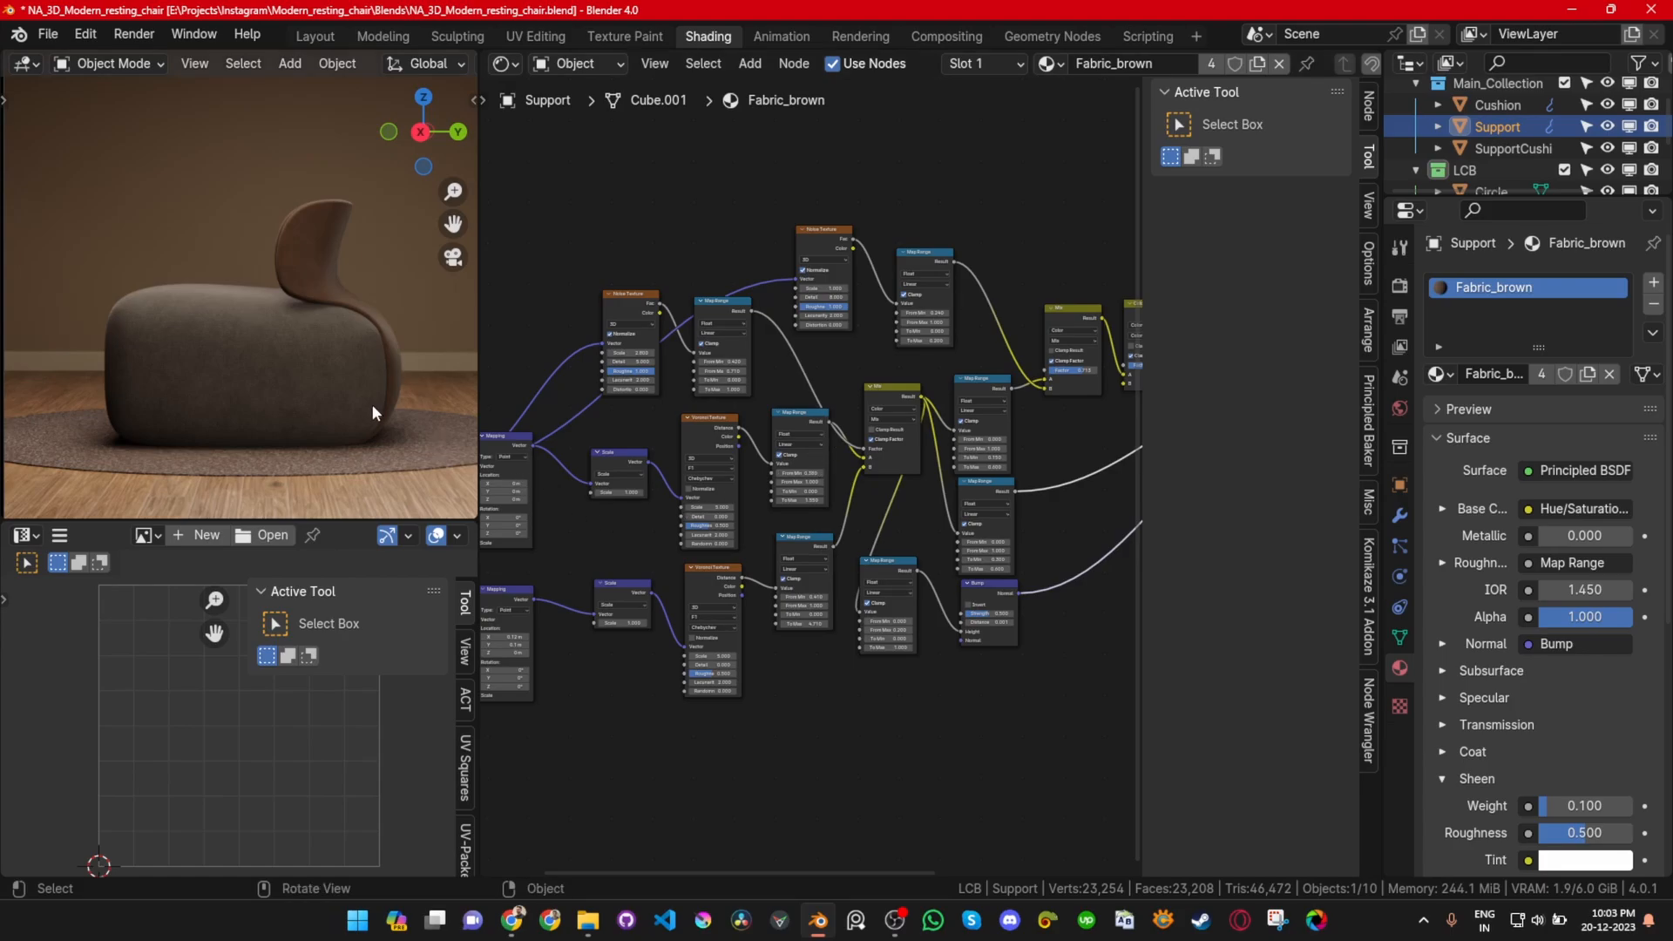
Step: Examine the woven fabric on the chair's seat up close and the Fabric_brown node tree that builds it
scroll(261, 382, "up", 5)
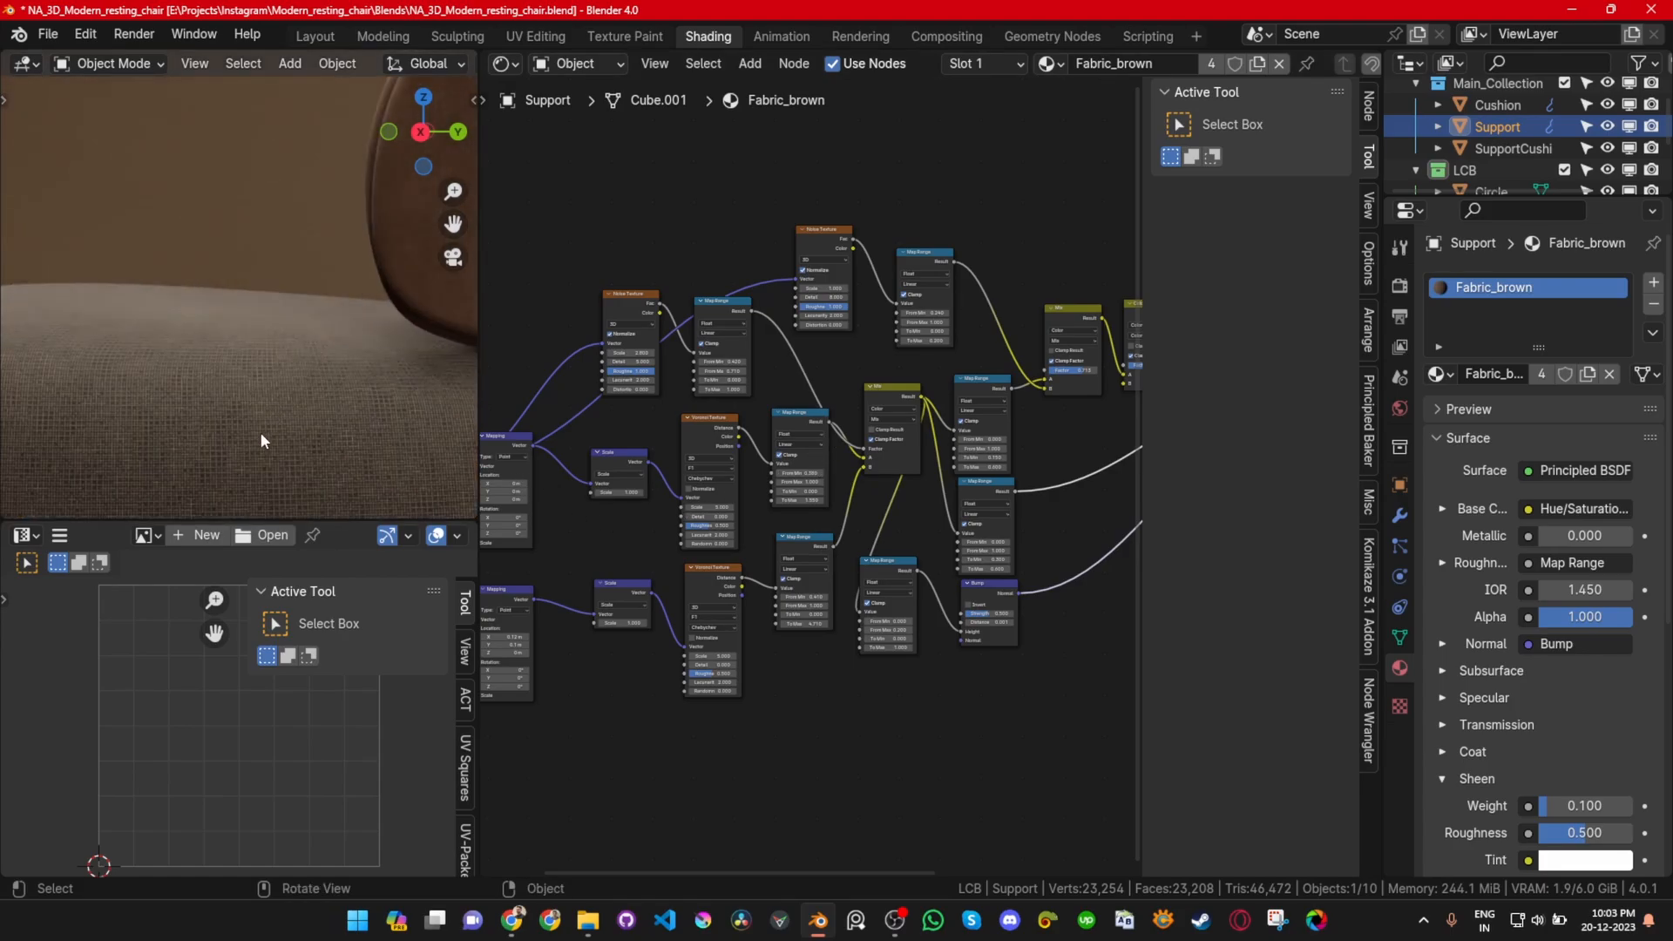
middle_click_drag(259, 432, 389, 425)
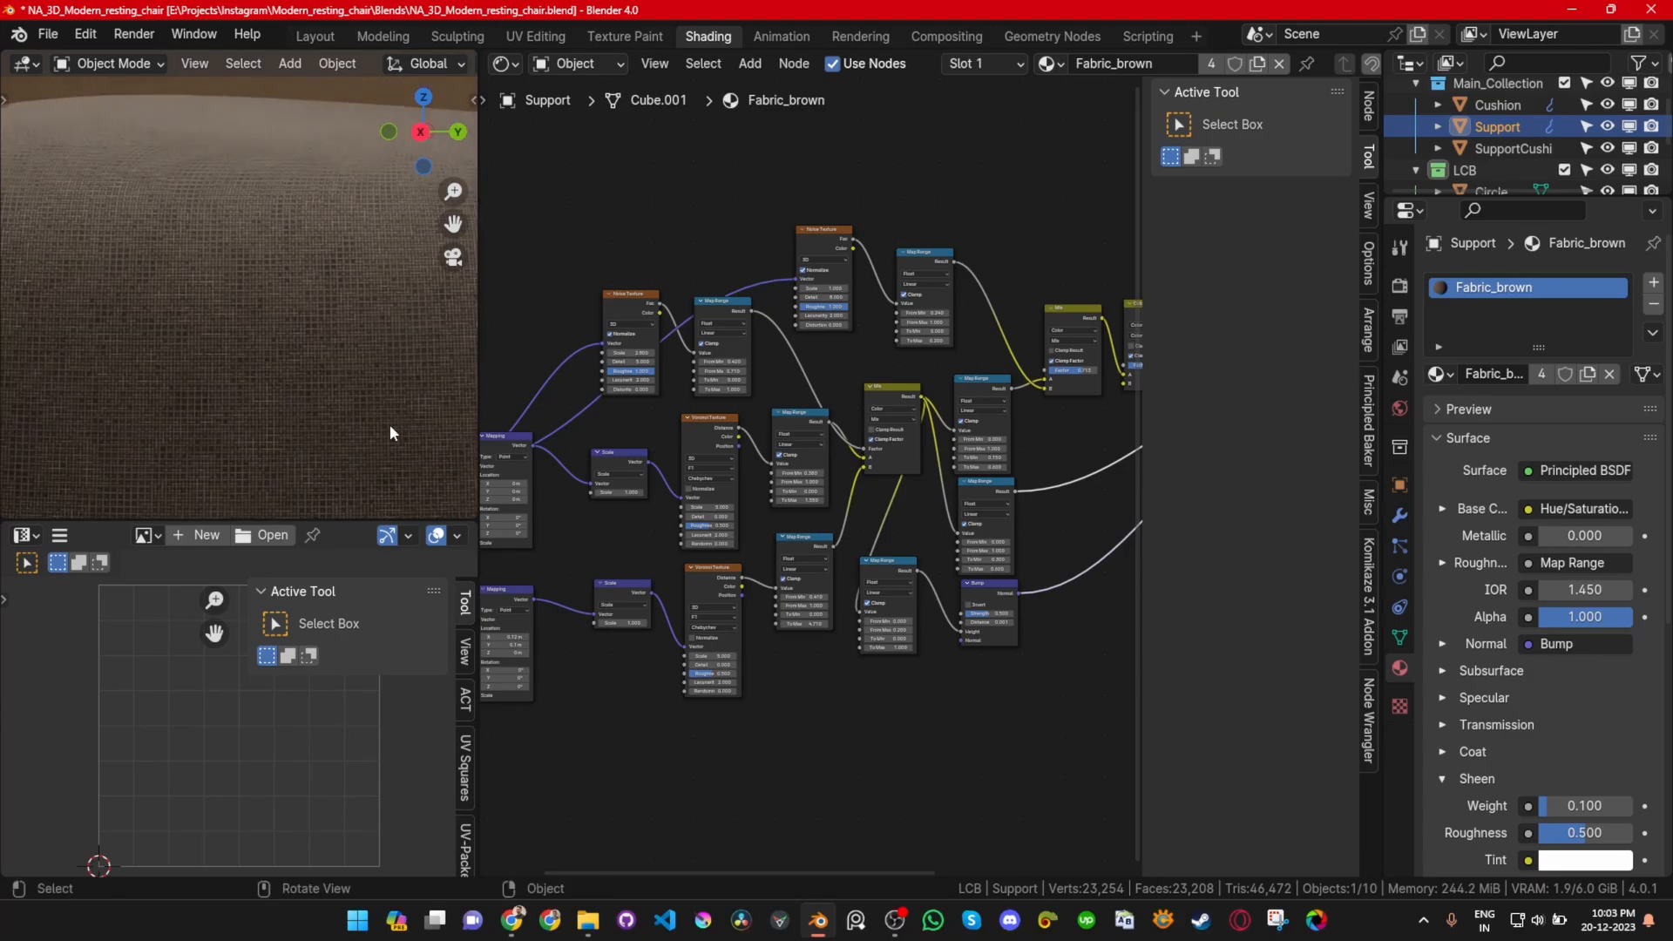
scroll(681, 413, "down", 6)
scroll(644, 409, "up", 1)
scroll(257, 359, "up", 2)
middle_click_drag(258, 359, 329, 315, "shift")
middle_click_drag(1025, 423, 953, 441)
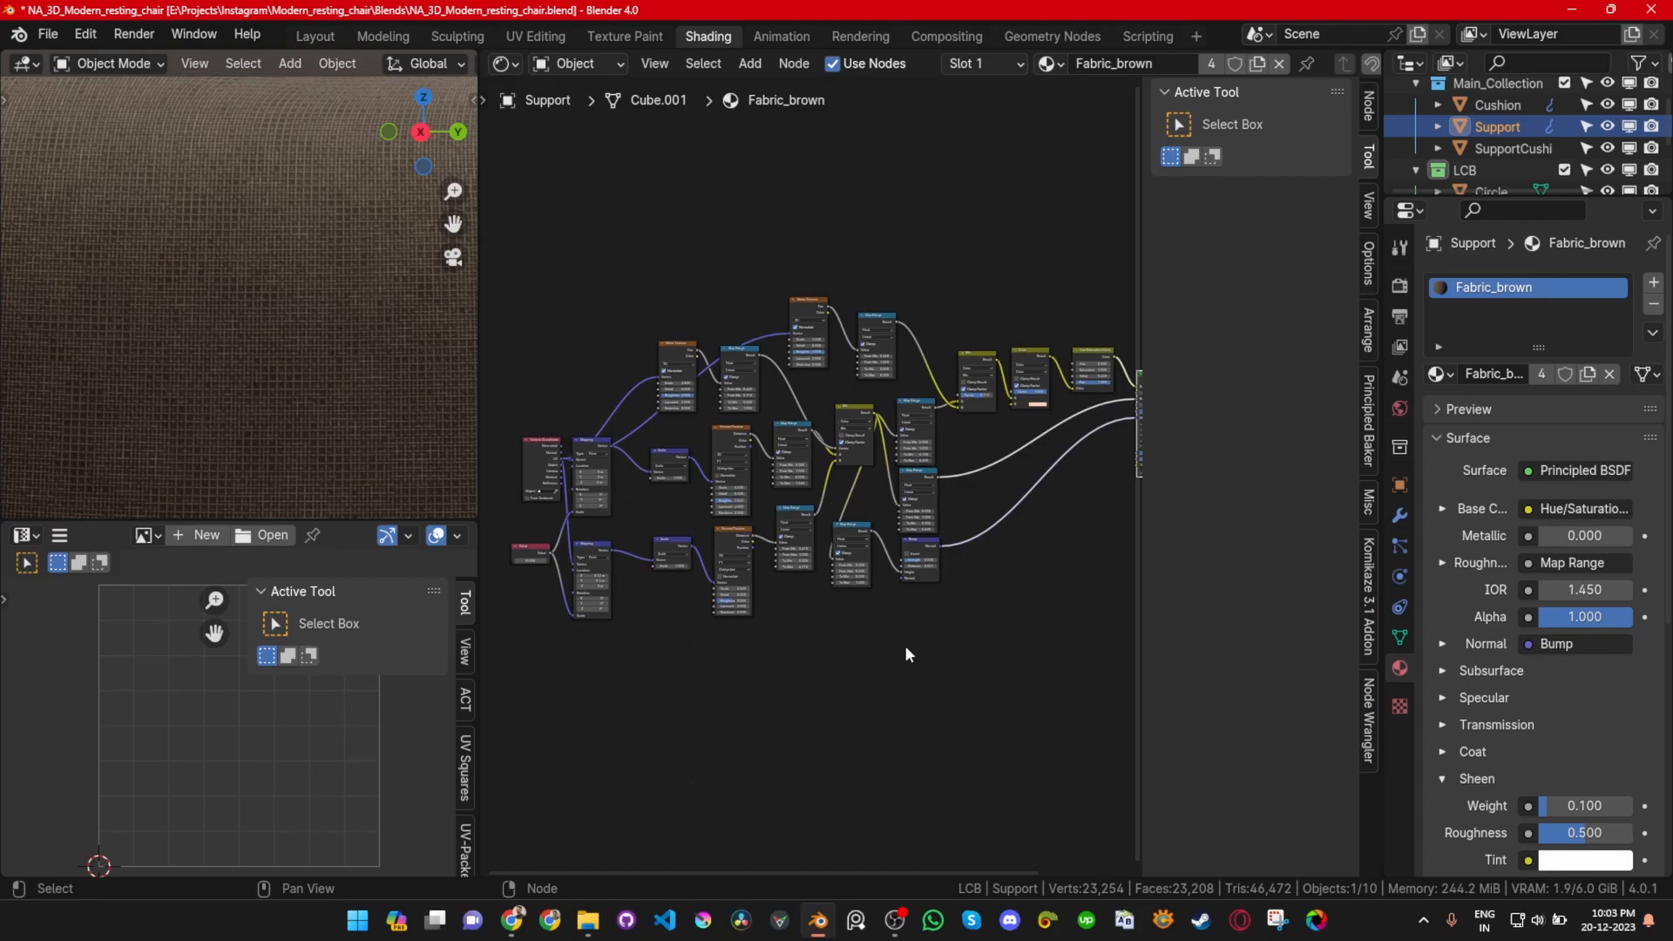
scroll(902, 645, "up", 5)
middle_click_drag(863, 467, 975, 613)
scroll(847, 545, "down", 2)
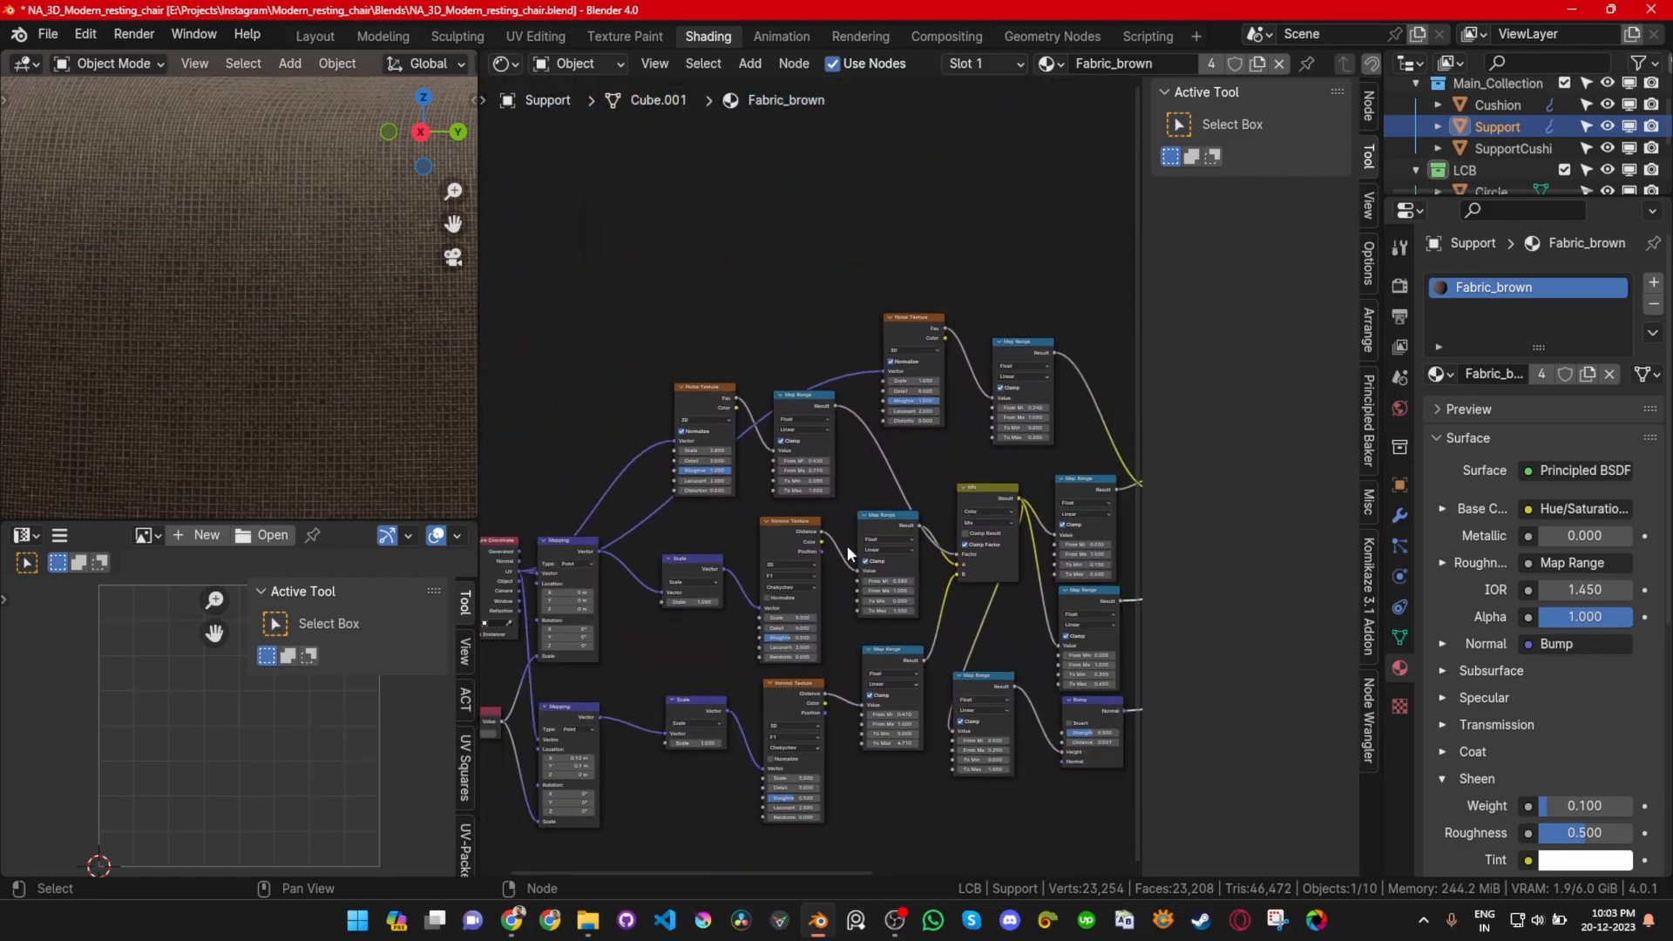
middle_click_drag(721, 543, 795, 445)
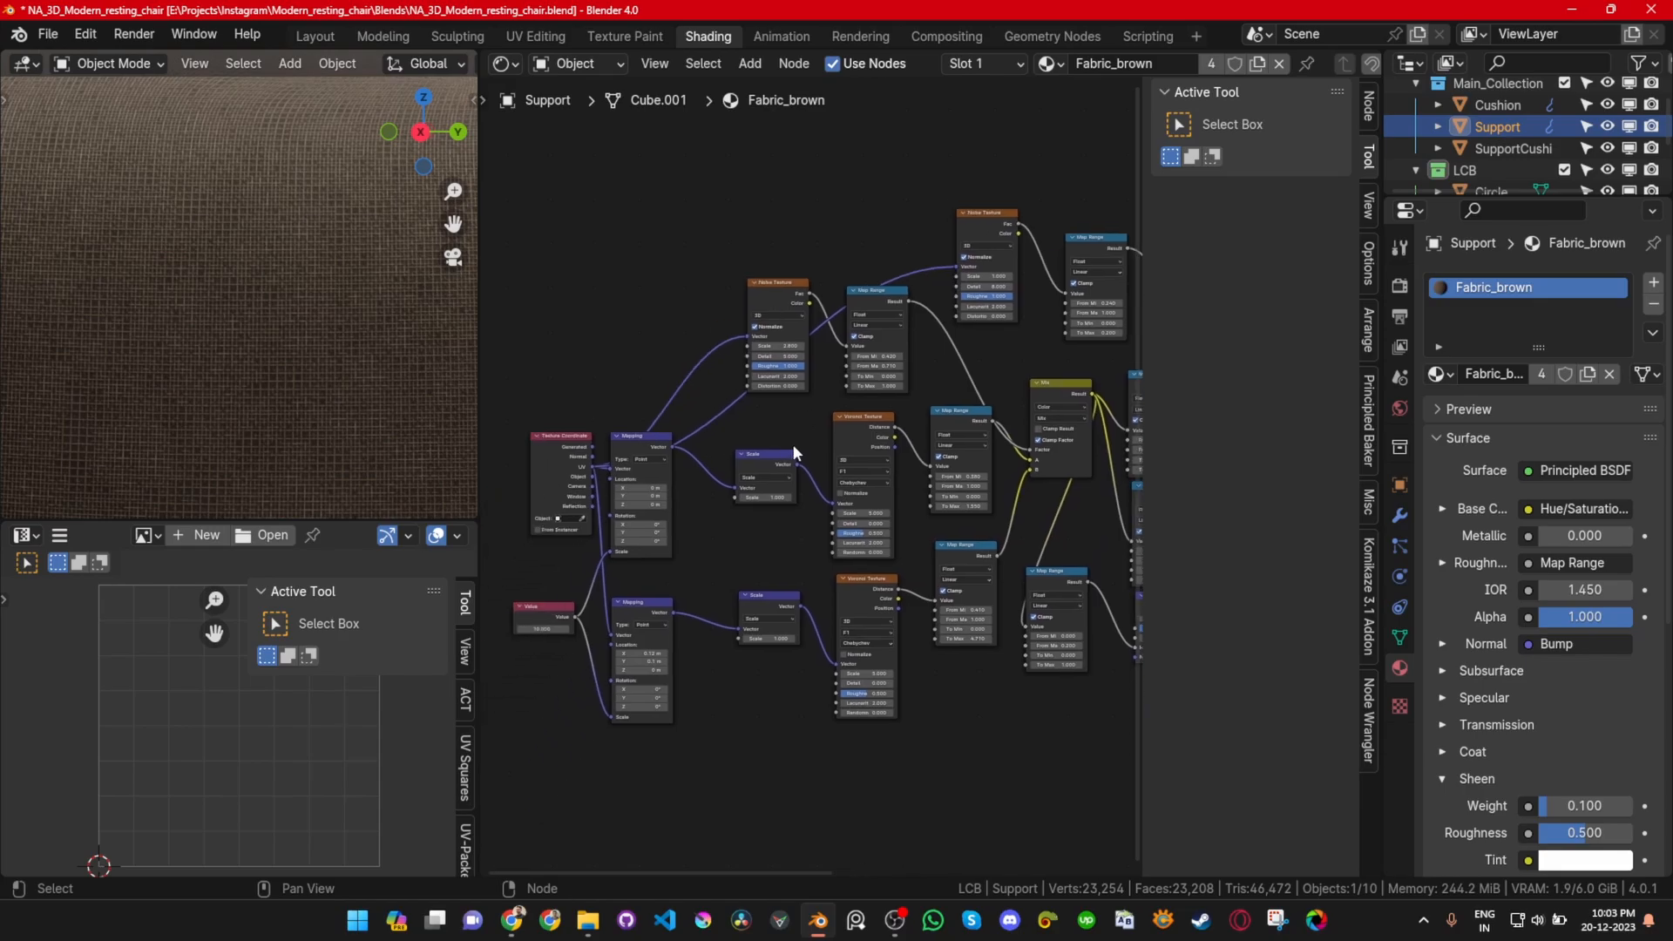
Step: Compare how the seat's fabric weave looks from a distance and up close
scroll(254, 364, "down", 6)
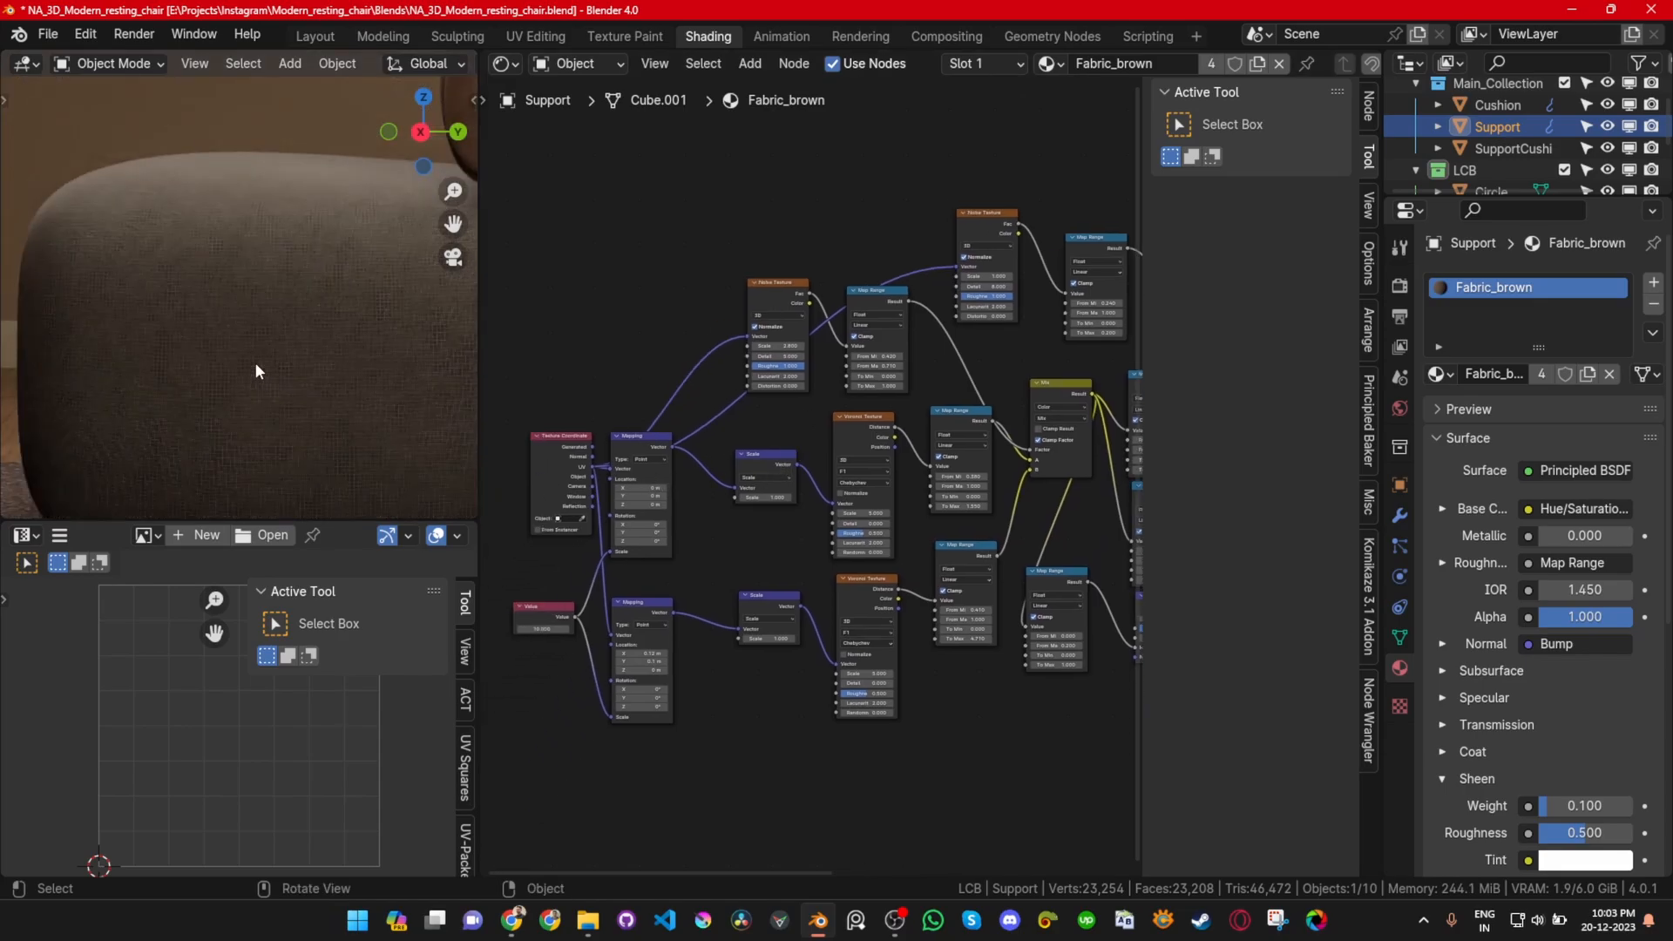
scroll(293, 366, "up", 6)
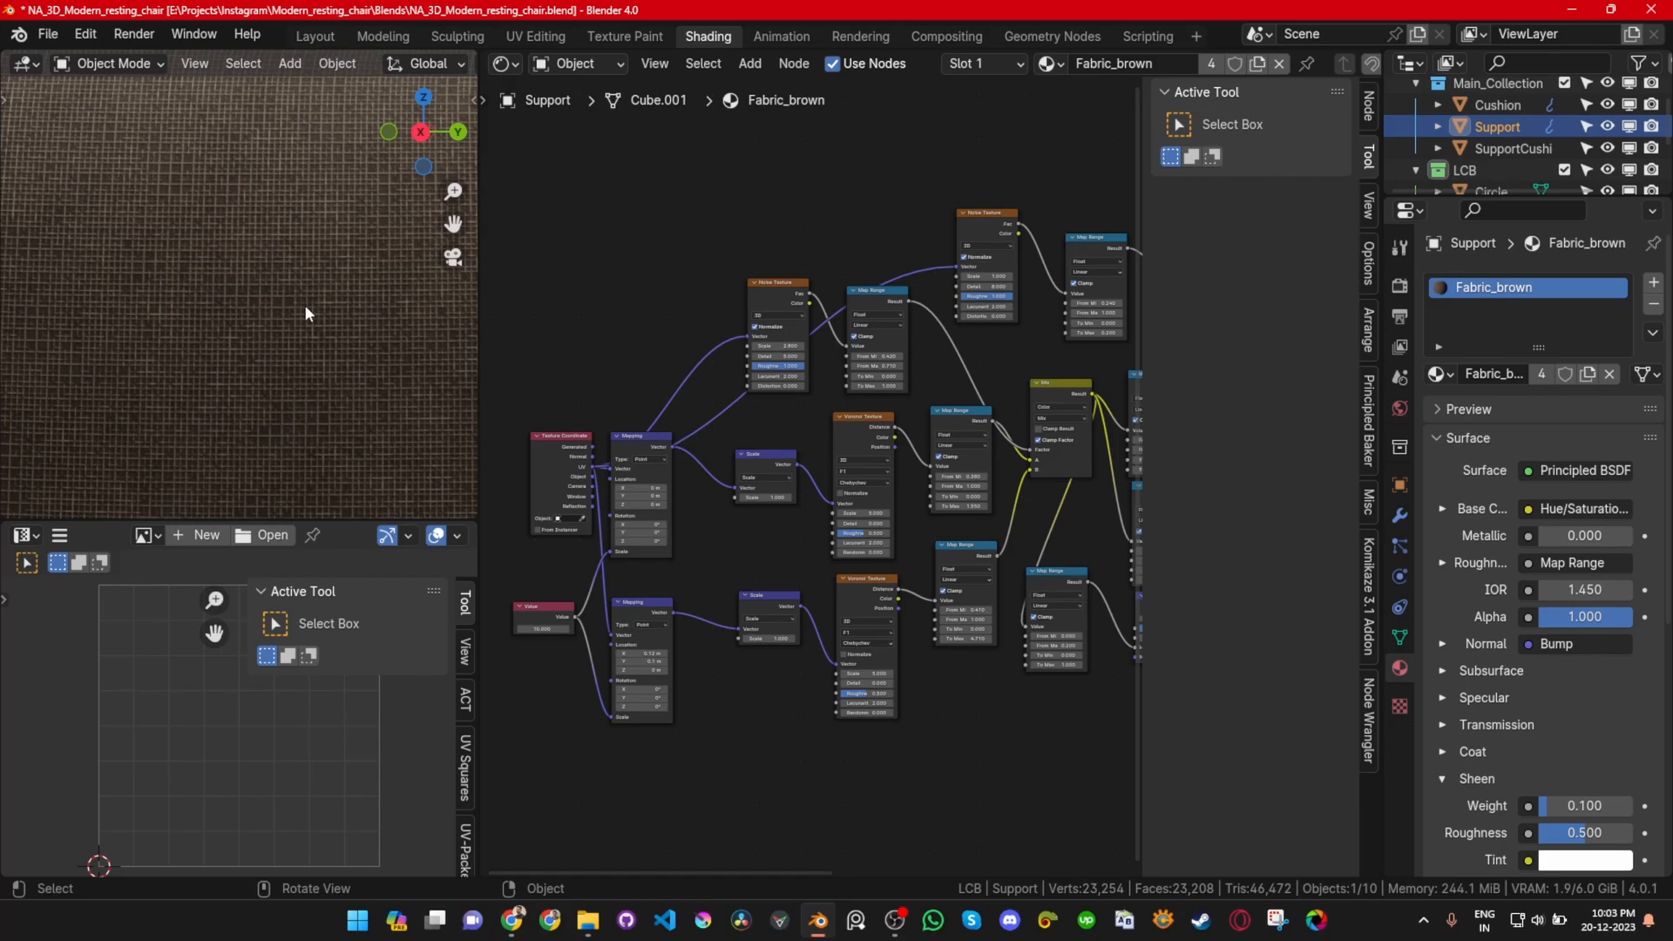
scroll(306, 312, "down", 6)
scroll(303, 324, "up", 6)
scroll(301, 318, "up", 1)
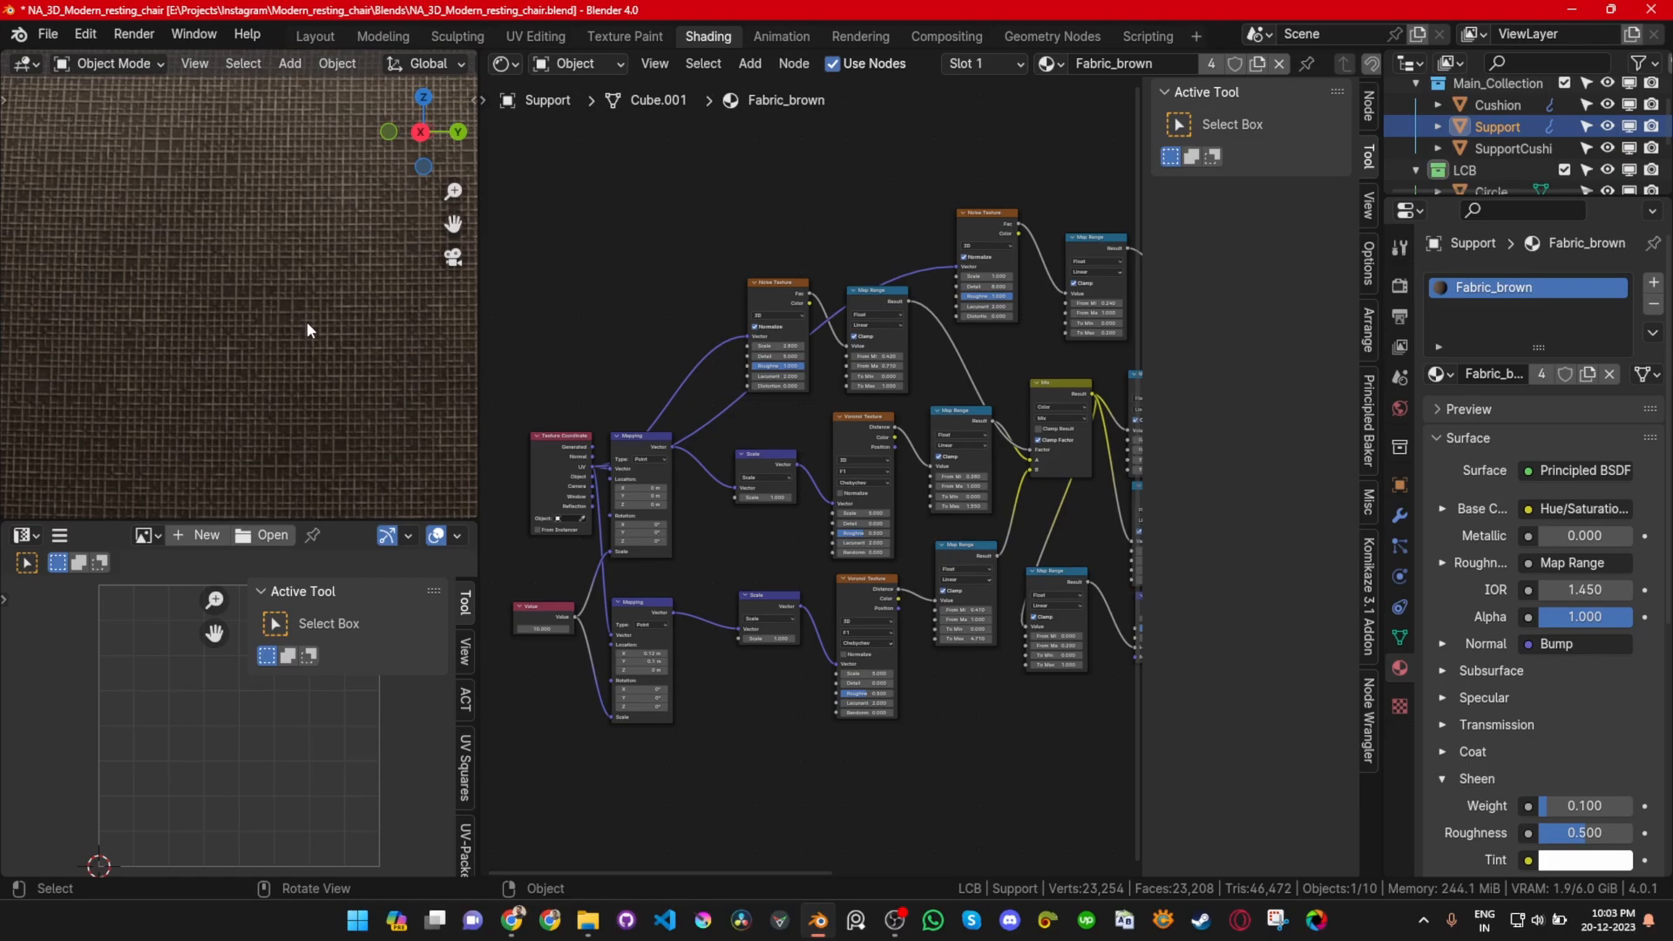
scroll(306, 323, "down", 5)
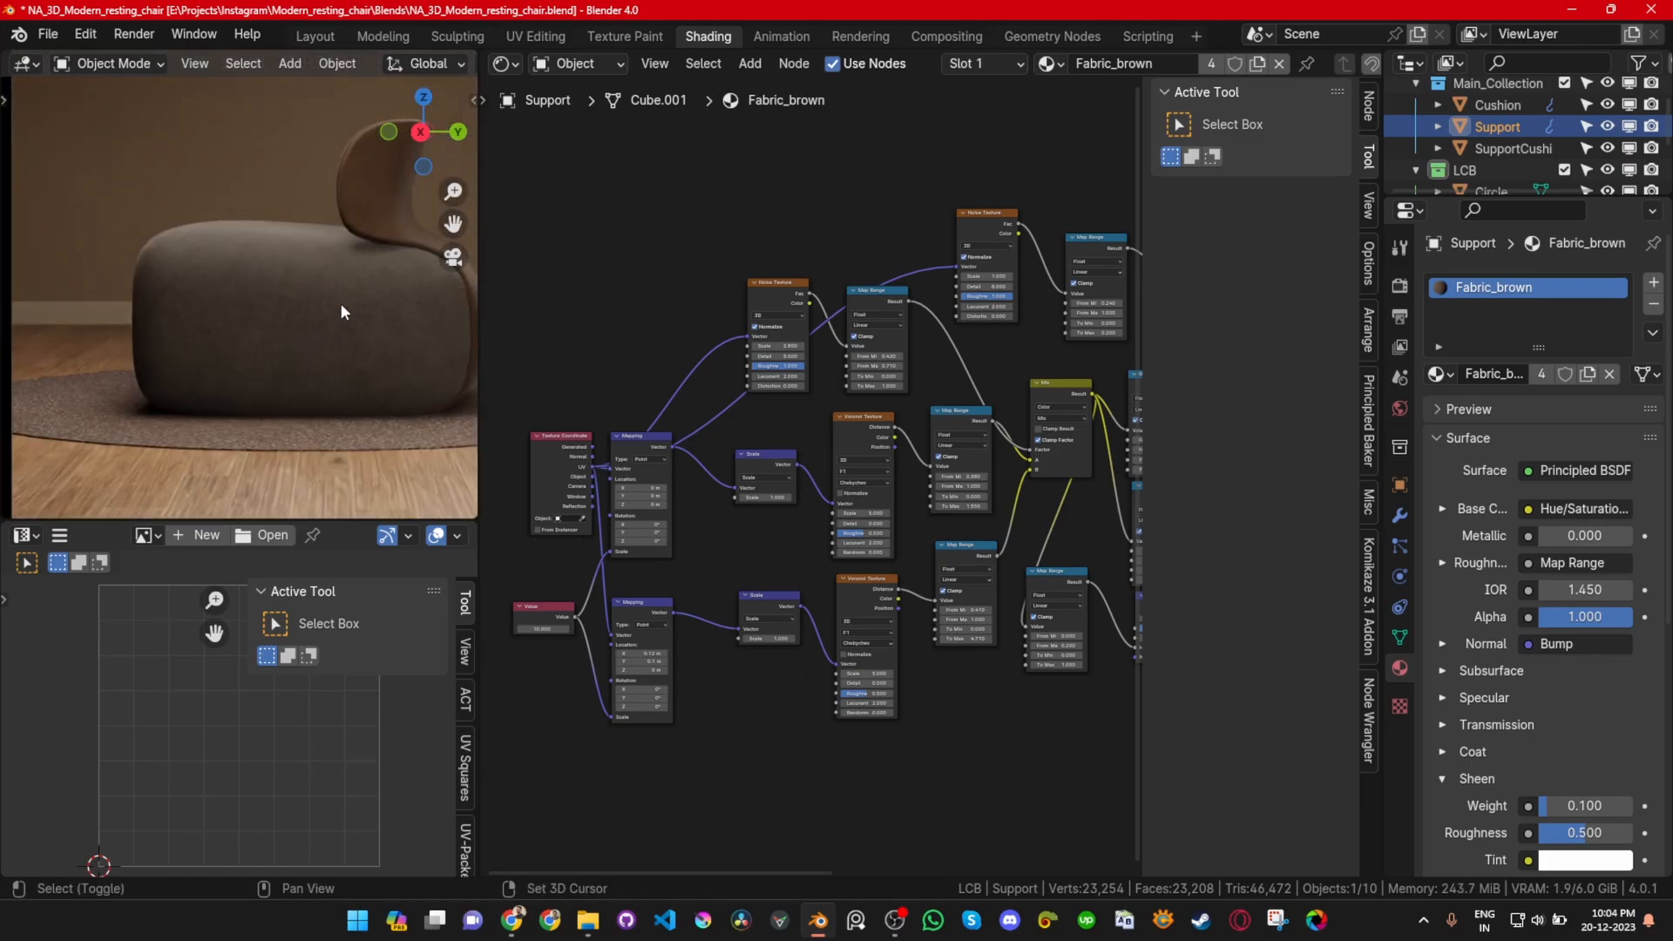
middle_click_drag(340, 301, 279, 364)
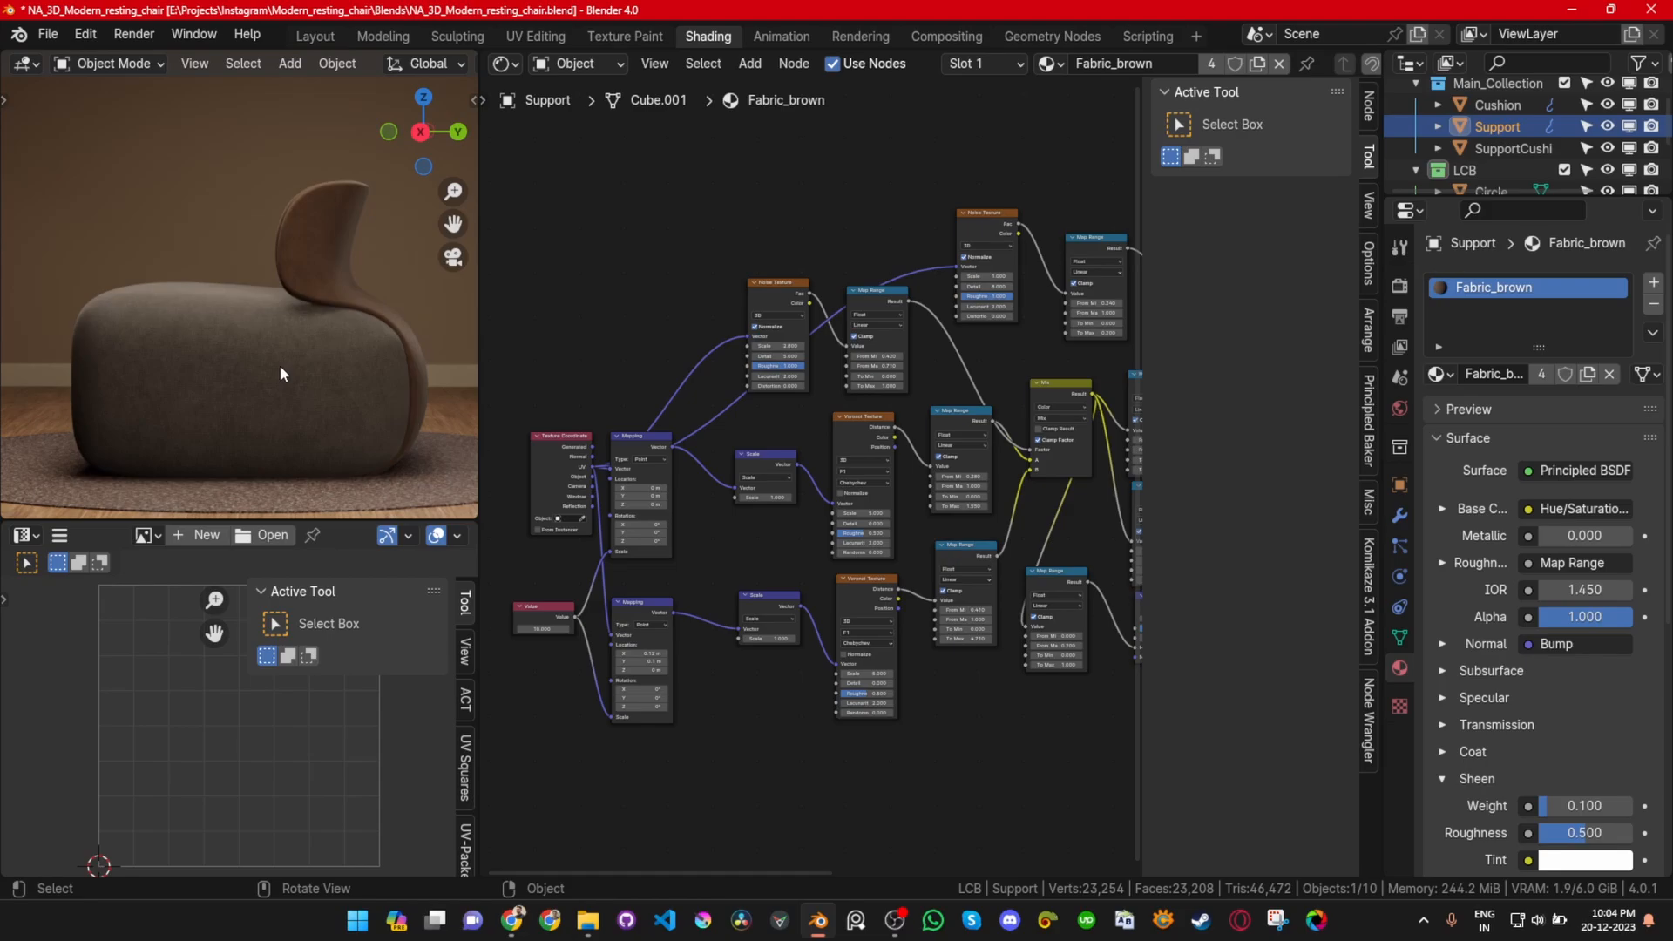
Step: Select the seat cushion to show its Fabric_Grey material and turn on the viewport overlays
scroll(714, 562, "up", 3)
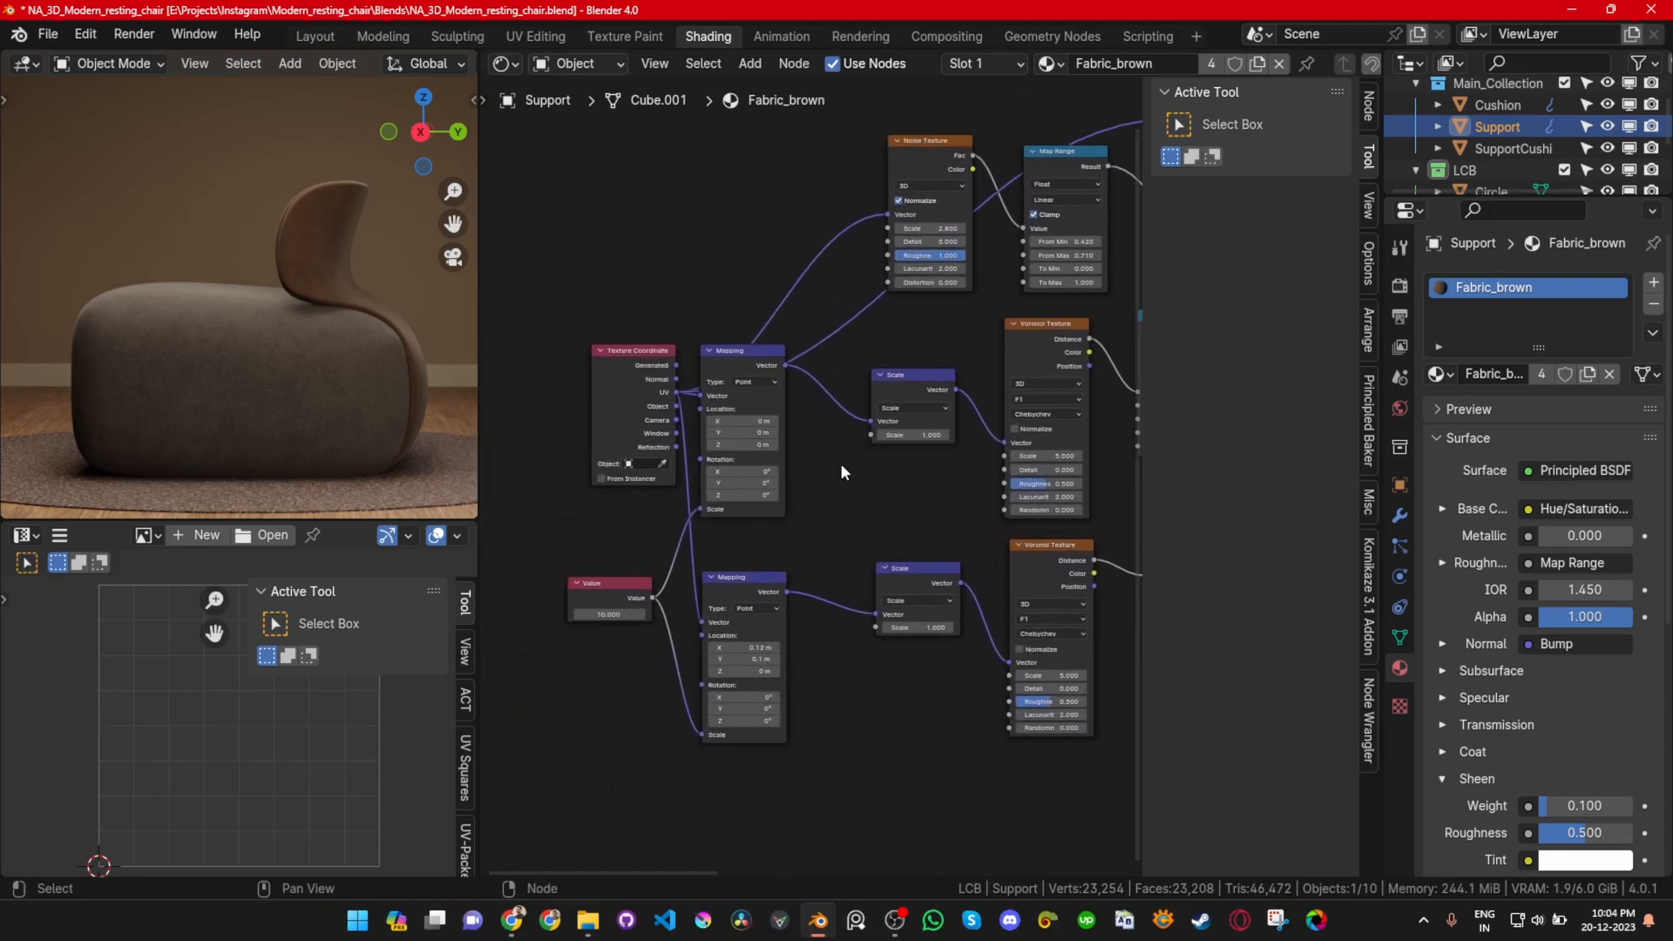
scroll(840, 462, "up", 2)
left_click(212, 396)
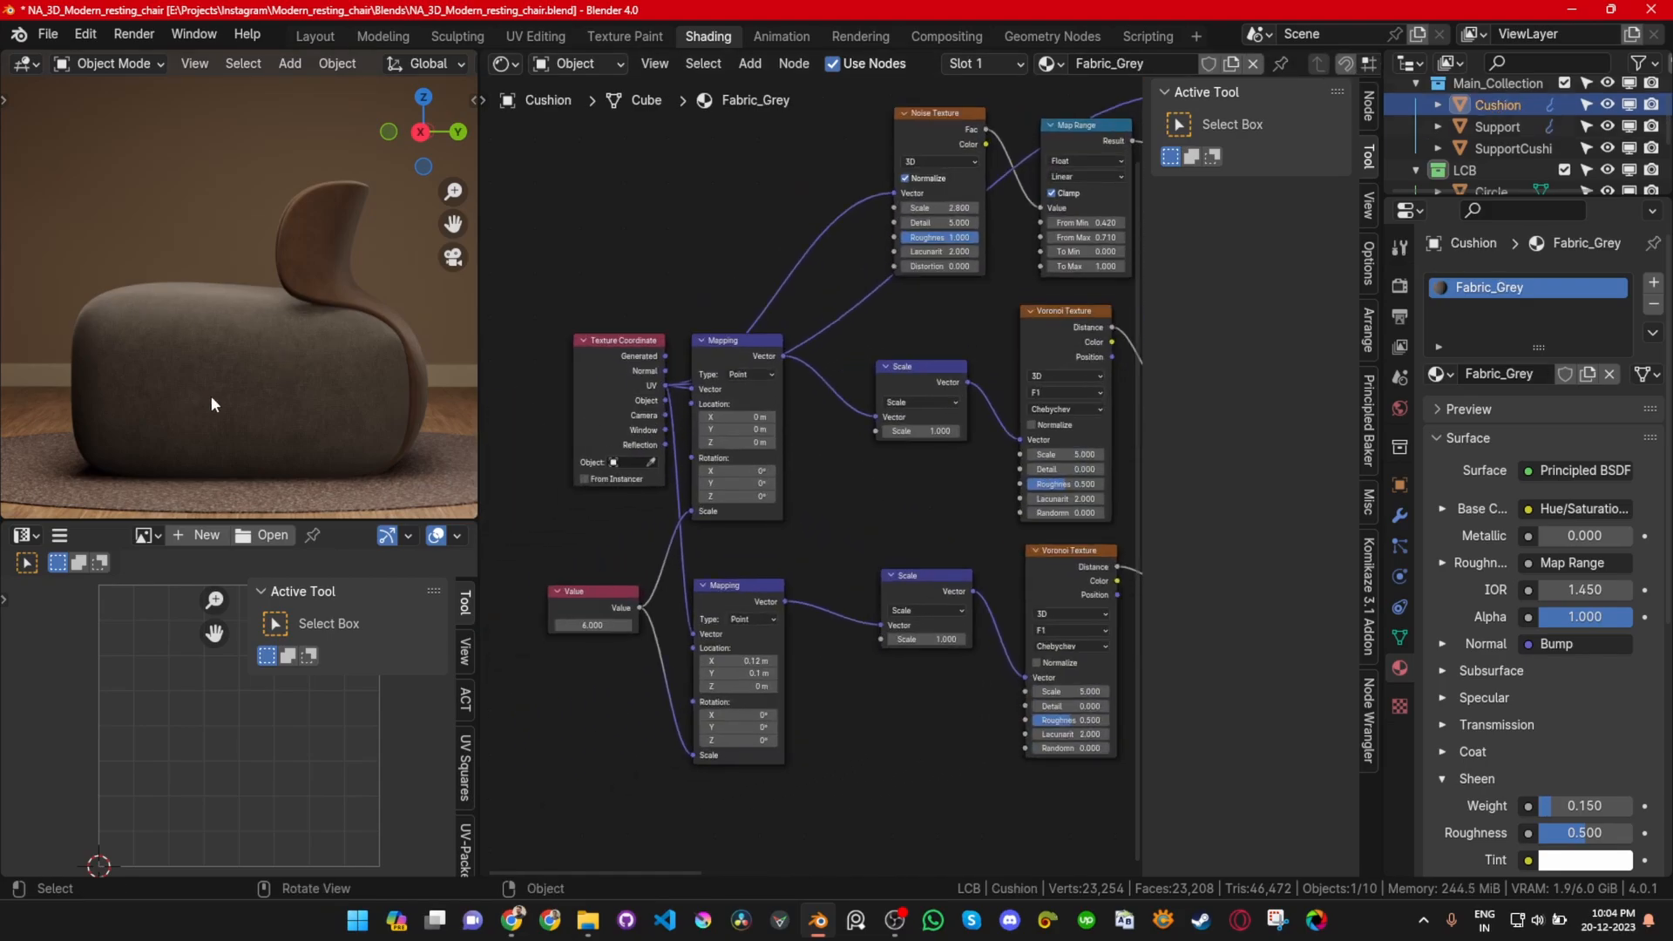
scroll(387, 65, "down", 5)
scroll(387, 65, "down", 4)
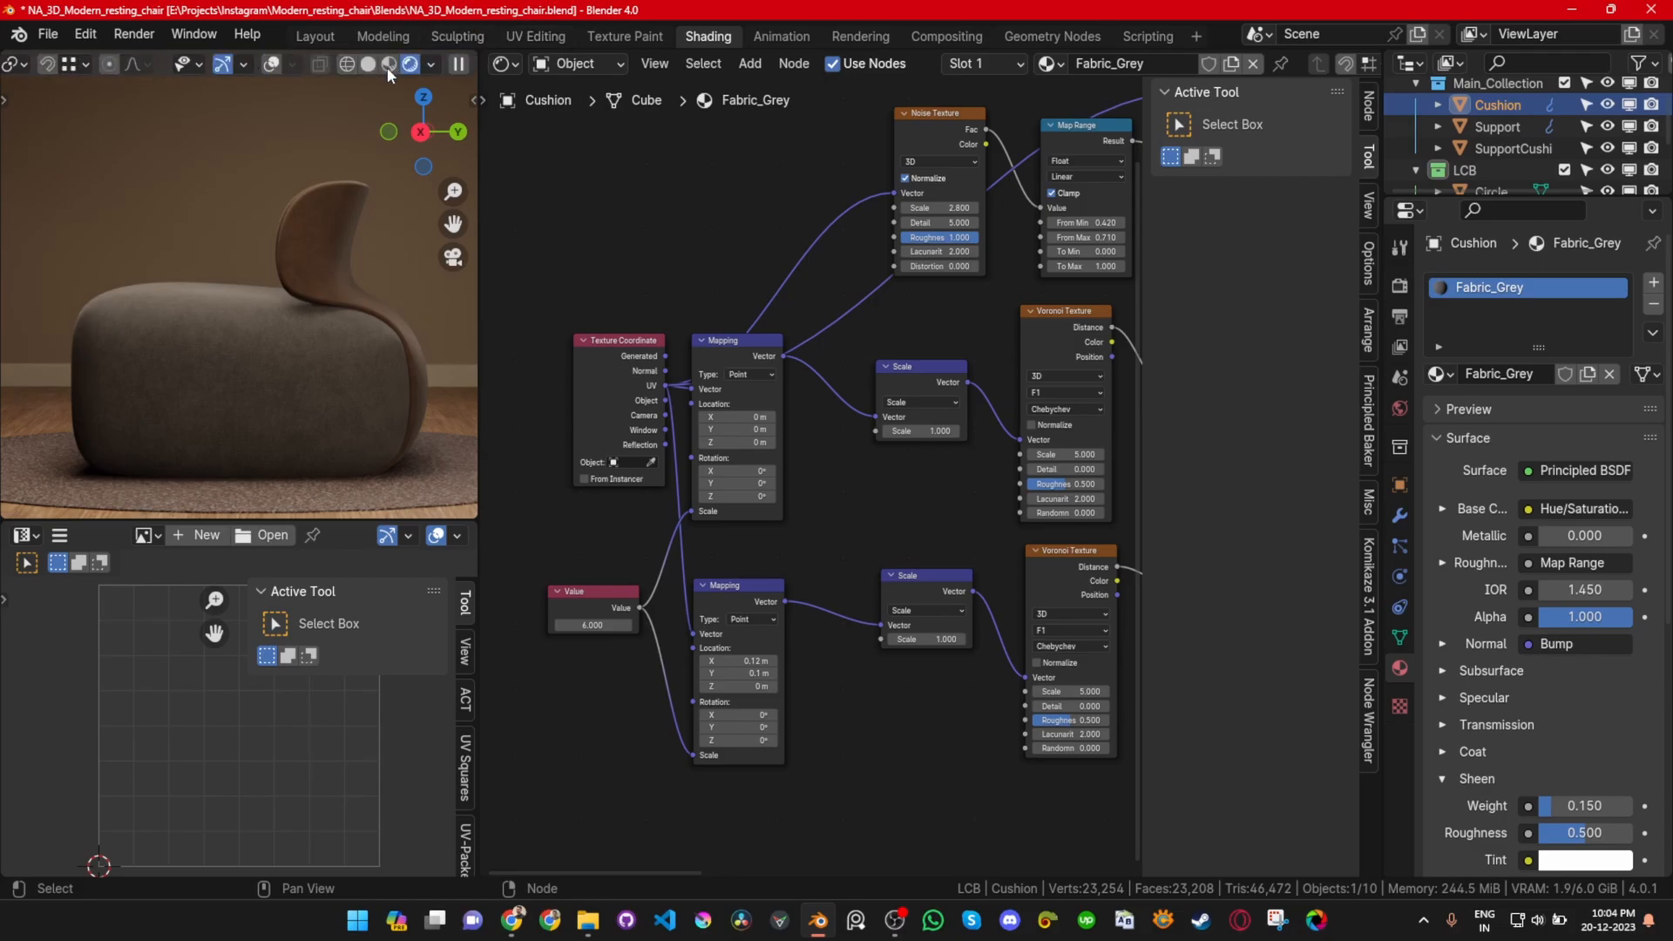
left_click(280, 65)
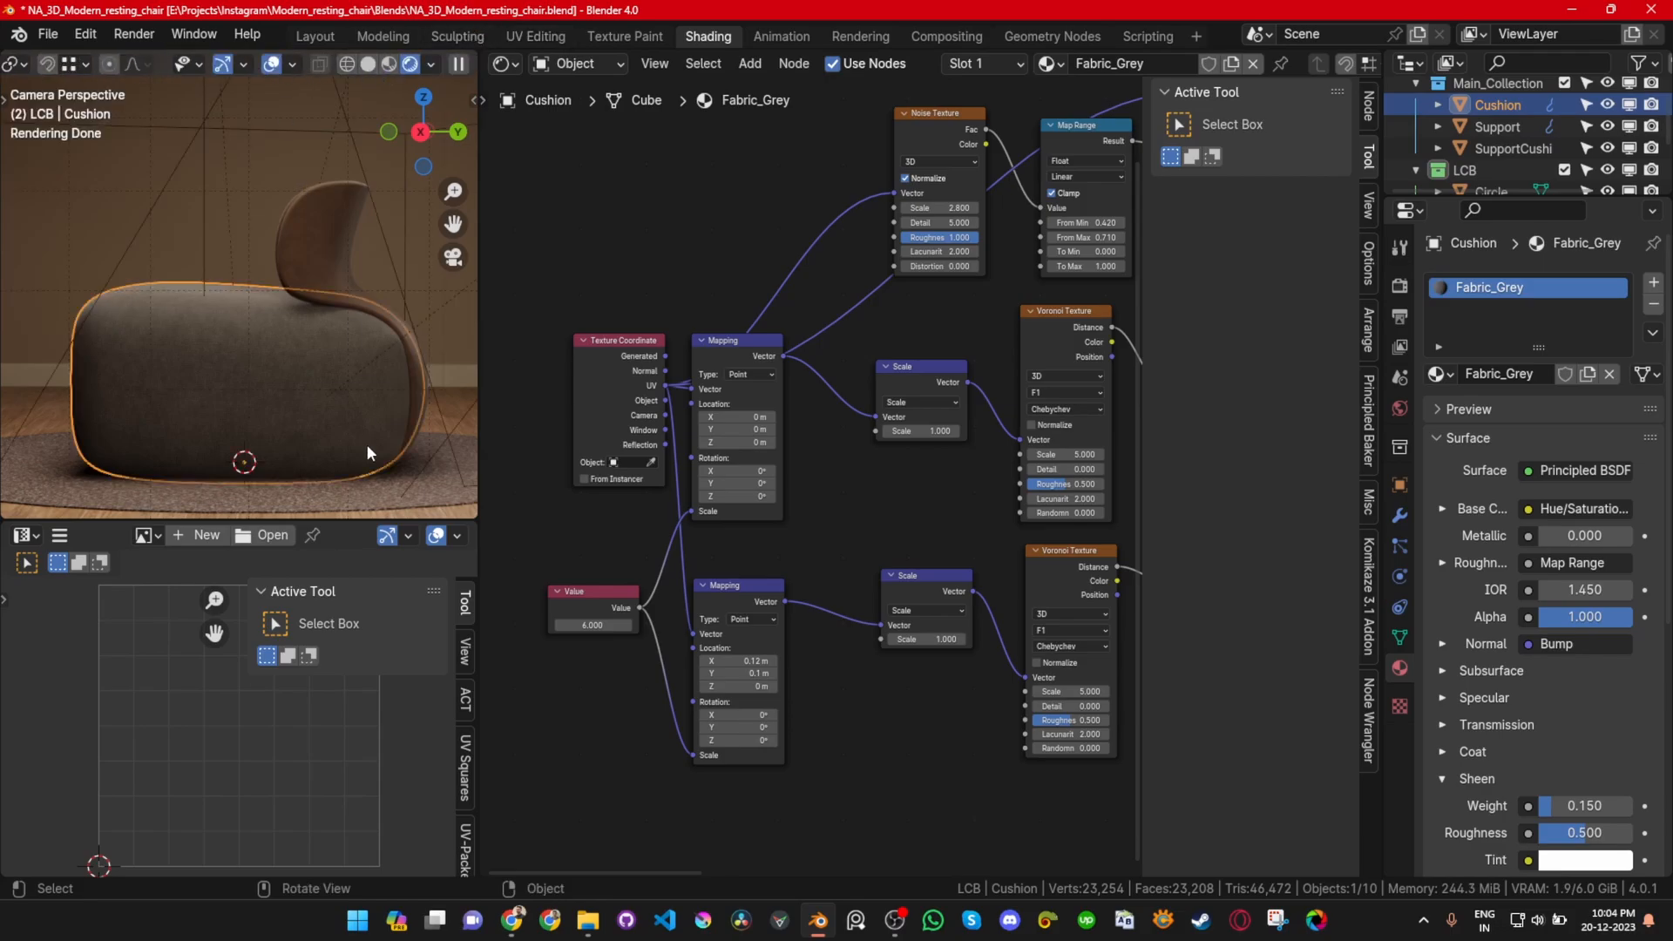
Step: Enter Edit Mode on the cushion, hide the UV editor's sidebar and examine the UV islands
key("Tab")
scroll(250, 755, "down", 12)
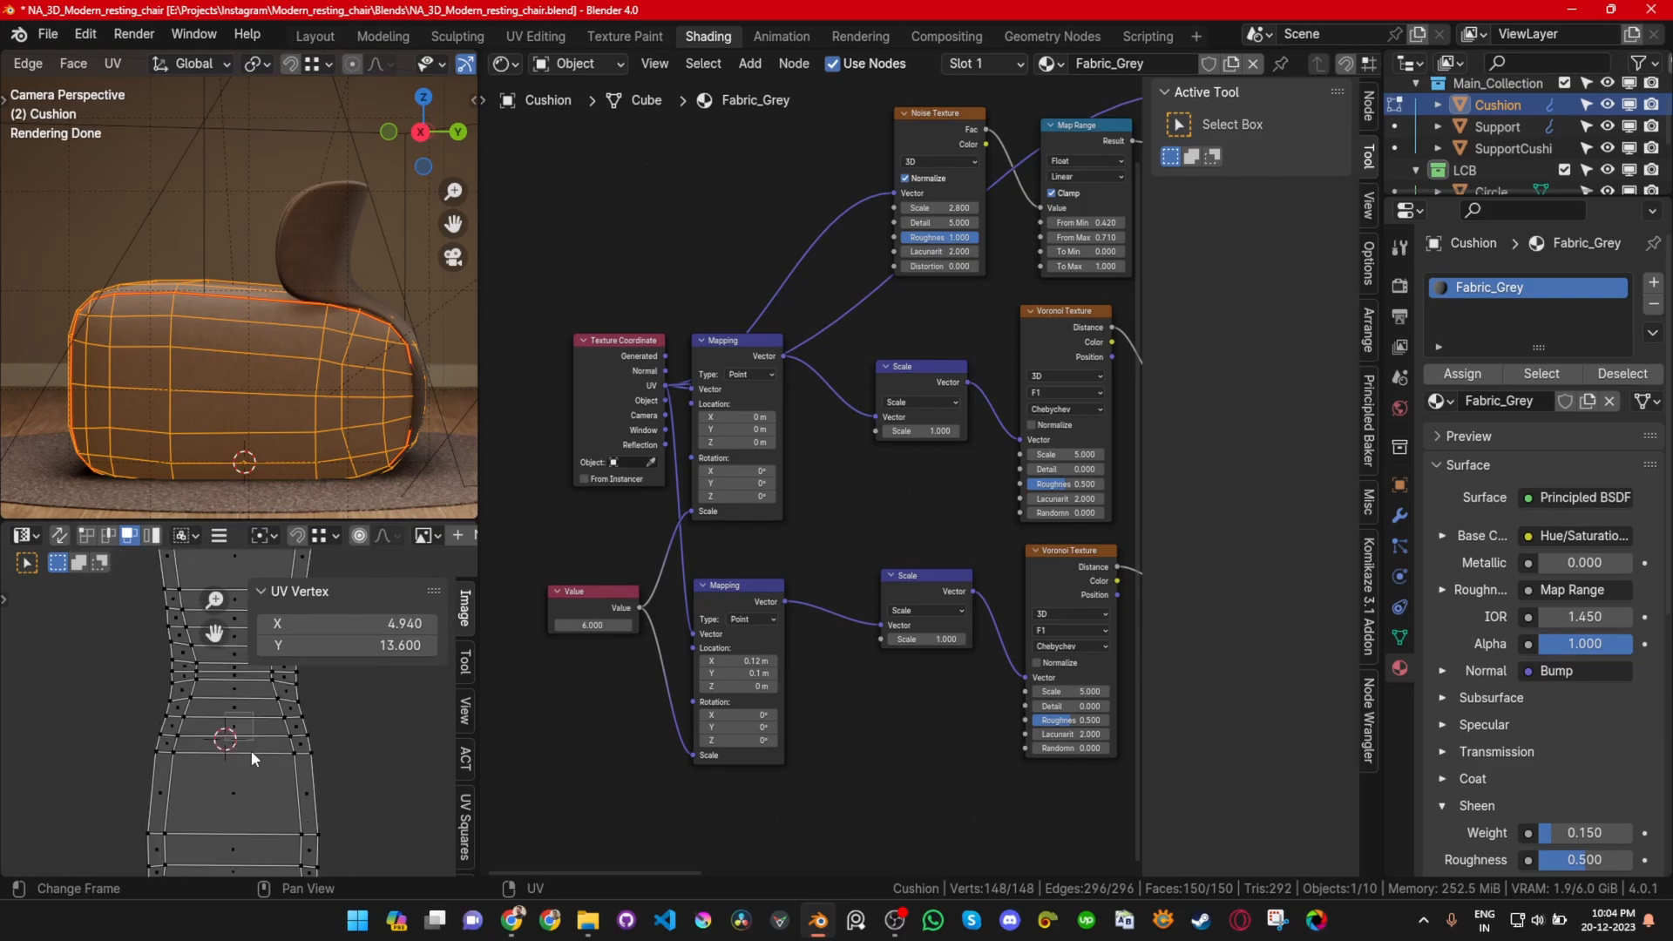
middle_click_drag(249, 711, 249, 754, "shift")
scroll(249, 754, "up", 6)
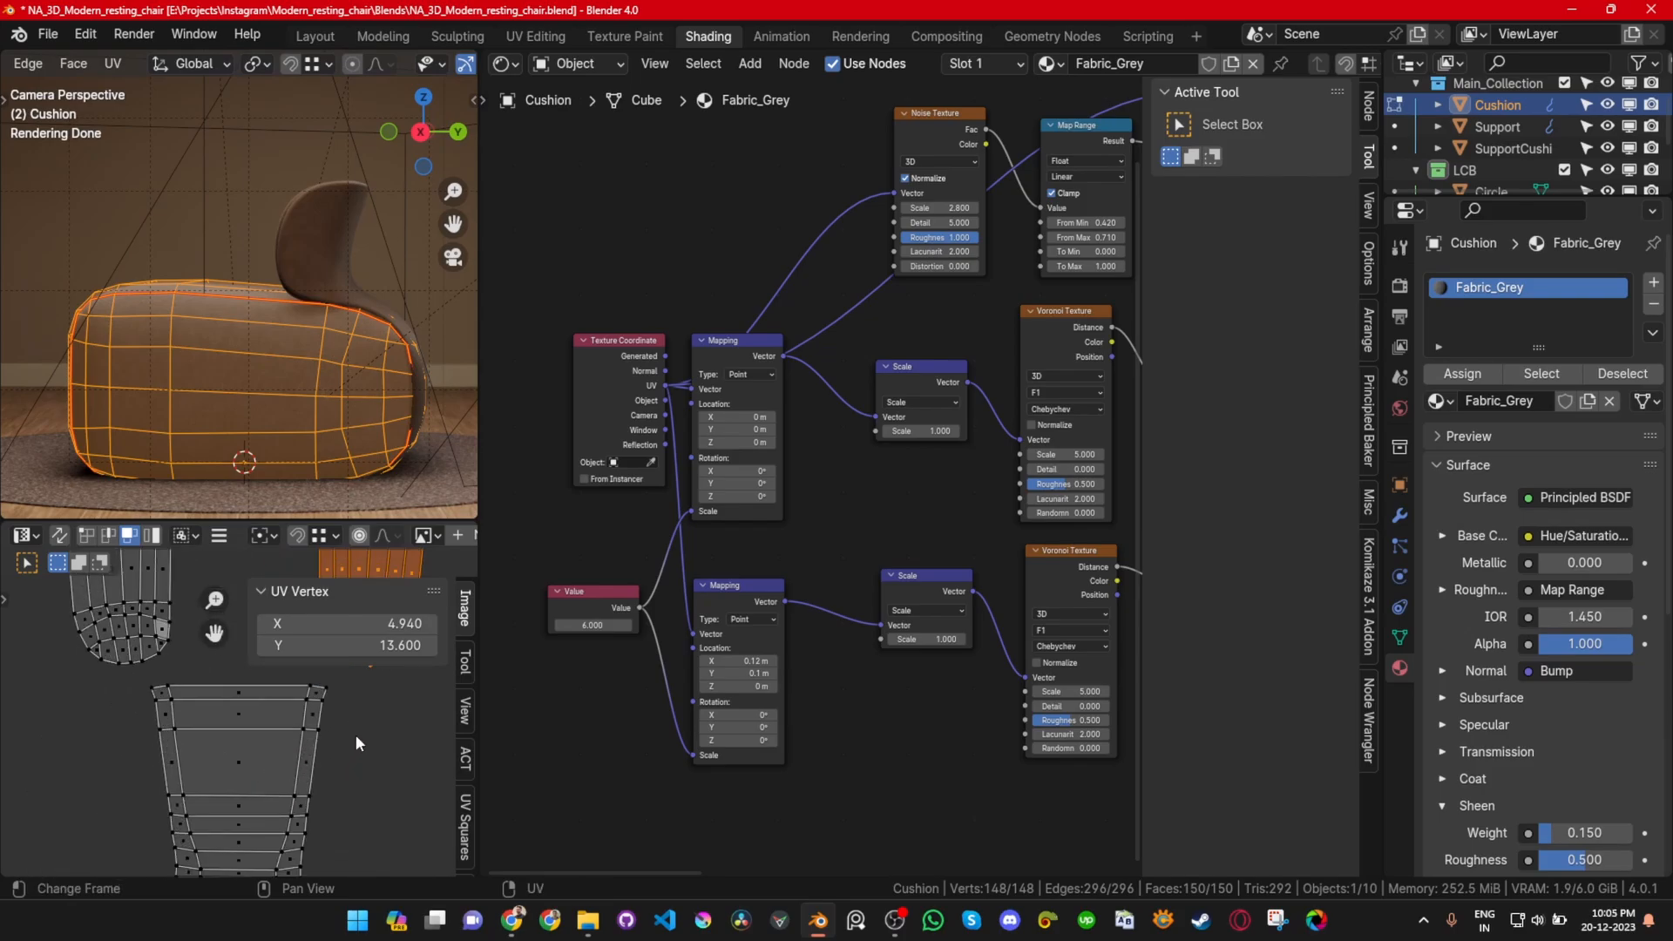
key("n")
scroll(325, 725, "down", 4)
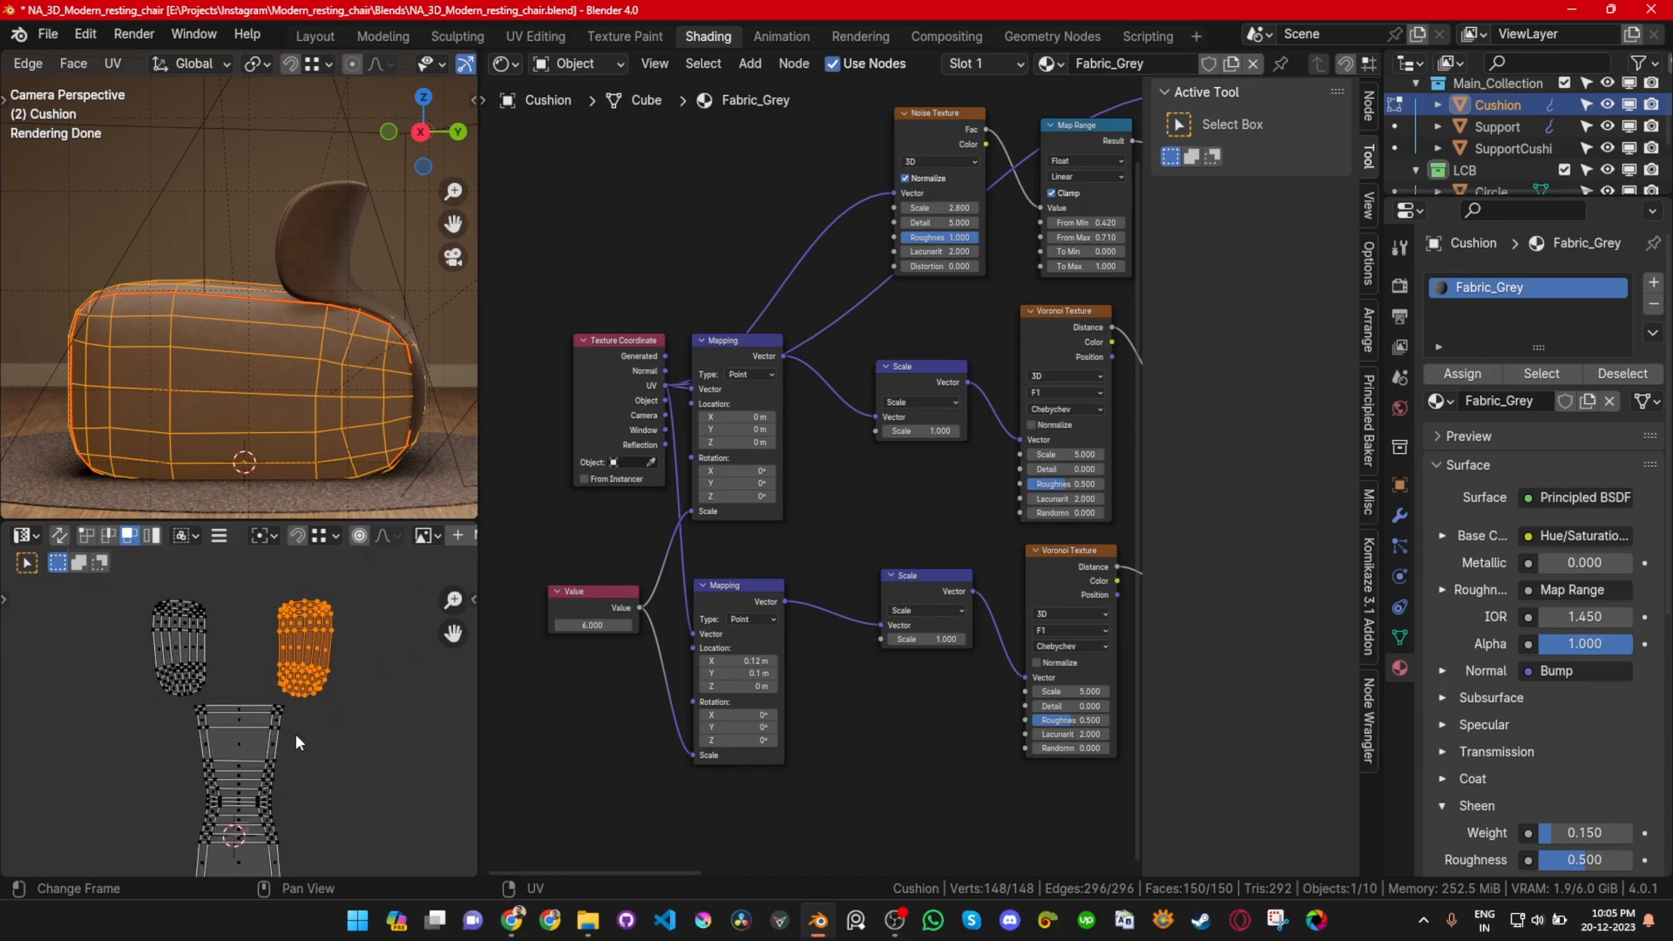
scroll(295, 737, "up", 5)
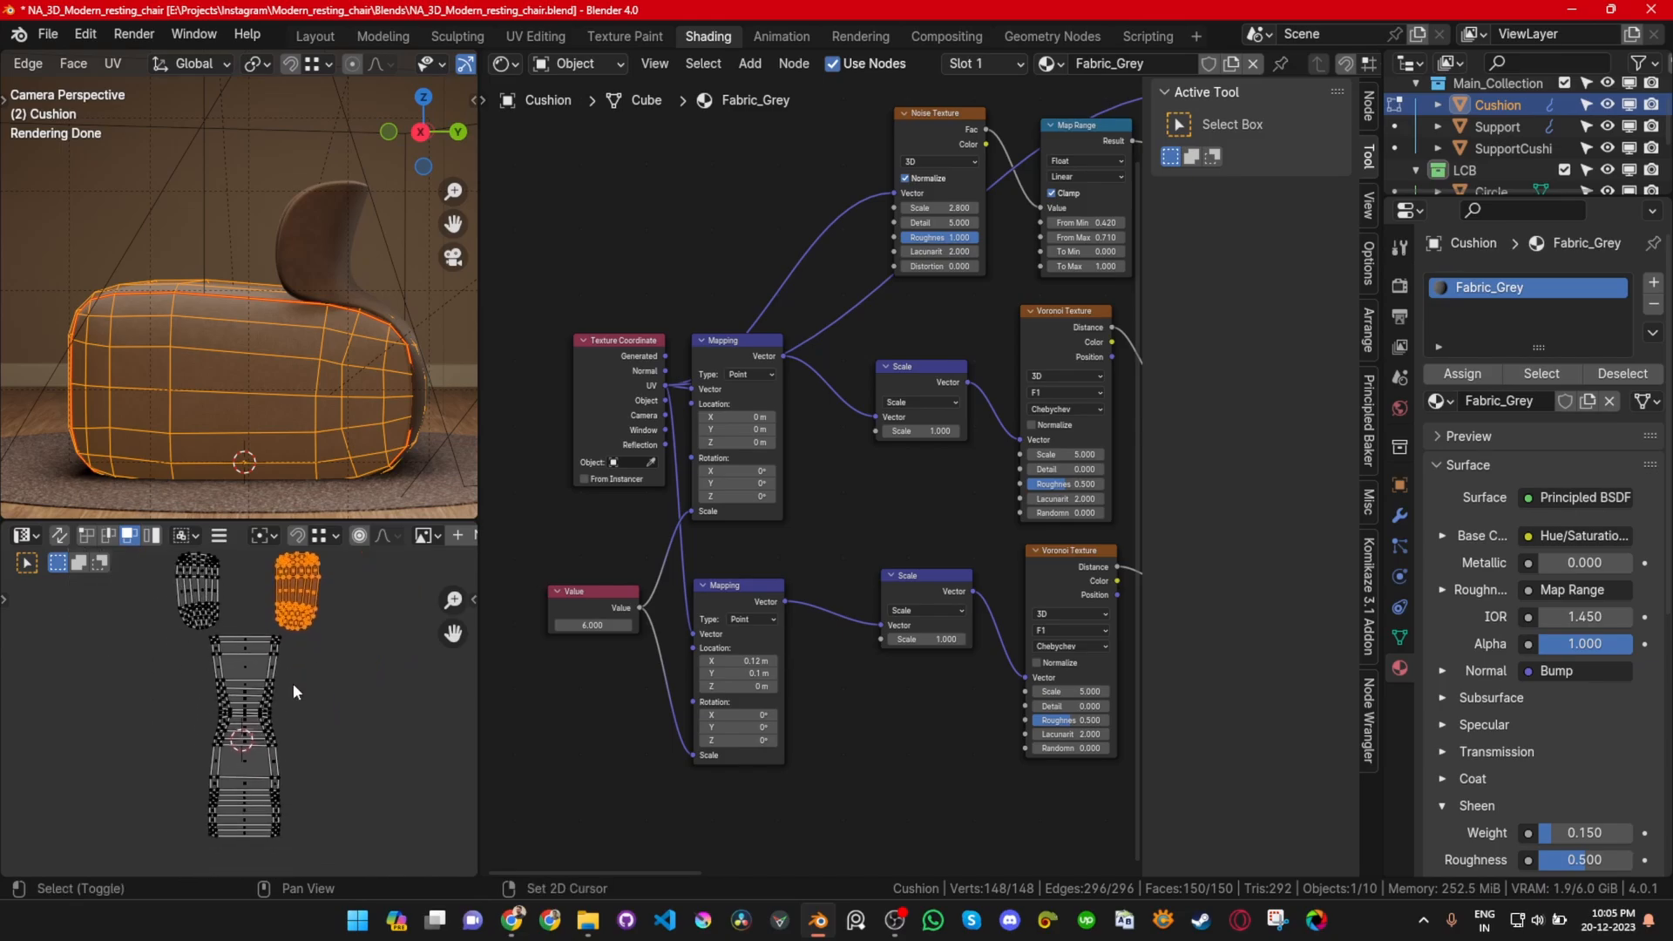
scroll(286, 695, "down", 2)
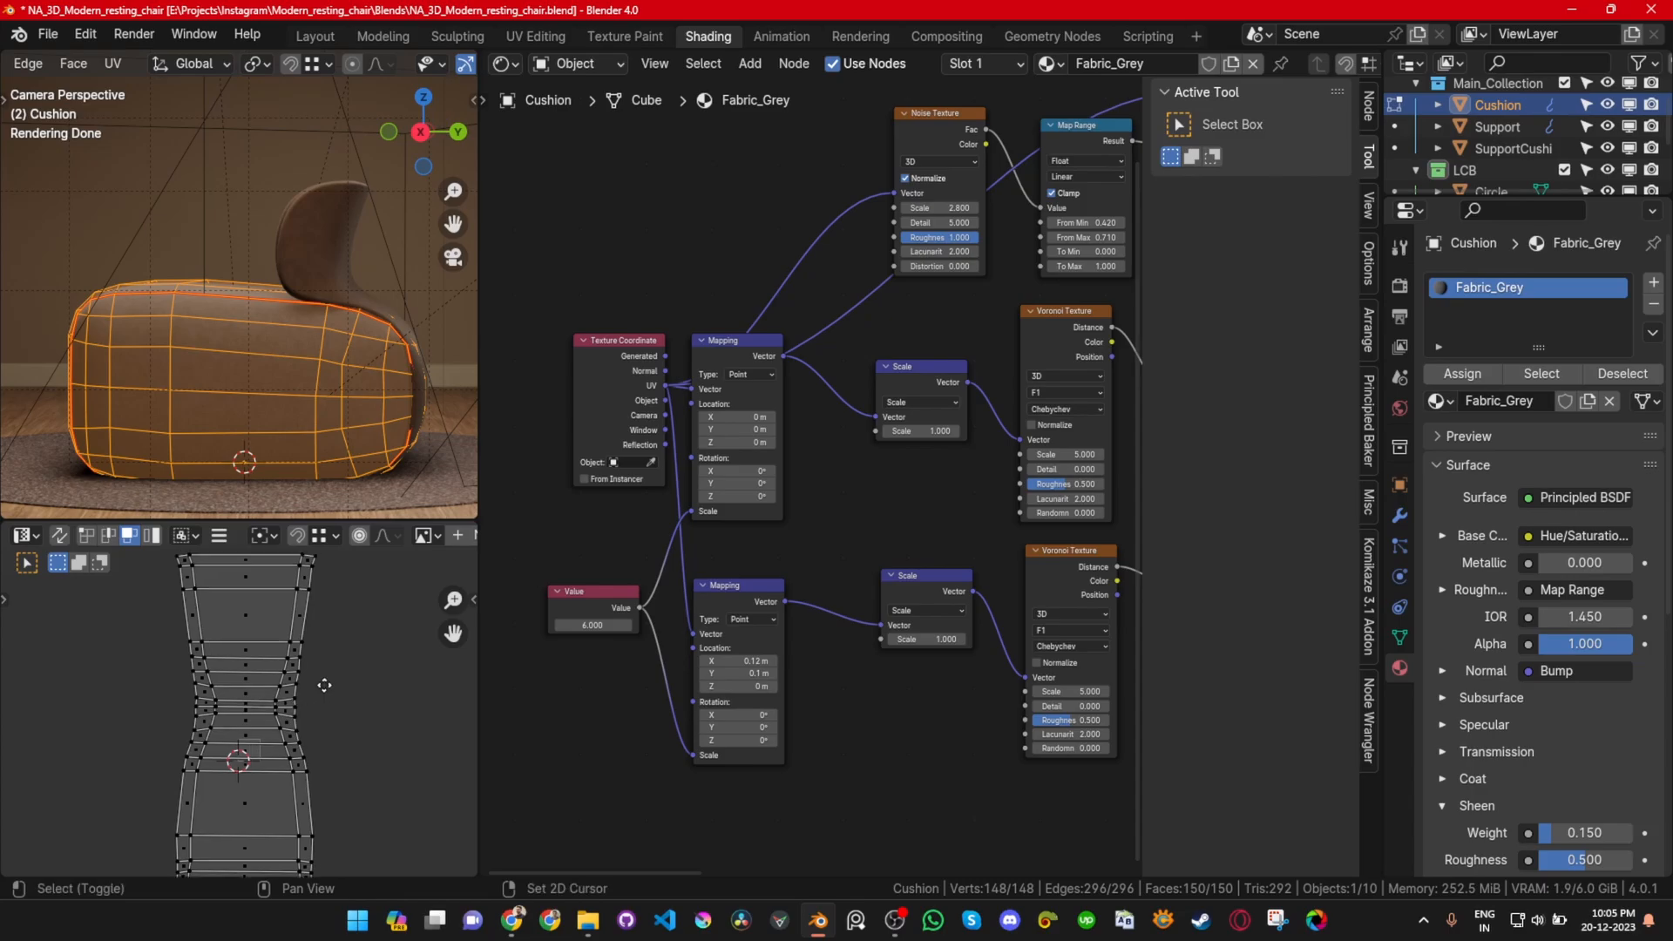
middle_click_drag(321, 683, 291, 784, "shift")
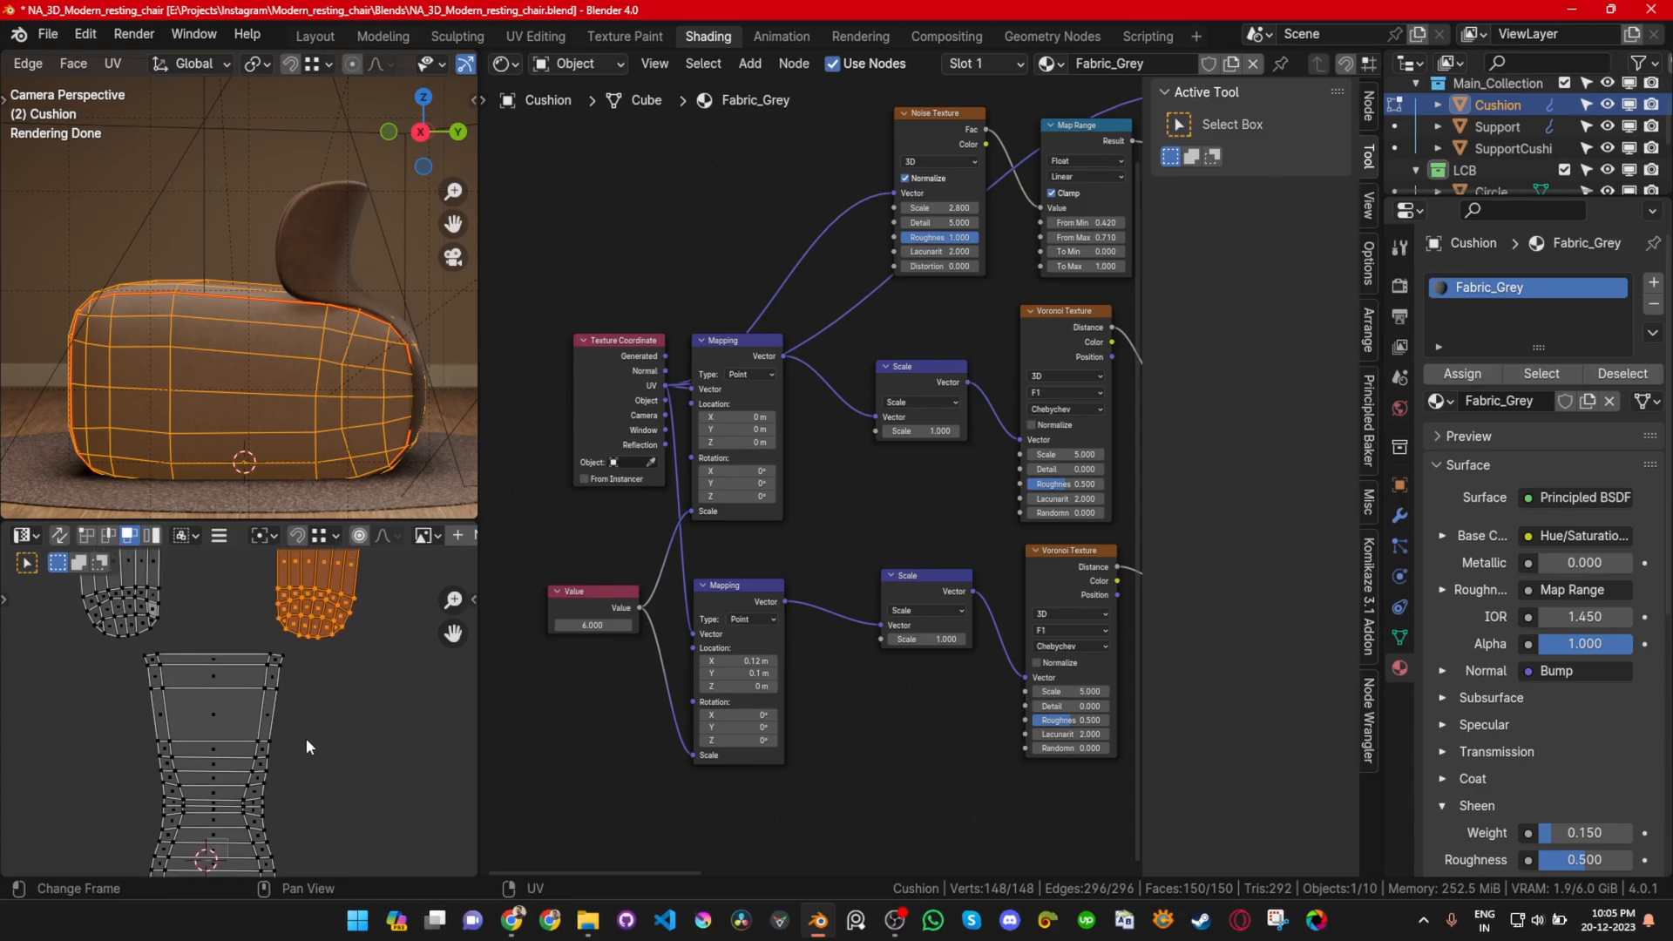
scroll(306, 739, "down", 2)
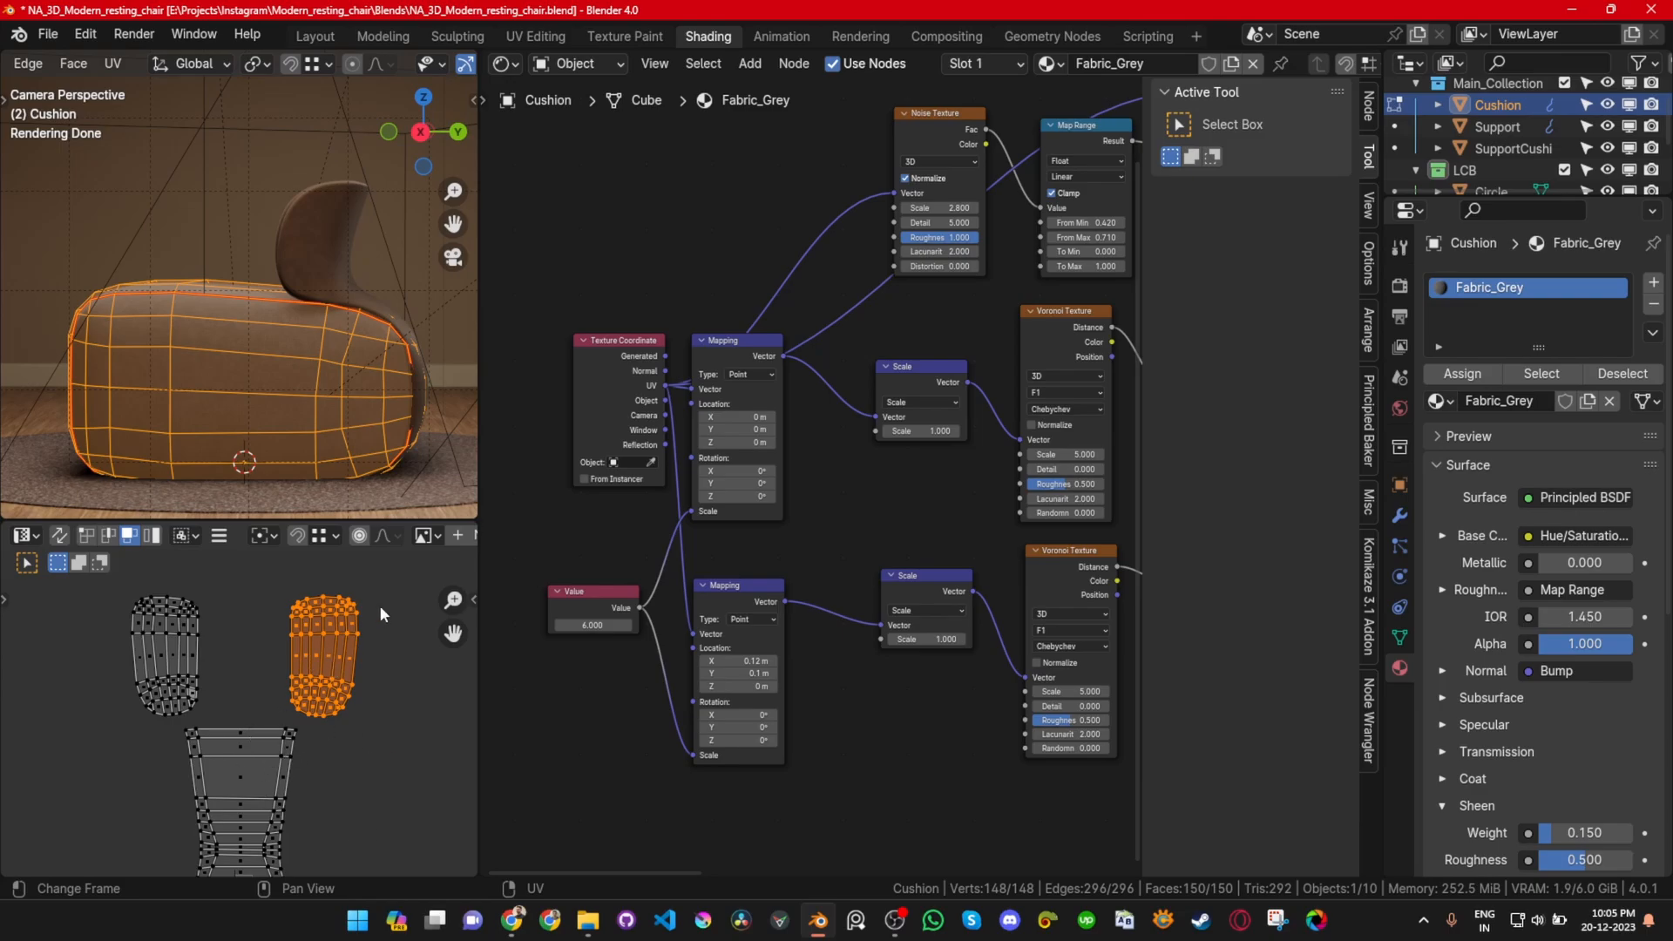
Step: Leave Edit Mode and inspect the rendered cushion fabric from its front and top
key("Tab")
scroll(303, 427, "down", 3)
middle_click_drag(303, 426, 303, 416)
scroll(207, 326, "up", 4)
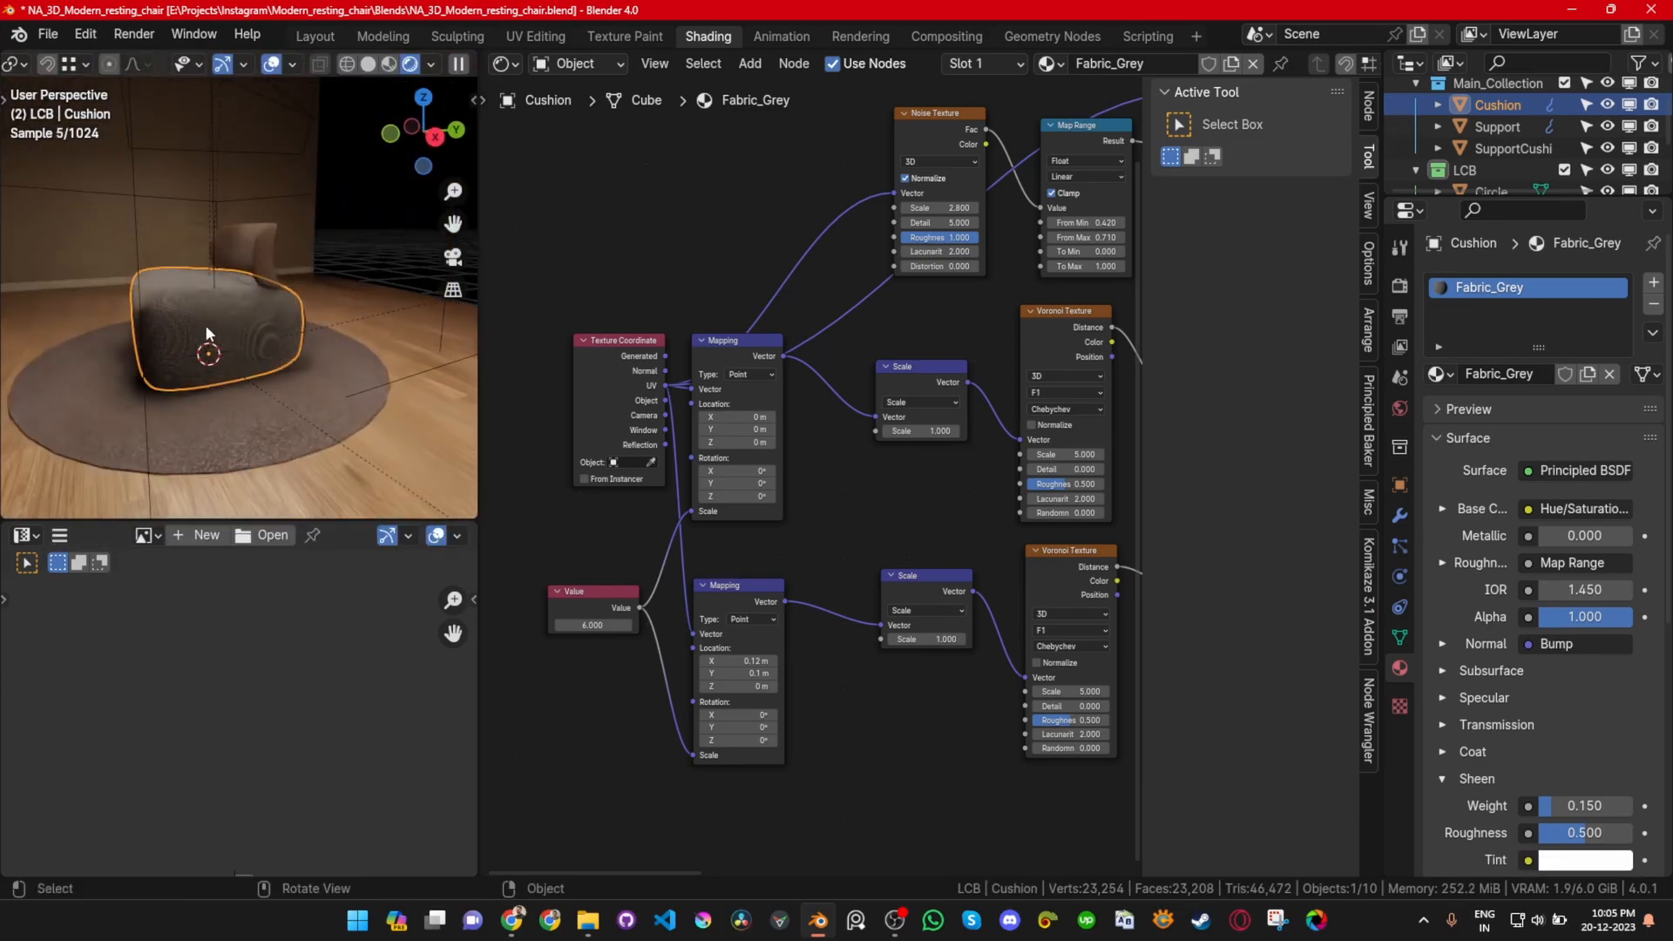
middle_click_drag(191, 290, 284, 329)
scroll(244, 352, "up", 5)
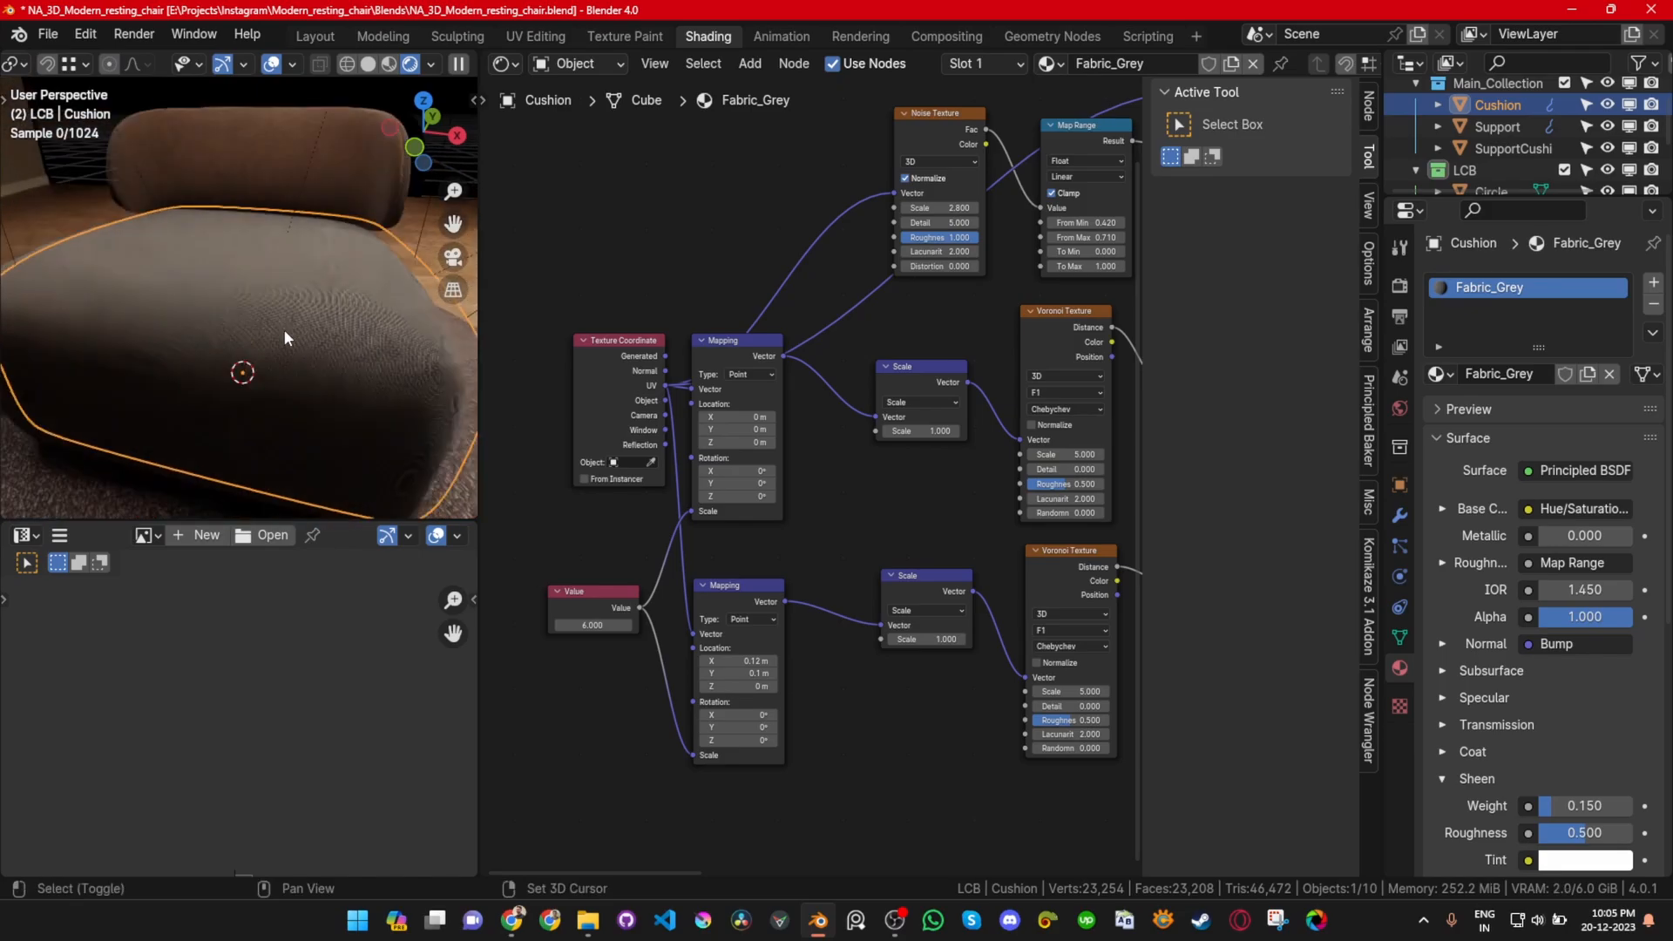
Step: Maximize the viewport in solid shading and examine the cushion's mesh and seams in Edit Mode from several sides
left_click(369, 65)
key("ctrl+space")
scroll(812, 557, "down", 4)
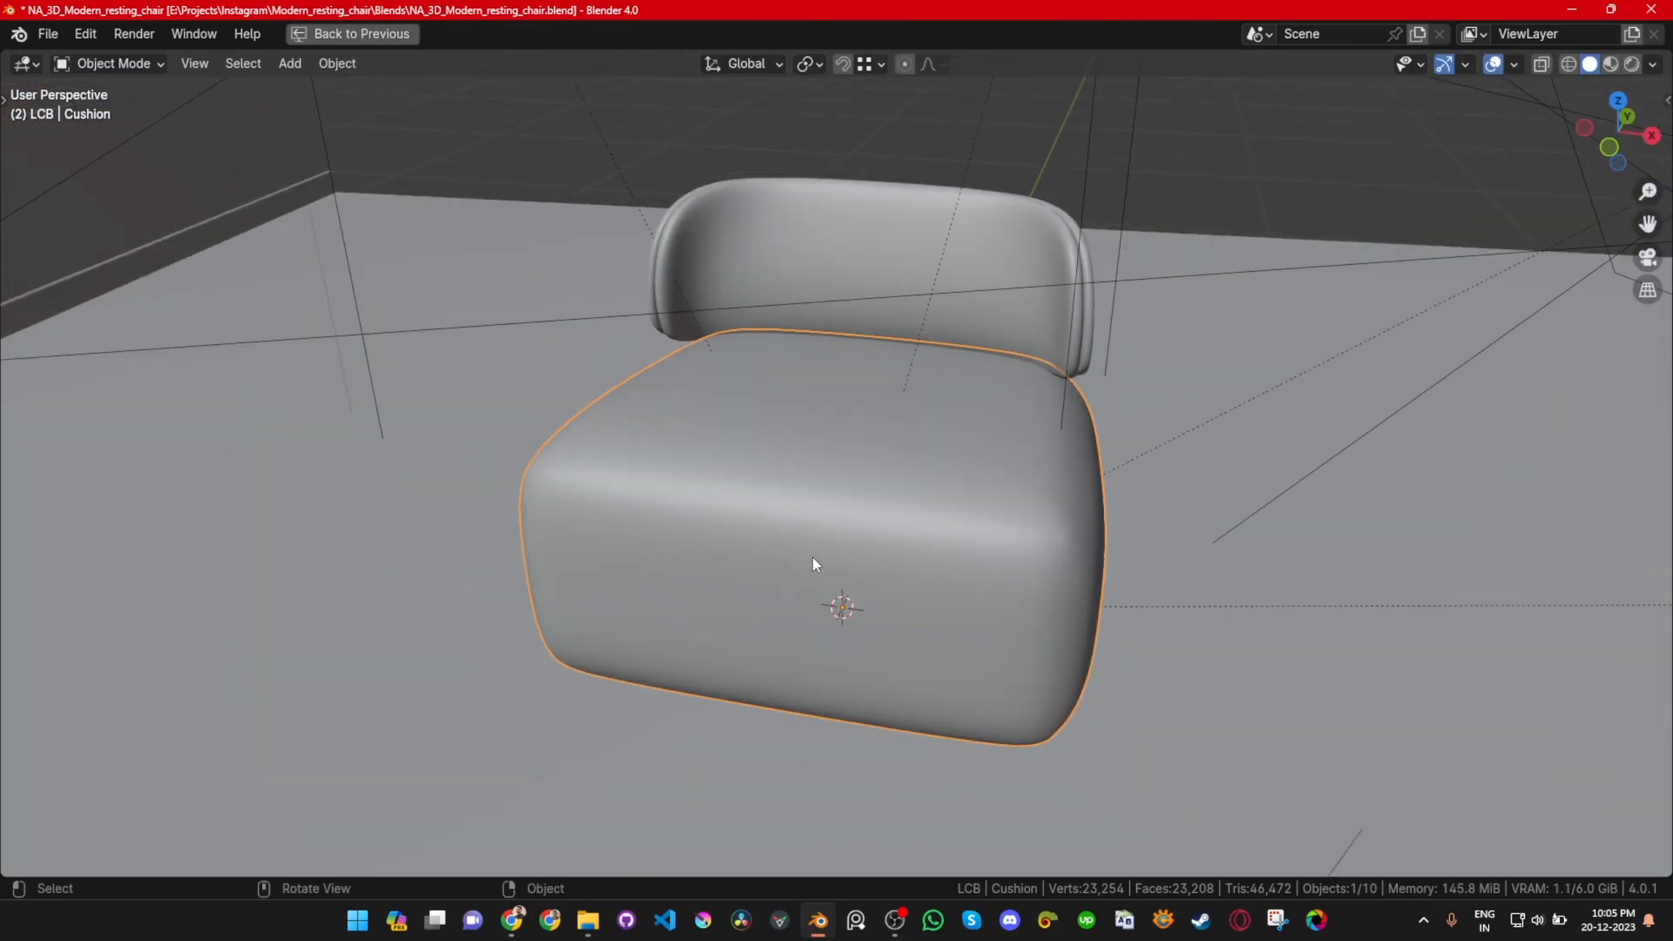
middle_click_drag(812, 556, 902, 563)
middle_click_drag(551, 510, 664, 505, "shift")
key("Tab")
scroll(657, 507, "up", 2)
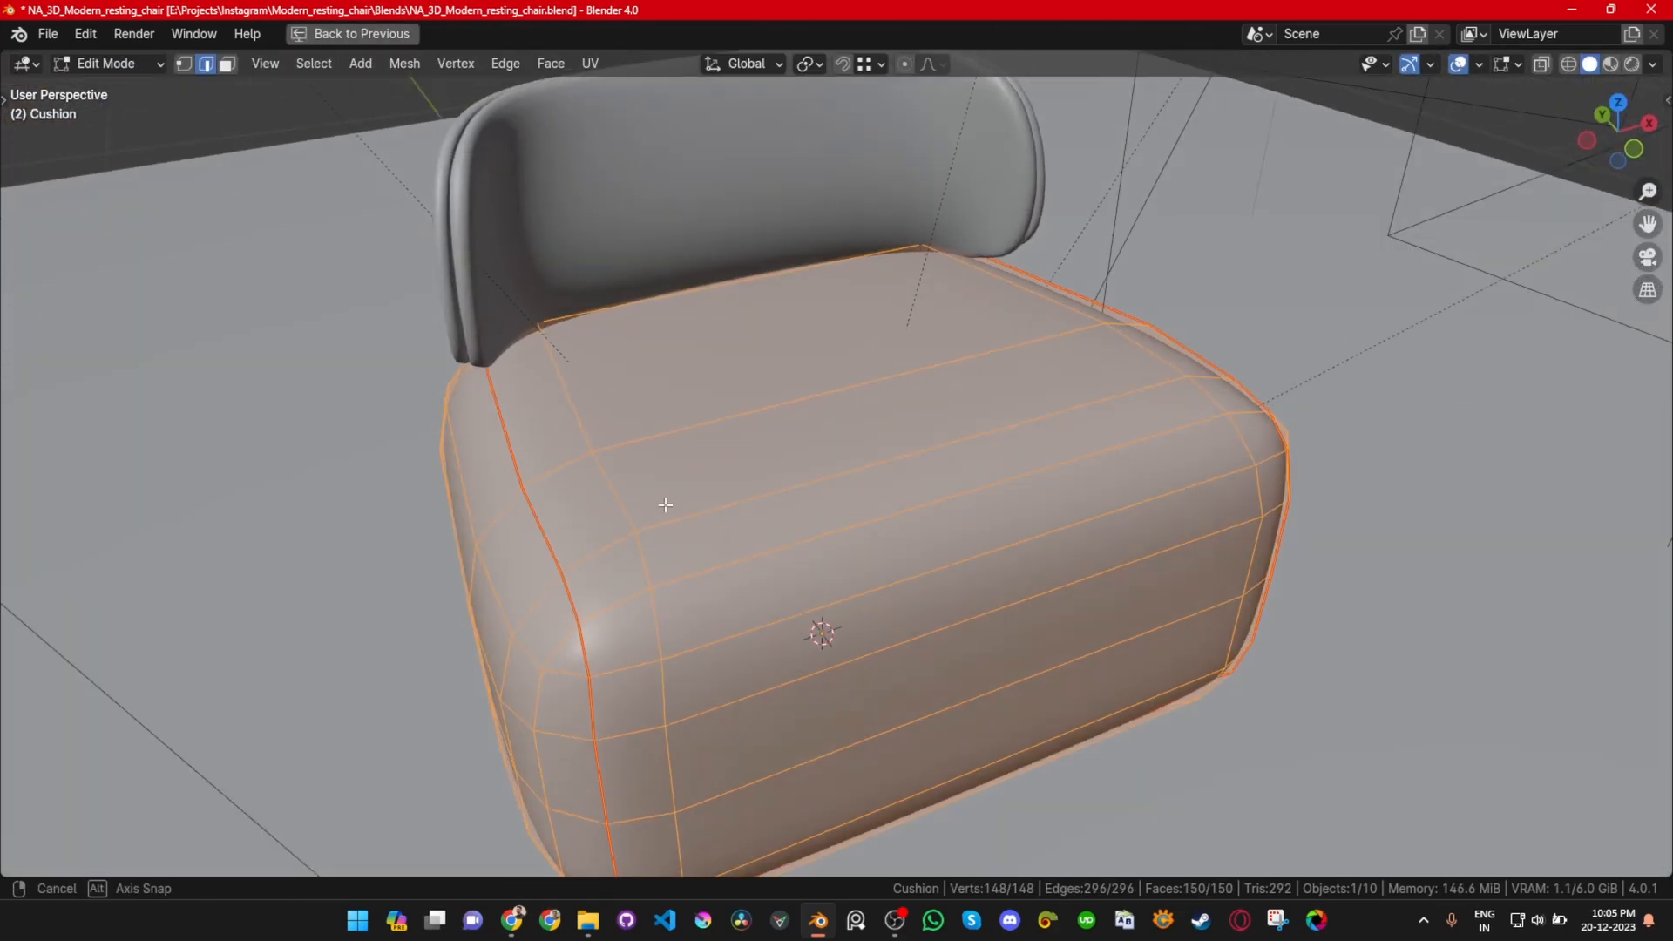
scroll(665, 504, "down", 2)
middle_click_drag(753, 625, 698, 599)
middle_click_drag(839, 625, 542, 441)
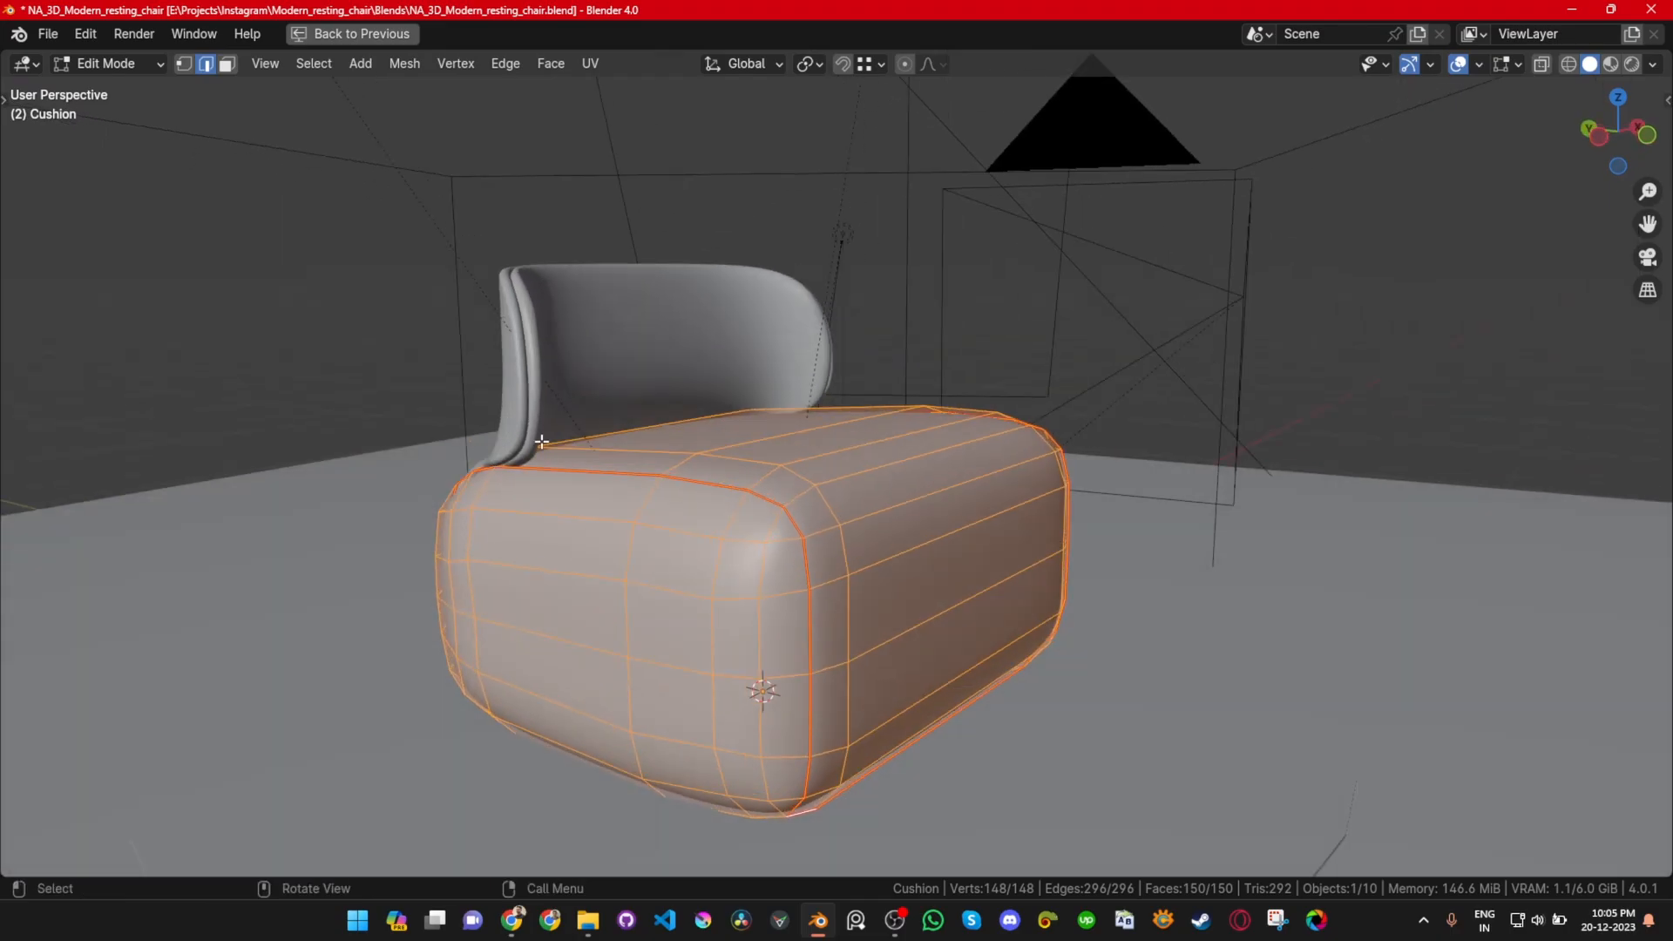
mouse_move(800, 754)
middle_mouse_down()
mouse_move(795, 728)
mouse_move(870, 698)
mouse_move(1029, 739)
mouse_move(993, 749)
mouse_move(904, 624)
middle_mouse_up()
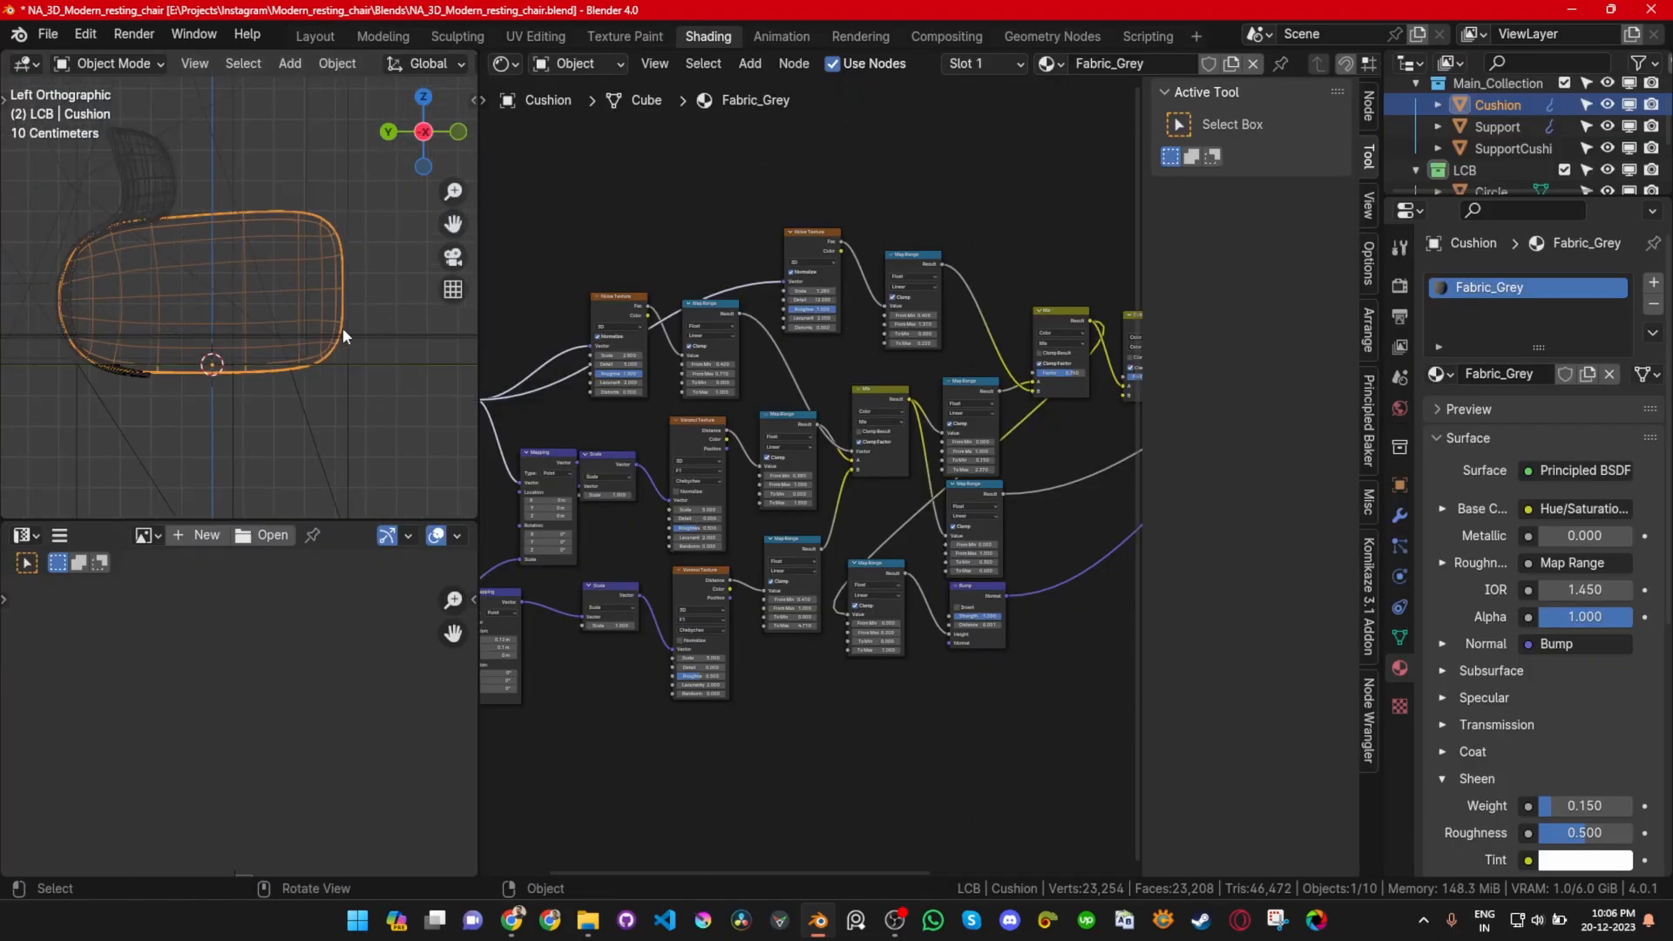
Step: Return the viewport to the camera view in rendered shading and hide the overlays
middle_click_drag(342, 328, 198, 478)
key("KP_0")
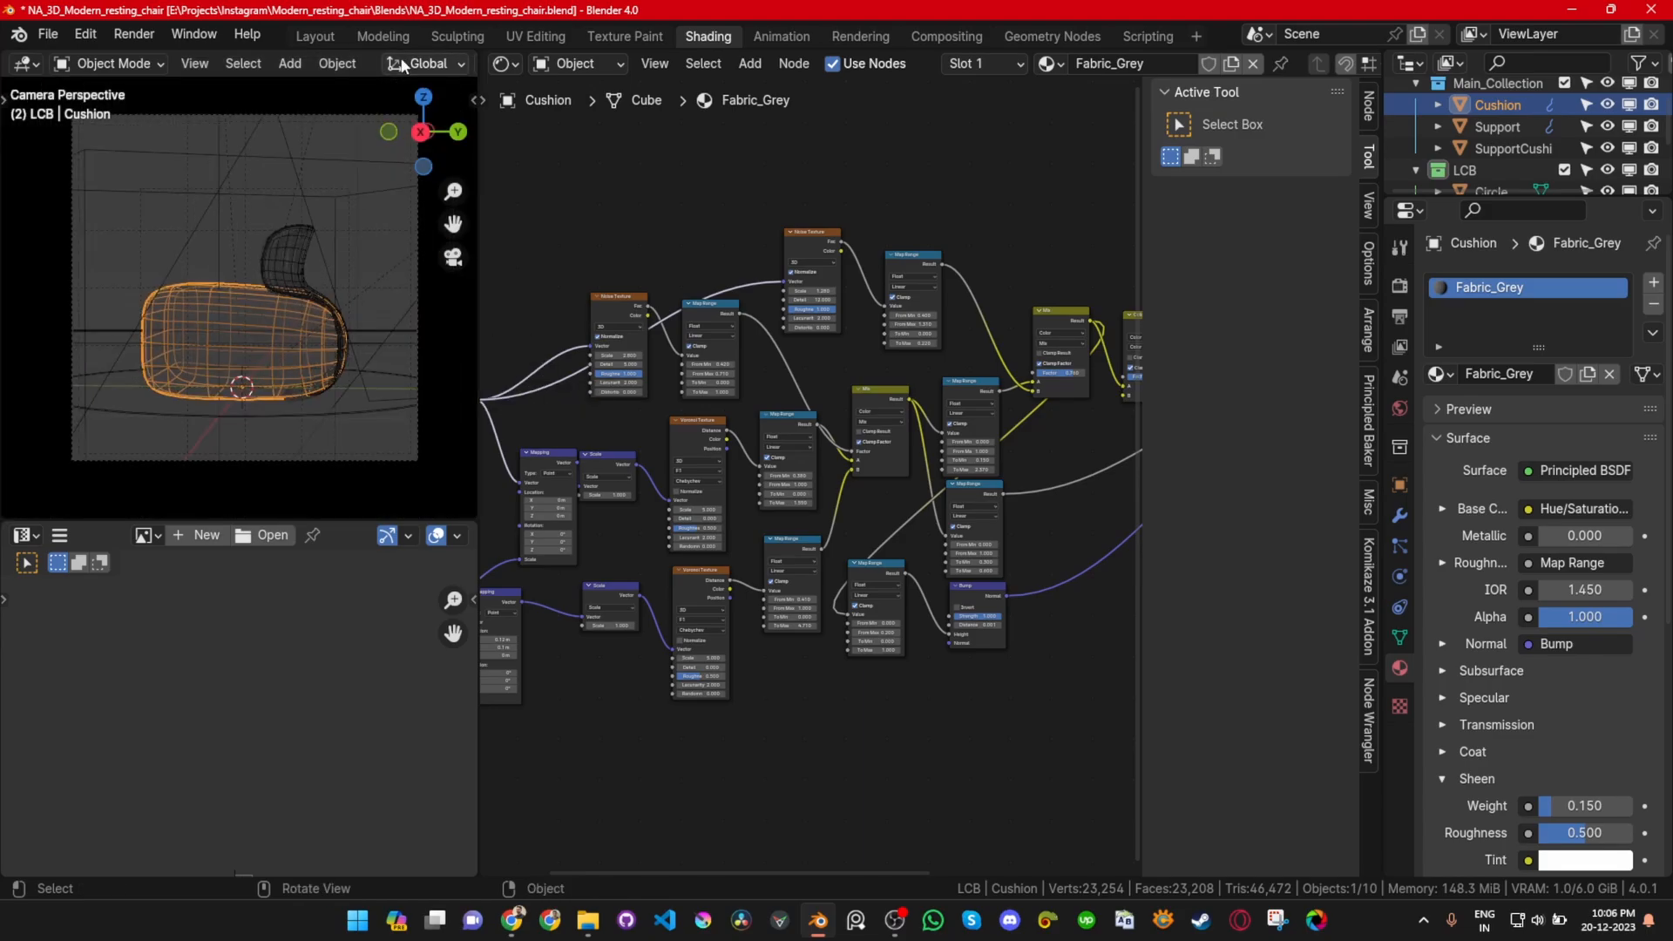
scroll(400, 59, "down", 8)
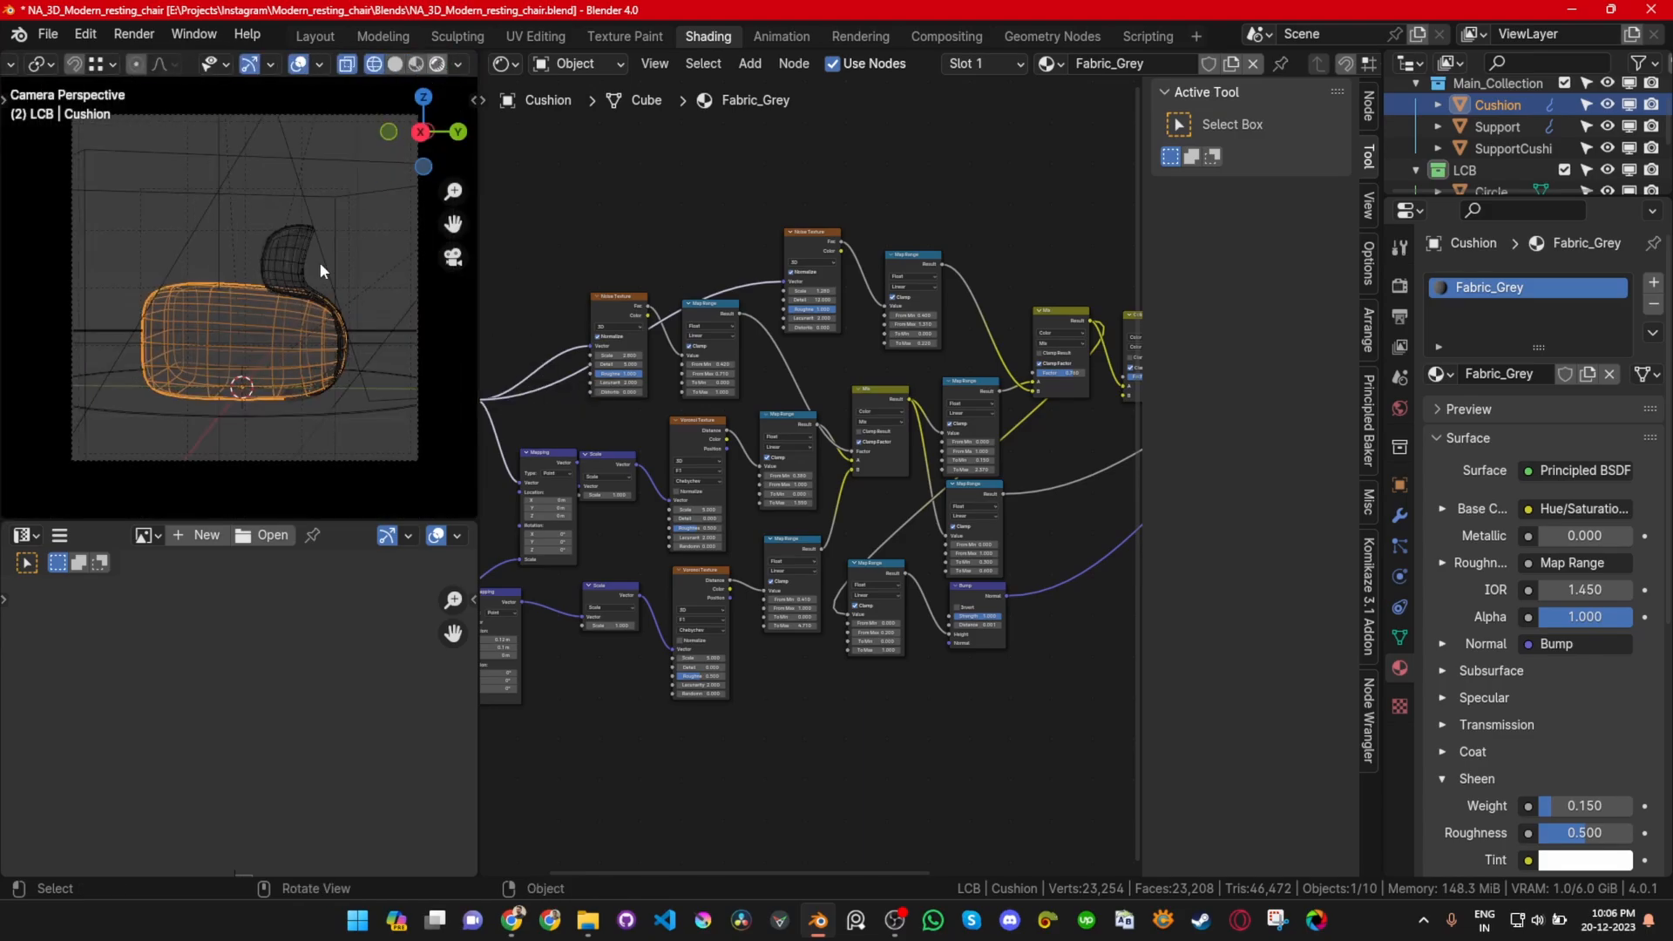
scroll(279, 301, "up", 4)
key("shift+z")
key("shift+z")
middle_click_drag(237, 372, 261, 279, "shift")
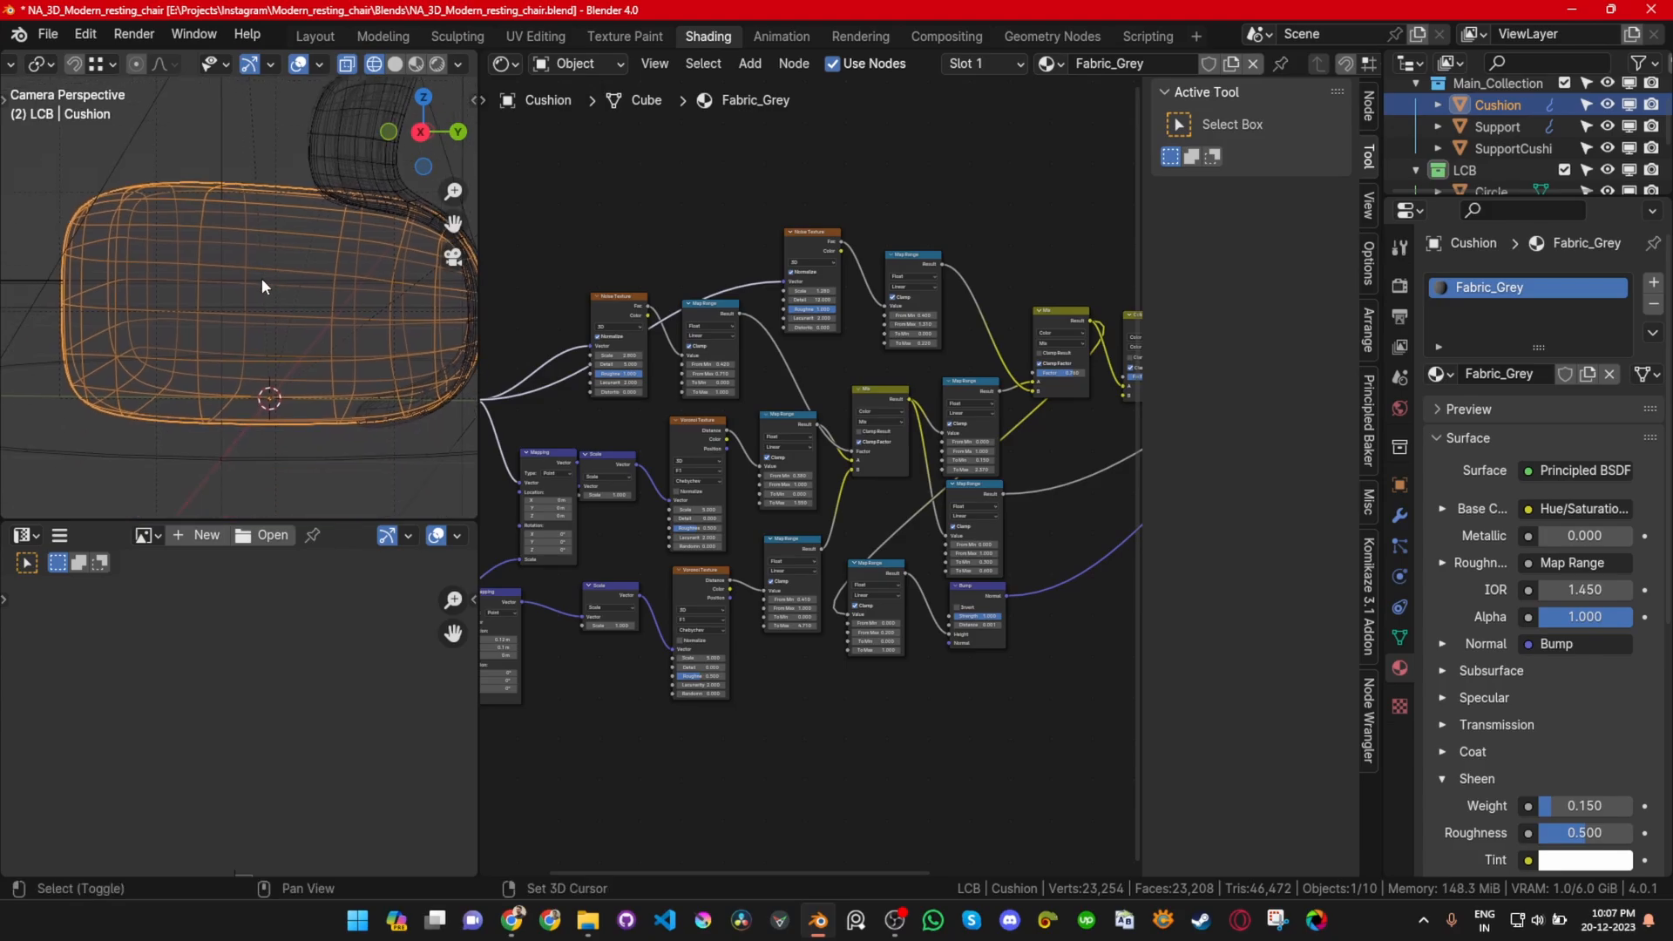
key("shift+z")
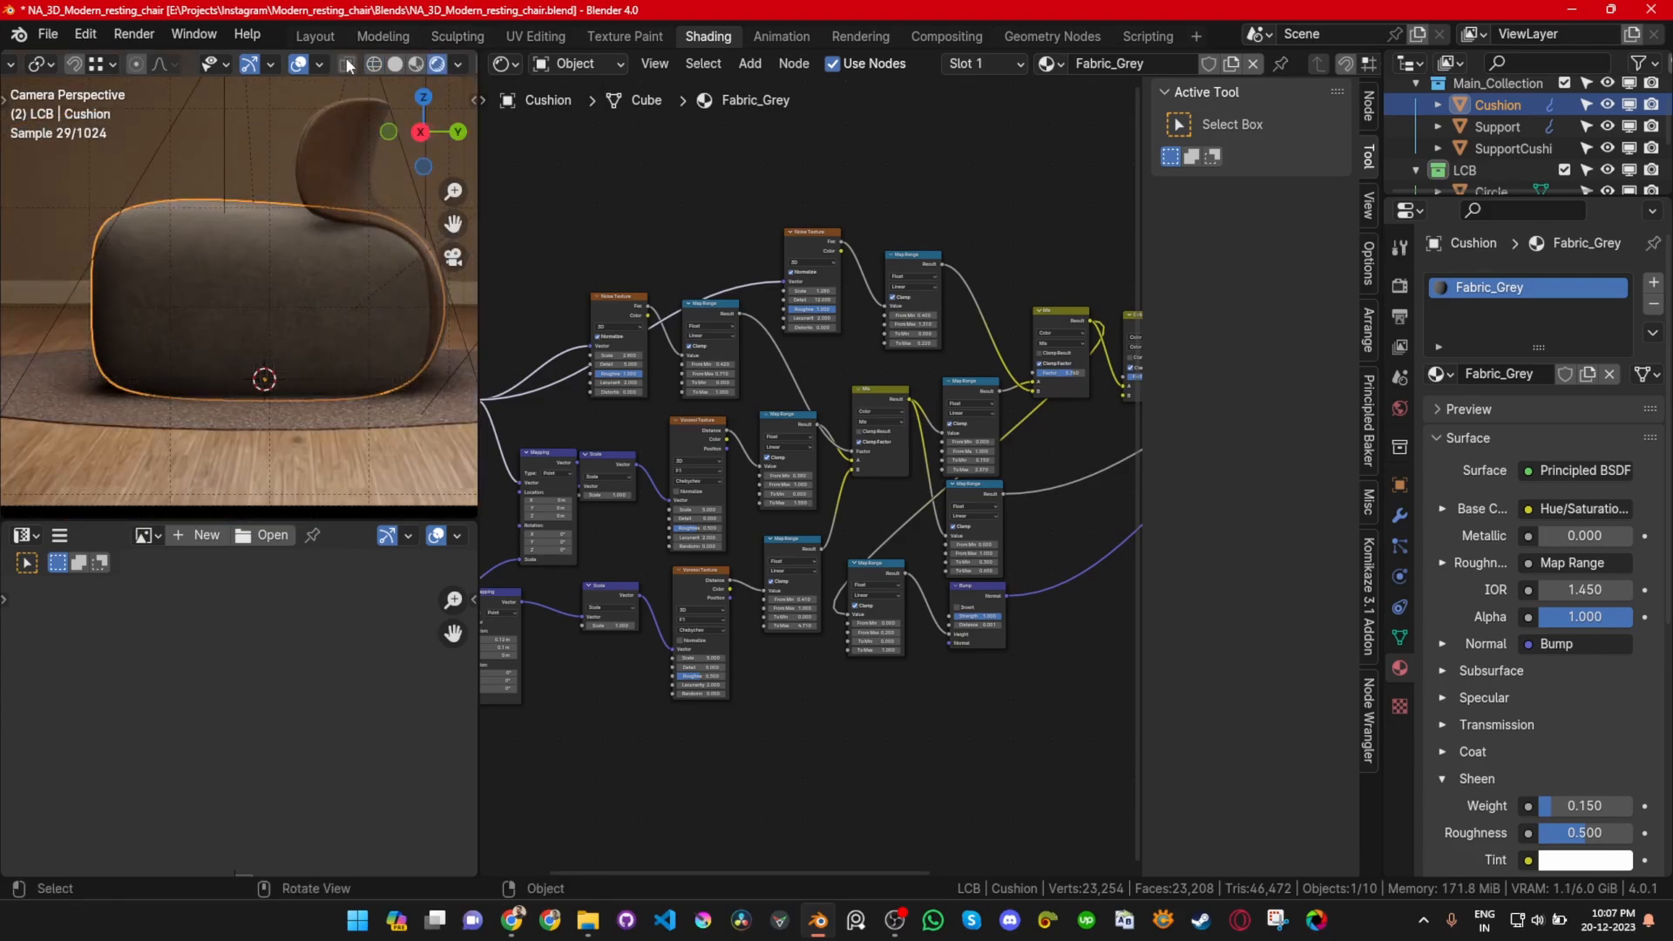
left_click(296, 64)
Step: Reposition the upper Scale node and both Mapping nodes in the Fabric_Grey tree to tidy the layout
scroll(769, 520, "down", 2)
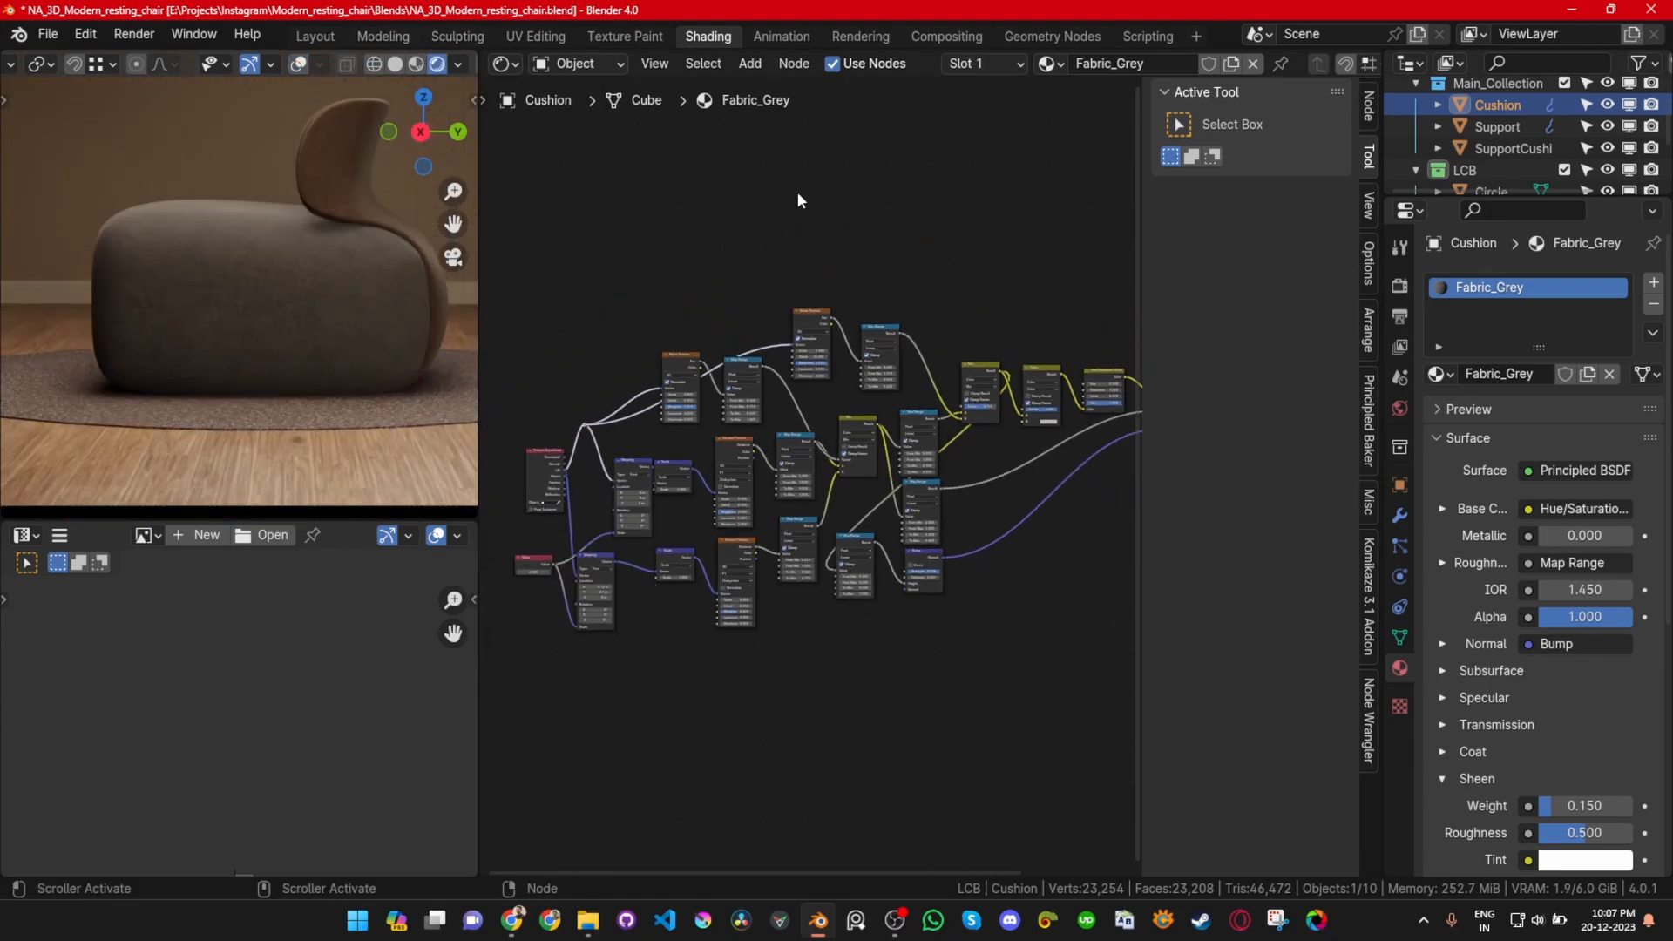
scroll(772, 456, "up", 3)
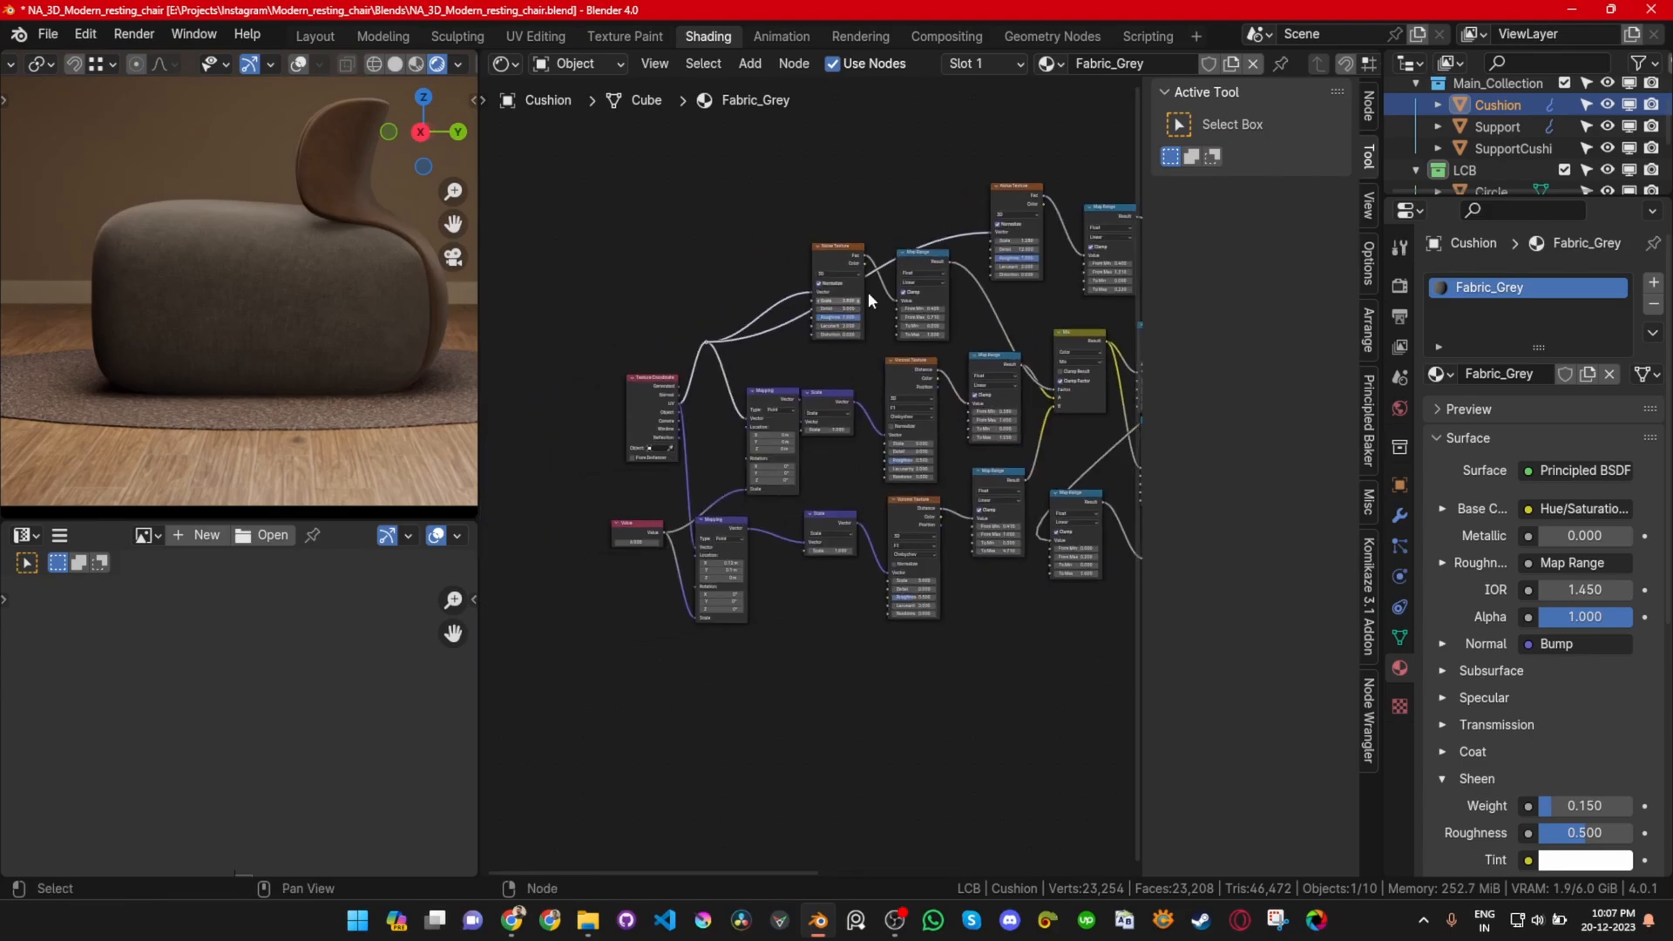
scroll(889, 471, "up", 5)
left_click_drag(836, 354, 870, 337)
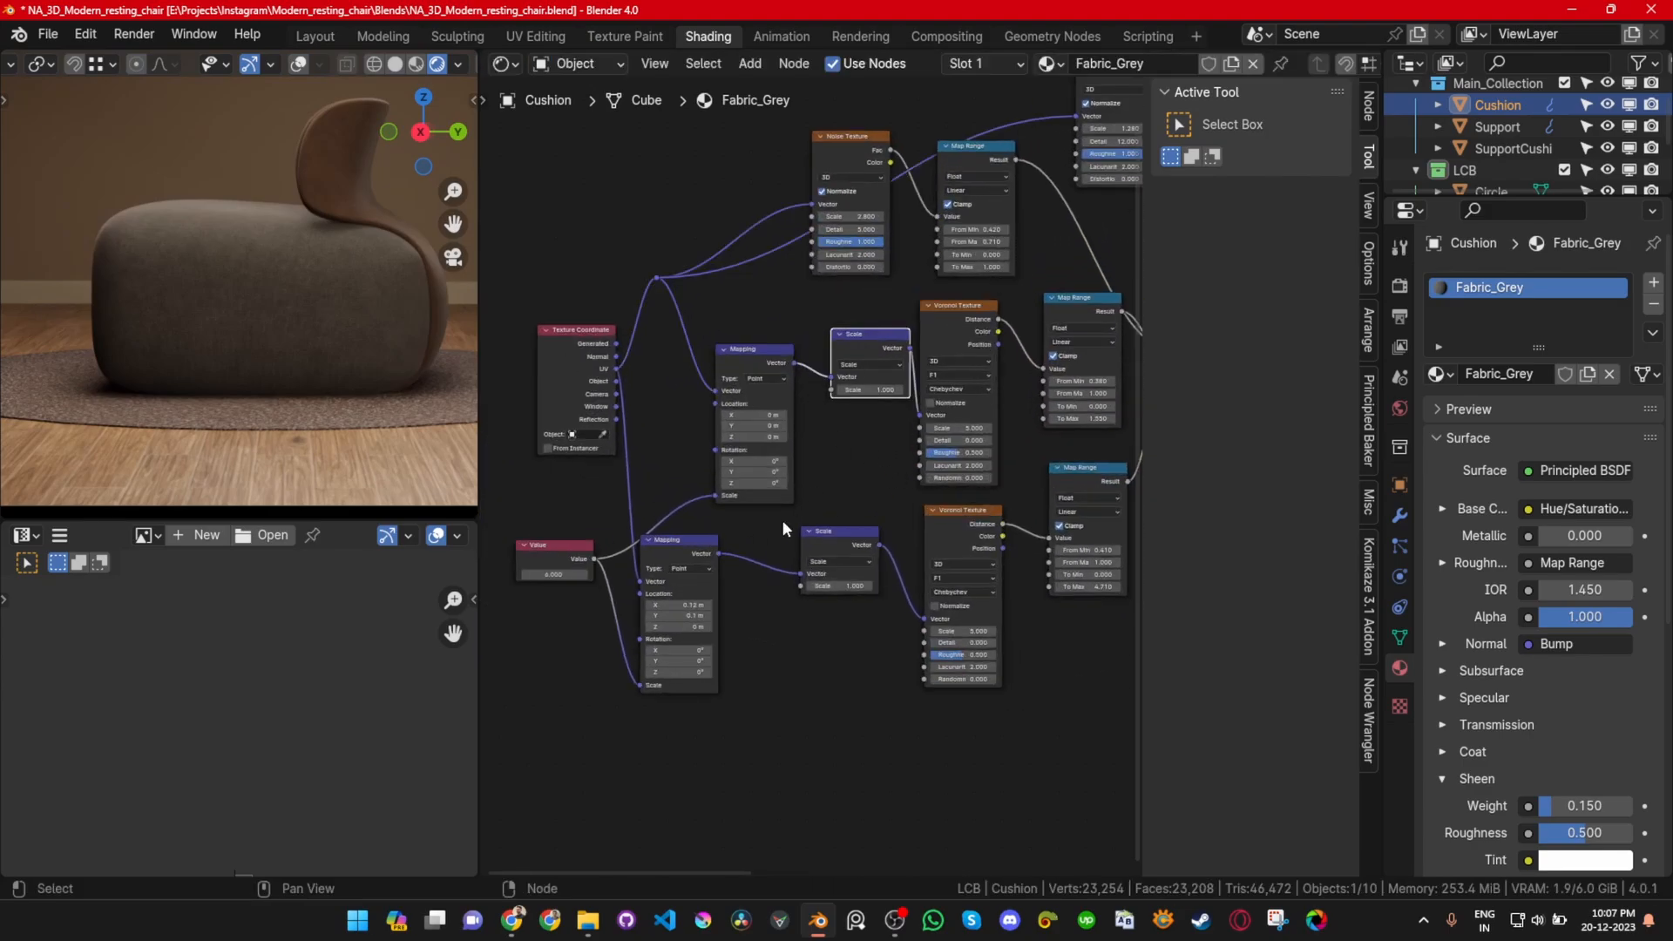
left_click_drag(702, 558, 751, 559)
left_click_drag(770, 349, 745, 350)
Step: Examine the end of the Fabric_Grey tree, from the colour mix nodes to the Principled BSDF and Material Output
scroll(827, 414, "down", 4)
middle_click_drag(1076, 233, 785, 323)
middle_click_drag(887, 383, 490, 384)
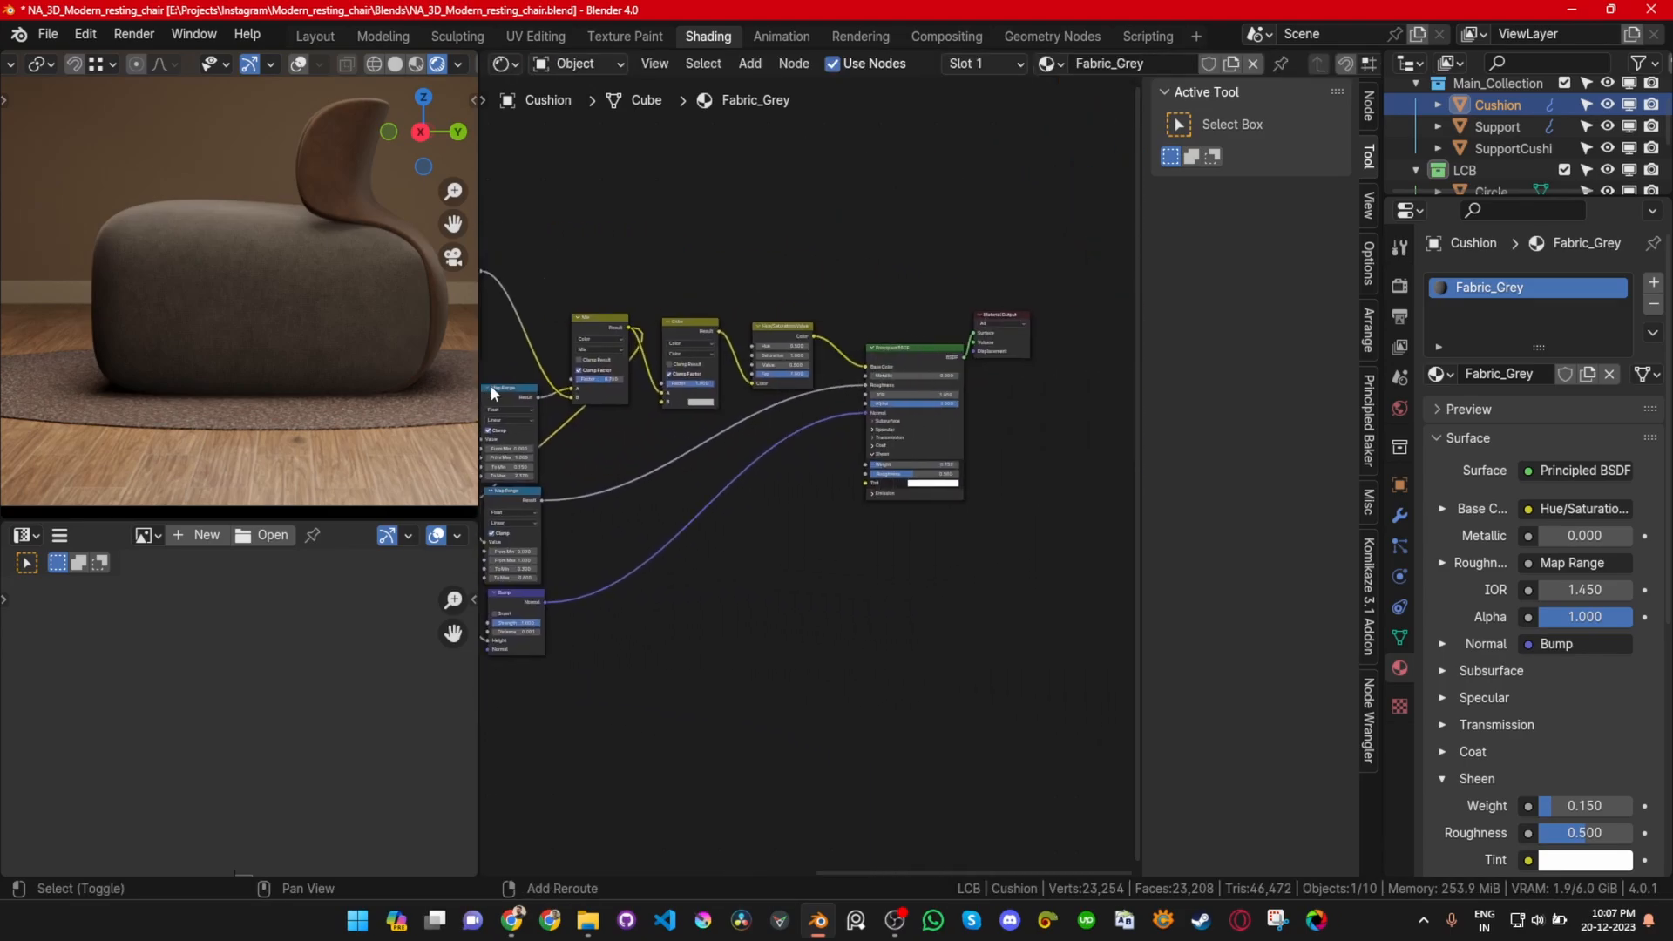
Step: Move the Principled BSDF node up and slightly closer to the Hue/Saturation/Value node, levelling their Base Color connection
scroll(760, 408, "up", 5)
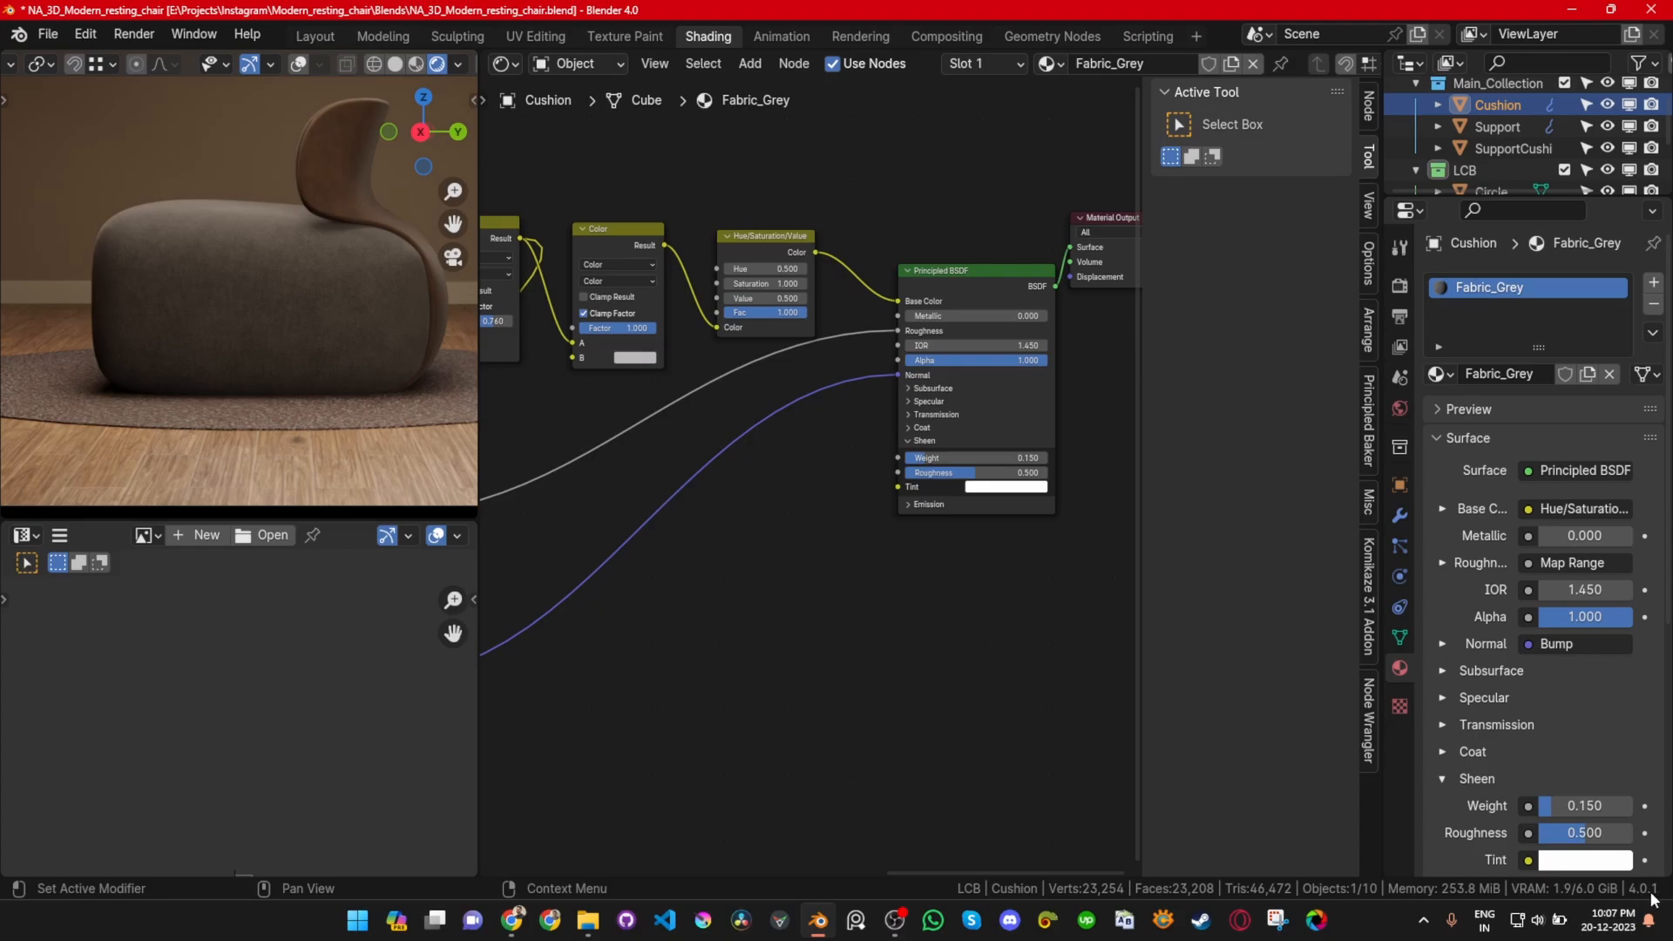
scroll(839, 480, "up", 2)
middle_click_drag(838, 481, 643, 557)
scroll(771, 402, "up", 2)
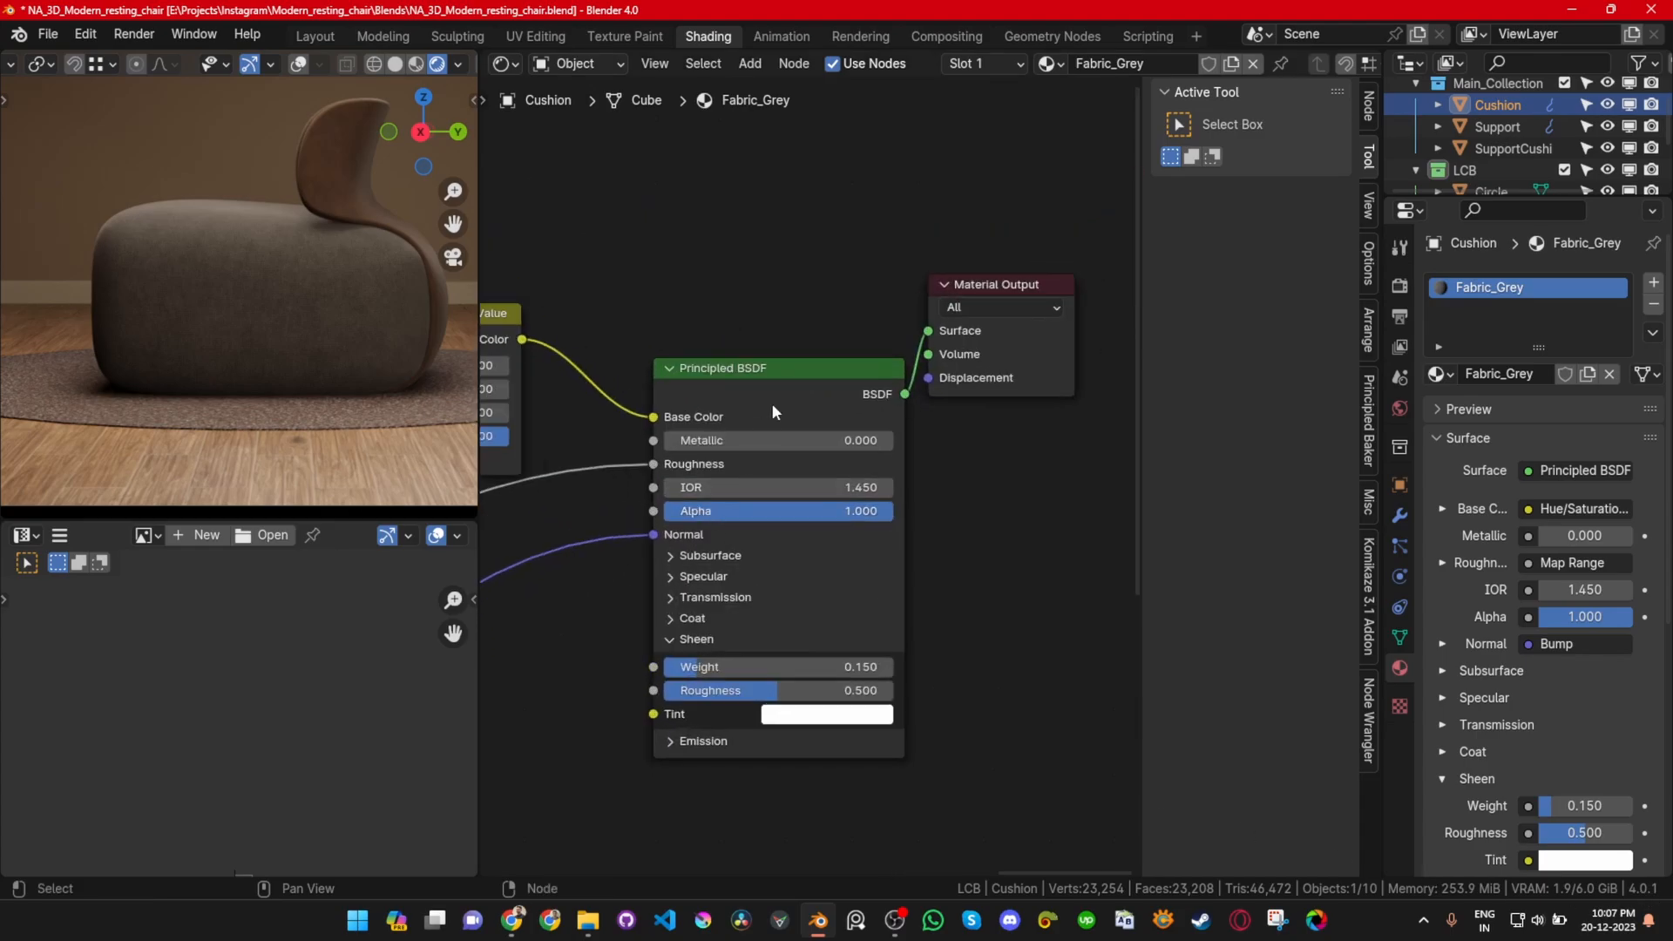
left_click(799, 376)
middle_click_drag(737, 392, 888, 305)
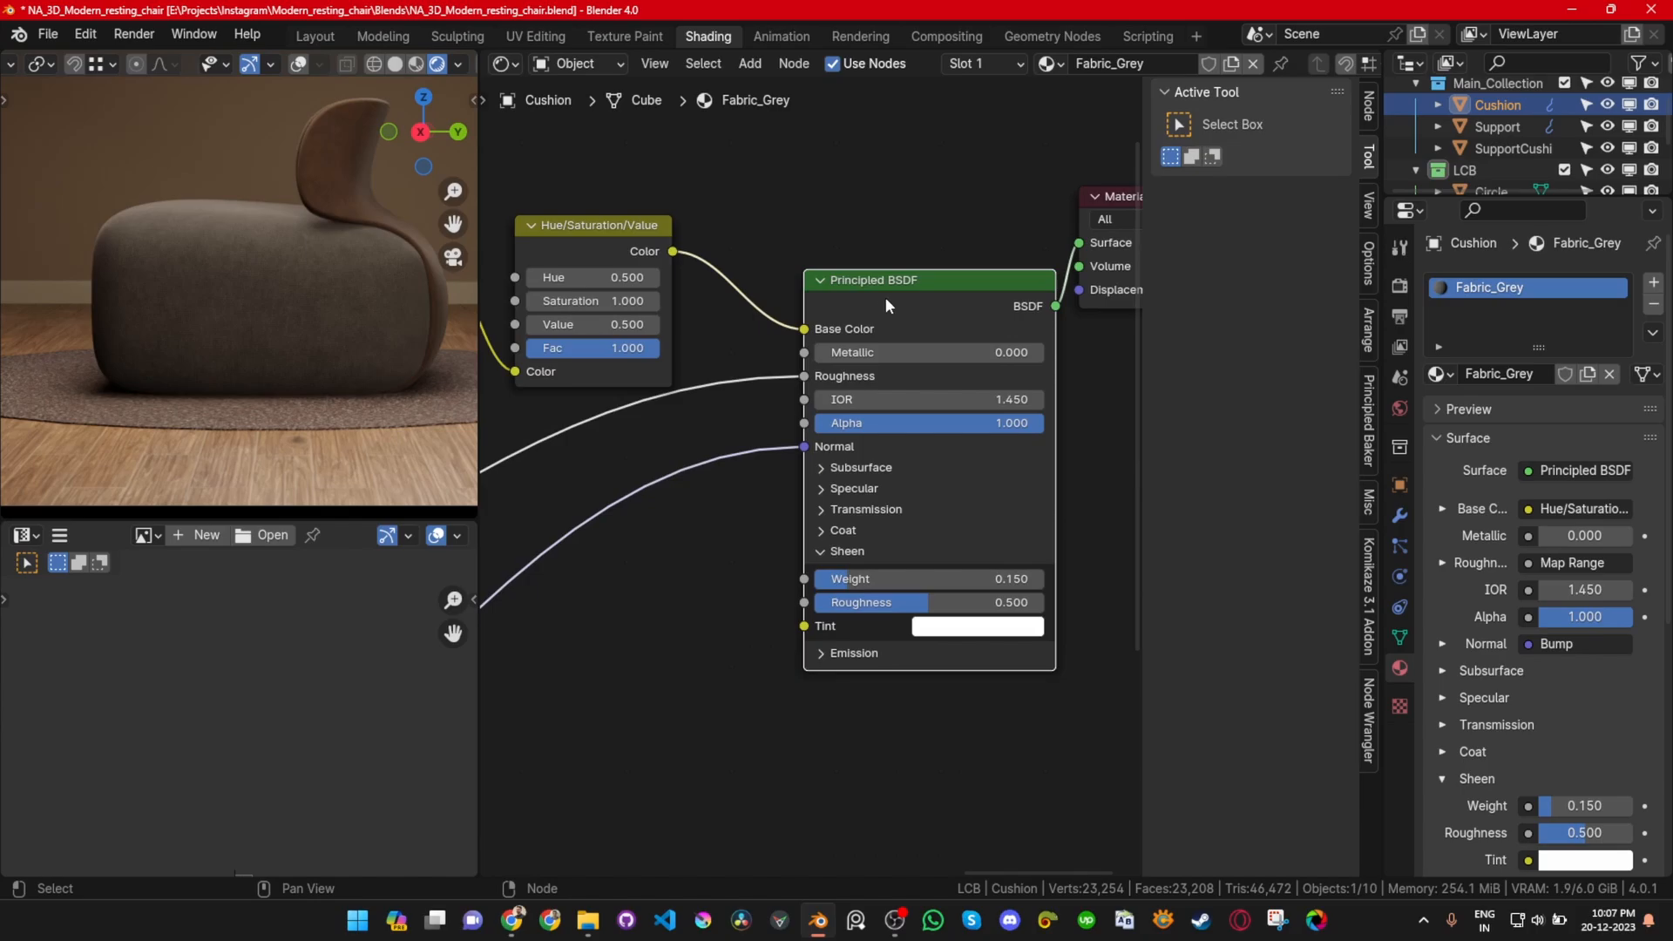
left_click_drag(851, 298, 833, 220)
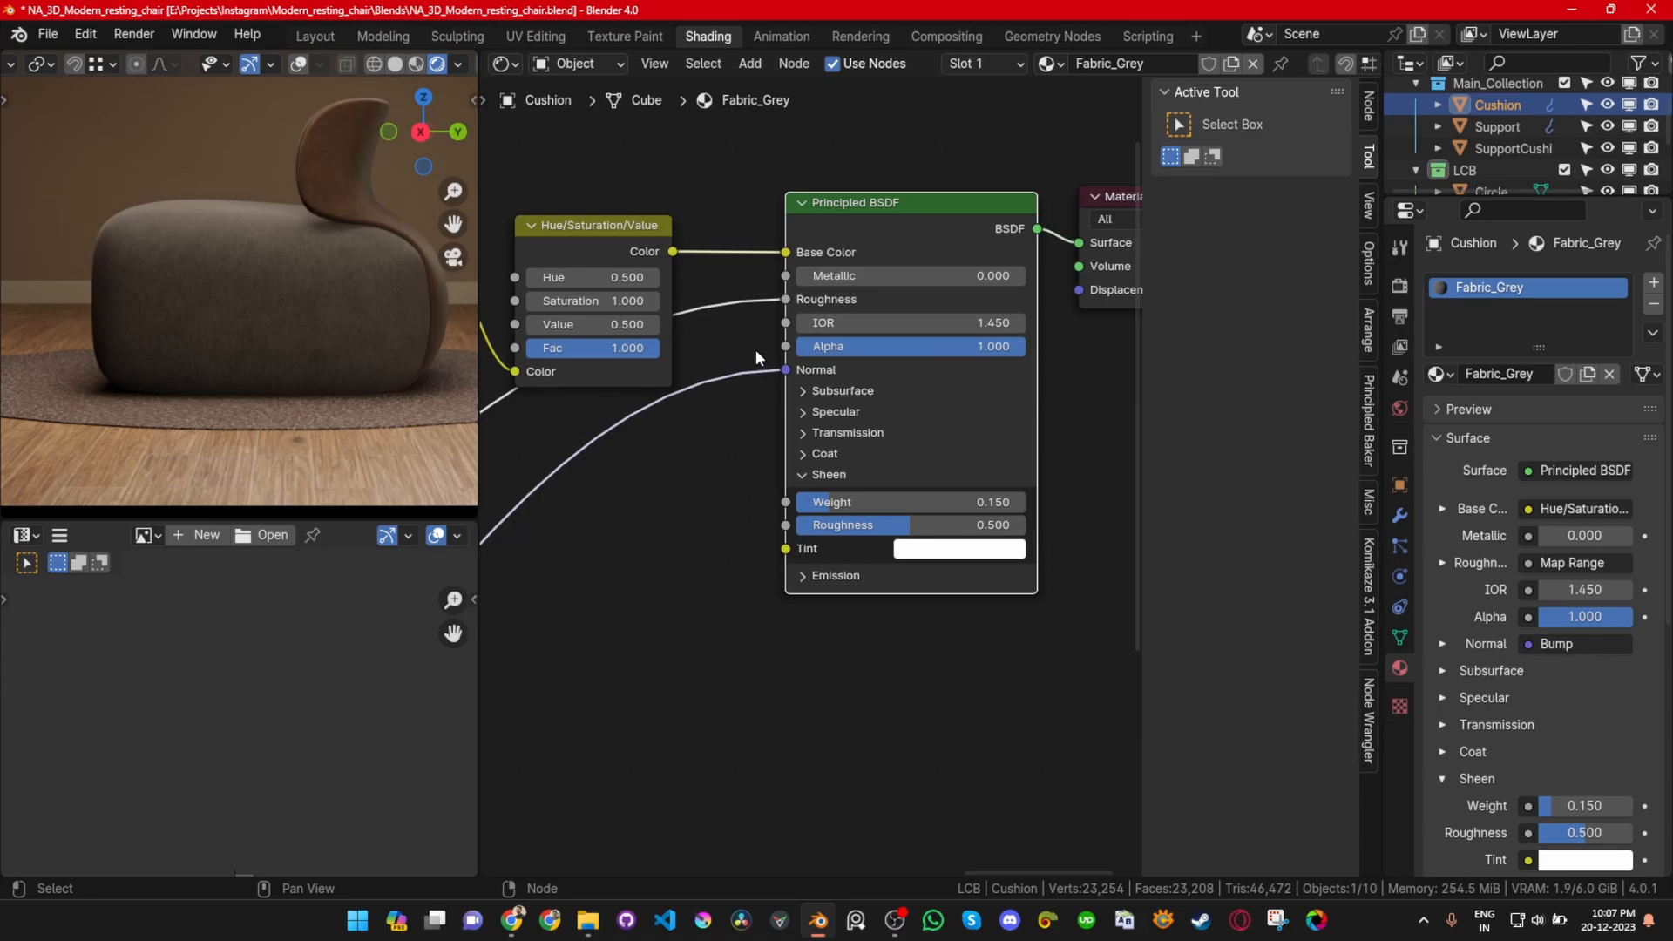
Step: Examine the Principled BSDF's Base Color, Roughness, Normal and Sheen inputs alongside the cushion's rendered fabric
scroll(758, 355, "up", 1)
middle_click_drag(758, 355, 853, 425)
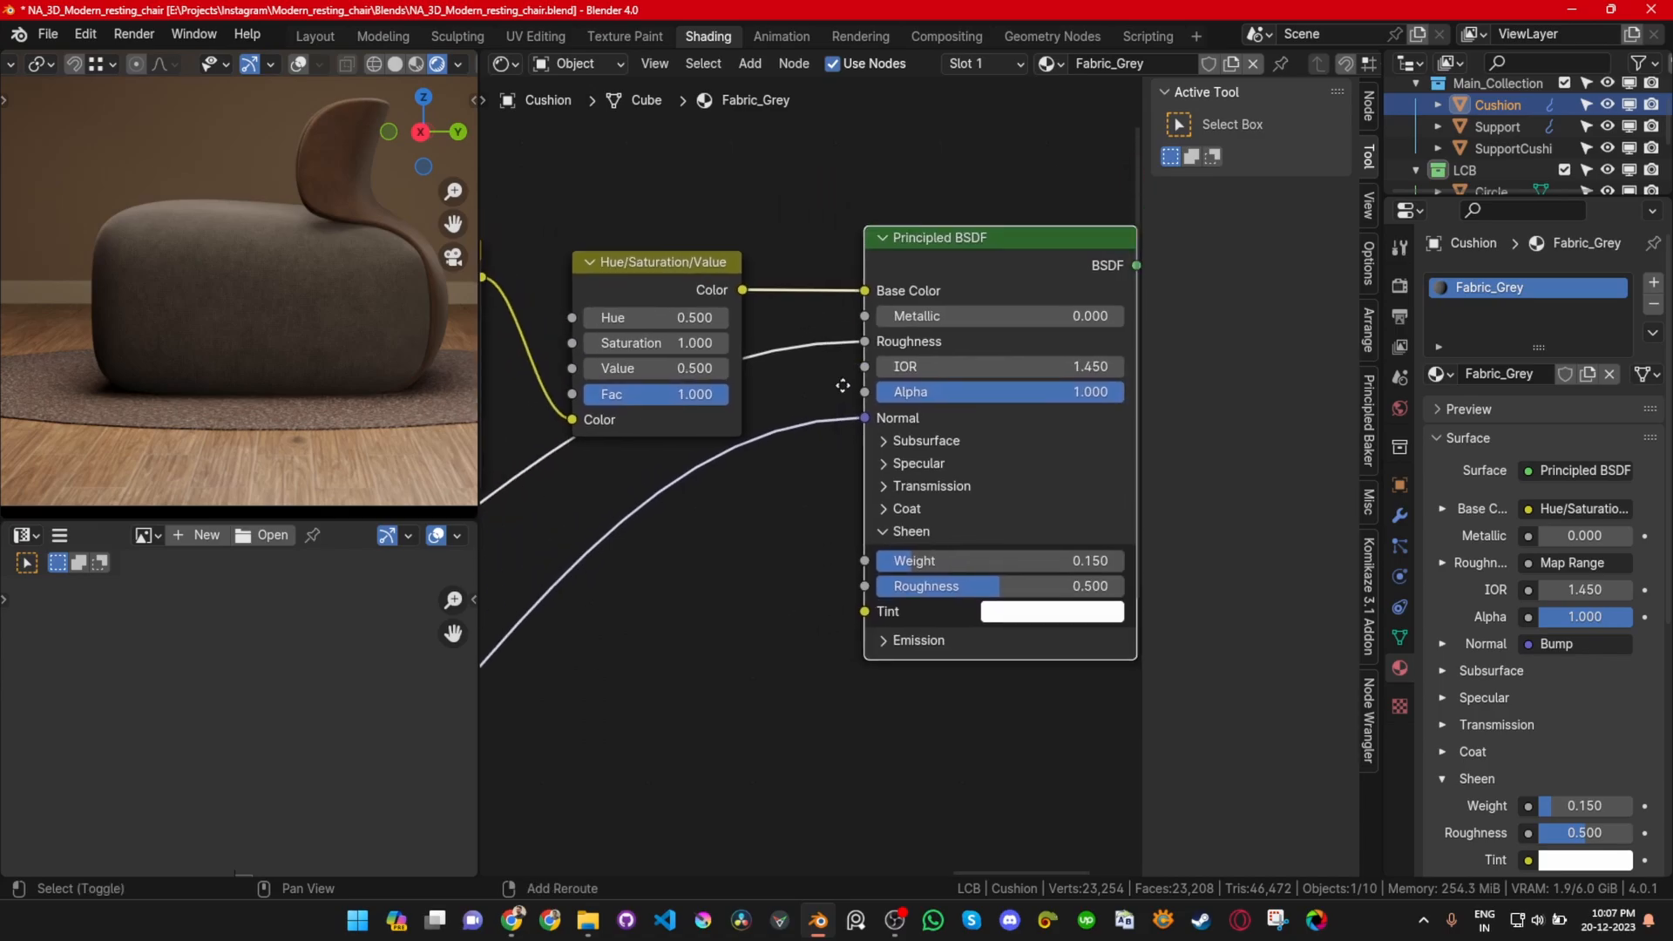
scroll(312, 352, "up", 2)
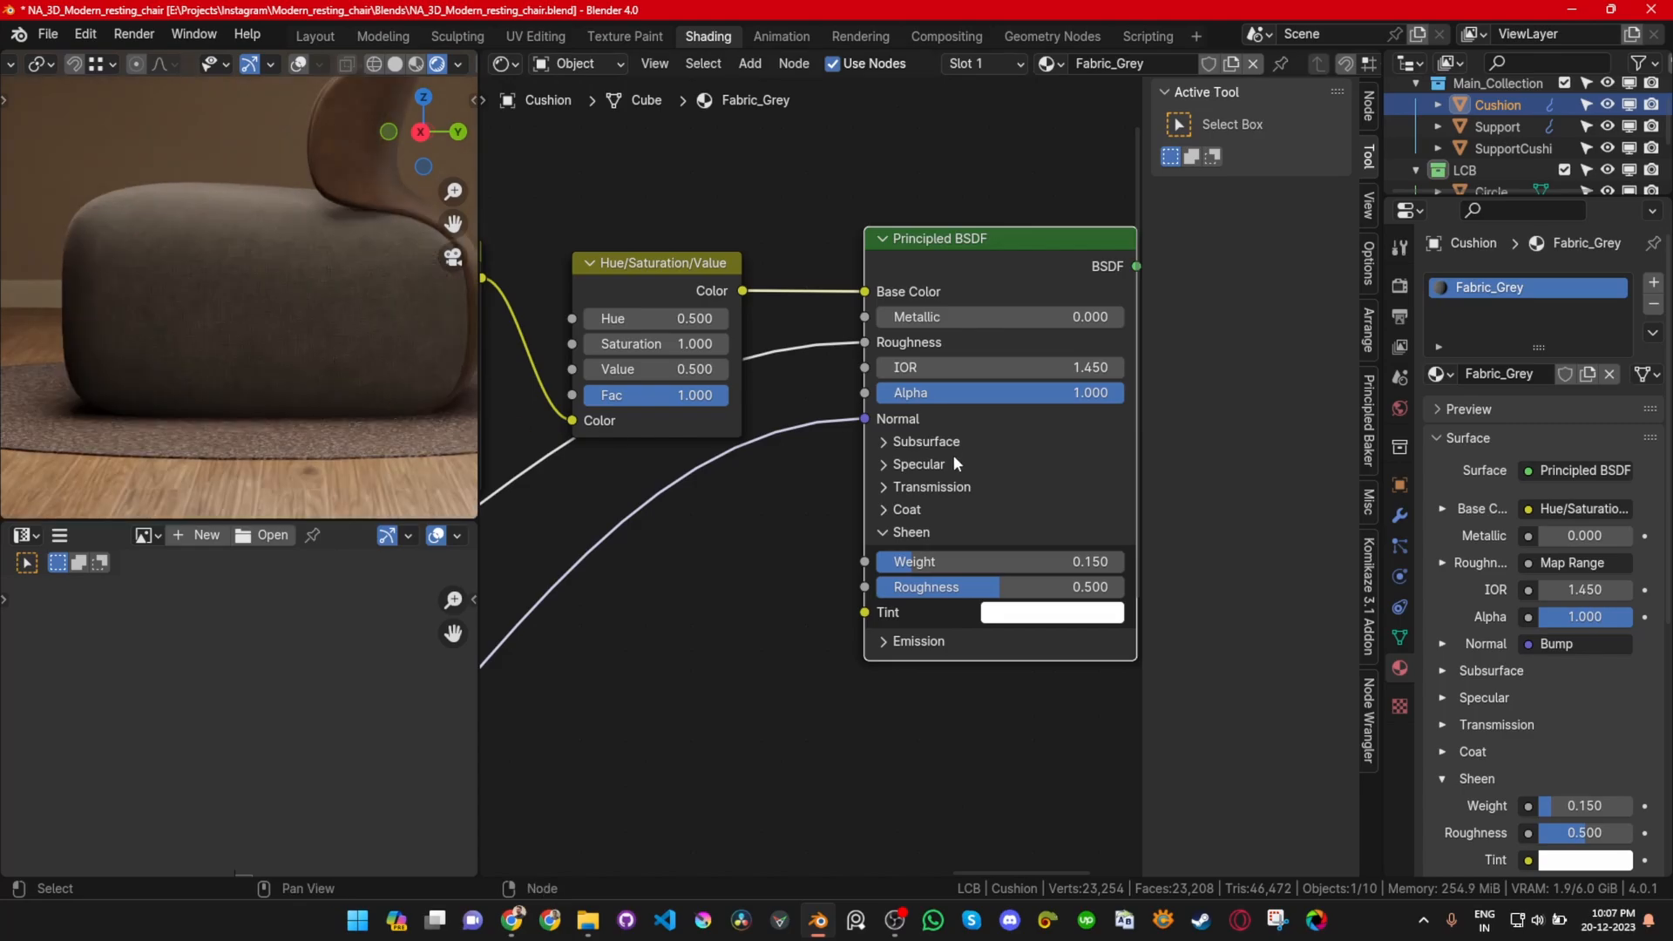
scroll(859, 412, "up", 1)
middle_click_drag(816, 361, 766, 441)
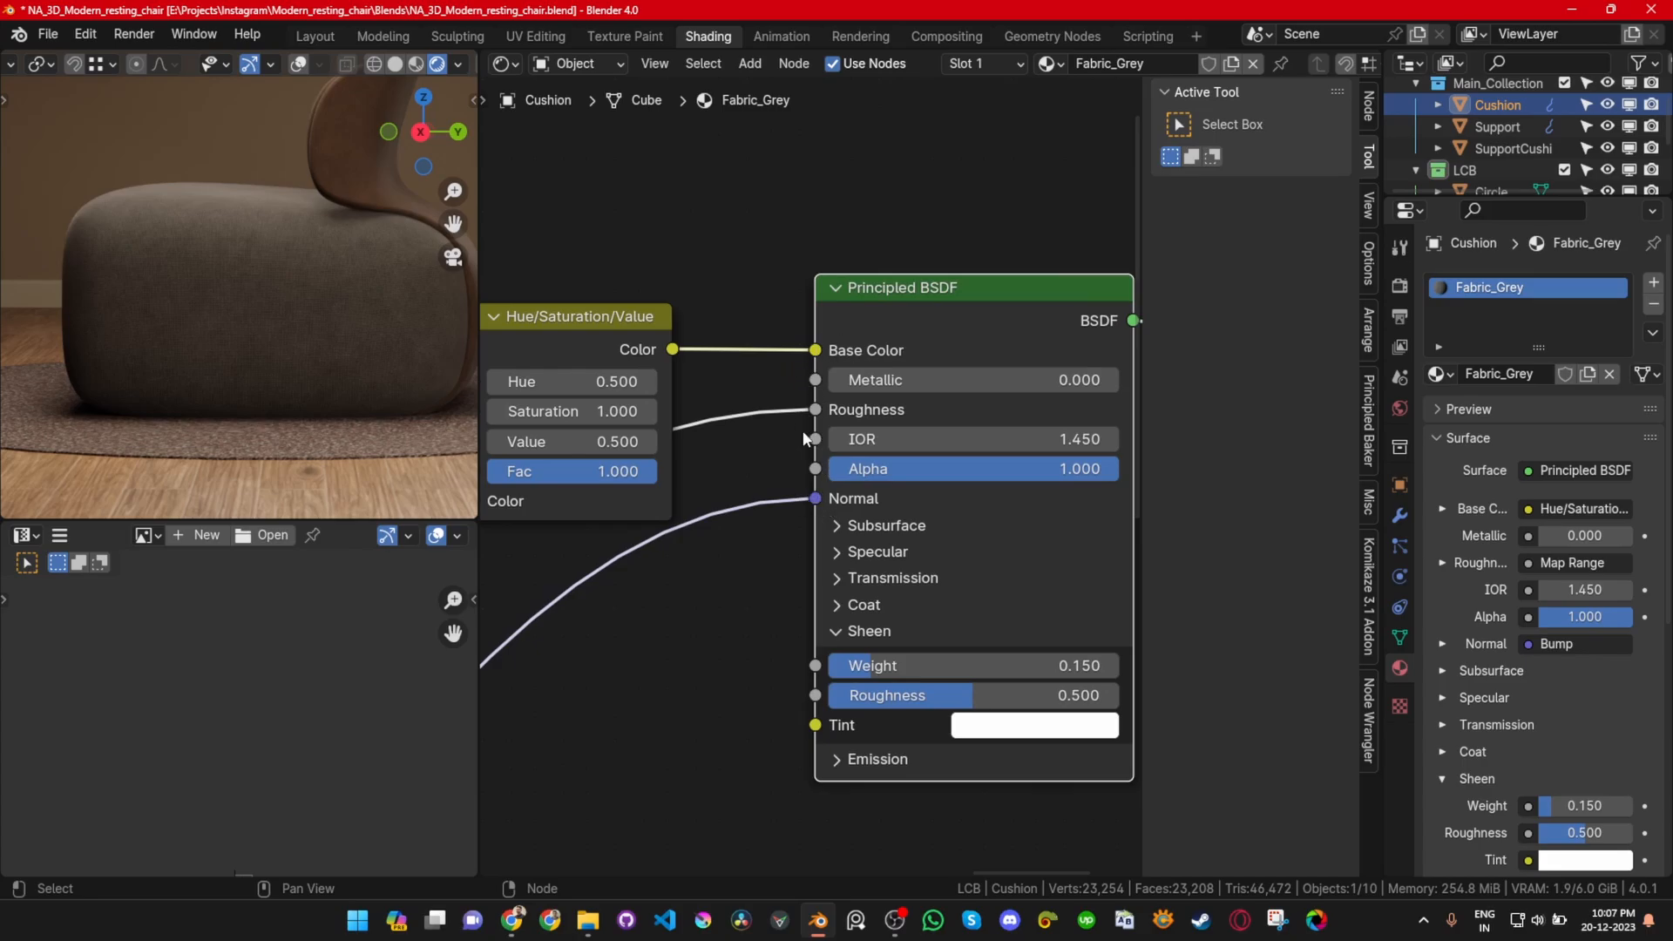
scroll(794, 353, "up", 1)
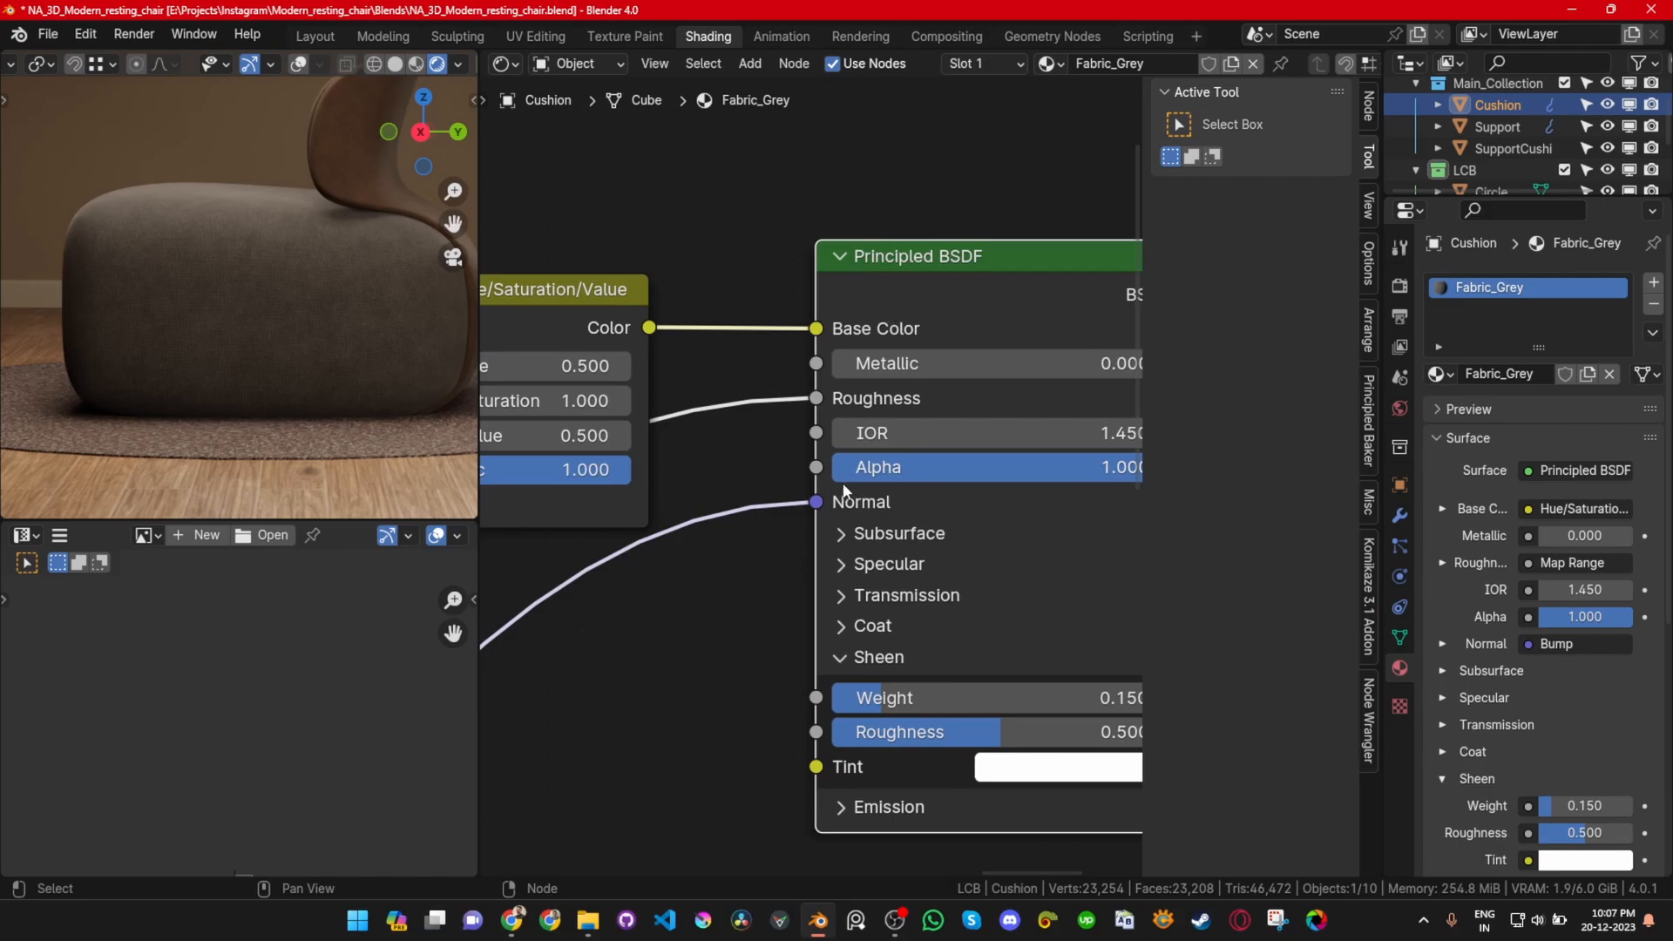
scroll(209, 304, "up", 4)
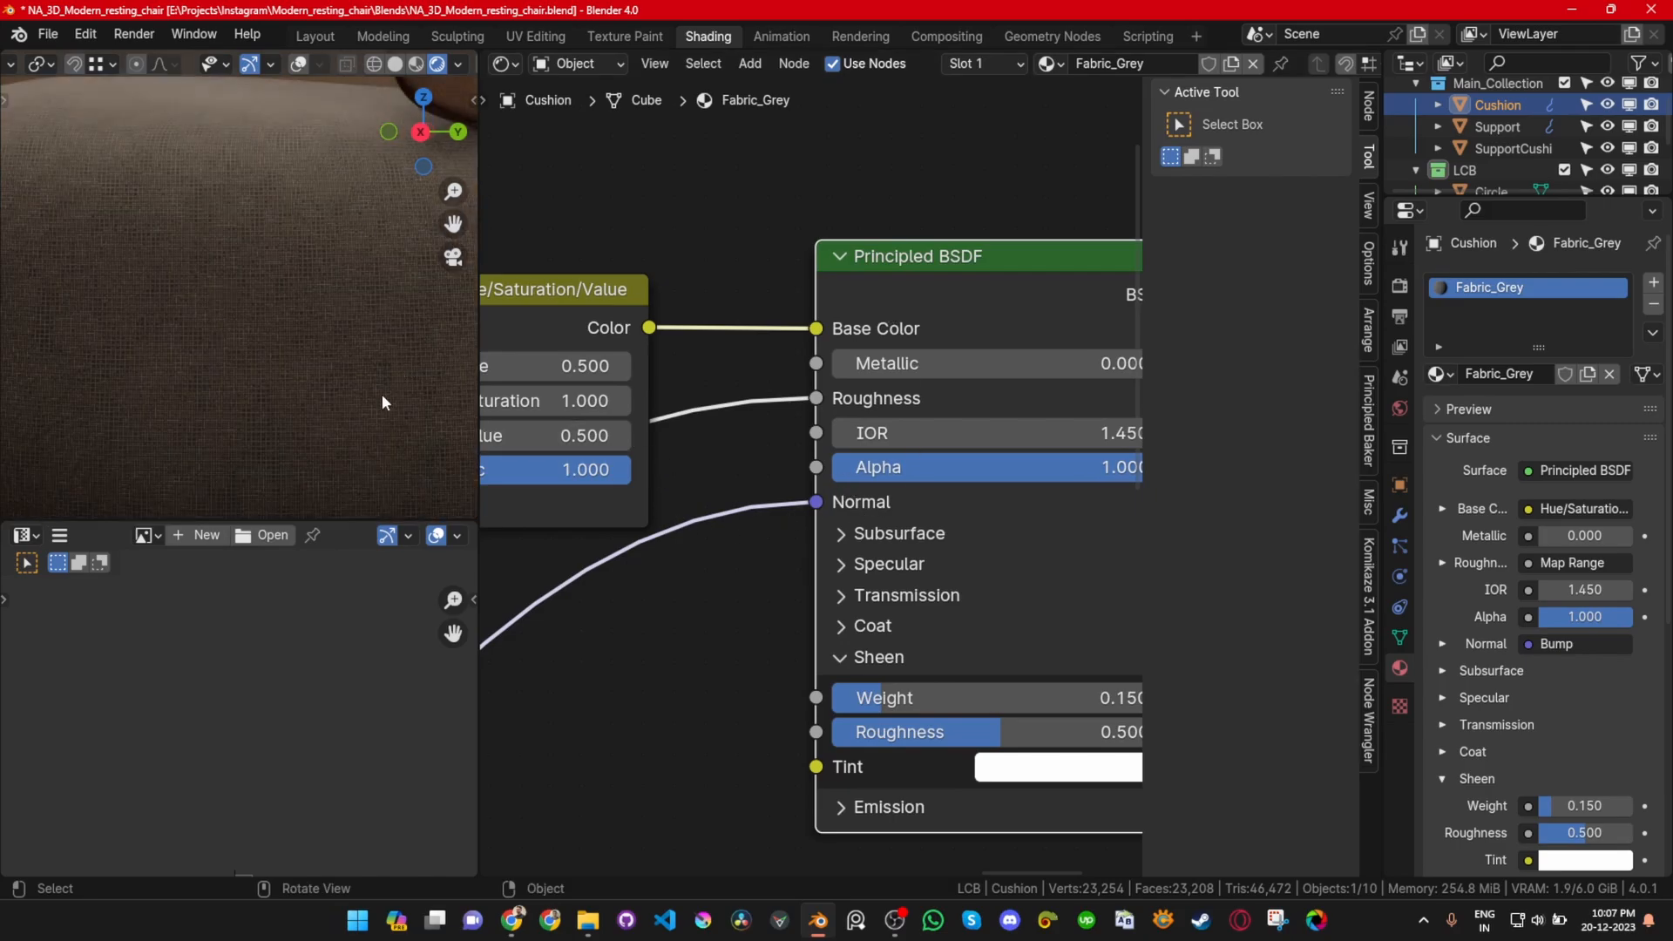
scroll(949, 501, "down", 3)
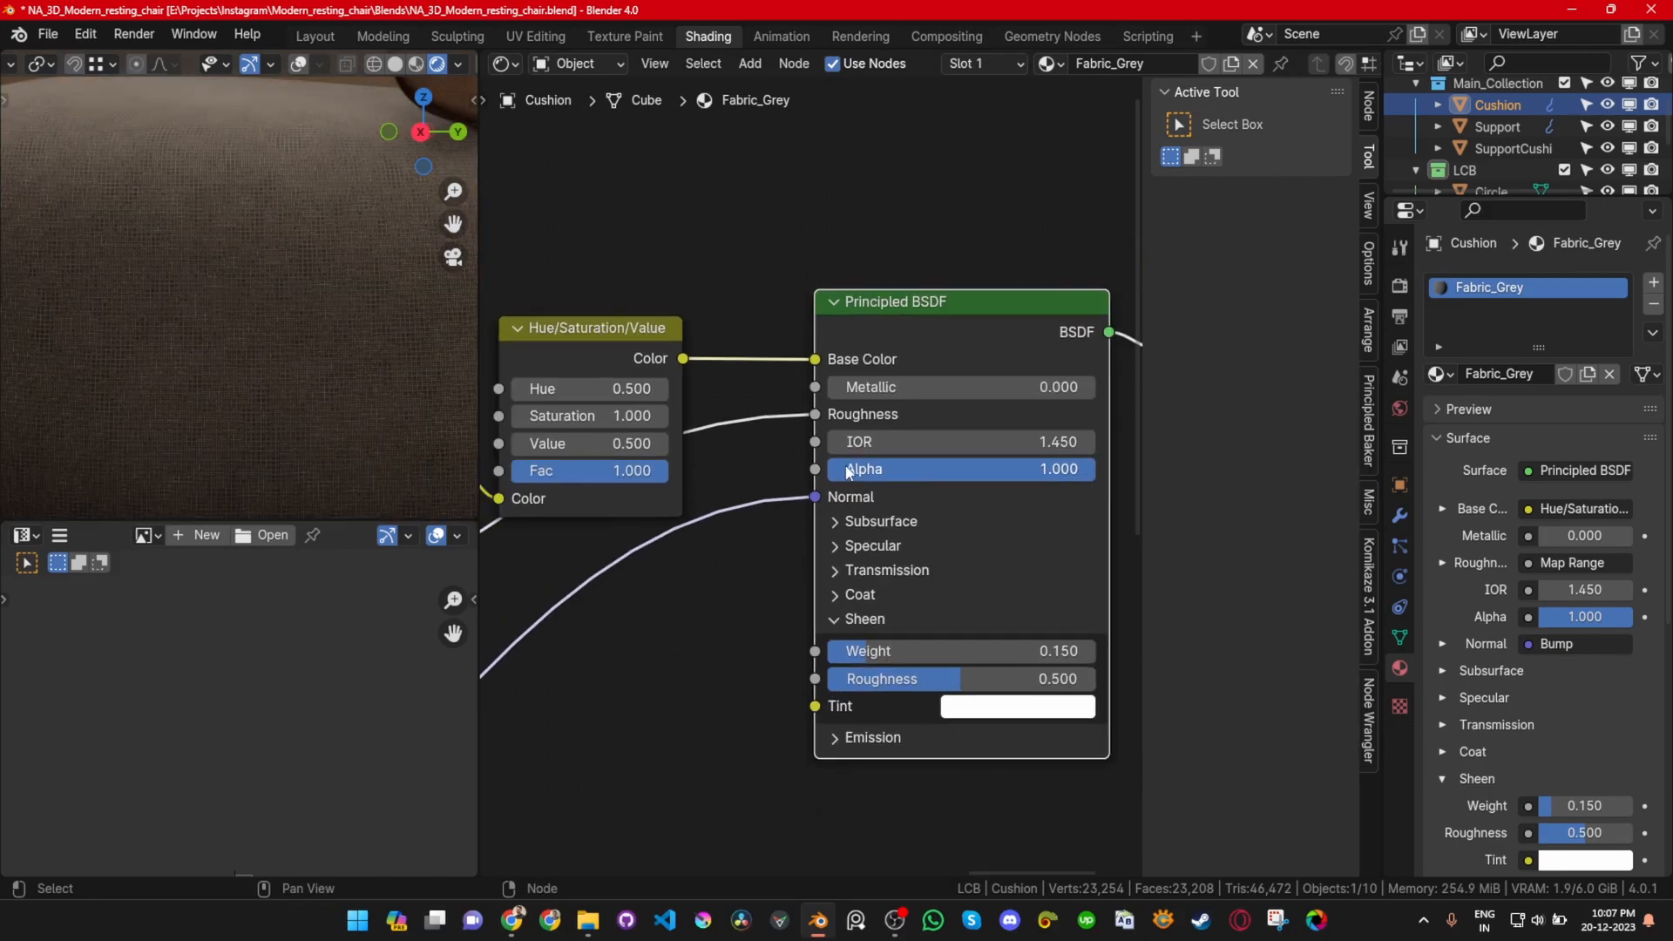
middle_click_drag(884, 391, 857, 399)
scroll(936, 421, "up", 2)
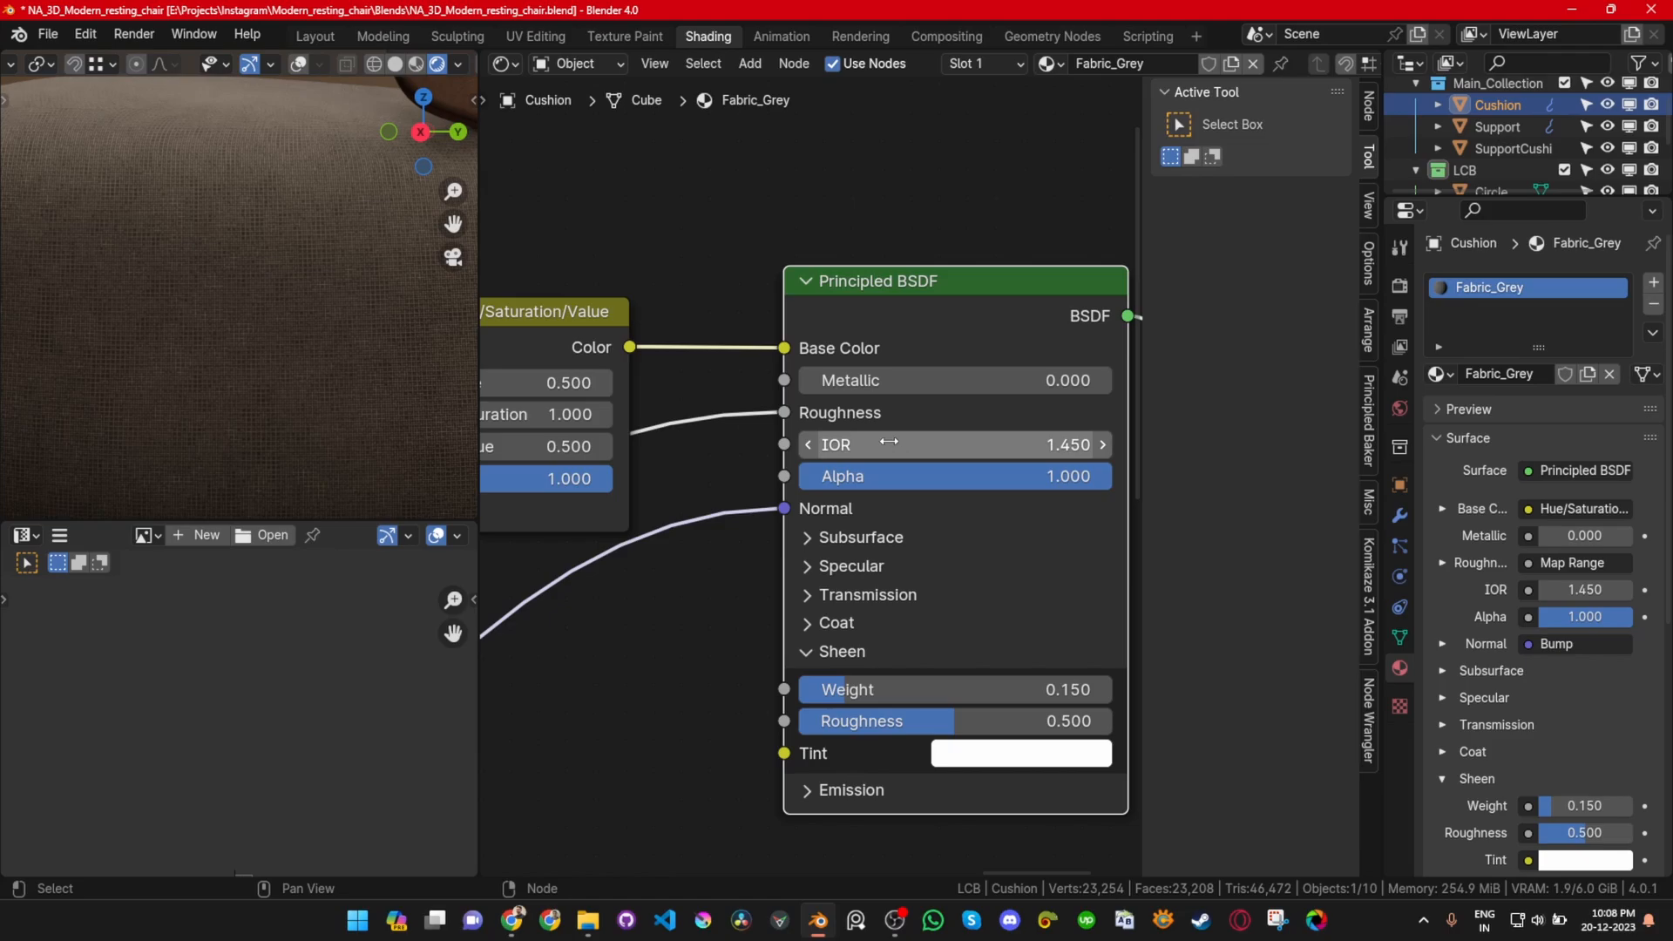
scroll(818, 418, "up", 1)
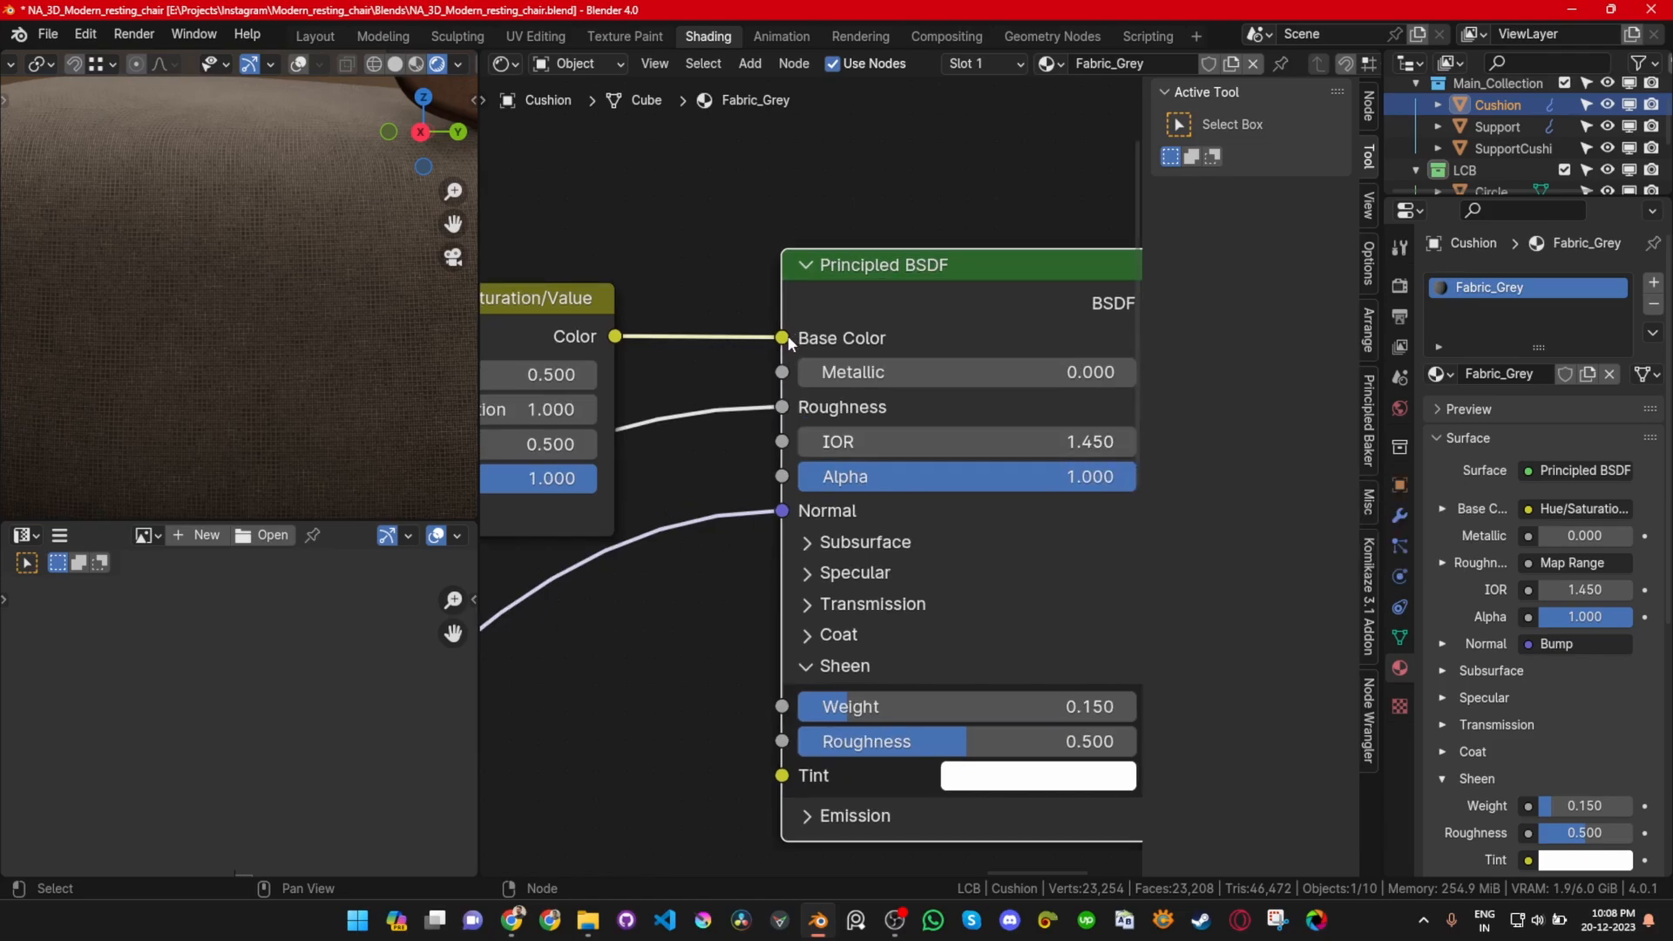
scroll(225, 258, "down", 3)
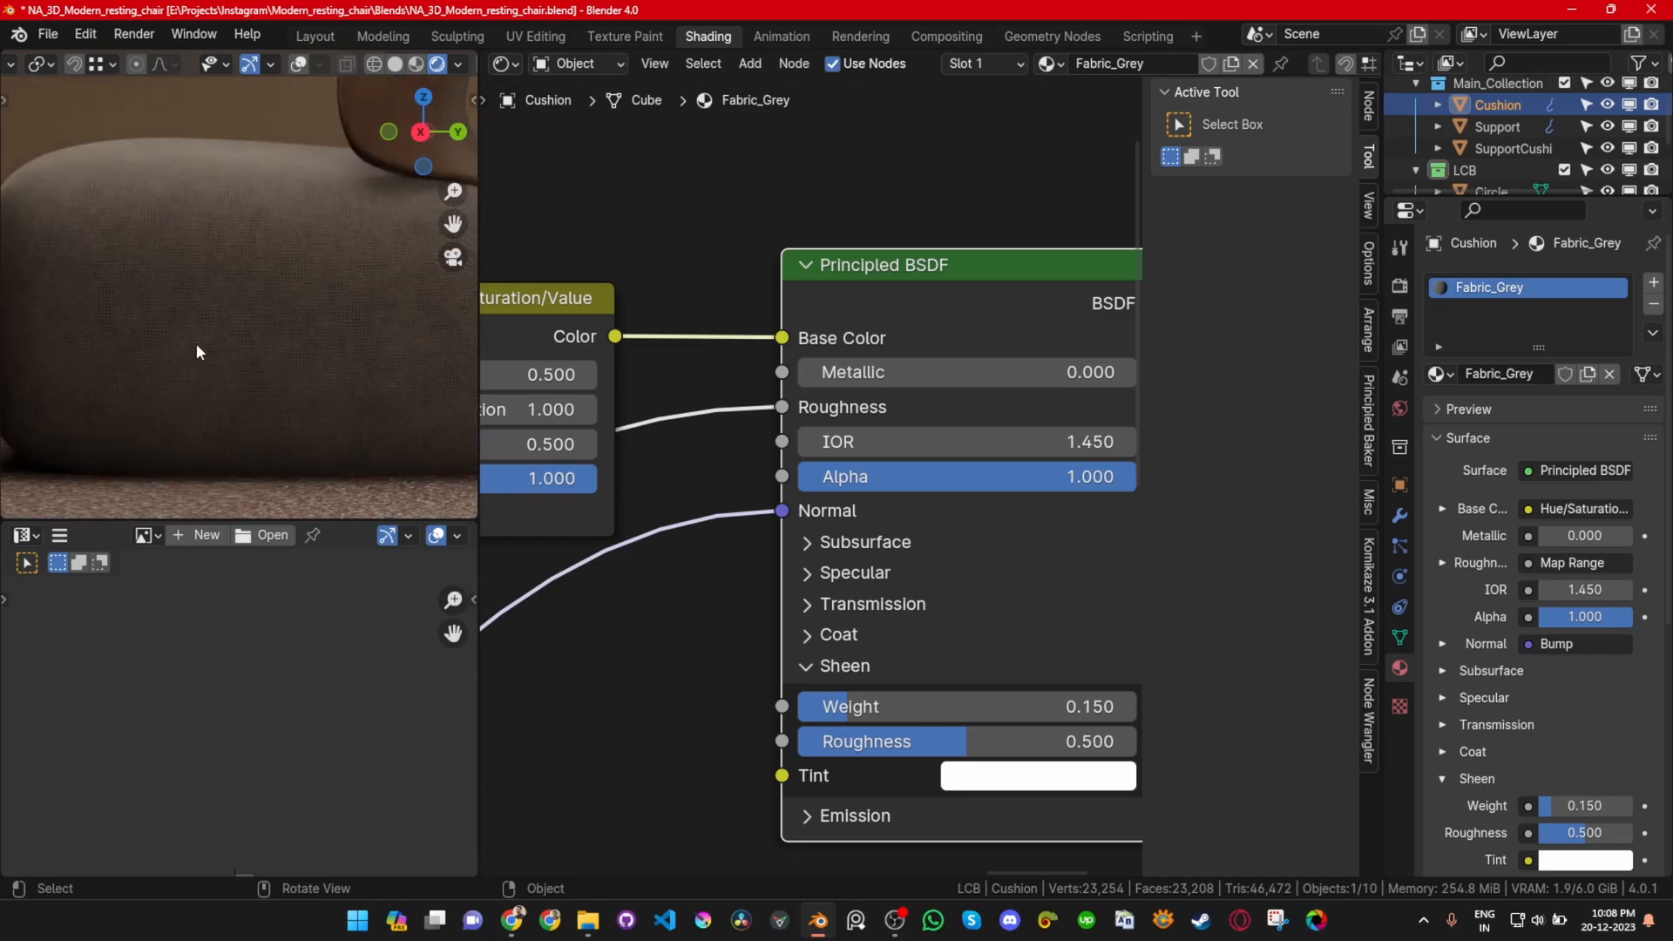
scroll(200, 353, "up", 3)
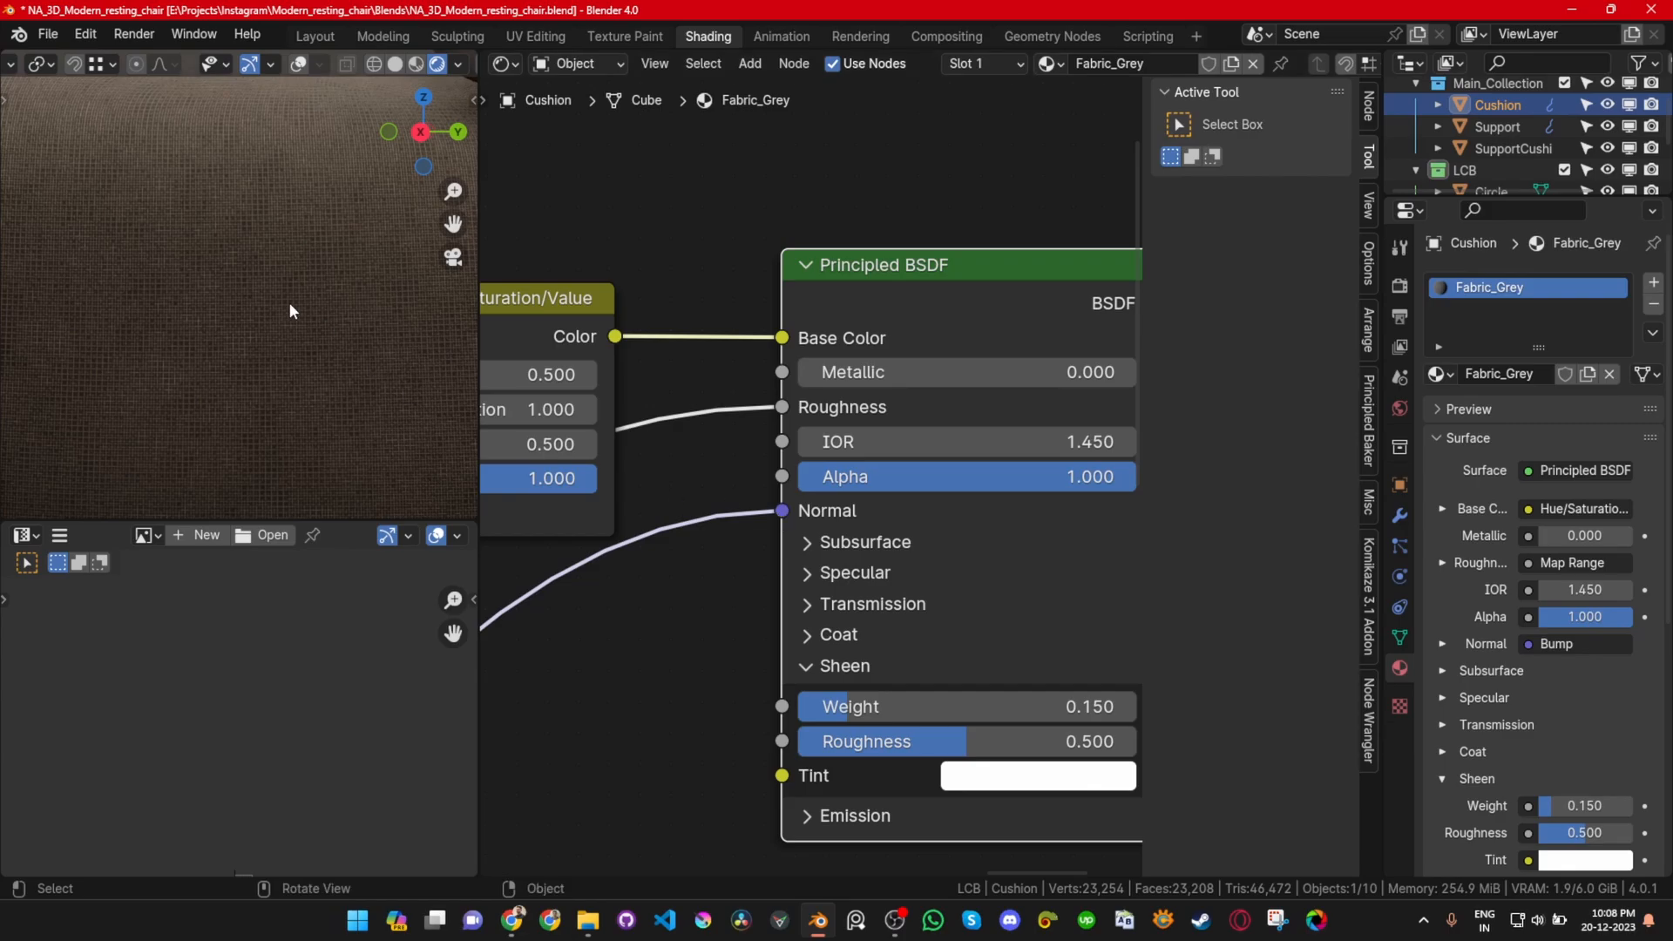
Step: Inspect the cushion's woven threads in the maximized rendered viewport, restore the layout, and compare the weave up close and from a distance
key("ctrl+space")
middle_click_drag(799, 450, 810, 432, "ctrl")
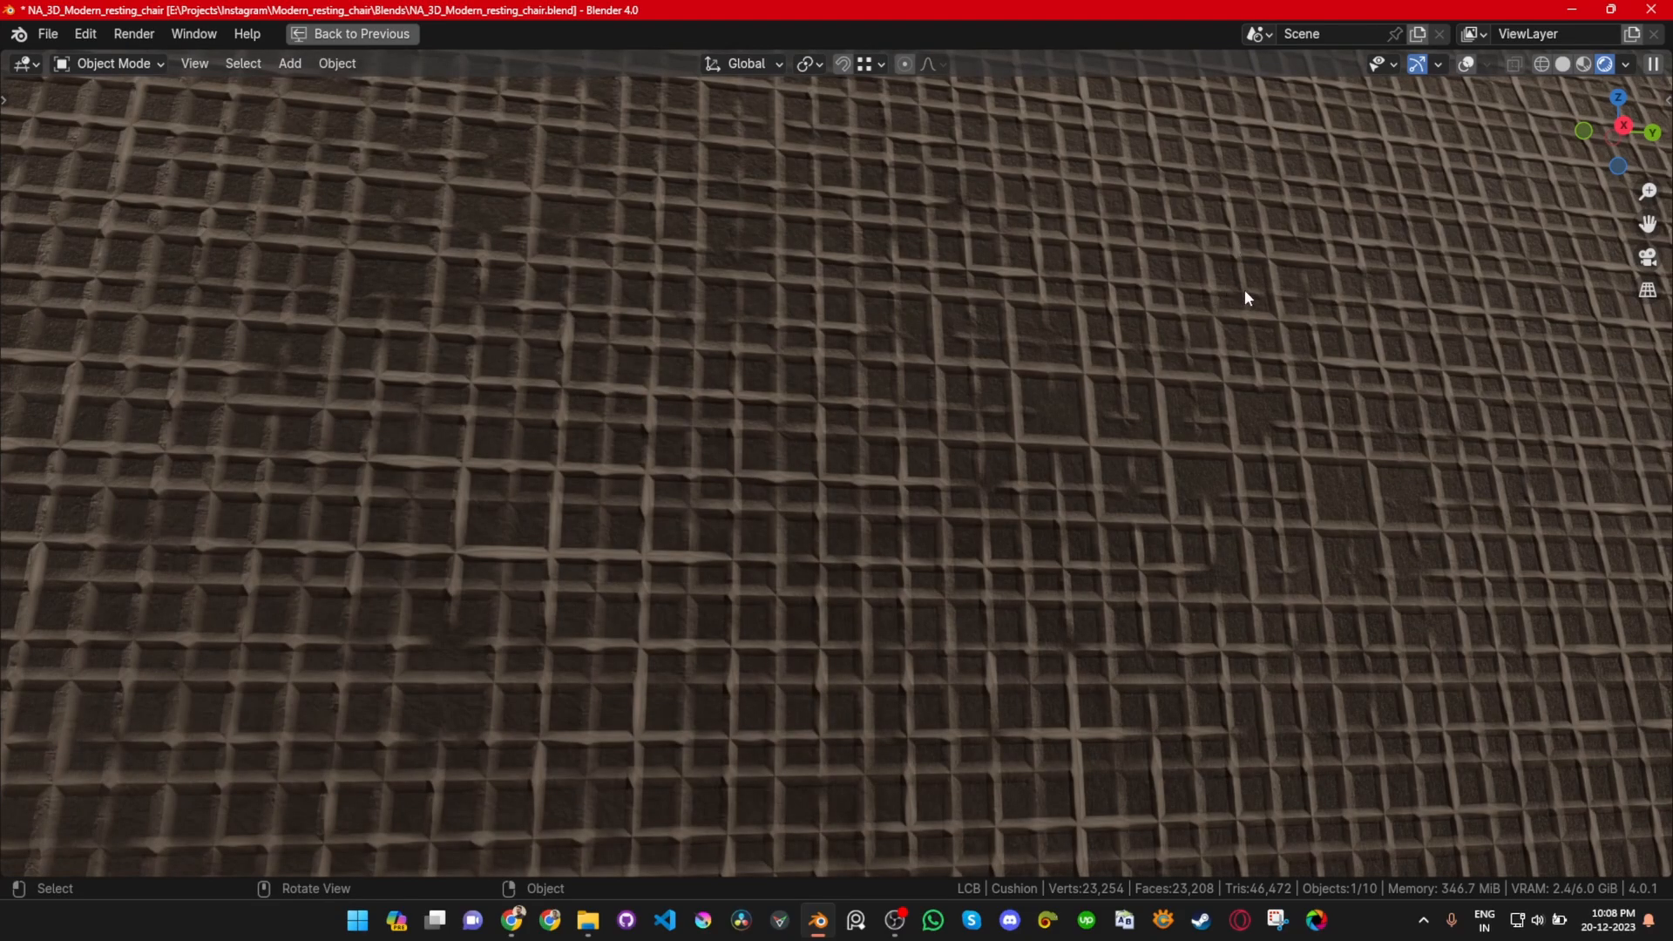
scroll(890, 407, "down", 8)
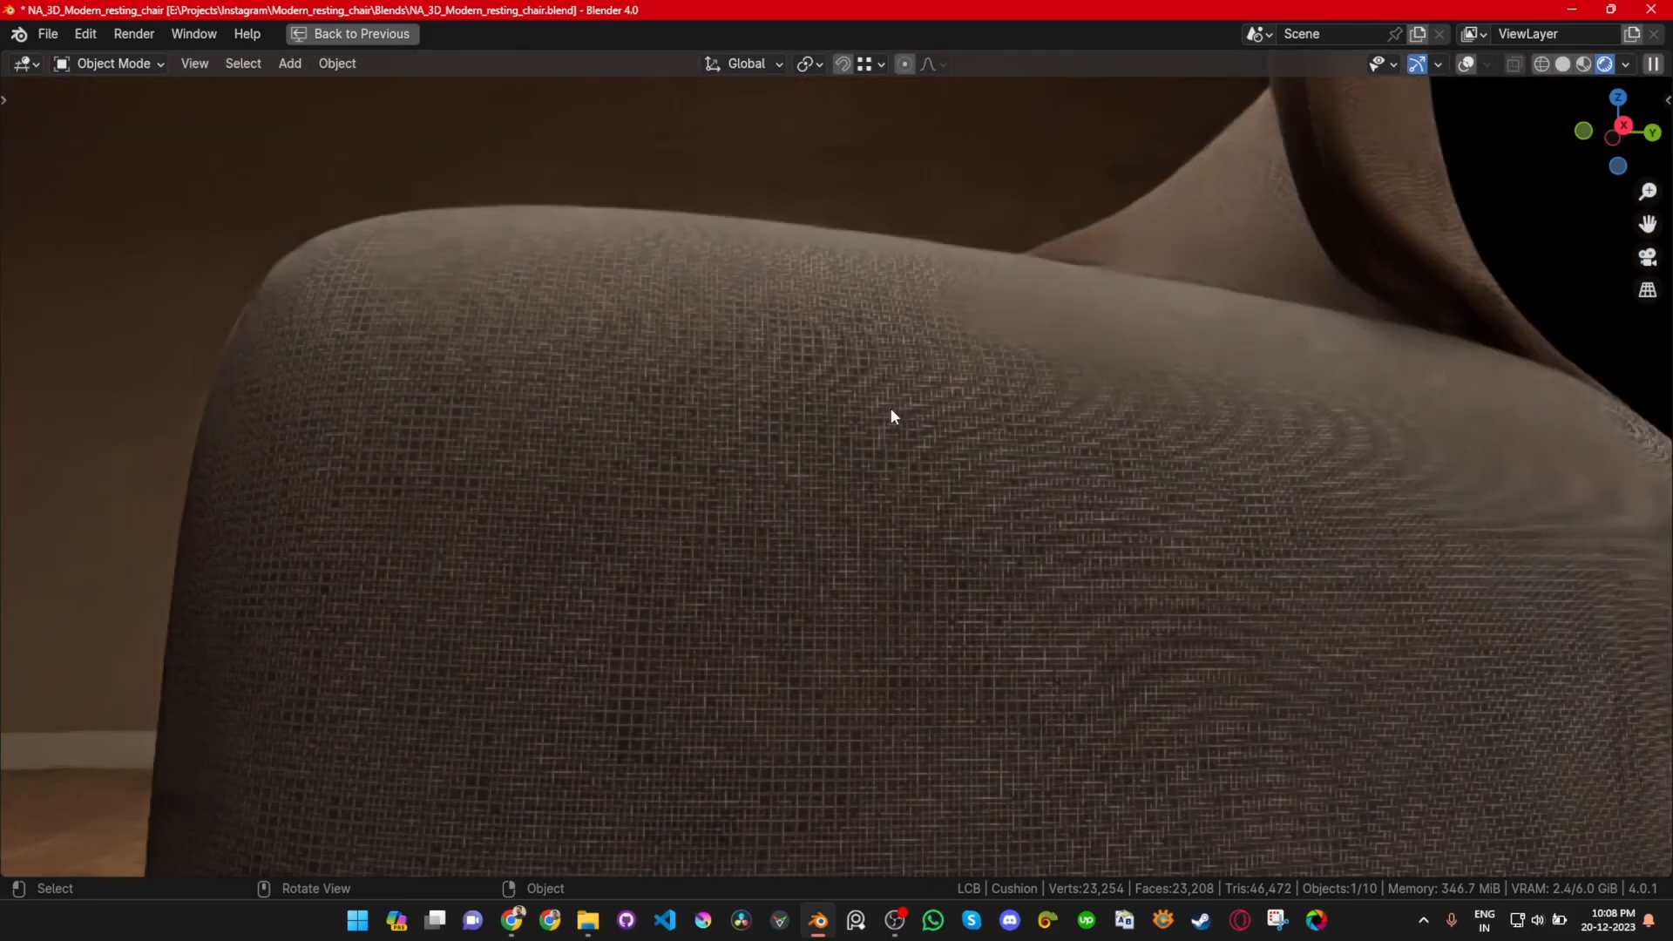
middle_click_drag(860, 499, 807, 464)
scroll(807, 472, "up", 5)
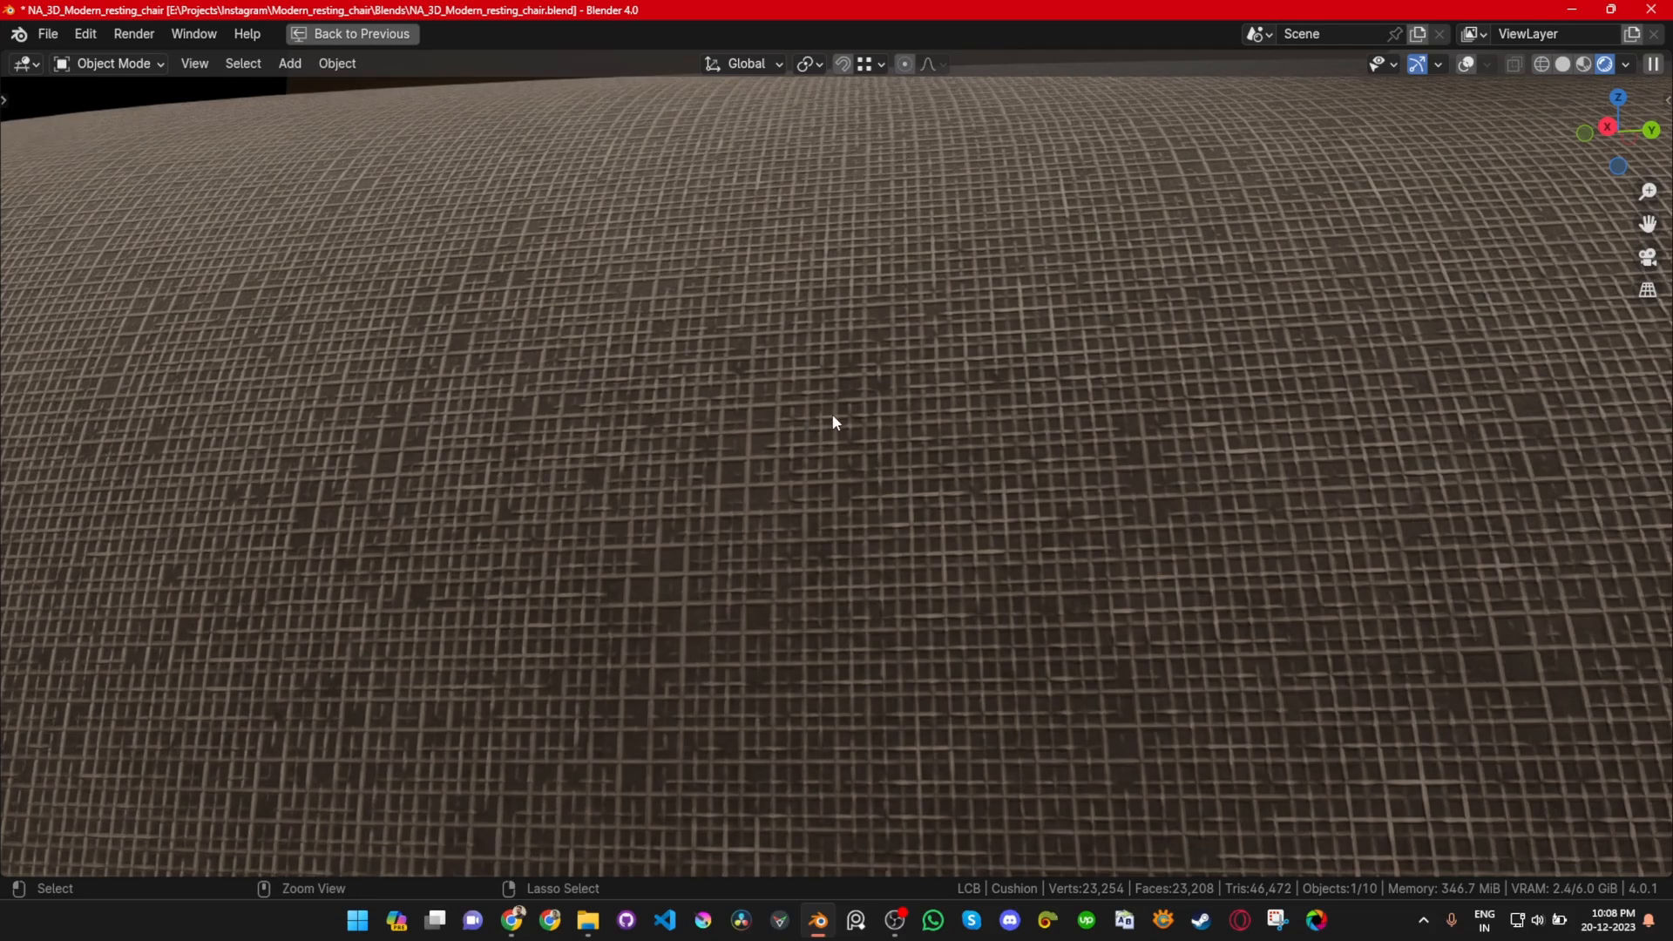
key("ctrl+space")
scroll(258, 370, "down", 5)
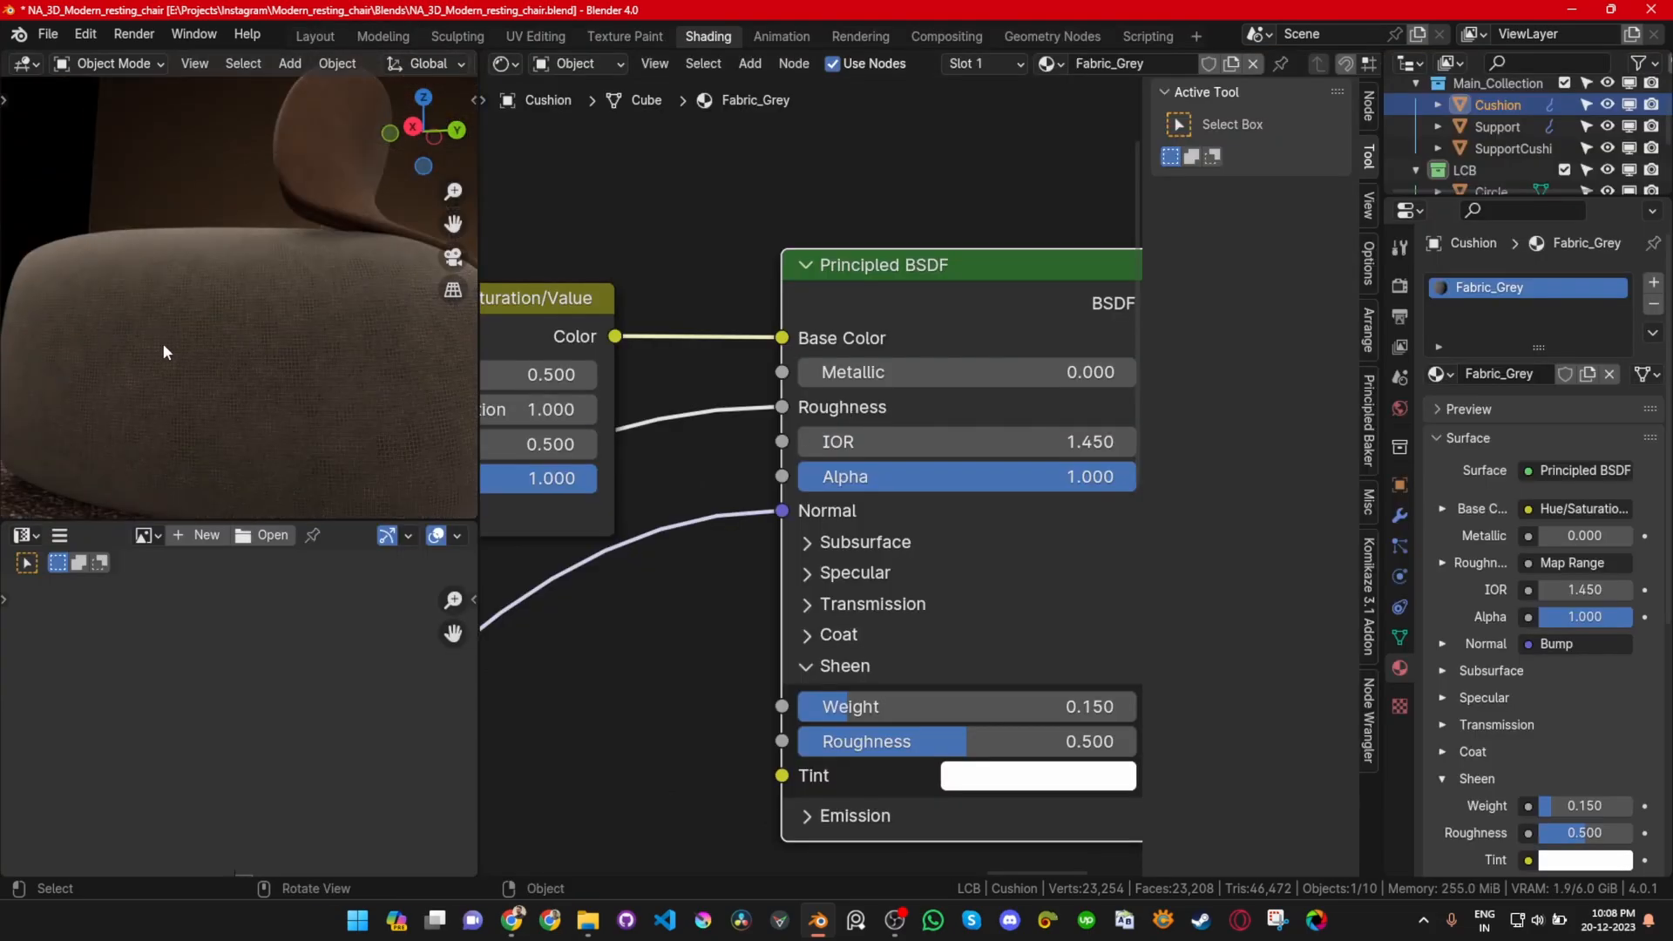
scroll(253, 388, "up", 5)
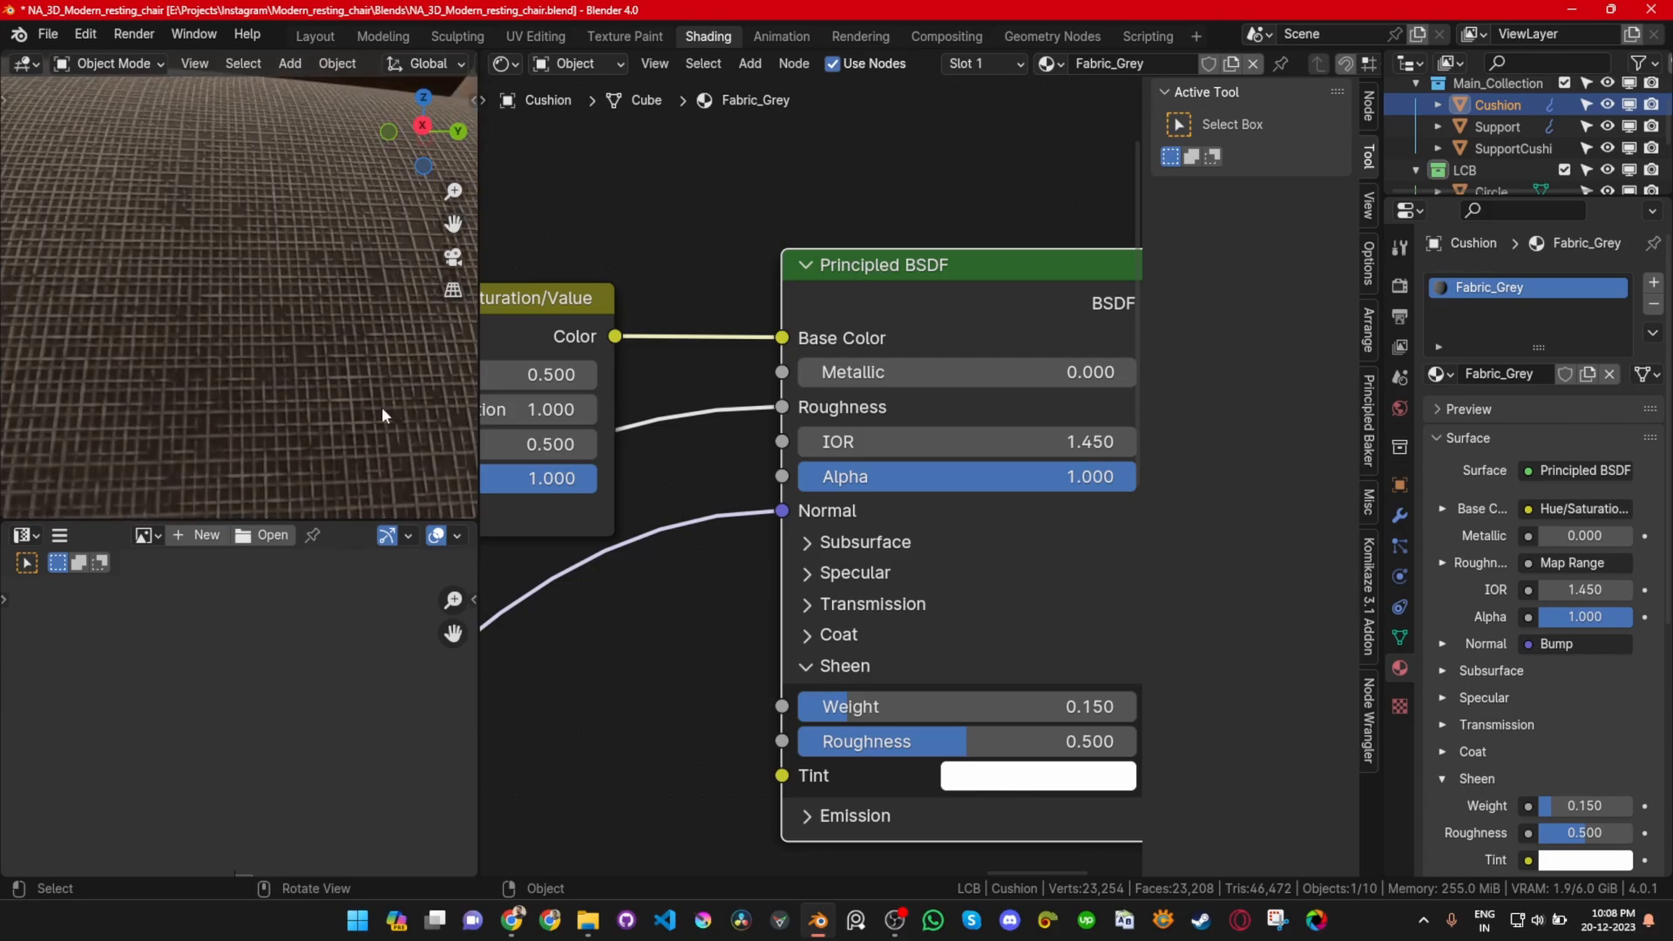
scroll(267, 387, "down", 5)
scroll(426, 312, "up", 3)
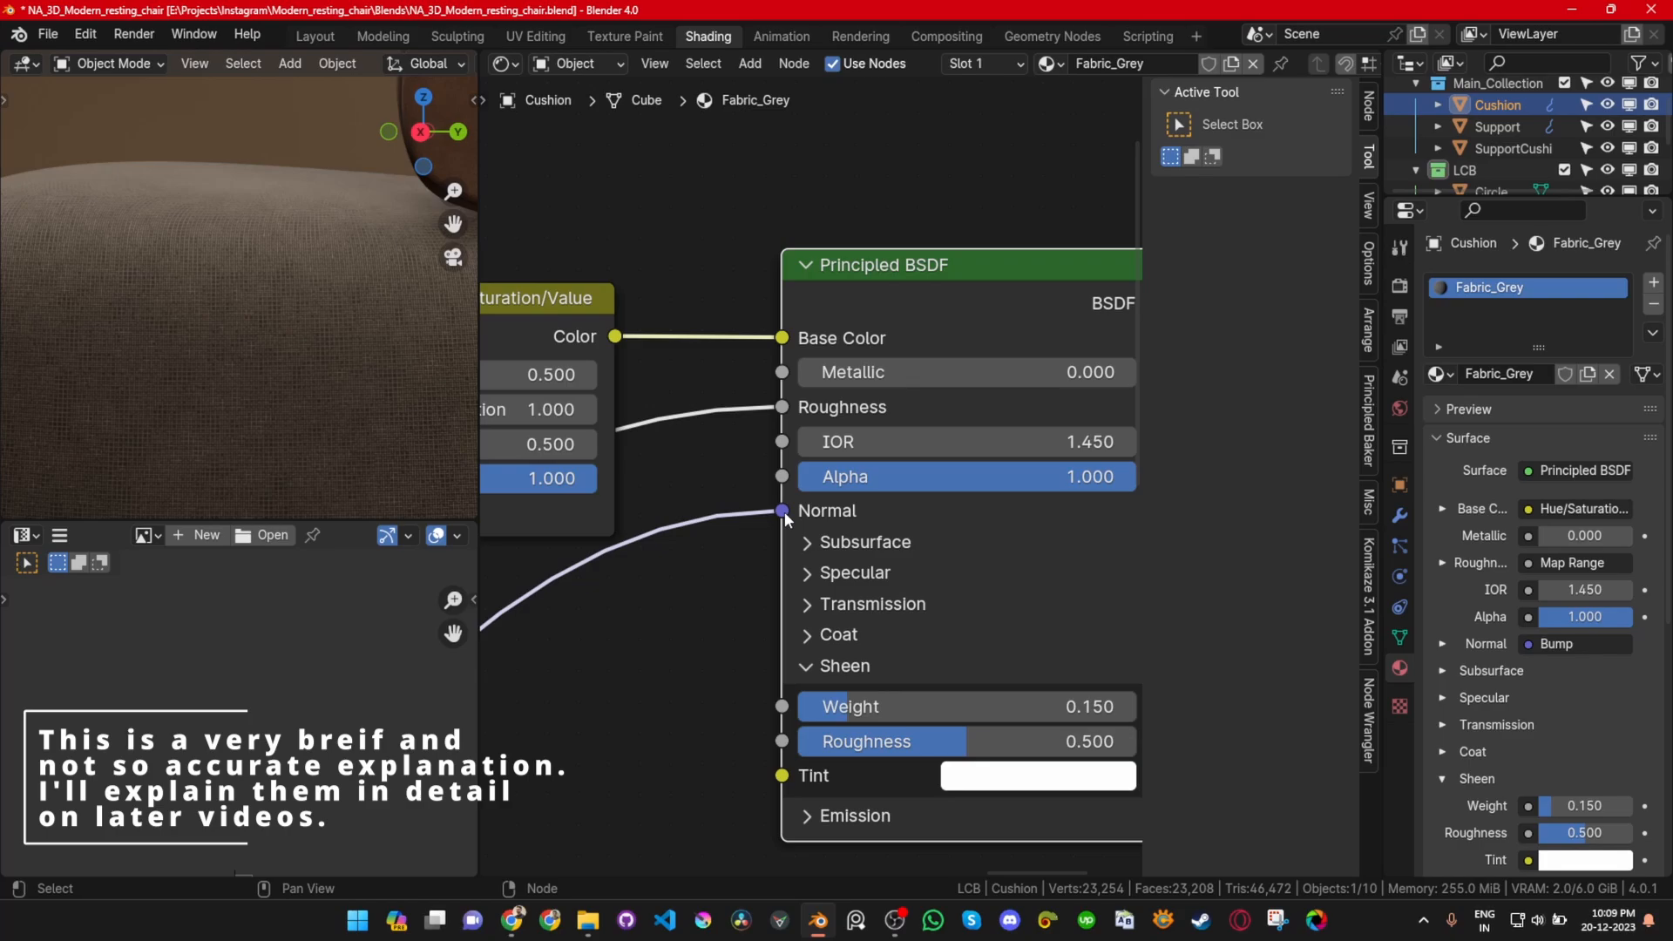
Step: Trace the Principled BSDF's Normal input back to the Bump node and return to the shader and Material Output
scroll(728, 609, "down", 5)
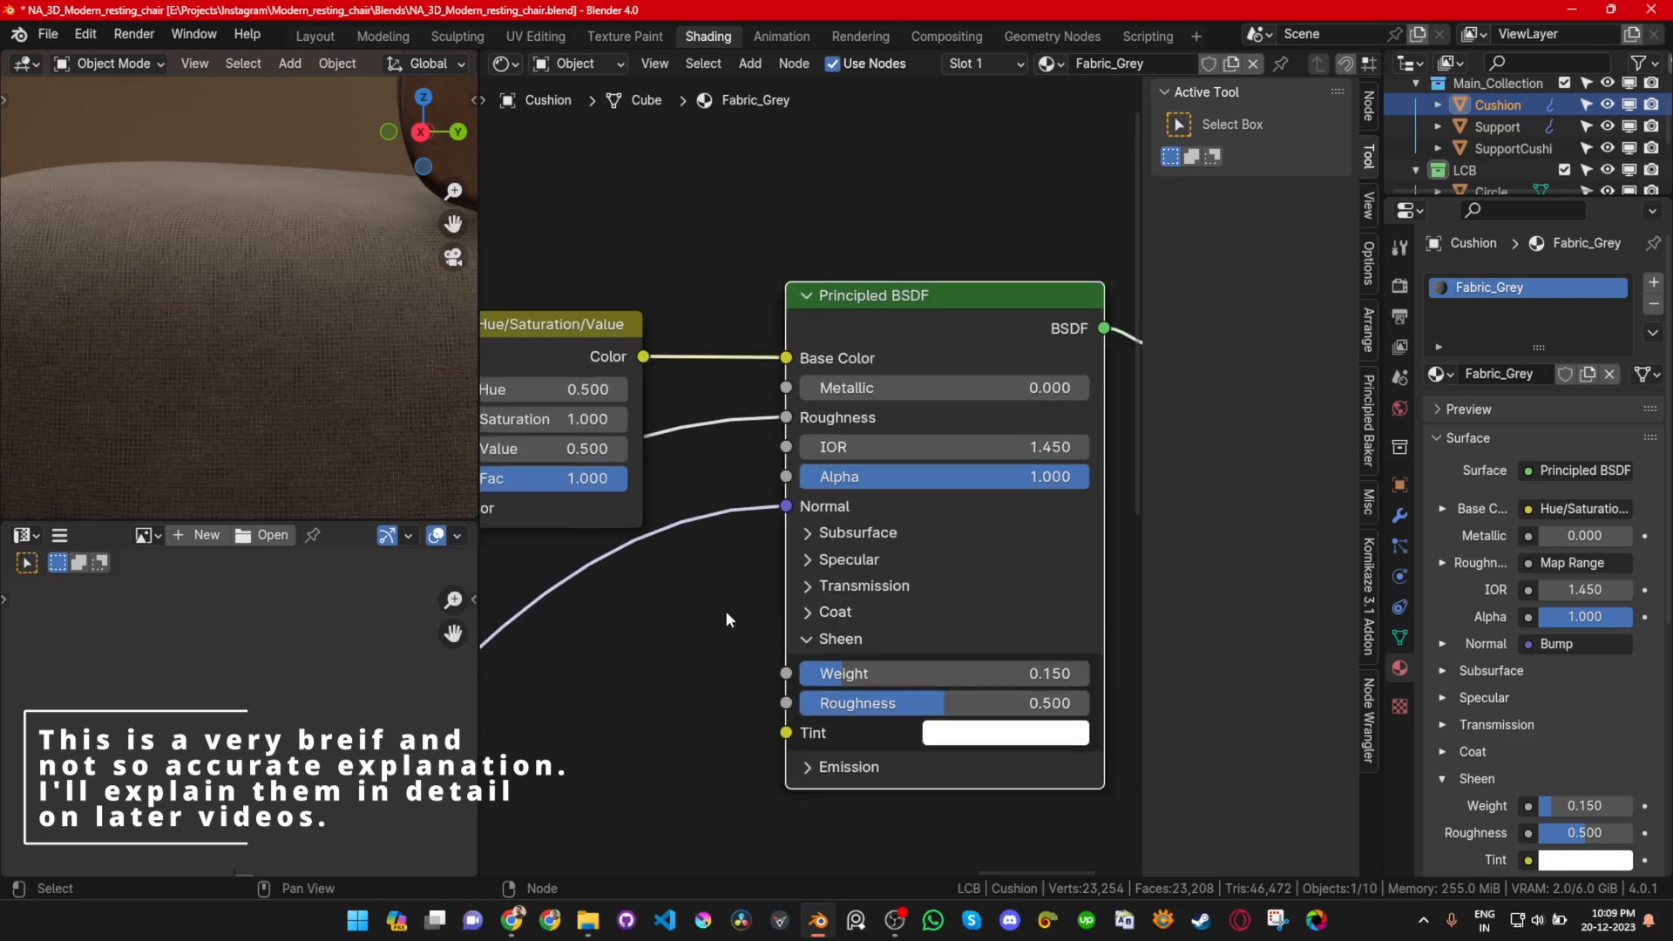
middle_click_drag(720, 634, 950, 449)
middle_click_drag(740, 653, 968, 462)
middle_click_drag(767, 732, 1009, 571)
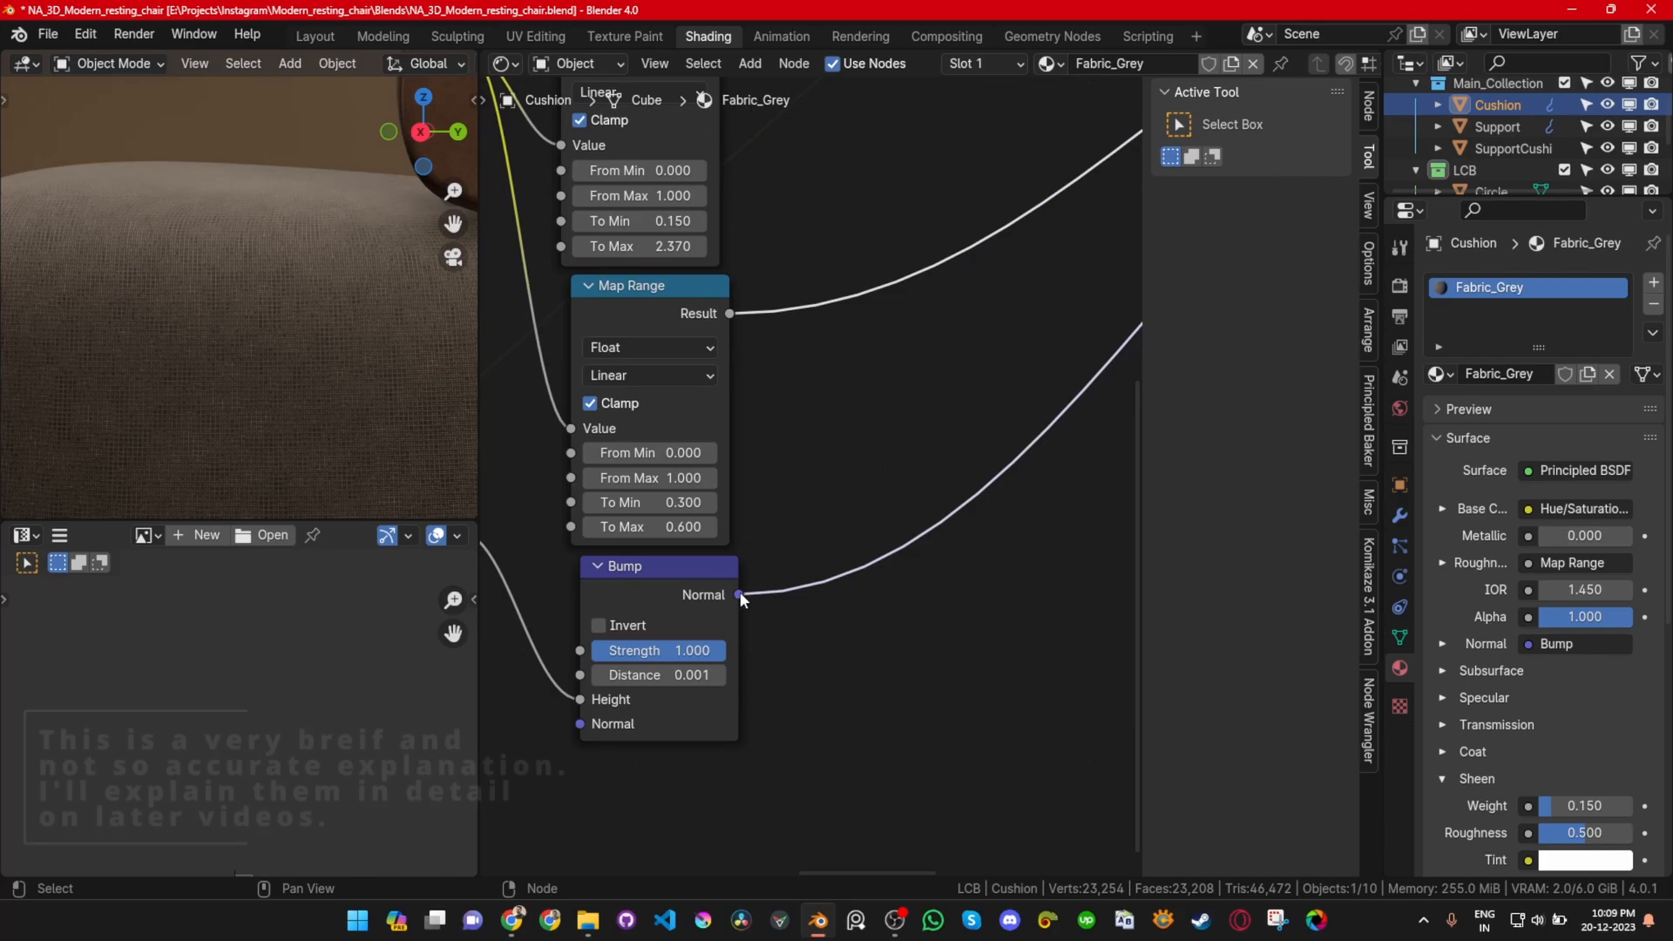
scroll(805, 482, "down", 3)
middle_click_drag(987, 308, 638, 566)
scroll(1032, 500, "up", 4)
middle_click_drag(974, 430, 549, 527)
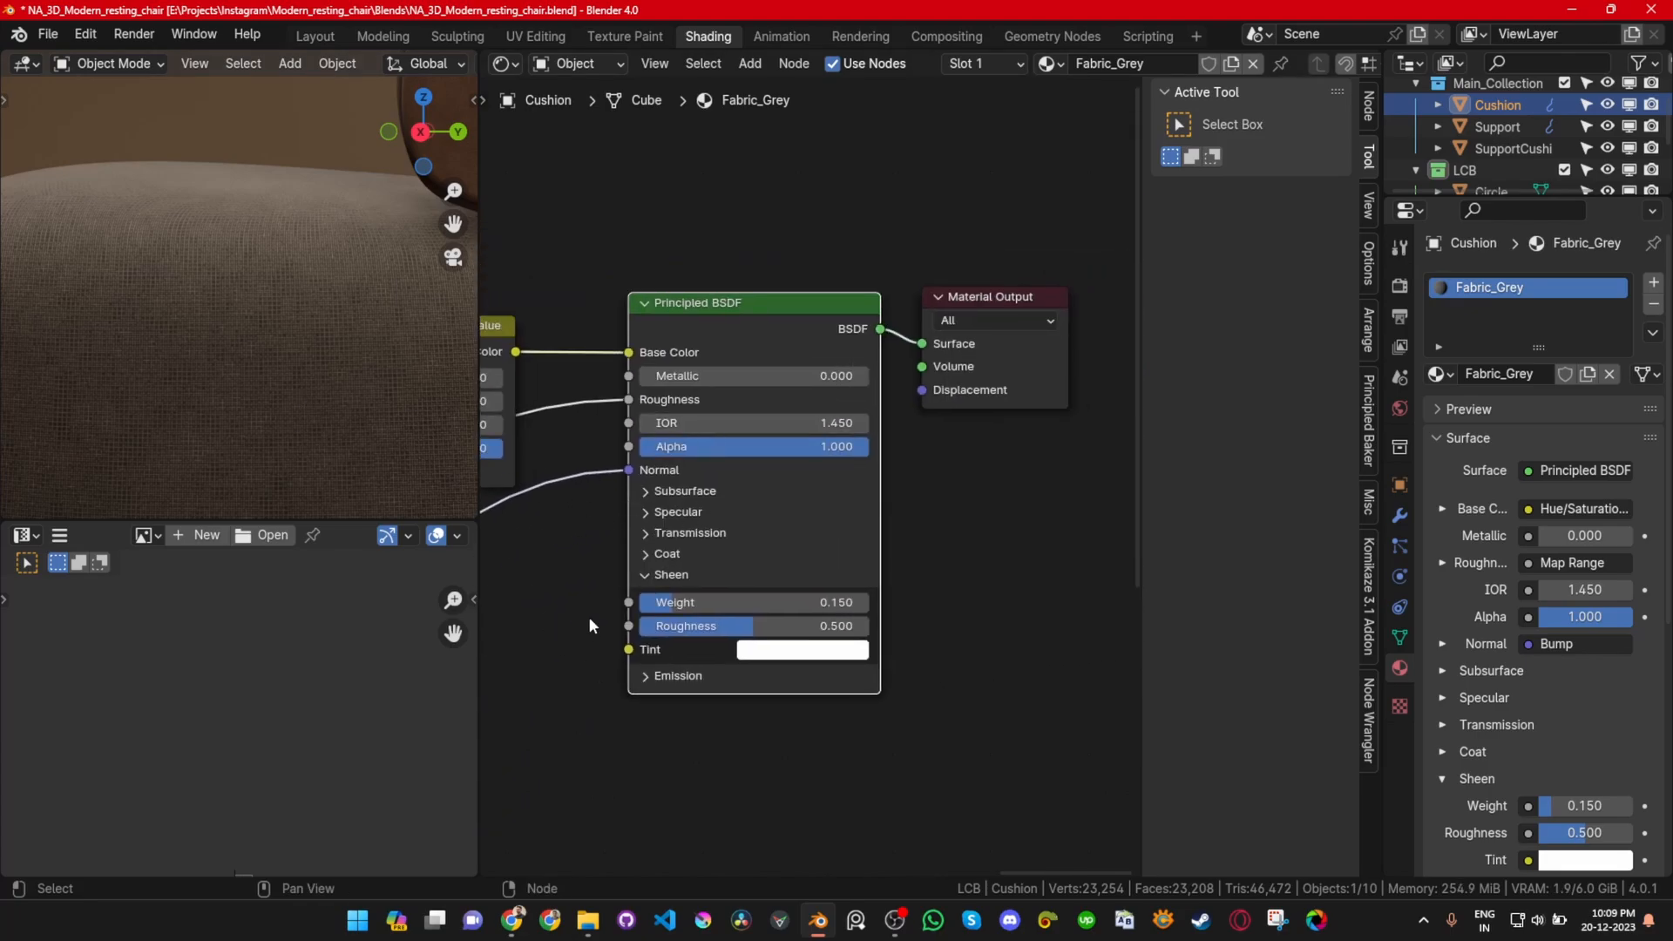
Step: Follow the Fabric_Grey node tree backwards from the Principled BSDF to the Texture Coordinate node at its start
middle_click_drag(588, 617, 949, 656)
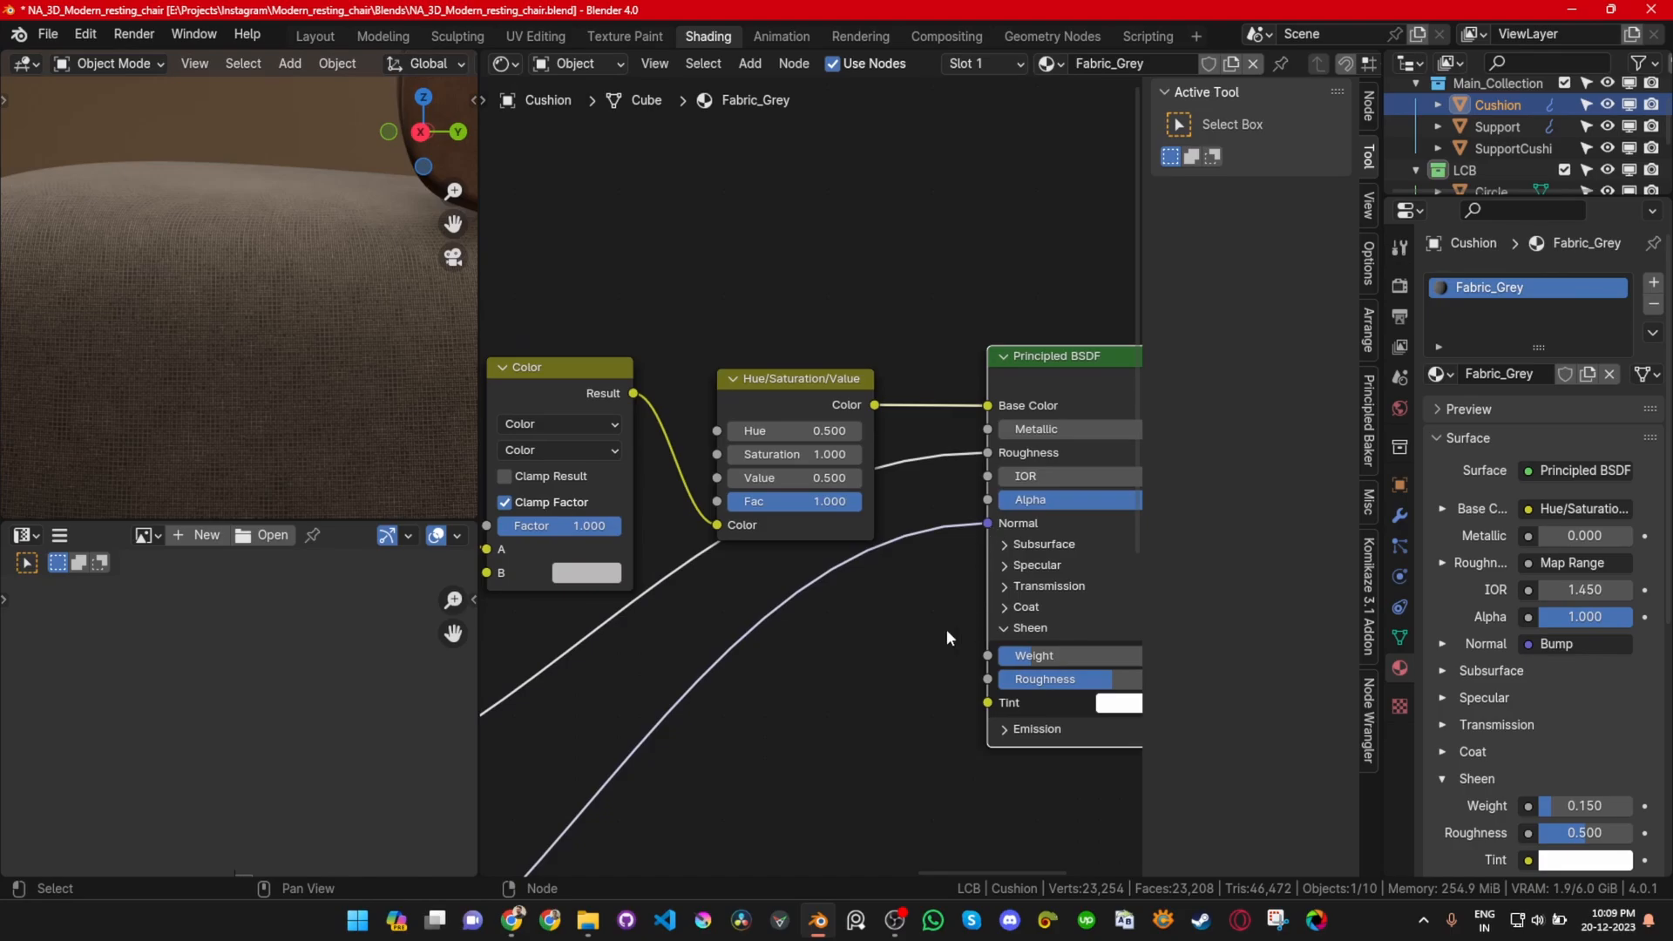
scroll(725, 667, "down", 2)
middle_click_drag(654, 755, 826, 536)
scroll(826, 536, "down", 4)
middle_click_drag(640, 493, 949, 491)
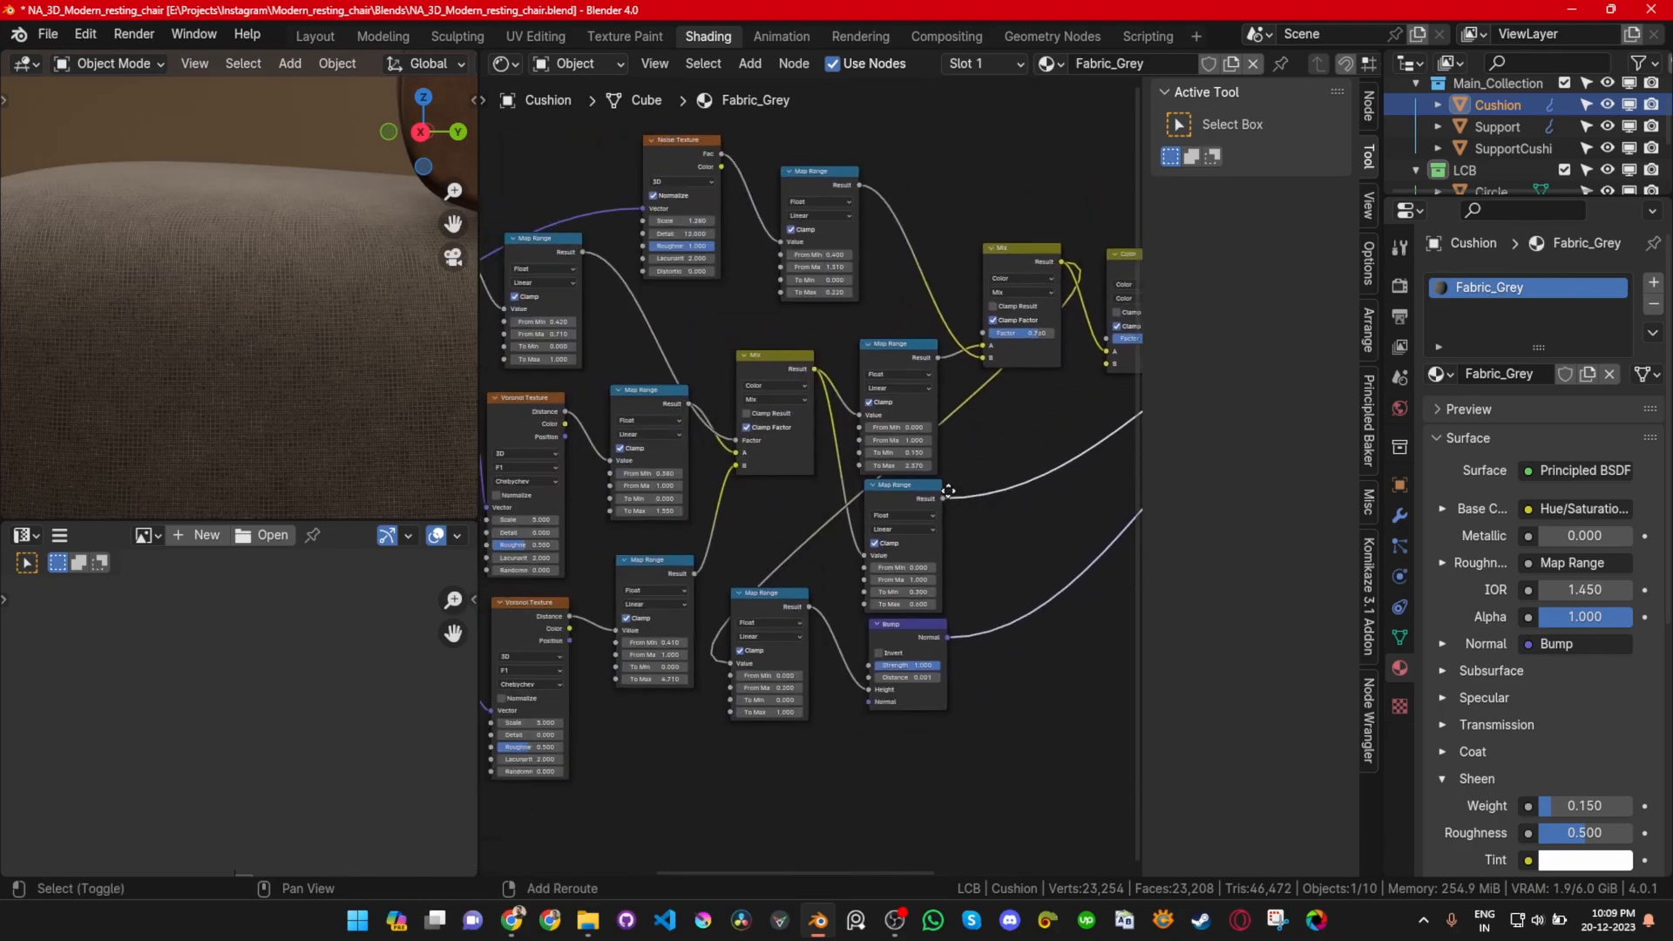
middle_click_drag(576, 362, 1011, 412)
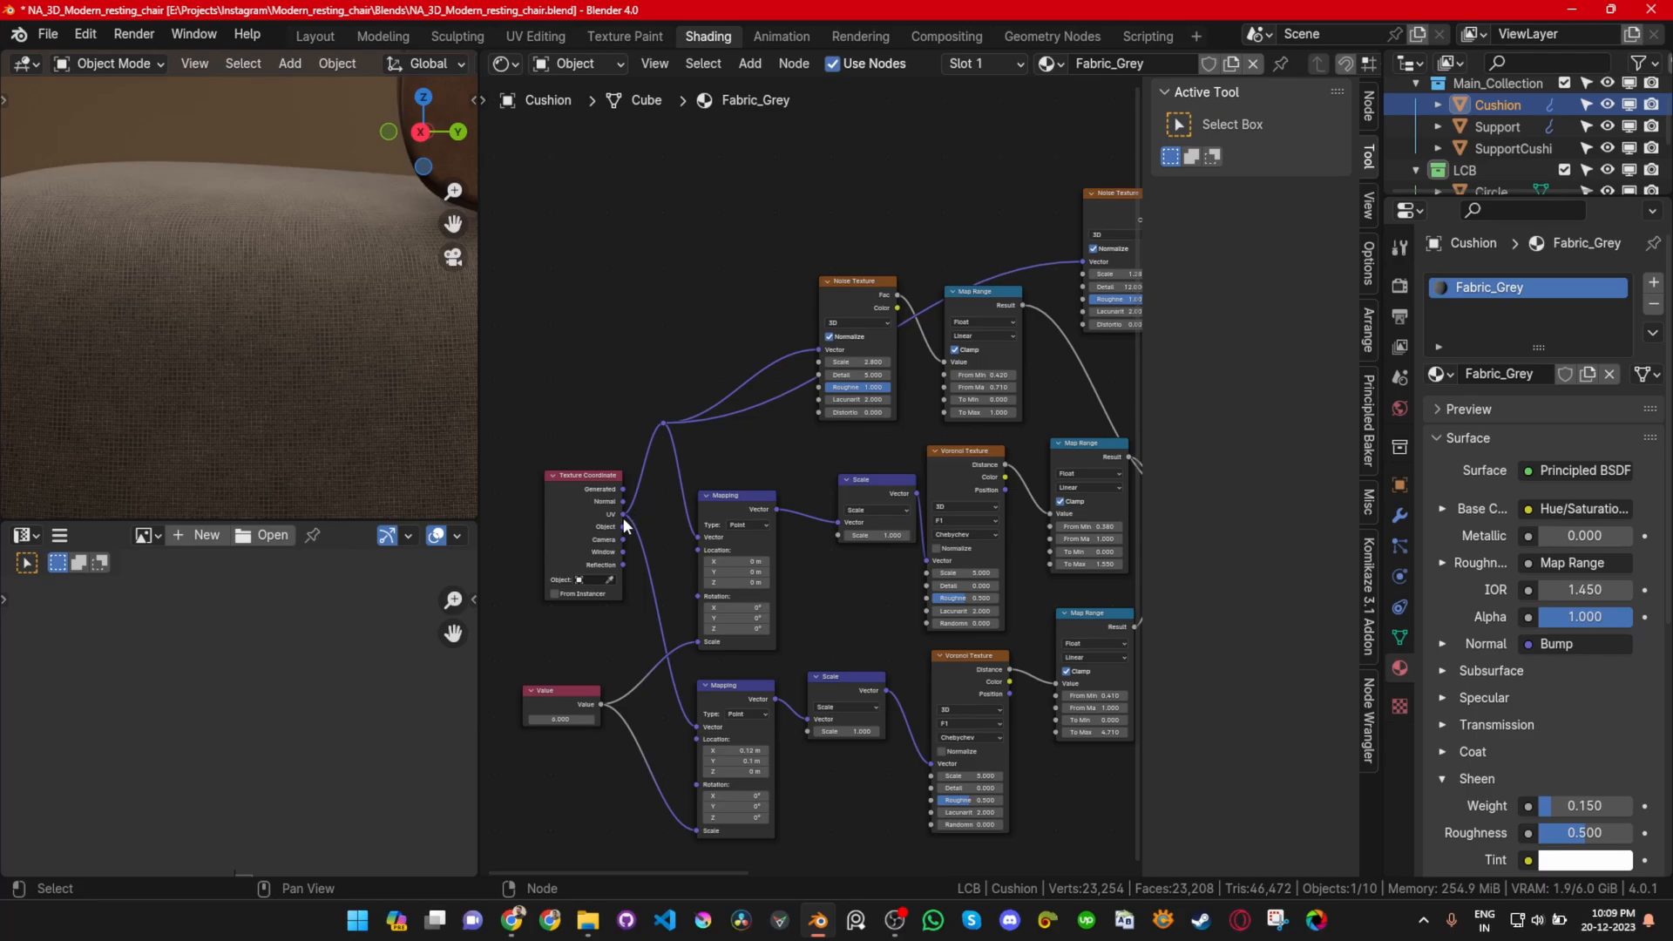
Step: Preview the Texture Coordinate node's Generated output on the cushion, switch the preview to its UV output, and view the cushion from its side
scroll(624, 522, "up", 3)
left_click(725, 460, "ctrl+shift")
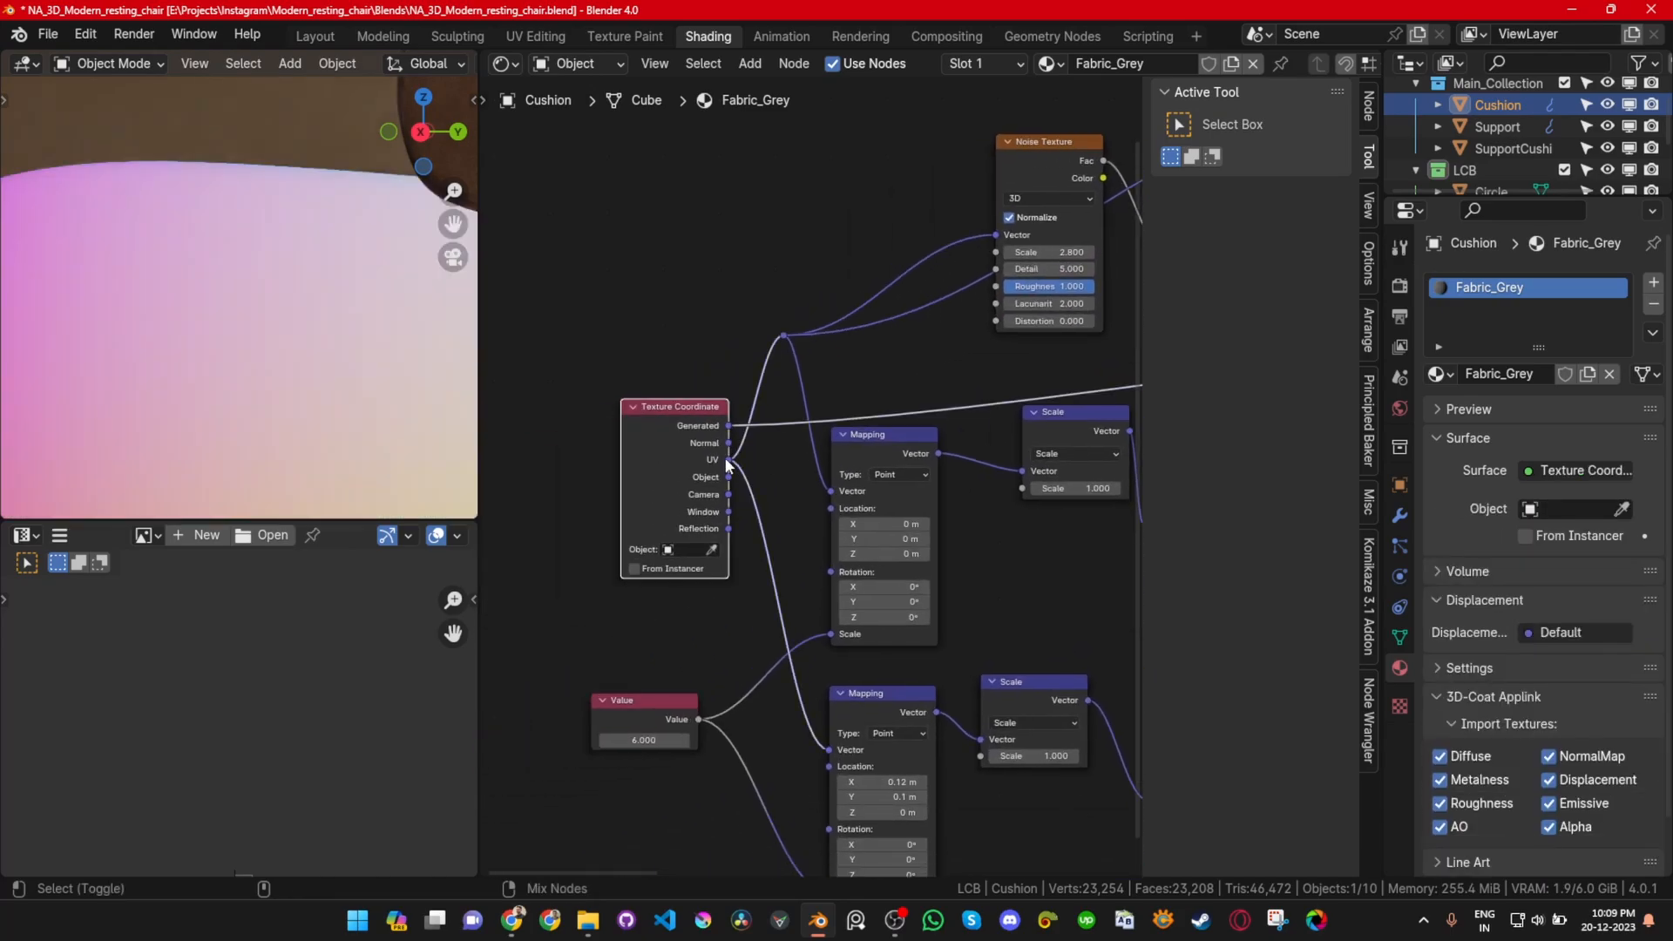
scroll(259, 327, "down", 5)
middle_click_drag(259, 328, 232, 348)
scroll(241, 348, "down", 7)
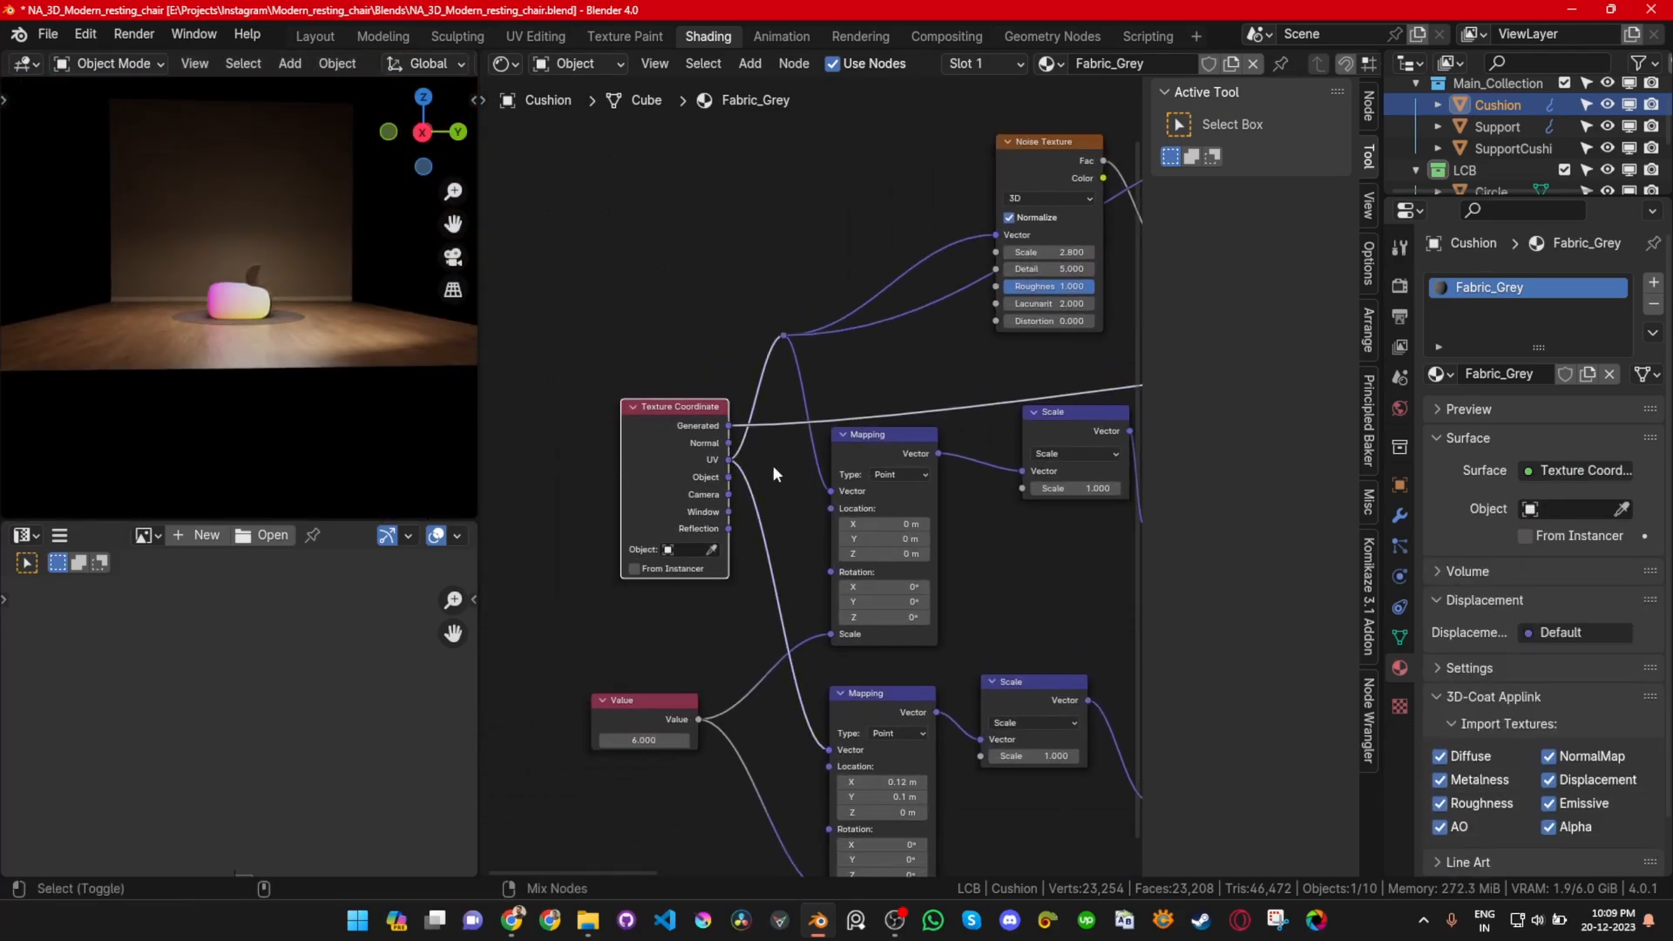
left_click(687, 411, "ctrl+shift")
scroll(262, 348, "up", 4)
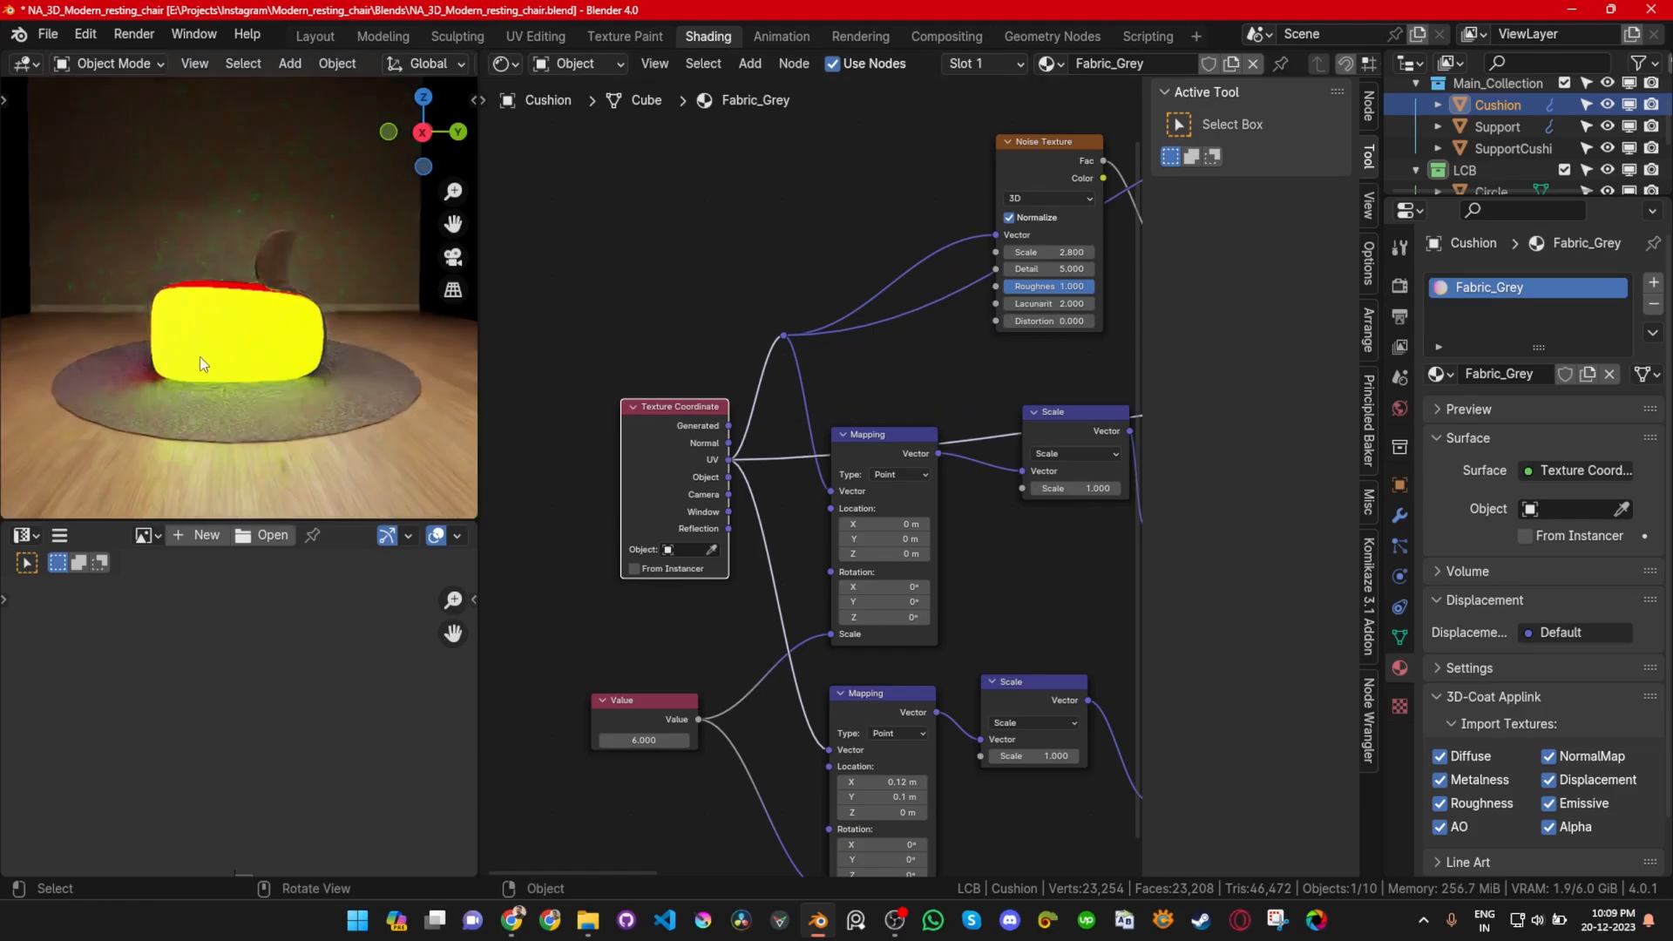
middle_click_drag(200, 357, 309, 389)
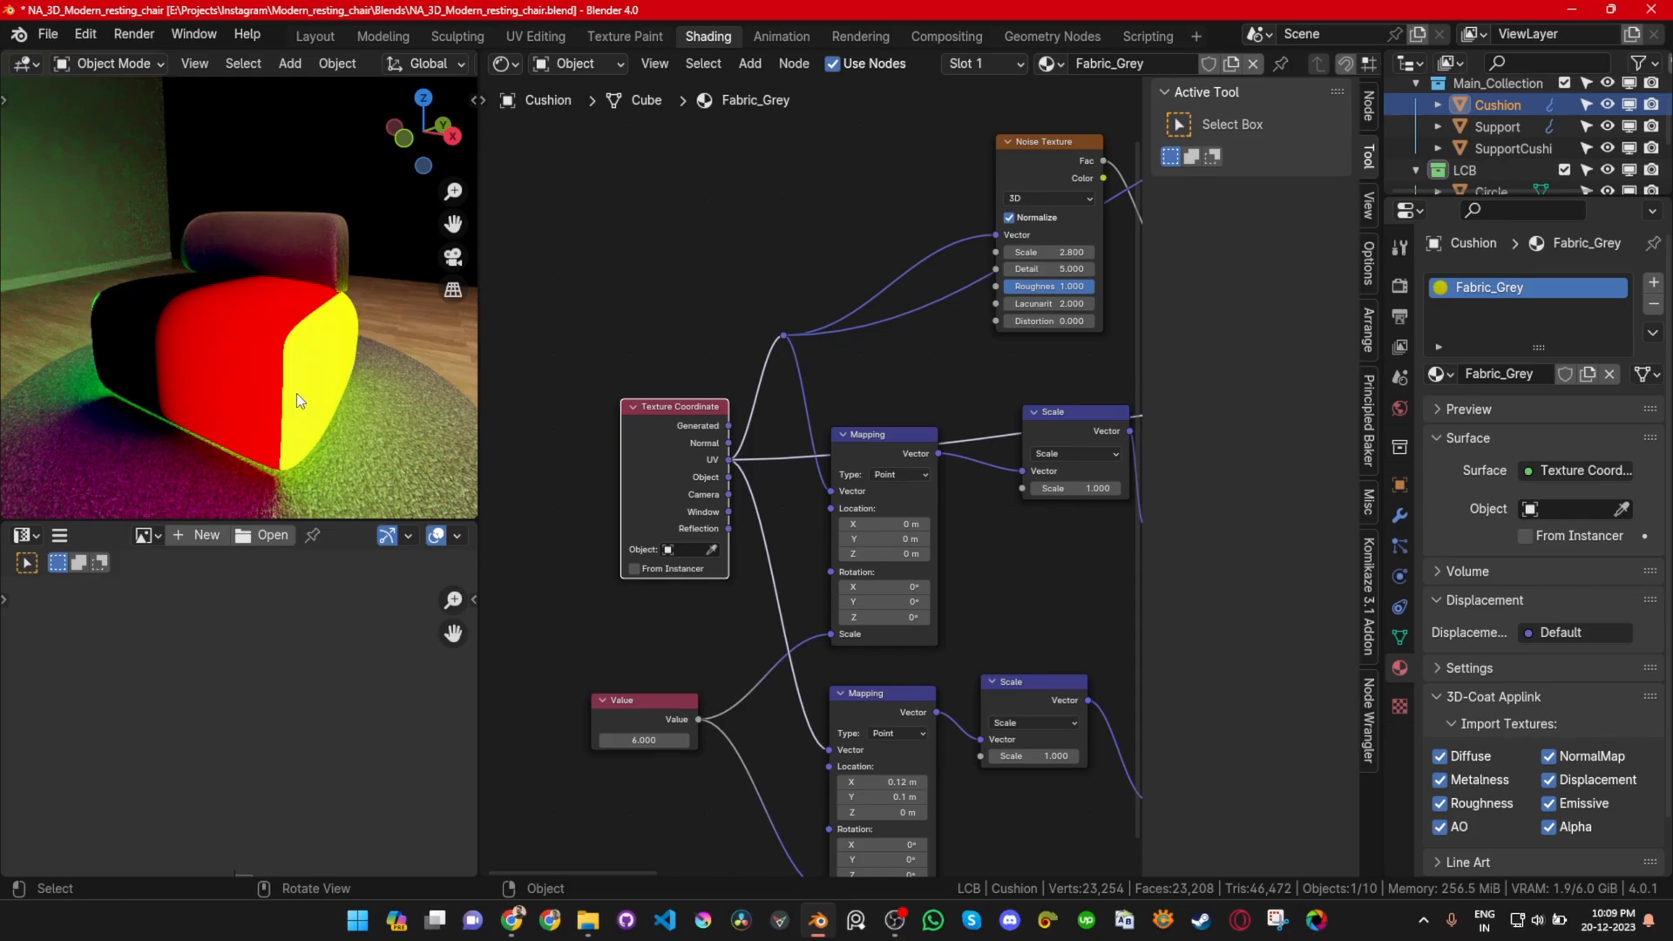
Step: Enter Edit Mode on the cushion and examine its UV islands and the unit UV square against the UV colours on the model
key("Tab")
scroll(376, 752, "down", 4)
scroll(296, 788, "up", 4)
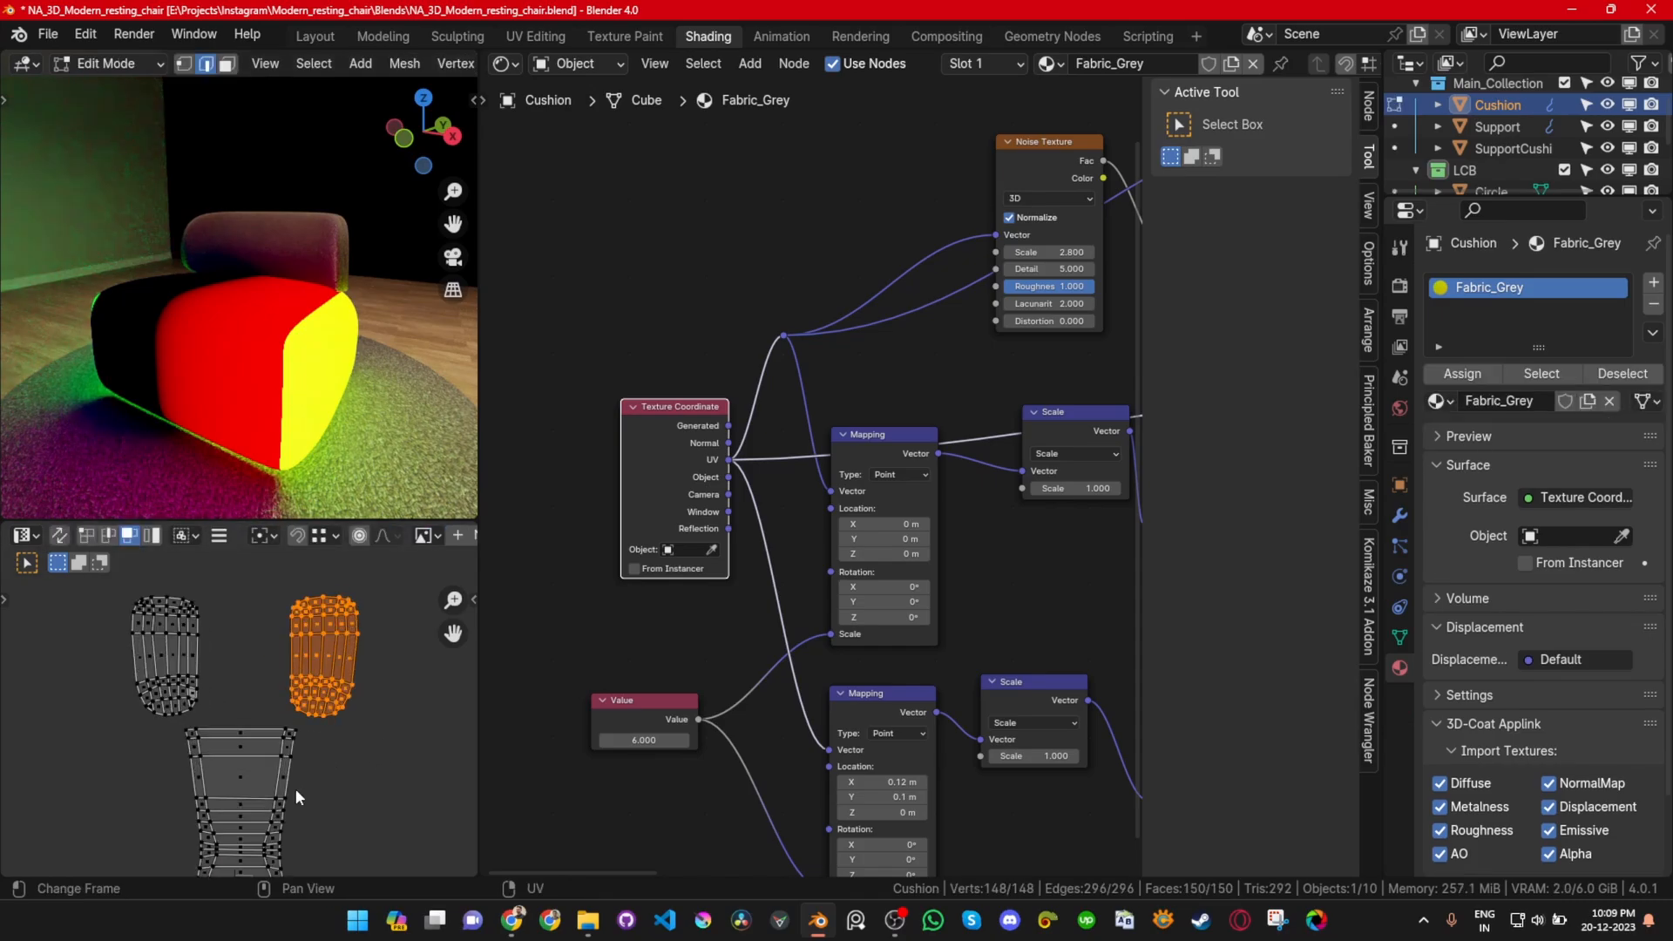
middle_click_drag(295, 788, 308, 680)
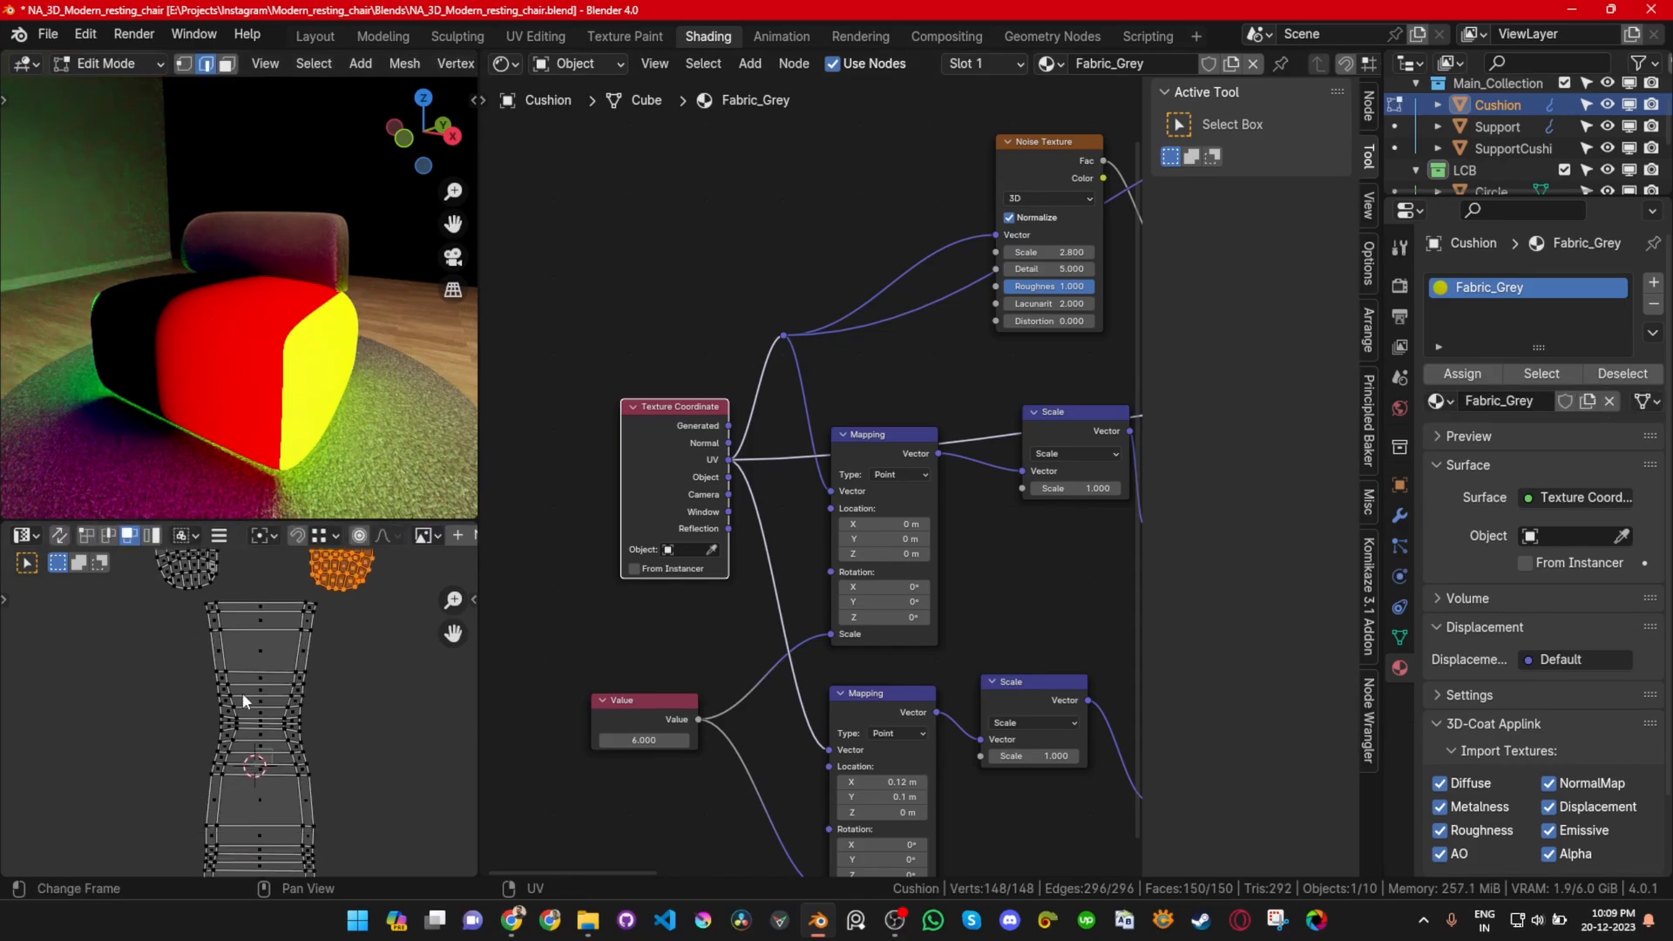
scroll(266, 762, "up", 3)
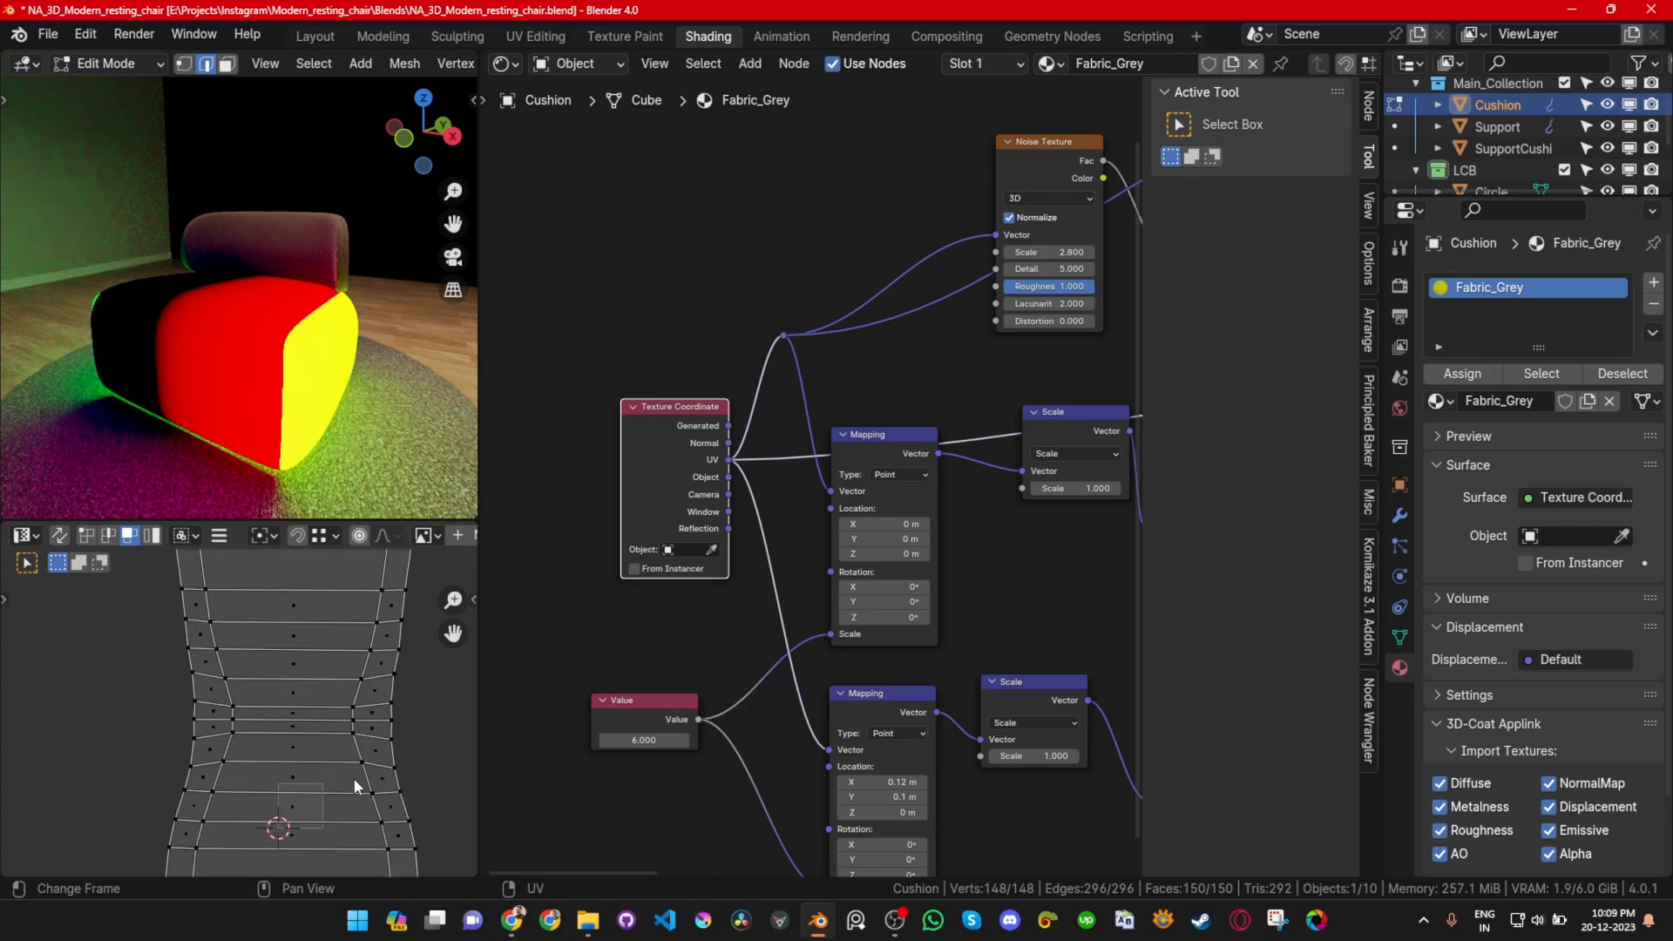
middle_click_drag(354, 779, 285, 704)
scroll(181, 717, "up", 5)
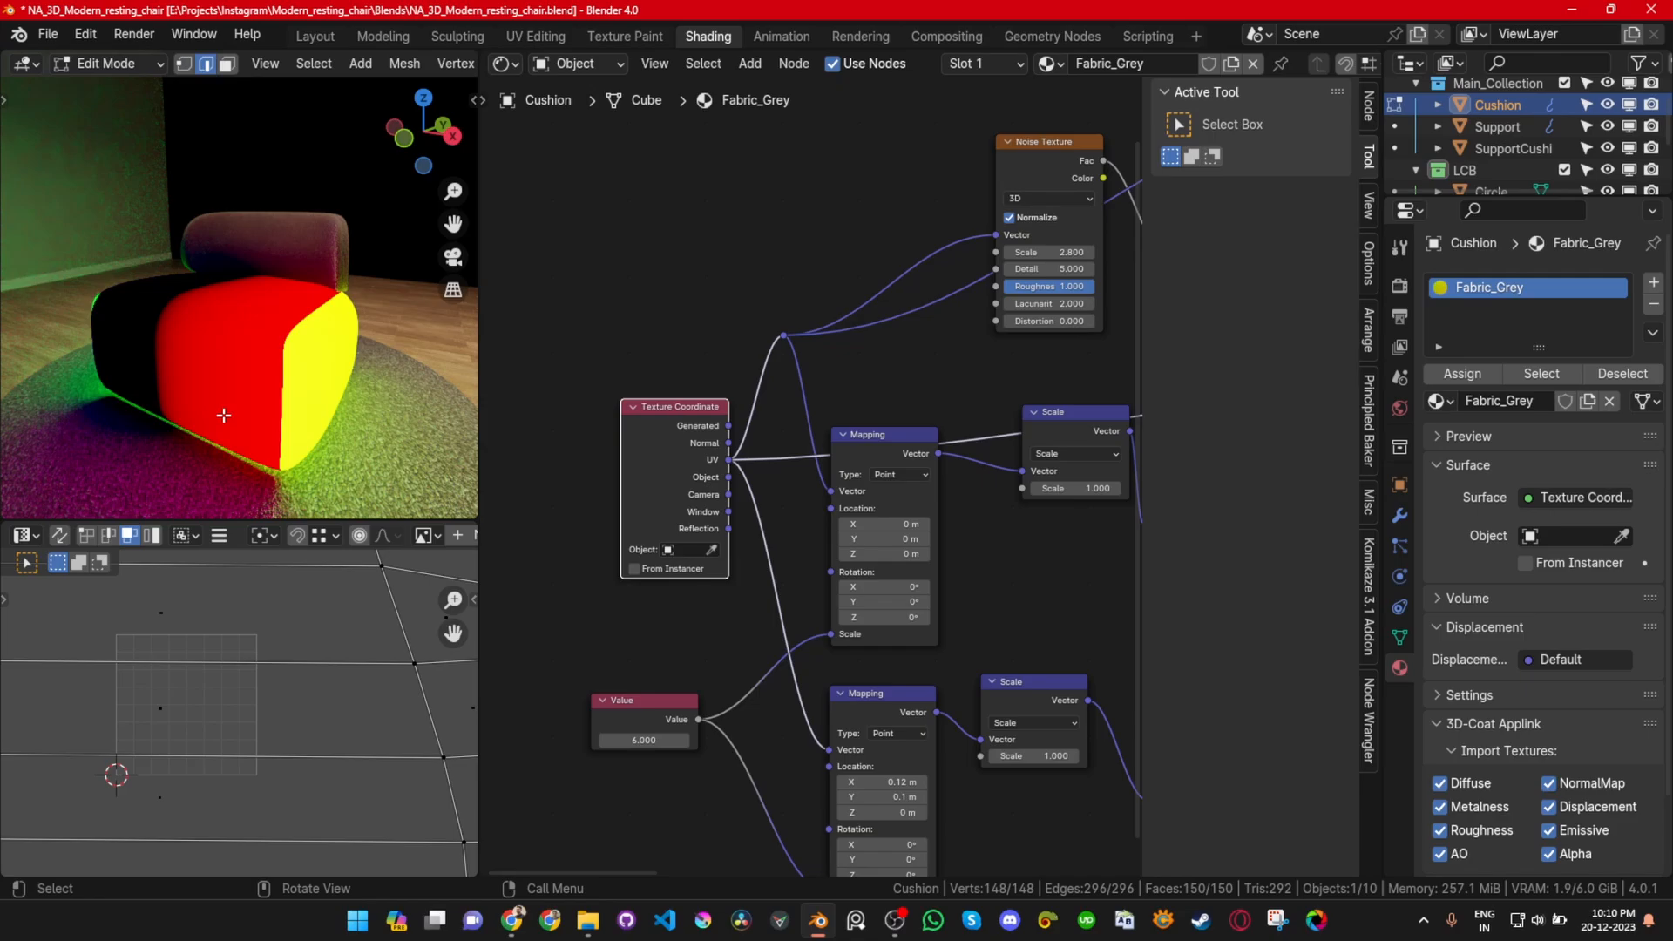
mouse_move(180, 360)
middle_mouse_down()
mouse_move(157, 323)
mouse_move(268, 301)
mouse_move(171, 273)
mouse_move(27, 289)
mouse_move(314, 396)
mouse_move(305, 357)
mouse_move(175, 385)
middle_mouse_up()
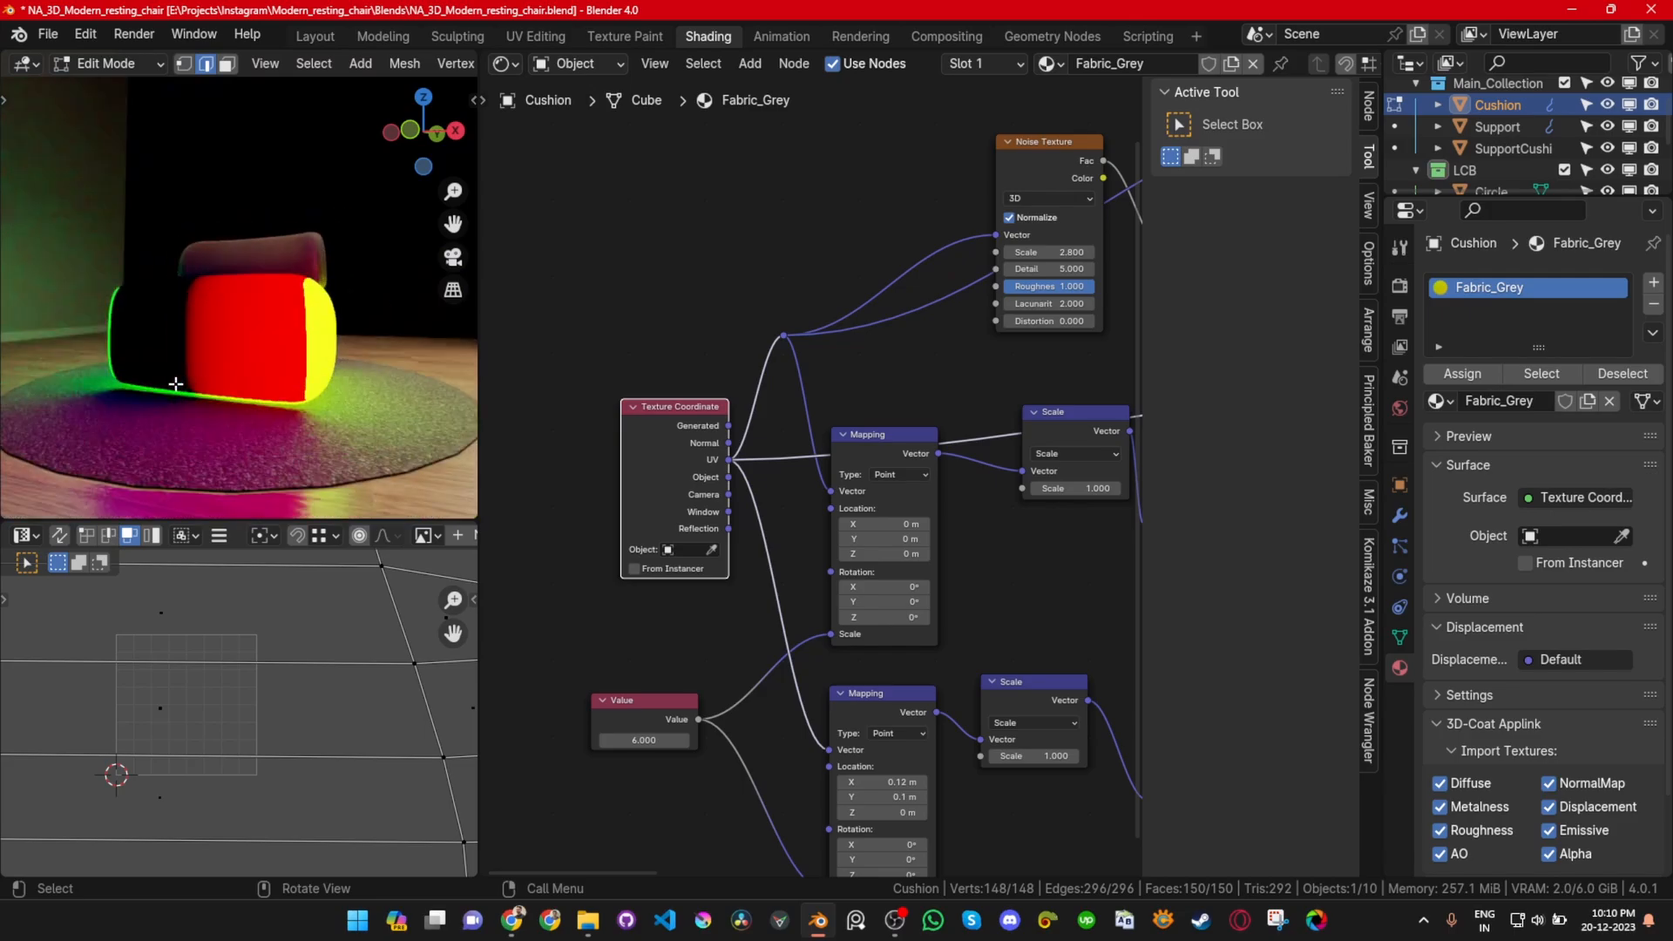
Step: Switch the cushion's preview from the UV output back to the Principled BSDF and view the fabric weave up close
scroll(689, 471, "down", 5)
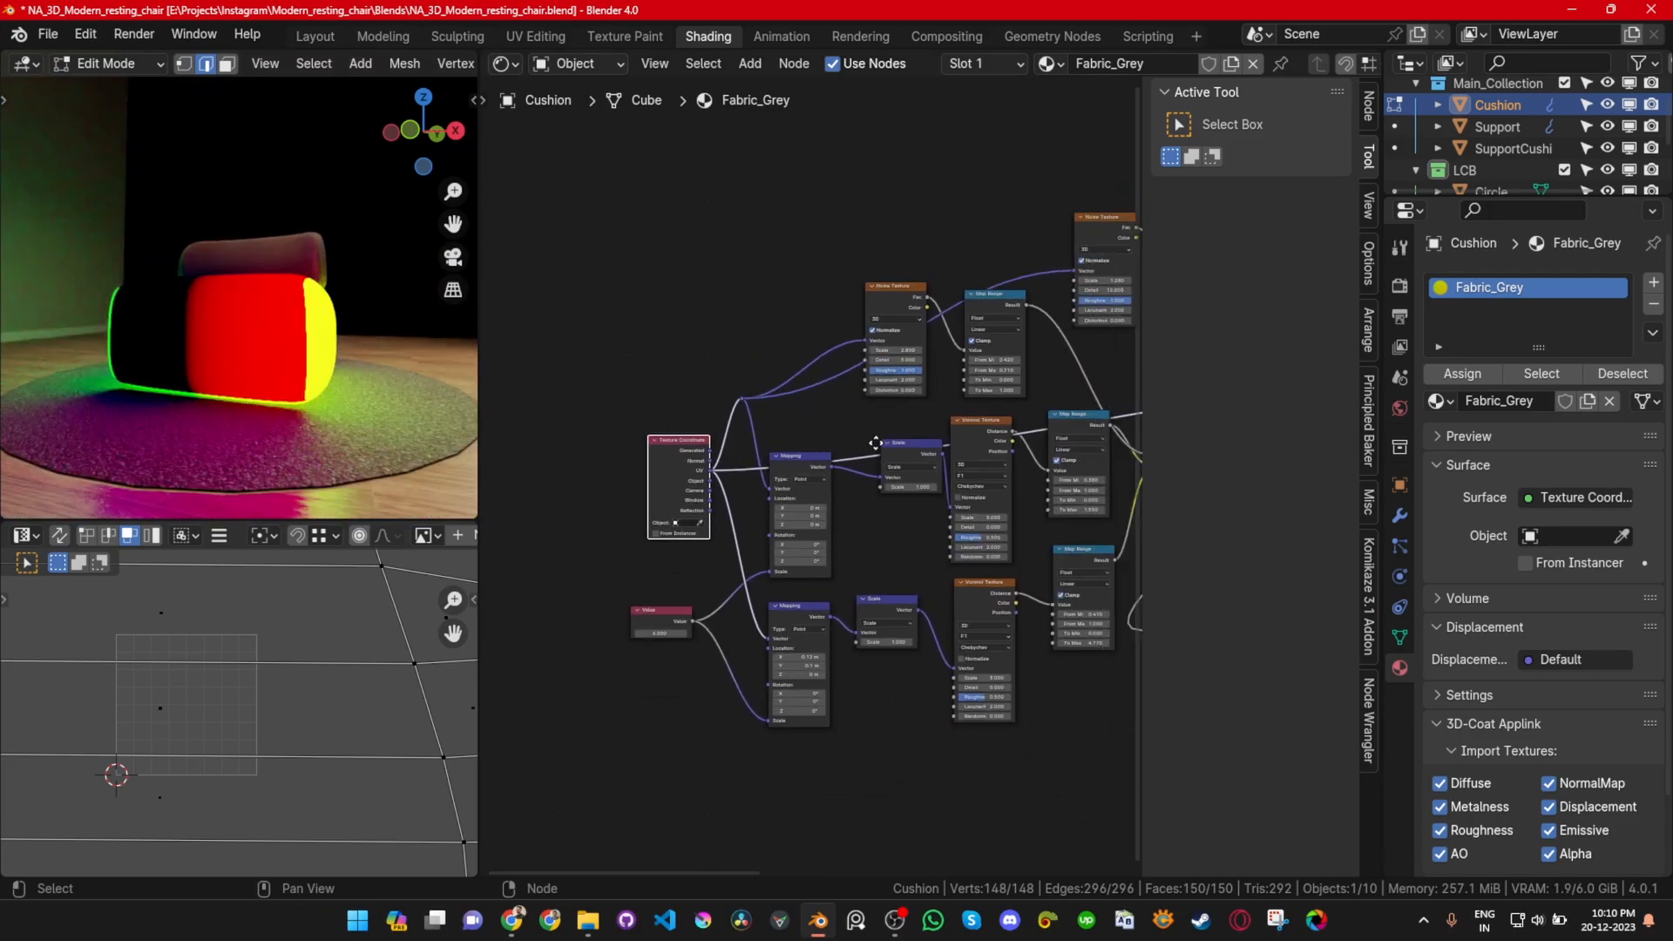
middle_click_drag(875, 442, 823, 452)
scroll(227, 367, "up", 4)
mouse_move(286, 351)
middle_mouse_down()
mouse_move(225, 339)
mouse_move(264, 325)
middle_mouse_up()
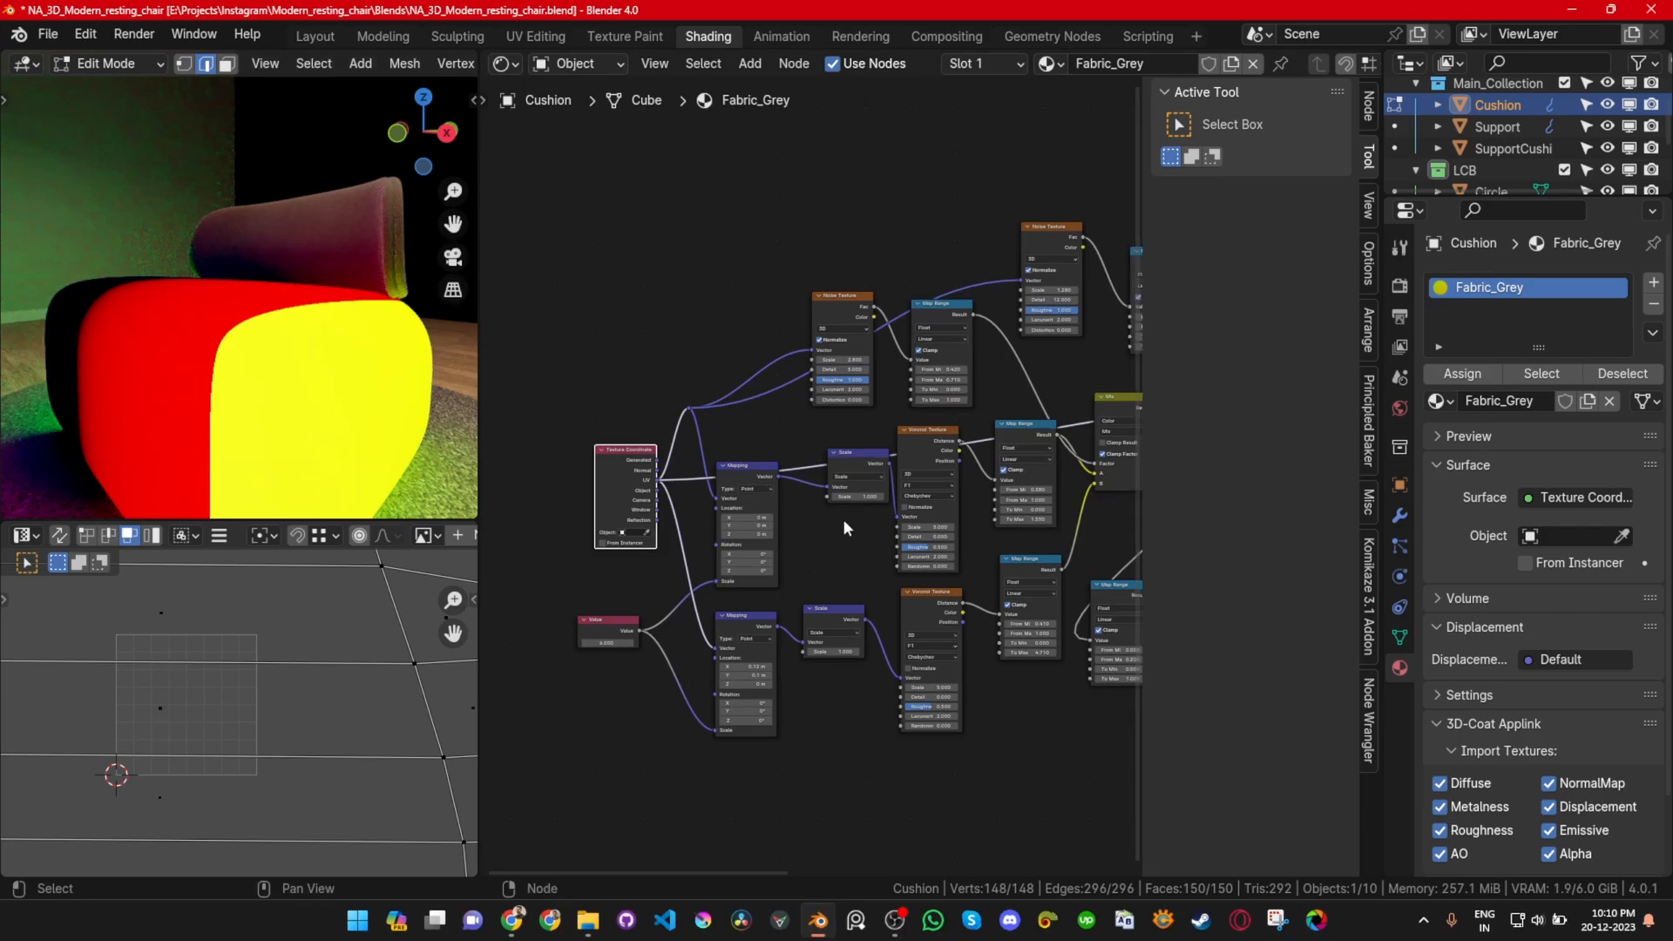
scroll(897, 460, "down", 2)
middle_click_drag(1028, 441, 843, 489)
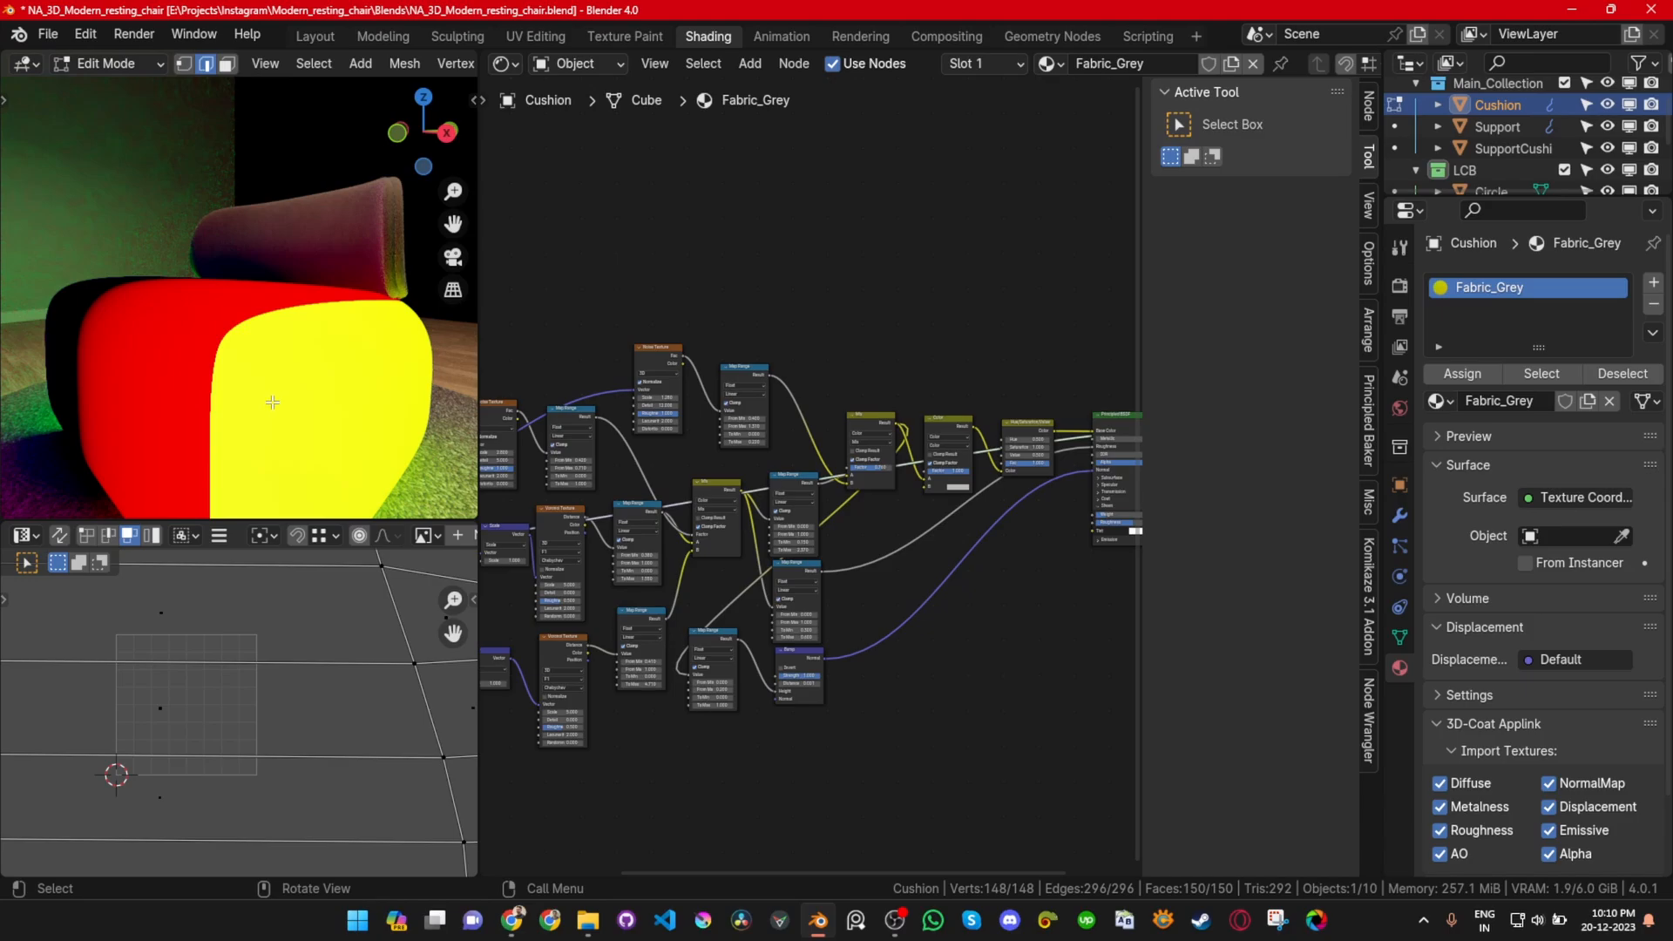
middle_click_drag(1022, 556, 673, 609)
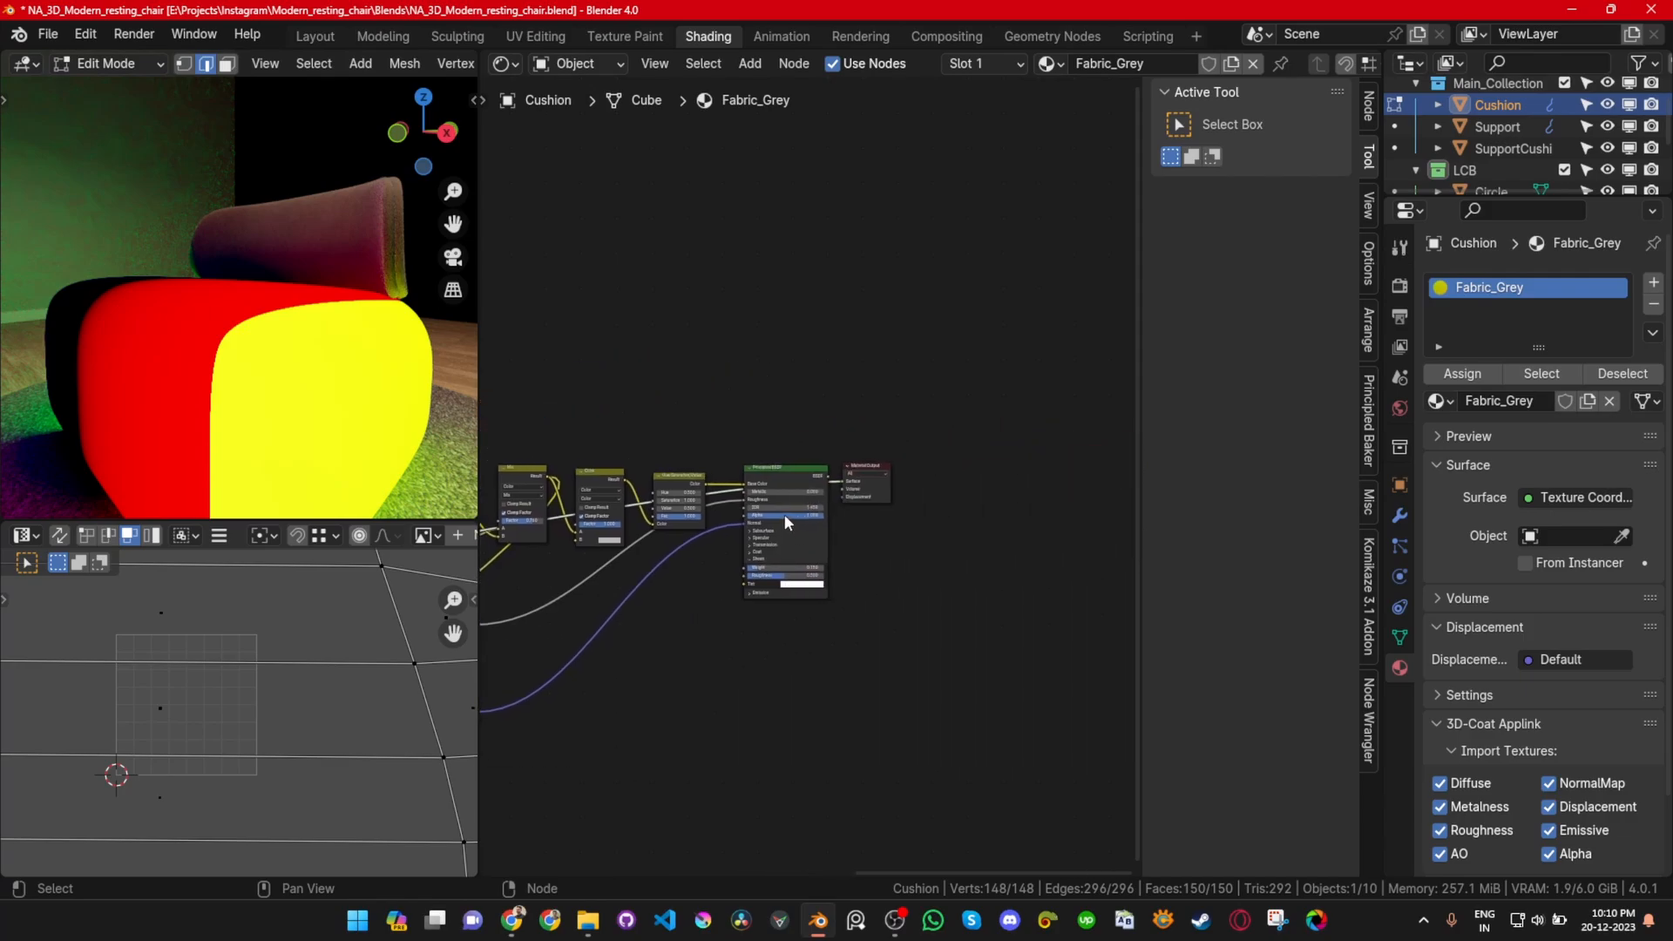
left_click(786, 523, "ctrl+shift")
middle_click_drag(787, 523, 939, 512)
scroll(167, 314, "up", 2)
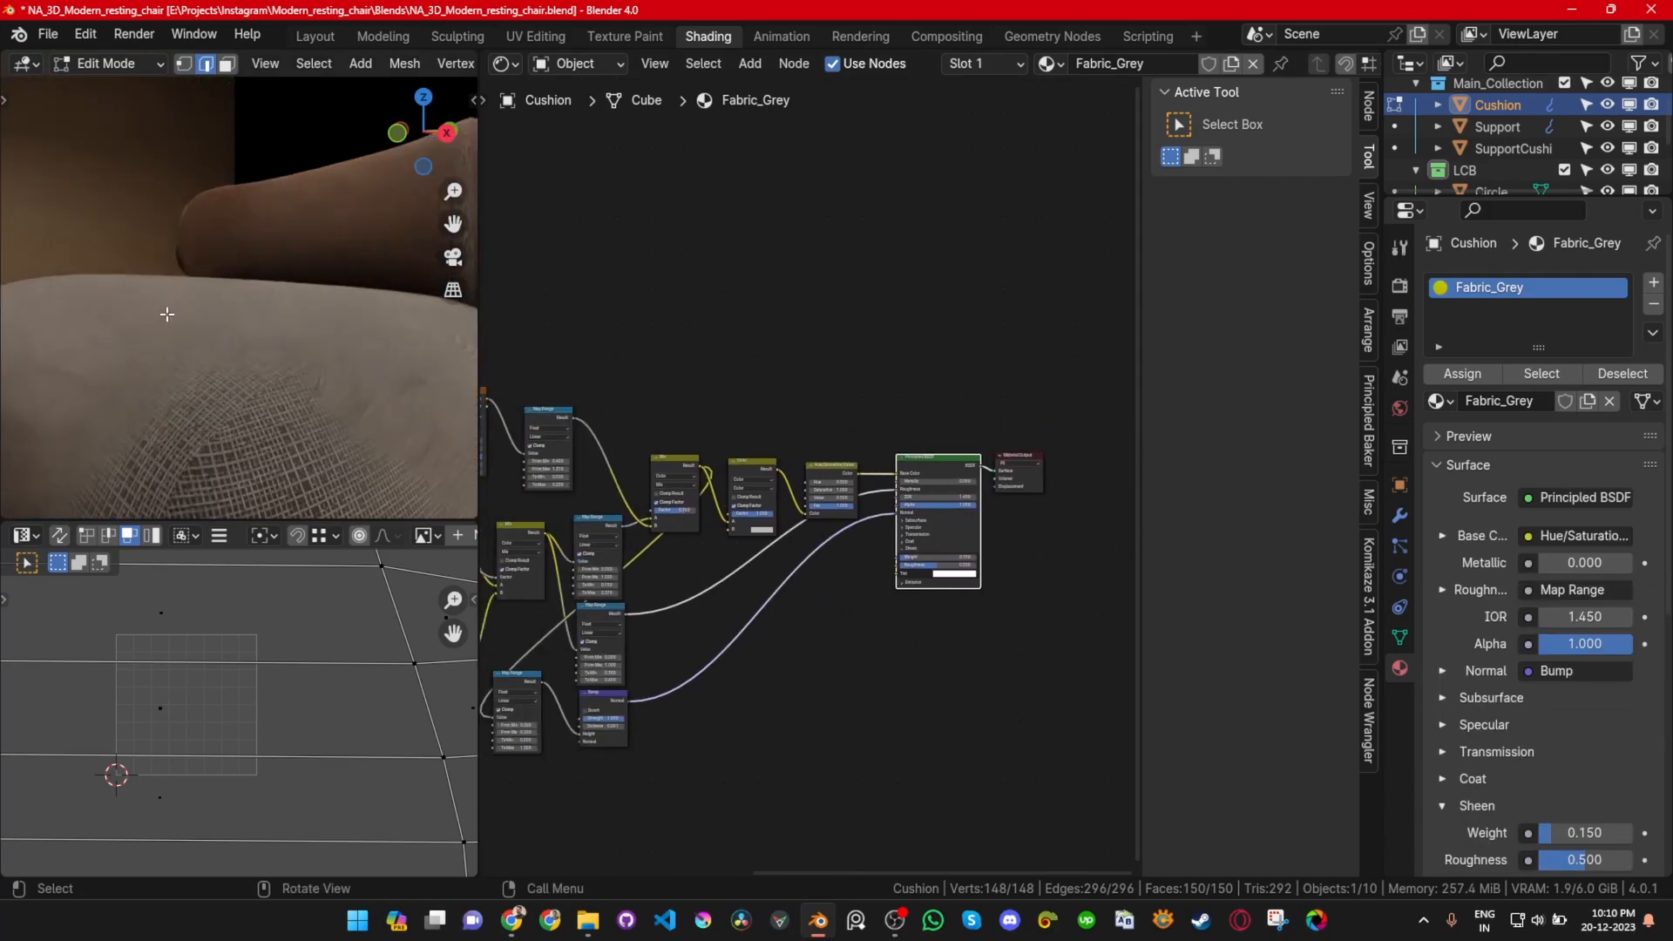
middle_click_drag(167, 314, 283, 424)
scroll(852, 619, "down", 1)
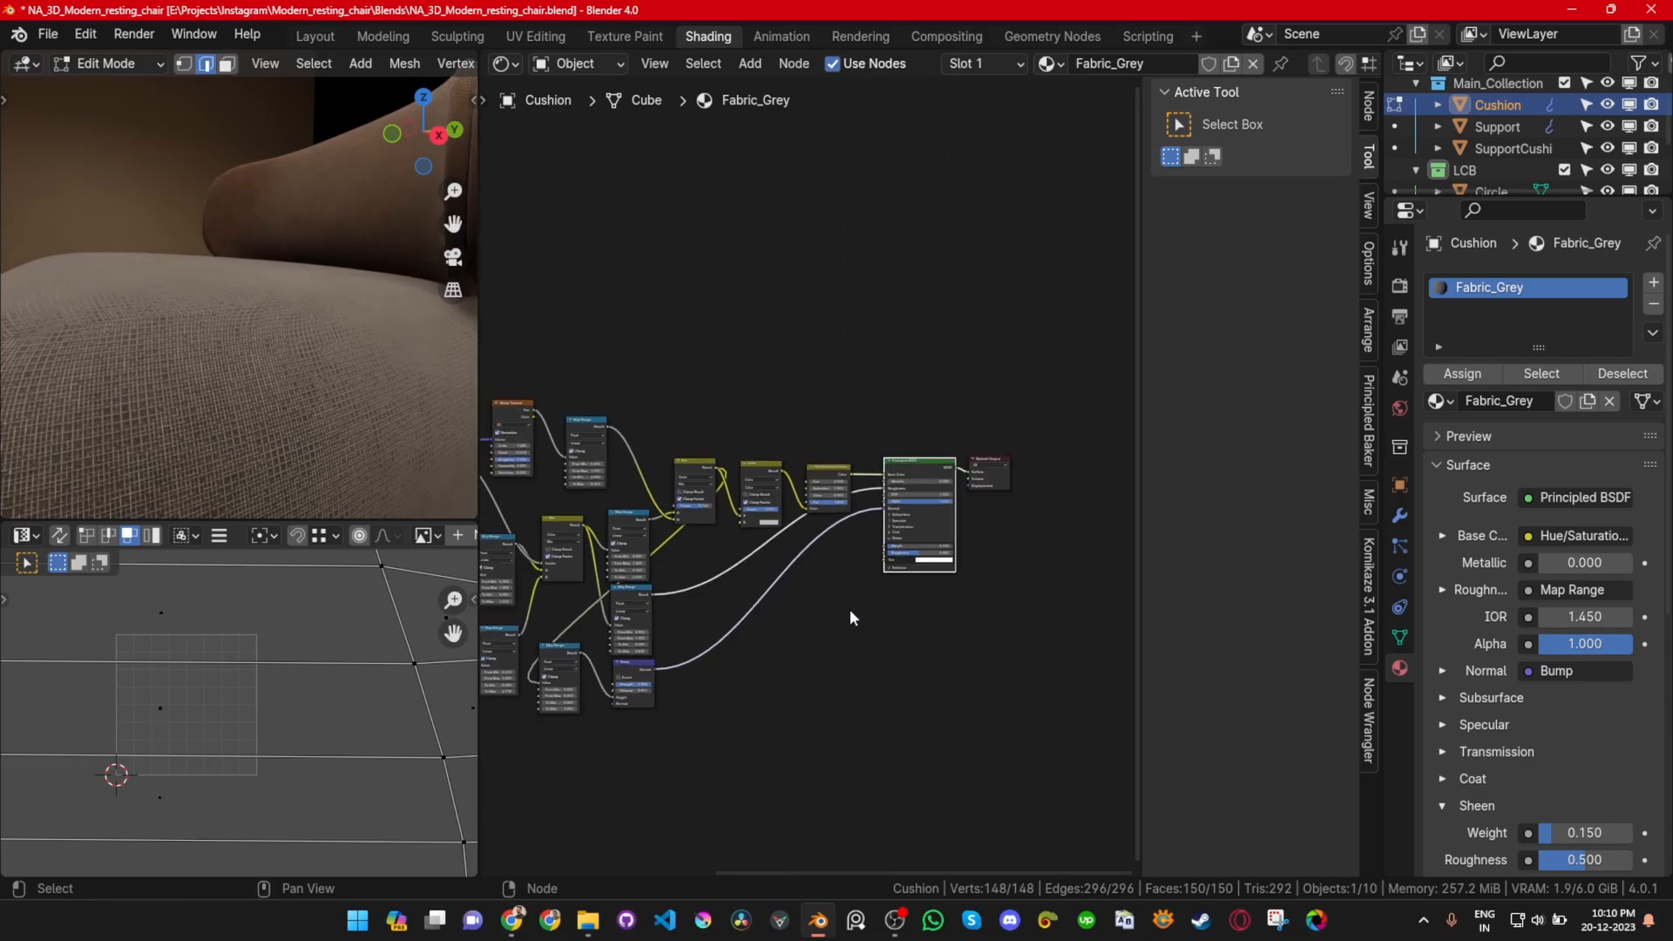
Step: Try the Texture Coordinate's Object output on the reroute to compare the cushion's weave, and relink the UV output to it
middle_click_drag(852, 618, 515, 608, "shift")
scroll(771, 636, "up", 4)
middle_click_drag(707, 550, 928, 552, "shift")
scroll(927, 552, "up", 3)
left_click_drag(762, 635, 819, 496)
scroll(144, 316, "down", 6)
middle_click_drag(144, 316, 347, 364)
scroll(291, 363, "up", 4)
middle_click_drag(213, 380, 371, 389)
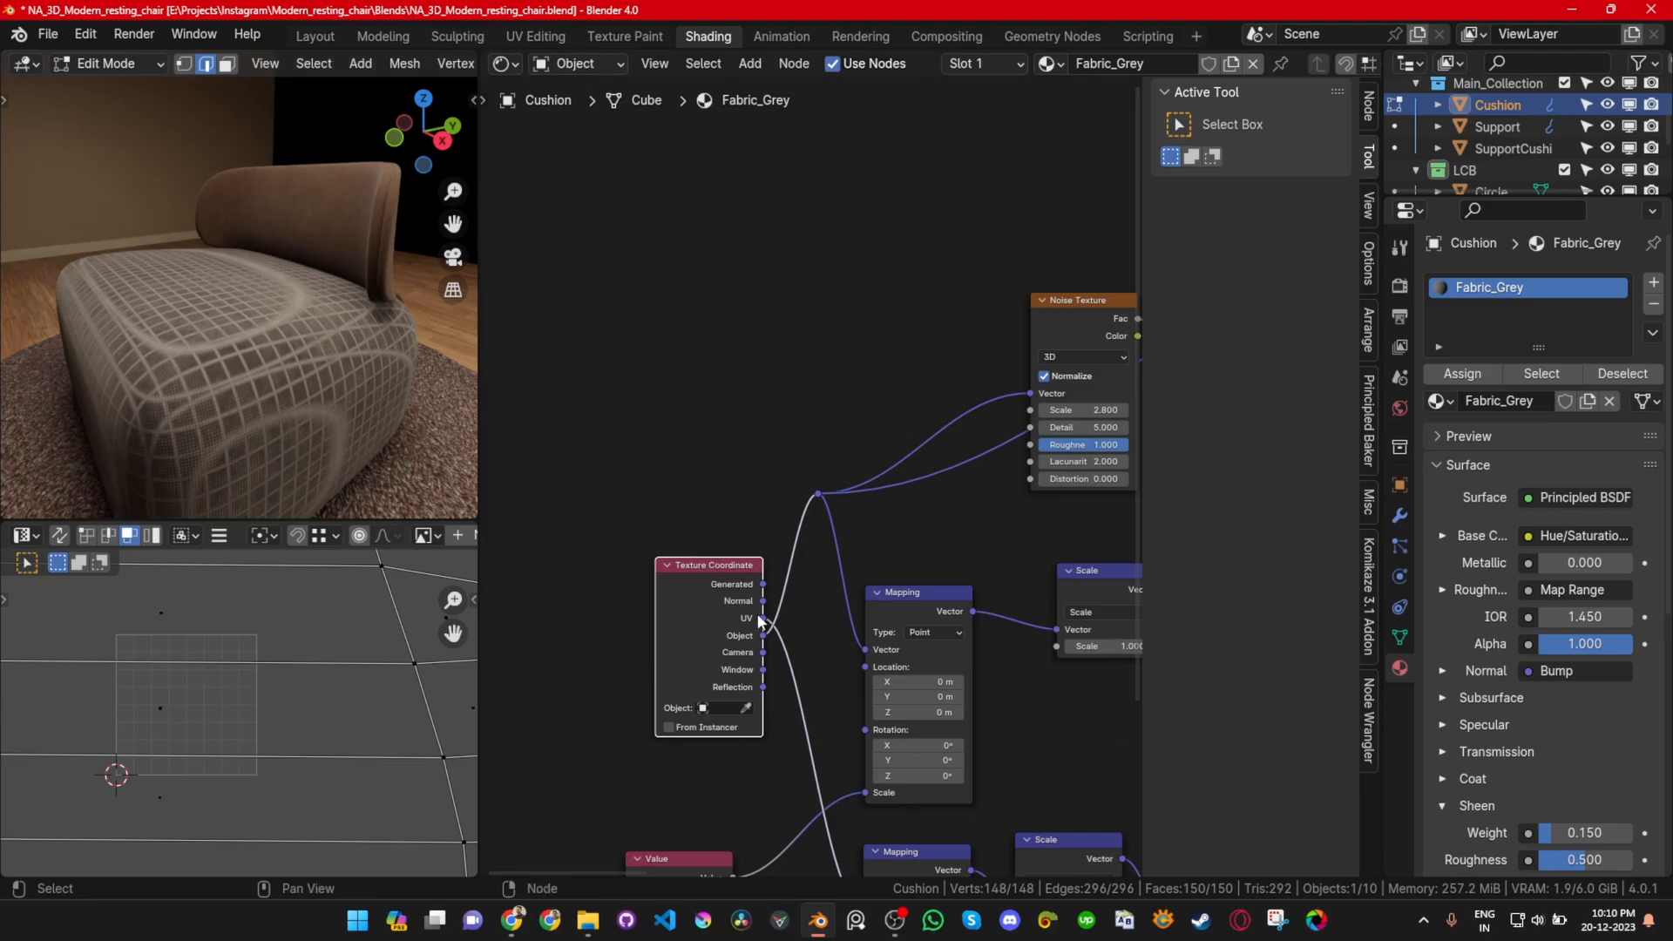
left_click_drag(763, 617, 816, 495)
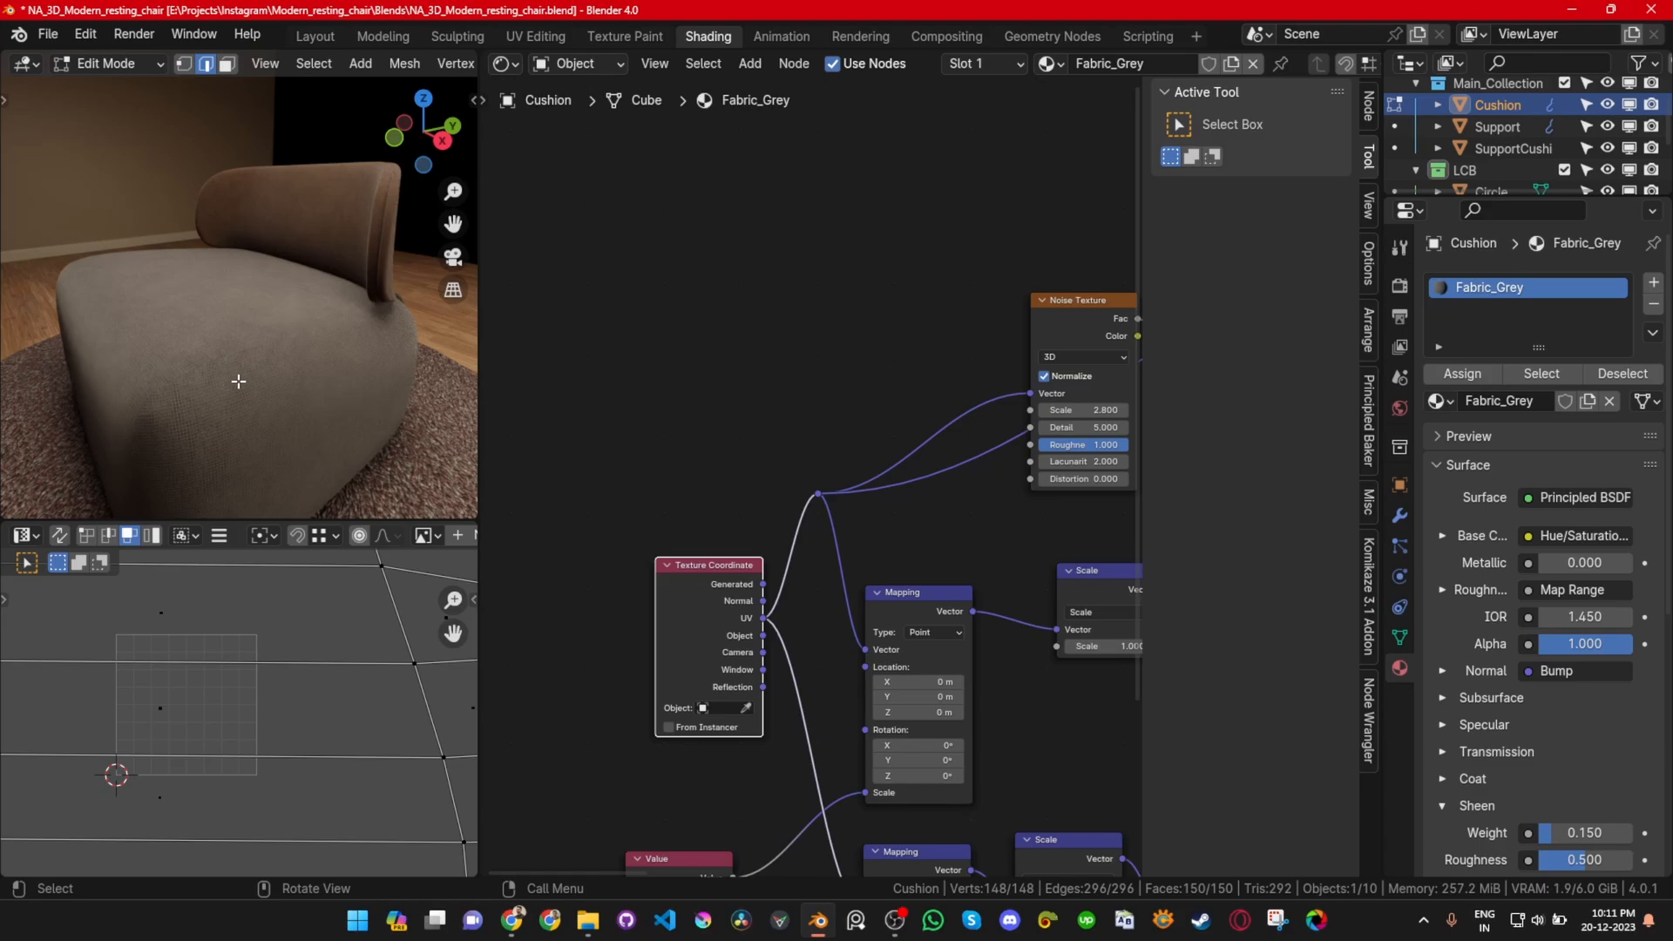
Step: Examine the UV-mapped weave on the cushion up close and compare it with how it looks from the scene camera
scroll(243, 433, "up", 5)
middle_click_drag(246, 433, 273, 393, "shift")
scroll(235, 407, "up", 4)
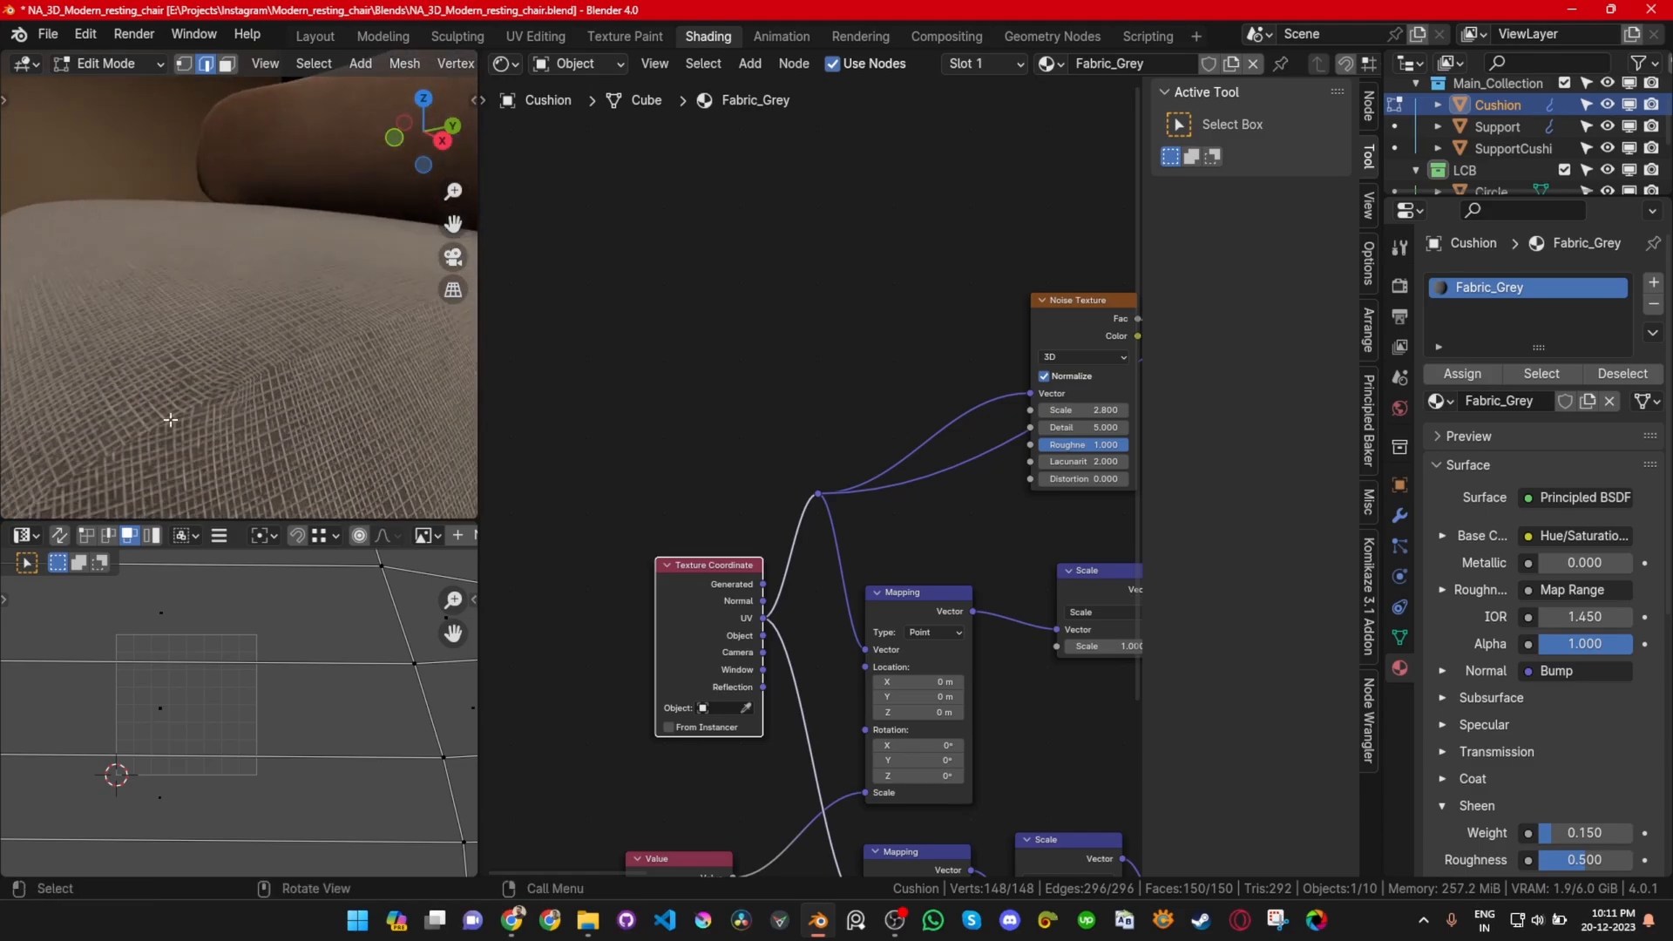
scroll(319, 377, "down", 3)
middle_click_drag(370, 366, 351, 396)
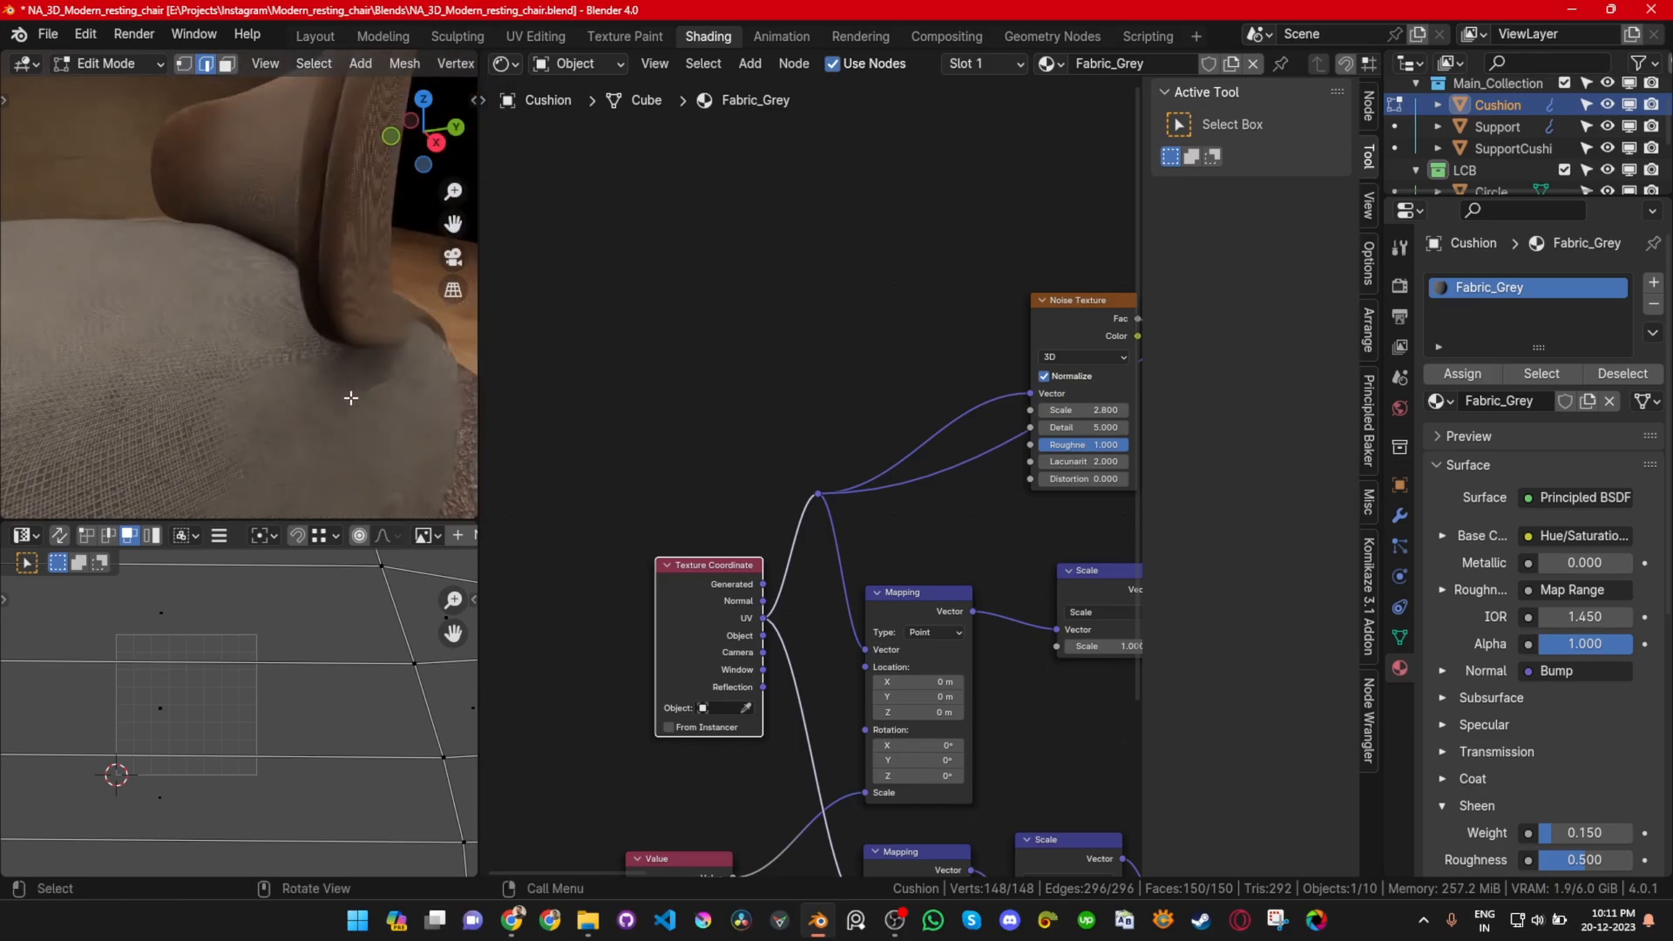
scroll(251, 394, "up", 3)
middle_click_drag(251, 383, 307, 366, "shift")
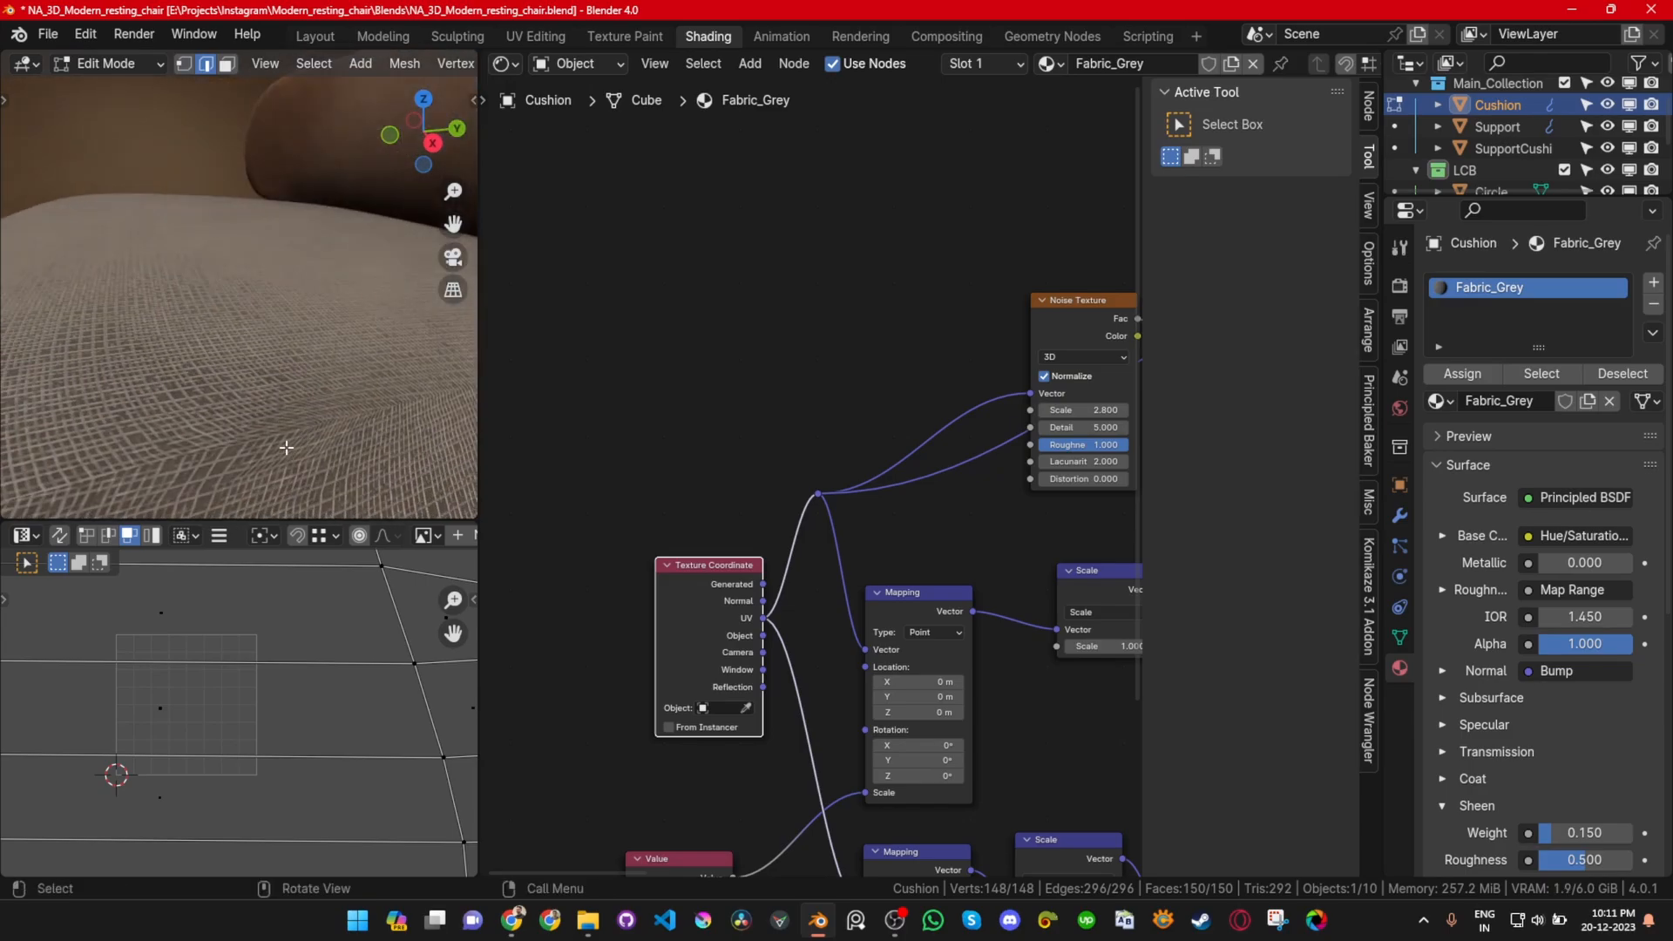
middle_click_drag(213, 464, 419, 347, "shift")
scroll(191, 395, "down", 5)
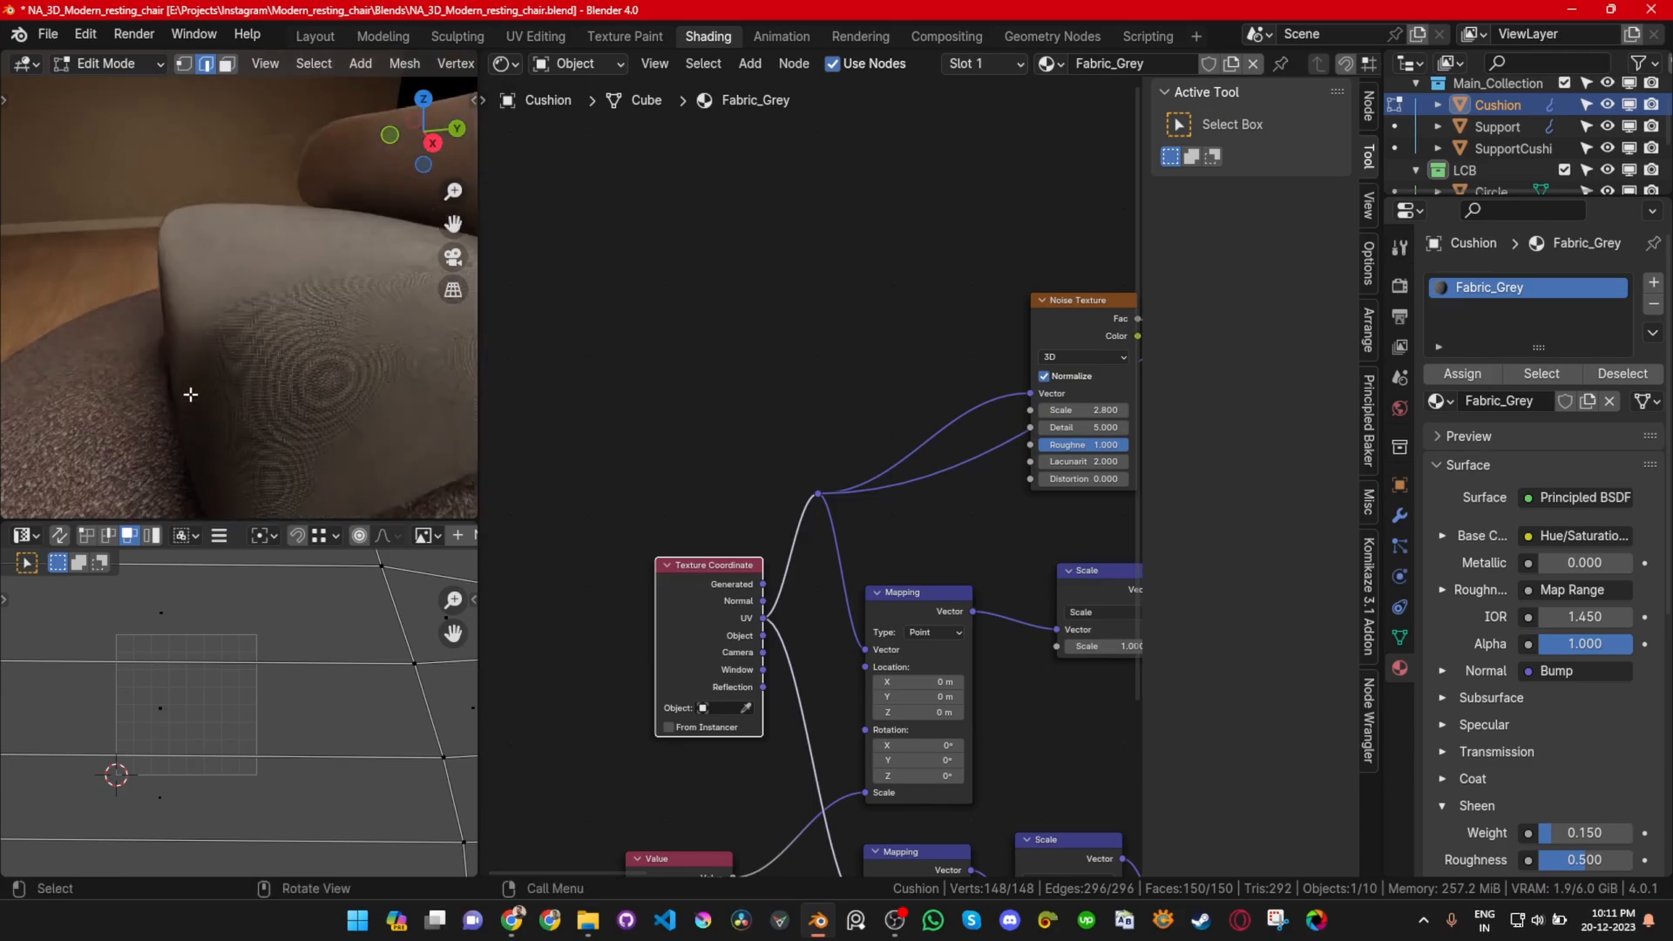
key("KP_0")
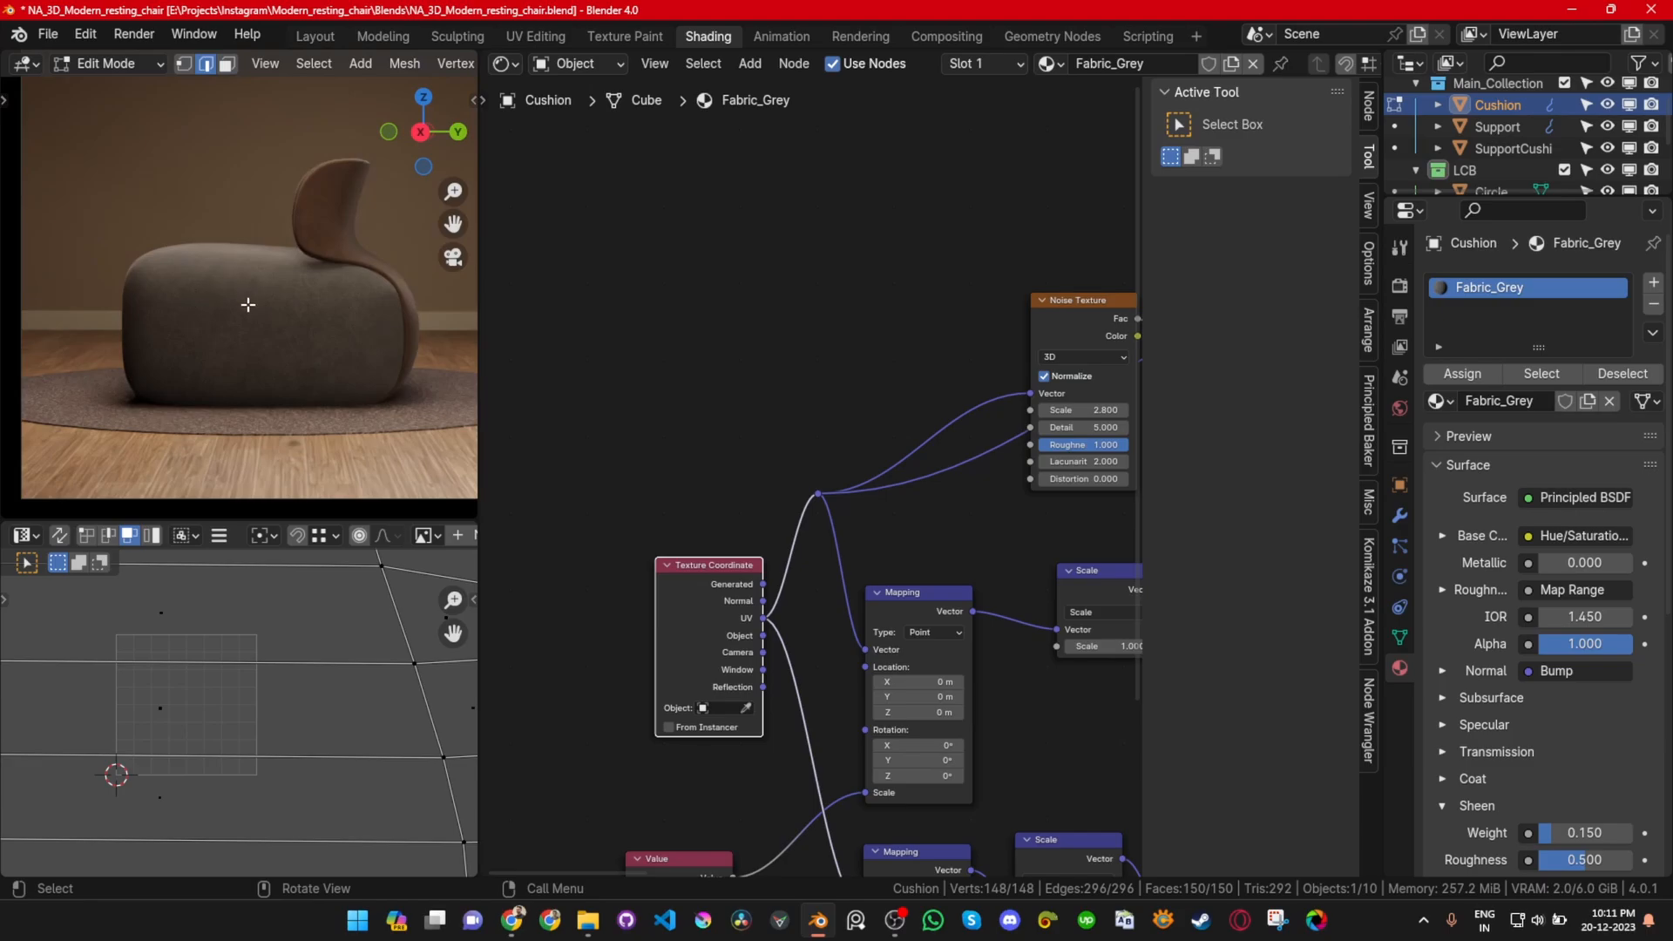
middle_click_drag(166, 300, 251, 343)
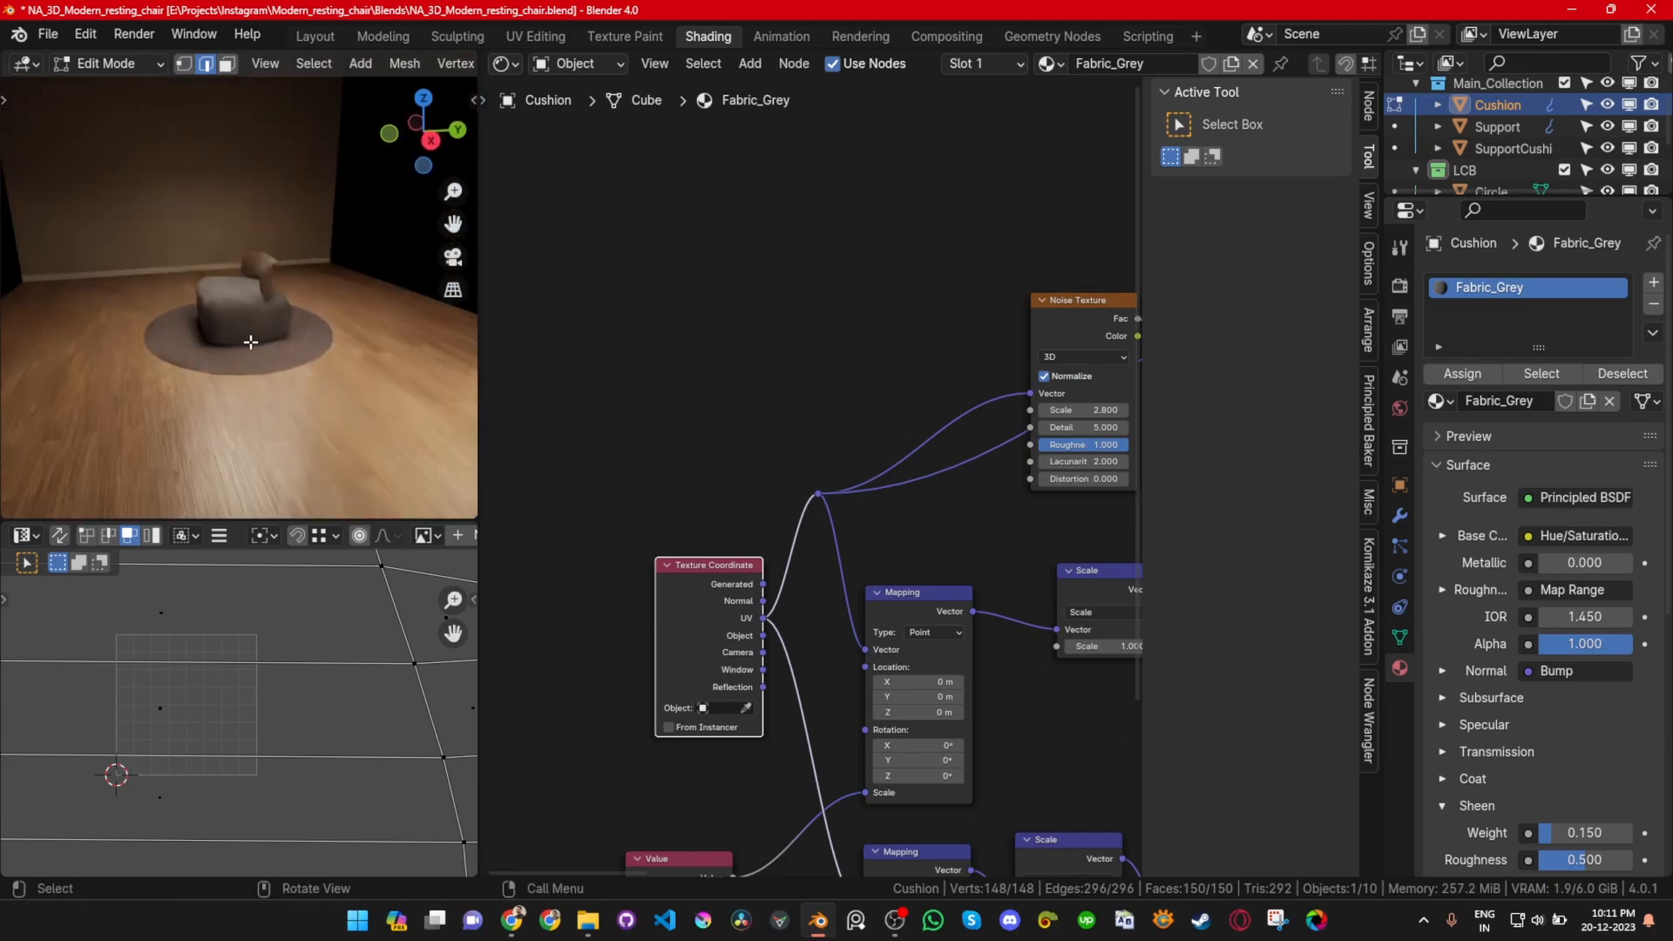
scroll(235, 335, "up", 6)
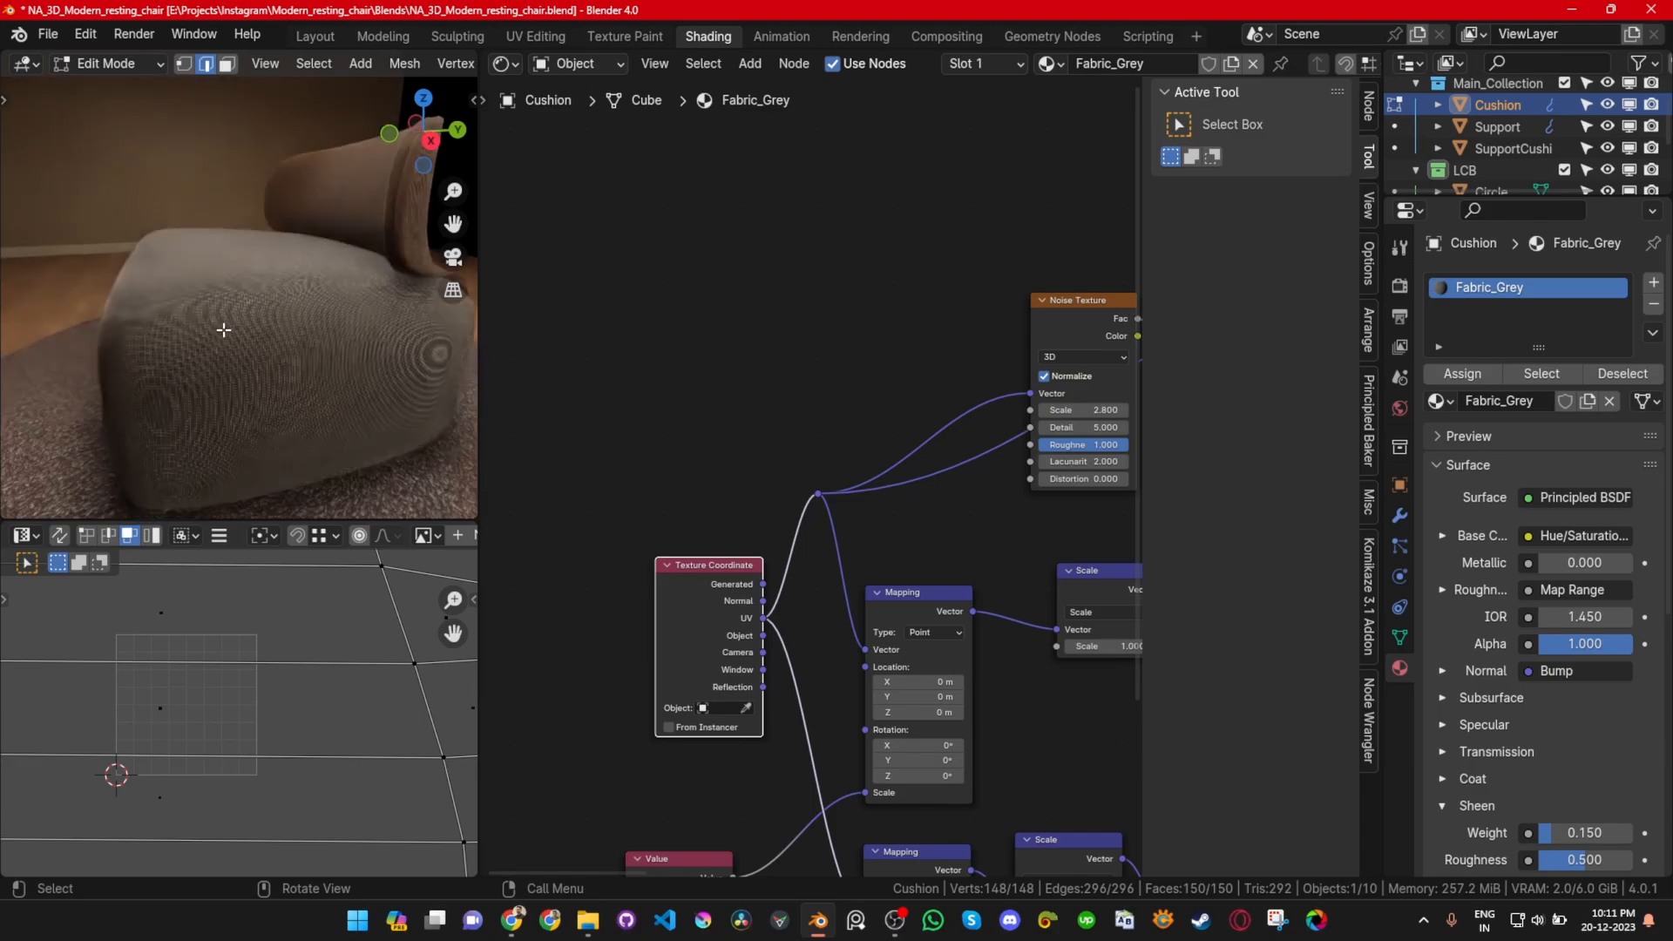
key("KP_0")
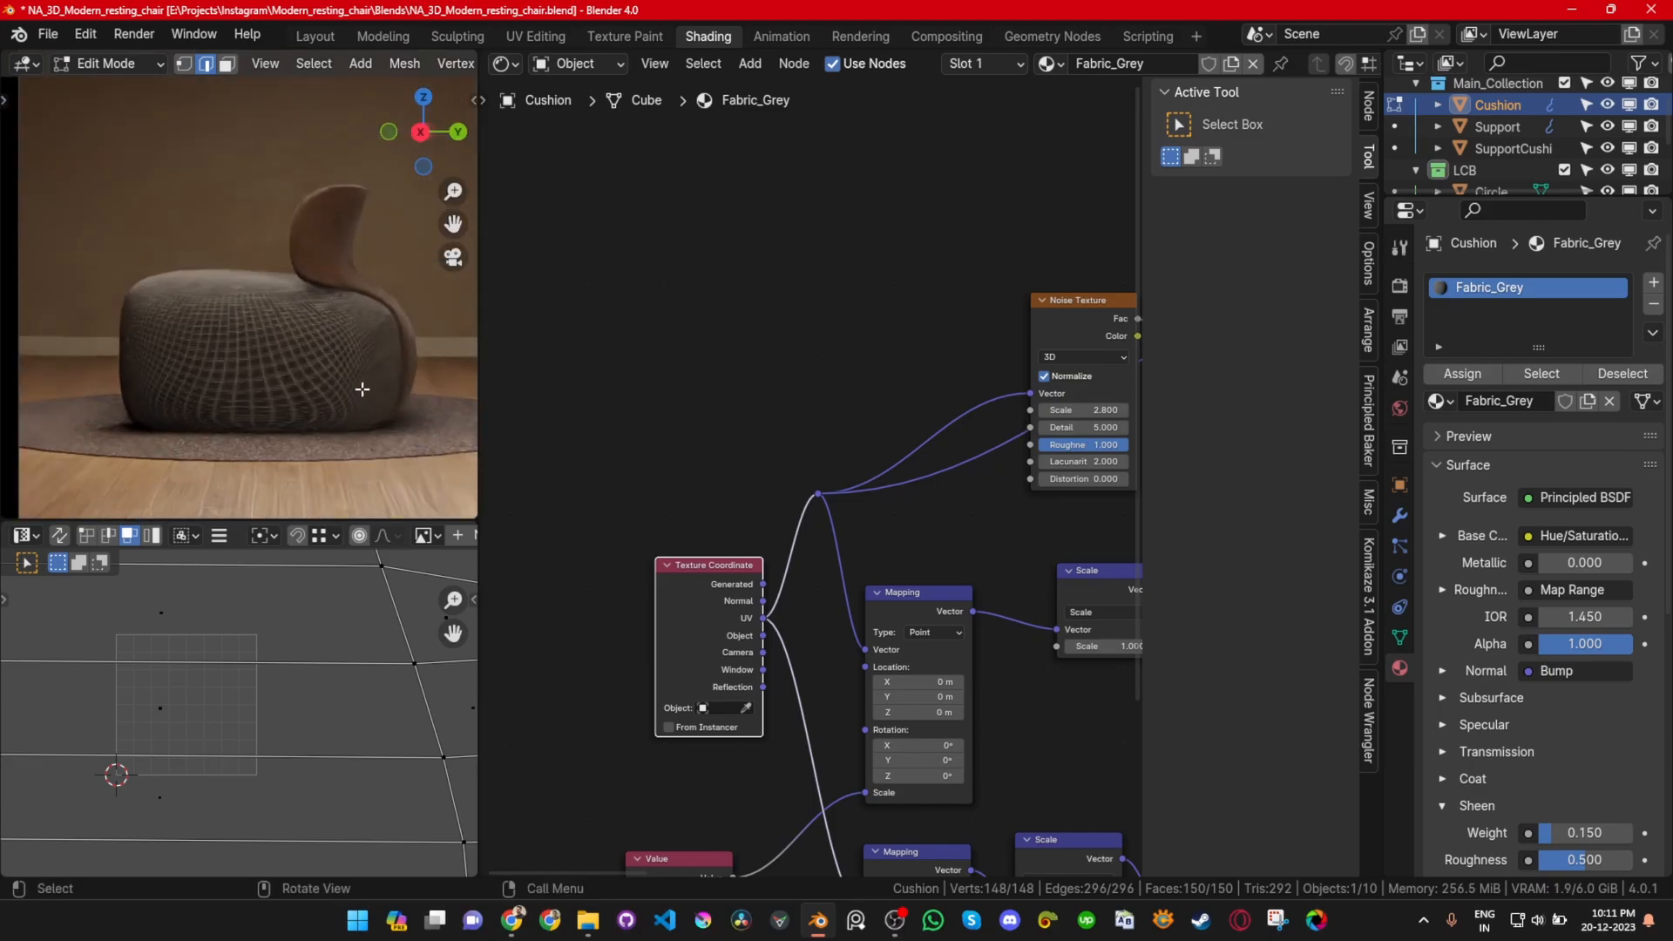
Step: Replace the cushion's Fabric_Grey slot with a new material in Object Mode and add Node Wrangler's texture setup to its Principled BSDF
scroll(724, 589, "down", 5)
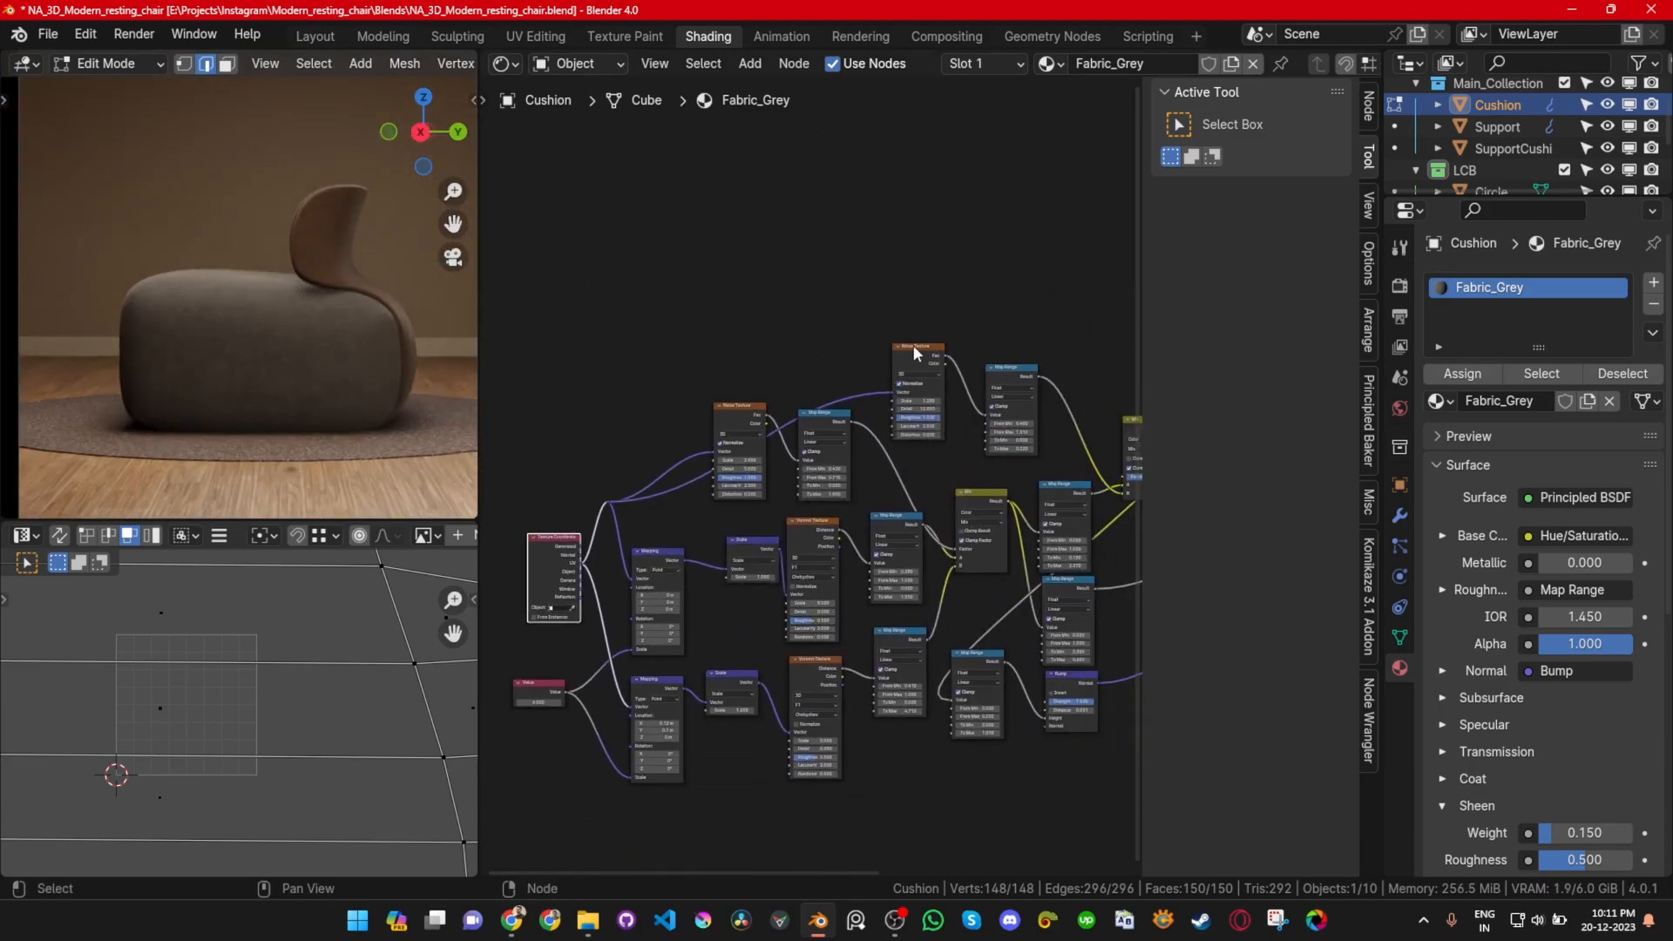
left_click(1653, 304)
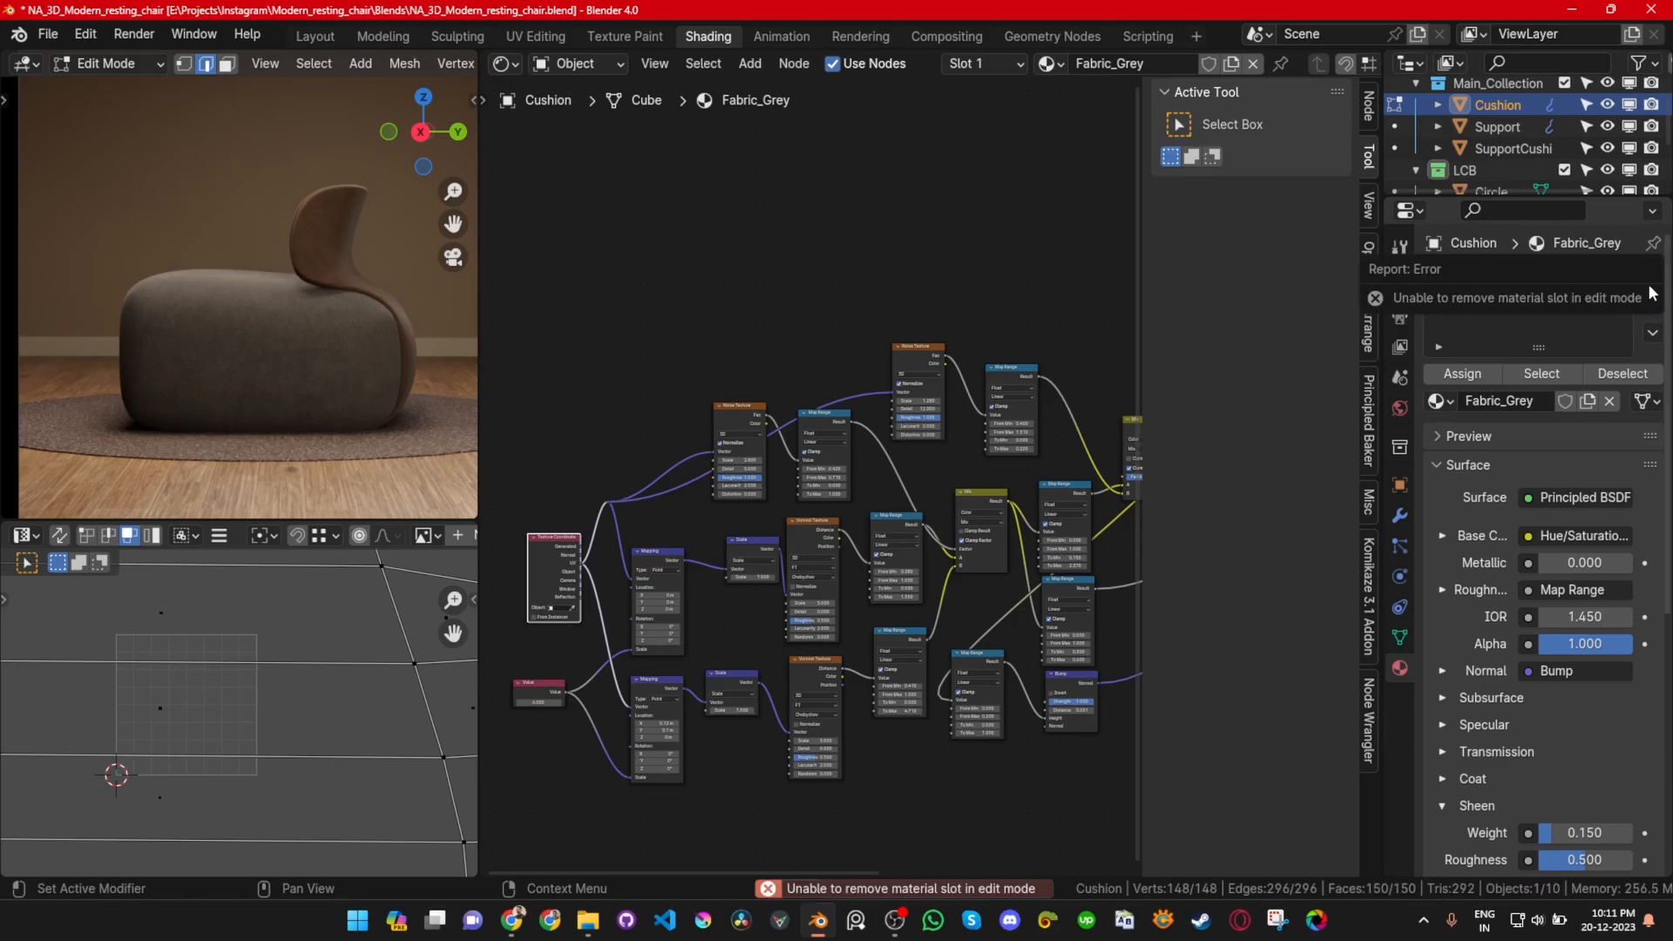
key("Tab")
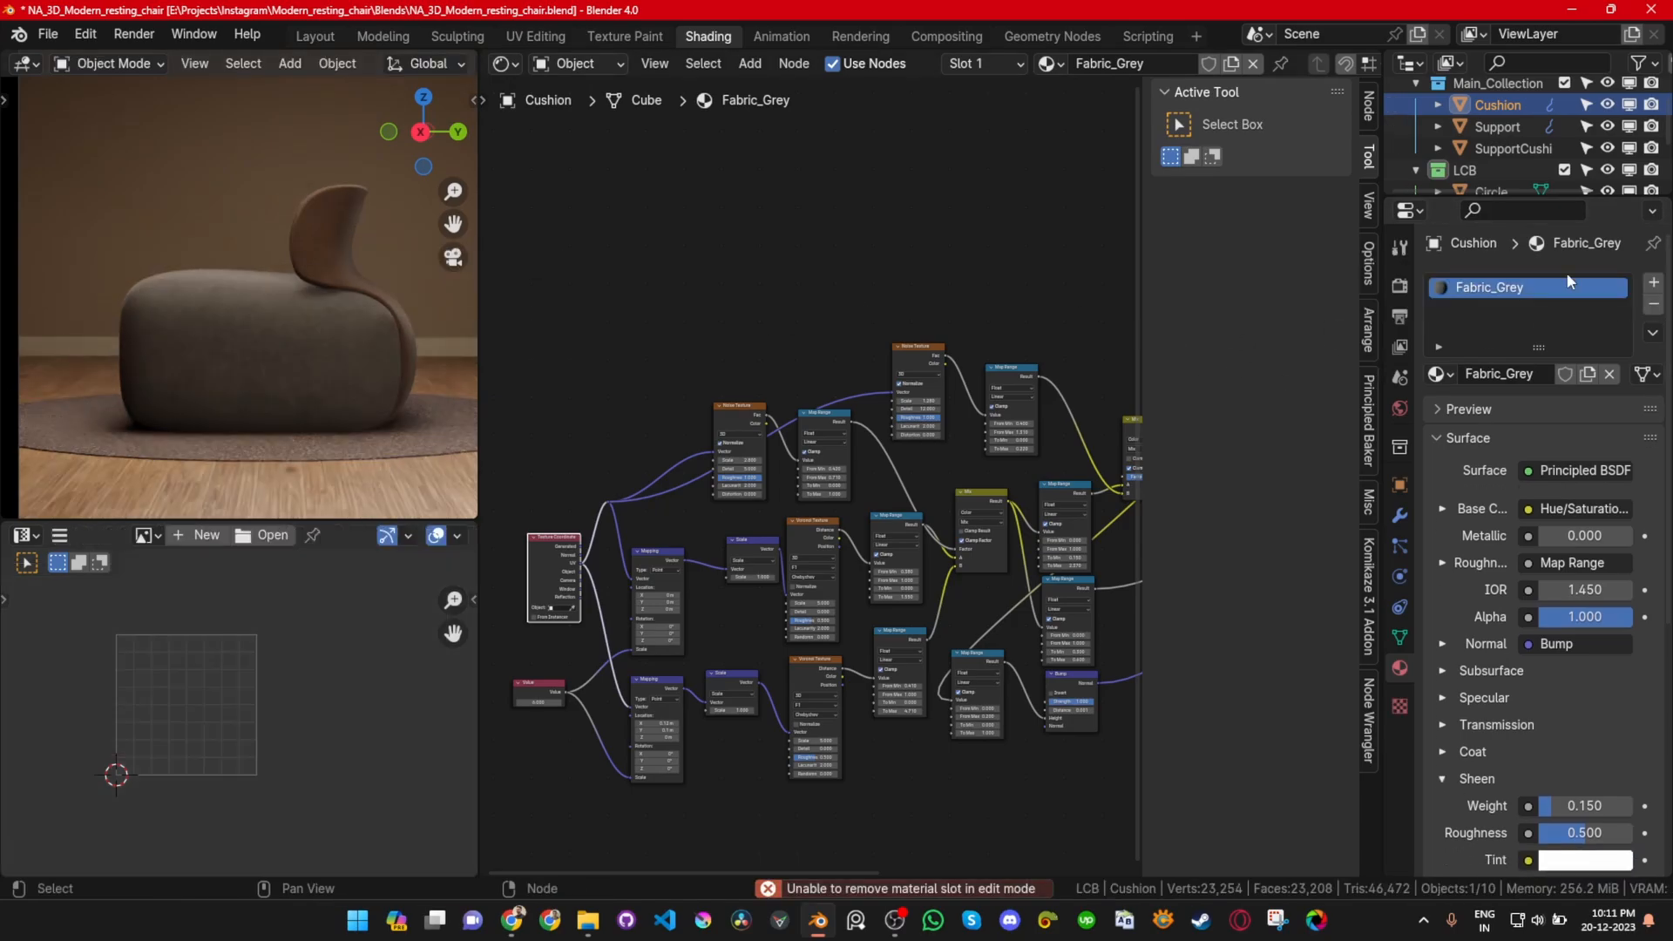
left_click(1609, 372)
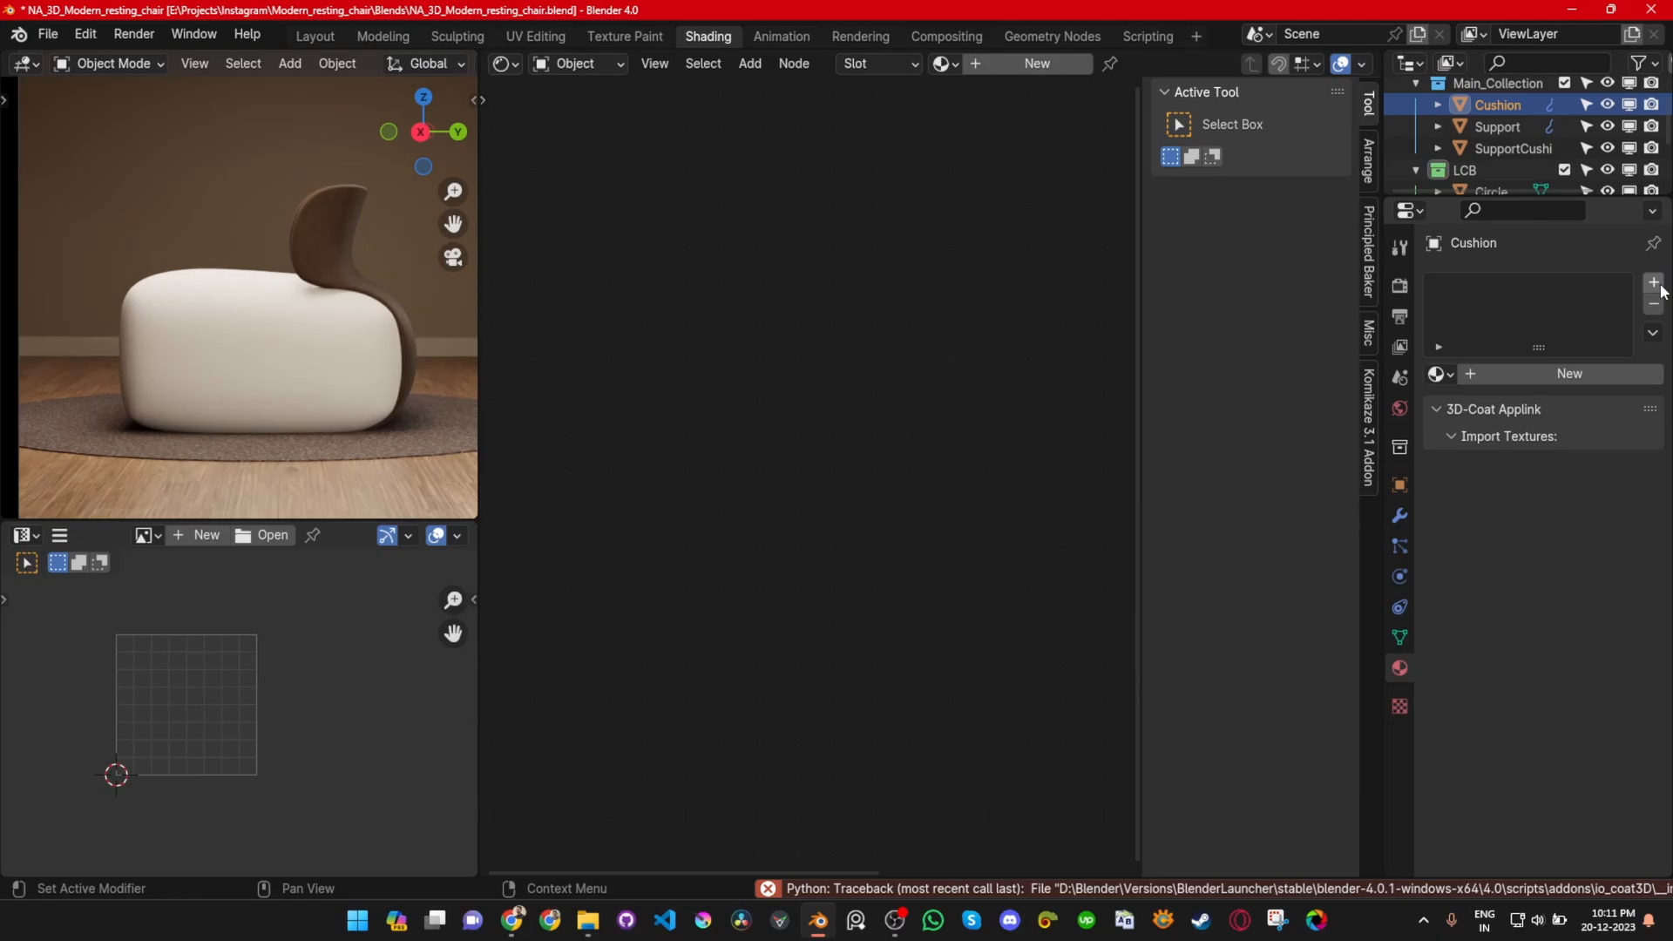
left_click(1504, 373)
key("Home")
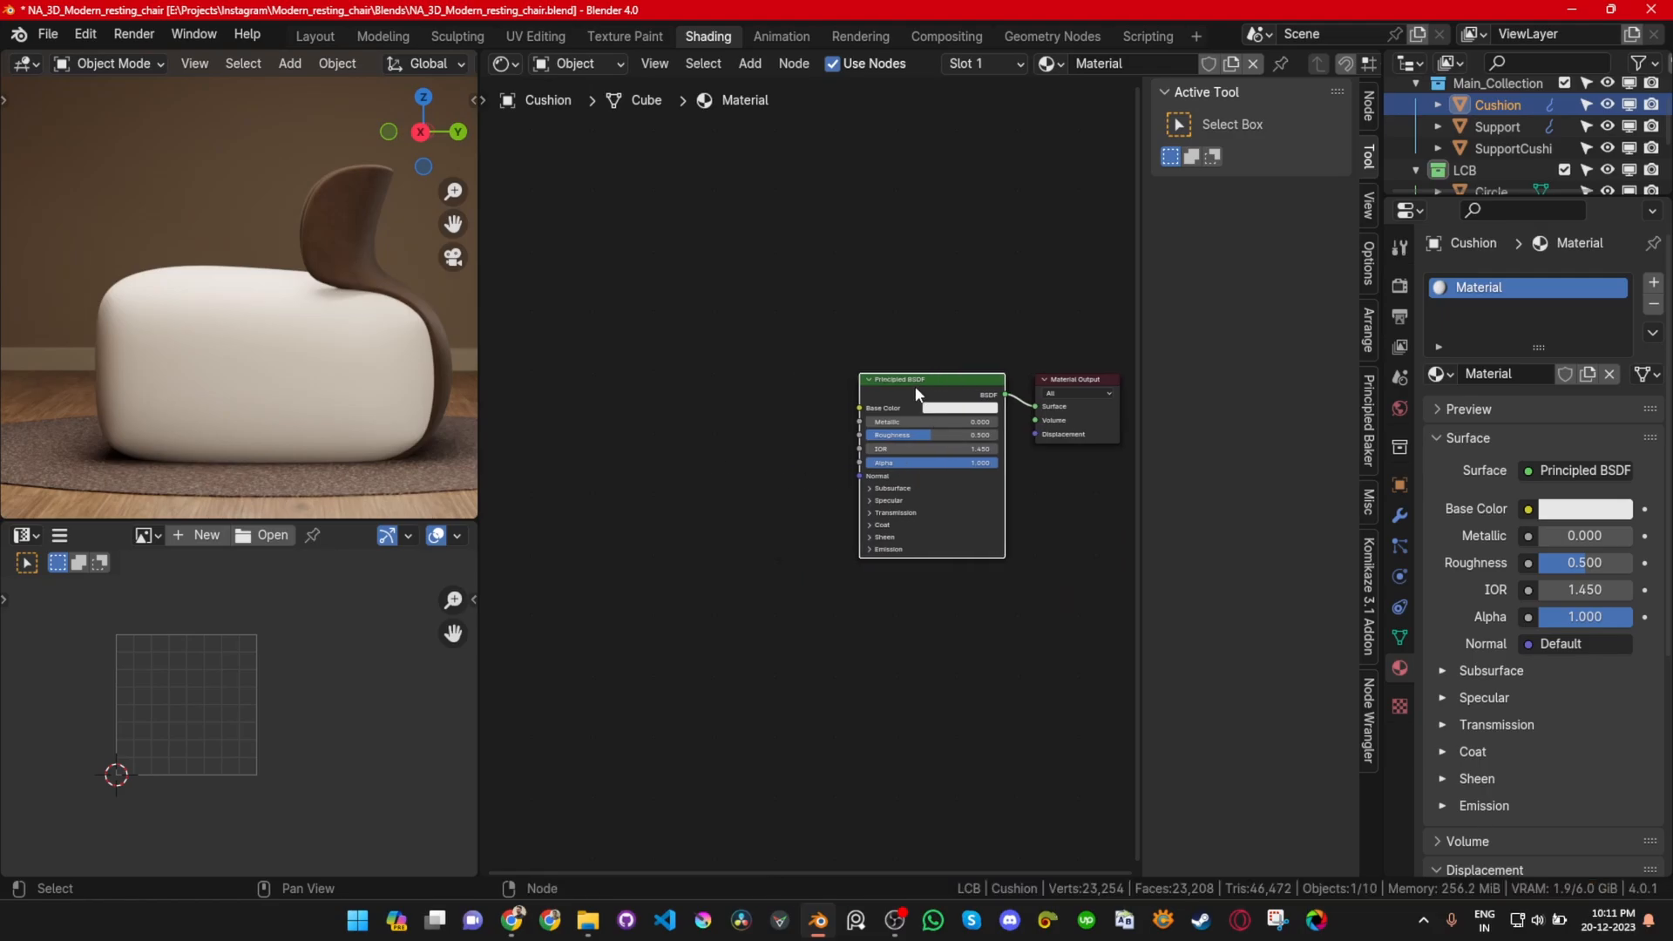
key("ctrl+t")
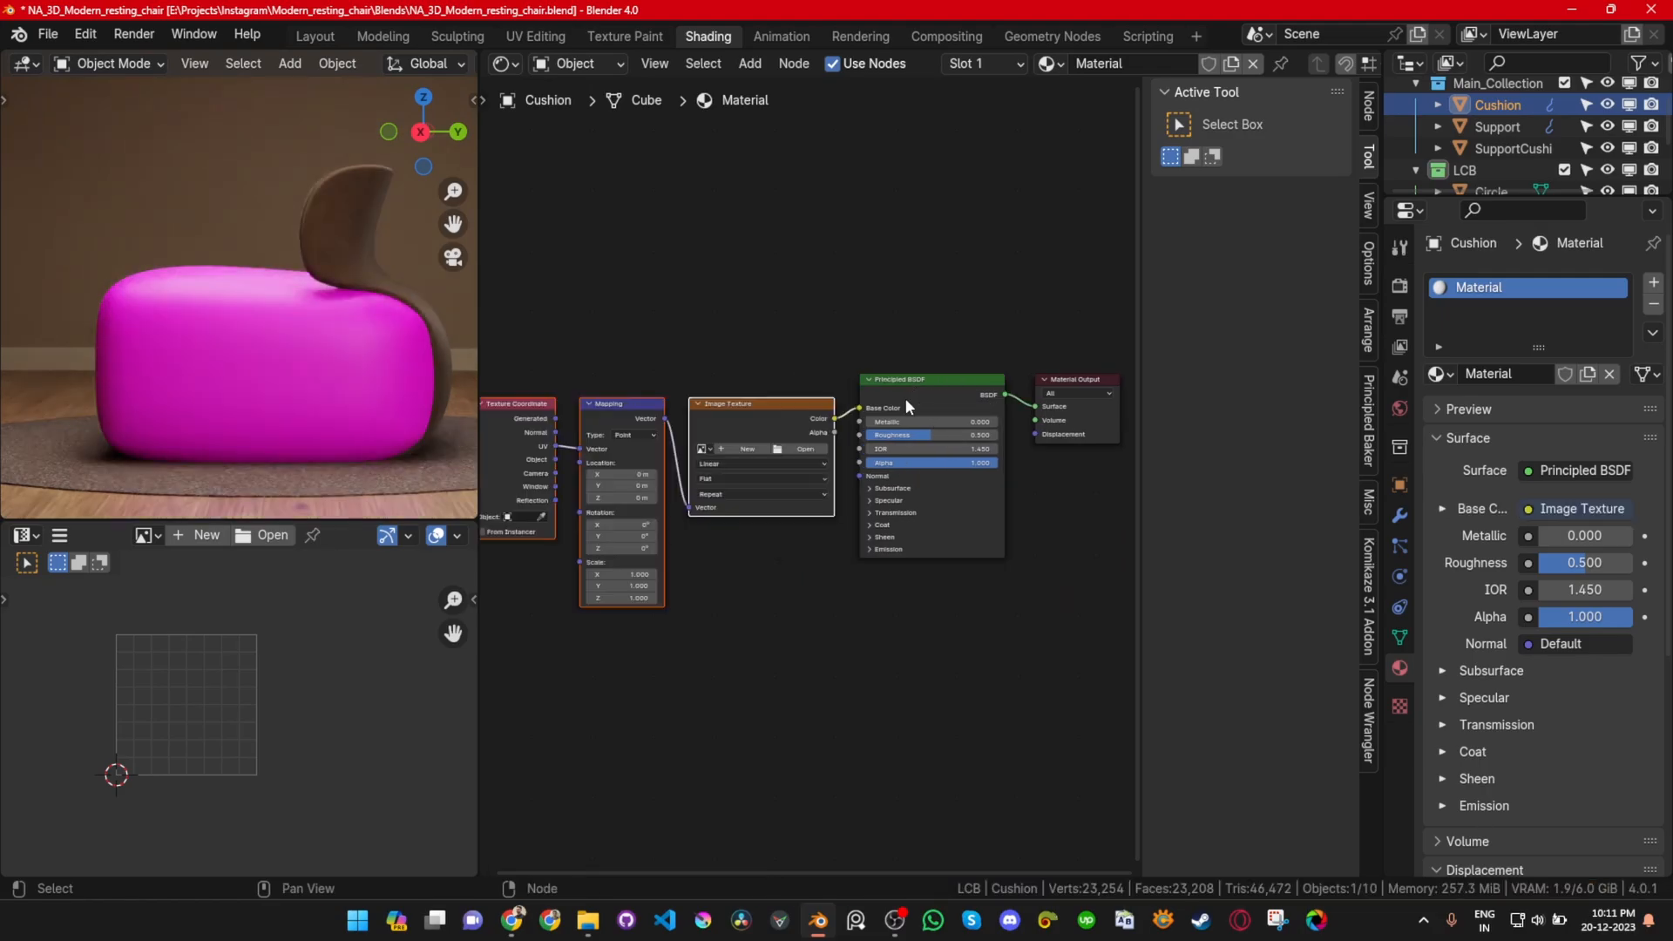
Step: Search the add-ons in the Preferences for "node" to check that Node Wrangler is enabled, and close the Preferences
left_click(48, 34)
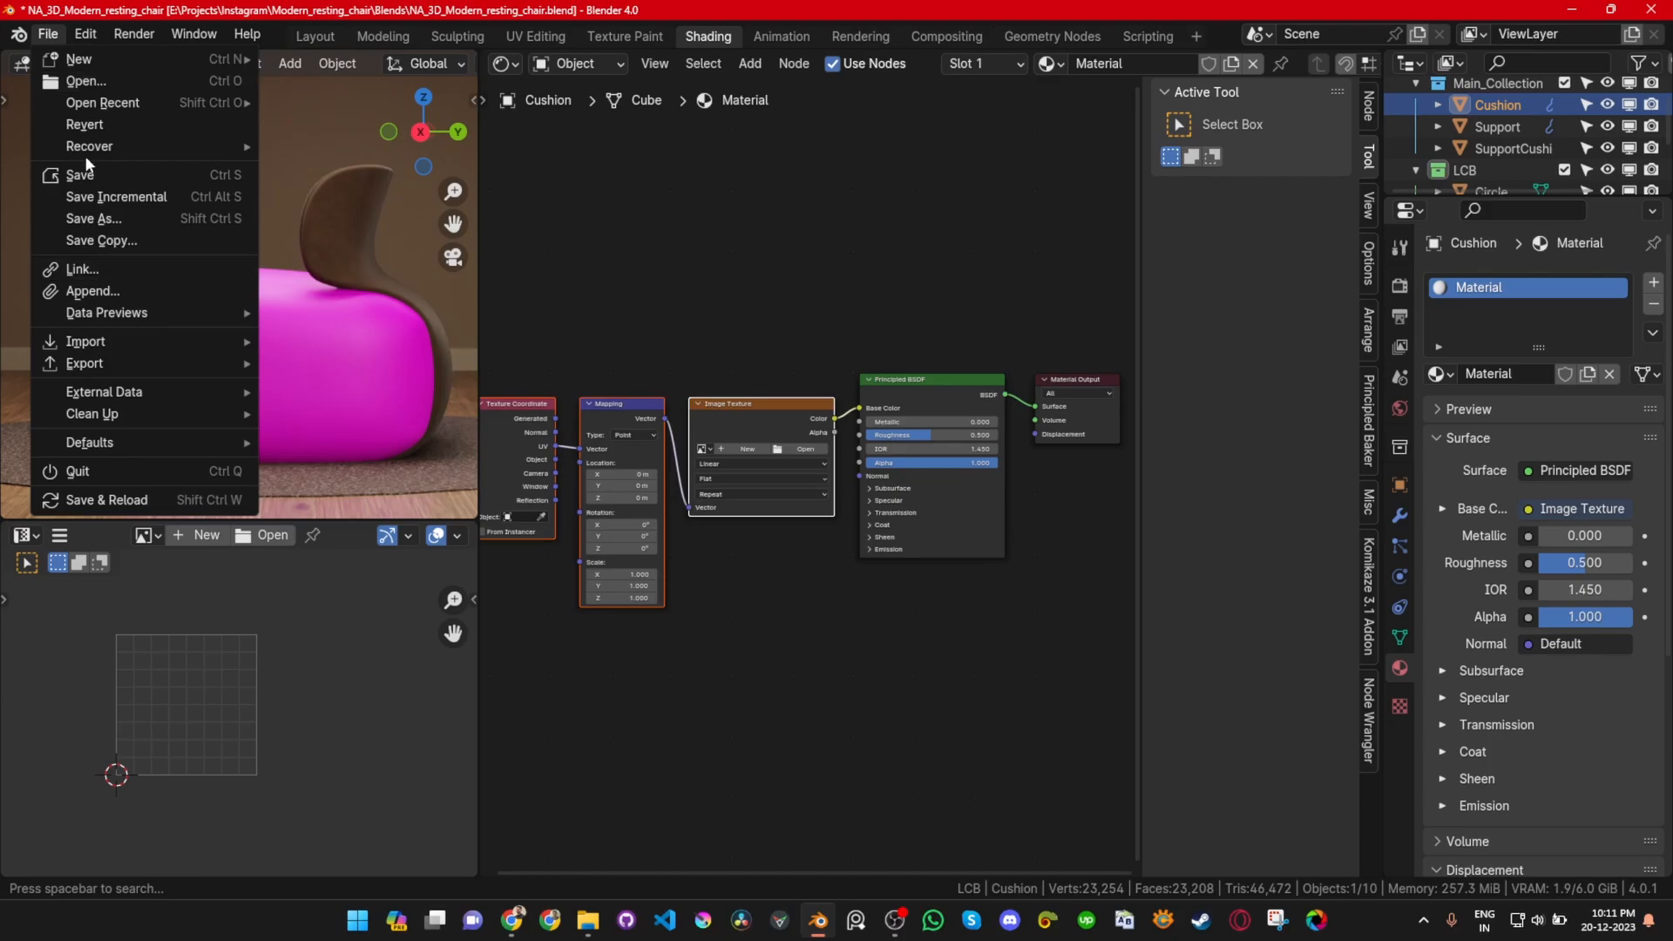
mouse_move(85, 150)
mouse_move(85, 34)
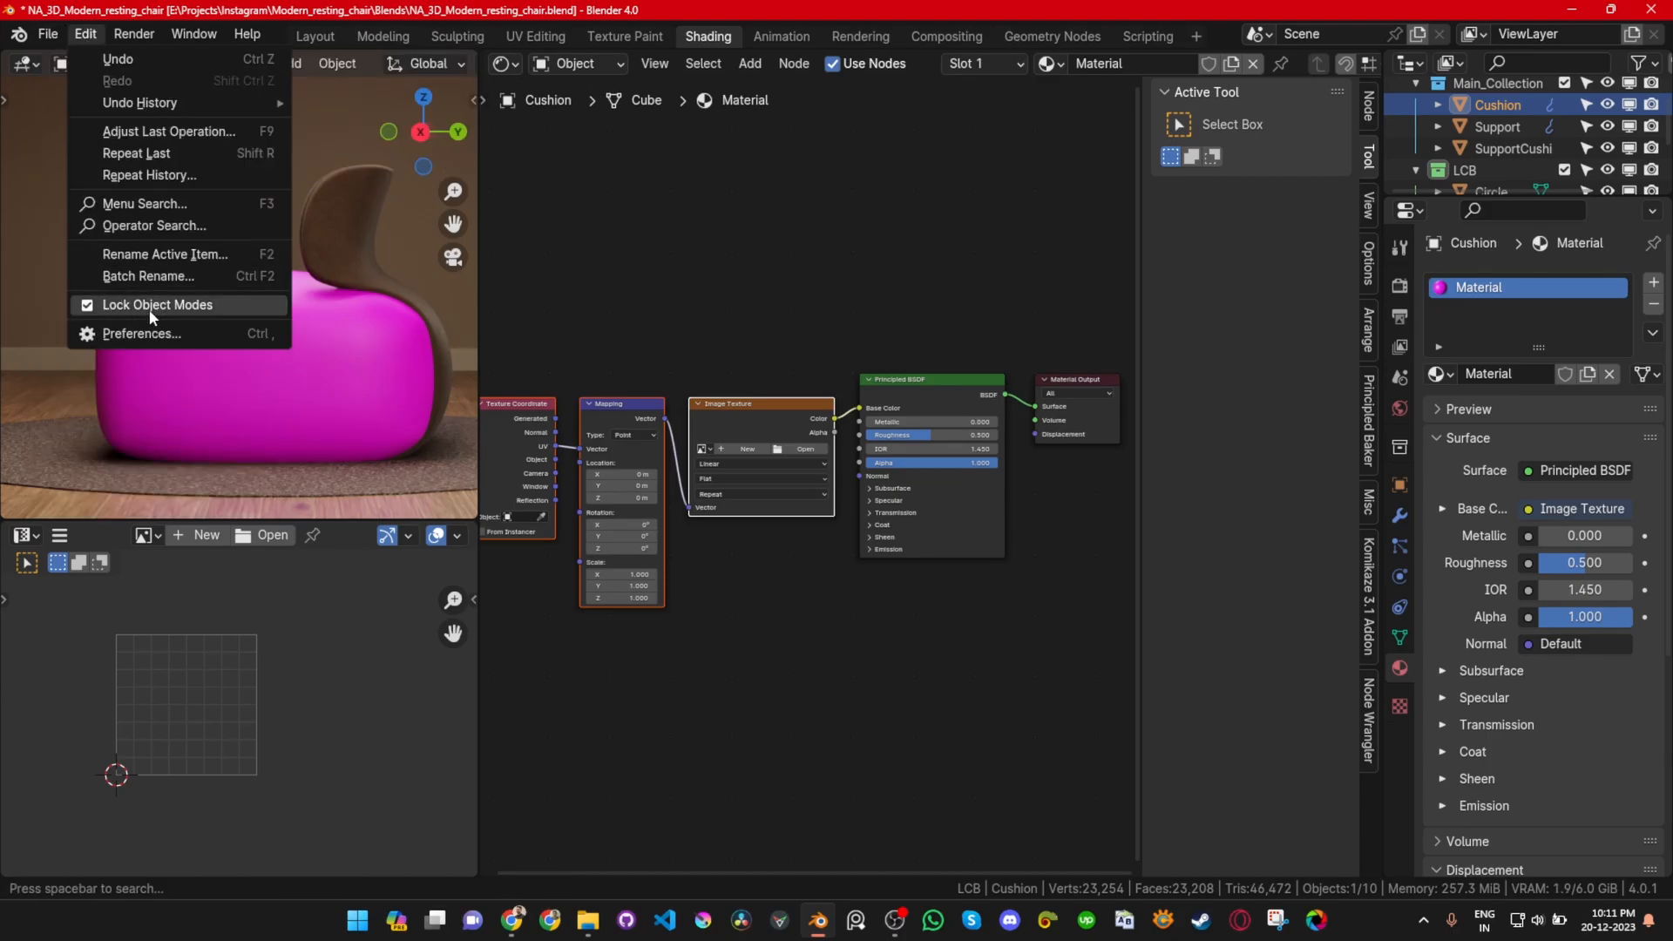
left_click(144, 334)
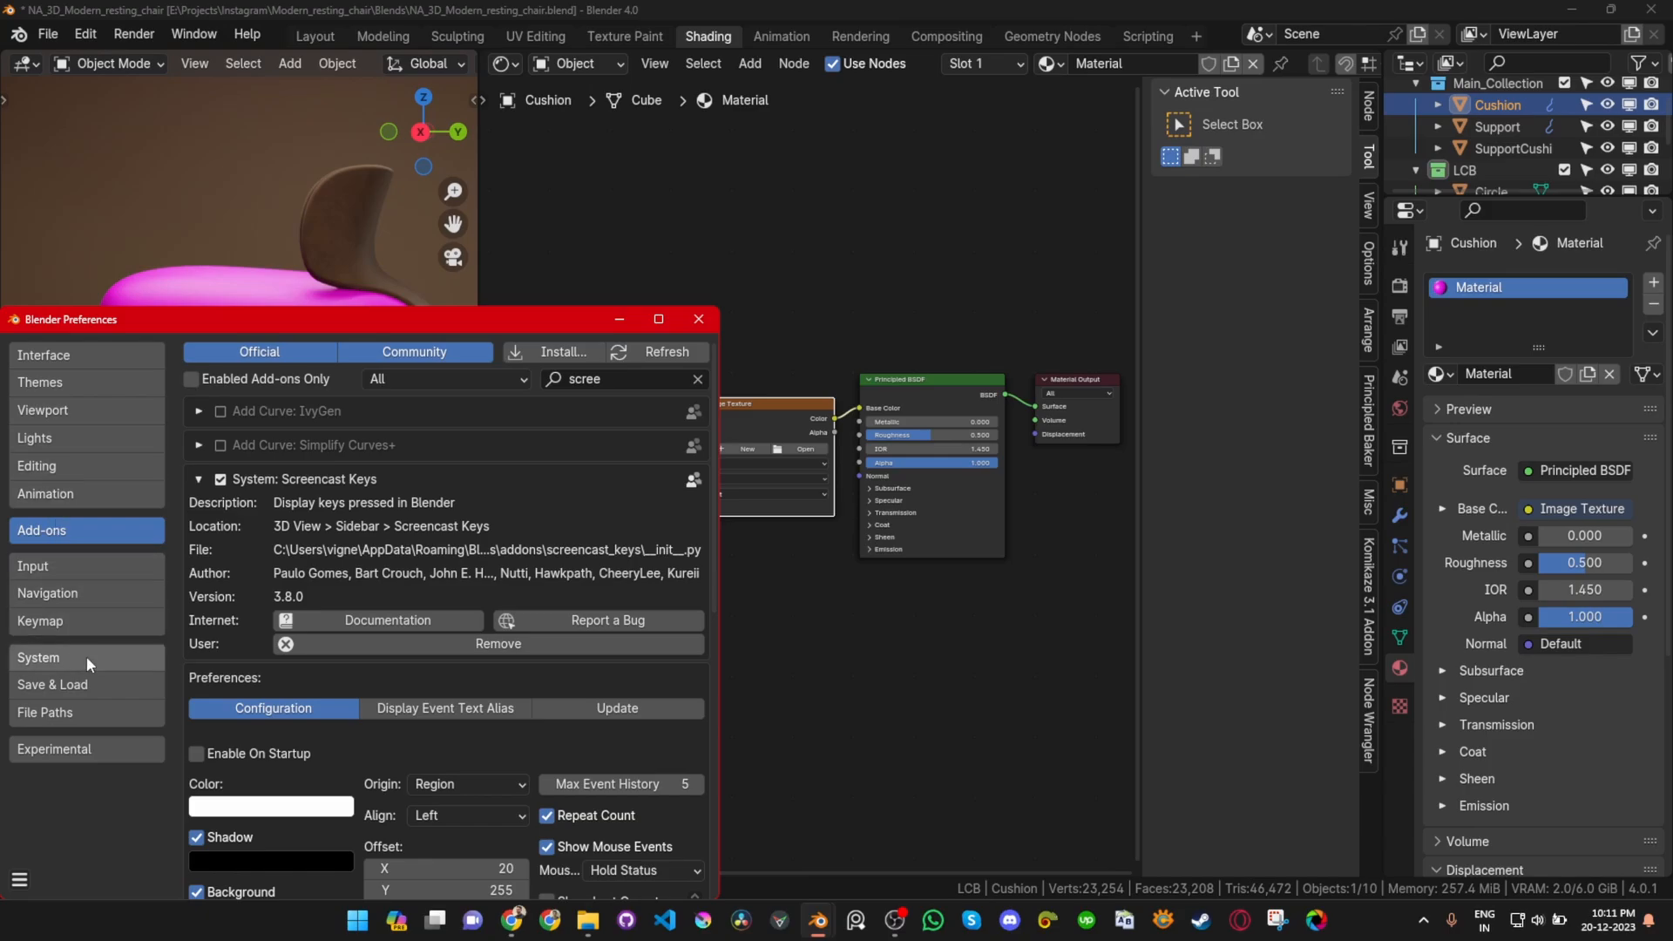
left_click(619, 380)
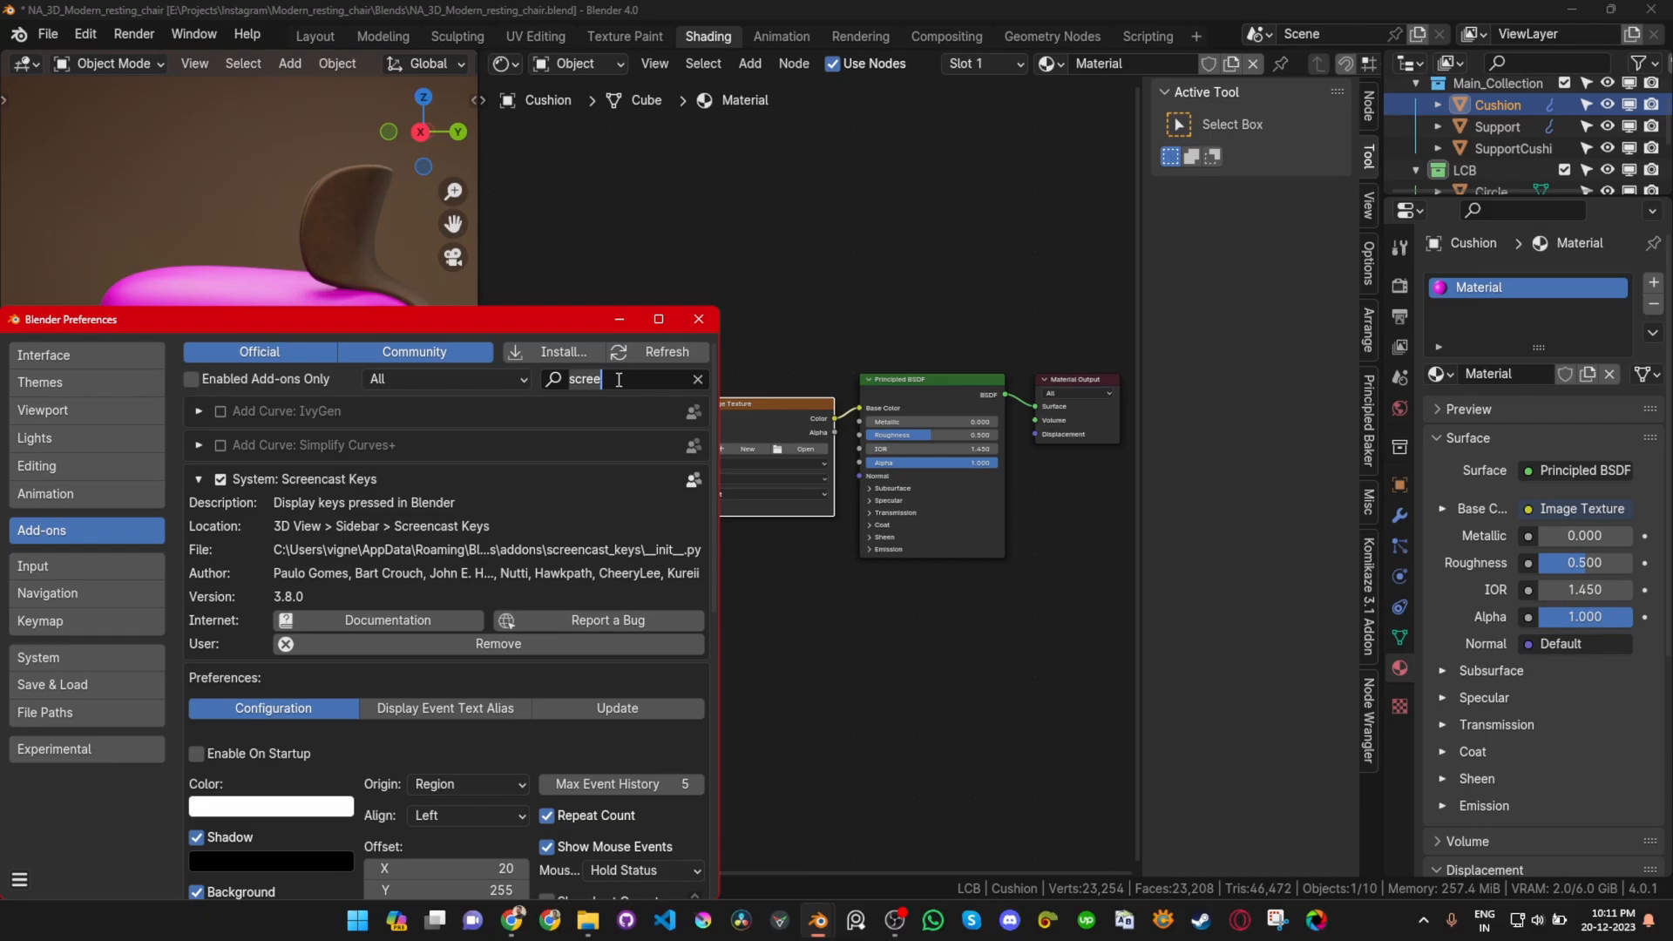
key("BackSpace")
key("BackSpace")
key("BackSpace")
key("BackSpace")
key("BackSpace")
type("node")
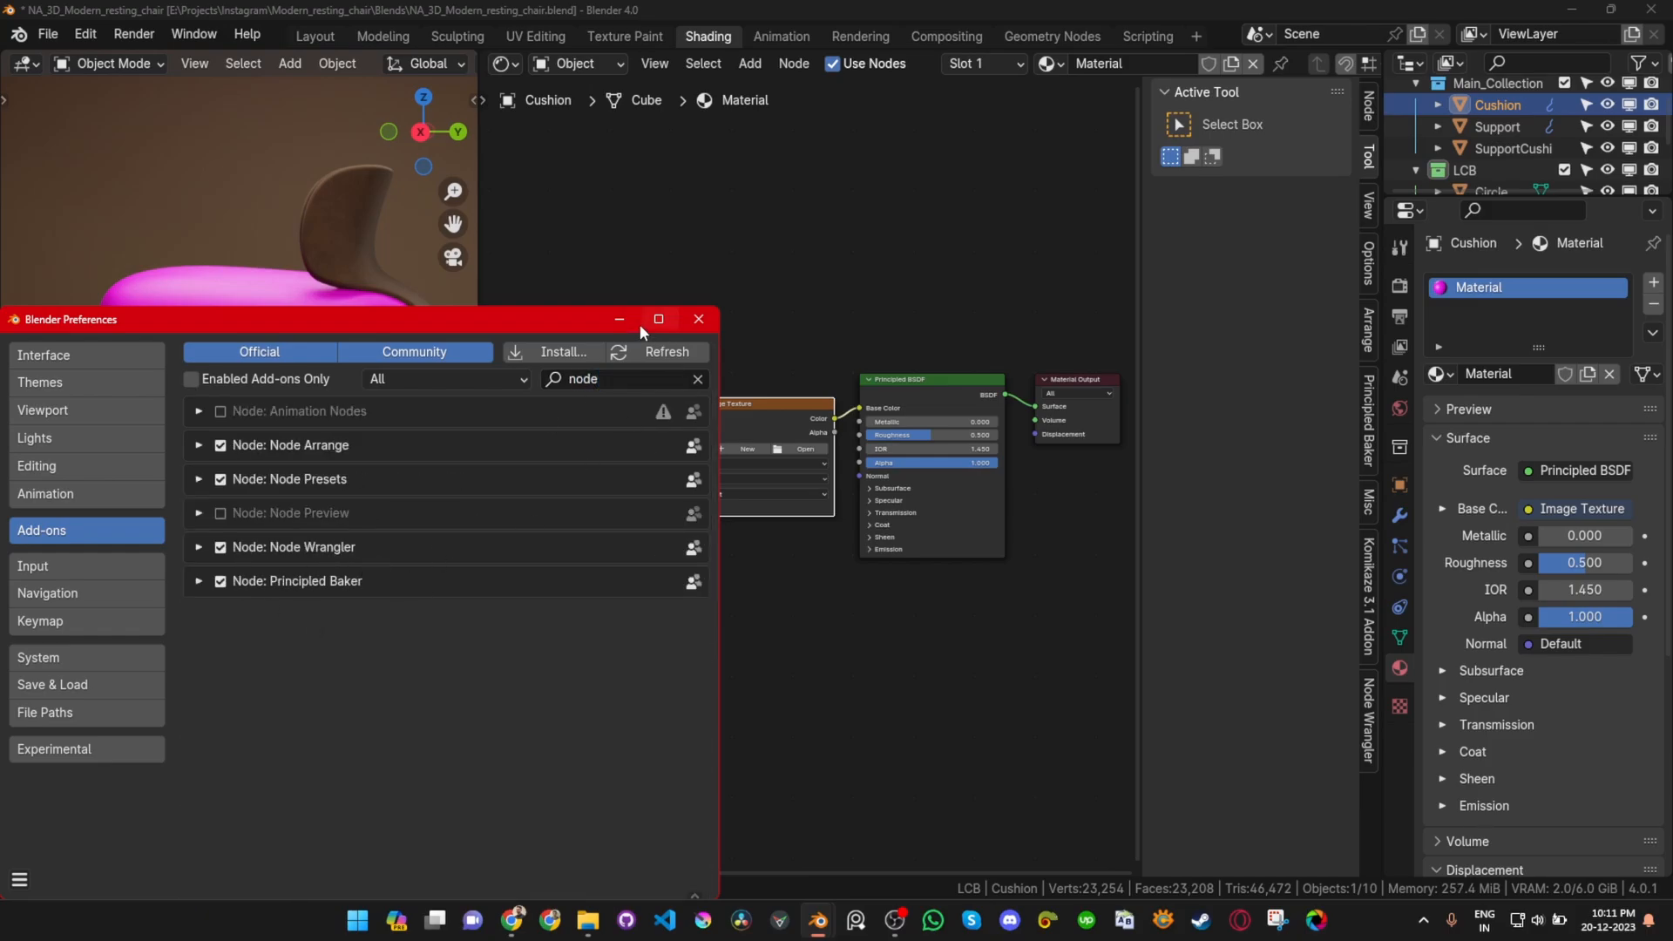
left_click(699, 315)
Step: Delete the Image Texture node from the new material, keeping only the Texture Coordinate and Mapping nodes before the shader
scroll(730, 448, "up", 3)
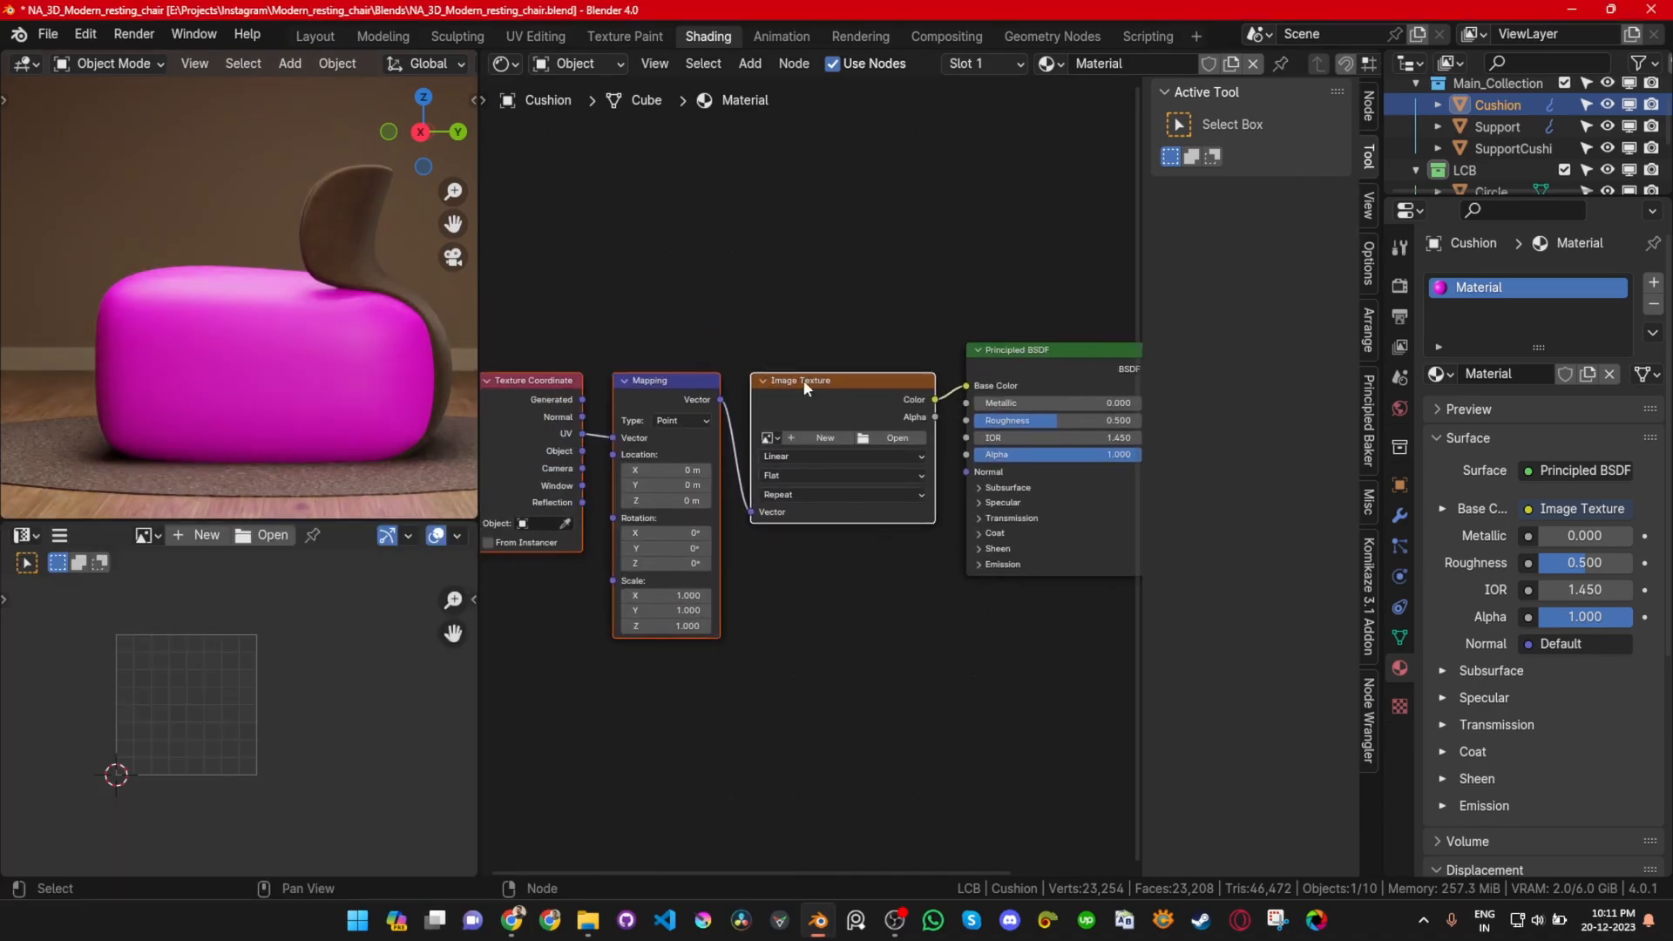
scroll(897, 396, "down", 1)
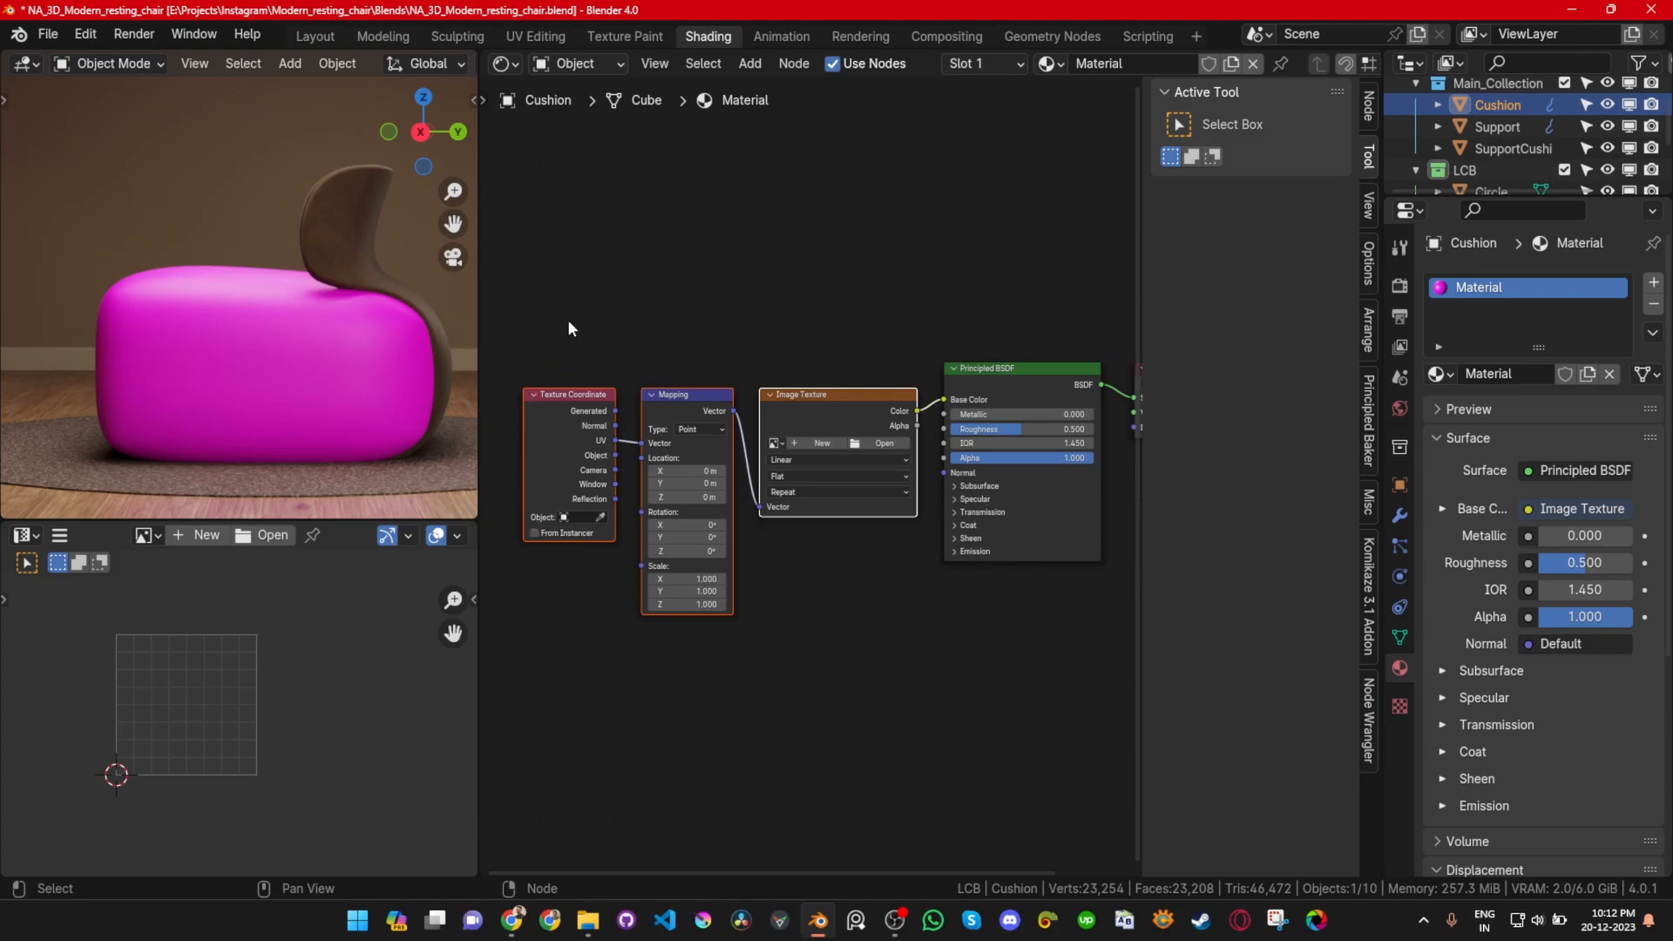
left_click(822, 394)
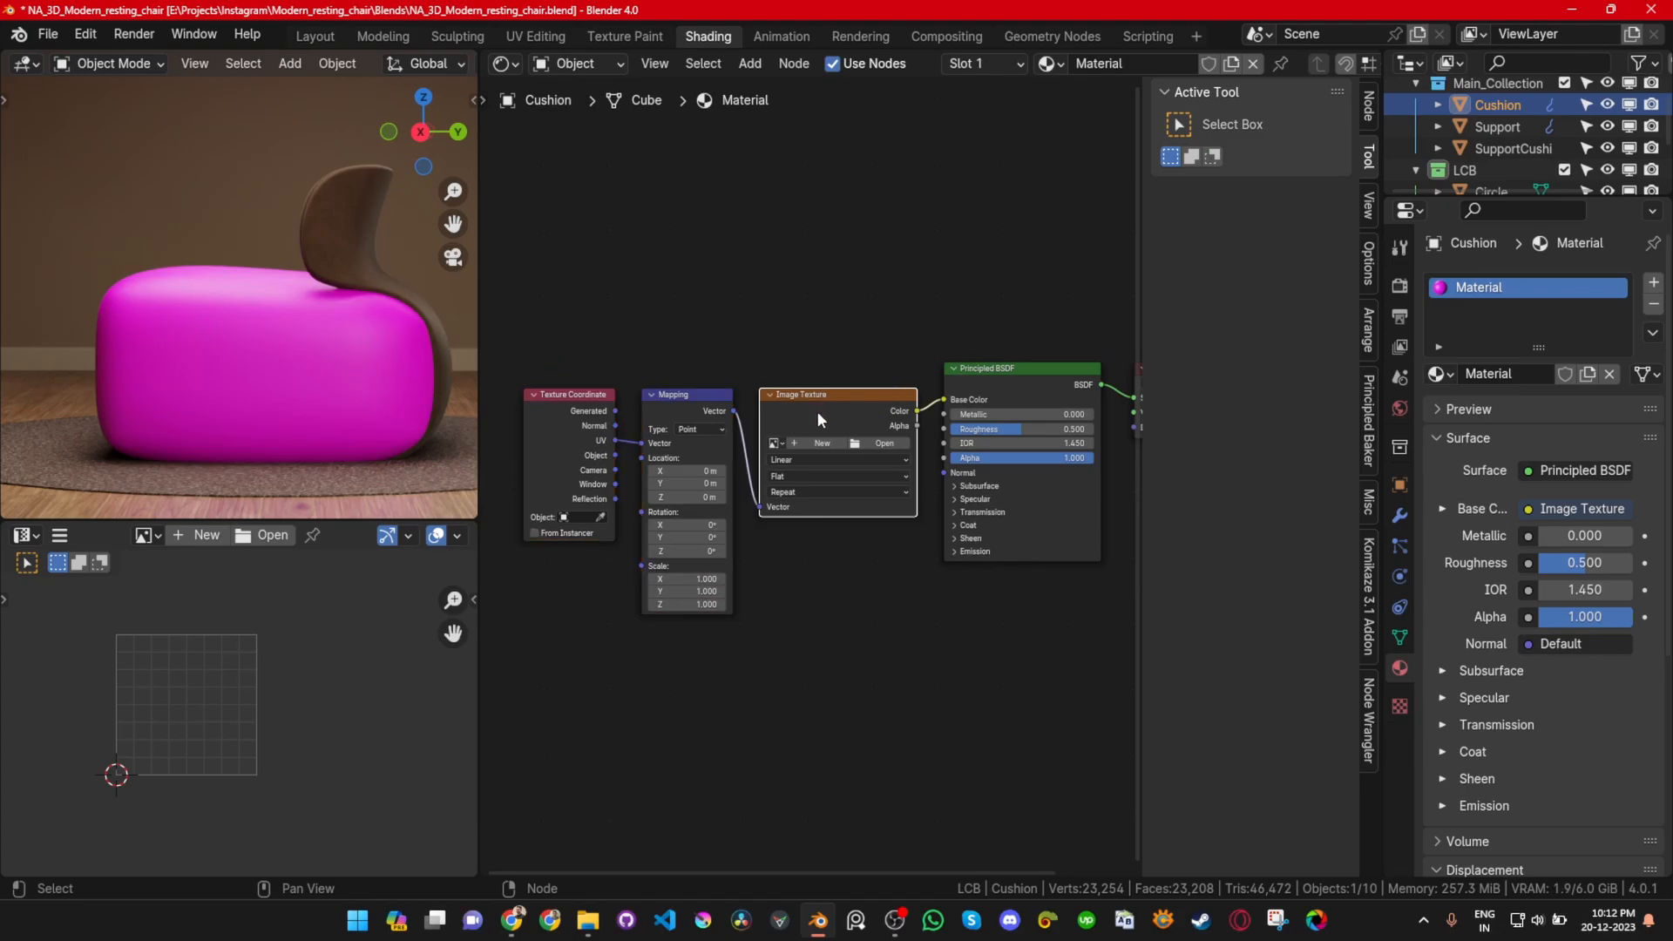
key("x")
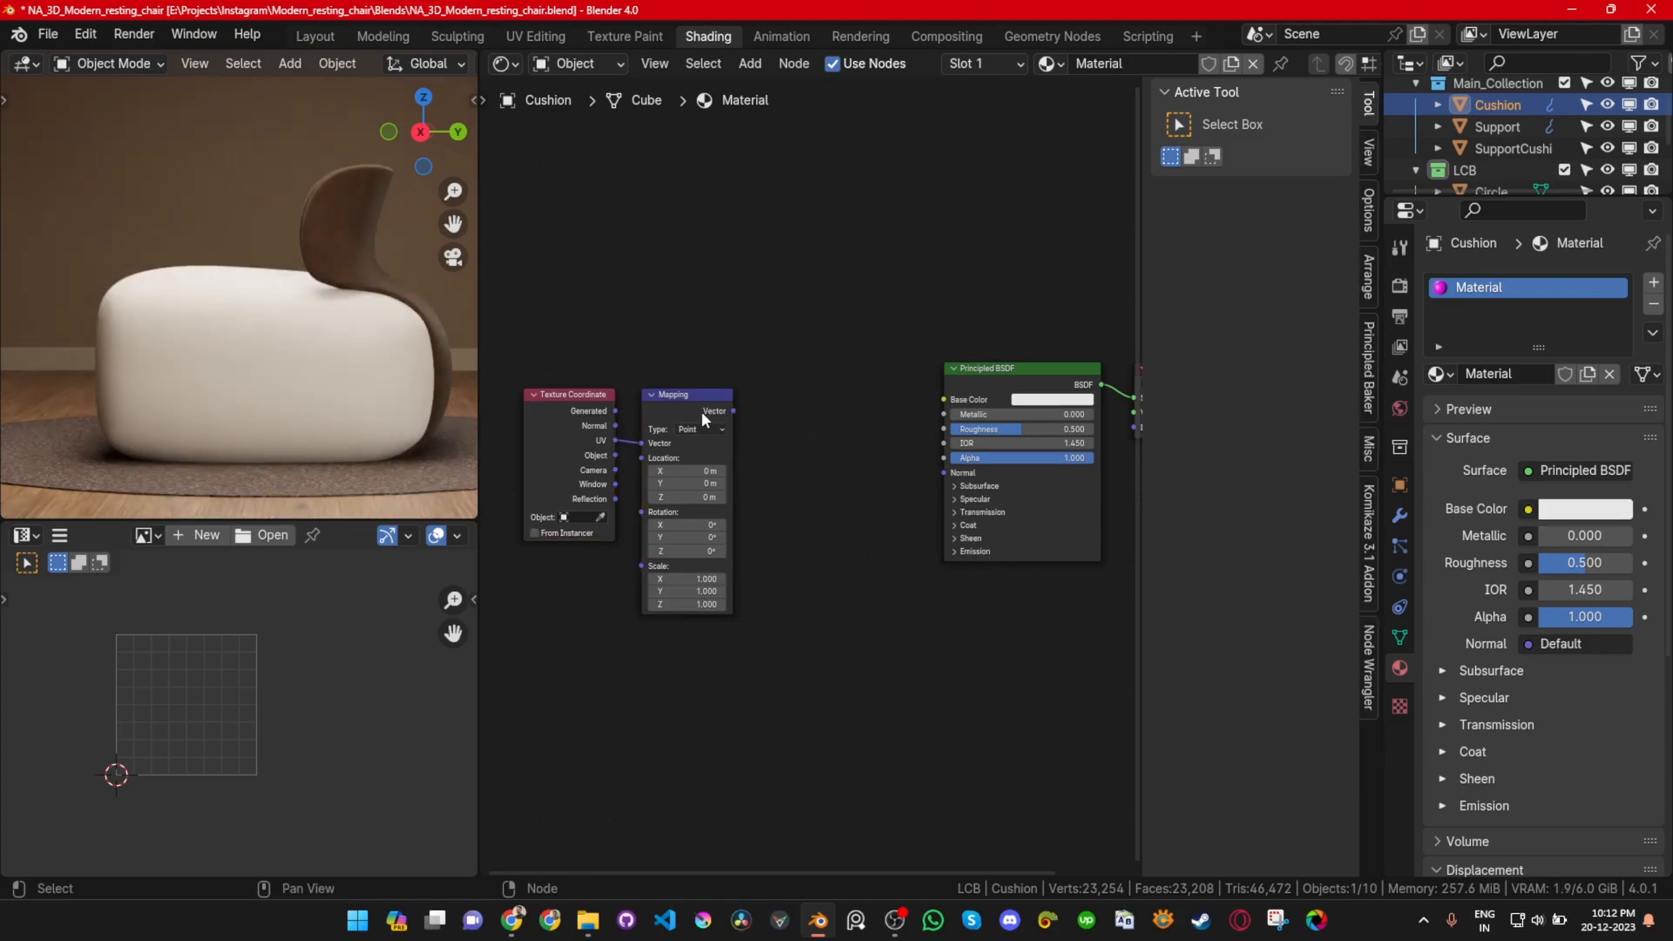
mouse_move(652, 399)
left_mouse_down()
mouse_move(628, 349)
mouse_move(653, 382)
left_mouse_up()
right_click(653, 381)
left_click_drag(560, 440, 541, 493)
right_click(540, 493)
mouse_move(694, 401)
left_mouse_down()
mouse_move(733, 352)
mouse_move(722, 446)
mouse_move(653, 401)
mouse_move(680, 392)
left_mouse_up()
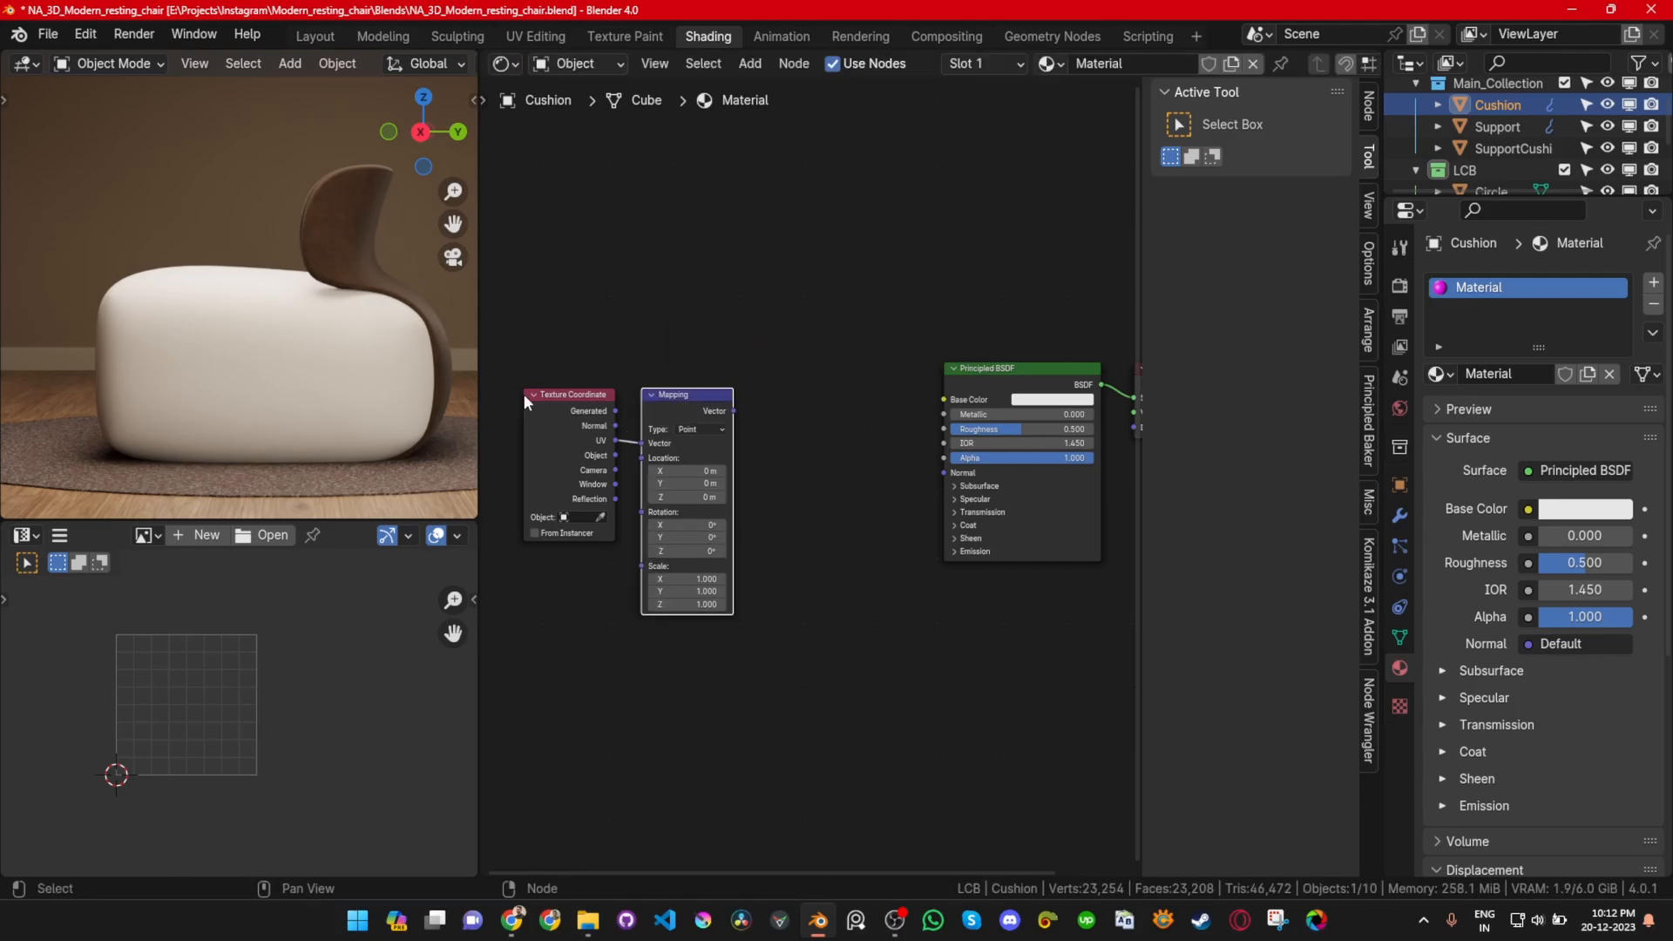
Step: Enter Edit Mode on the cushion and frame its whole UV layout in the UV editor
key("Tab")
key("Home")
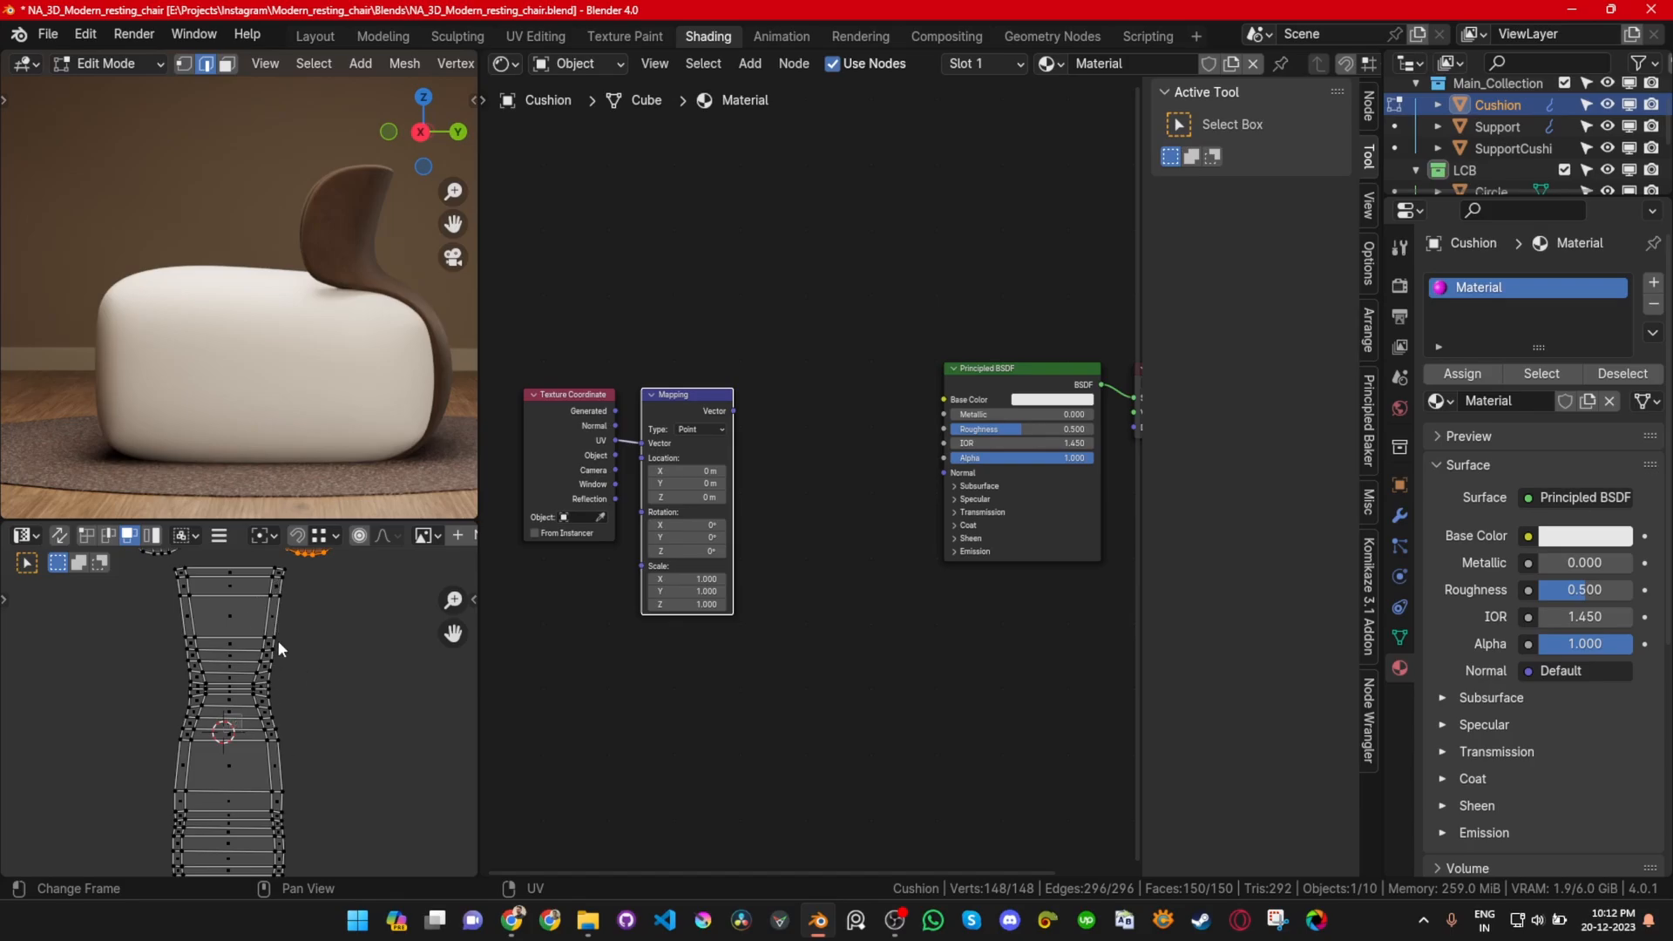
key("Tab")
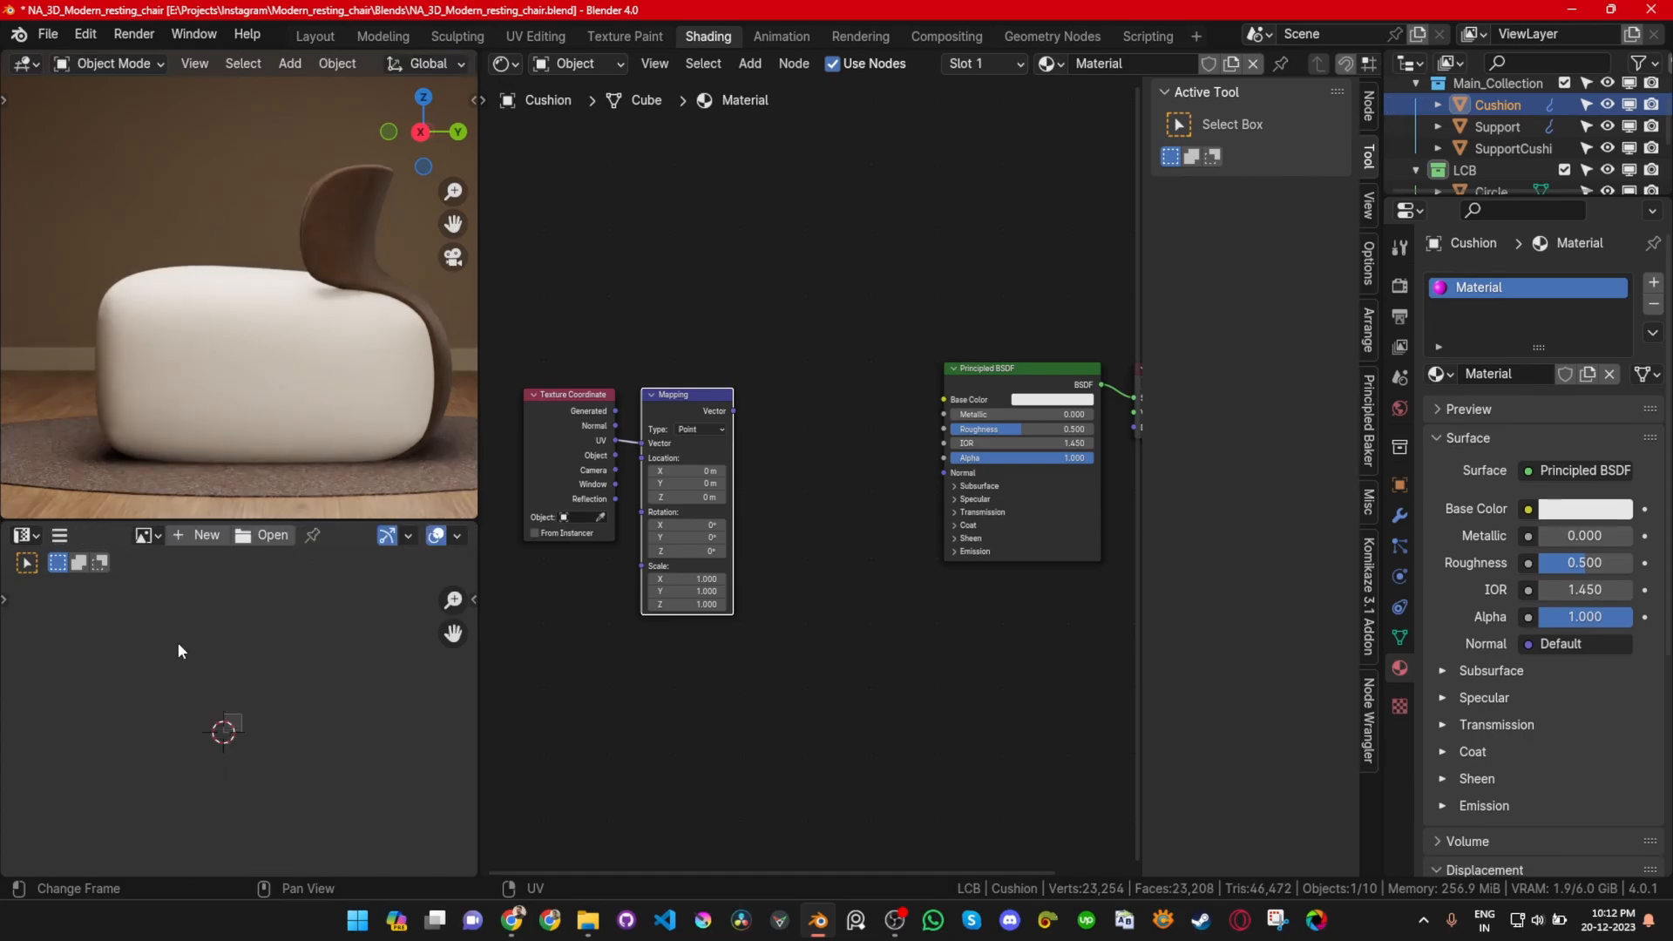
key("Tab")
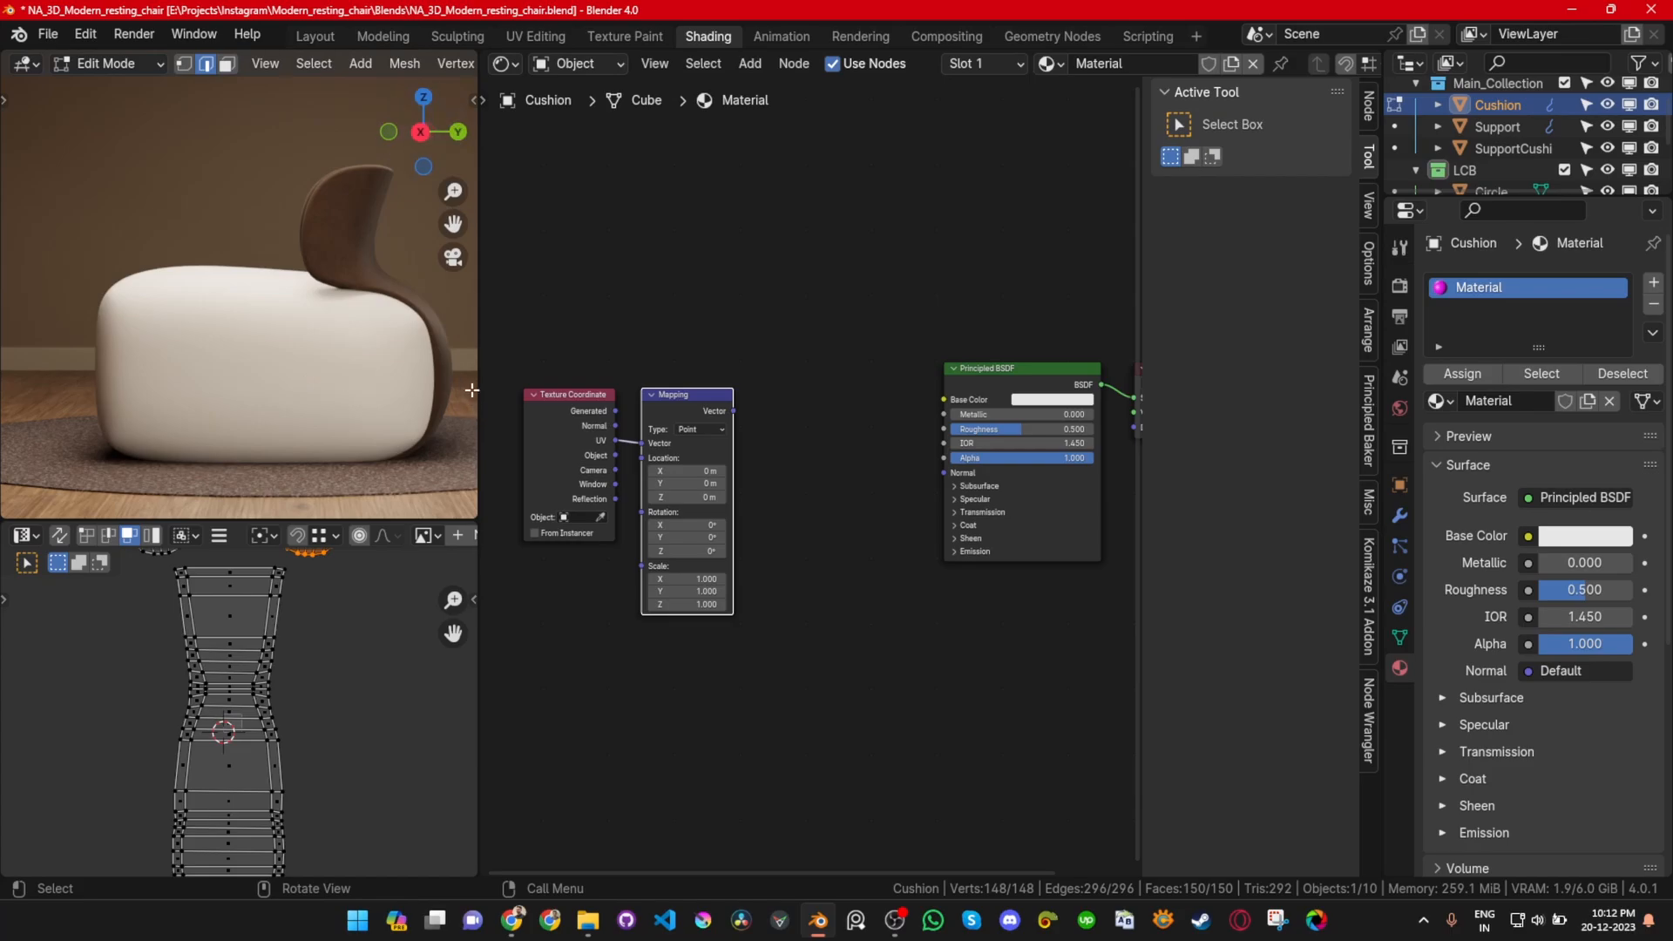
Step: Check the cushion's UV layout once more in Edit Mode and return to Object Mode
key("Tab")
scroll(713, 580, "up", 2)
middle_click_drag(655, 386, 821, 351)
left_click_drag(808, 347, 886, 309)
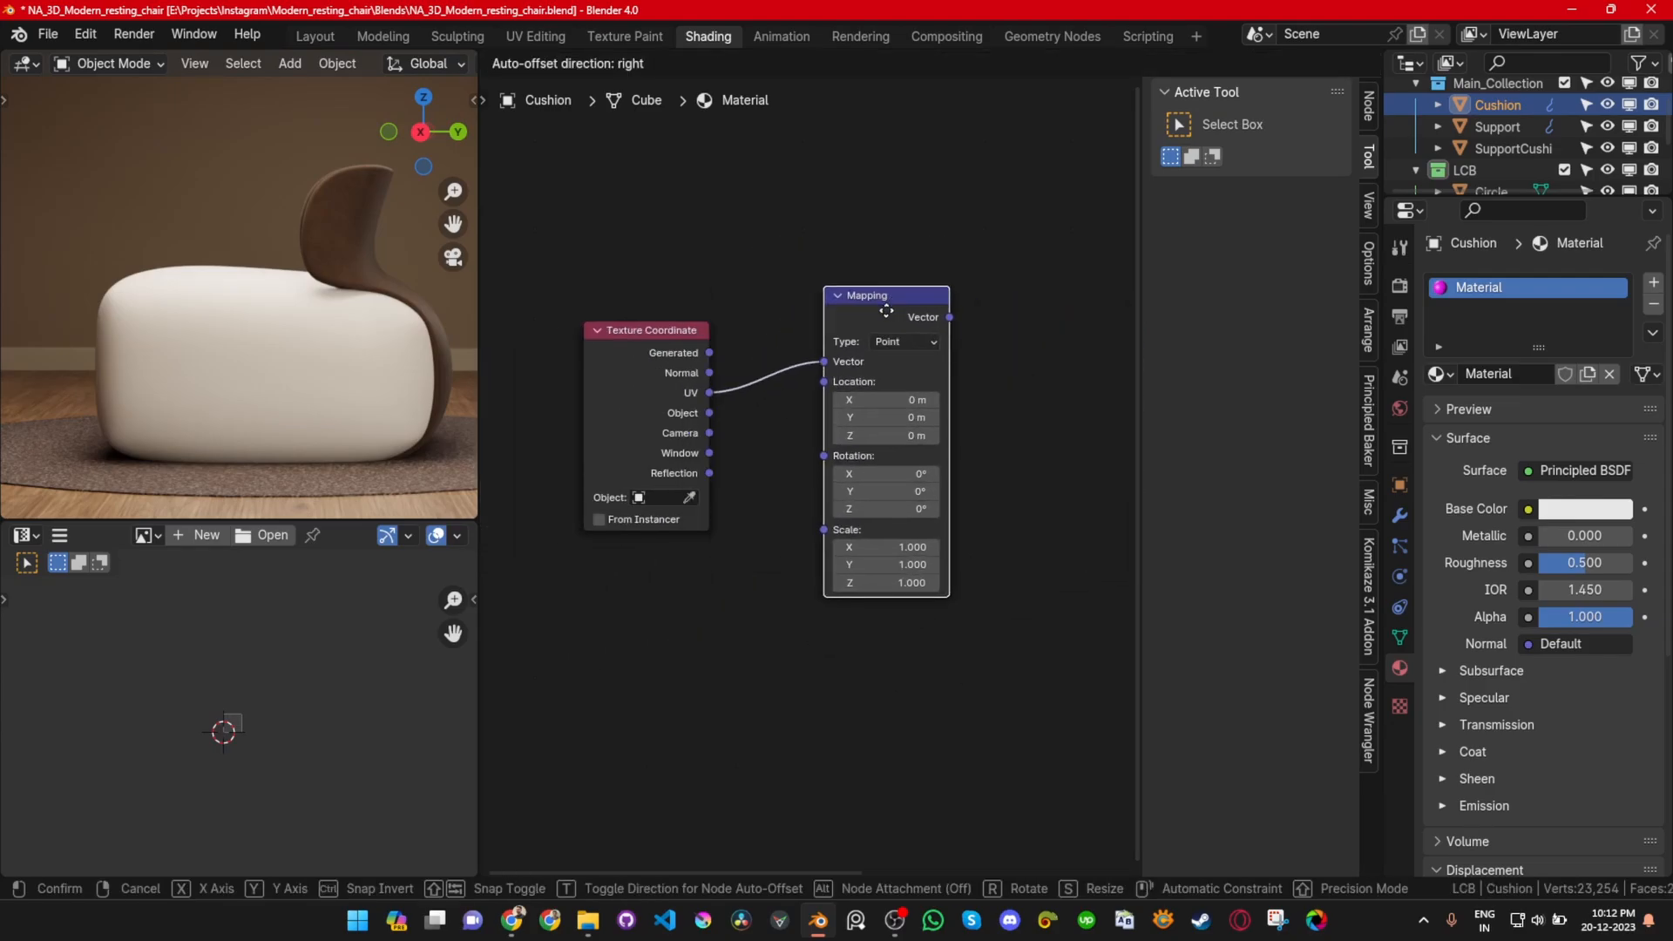
right_click(889, 318)
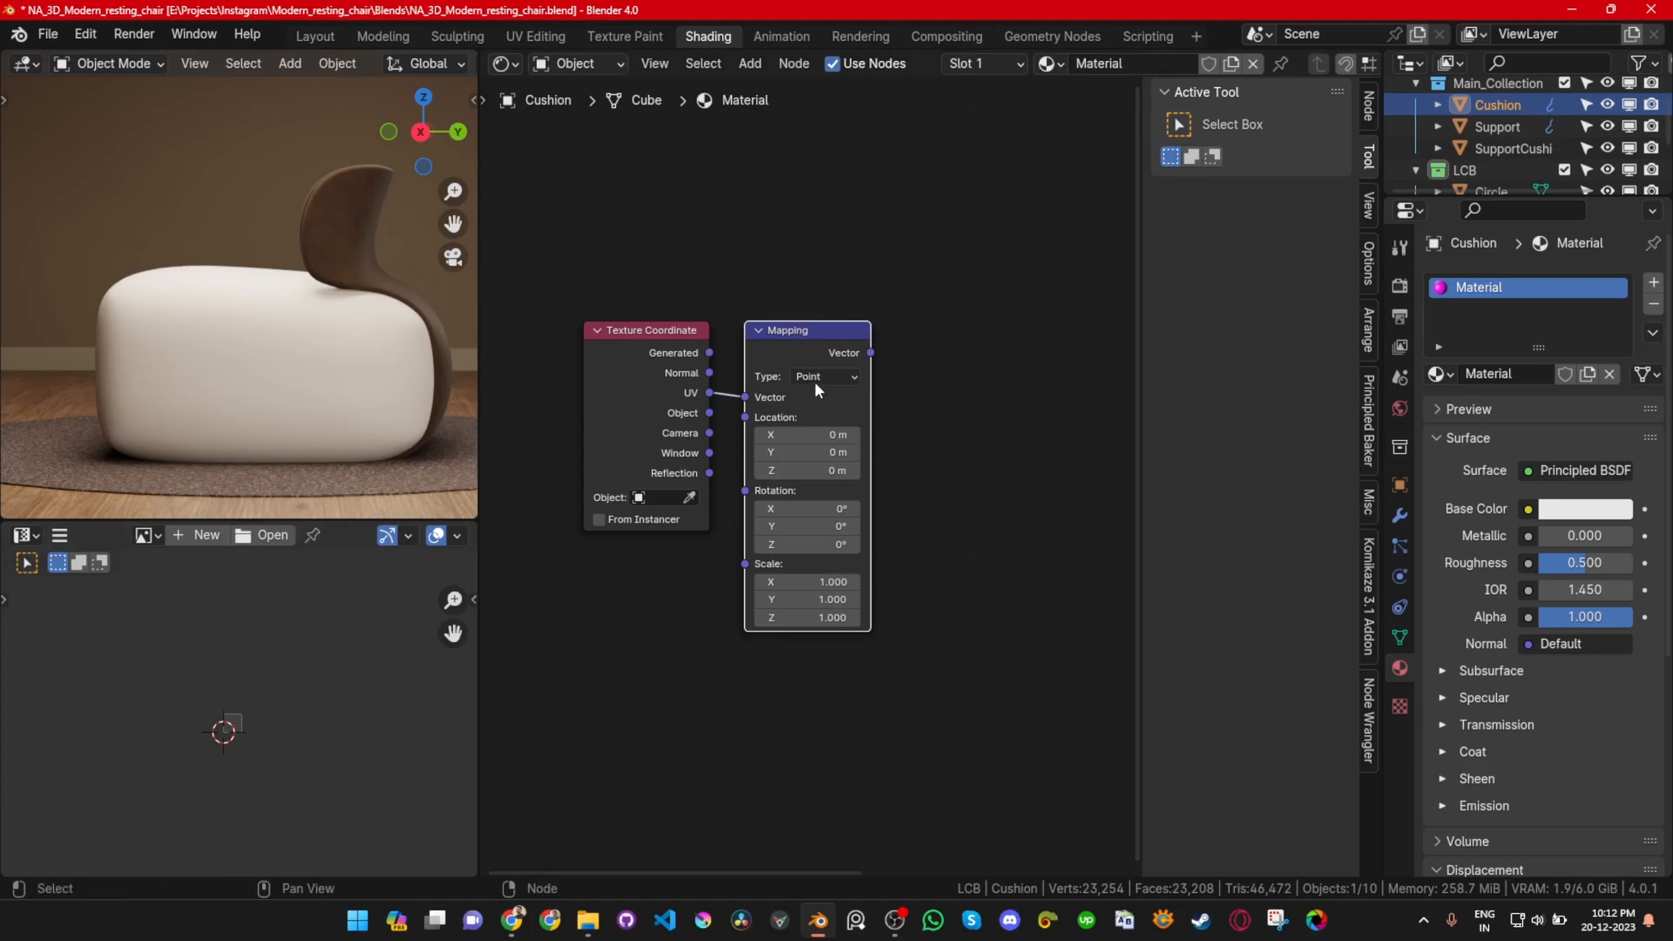
middle_click_drag(877, 363, 740, 388)
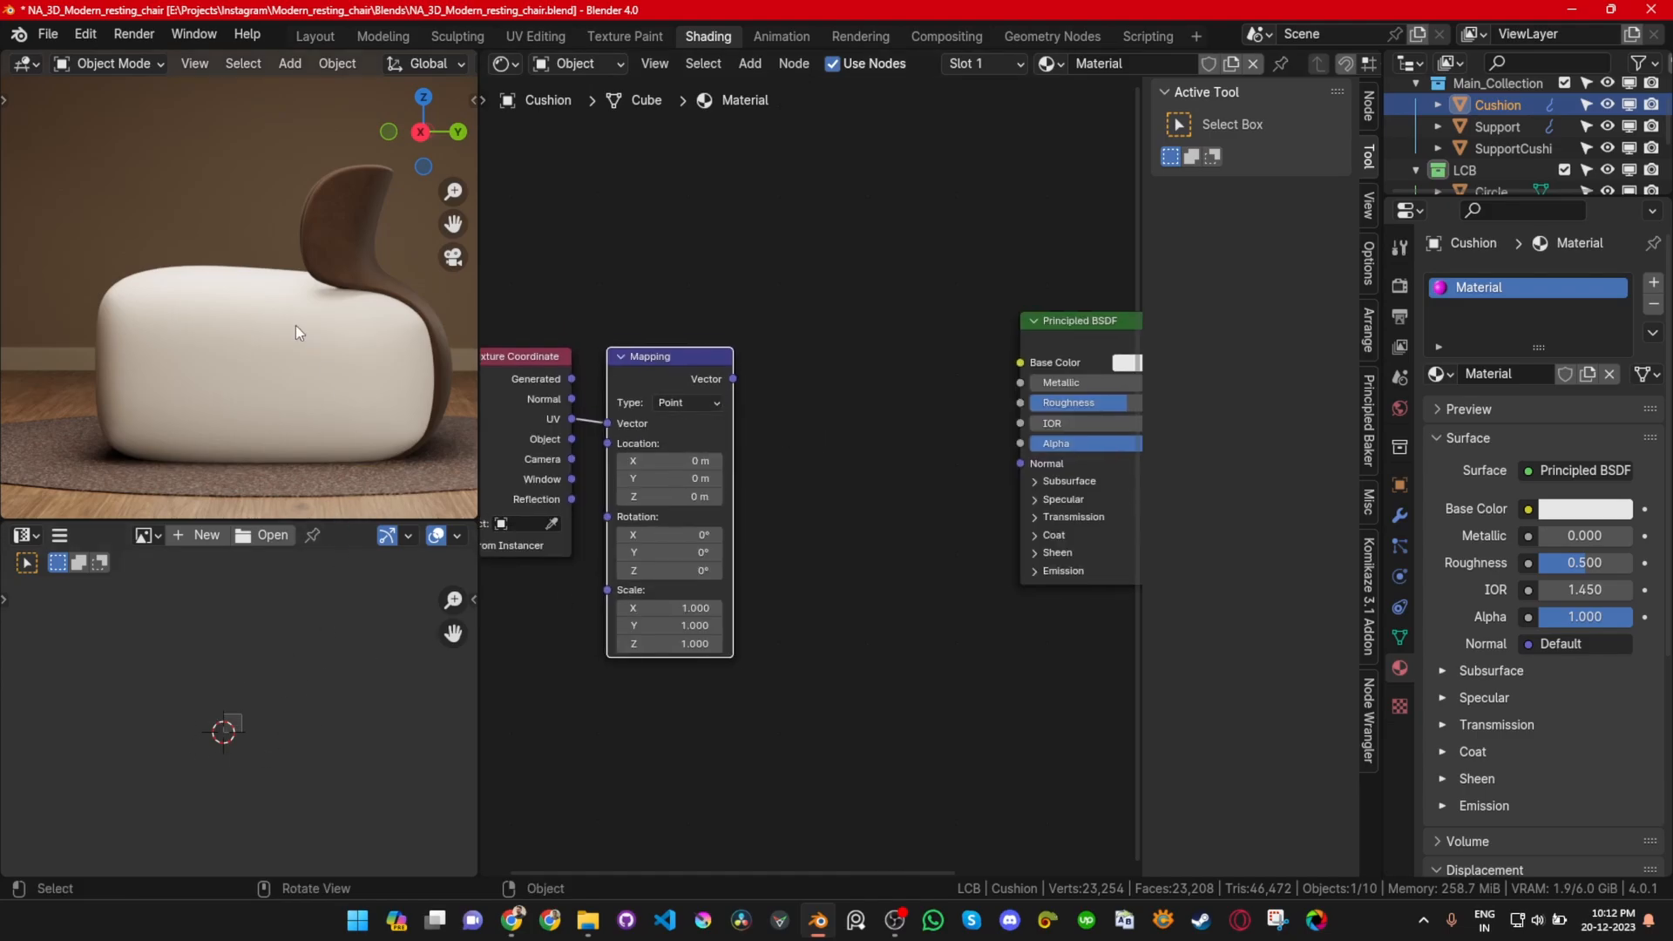
key("Tab")
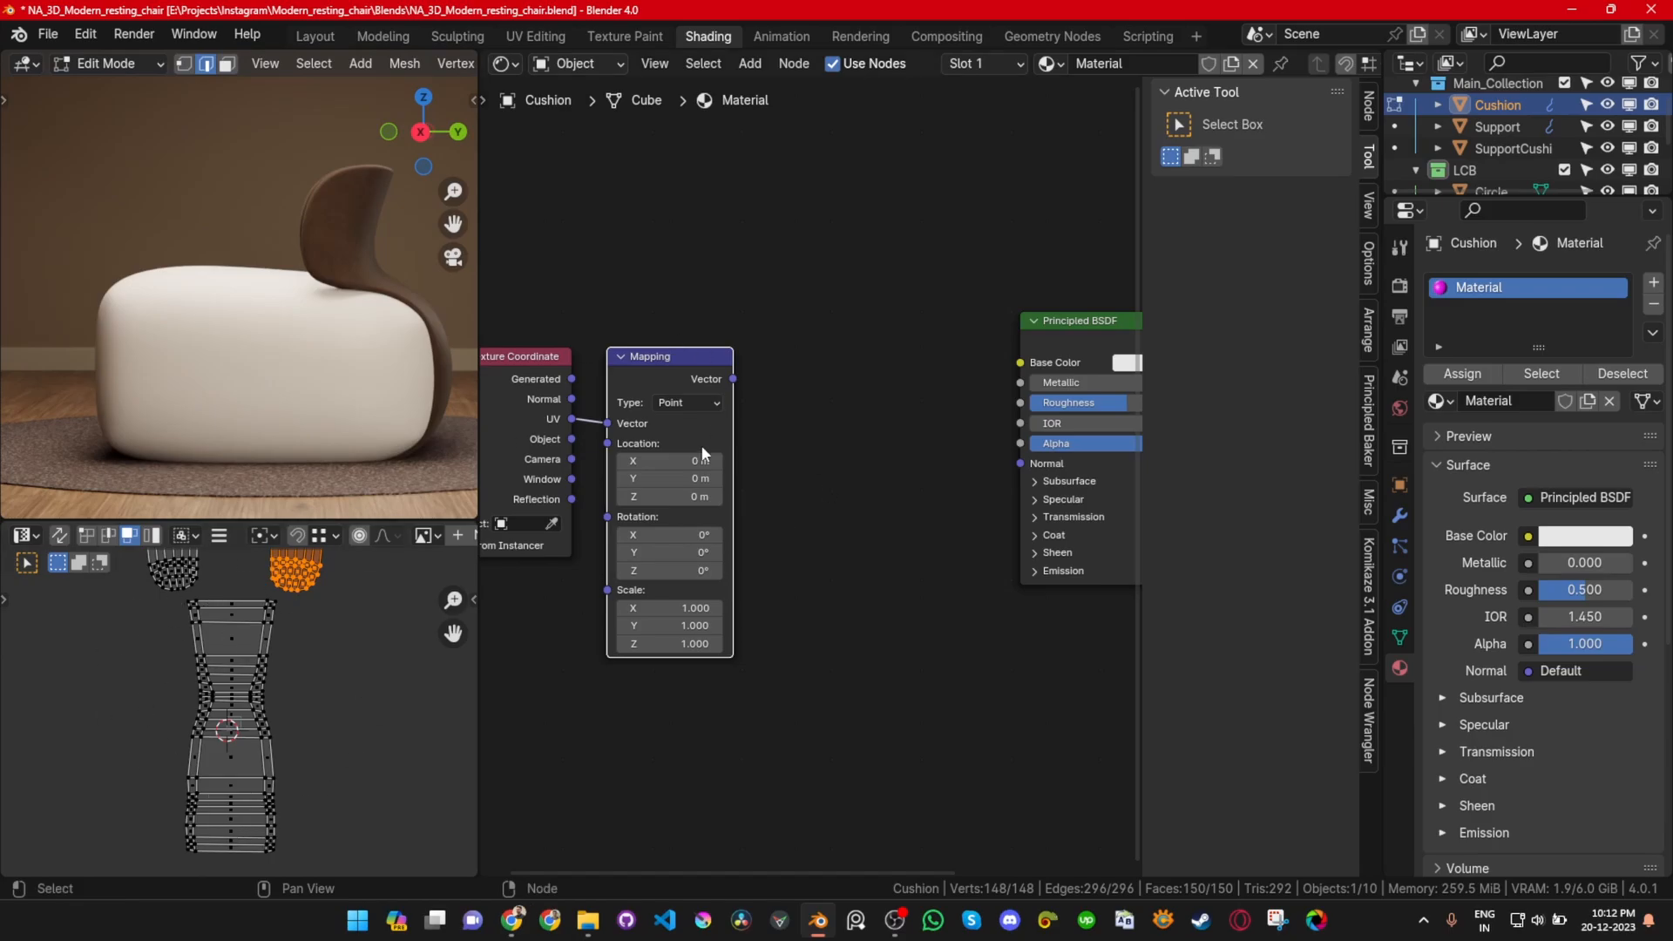
key("Tab")
Step: Add a Voronoi Texture fed by the Mapping node's Vector output and preview its Distance output on the cushion
middle_click_drag(922, 434, 871, 468)
left_click_drag(681, 413, 768, 292)
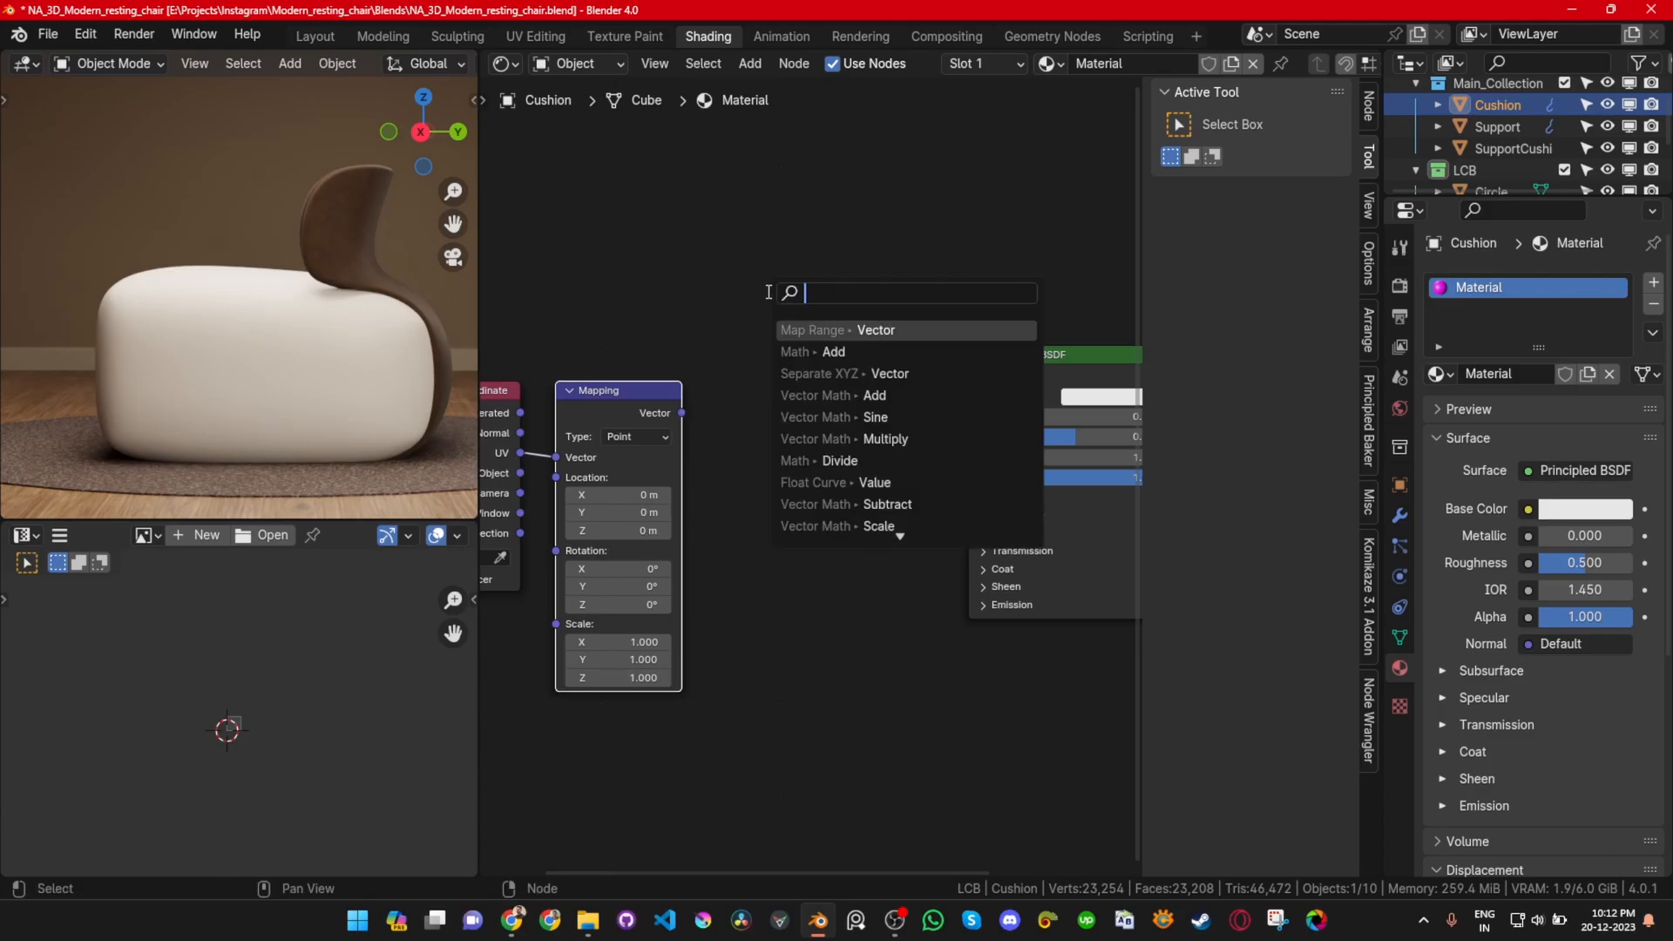
type("vor")
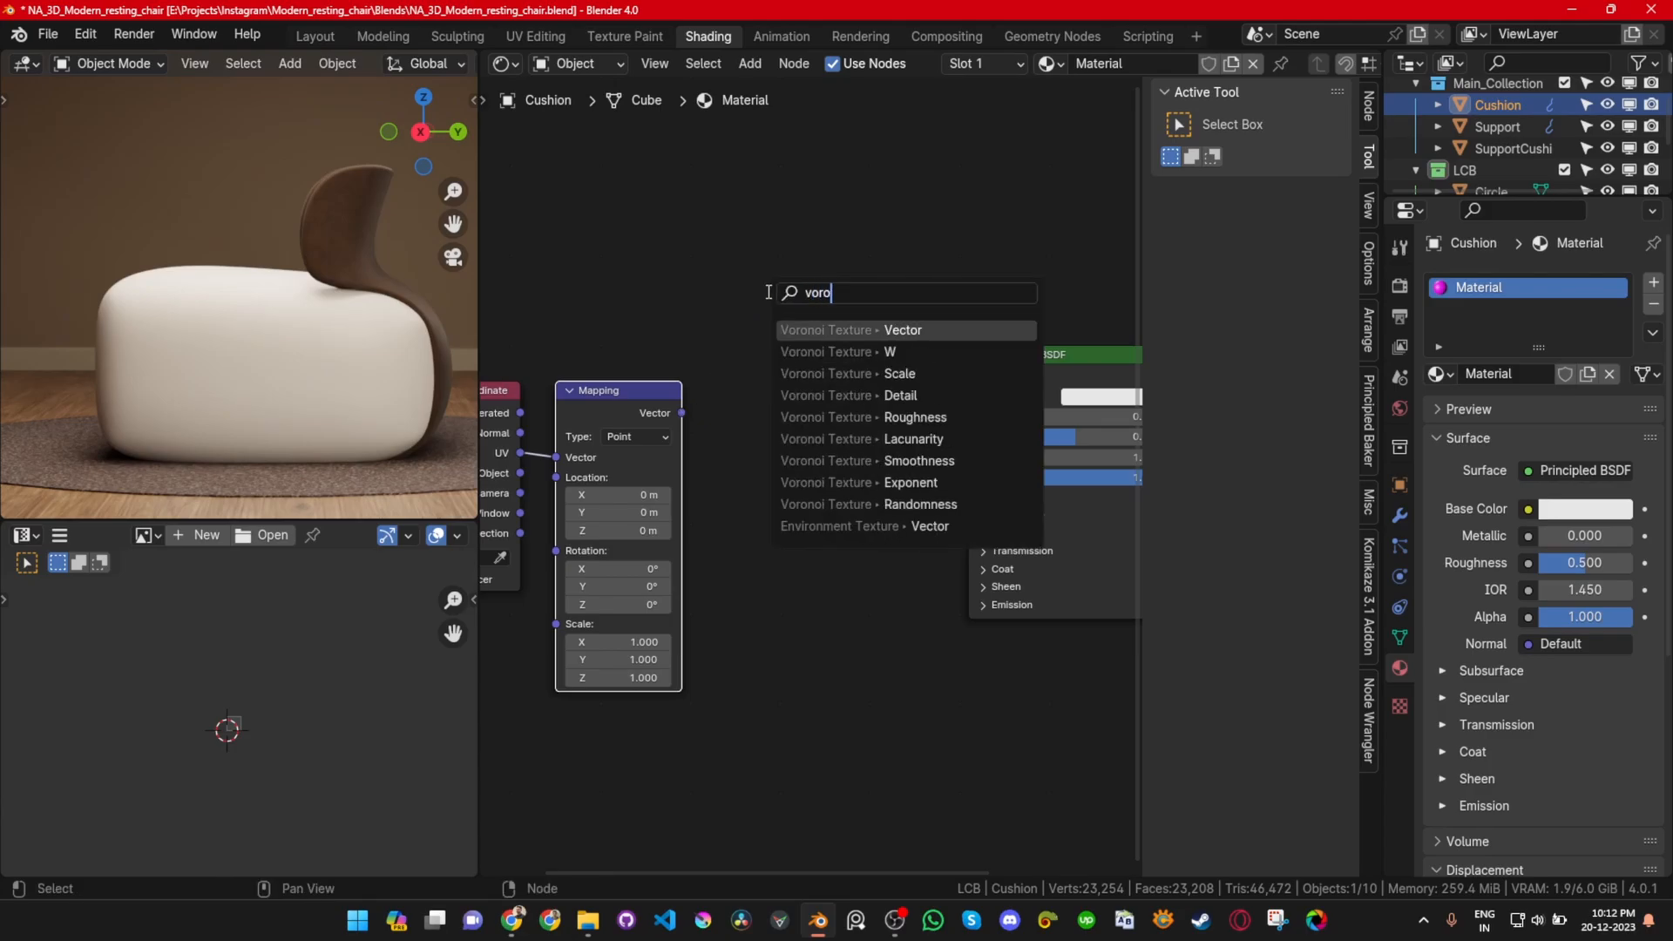
type("o")
key("Return")
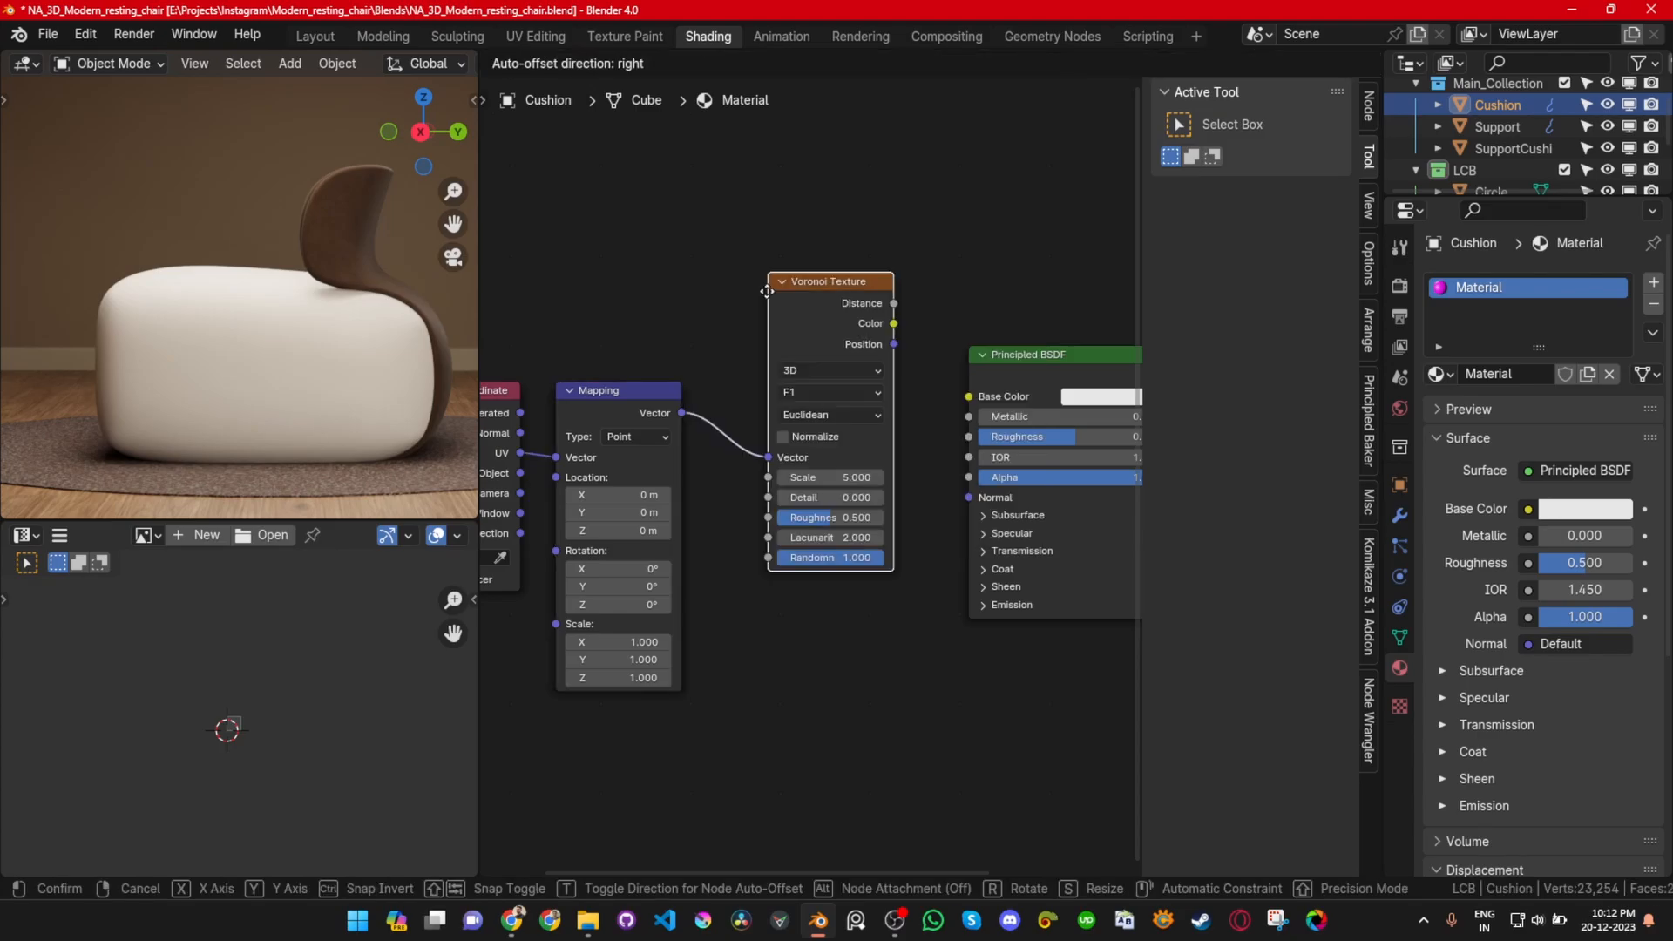
left_click(813, 321)
left_click(857, 303, "ctrl+shift")
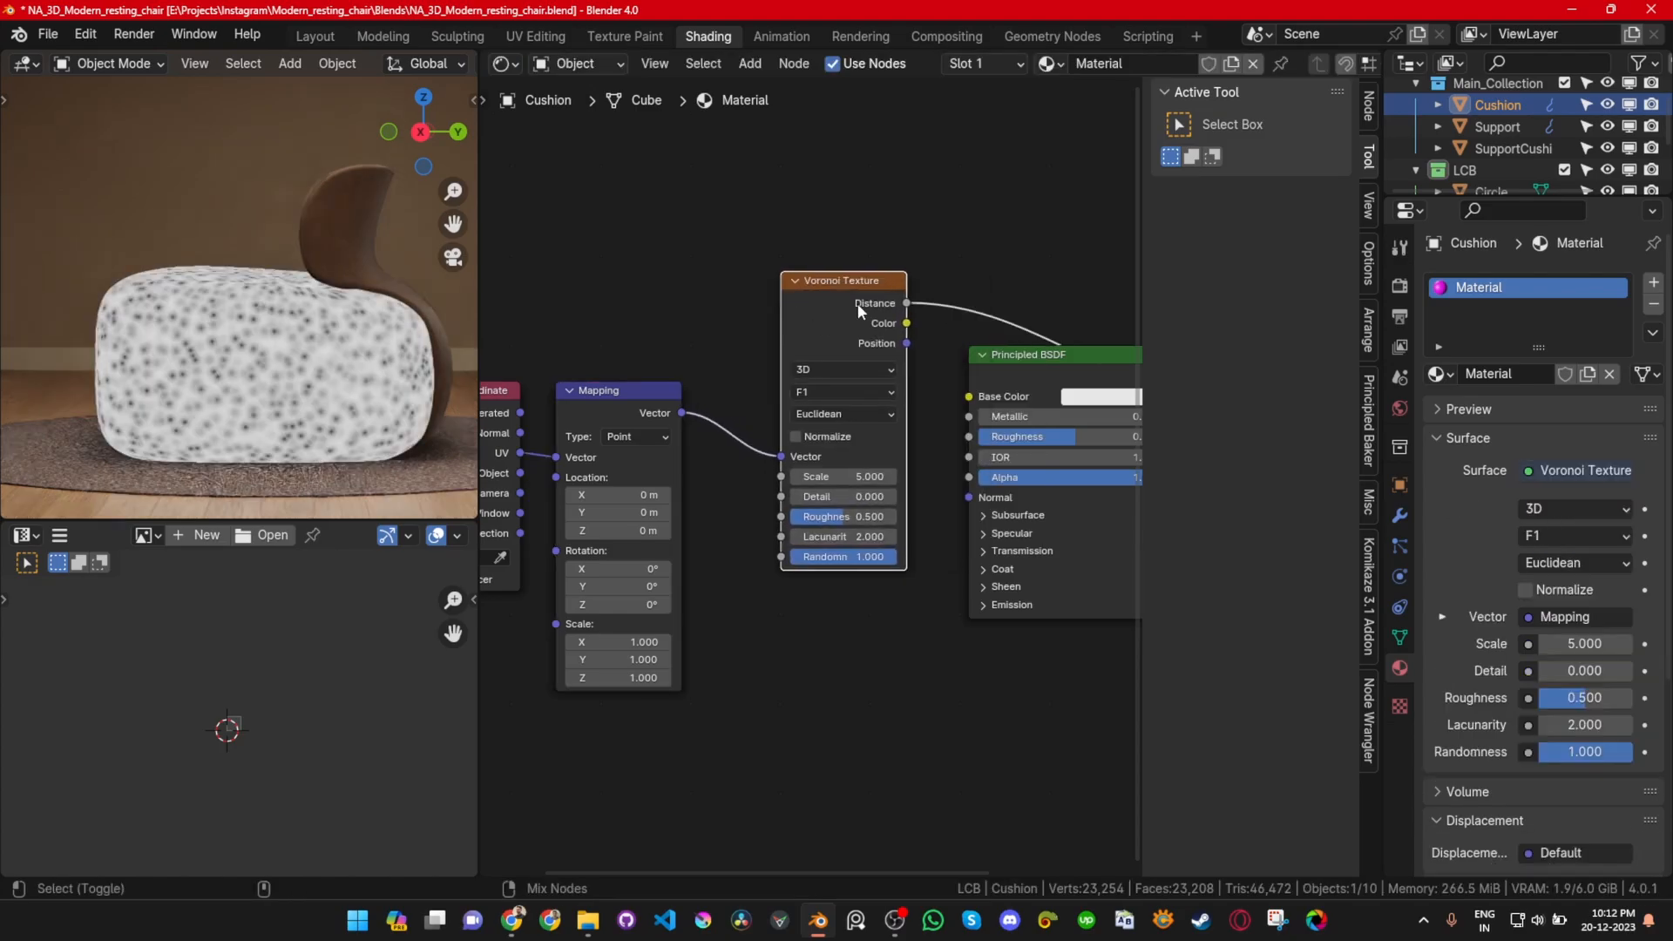
Step: Examine the Voronoi pattern up close on the cushion, cycling the preview through the texture's outputs and back to Distance
scroll(124, 312, "up", 4)
middle_click_drag(124, 312, 183, 343)
middle_click_drag(197, 251, 308, 420, "ctrl")
middle_click_drag(286, 292, 289, 317, "ctrl")
middle_click_drag(118, 283, 475, 365)
scroll(278, 302, "down", 3)
middle_click_drag(910, 350, 820, 402)
left_click(771, 357, "ctrl+shift")
left_click(771, 355, "ctrl+shift")
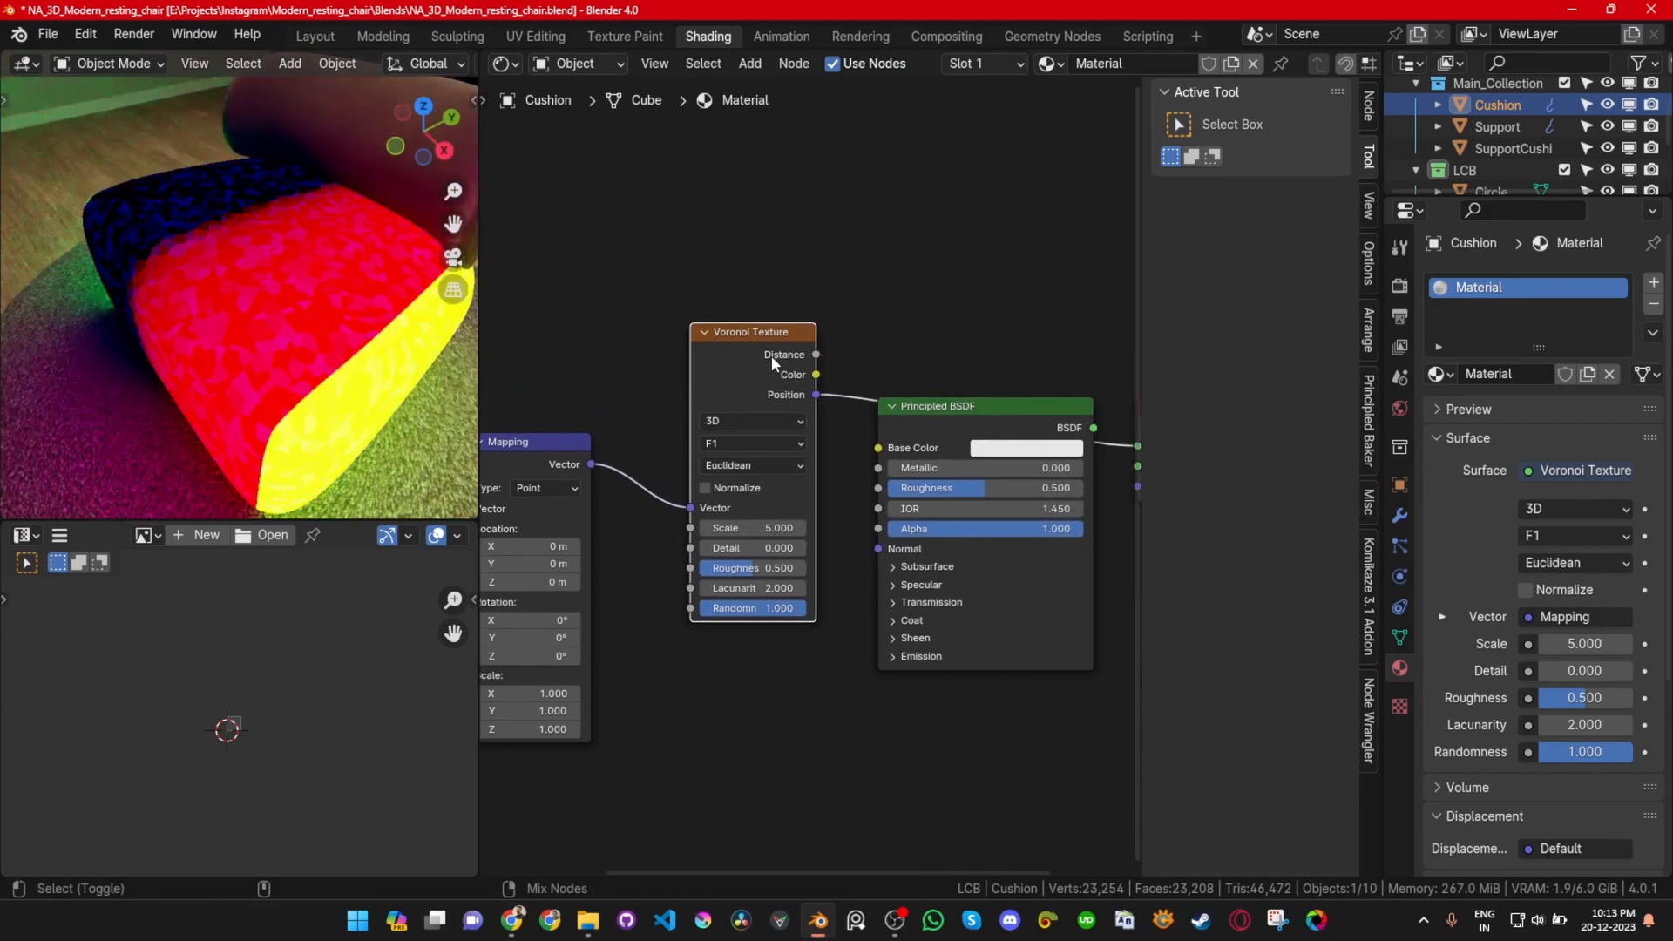
left_click(771, 355, "ctrl+shift")
left_click(771, 355, "ctrl+shift")
left_click(771, 356, "ctrl+shift")
left_click(771, 355, "ctrl+shift")
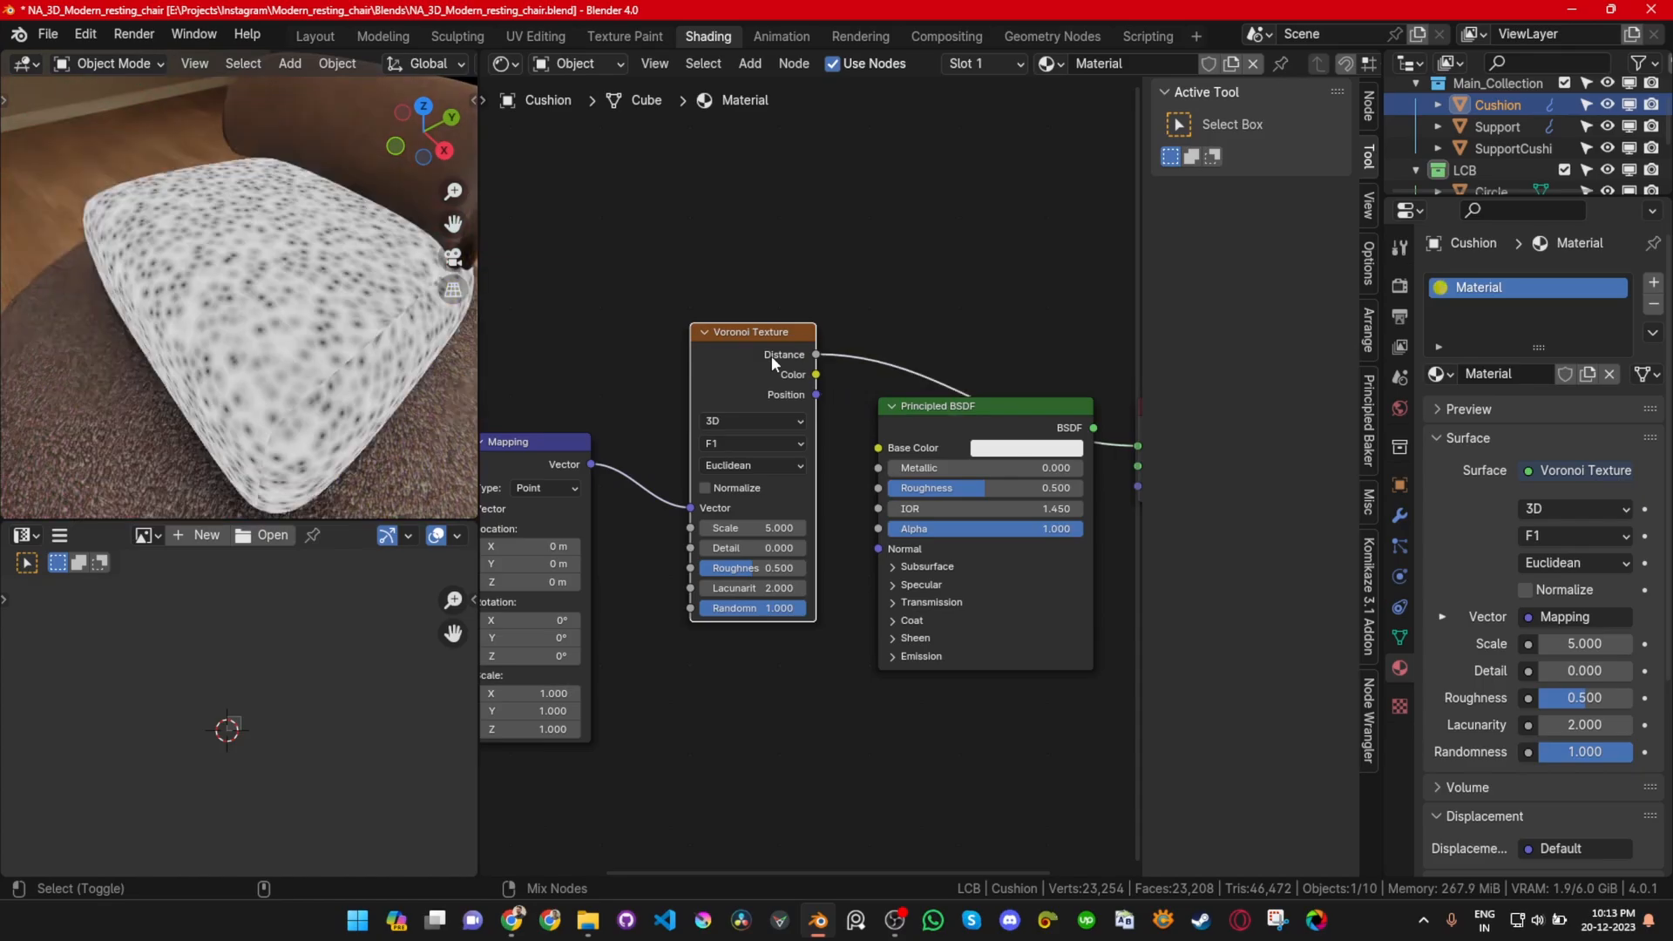
Step: Move the Principled BSDF clear of the preview link and set the Voronoi Texture's Randomness to 0
middle_click_drag(900, 393, 785, 386)
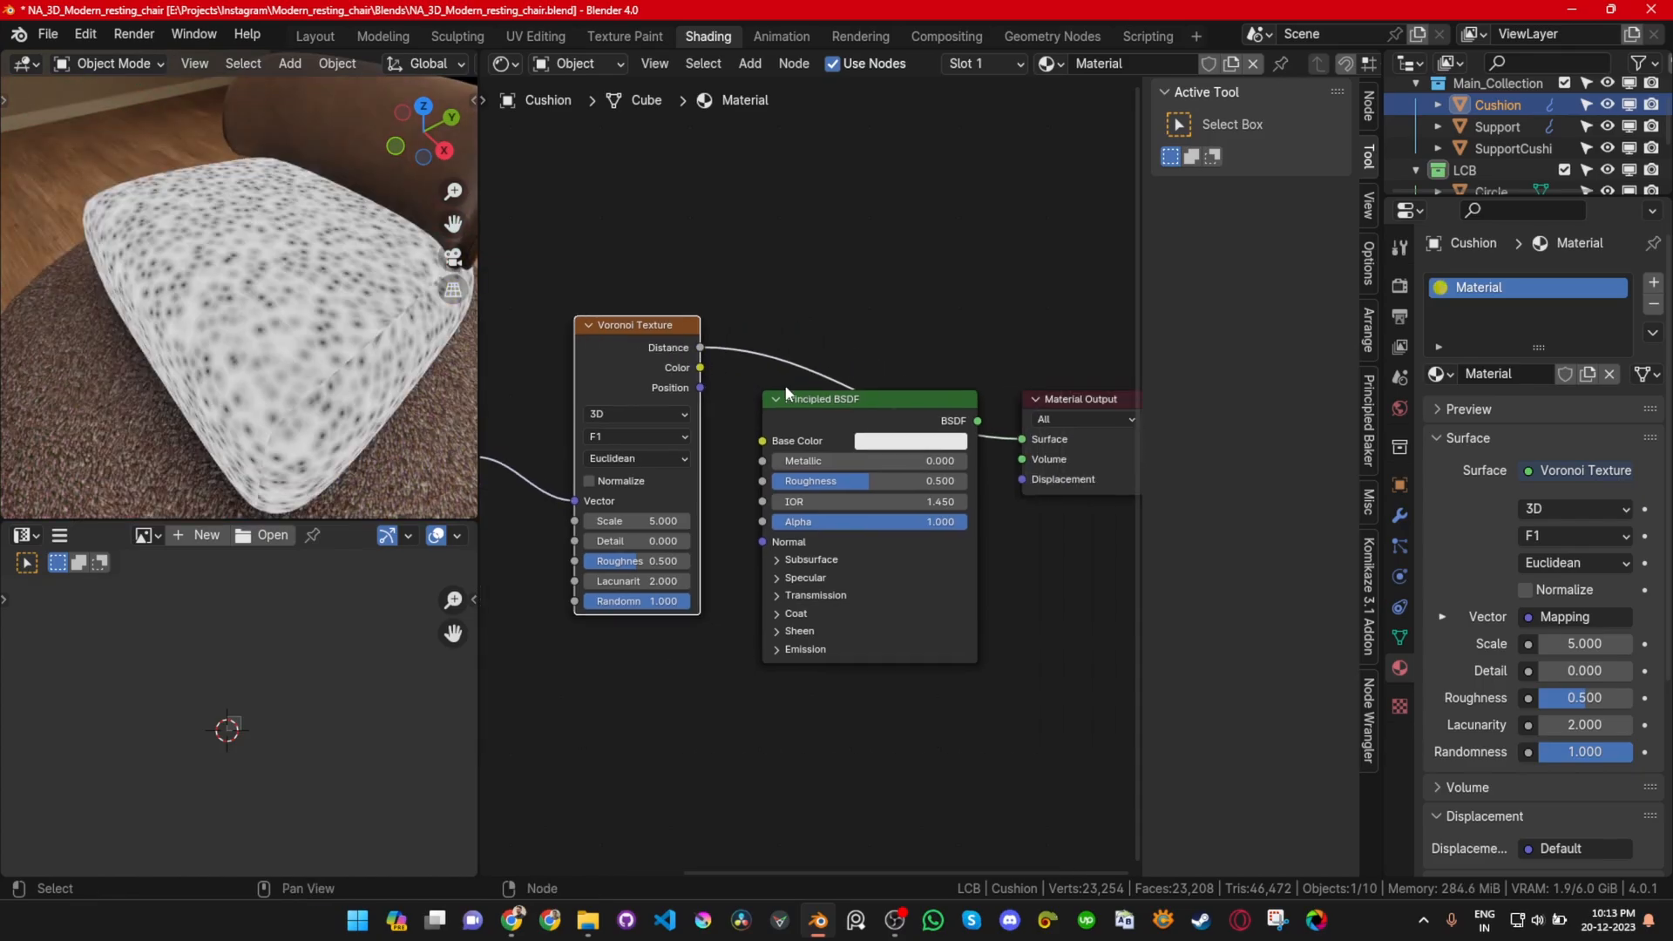
left_click_drag(854, 429, 904, 677)
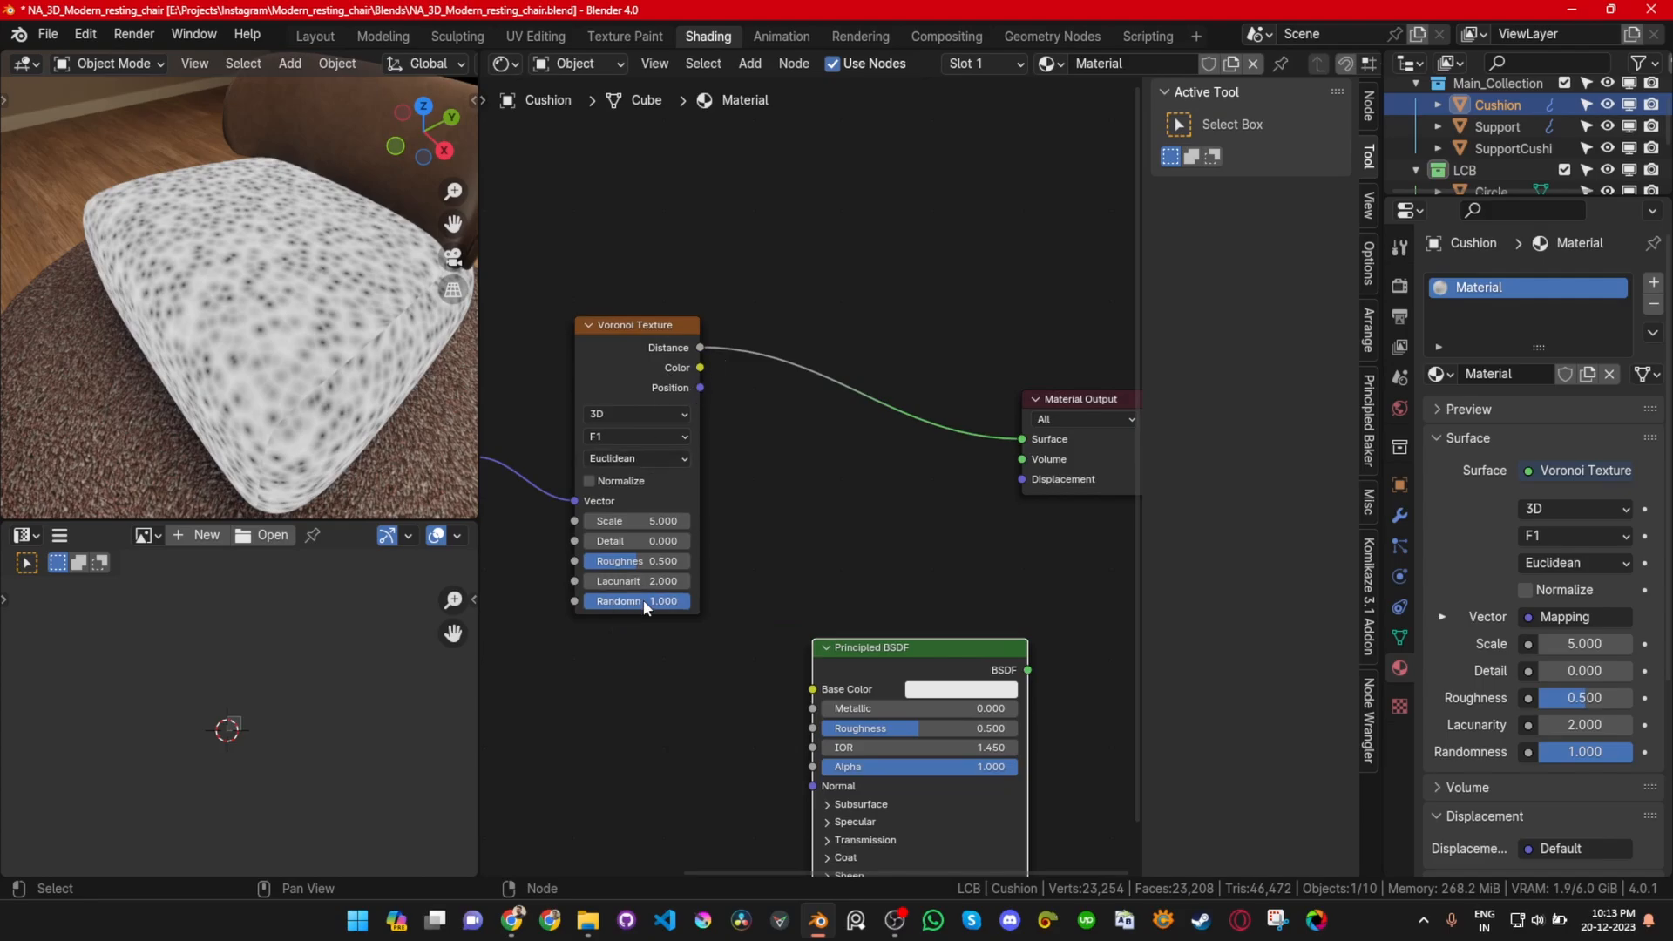
scroll(880, 587, "up", 5)
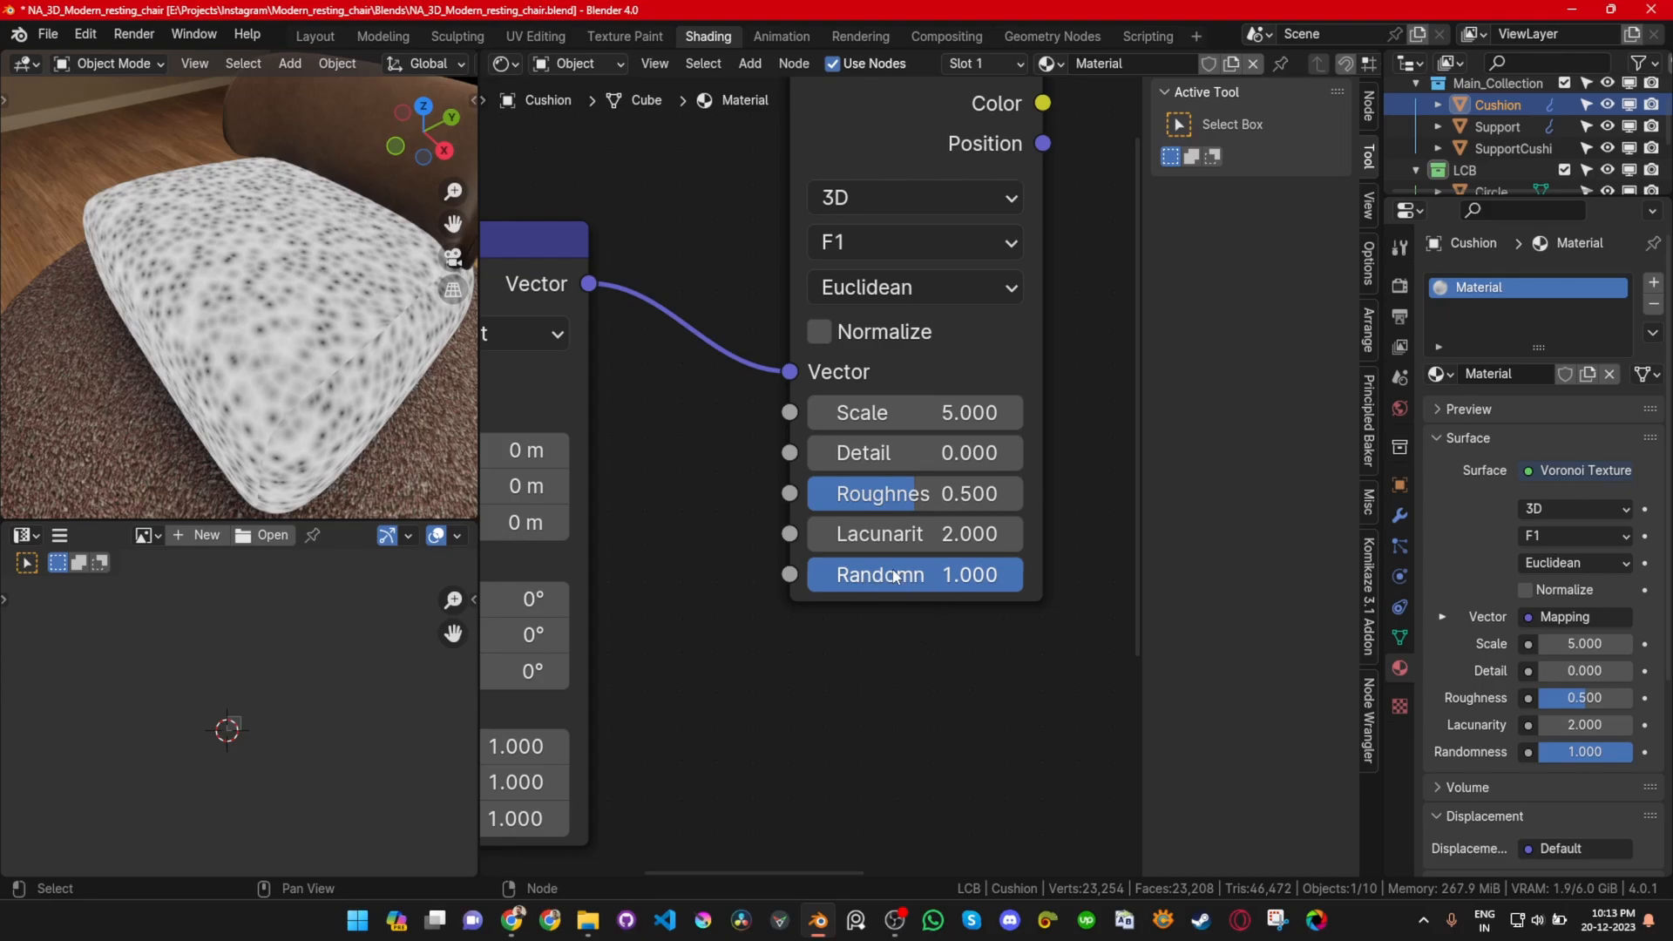
left_click_drag(958, 575, 749, 575)
middle_click_drag(165, 253, 296, 311)
scroll(264, 378, "up", 6)
scroll(243, 375, "down", 4)
scroll(243, 370, "down", 1)
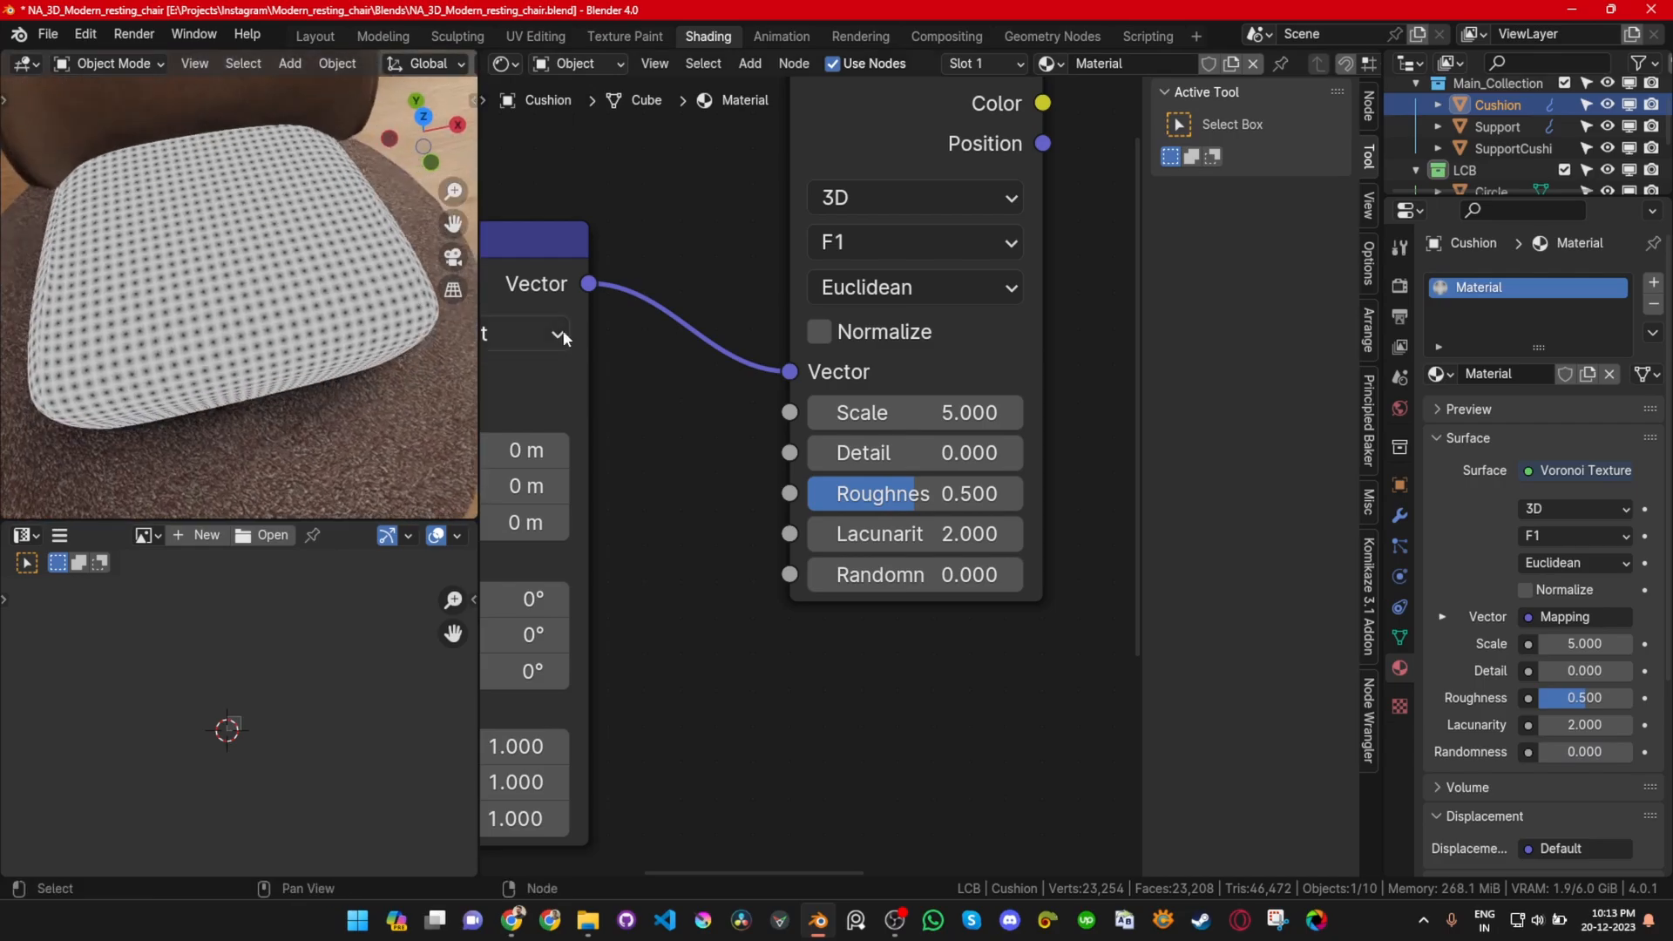
Step: Change the Voronoi Texture's feature output from F1 to Distance to Edge and inspect the pattern on the cushion
left_click(909, 249)
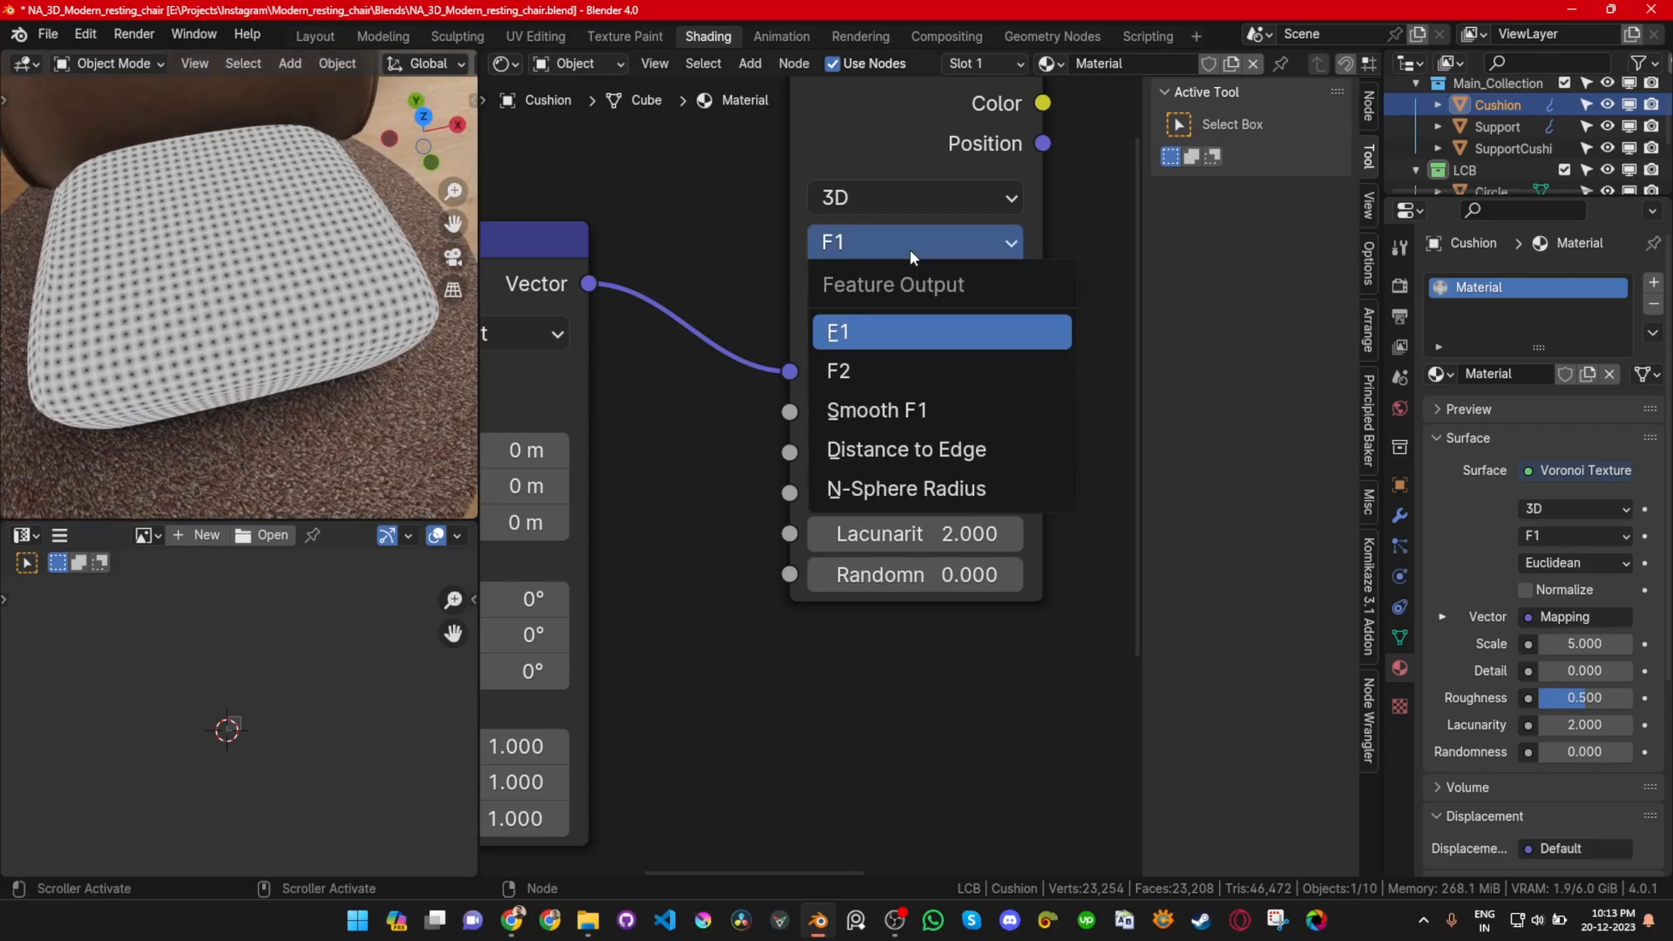
left_click(878, 456)
scroll(248, 331, "up", 6)
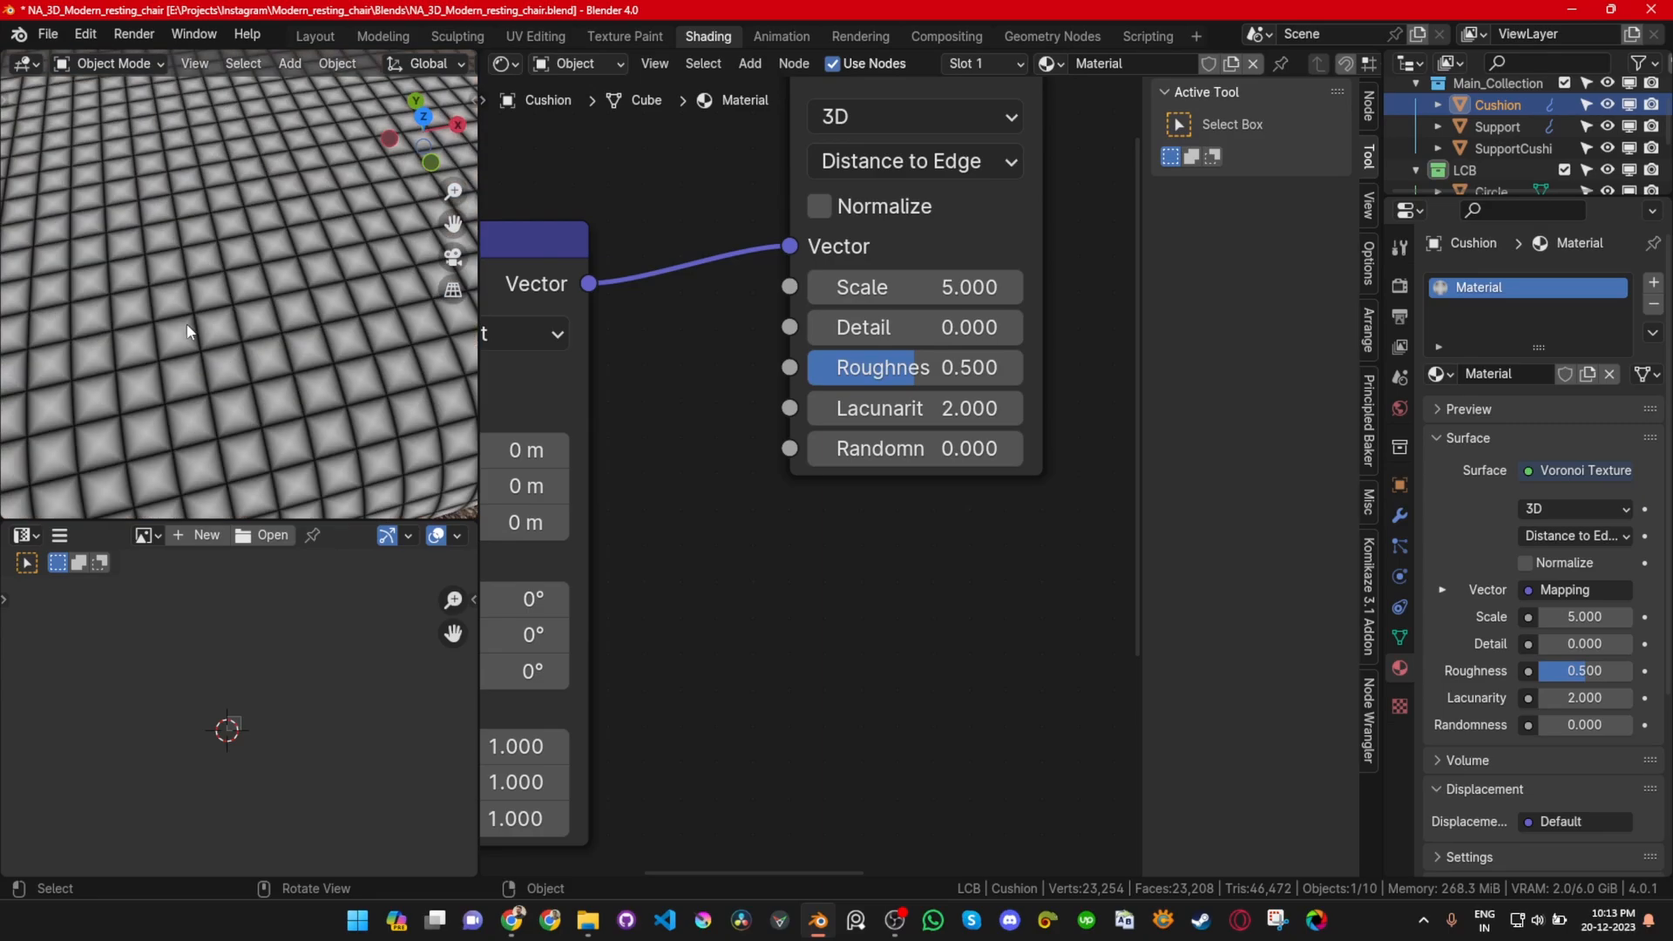
scroll(270, 302, "down", 2)
scroll(270, 303, "down", 3)
scroll(991, 479, "down", 8)
Step: Insert a Map Range node after the Voronoi Texture's Distance output, with To Min 1 and To Max 0
left_click_drag(896, 284, 961, 264)
type("map")
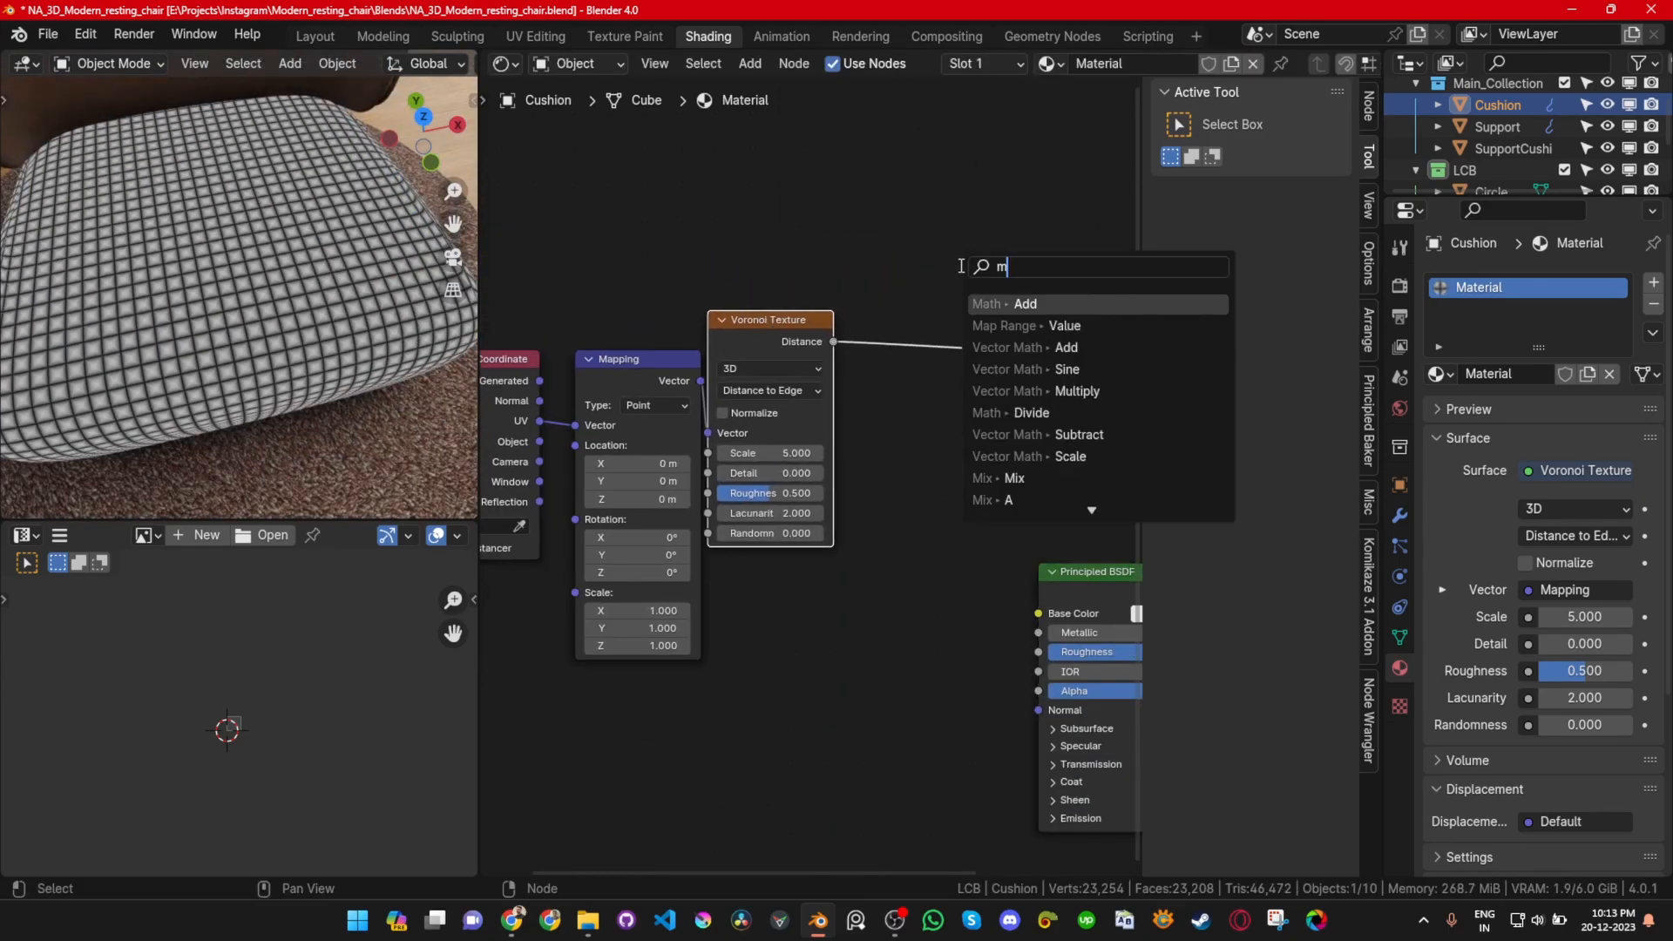
key("Return")
scroll(742, 455, "up", 2)
double_click(742, 448)
type("0")
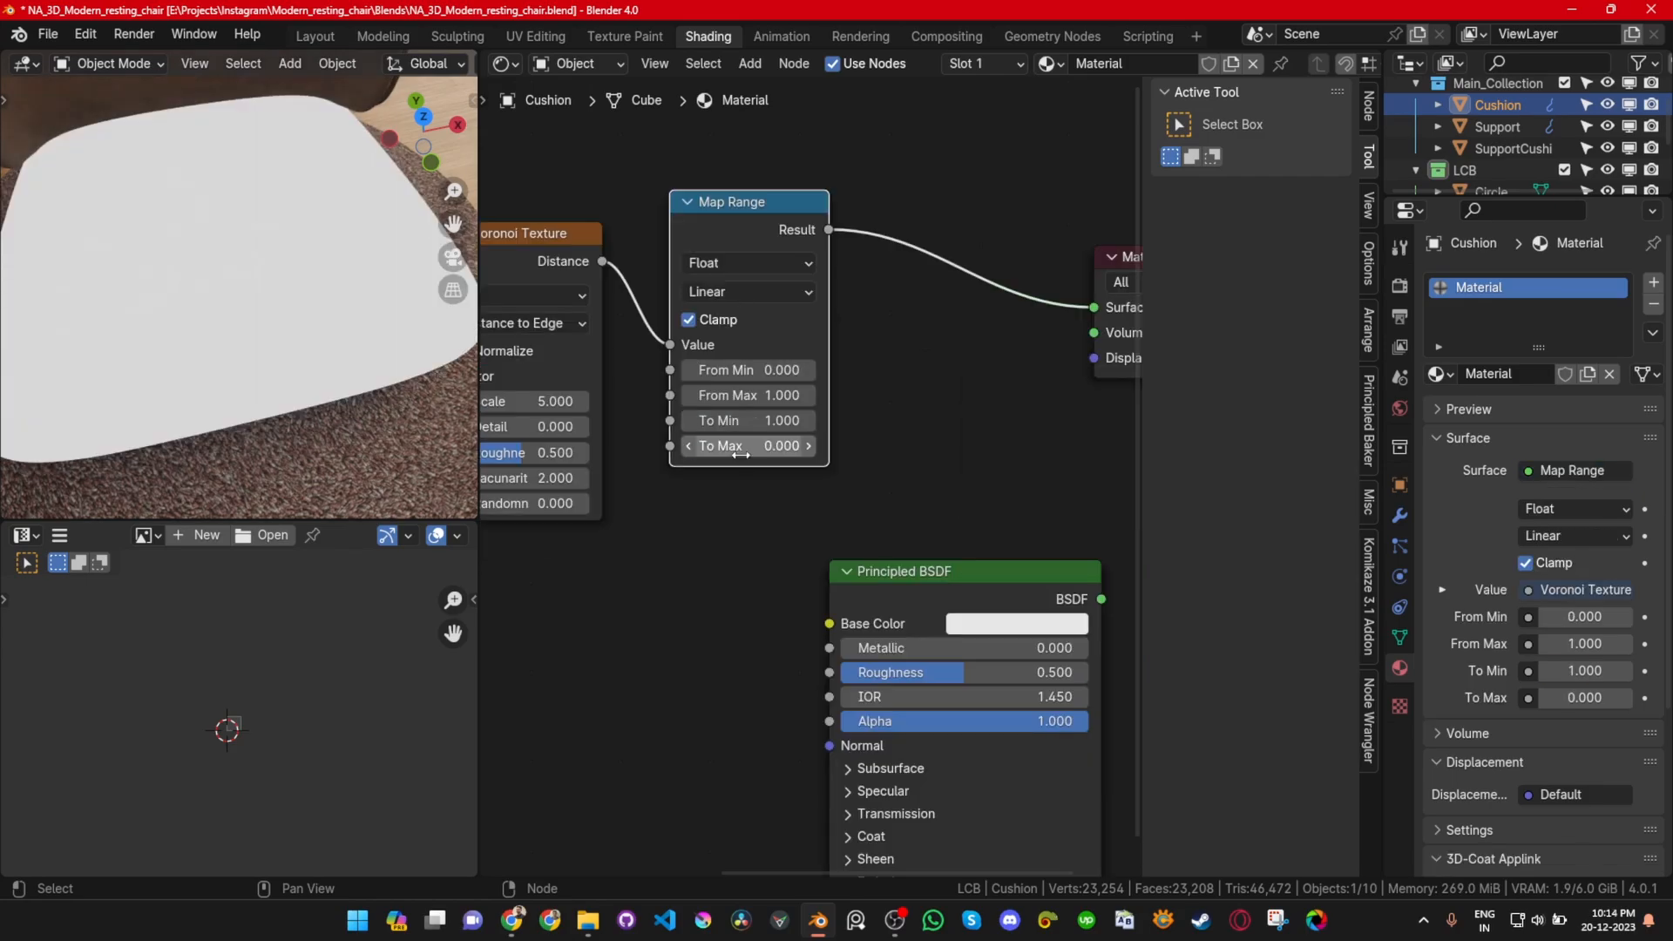
key("Return")
scroll(207, 321, "up", 2)
scroll(206, 316, "up", 1)
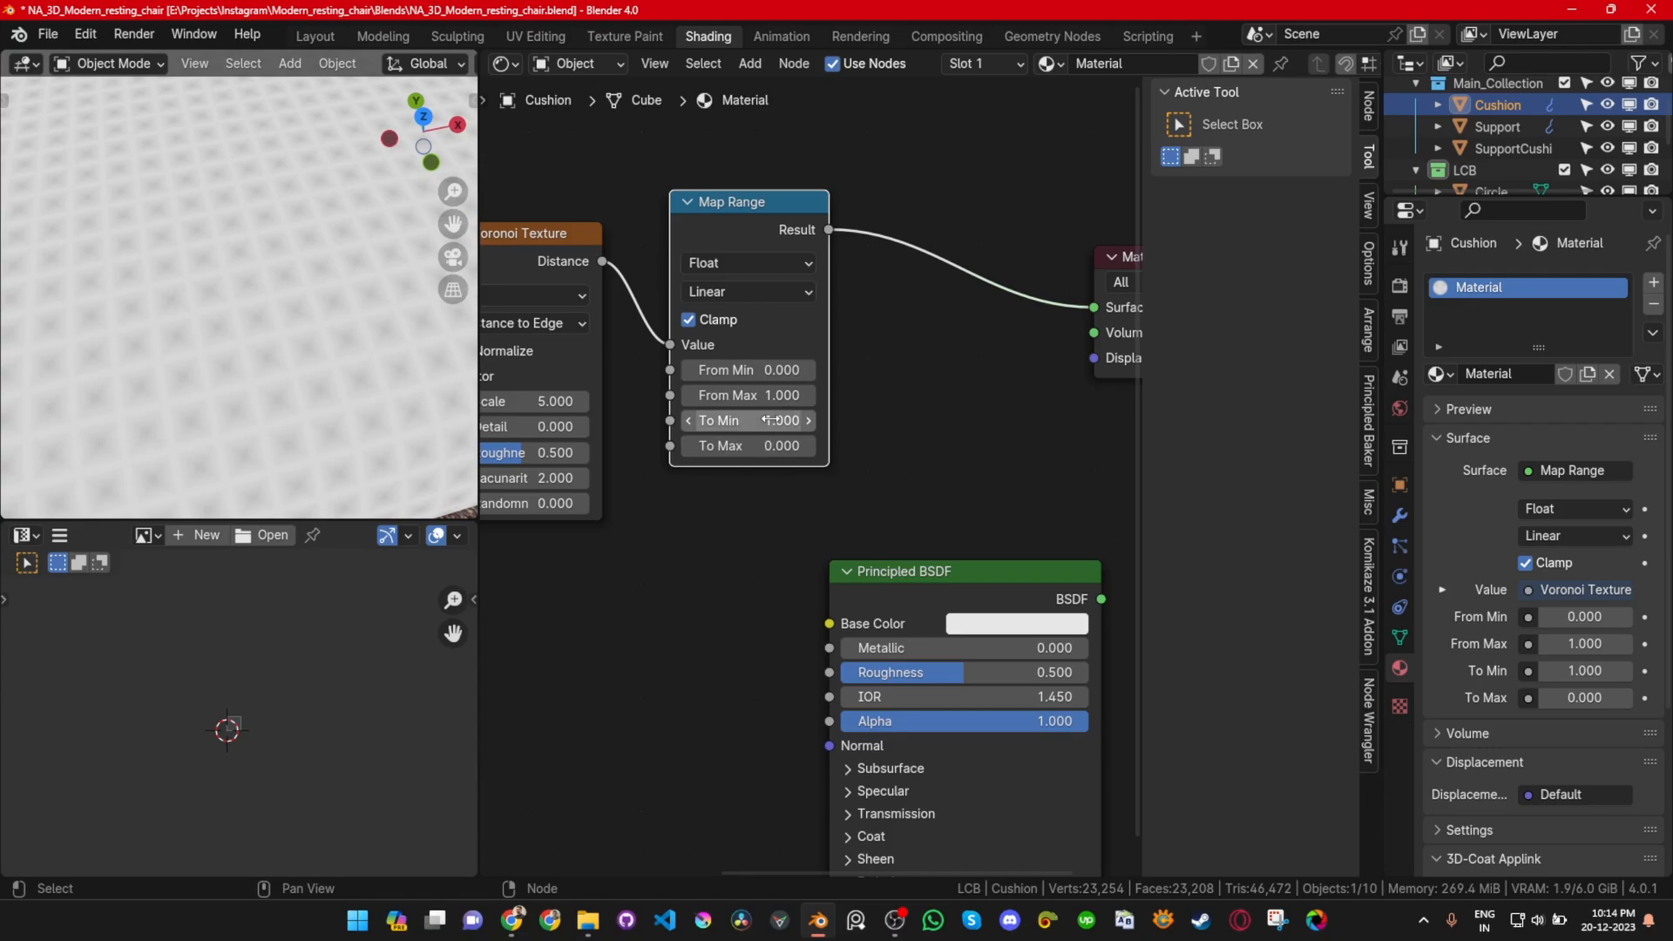
Step: Compare the raw Voronoi with the Map Range result and set the Map Range's From Max to 0.090 for thin grid lines
left_click(582, 266, "ctrl+shift")
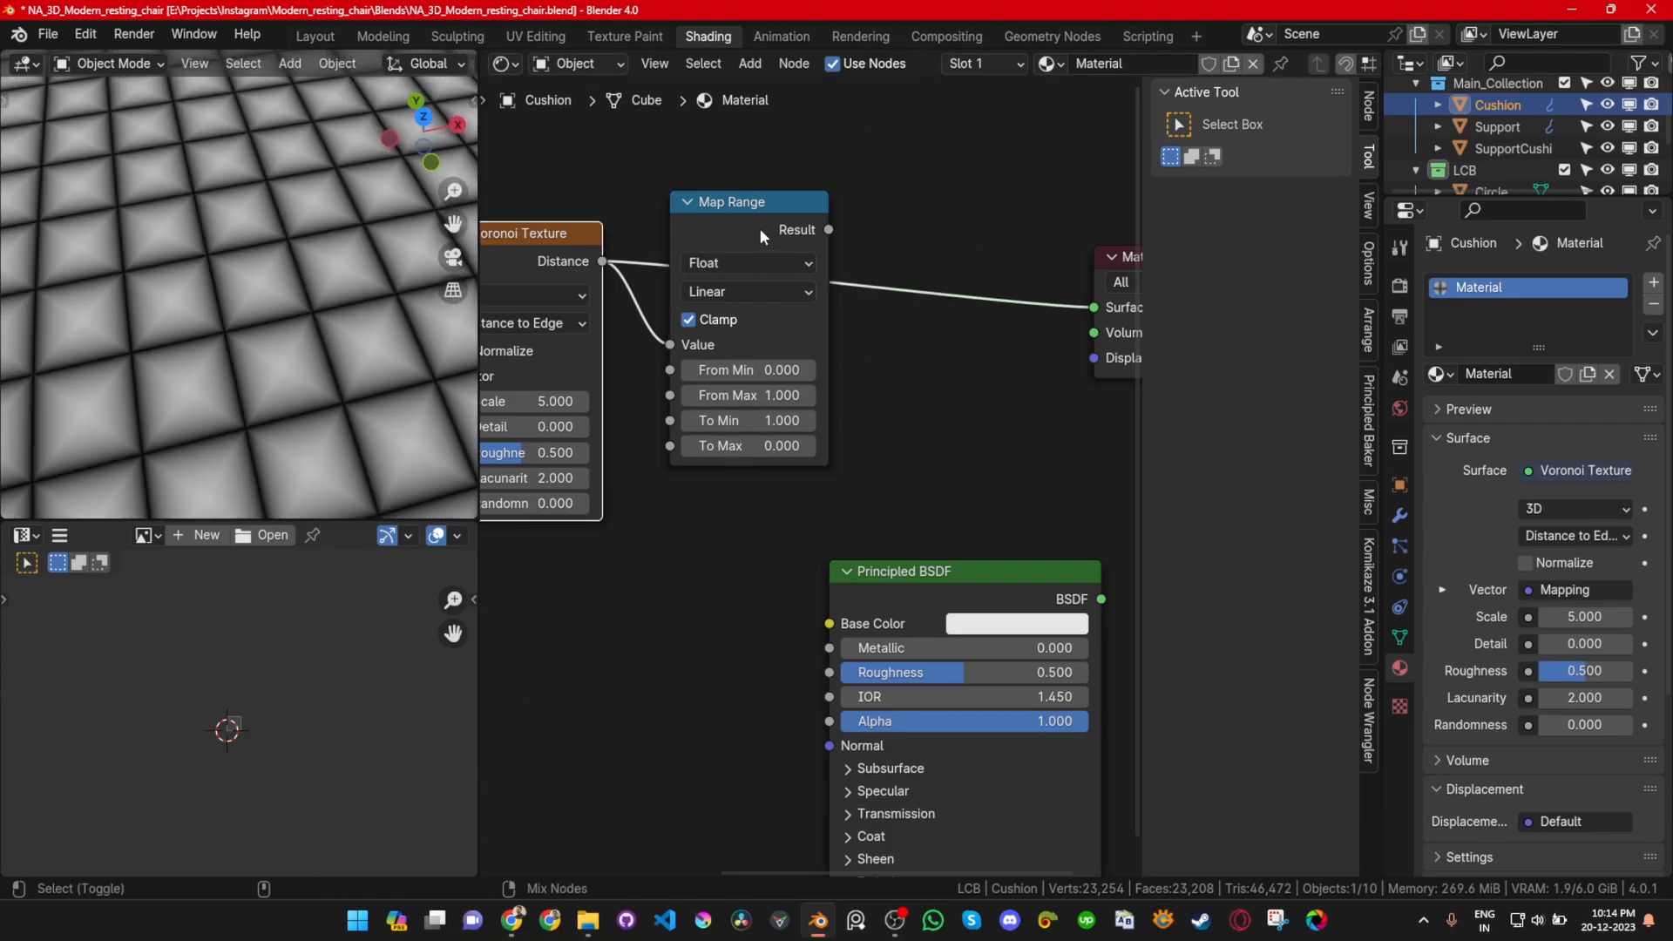
left_click(760, 228, "ctrl+shift")
left_click_drag(749, 370, 703, 395)
scroll(411, 330, "down", 10)
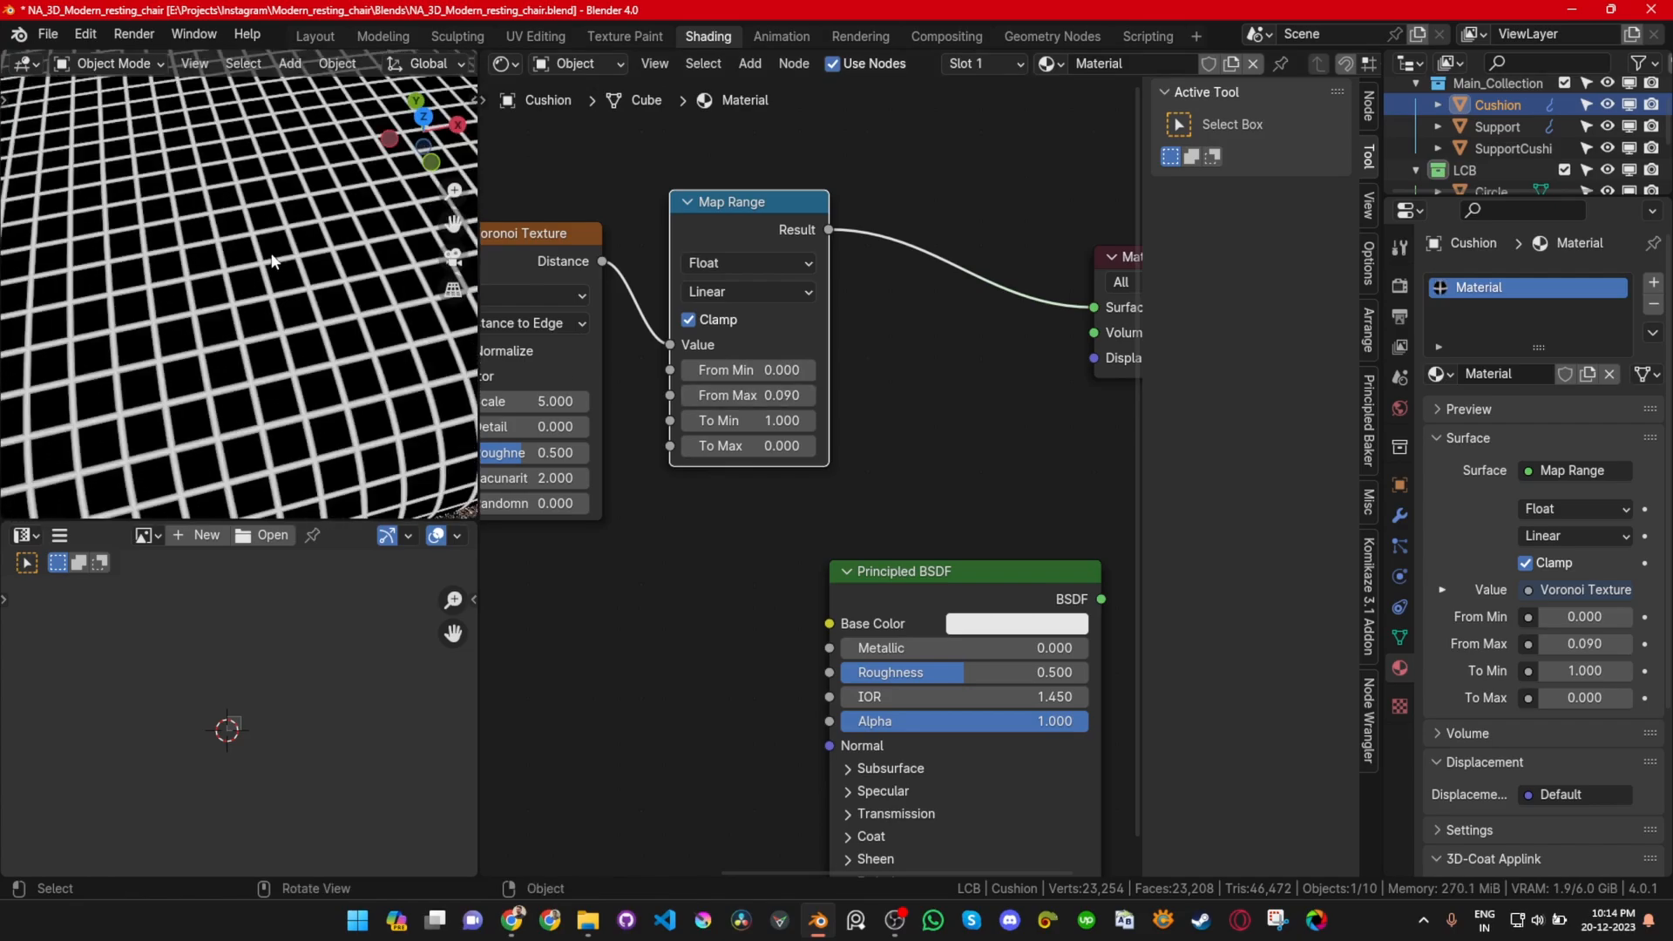
middle_click_drag(411, 329, 185, 345)
scroll(263, 254, "up", 4)
scroll(269, 315, "down", 6)
scroll(185, 345, "up", 1)
scroll(699, 443, "down", 4)
Step: Duplicate the Voronoi Texture and Map Range nodes with their input links kept, placing the copies below the originals
middle_click_drag(700, 445, 866, 454)
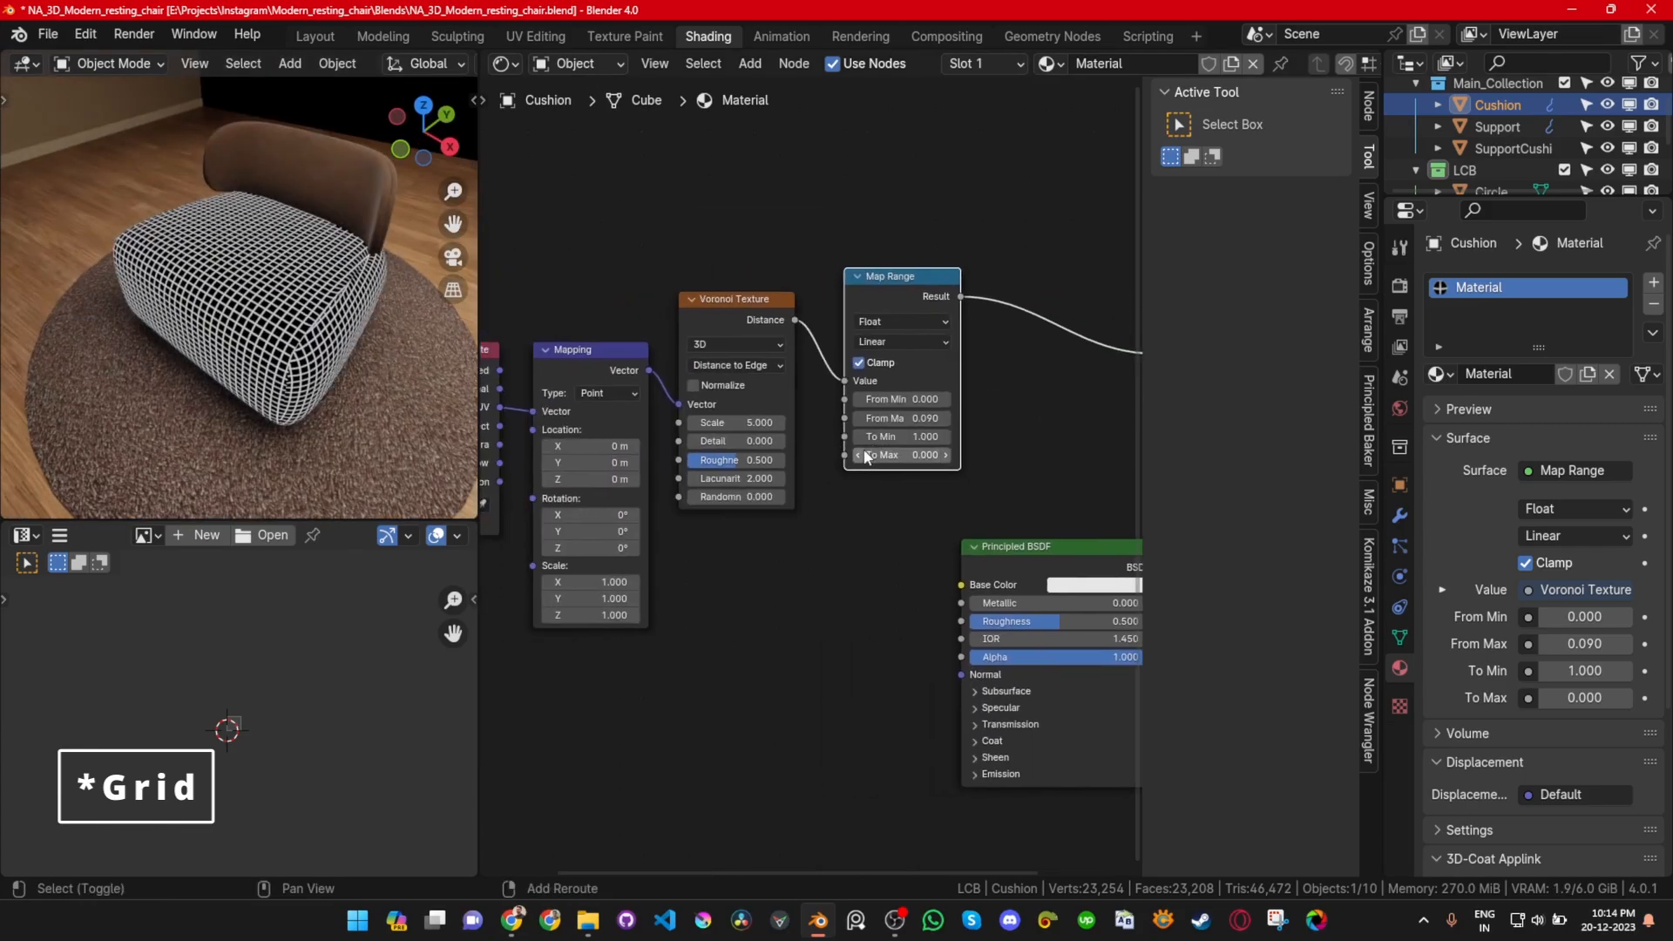
left_click_drag(745, 230, 871, 345)
key("shift+d")
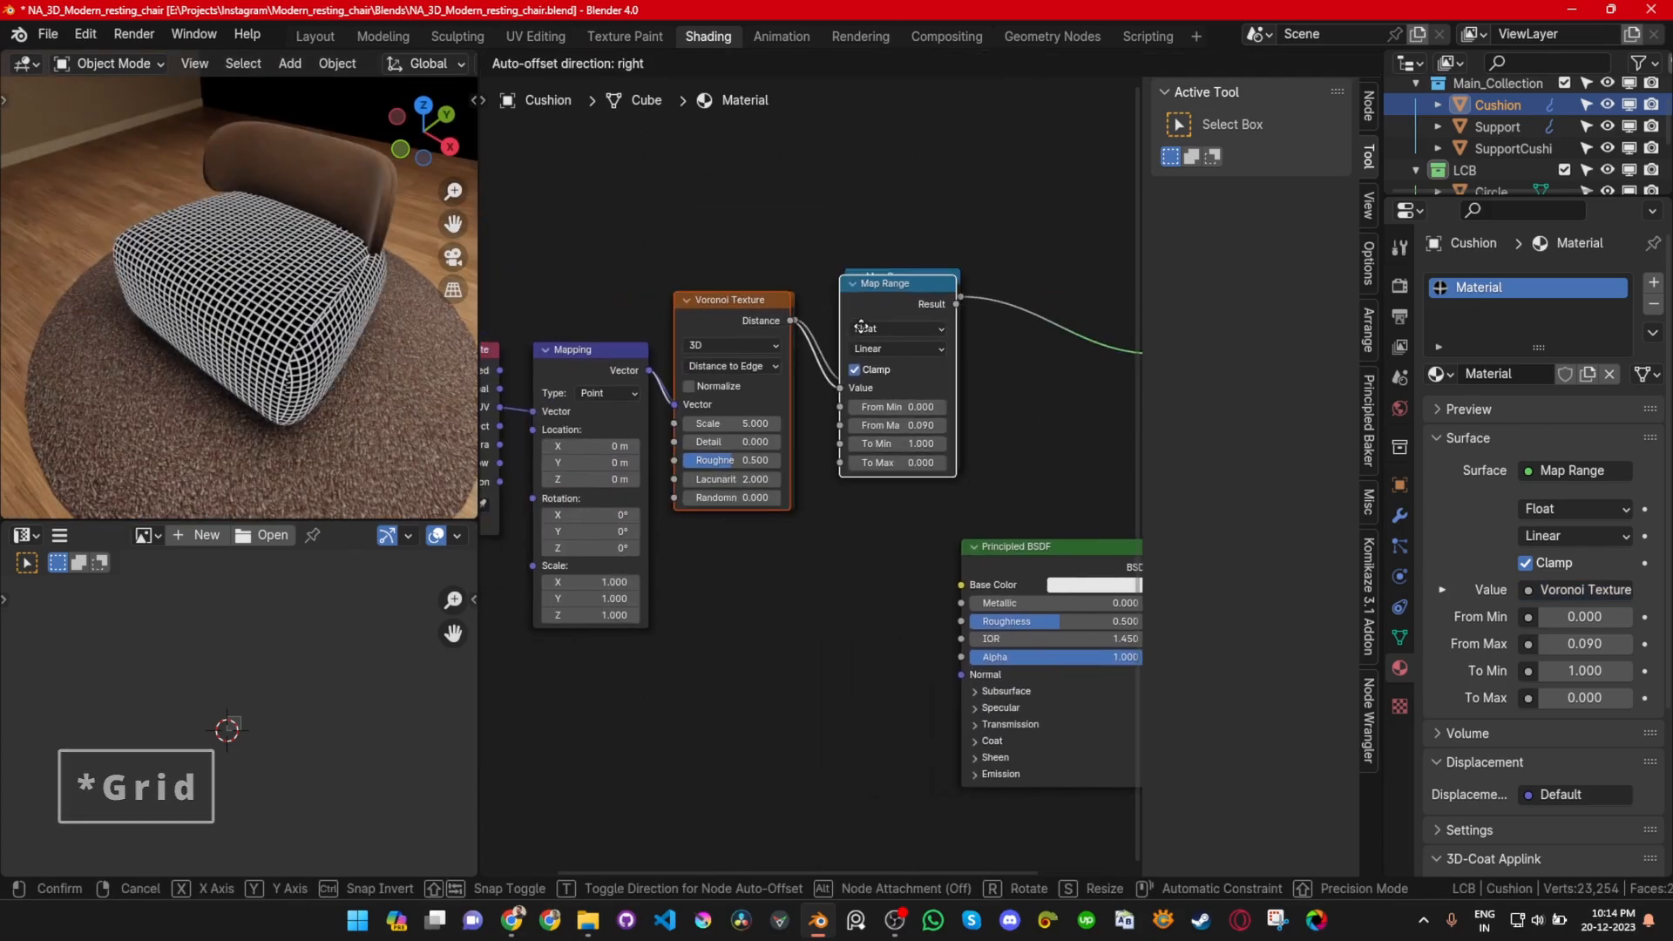
left_click(848, 610)
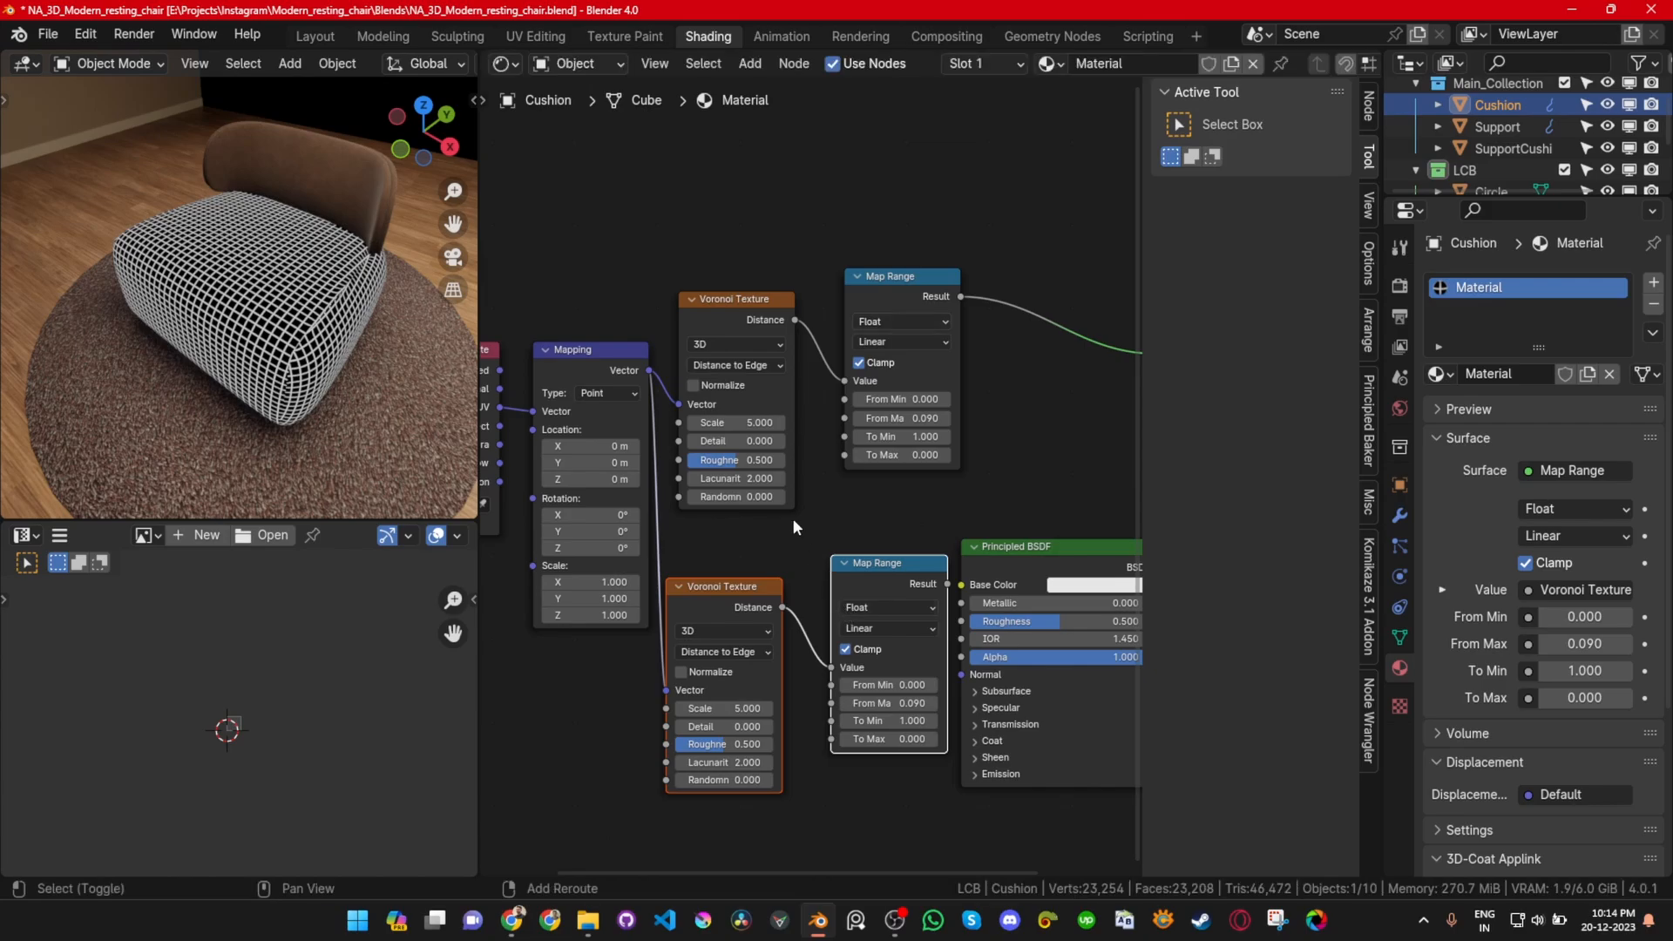
Step: Move the Principled BSDF farther aside and place the duplicated Voronoi Texture and Map Range closer under the original pair
middle_click_drag(933, 564, 646, 570)
left_click_drag(820, 569, 1191, 560)
middle_click_drag(759, 536, 1038, 476)
left_click_drag(695, 485, 902, 577)
key("g")
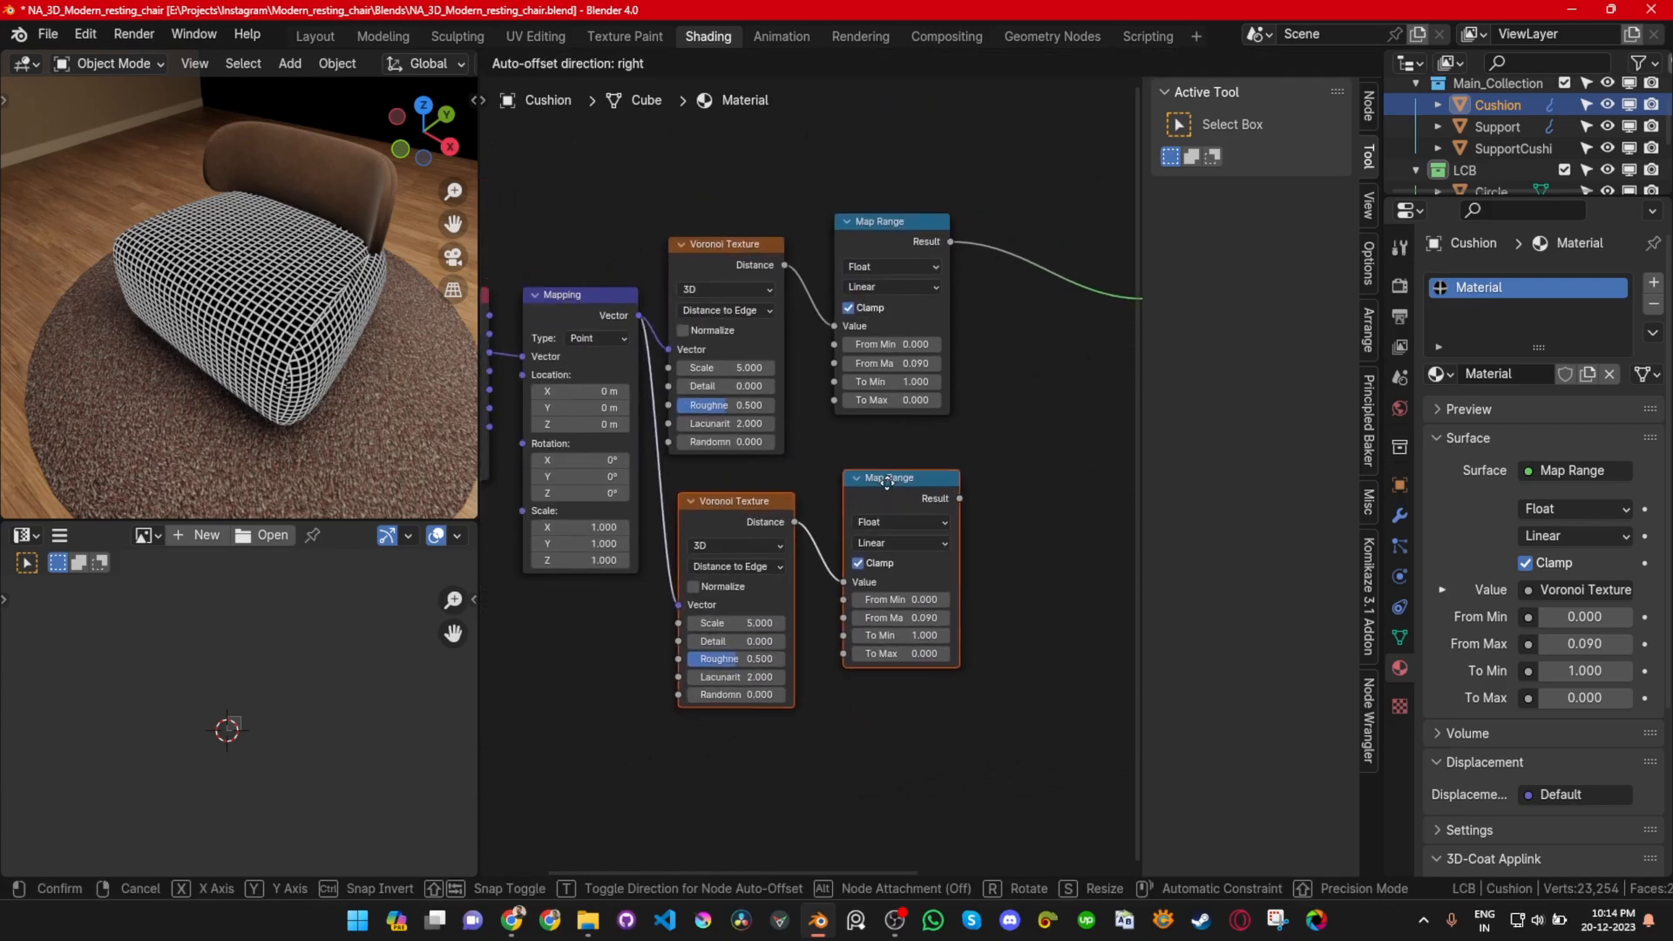
left_click(816, 523)
Step: Move the Texture Coordinate and Mapping nodes away from the Voronoi Textures to make room for another node
scroll(272, 324, "up", 3)
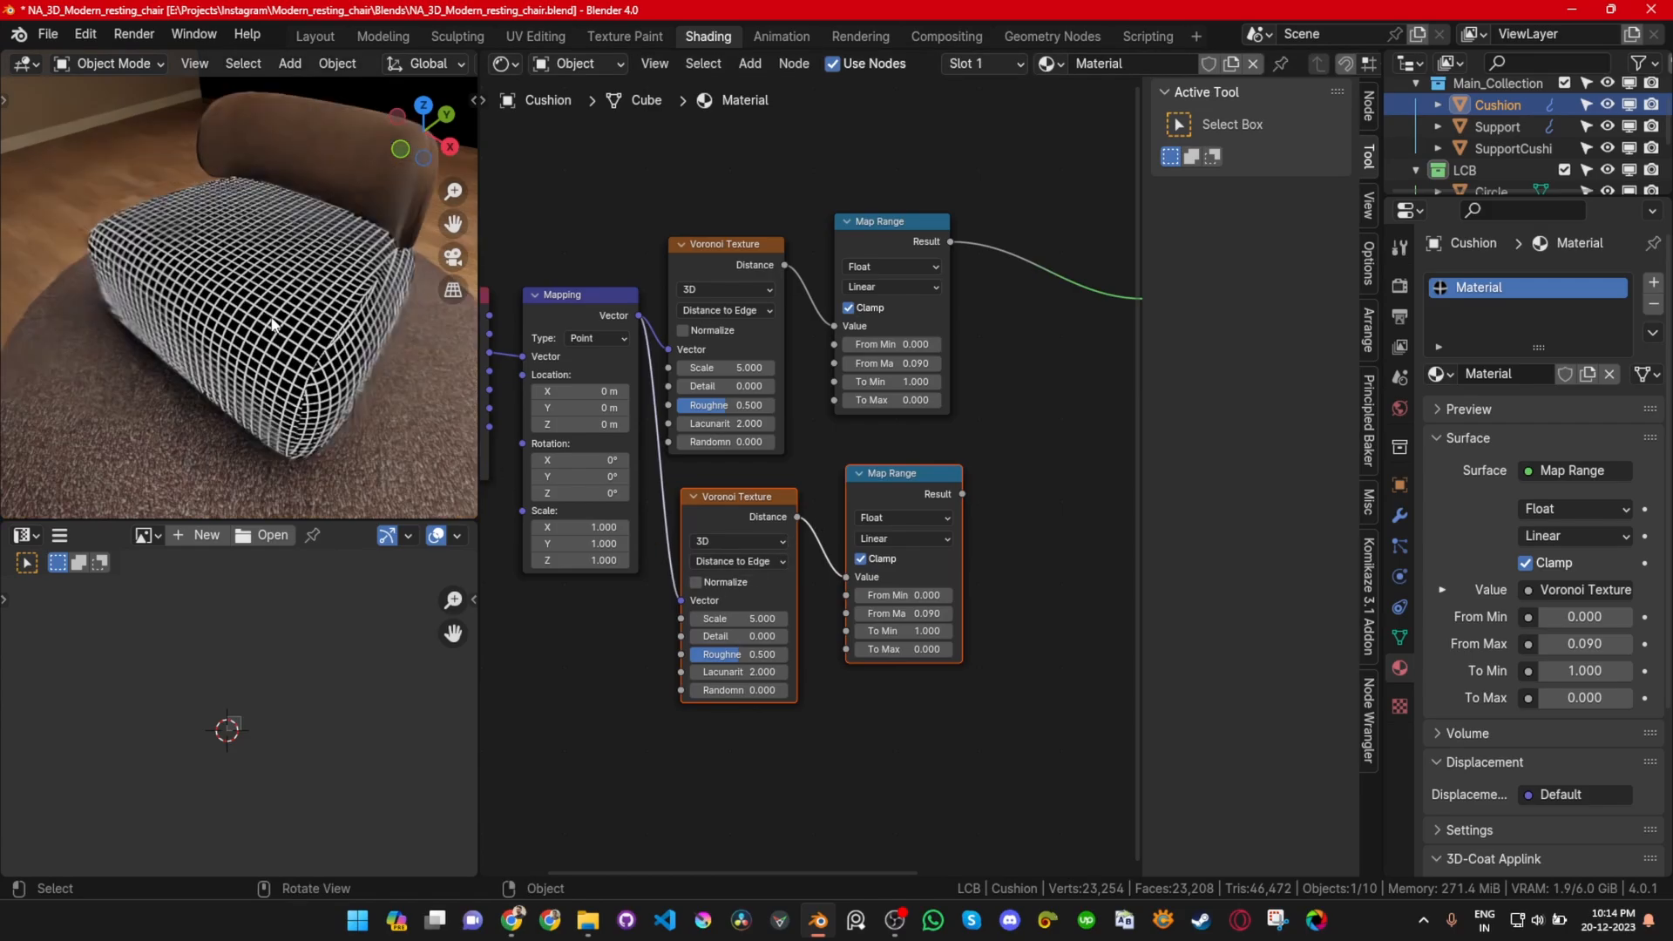
scroll(688, 409, "down", 2)
middle_click_drag(679, 425, 1060, 381)
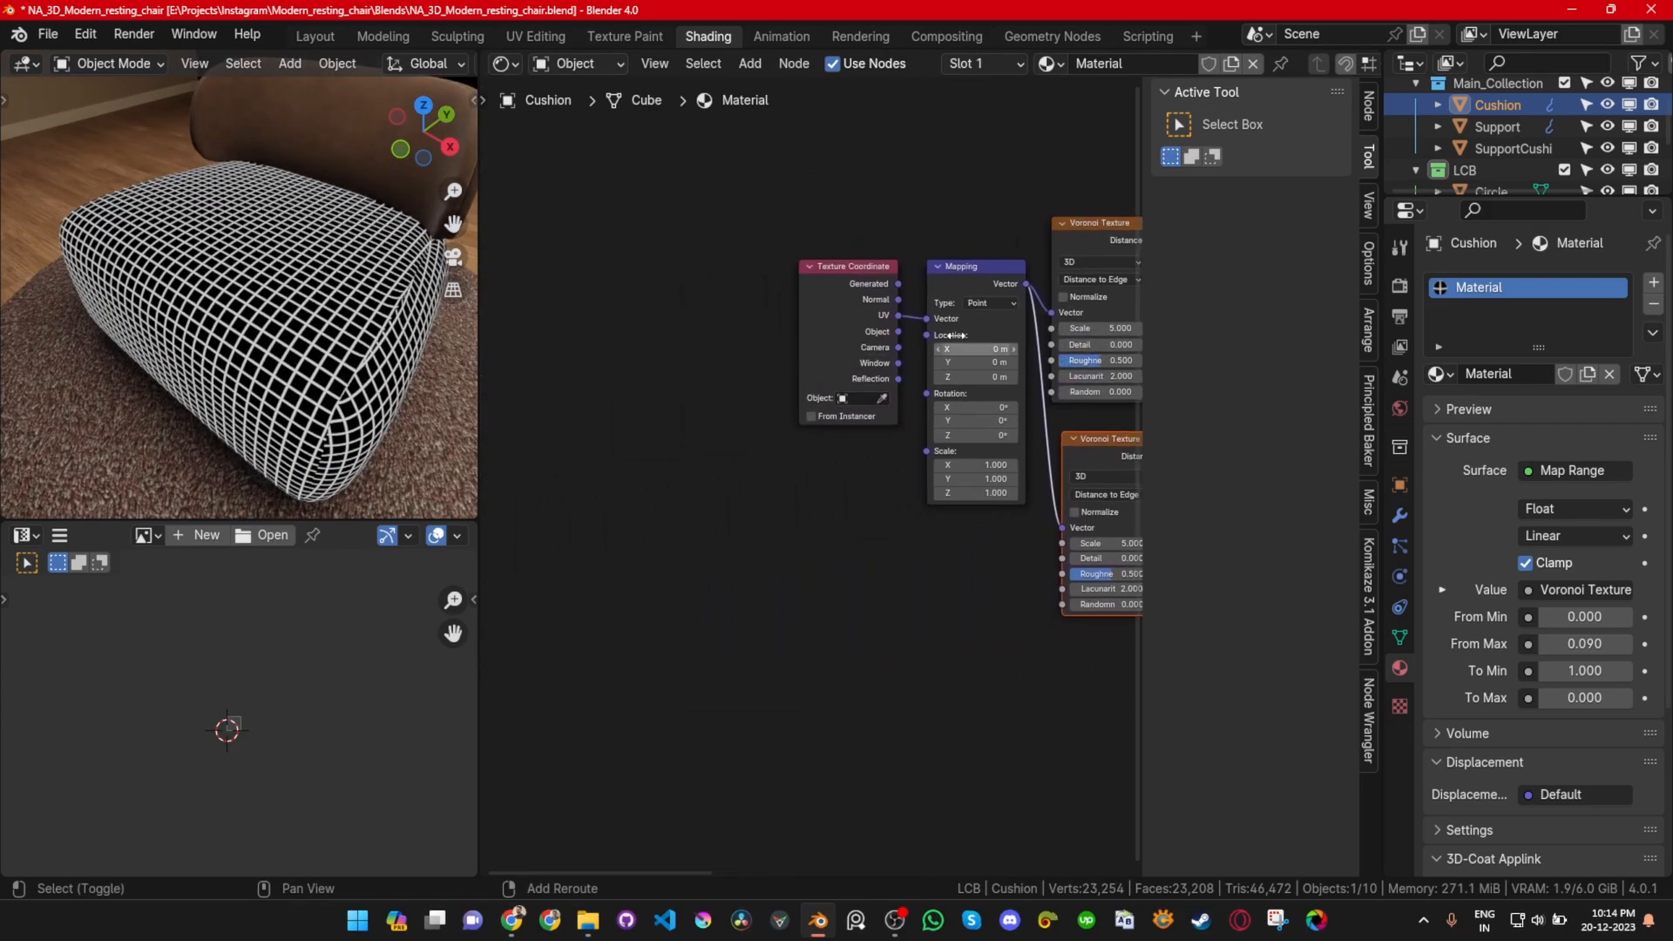
left_click_drag(867, 179, 996, 324)
key("g")
left_click(732, 357)
middle_click_drag(843, 441, 724, 432)
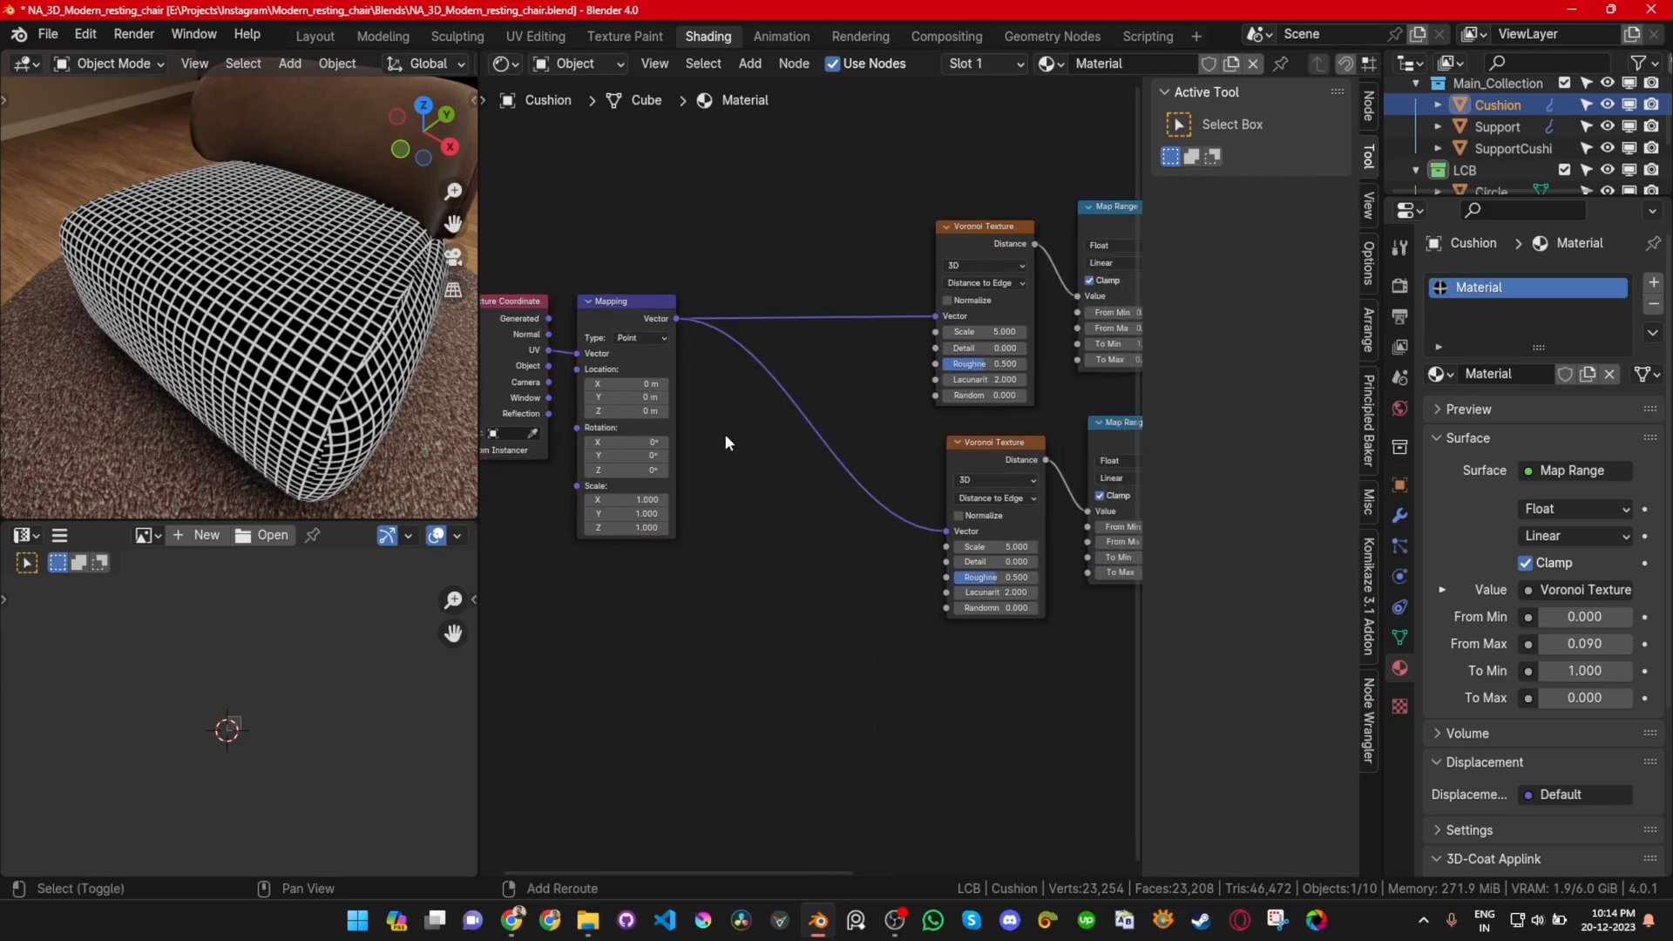
Step: Insert a Vector Math Add node between Mapping and the lower Voronoi Texture, with X and Y offsets of 0.150
key("shift+a")
mouse_move(655, 529)
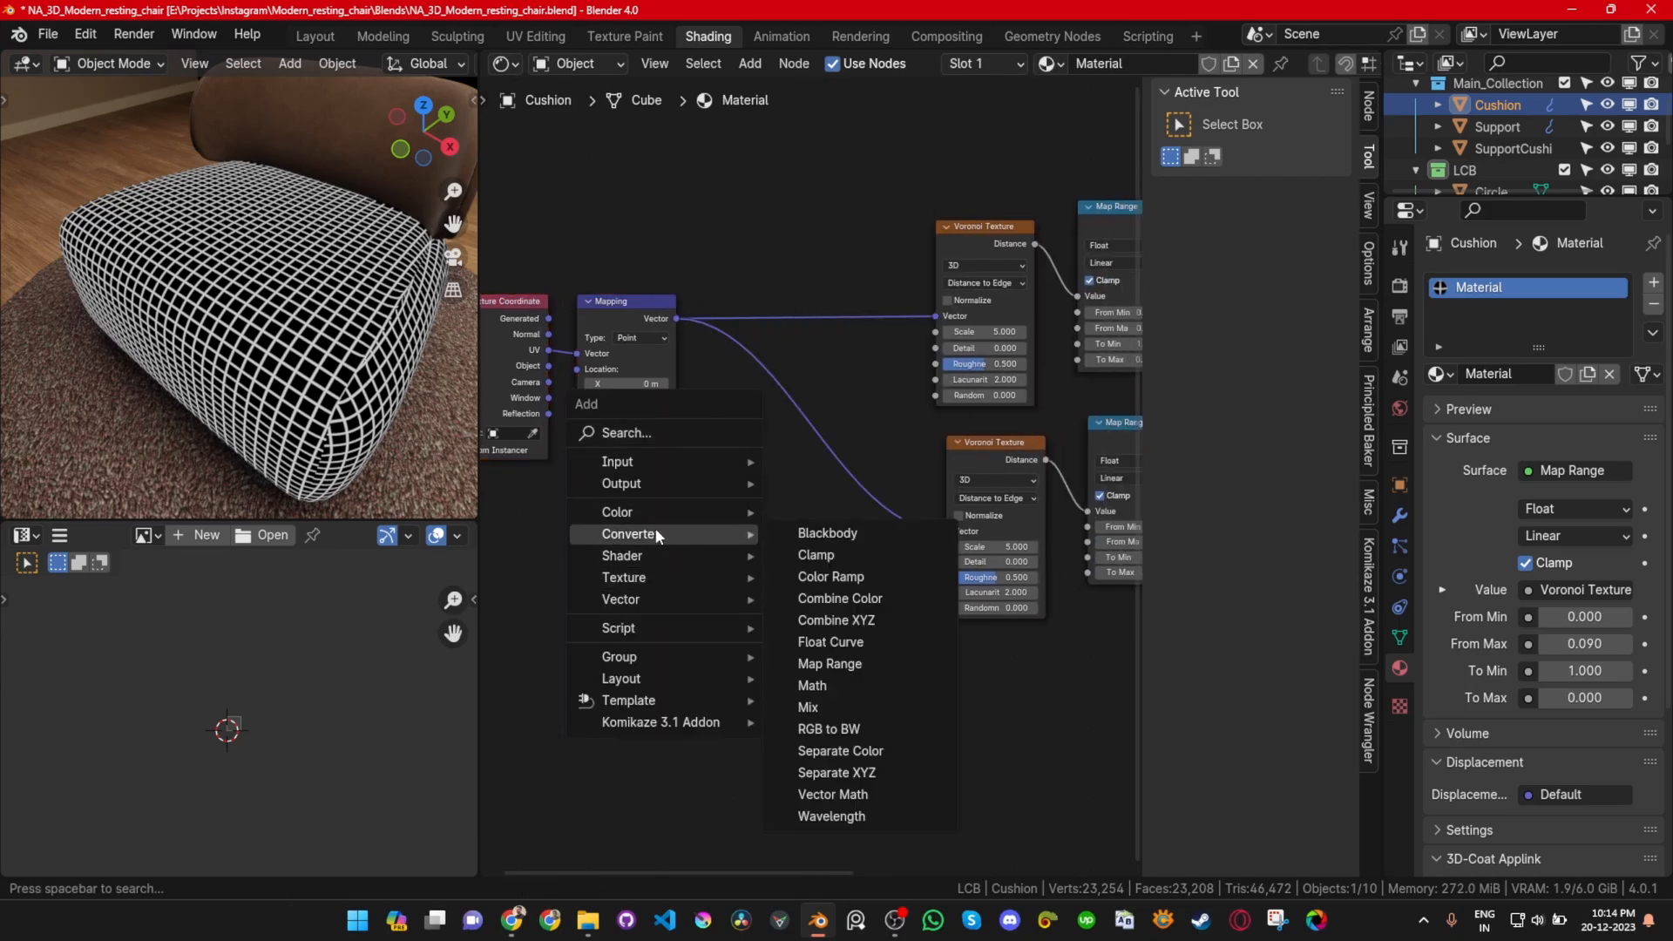
left_click(851, 795)
left_click(778, 381)
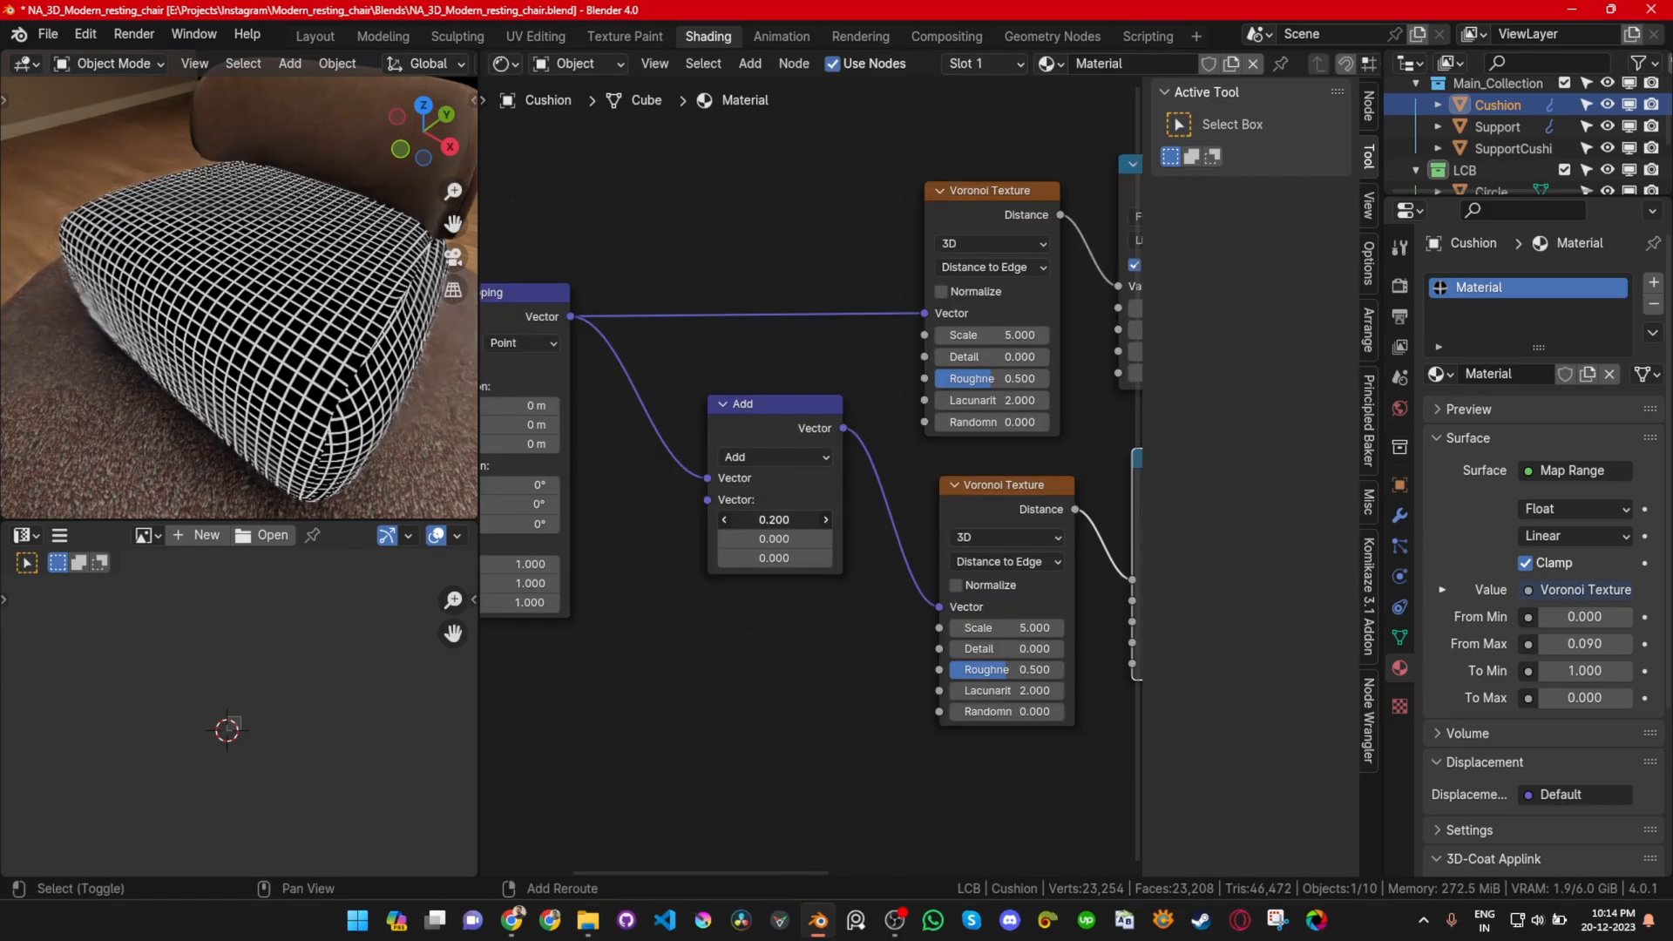
mouse_move(758, 520)
left_mouse_down("shift")
mouse_move(788, 520)
mouse_move(780, 531)
left_mouse_up("shift")
type(".10")
key("Return")
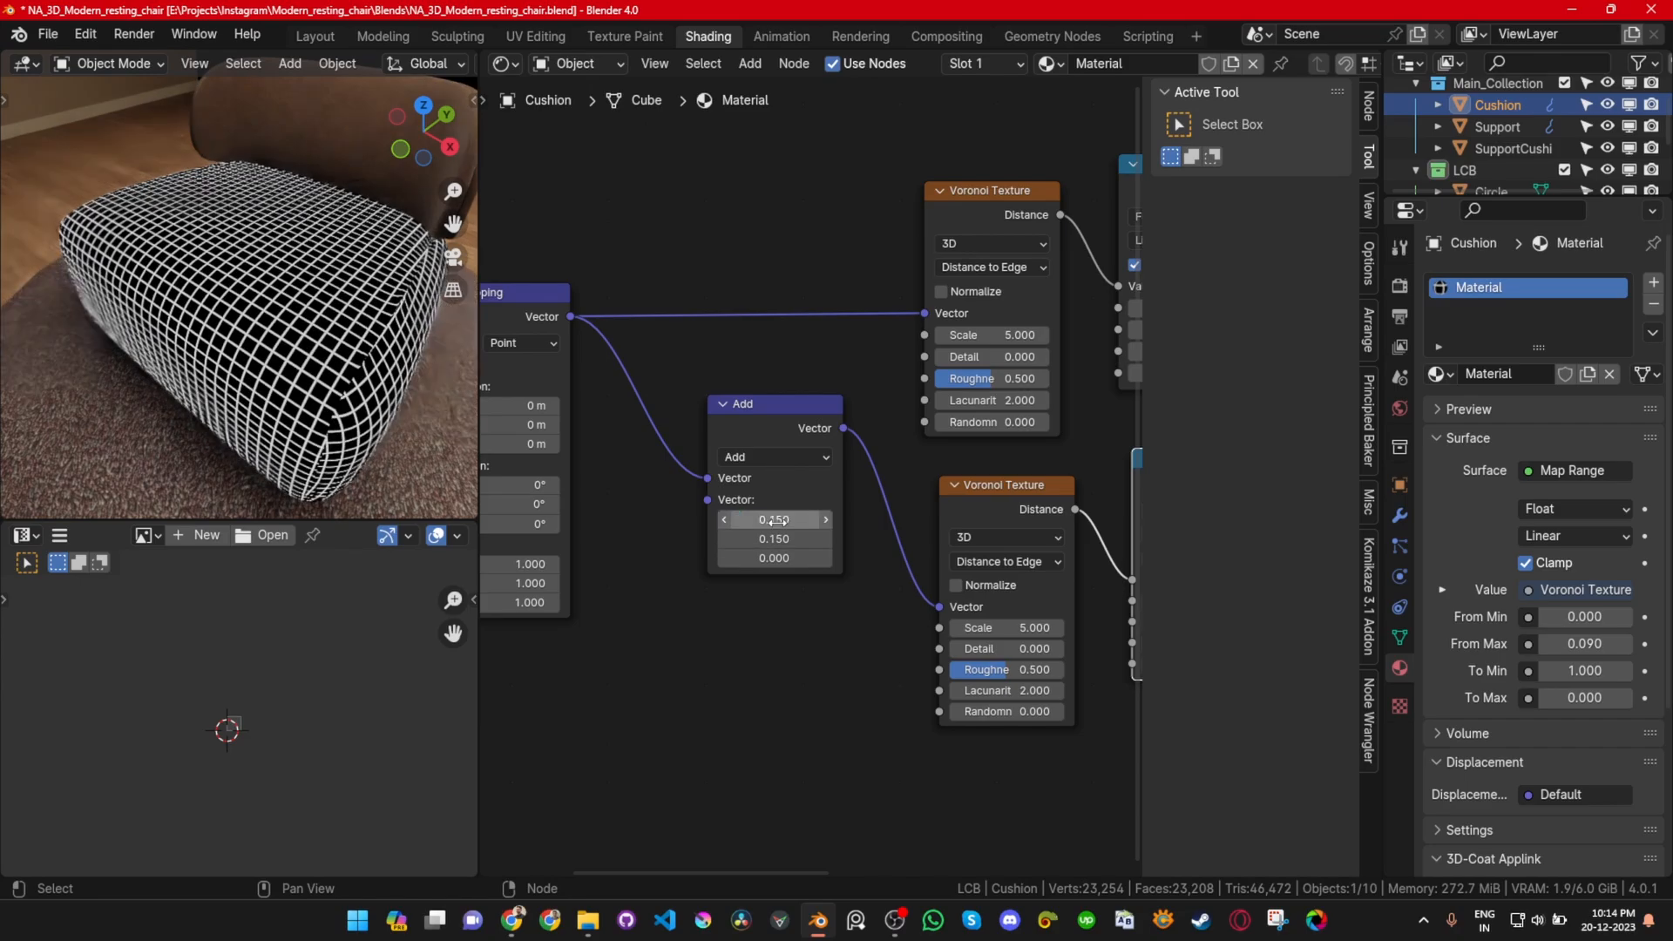
Step: Mix the two Map Range results into the Material Output with a Mix Color node and shift the output node aside
scroll(815, 532, "down", 2)
middle_click_drag(848, 538, 1292, 467)
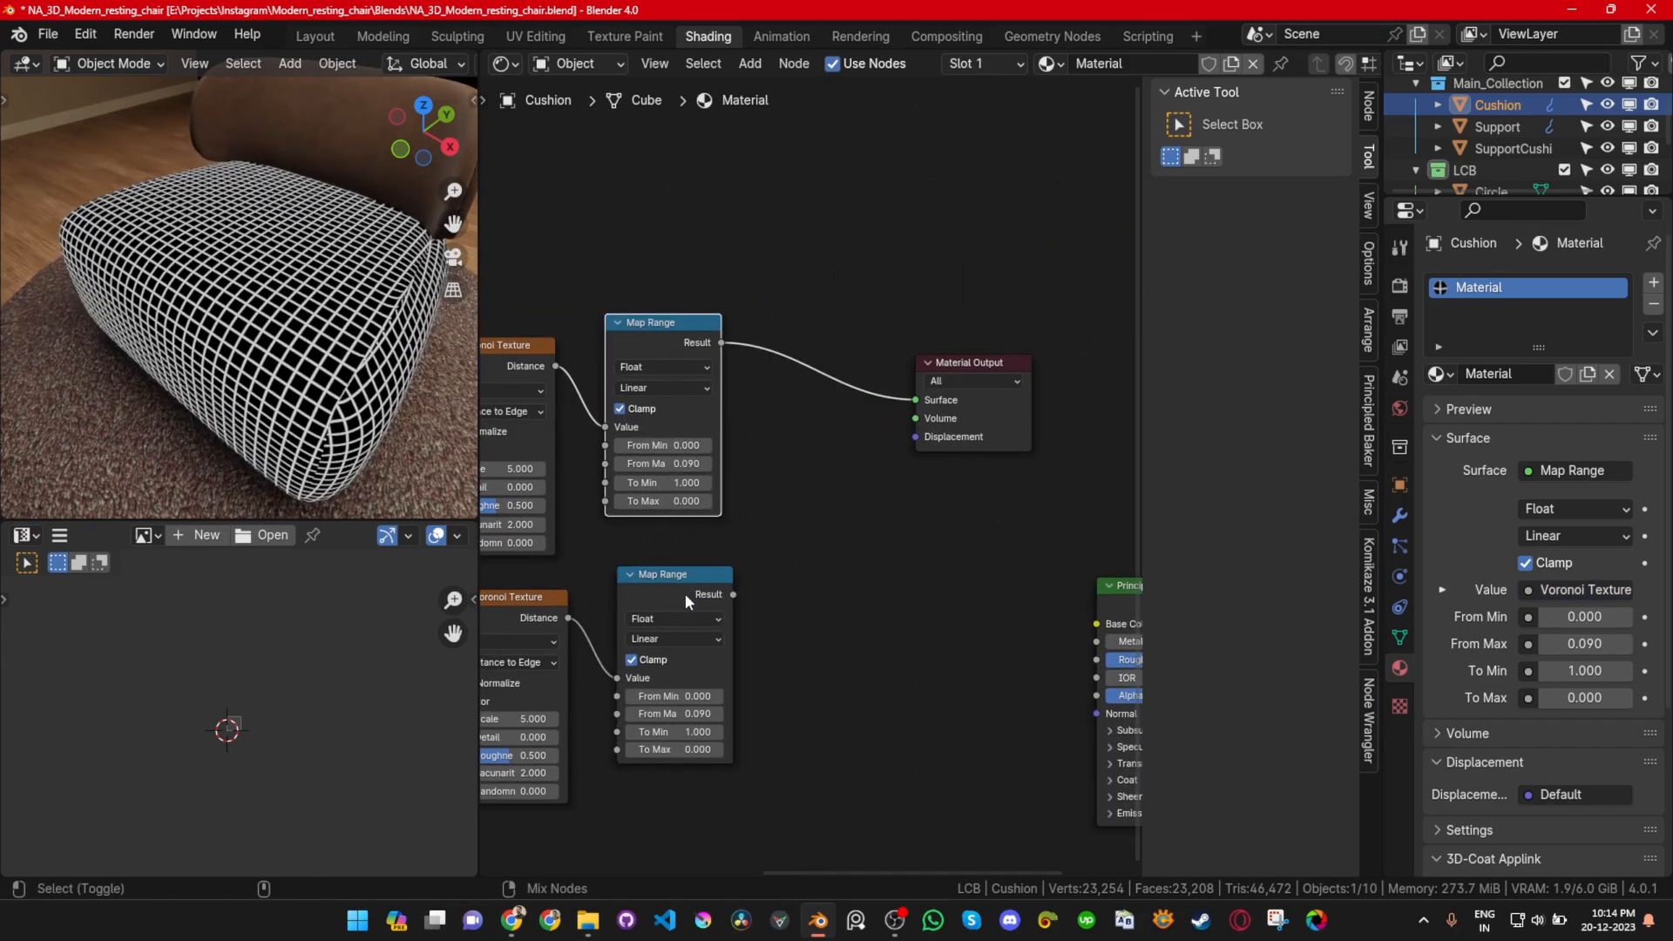
right_click_drag(684, 588, 698, 343, "ctrl+shift")
left_click_drag(1006, 394, 1070, 368)
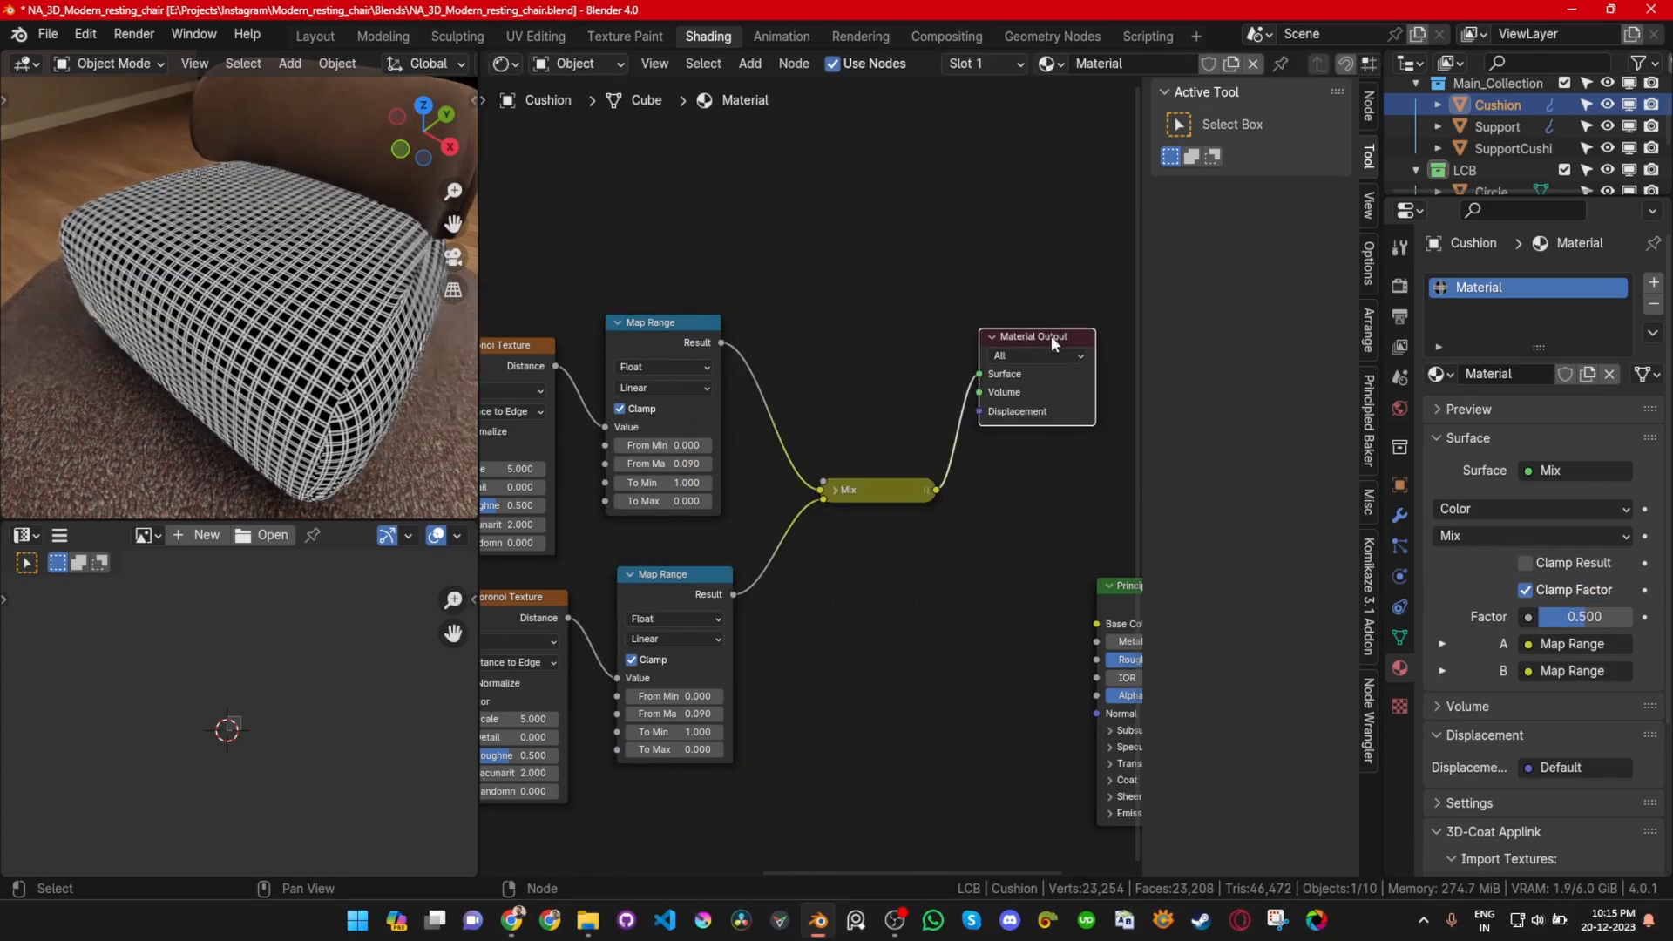
scroll(224, 337, "up", 5)
scroll(677, 556, "down", 4)
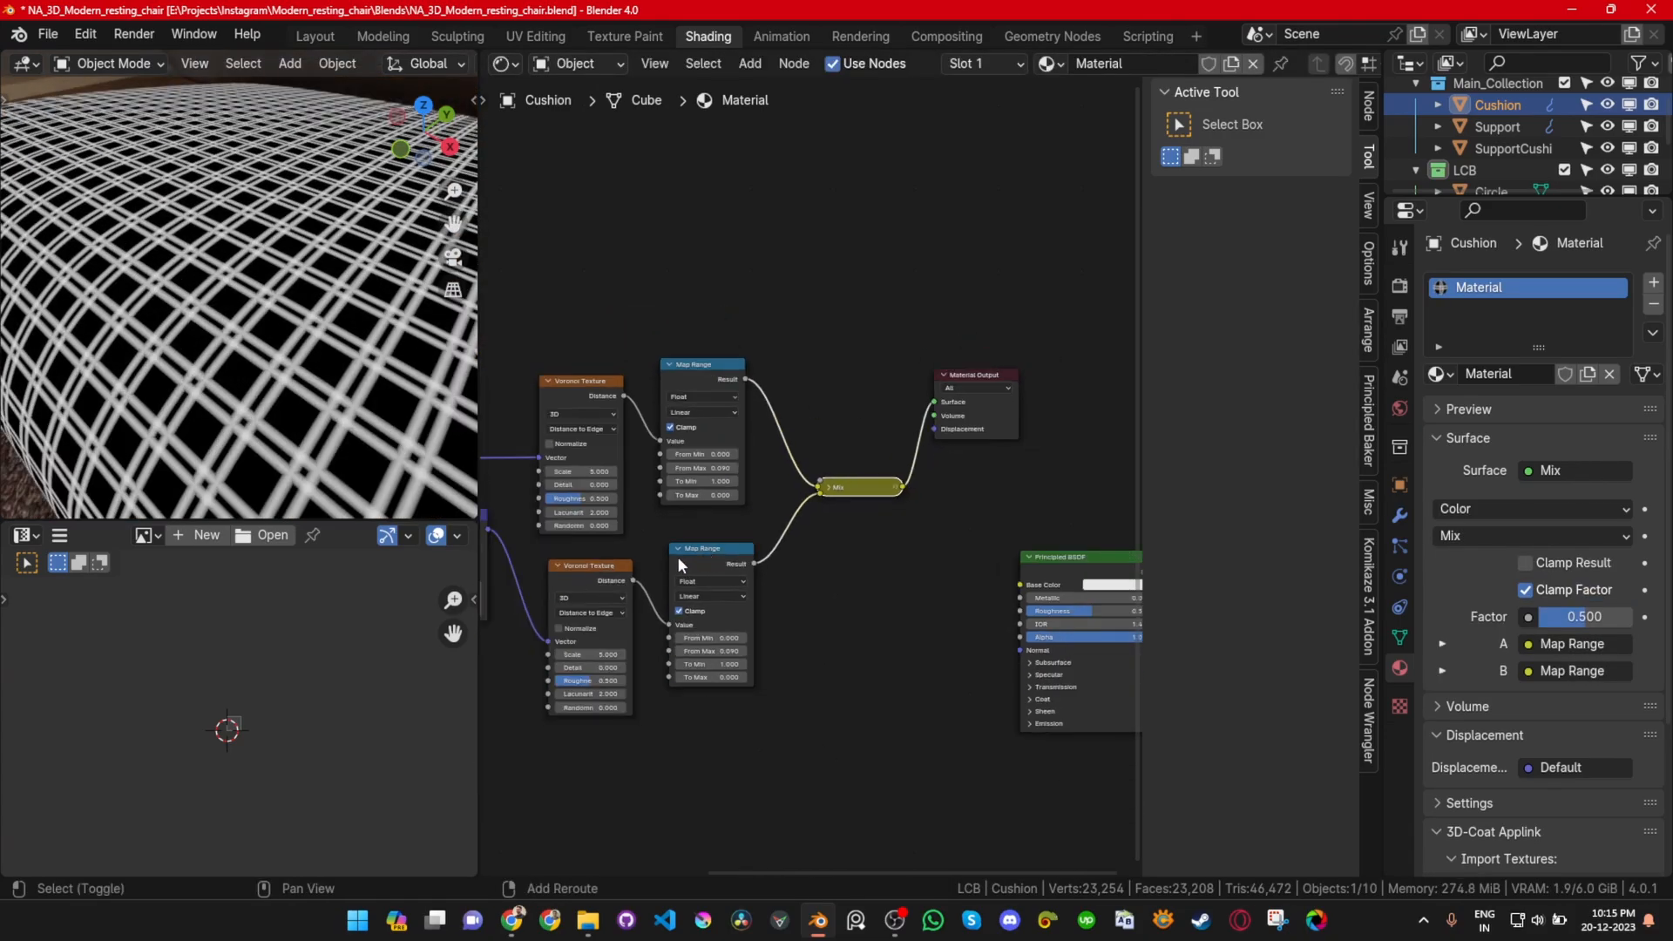
Step: Set the Add node's X and Y offsets to 0.100 so the second grid is centred between the first grid's lines
middle_click_drag(677, 556, 982, 507)
scroll(786, 556, "up", 4)
middle_click_drag(728, 541, 746, 478)
mouse_move(908, 491)
left_mouse_down("shift")
mouse_move(909, 509)
mouse_move(837, 509)
mouse_move(901, 494)
mouse_move(901, 509)
mouse_move(838, 509)
mouse_move(902, 509)
left_mouse_up("shift")
scroll(348, 331, "down", 2)
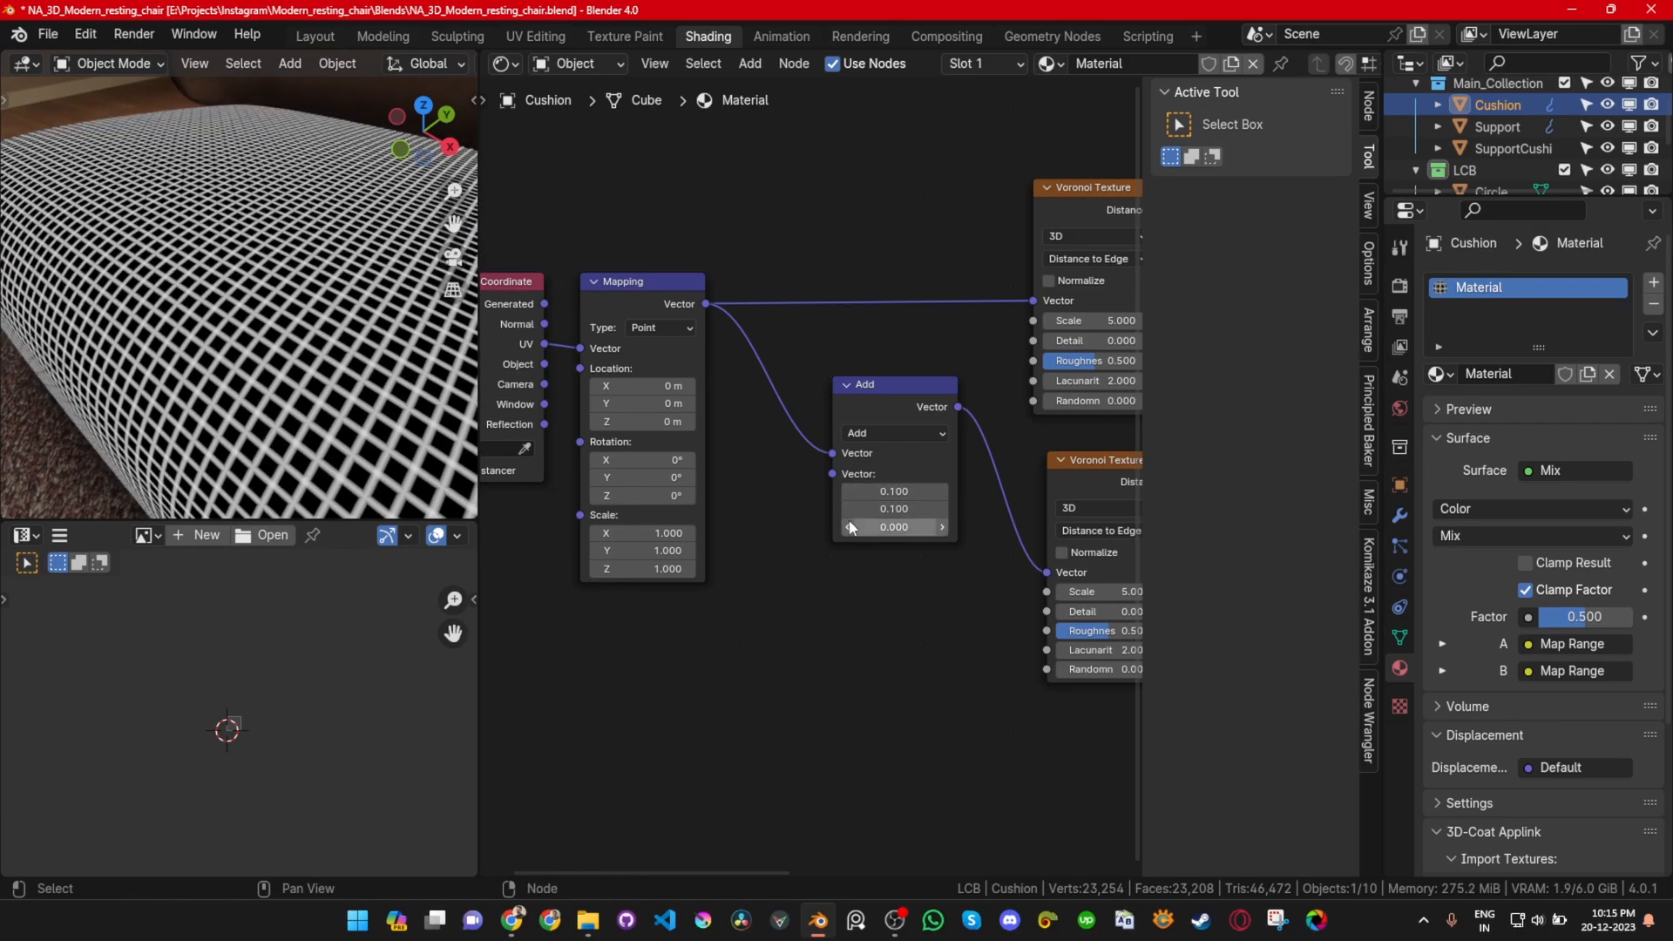
Step: Set the Add node's X and Y offsets to 0.090 while checking the weave from directly above
key("KP_7")
scroll(321, 350, "up", 6)
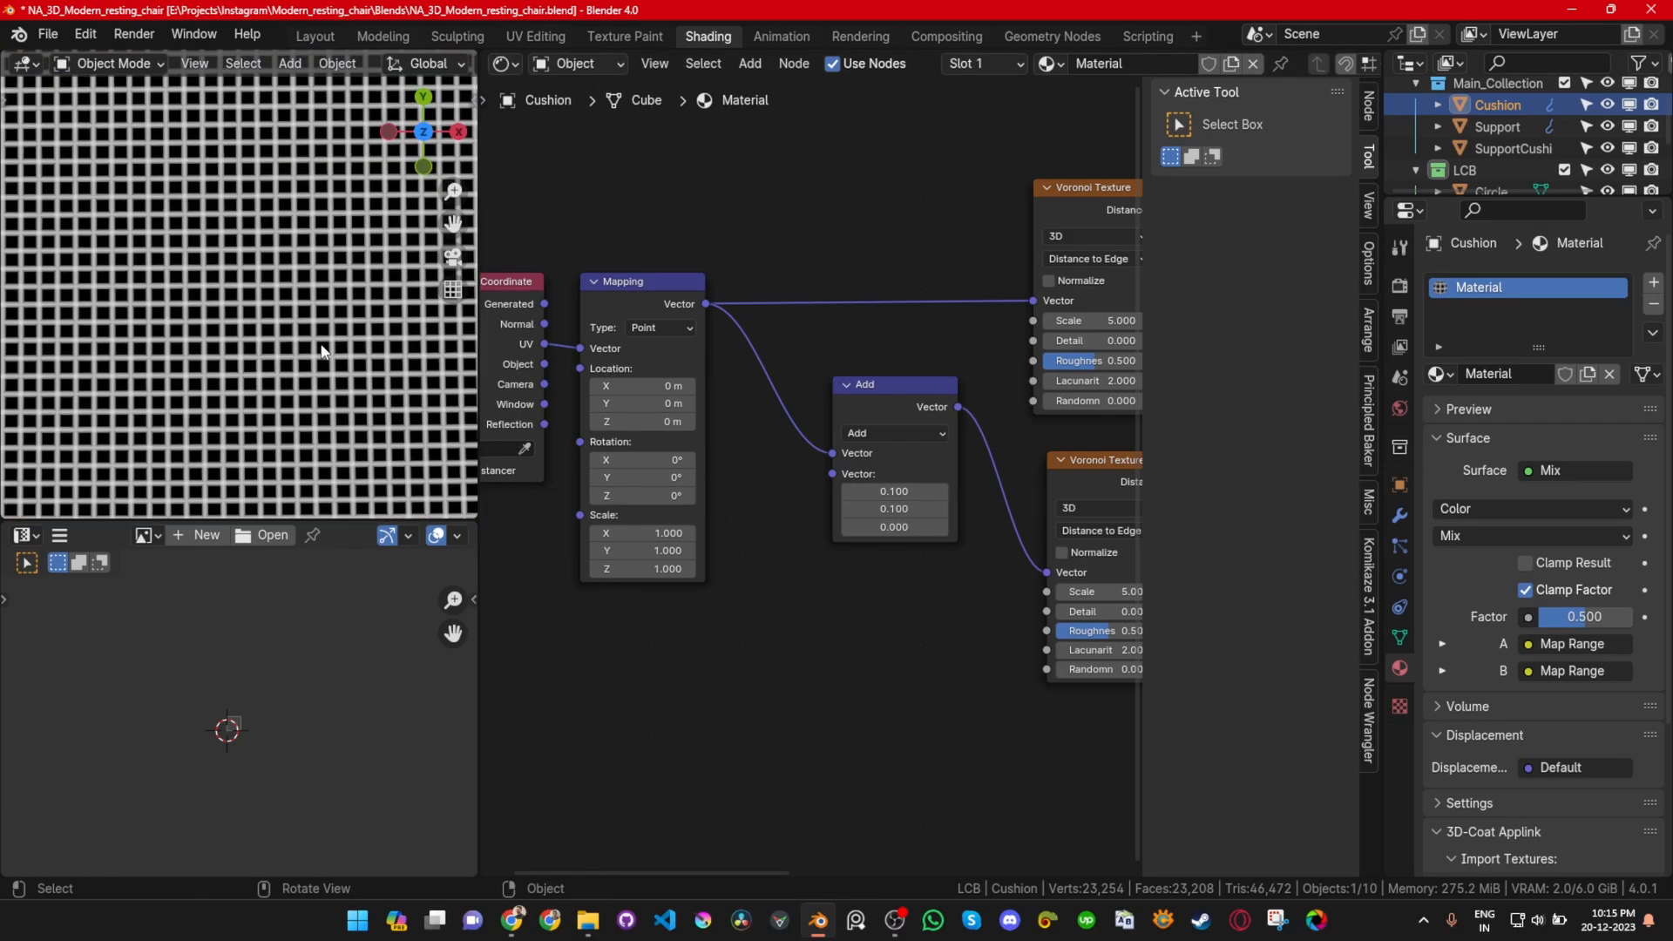
mouse_move(917, 492)
left_mouse_down()
mouse_move(916, 509)
mouse_move(943, 509)
mouse_move(916, 509)
left_mouse_up()
right_click(917, 493)
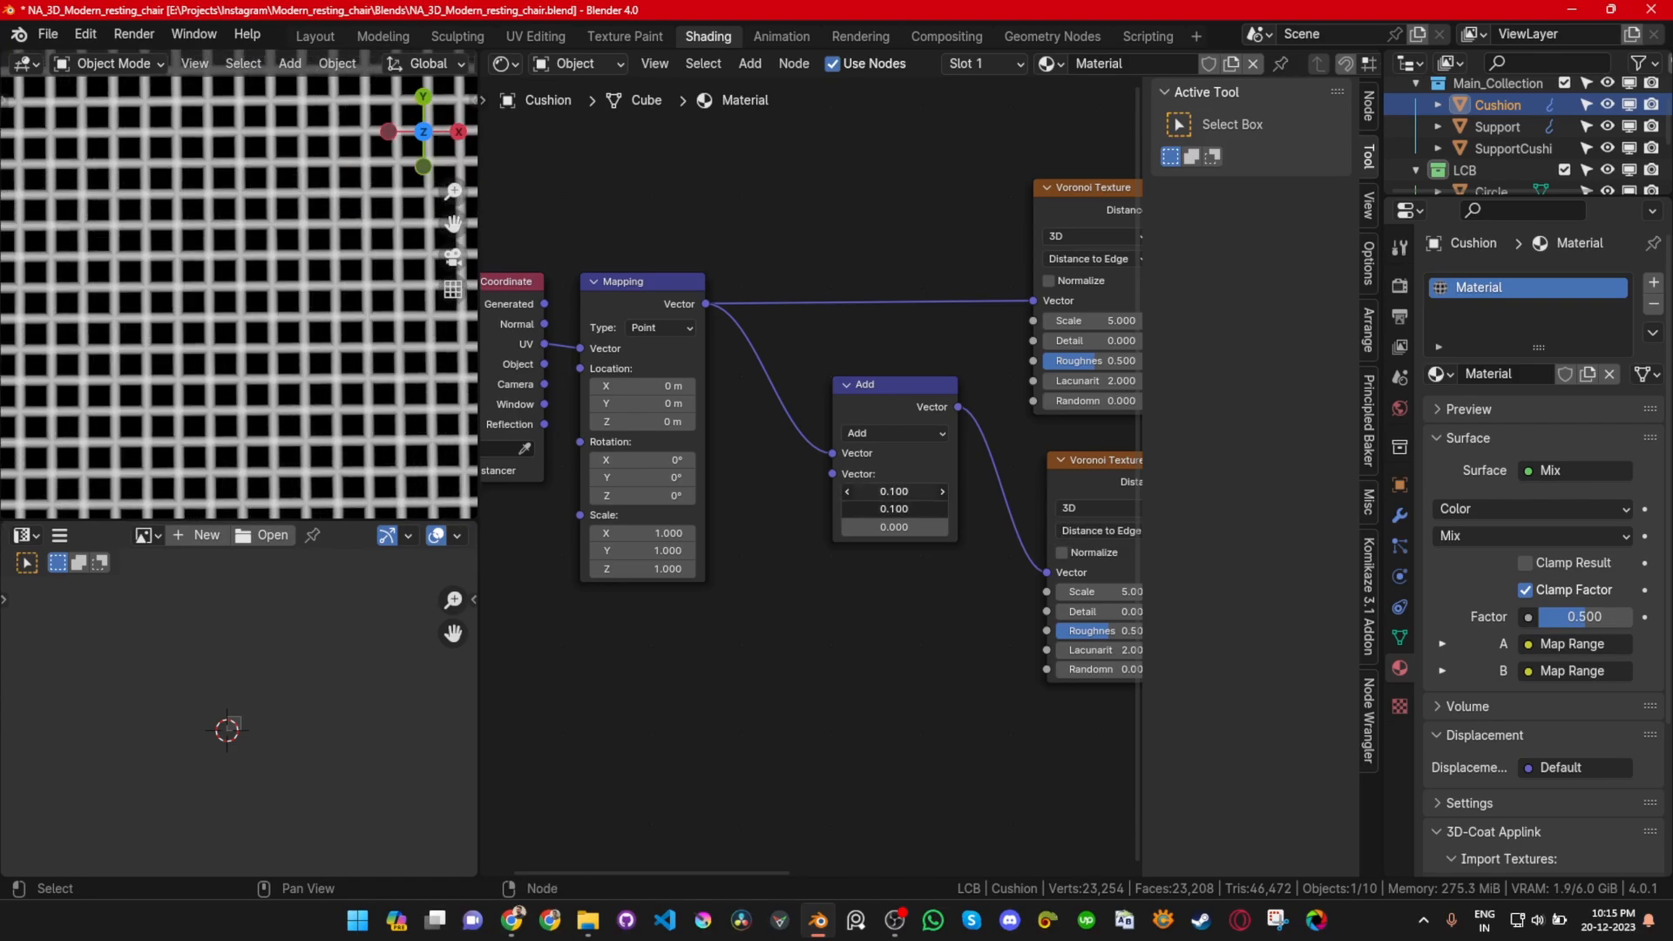
key("Return")
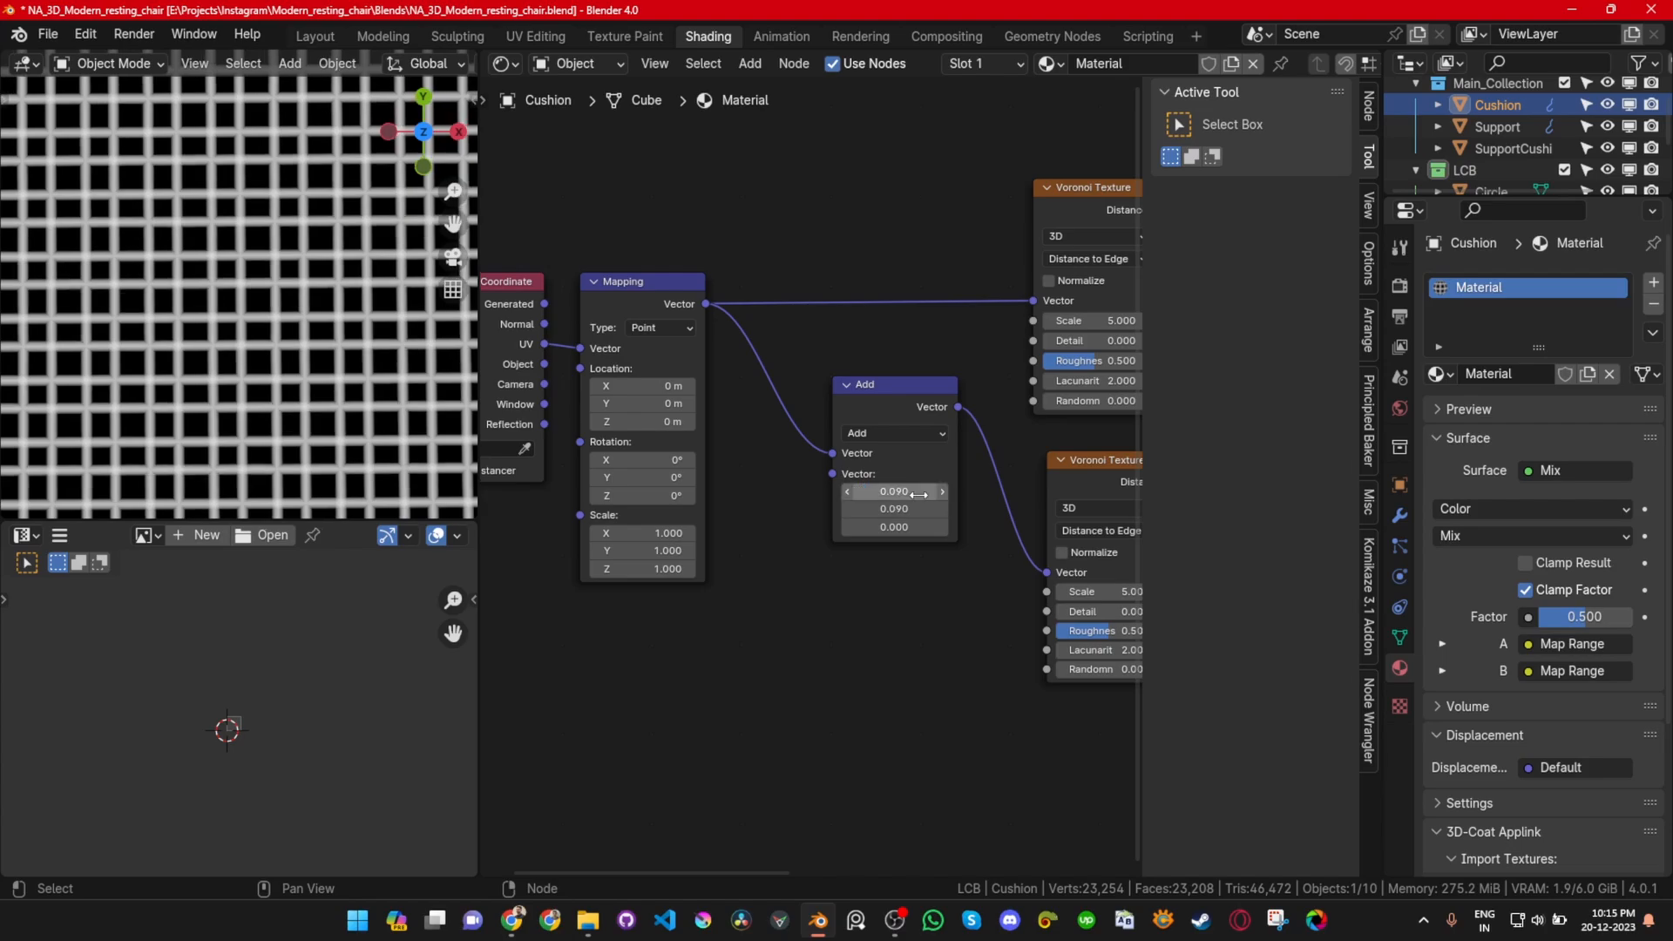
scroll(314, 399, "down", 8)
middle_click_drag(315, 399, 357, 407)
scroll(961, 613, "down", 3)
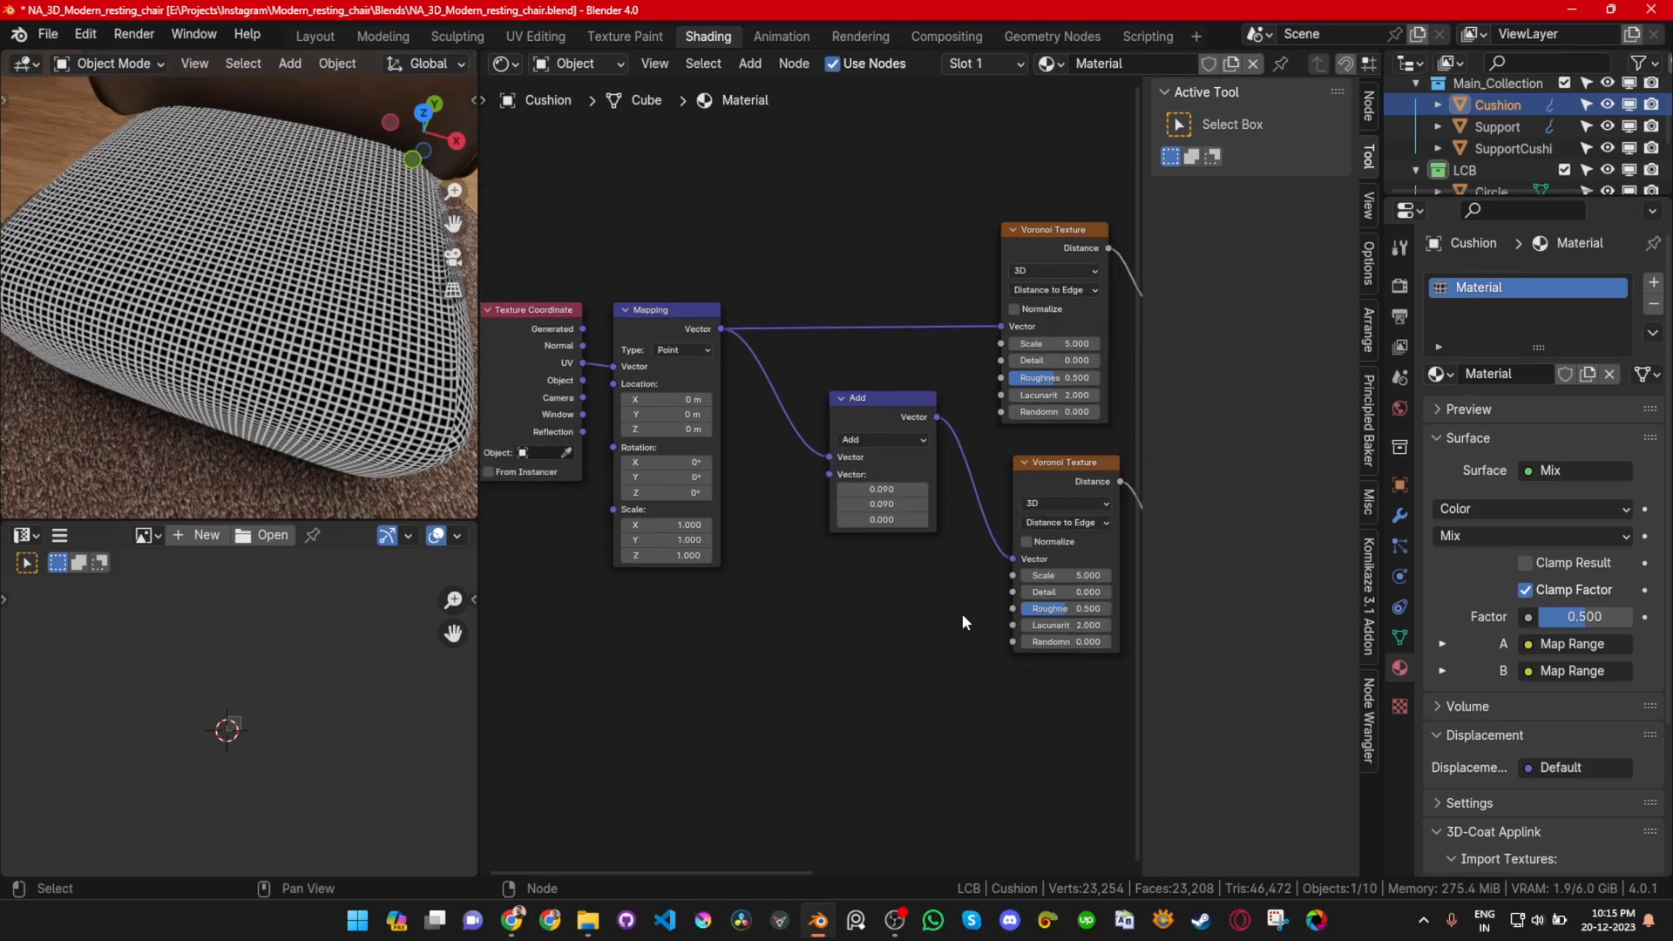
Step: Expand the collapsed Mix node and align it with the upper Map Range node
middle_click_drag(906, 604, 654, 669, "shift")
scroll(810, 575, "up", 2)
middle_click_drag(792, 485, 842, 543, "shift")
scroll(880, 486, "down", 3)
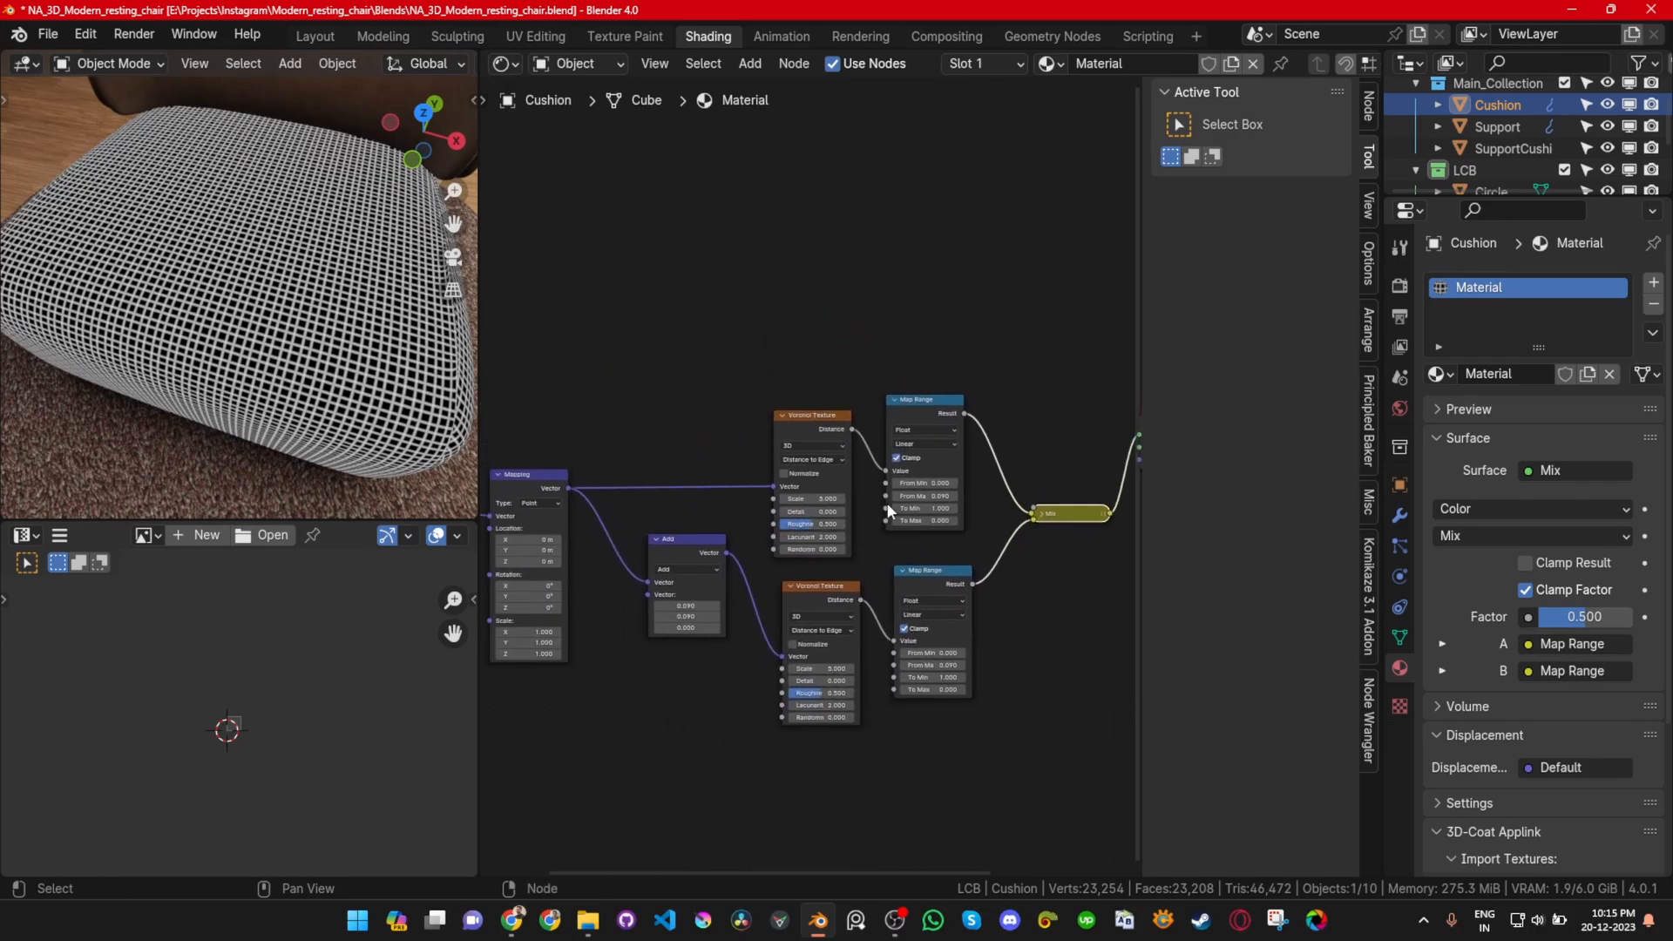
left_click(1040, 514)
left_click_drag(1052, 513, 1071, 400)
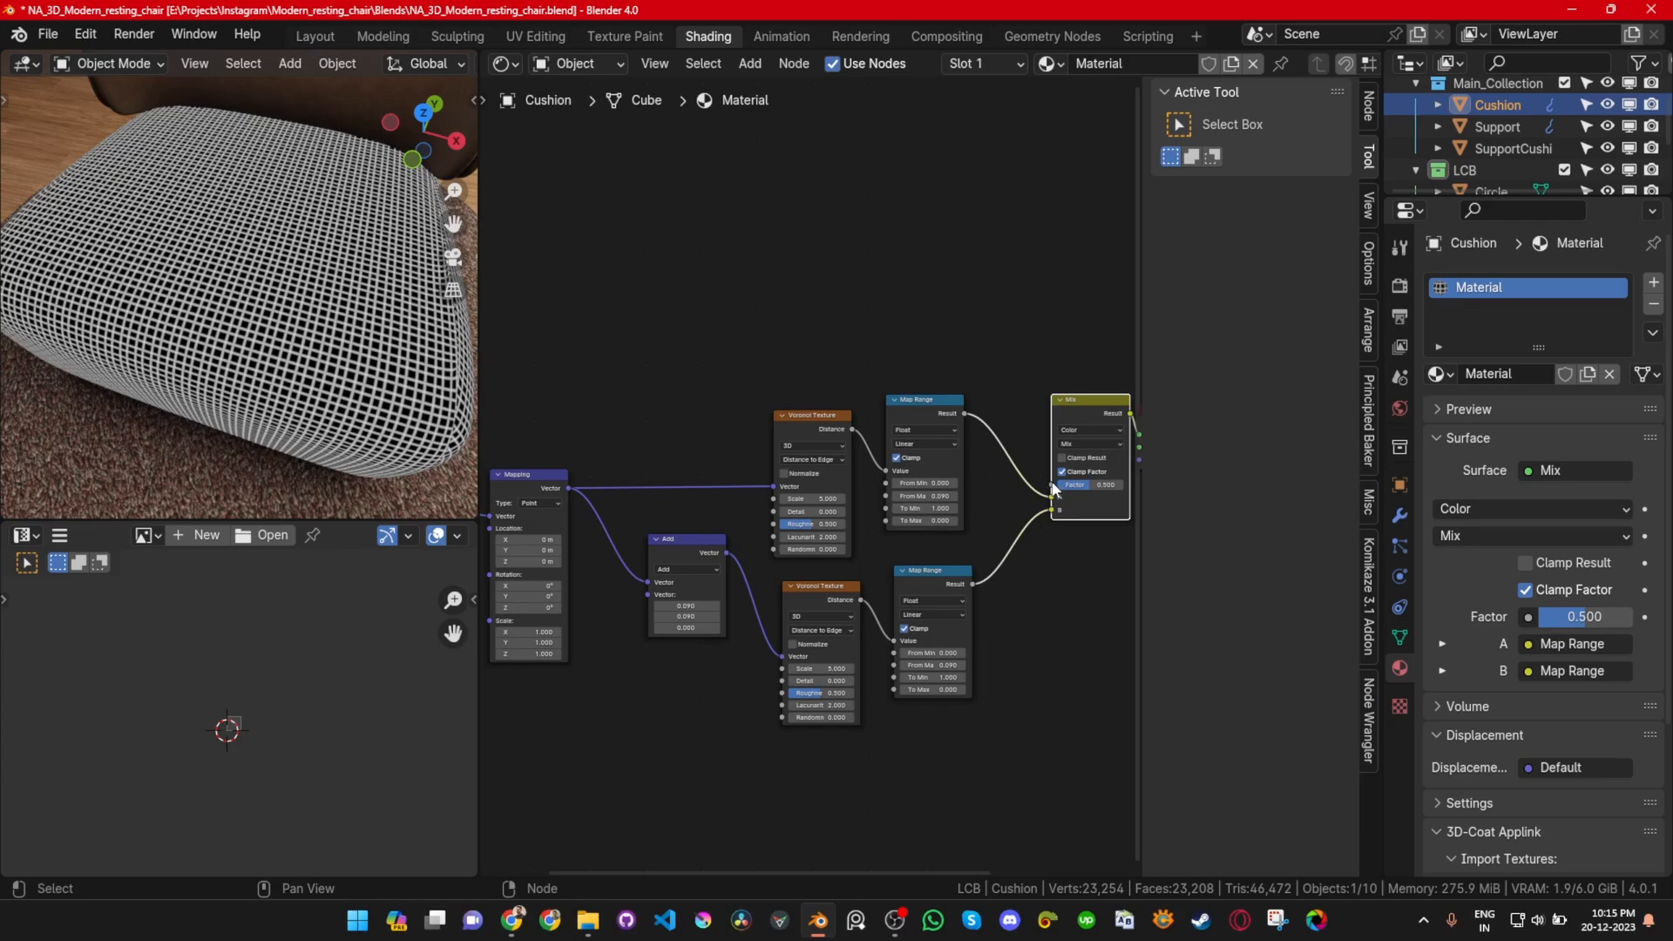
Step: Add a Noise Texture whose Fac drives the Mix node's Factor, and feed its Vector input from the Mapping node
left_click_drag(1054, 488, 912, 258)
type("noise")
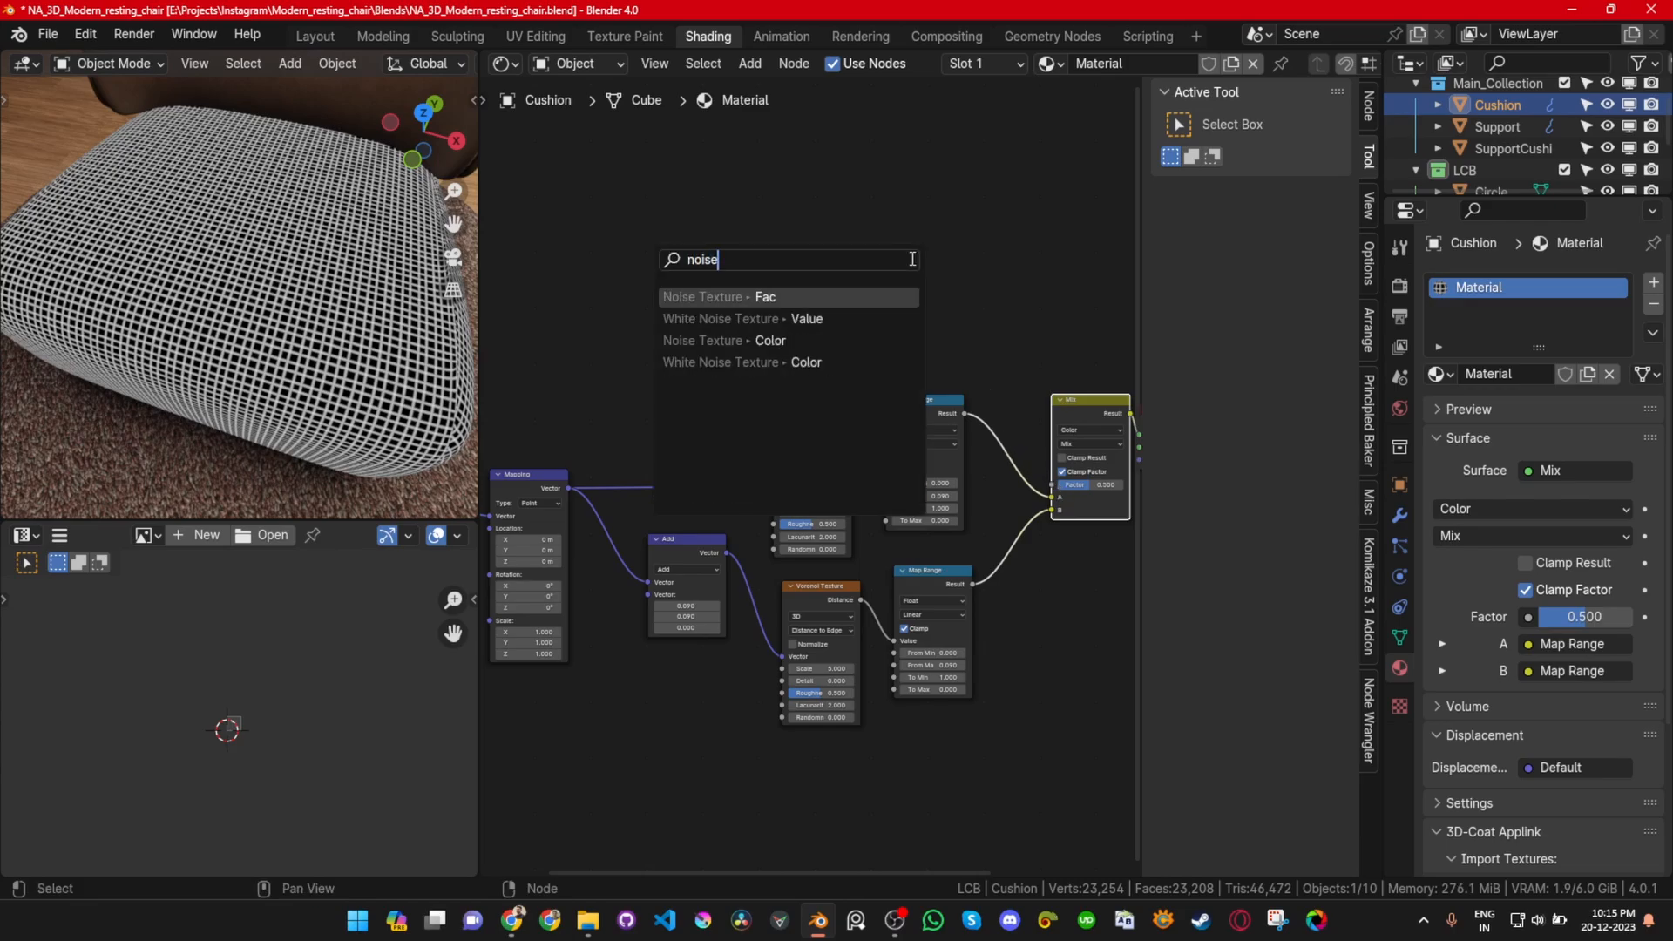
key("Return")
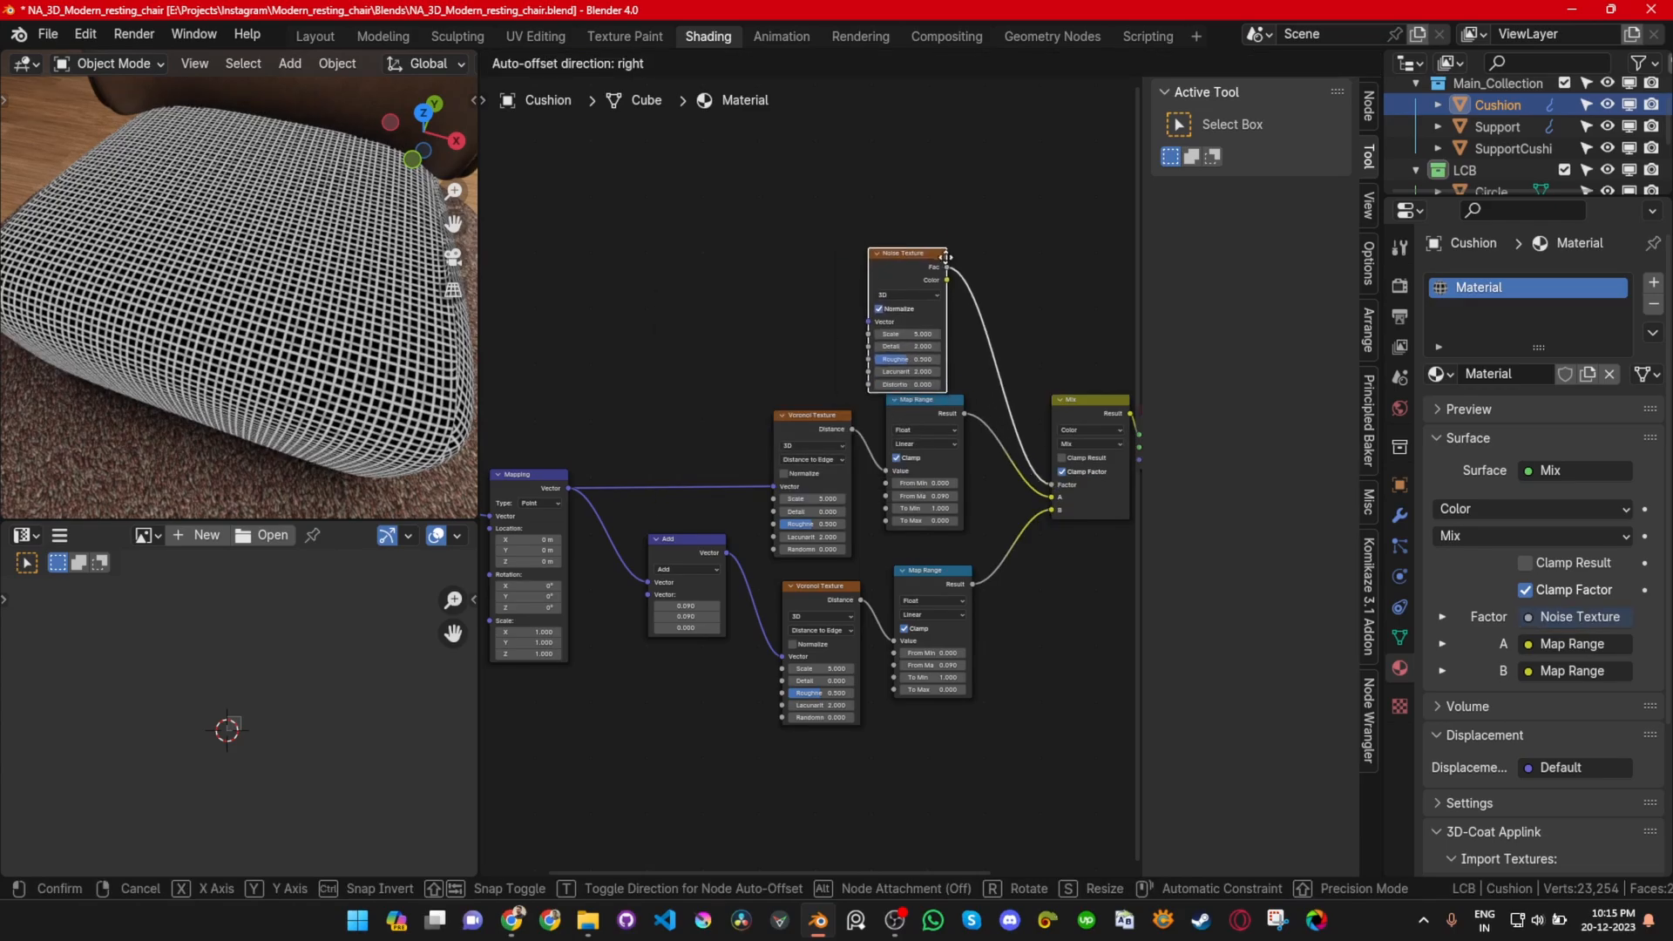
left_click(944, 258)
left_click_drag(570, 488, 867, 308)
scroll(305, 388, "up", 4)
scroll(275, 370, "up", 3)
scroll(272, 369, "down", 8)
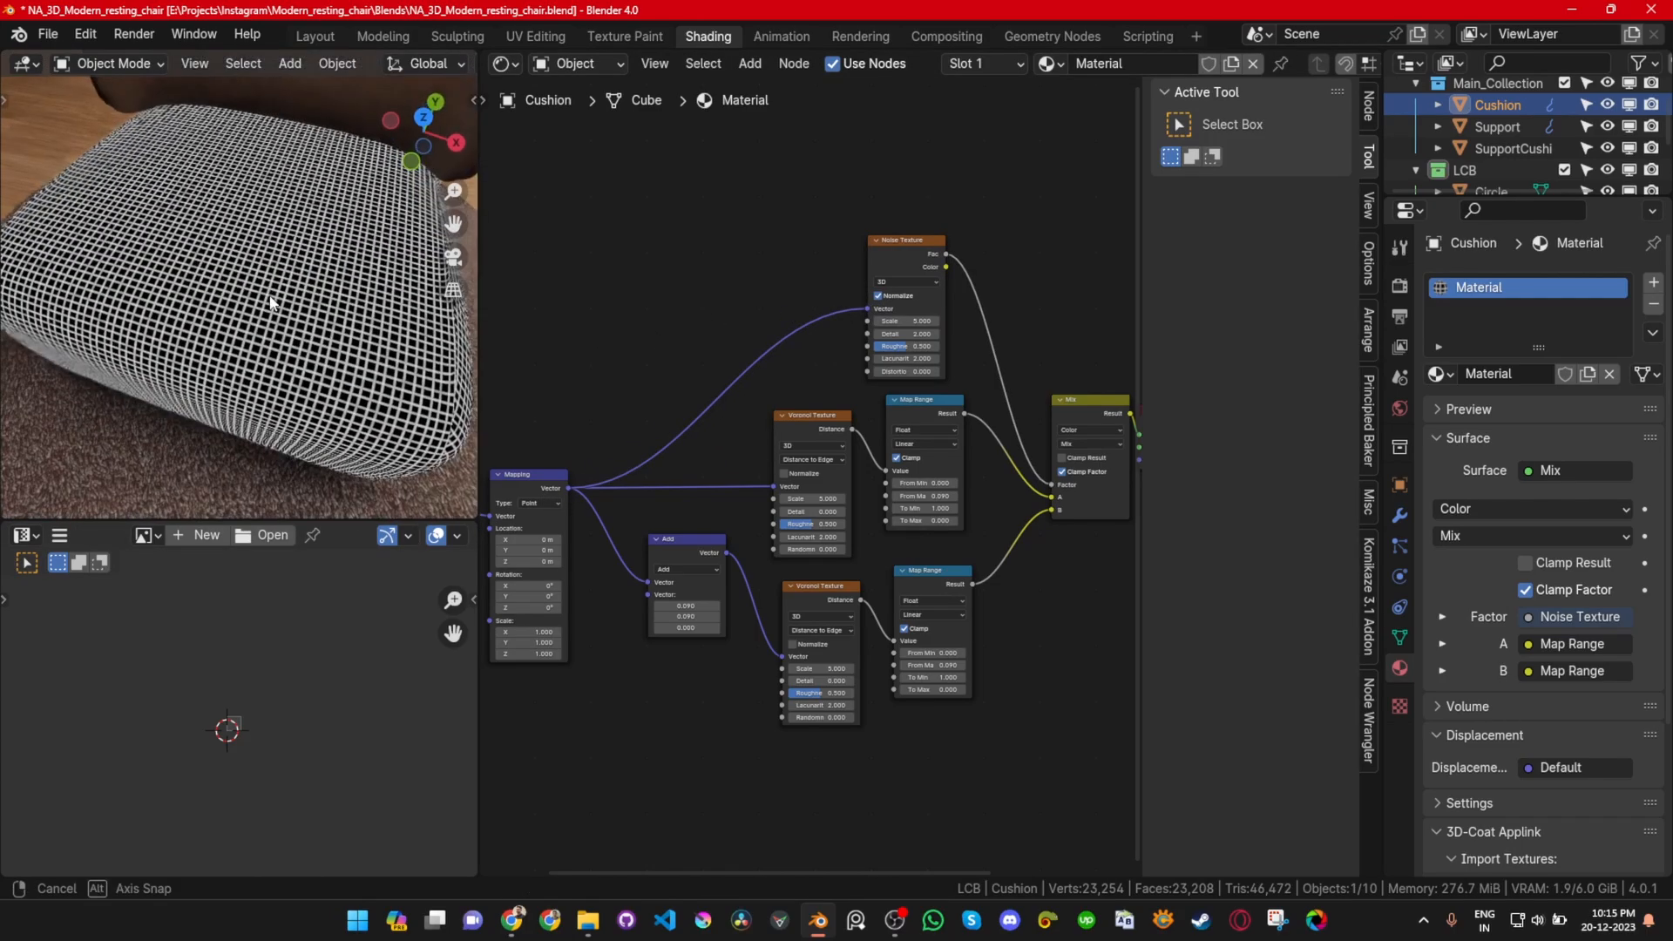
Step: Shift the Noise Texture aside and insert a duplicate of the Map Range node between it and the Mix Factor
middle_click_drag(270, 298, 288, 315)
scroll(288, 315, "up", 3)
scroll(1074, 479, "up", 1)
scroll(774, 547, "up", 3)
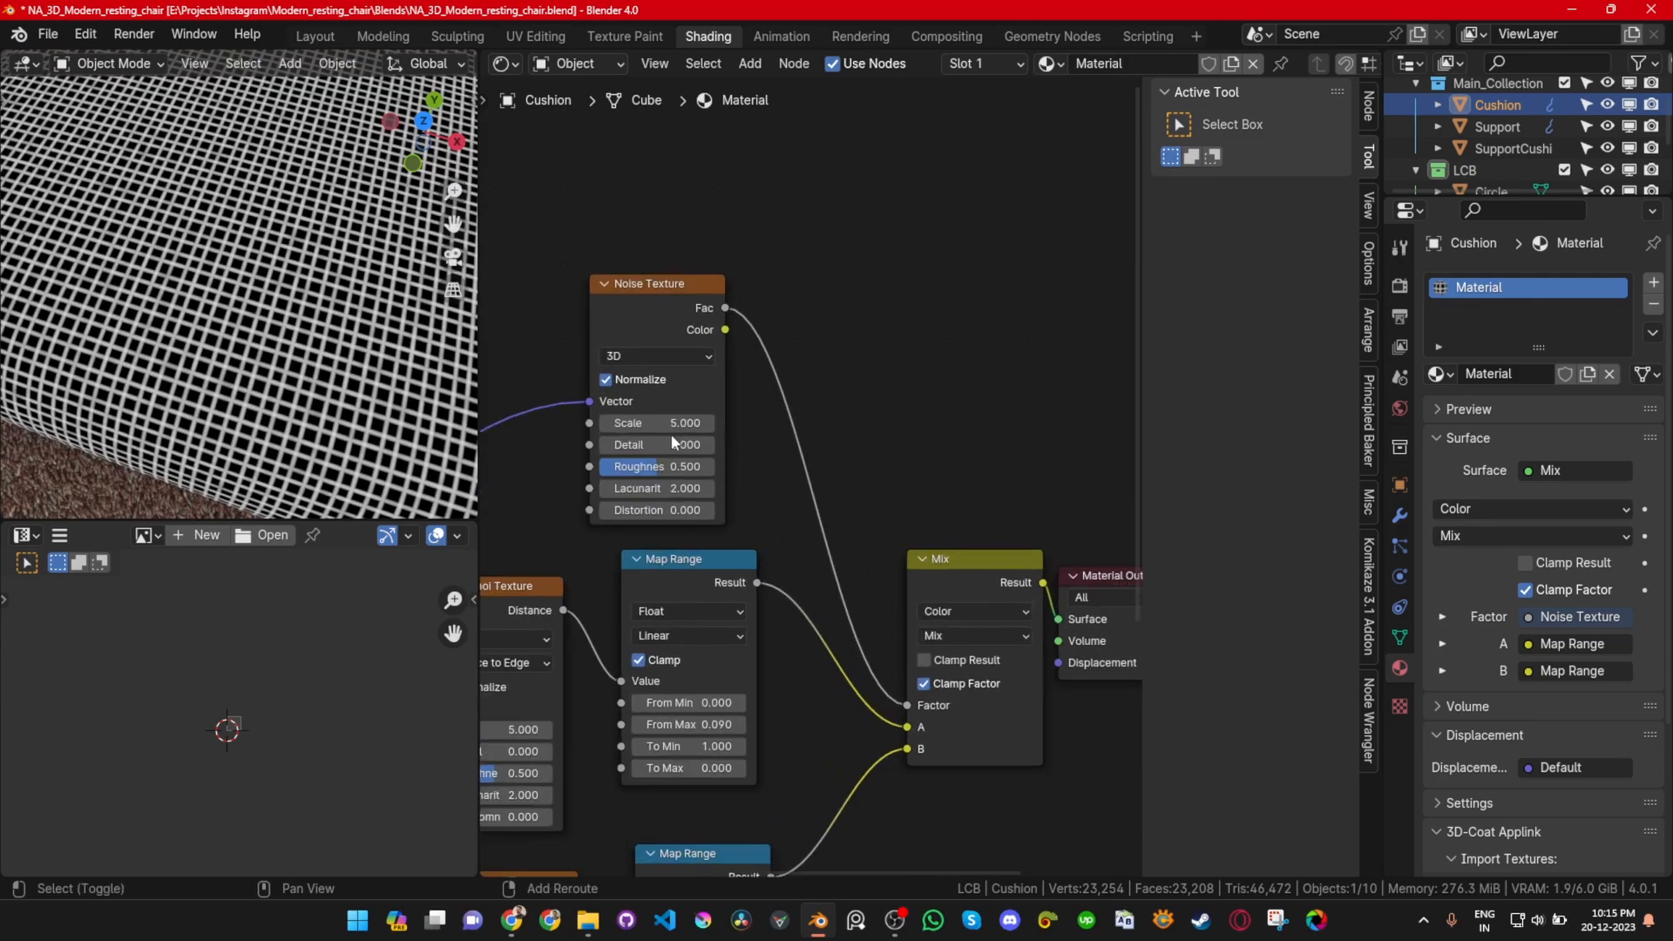
middle_click_drag(672, 432, 888, 423)
left_click_drag(883, 287, 744, 314)
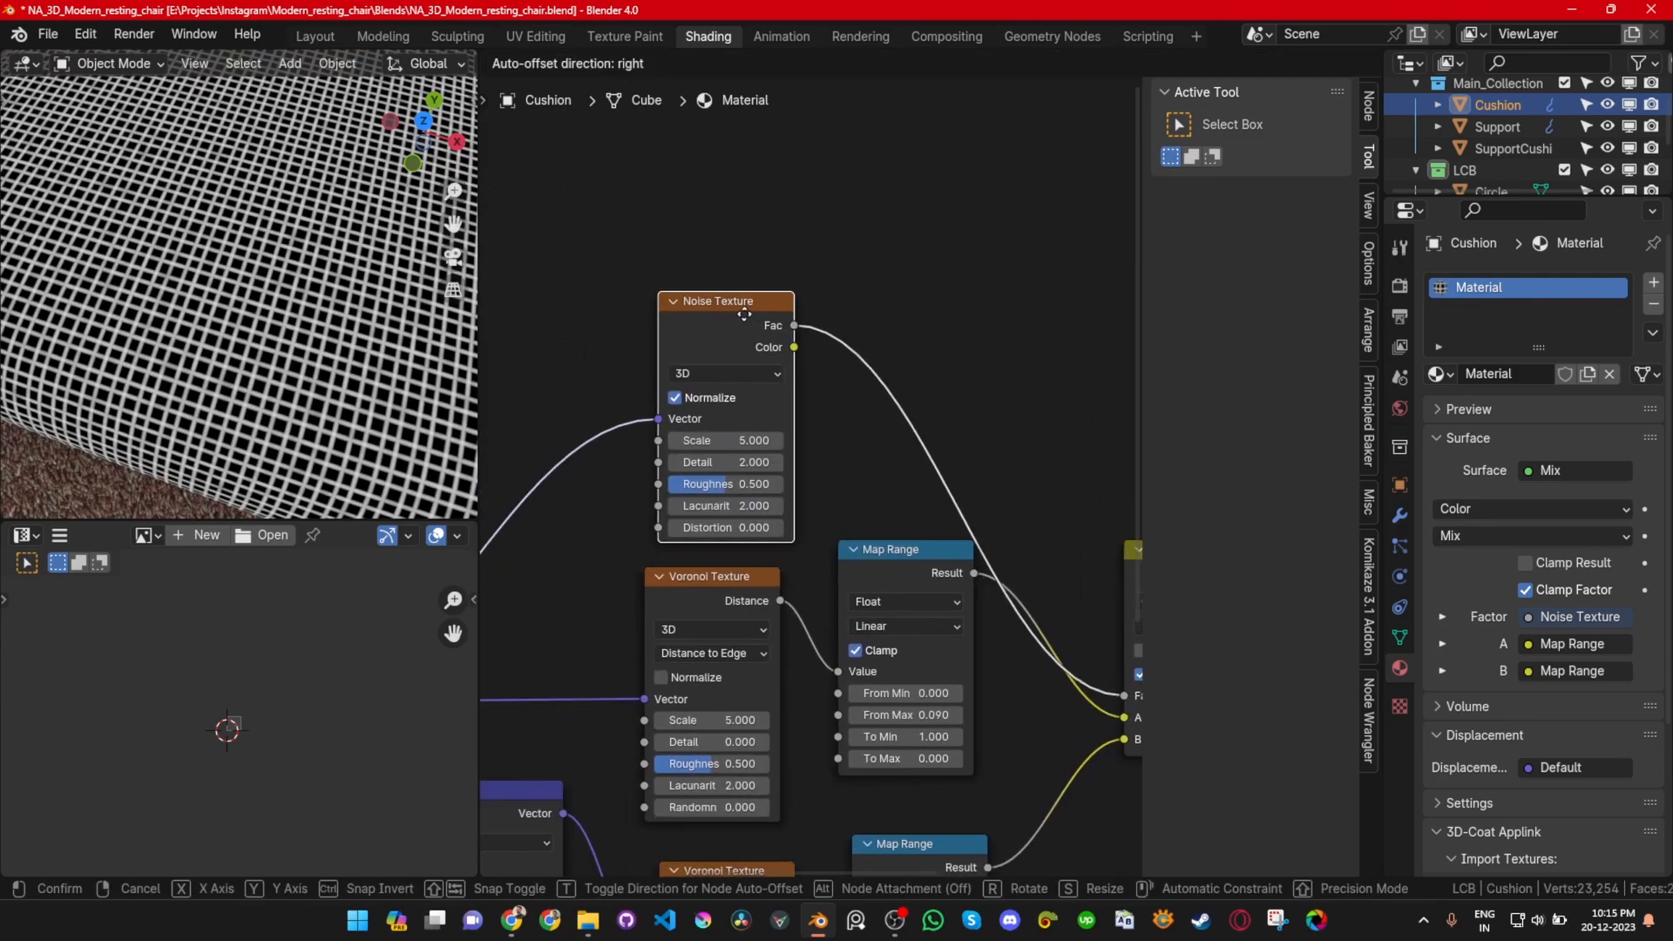
left_click(871, 549)
key("shift+d")
left_click(879, 256)
Step: Preview the Noise Texture on the cushion, tidy the new Map Range's placement, and set the noise Scale to 1.490
left_click(754, 323, "ctrl+shift")
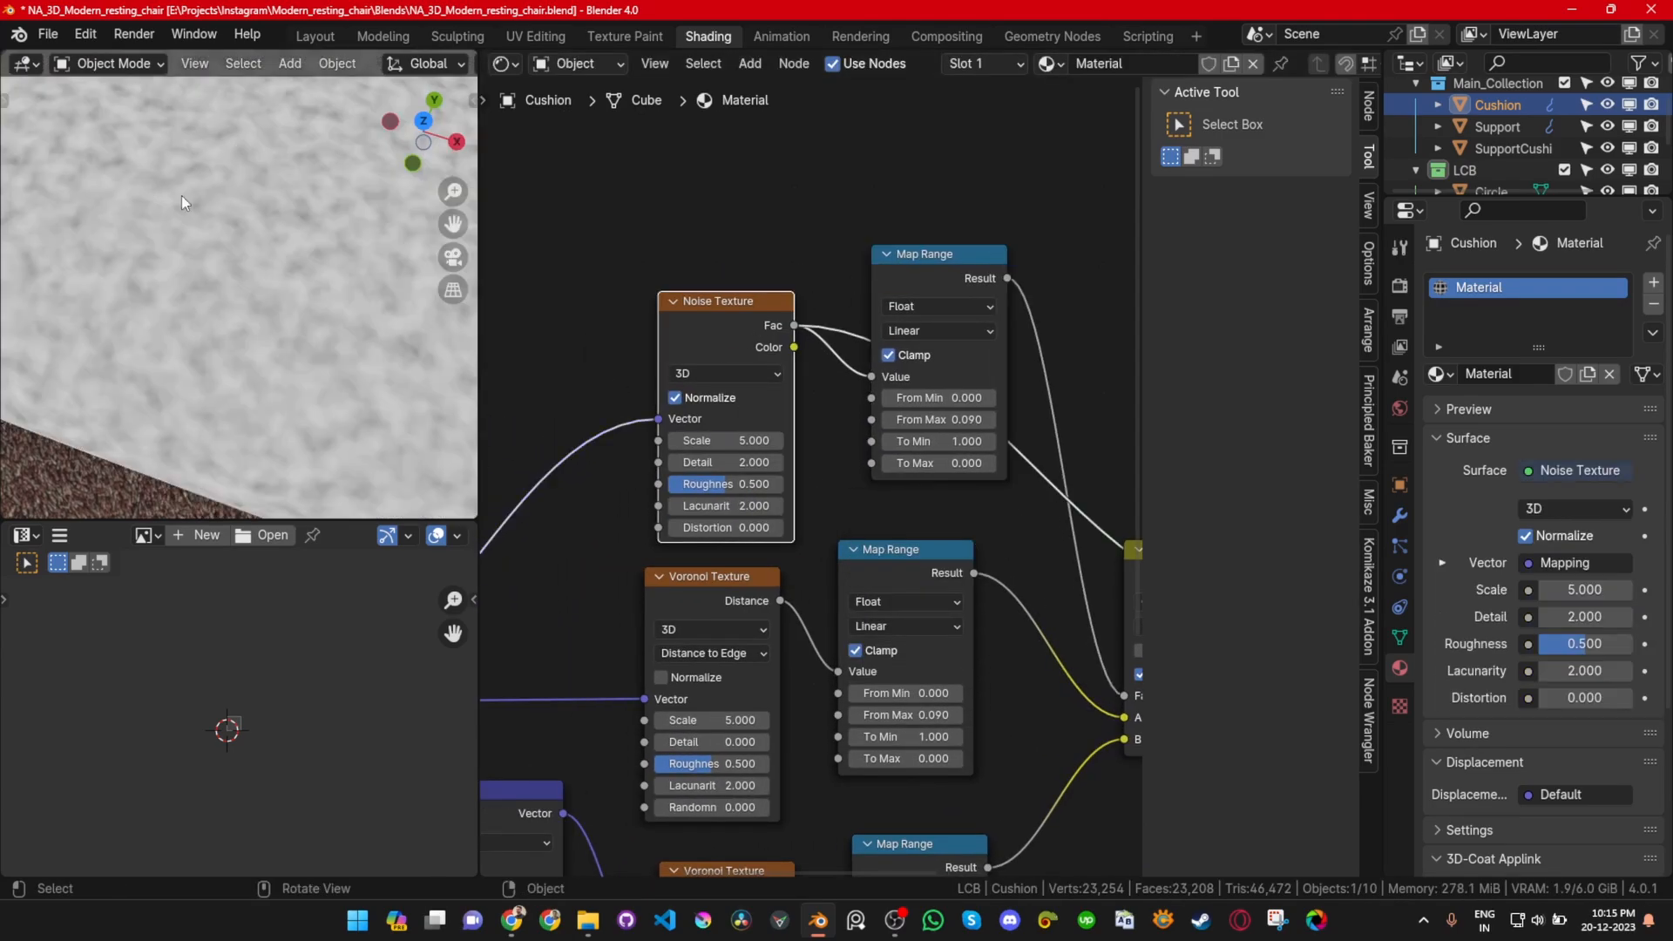
middle_click_drag(949, 273, 858, 281)
left_click_drag(858, 280, 830, 302)
middle_click_drag(971, 697, 973, 694)
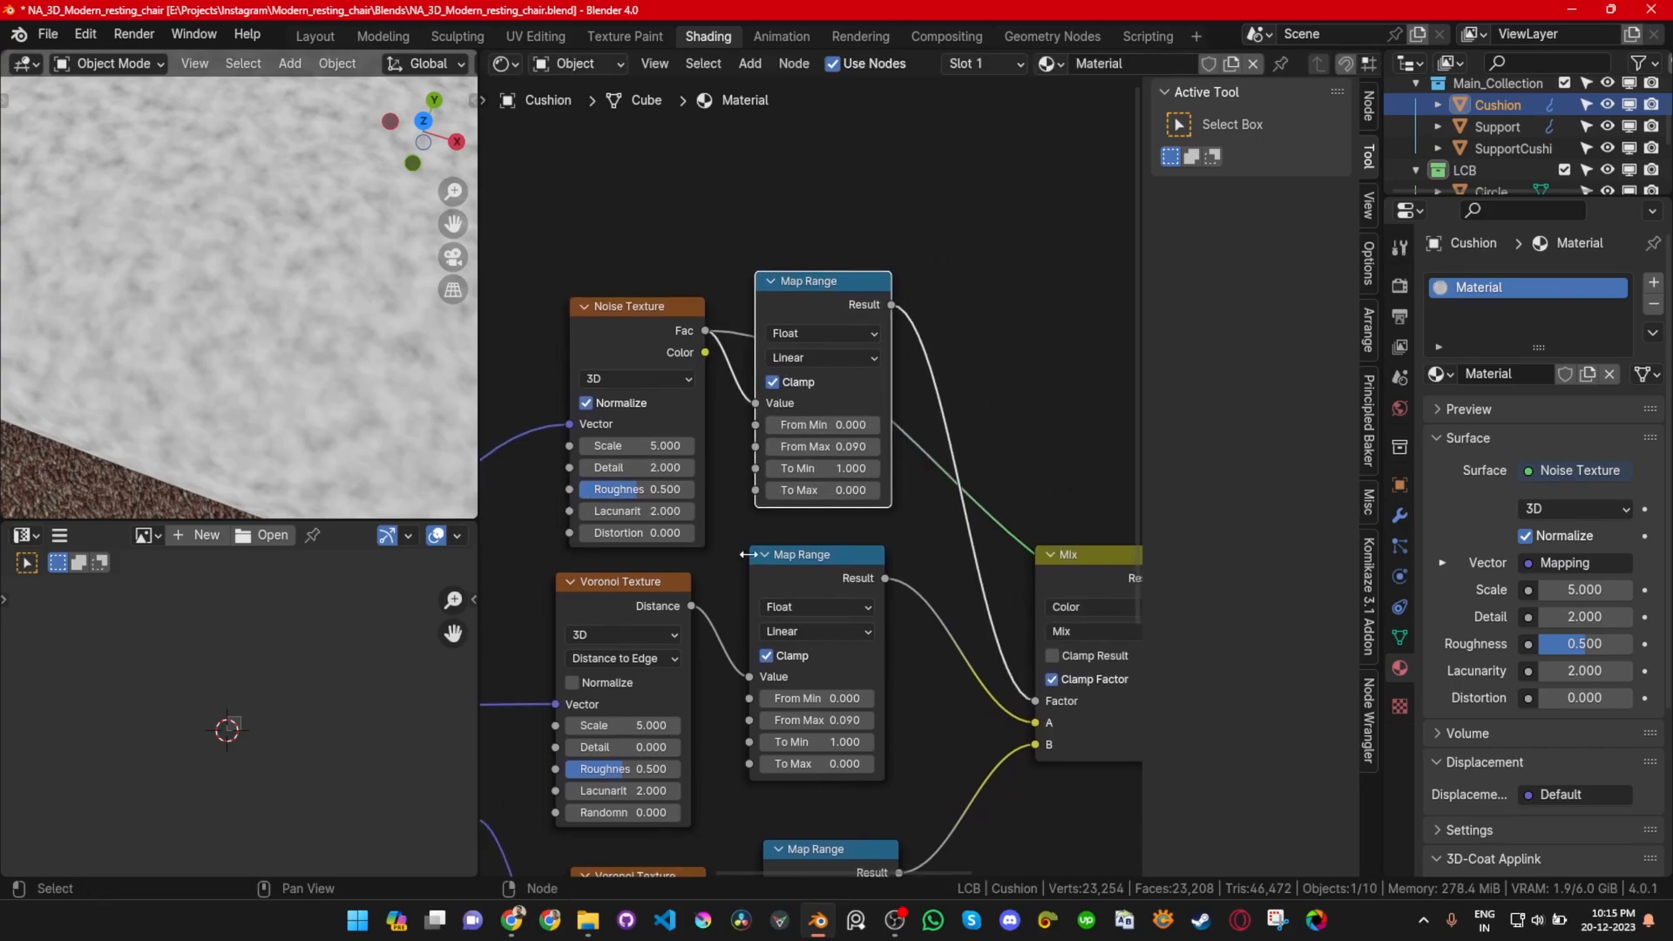
scroll(727, 442, "up", 3)
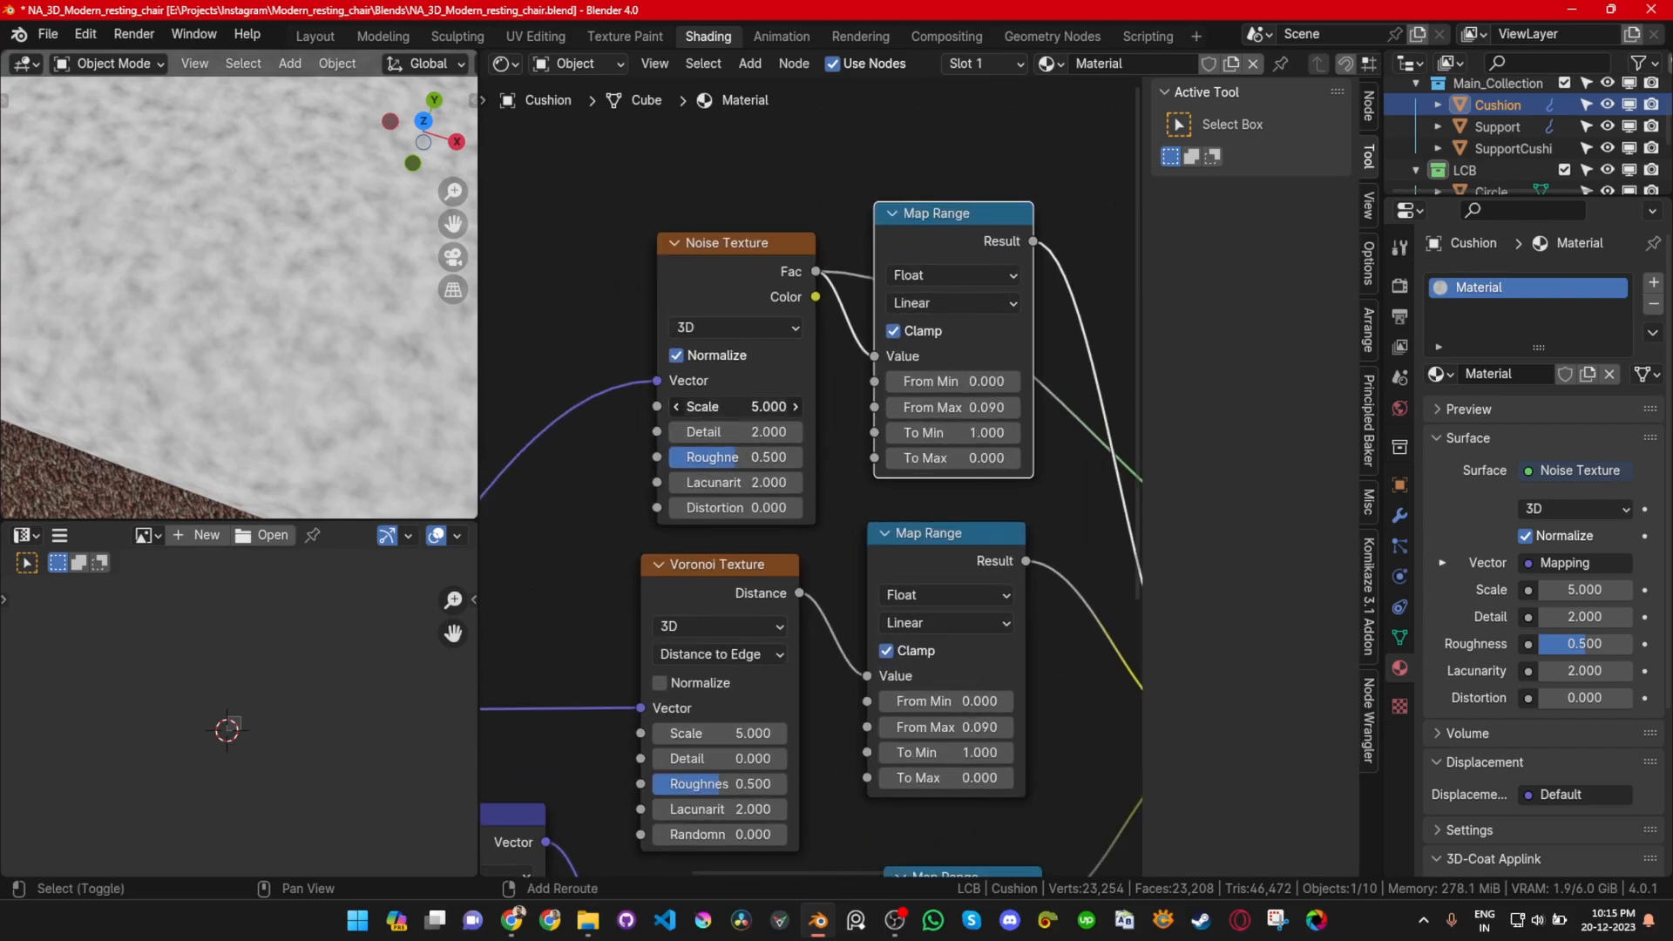
left_click_drag(736, 406, 606, 406, "shift")
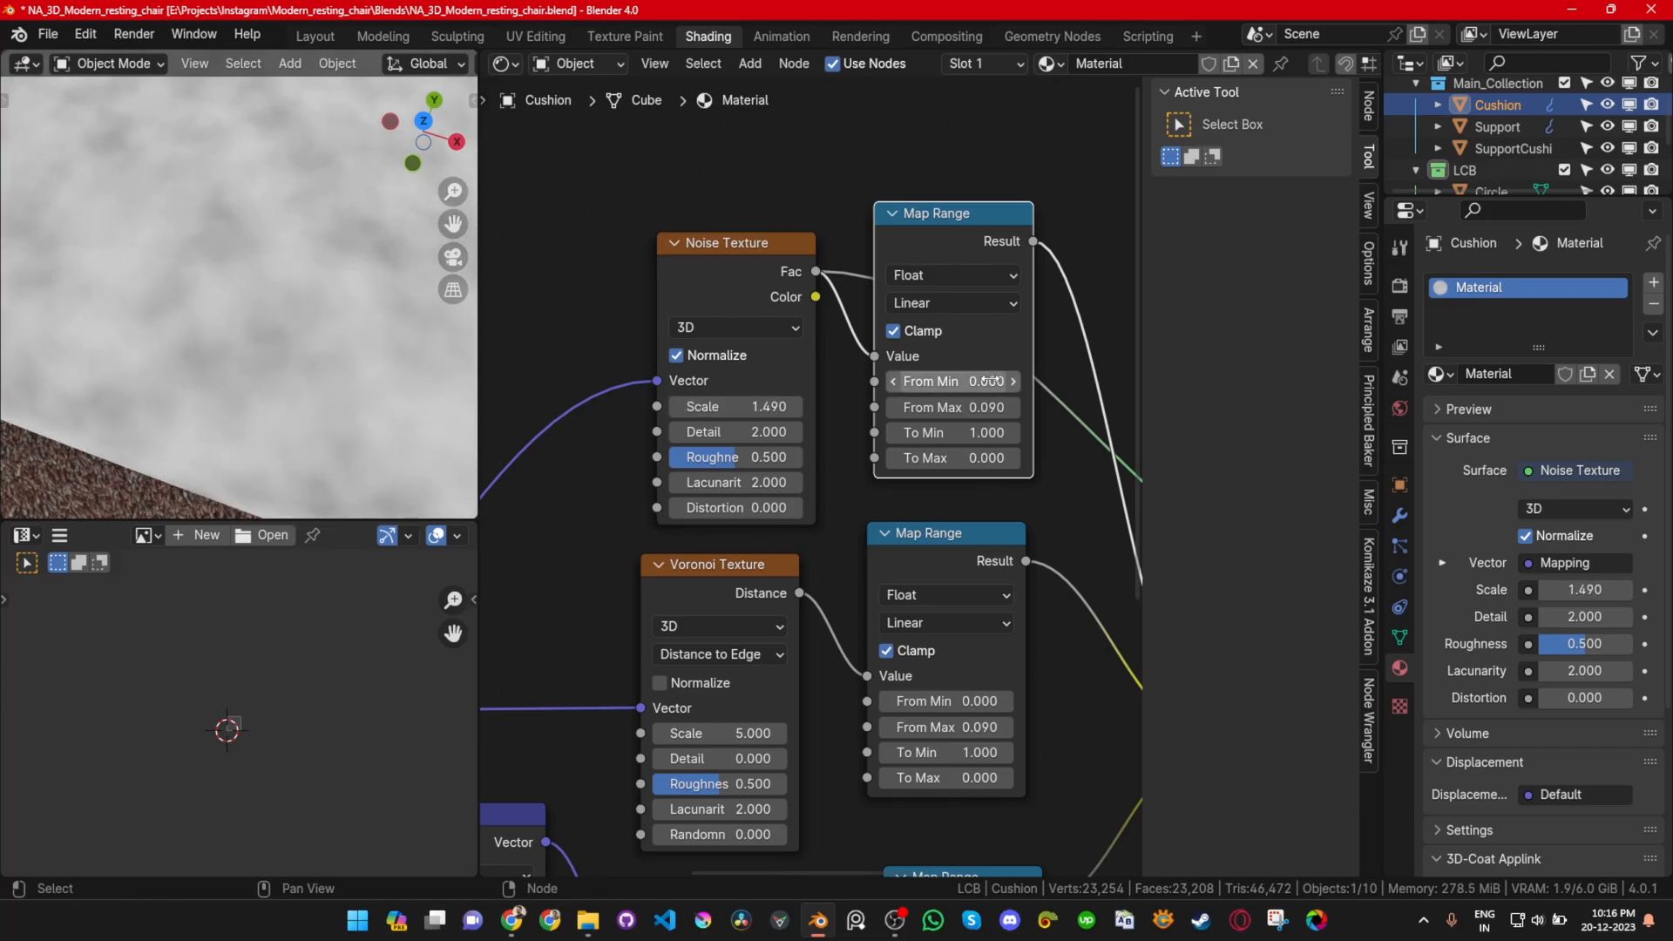
Step: Preview the noise's Map Range on the cushion, reset it to default values and set its From Min to 0.340
left_click_drag(981, 372, 917, 401, "shift")
scroll(937, 383, "down", 1)
left_click(922, 268, "ctrl+shift")
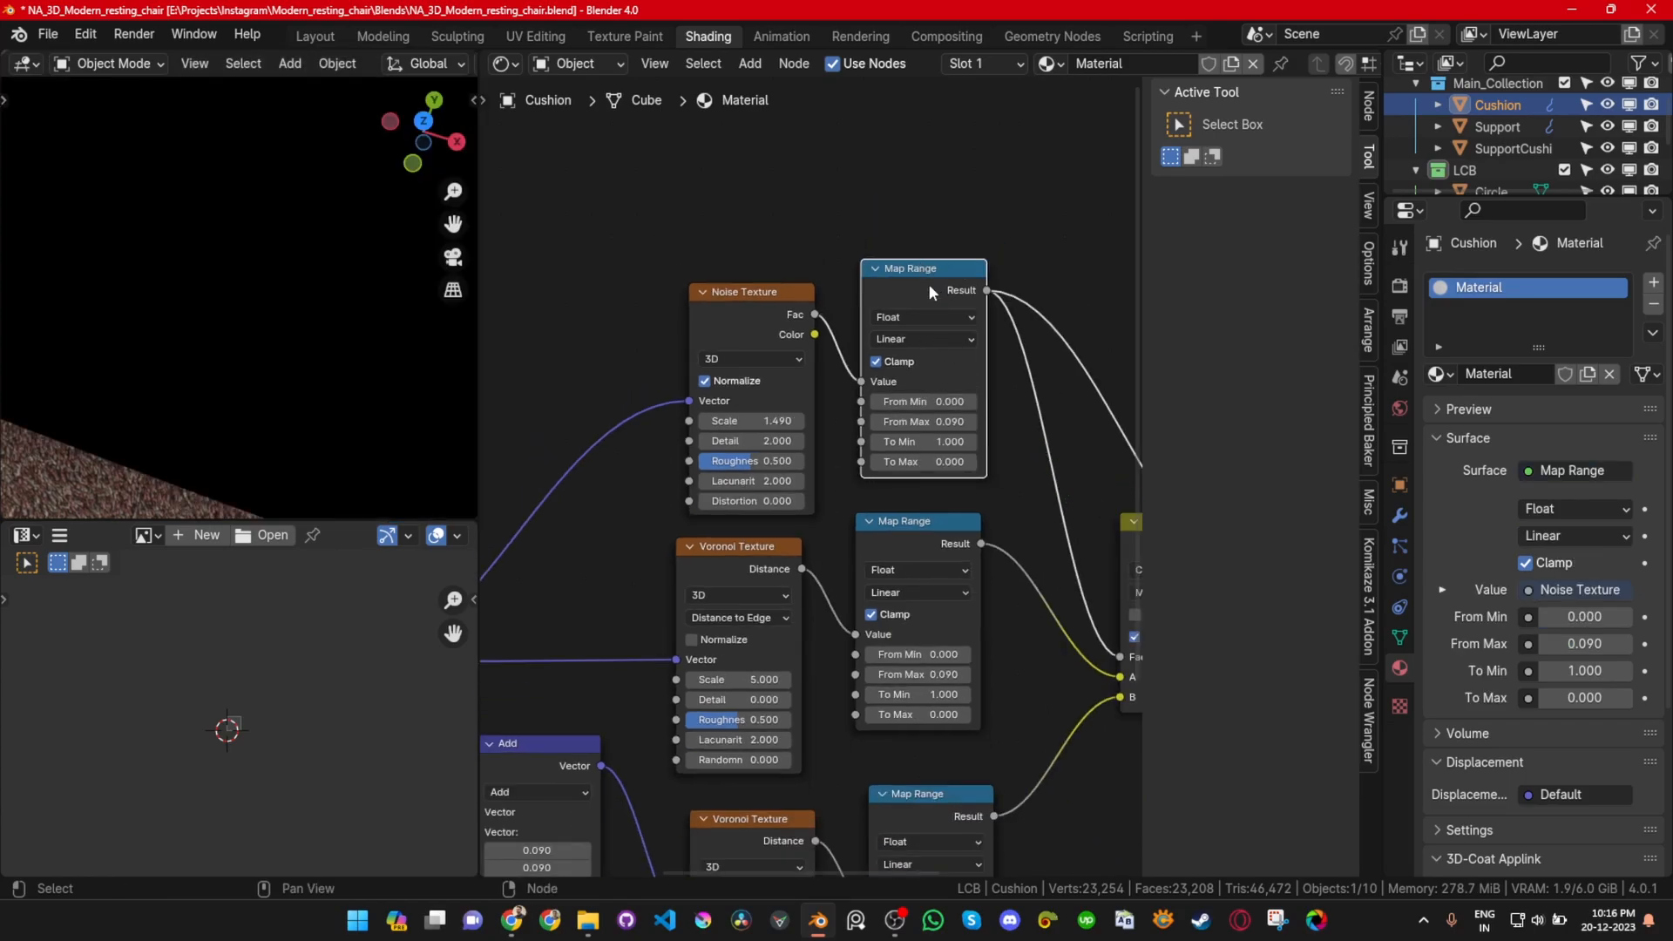
key("BackSpace")
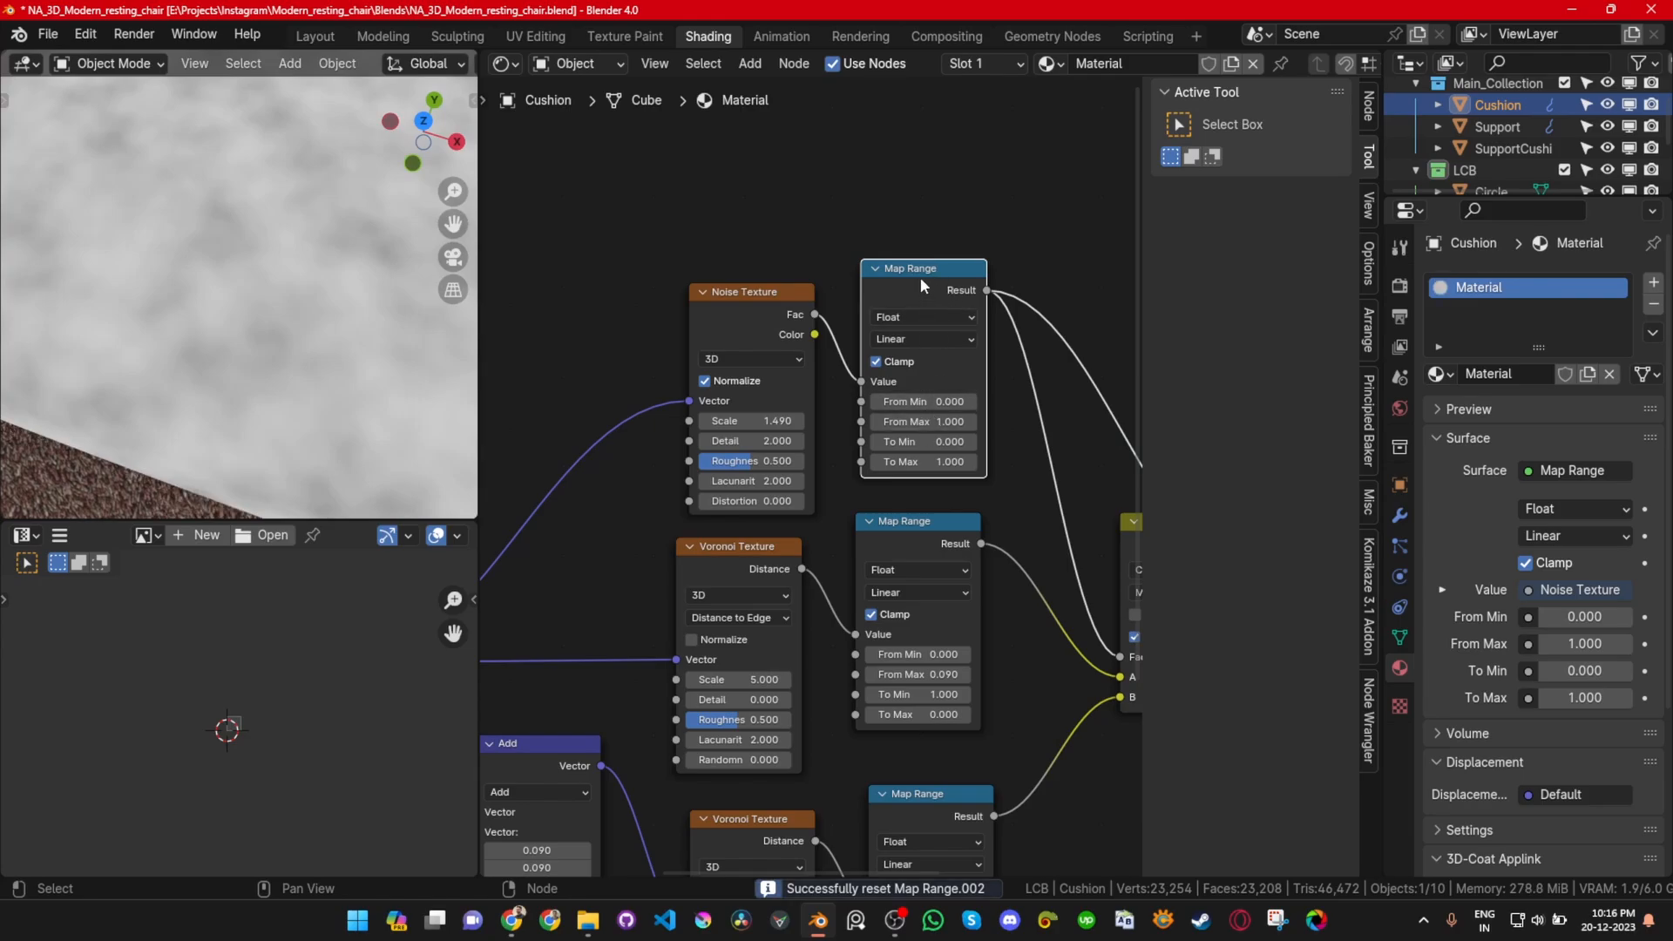
mouse_move(915, 418)
left_mouse_down()
mouse_move(989, 419)
mouse_move(915, 403)
mouse_move(961, 402)
mouse_move(940, 402)
left_mouse_up()
right_click(914, 421)
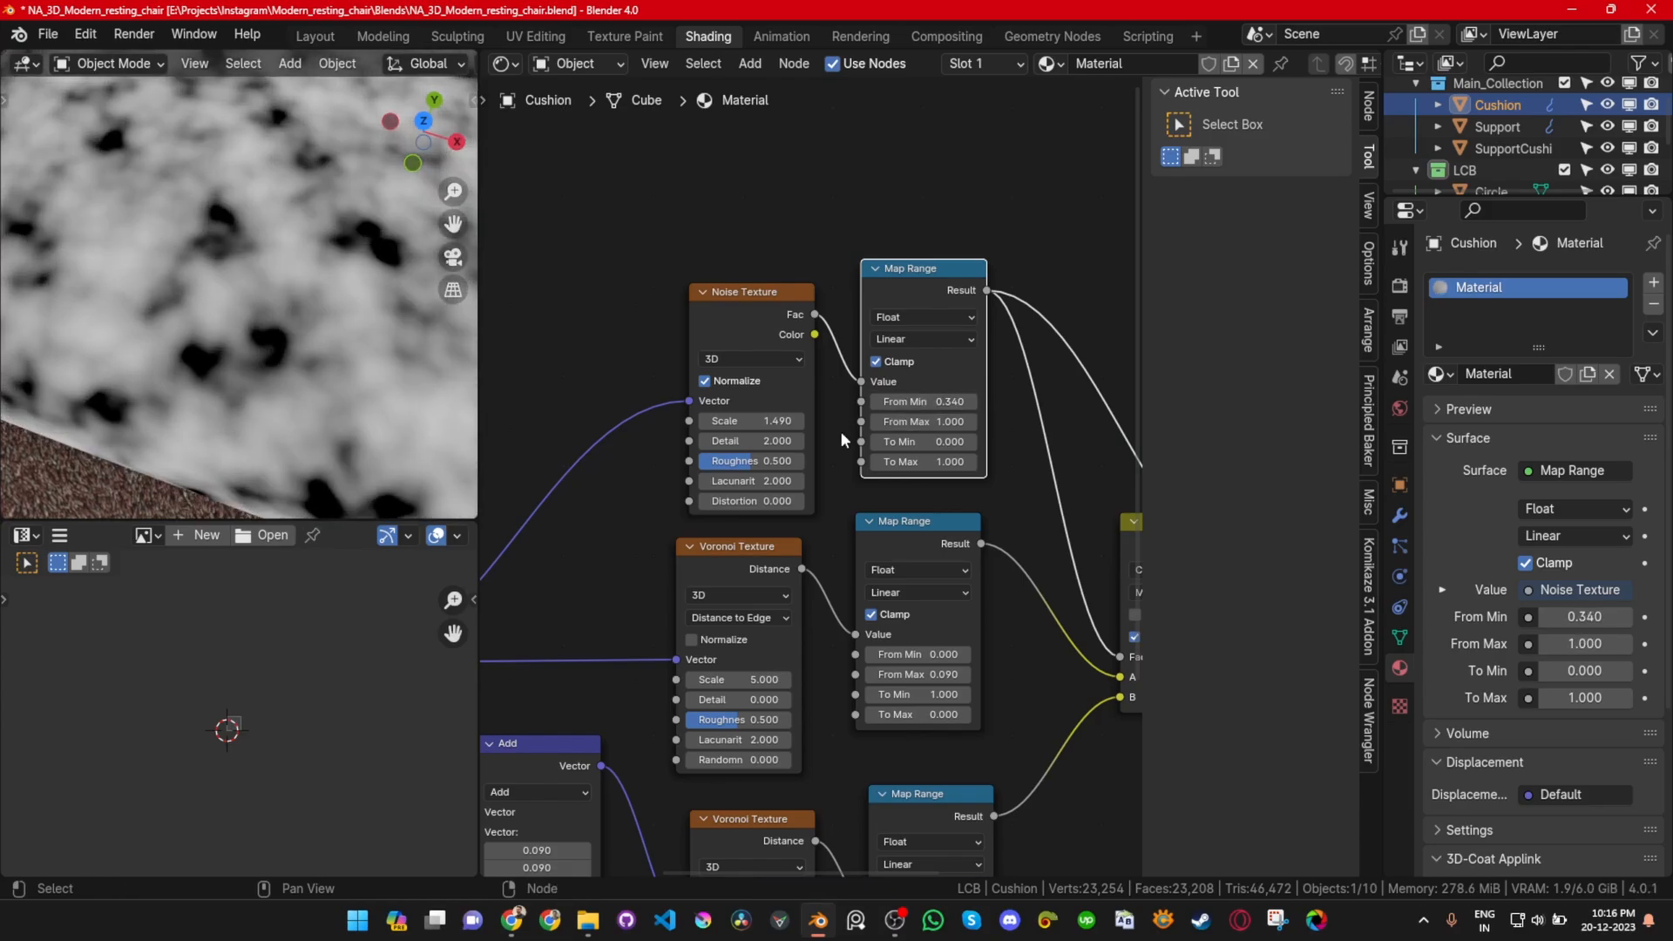
Step: Route the Mix result back to the Material Output and inspect the blended weave on the cushion
scroll(811, 506, "down", 4)
middle_click_drag(806, 599, 601, 543)
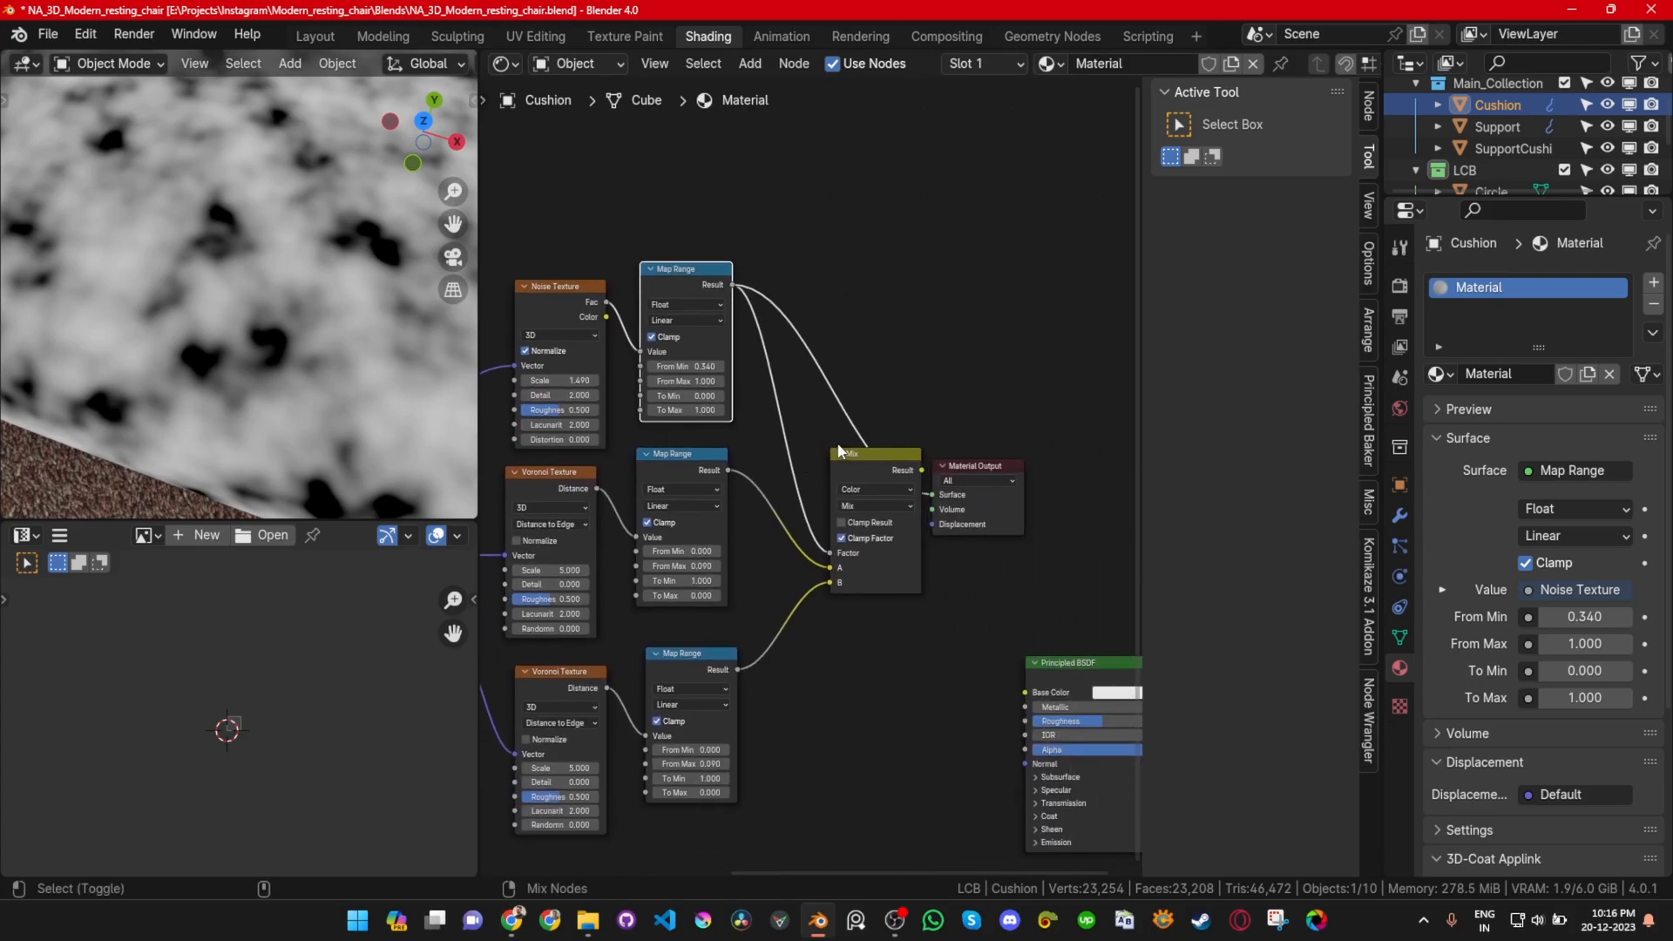
left_click(865, 457, "ctrl+shift")
scroll(234, 304, "down", 4)
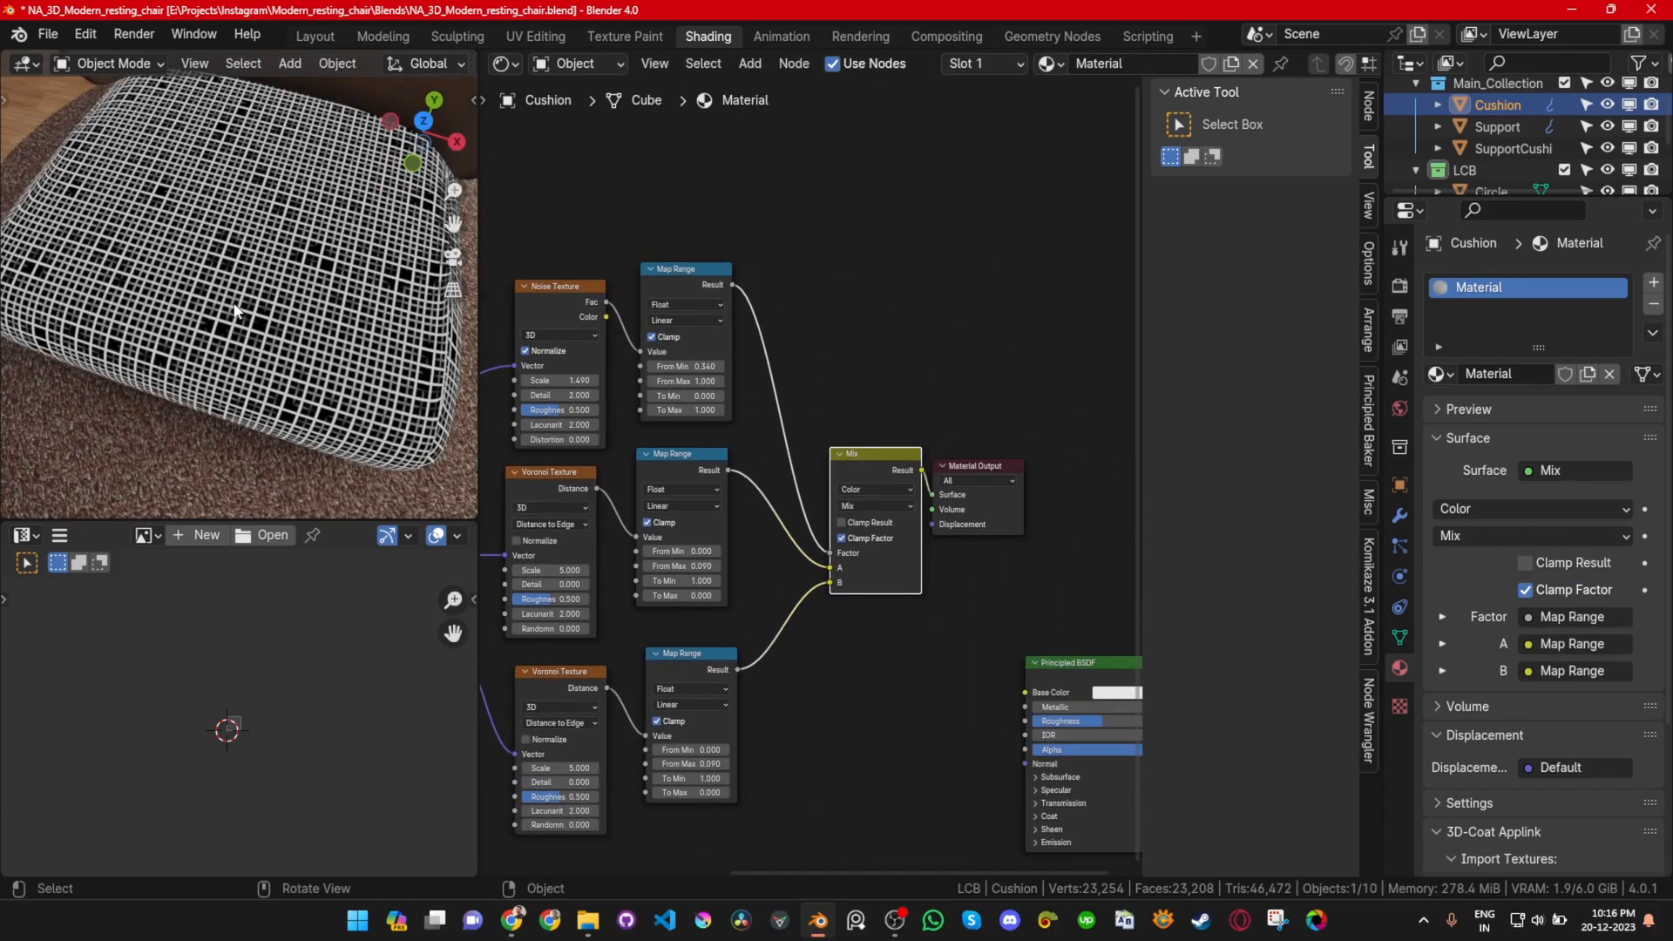
scroll(245, 346, "up", 3)
scroll(810, 478, "up", 2)
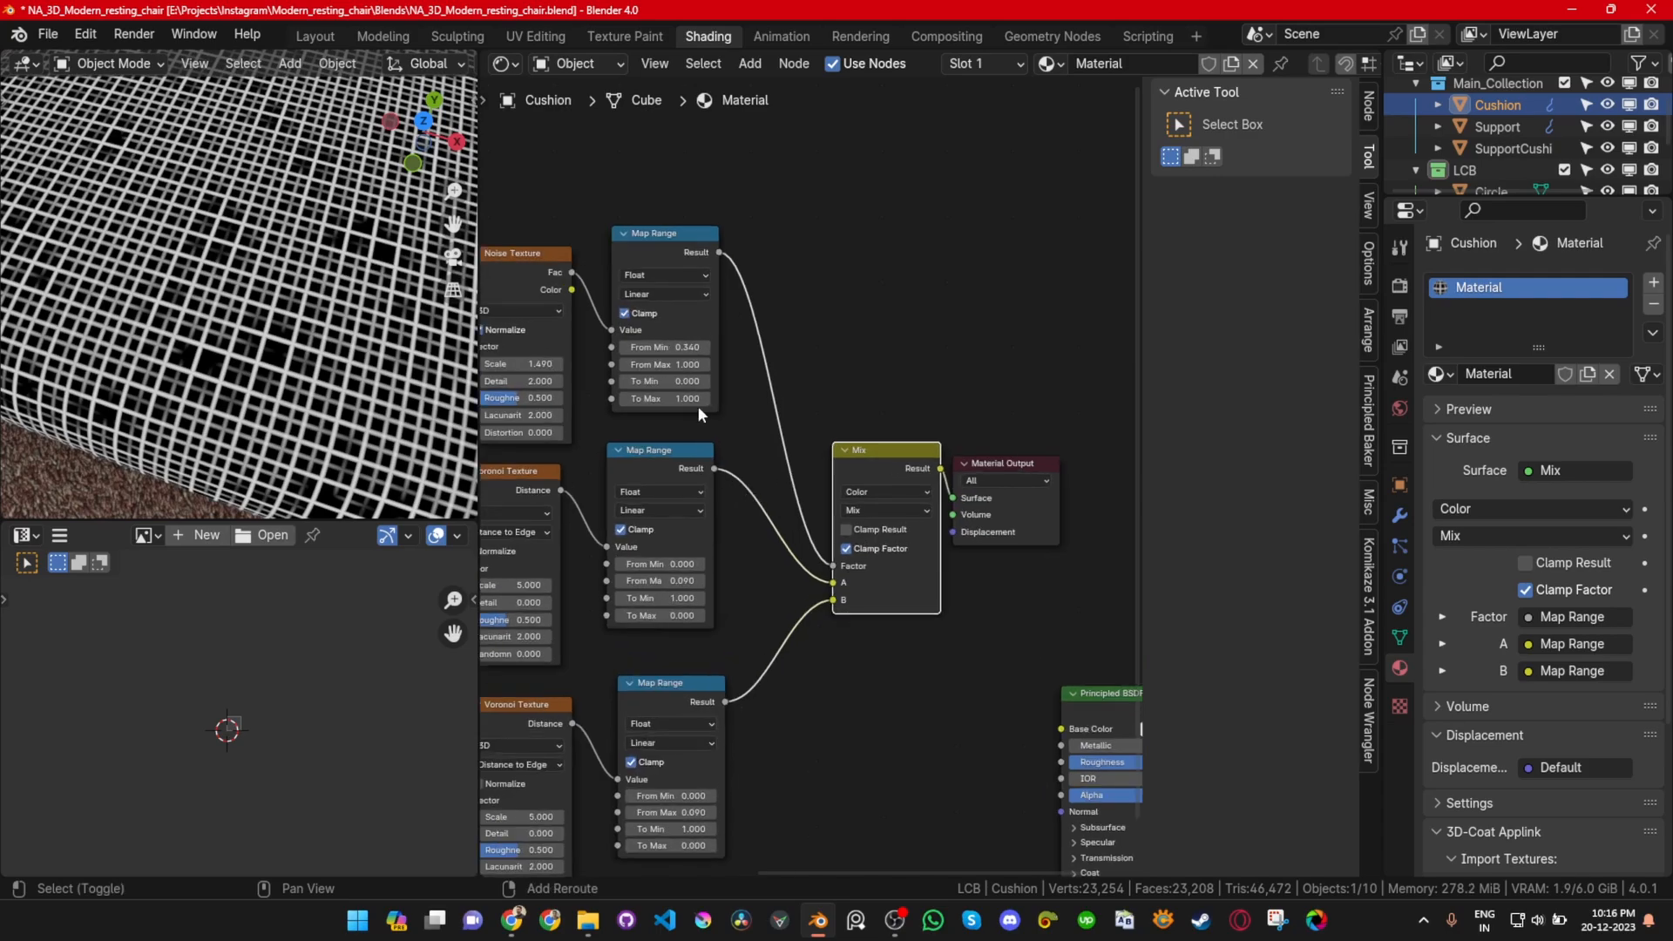
Step: Set the Noise Texture's Detail to 3.650 and Roughness to 1.000, and its Map Range's From Min to 0.450
middle_click_drag(544, 413, 755, 435, "shift")
scroll(755, 436, "up", 2)
scroll(755, 430, "up", 1)
left_click_drag(708, 416, 775, 392)
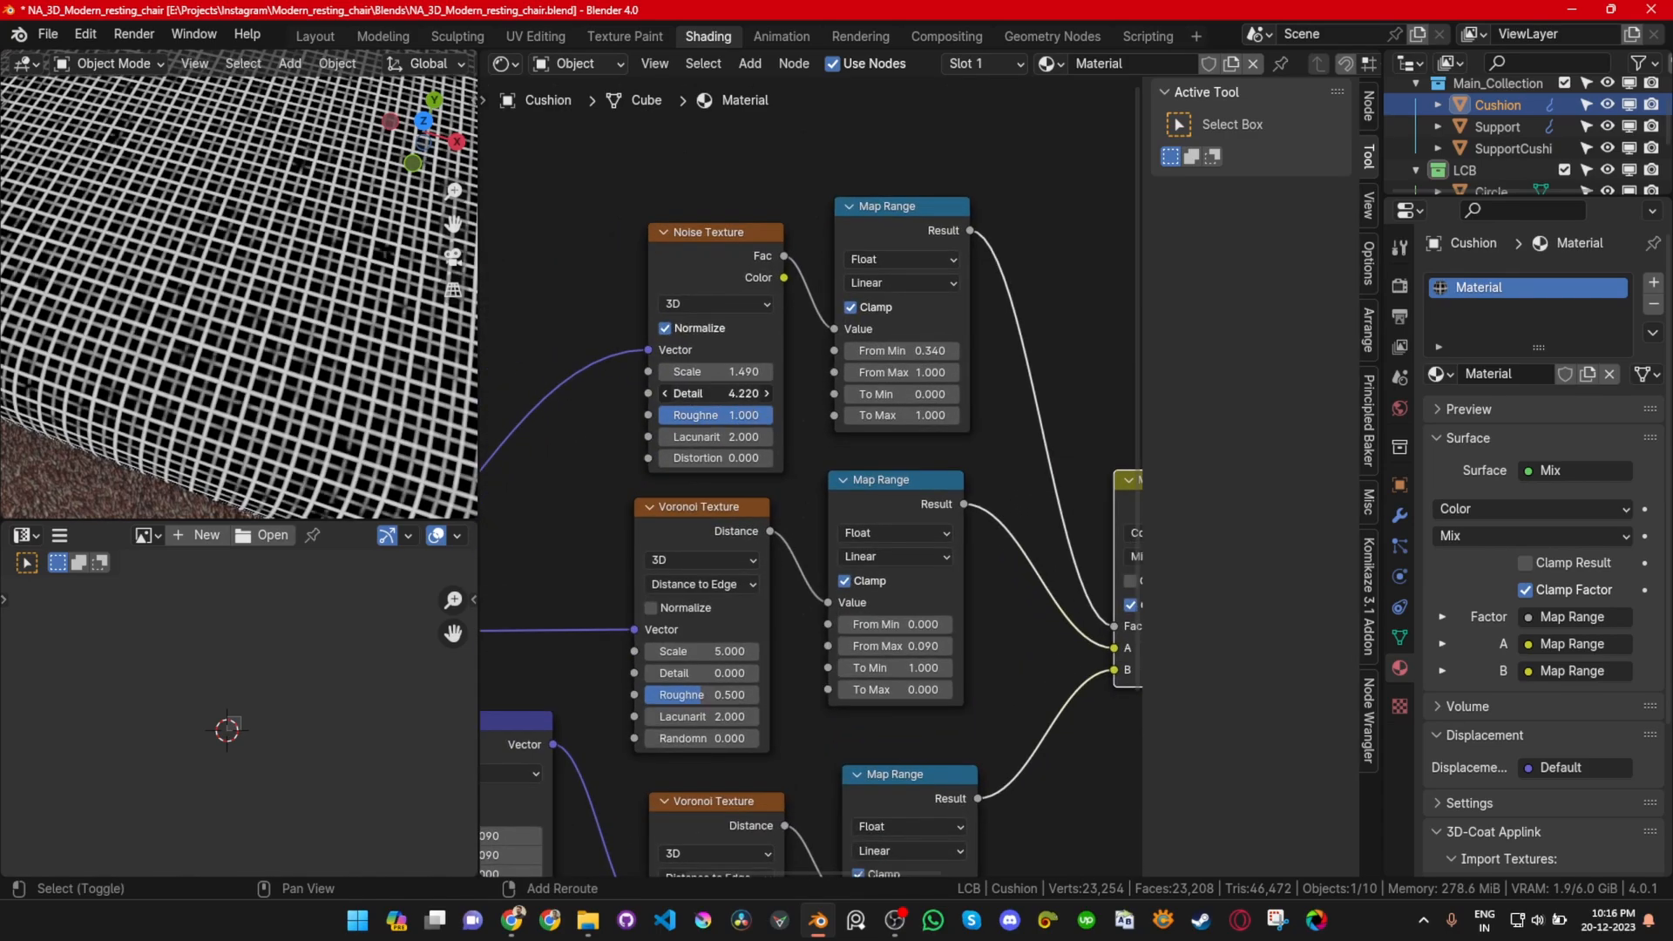
left_click_drag(906, 351, 934, 351)
scroll(261, 287, "down", 7)
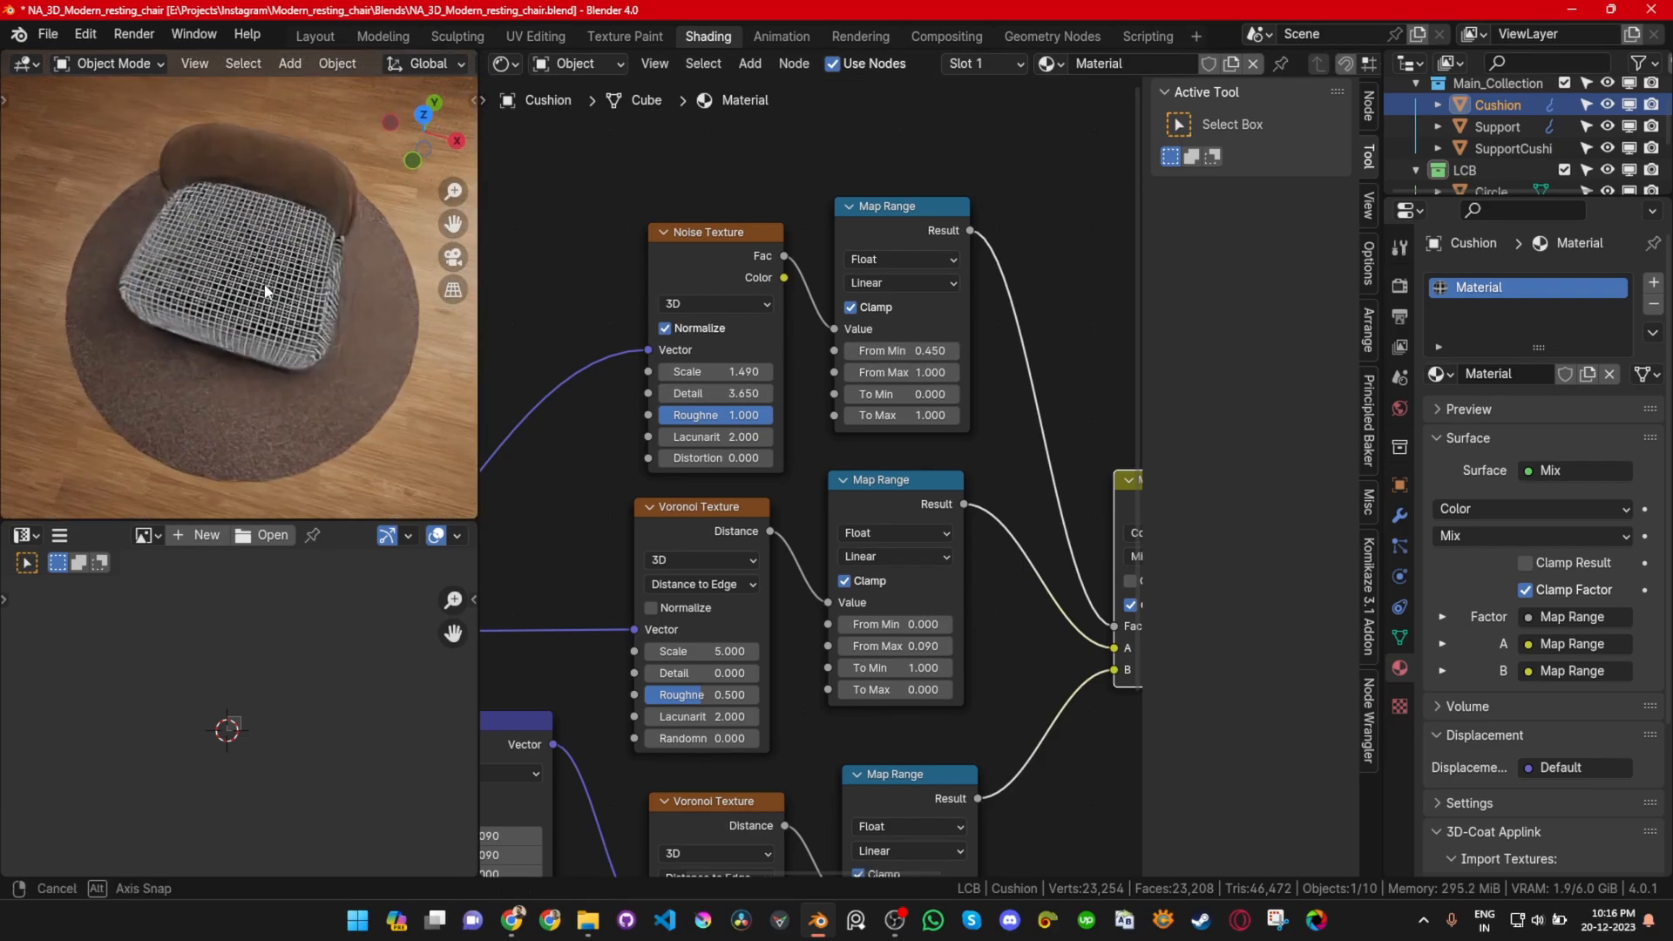
mouse_move(266, 361)
middle_mouse_down()
mouse_move(274, 309)
mouse_move(283, 357)
middle_mouse_up()
scroll(815, 500, "down", 4)
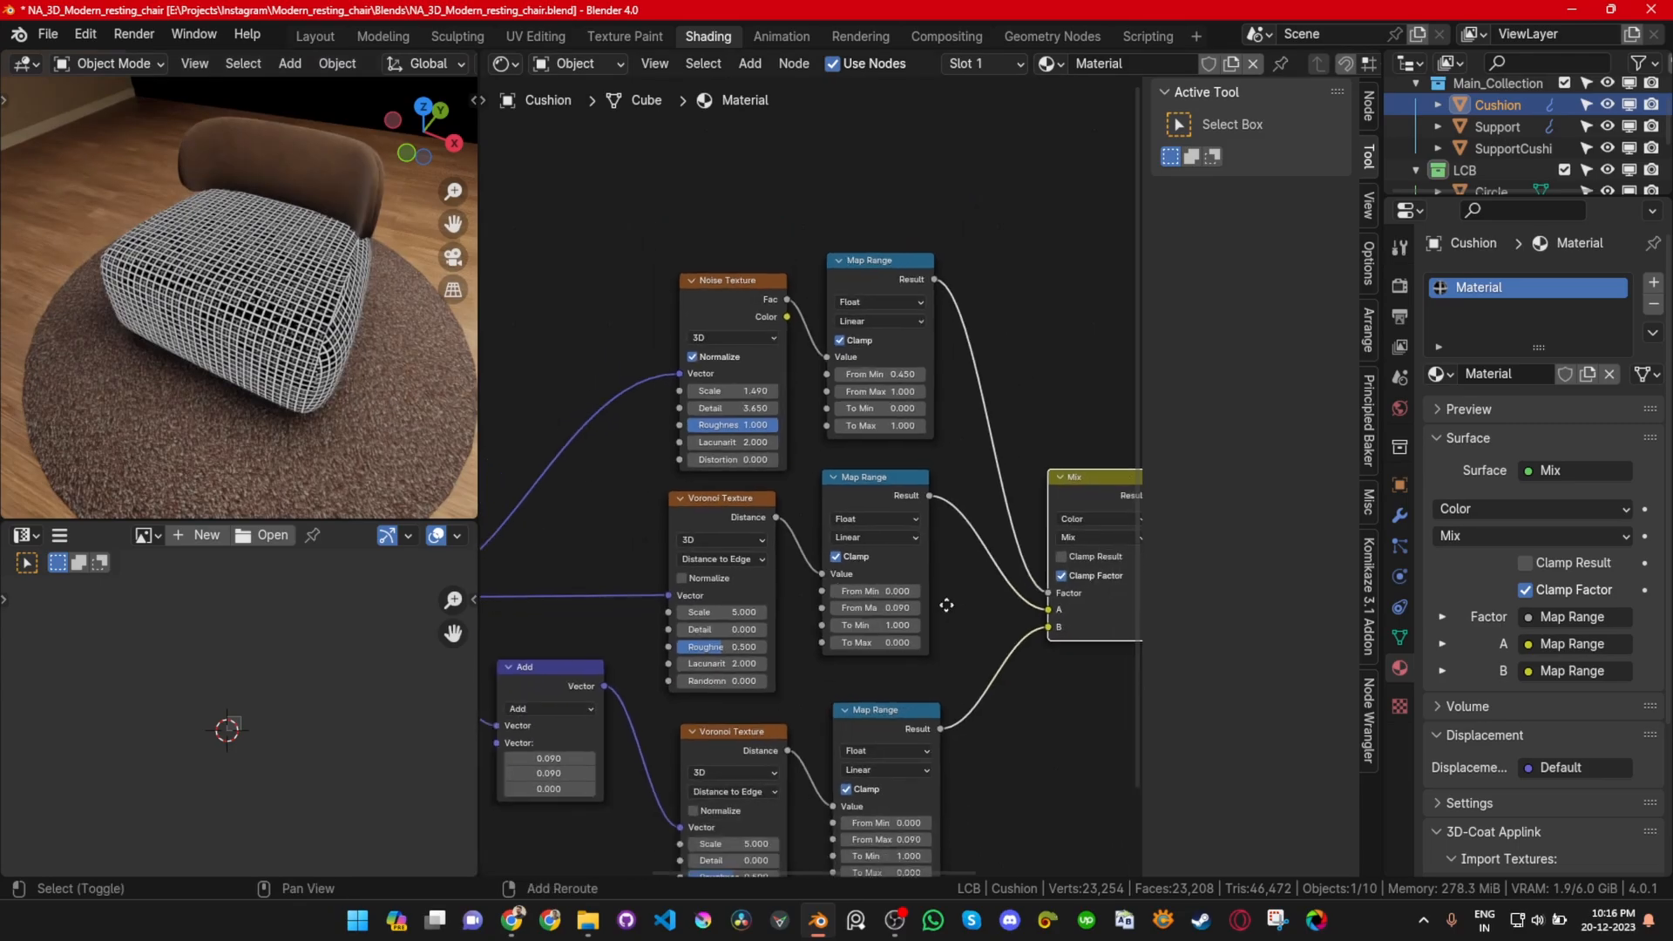
Step: Move the Principled BSDF node up nearer to the Material Output and review the weave across the cushion
middle_click_drag(681, 458, 727, 482)
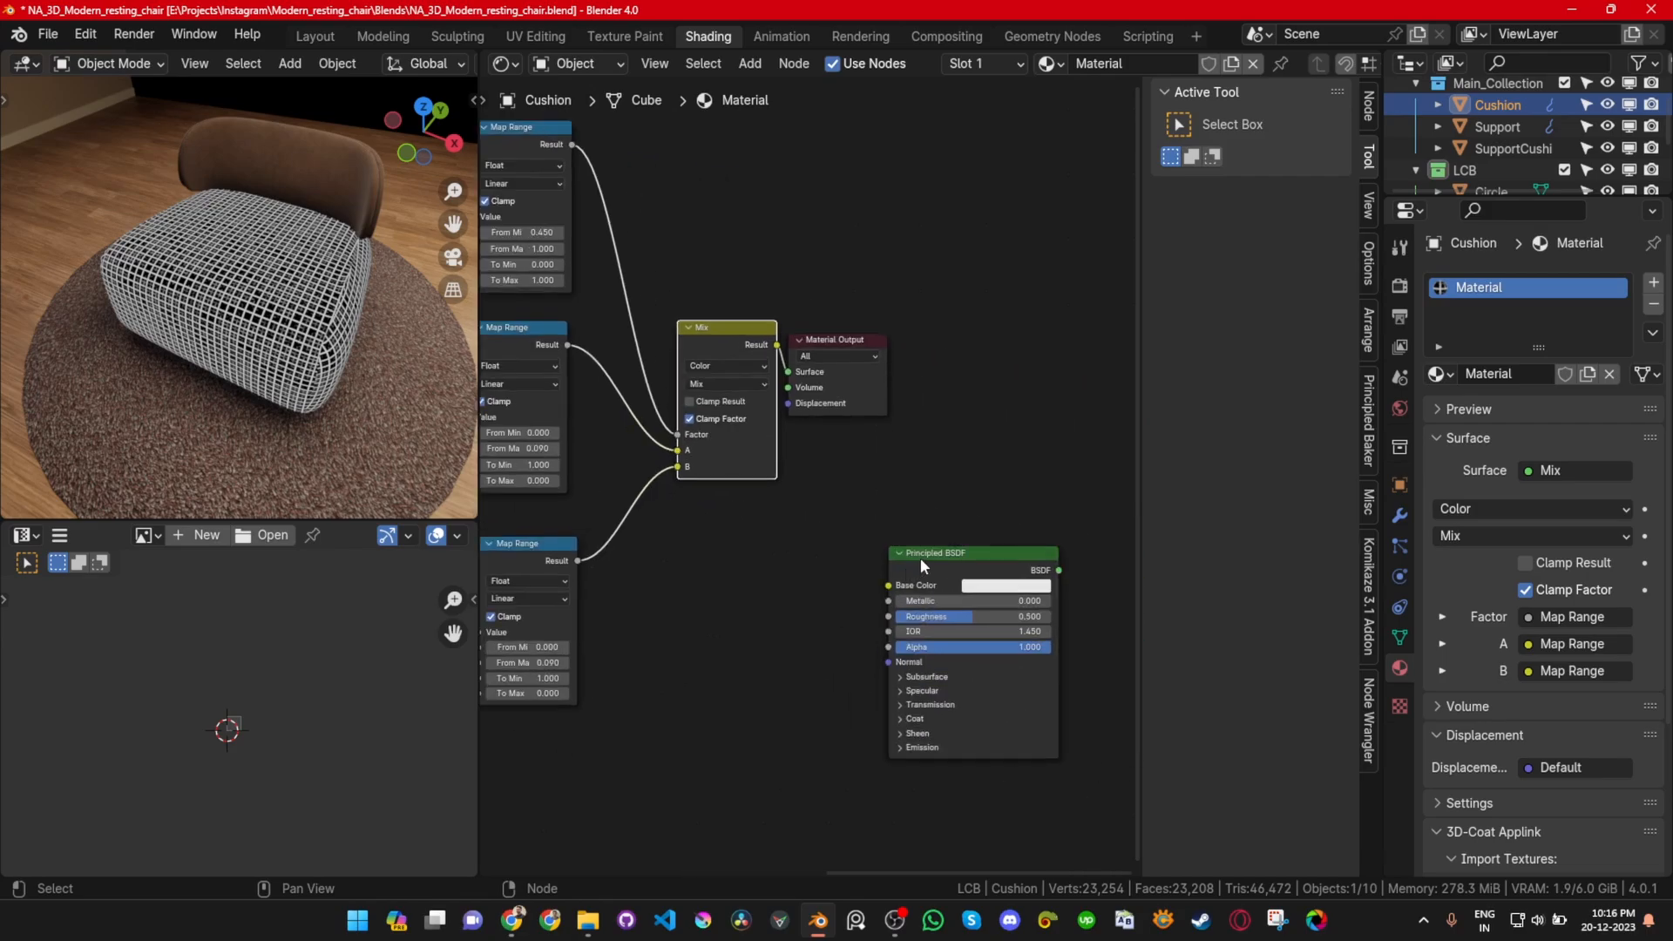
left_click_drag(922, 565, 809, 491)
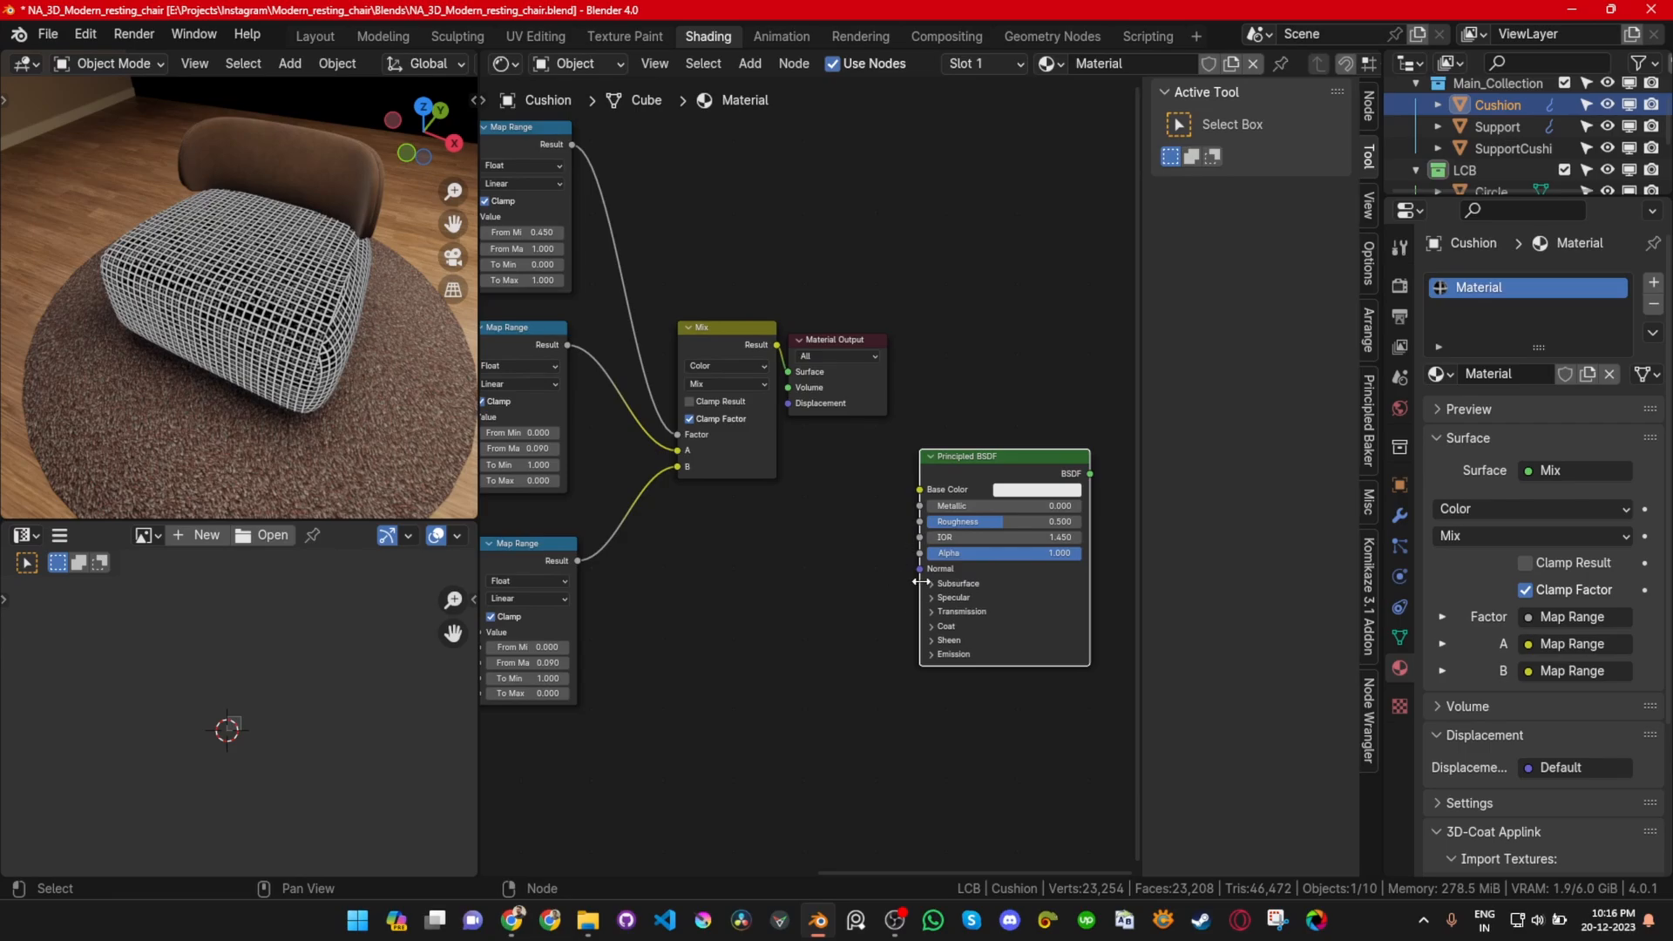
scroll(202, 389, "up", 3)
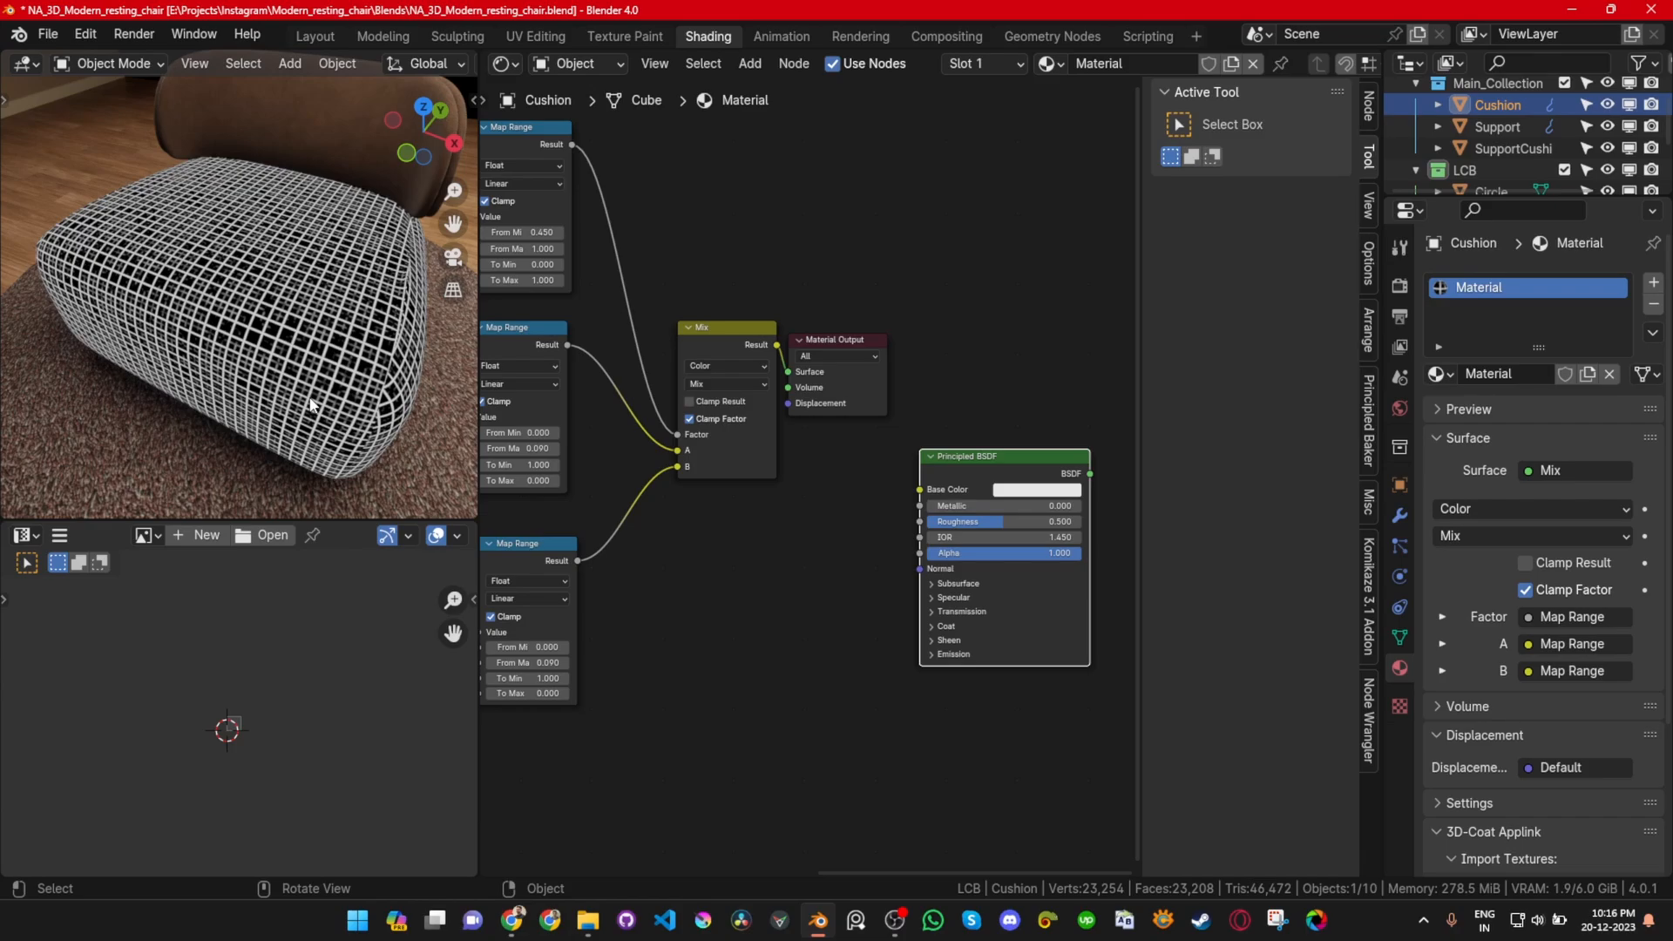
scroll(315, 353, "up", 1)
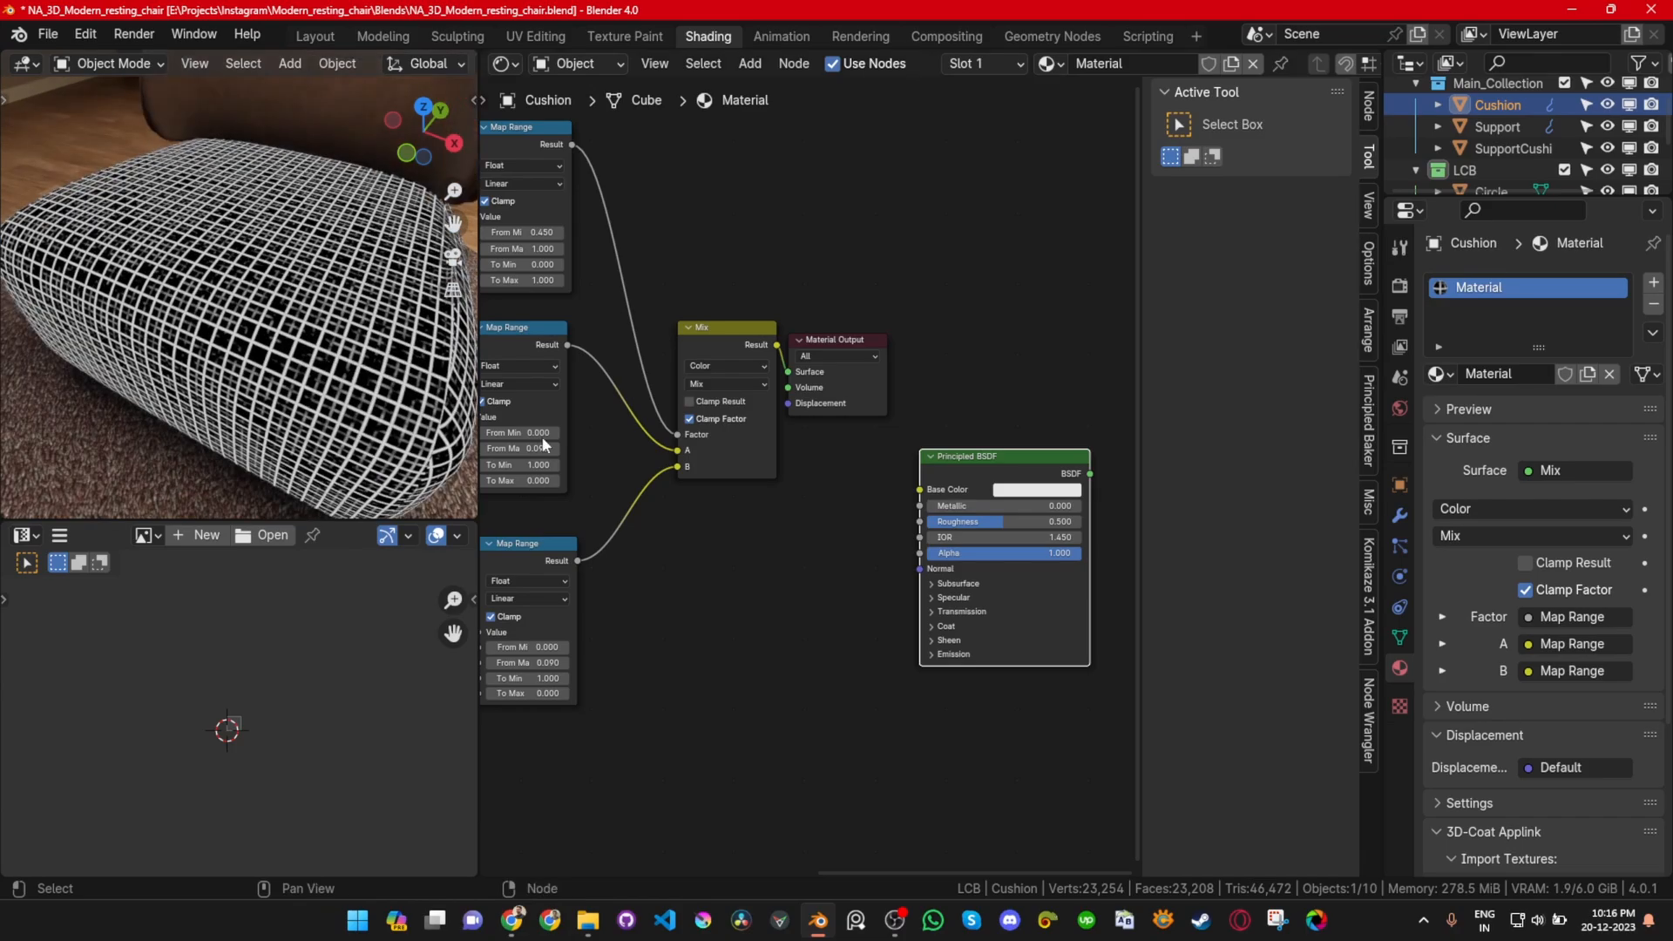
middle_click_drag(768, 548, 1033, 590)
left_click_drag(999, 380, 949, 289)
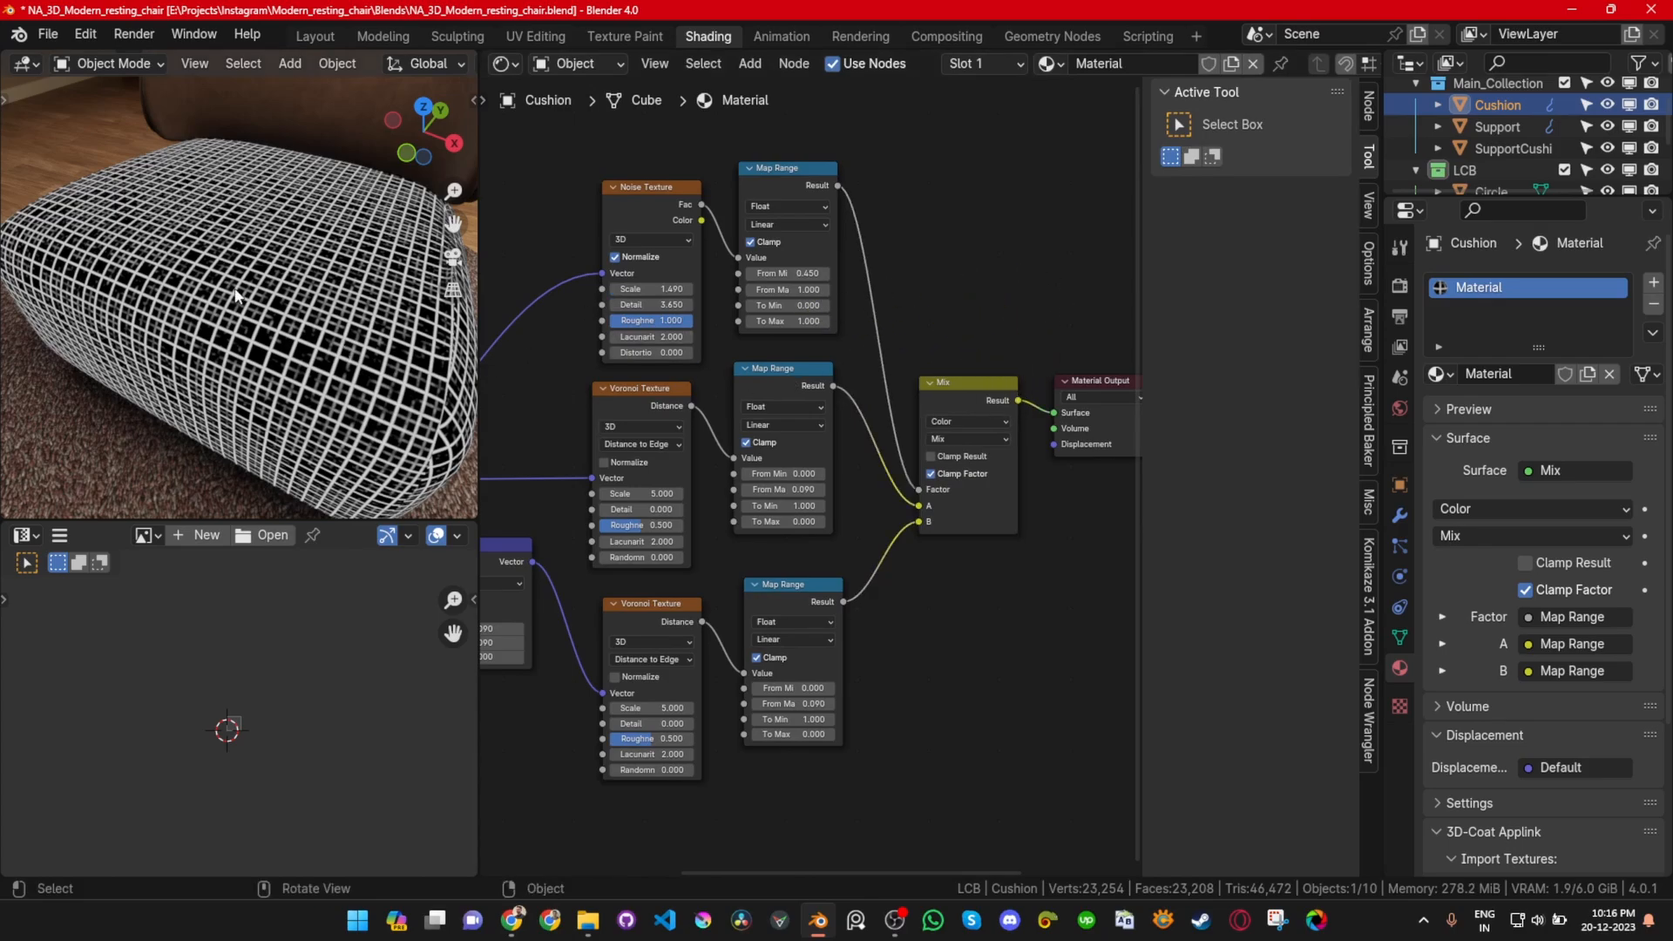
scroll(237, 298, "down", 2)
middle_click_drag(334, 380, 300, 331)
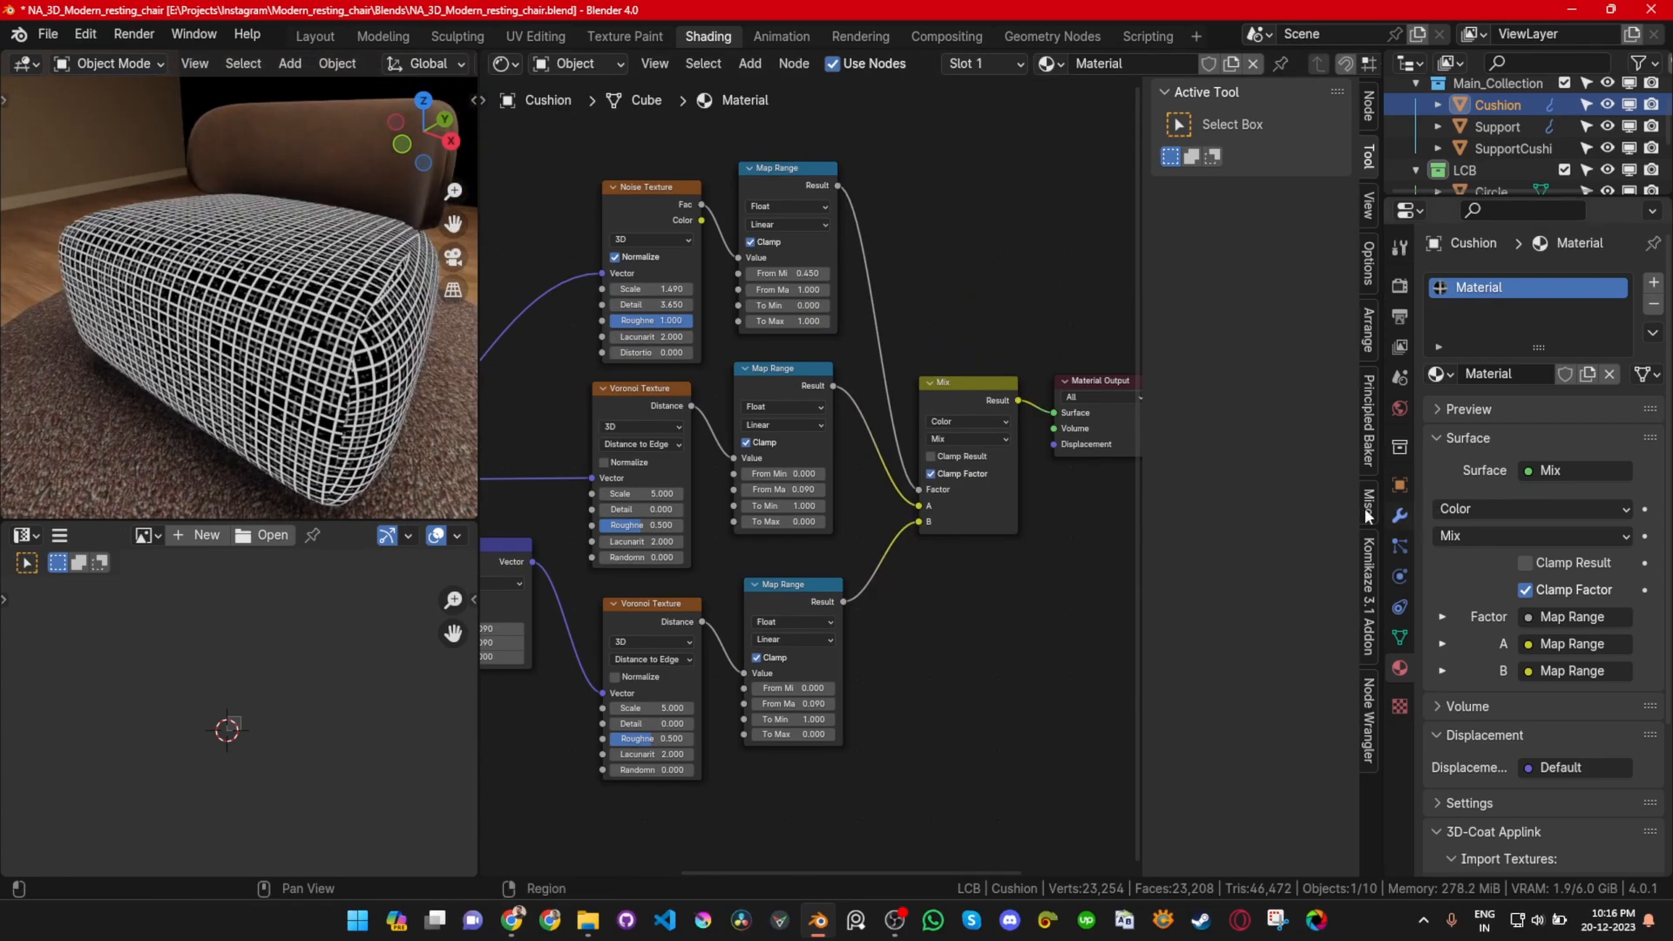
Step: Switch the cushion to the Fabric_Grey material and examine its Mapping, Scale and Voronoi Texture nodes for reference
left_click(1439, 375)
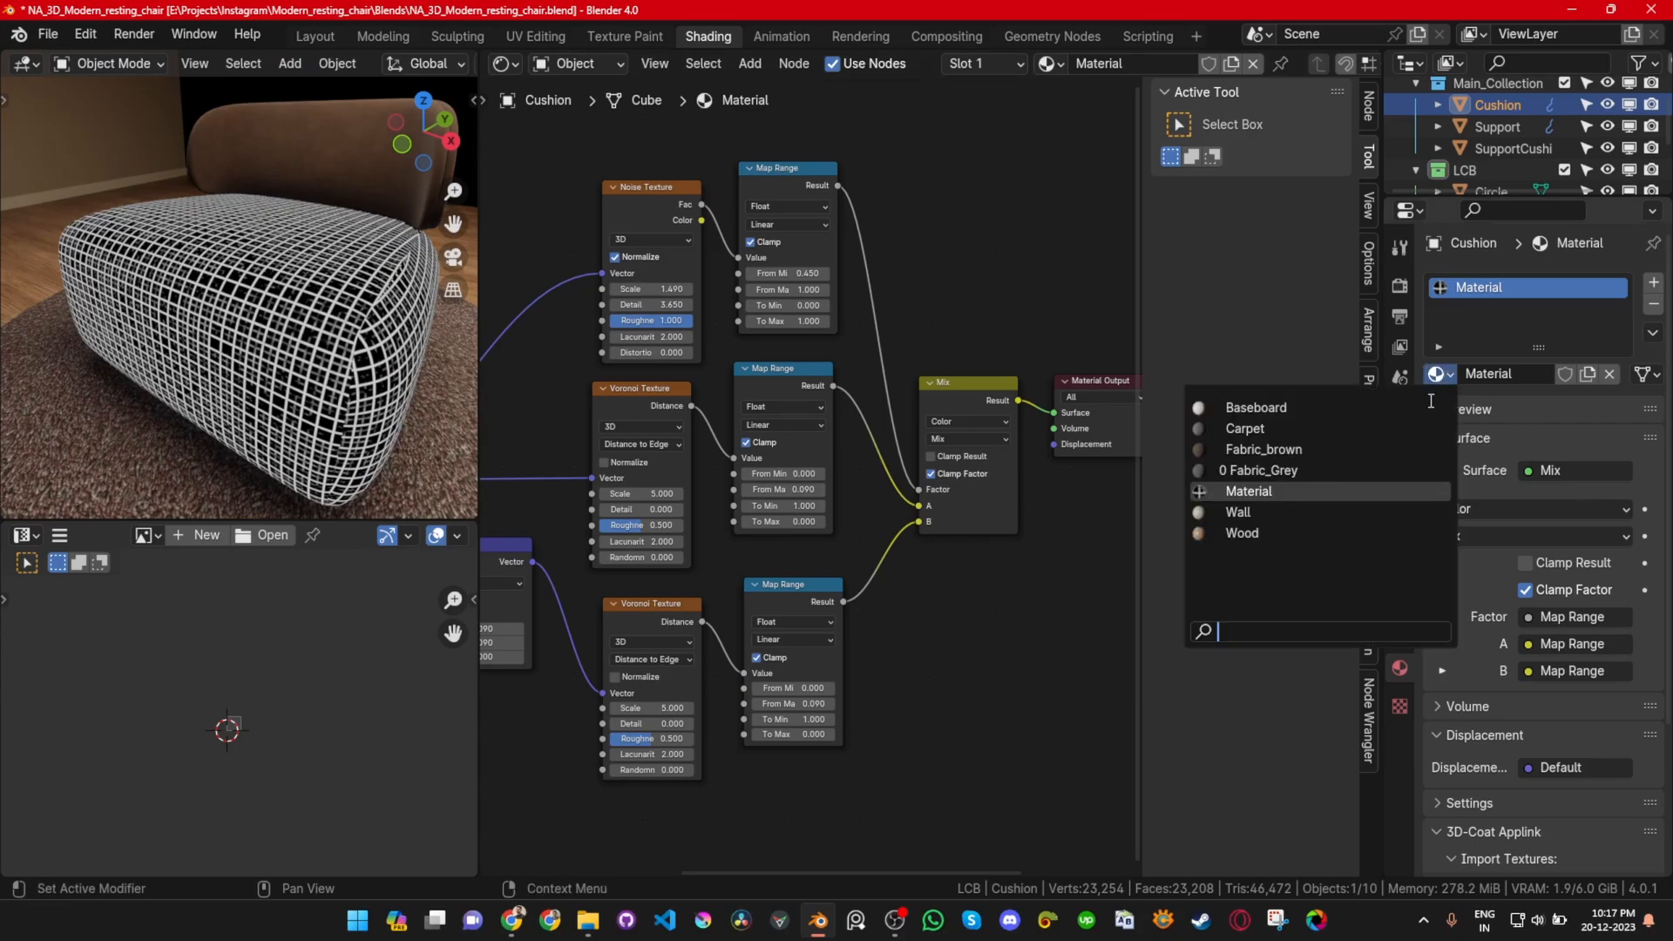
left_click(1351, 470)
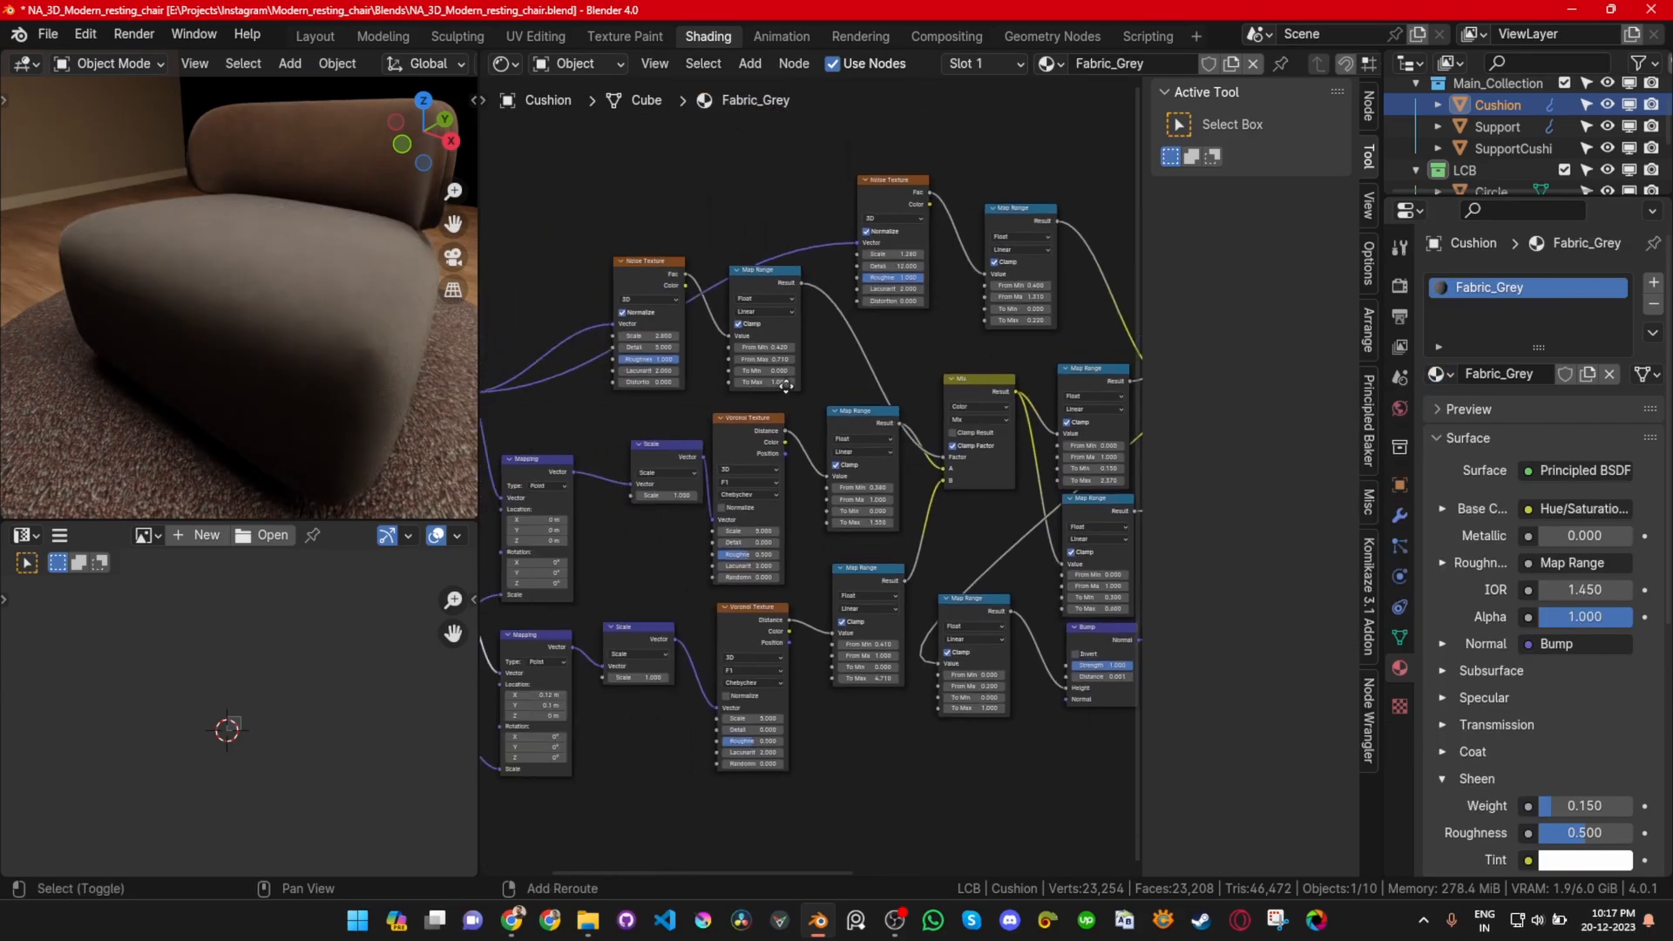
middle_click_drag(682, 443, 736, 480)
left_click_drag(827, 364, 842, 283)
left_click_drag(838, 620, 860, 563)
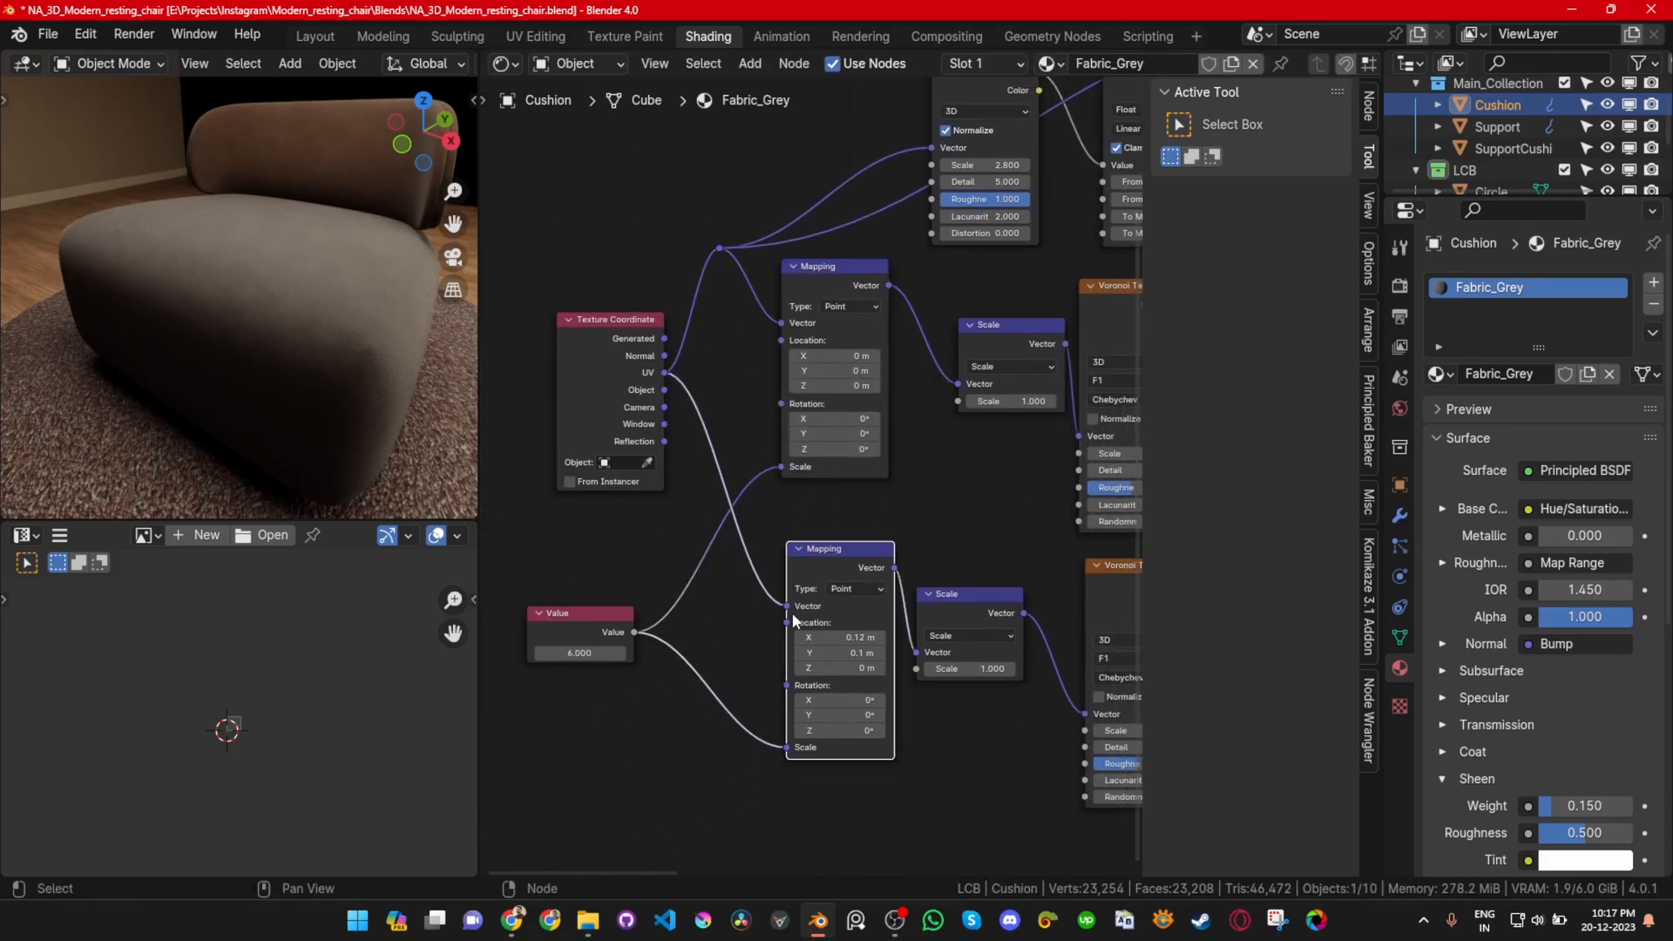
middle_click_drag(813, 630, 776, 646)
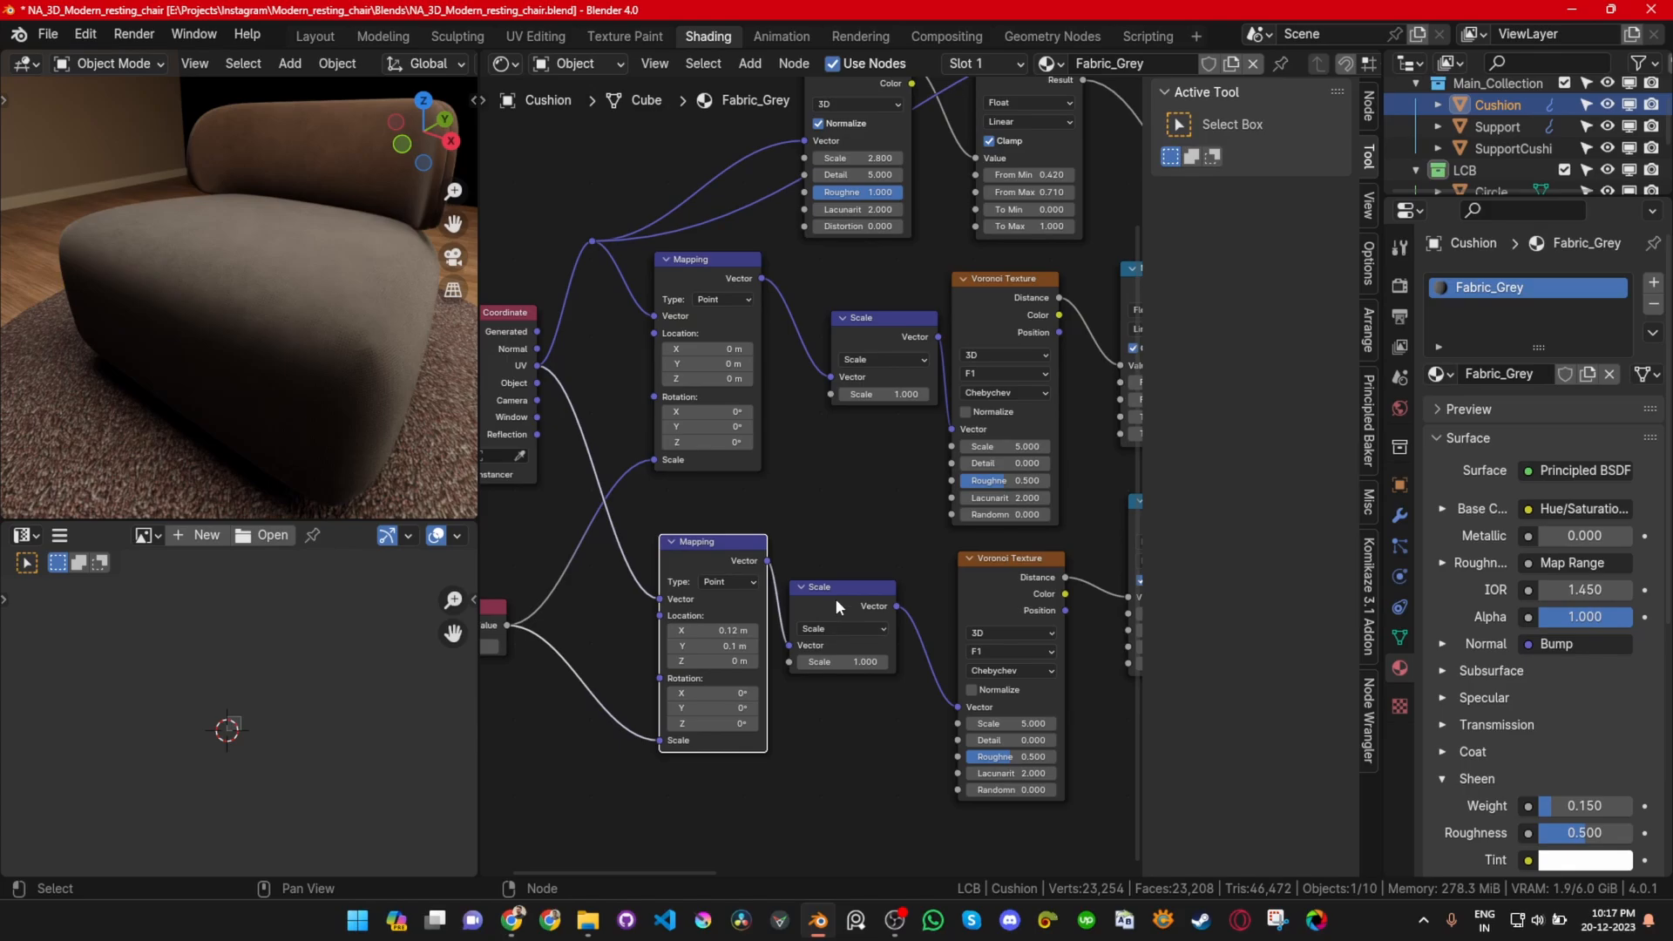
middle_click_drag(862, 474, 799, 580, "shift")
scroll(796, 571, "down", 2)
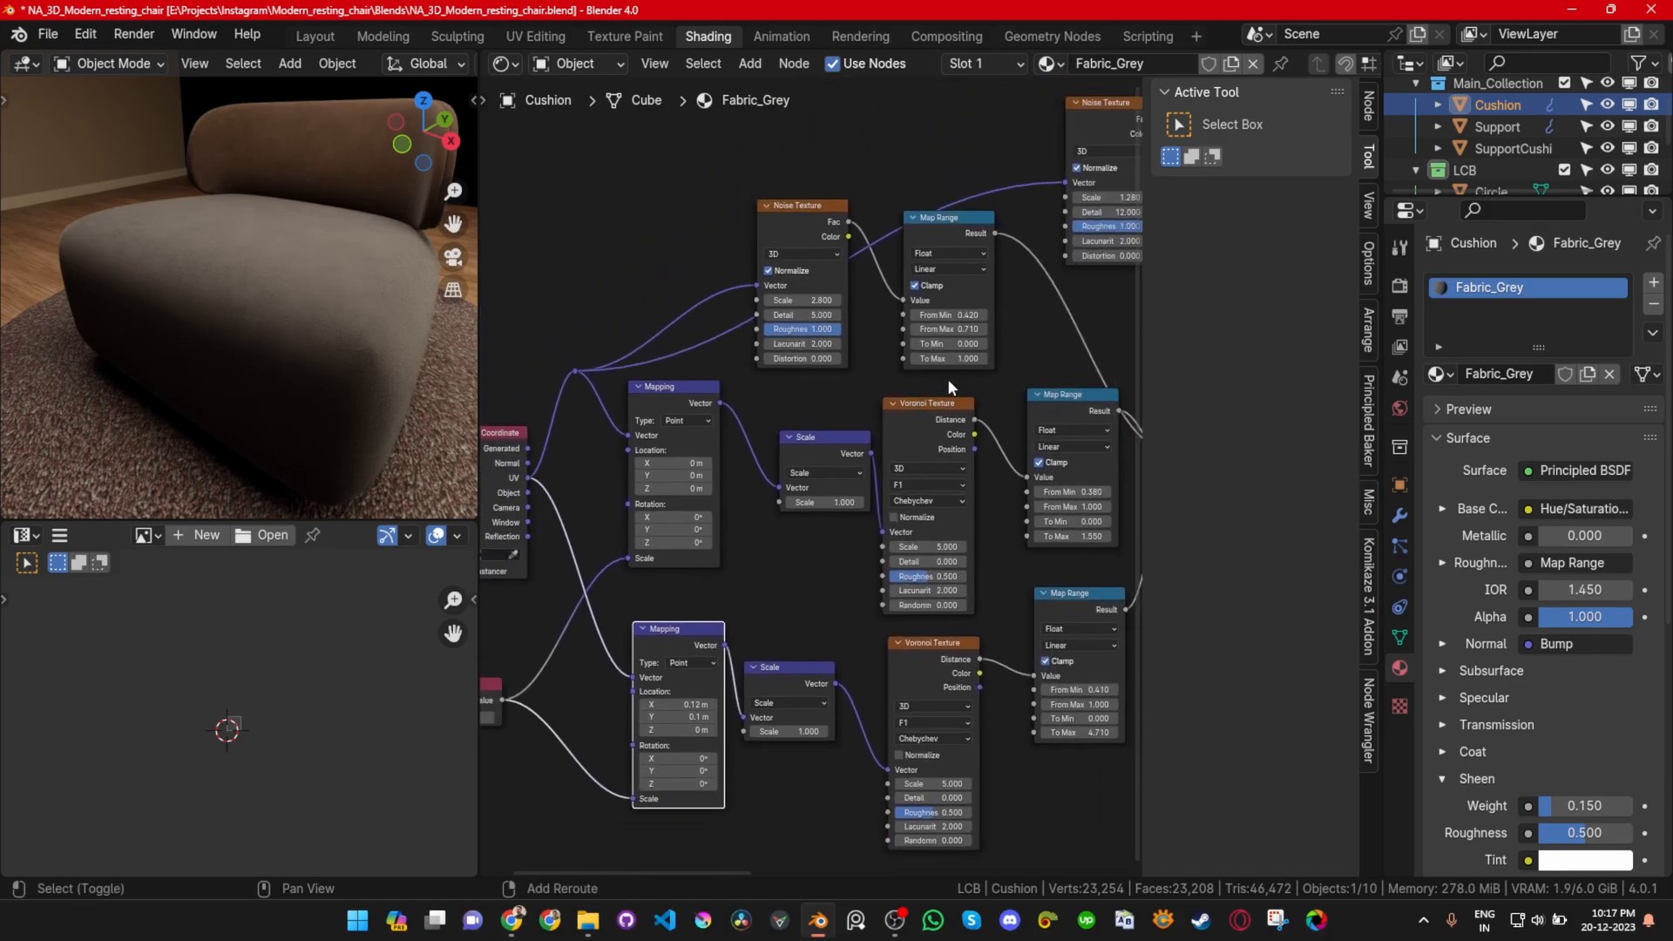
Step: Preview the upper Voronoi Texture on the cushion, followed by the Map Range output of each Voronoi grid
middle_click_drag(947, 378, 748, 319, "shift")
scroll(749, 321, "up", 1)
left_click(709, 375)
left_click(708, 374, "ctrl+shift")
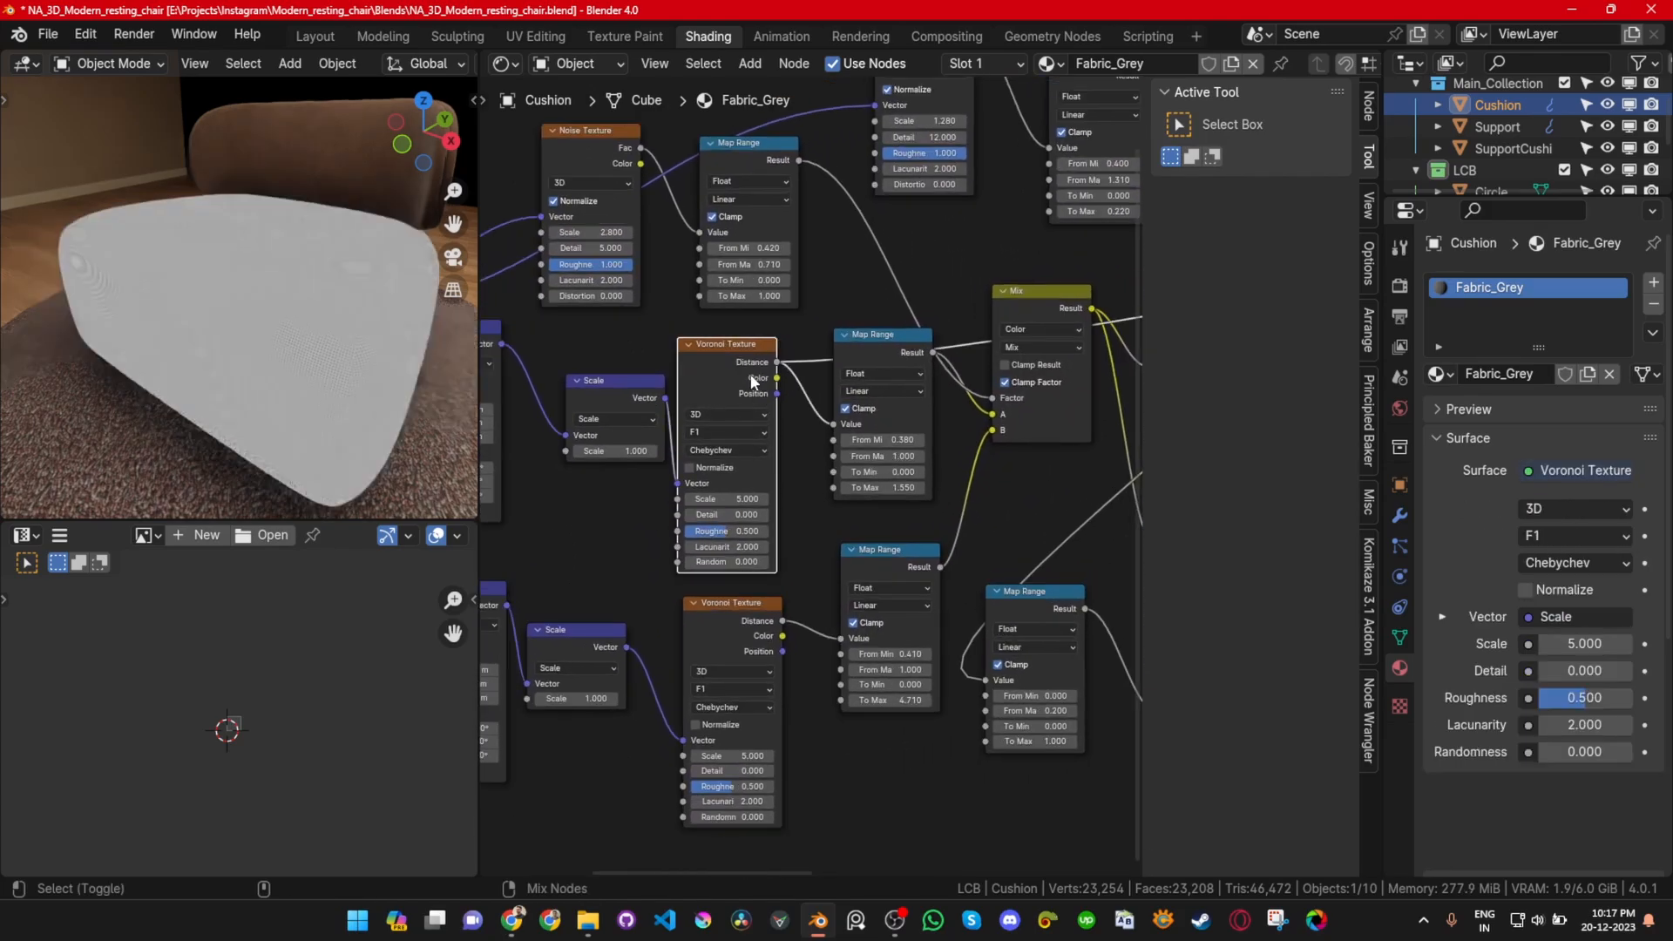
scroll(322, 352, "up", 5)
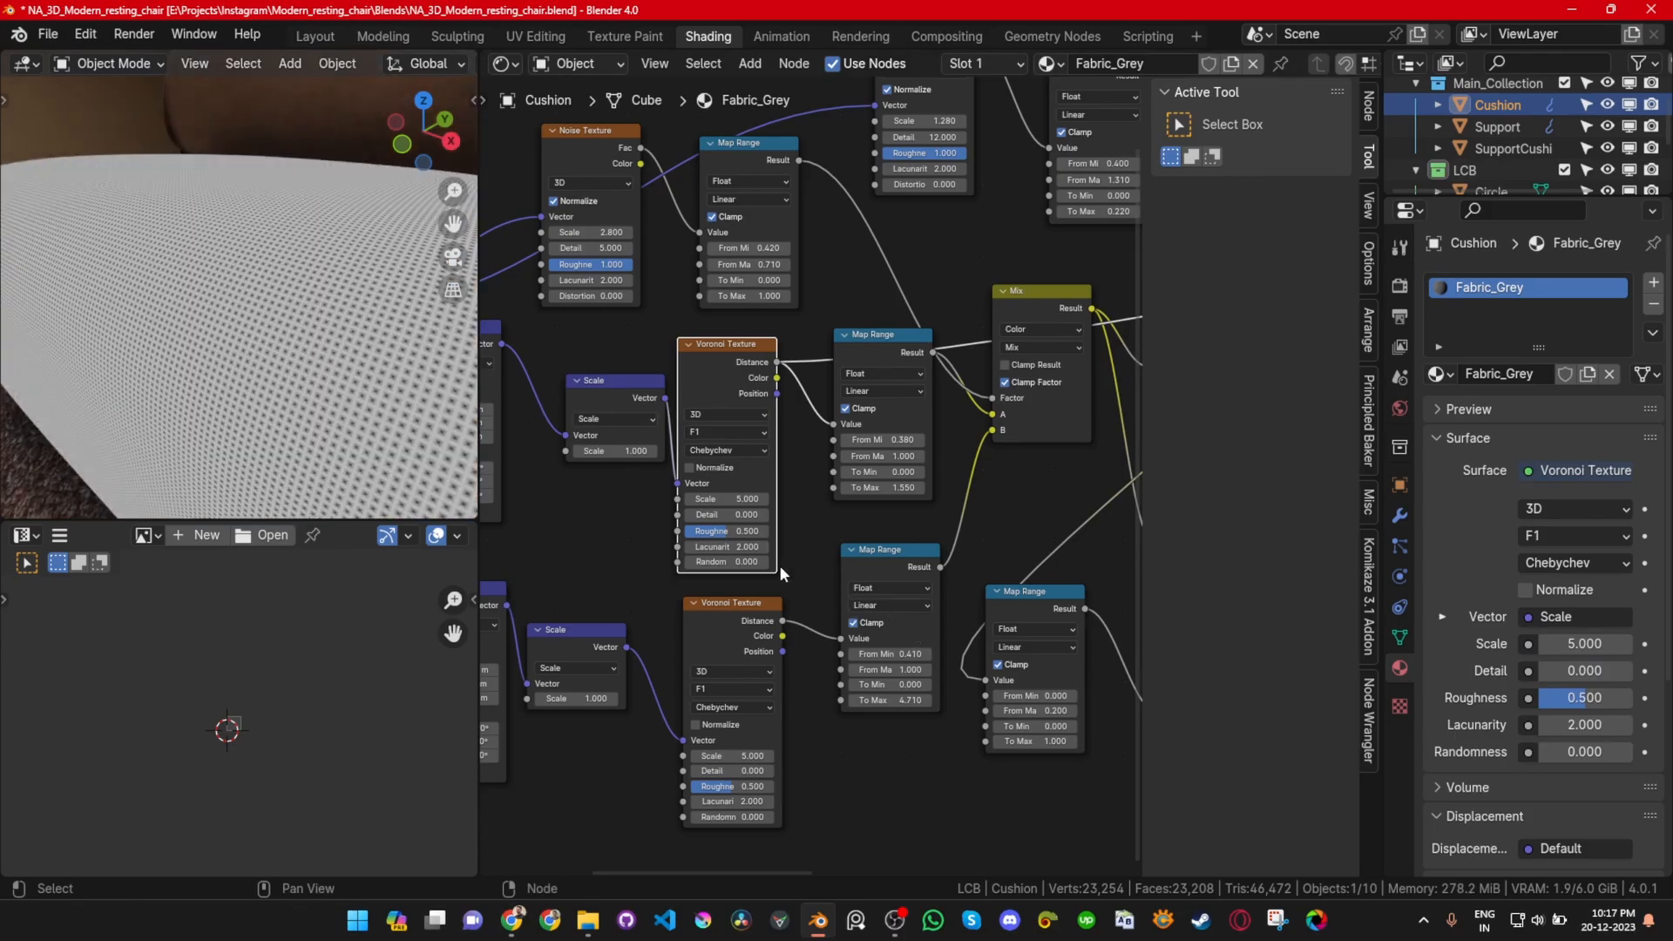
left_click(882, 343, "ctrl+shift")
left_click(938, 582, "ctrl+shift")
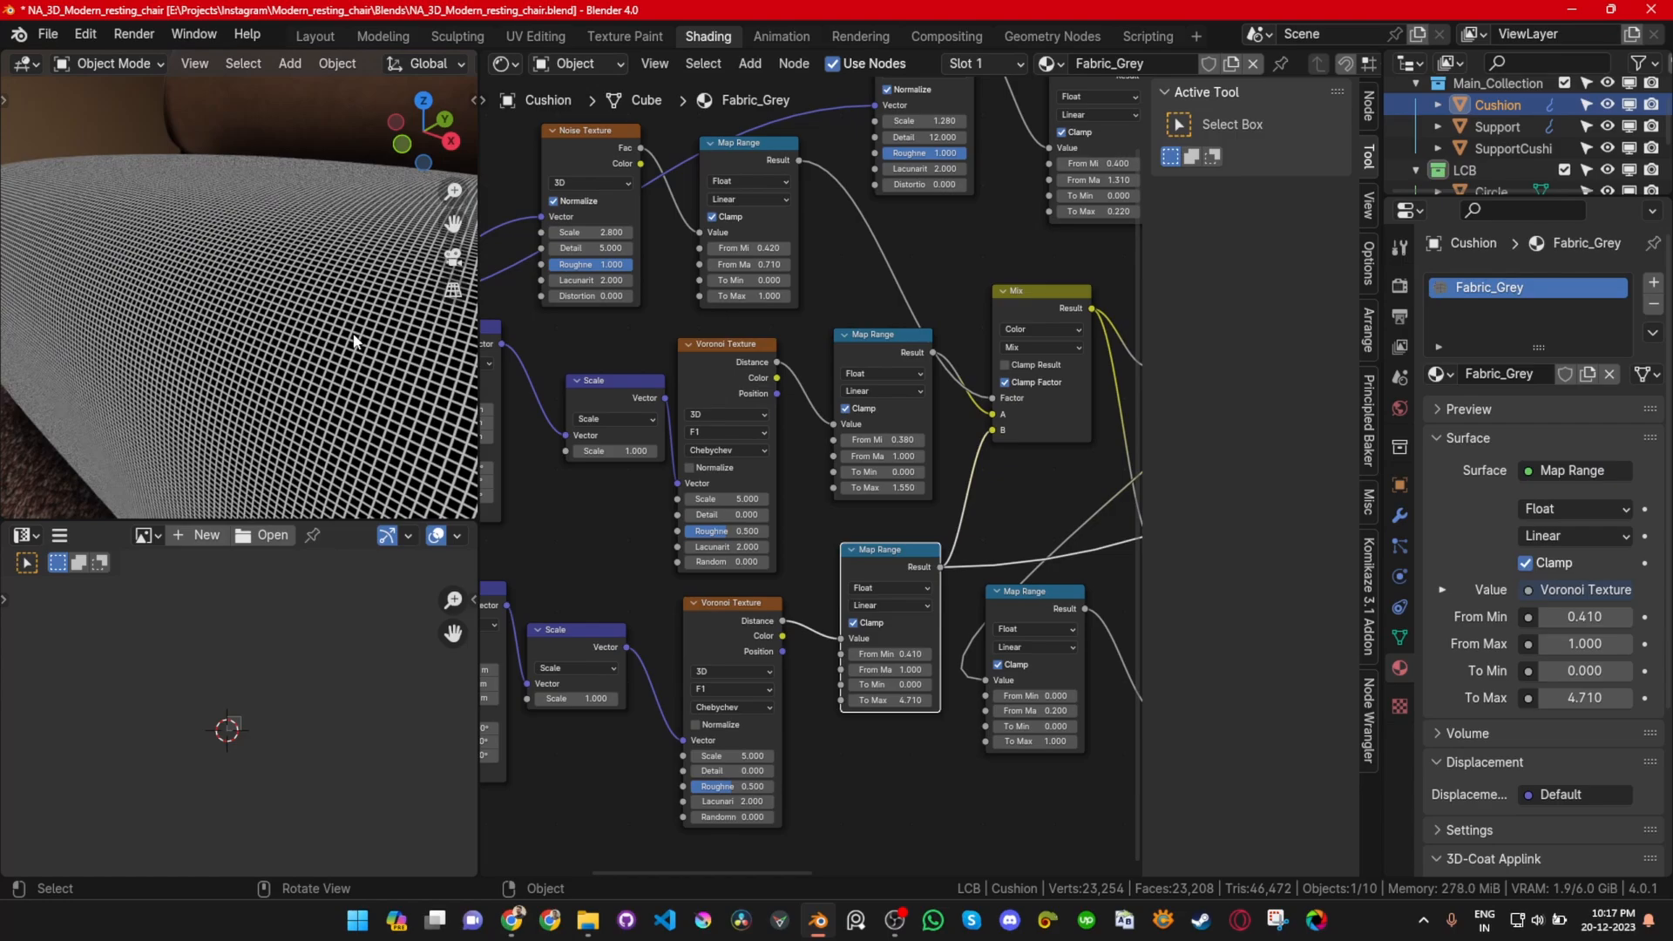
Step: Preview the Mix node that blends the two Voronoi grids and inspect the weave on the cushion
middle_click_drag(1075, 332, 977, 368)
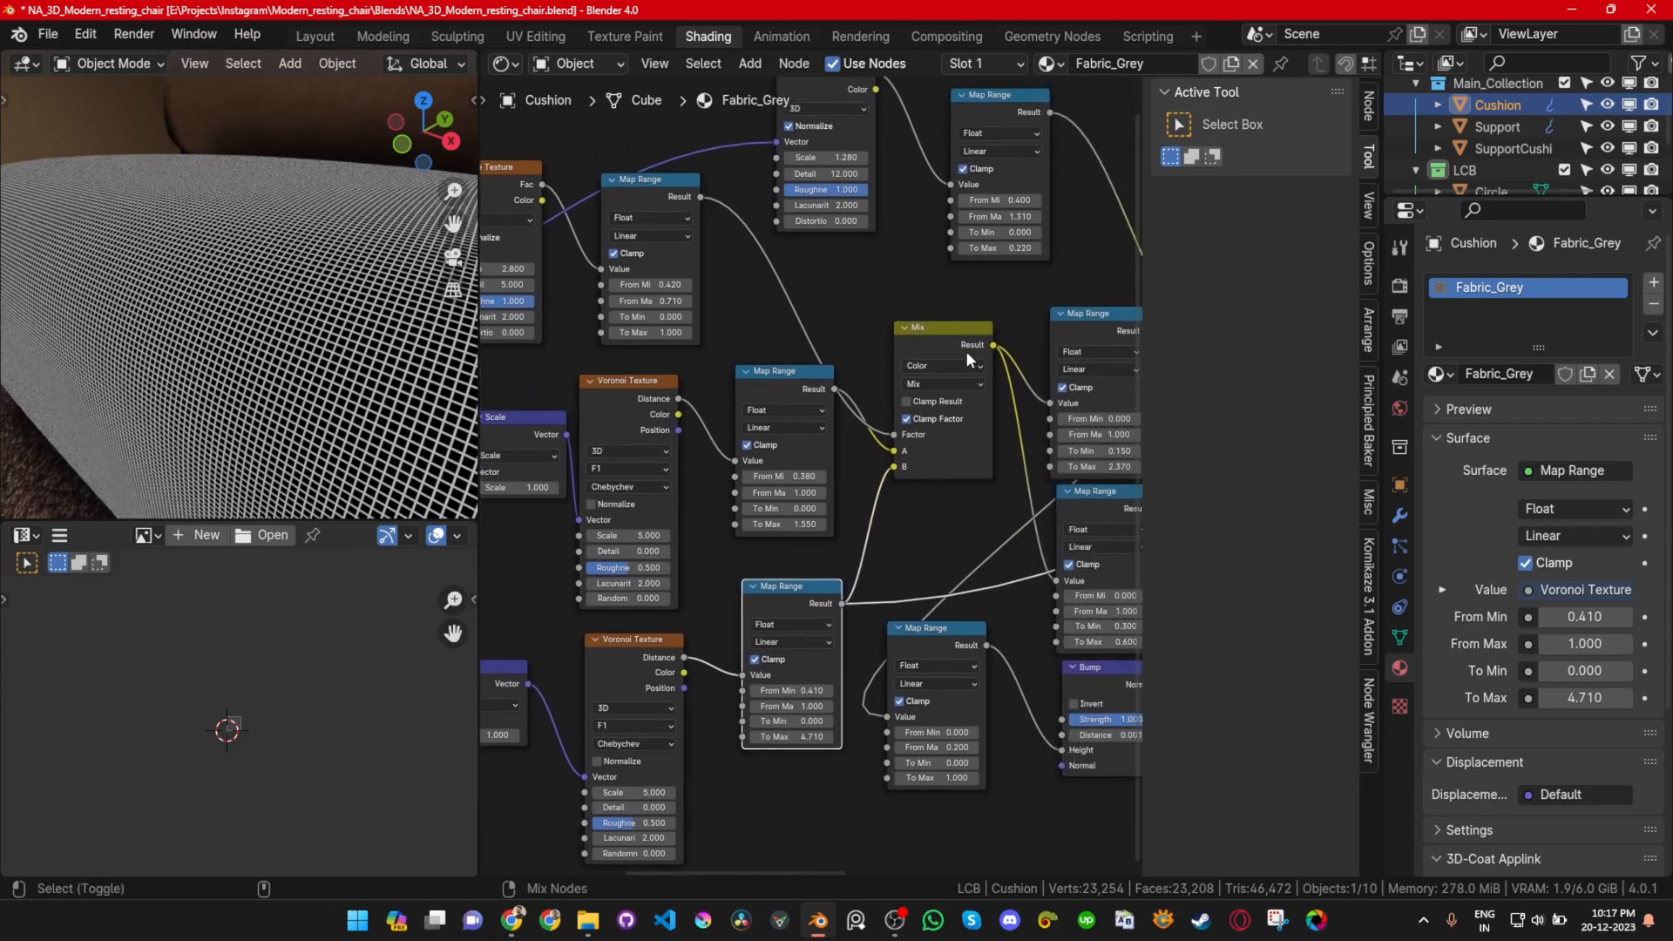
left_click(963, 345, "ctrl+shift")
middle_click_drag(311, 345, 230, 358)
middle_click_drag(835, 353, 912, 436)
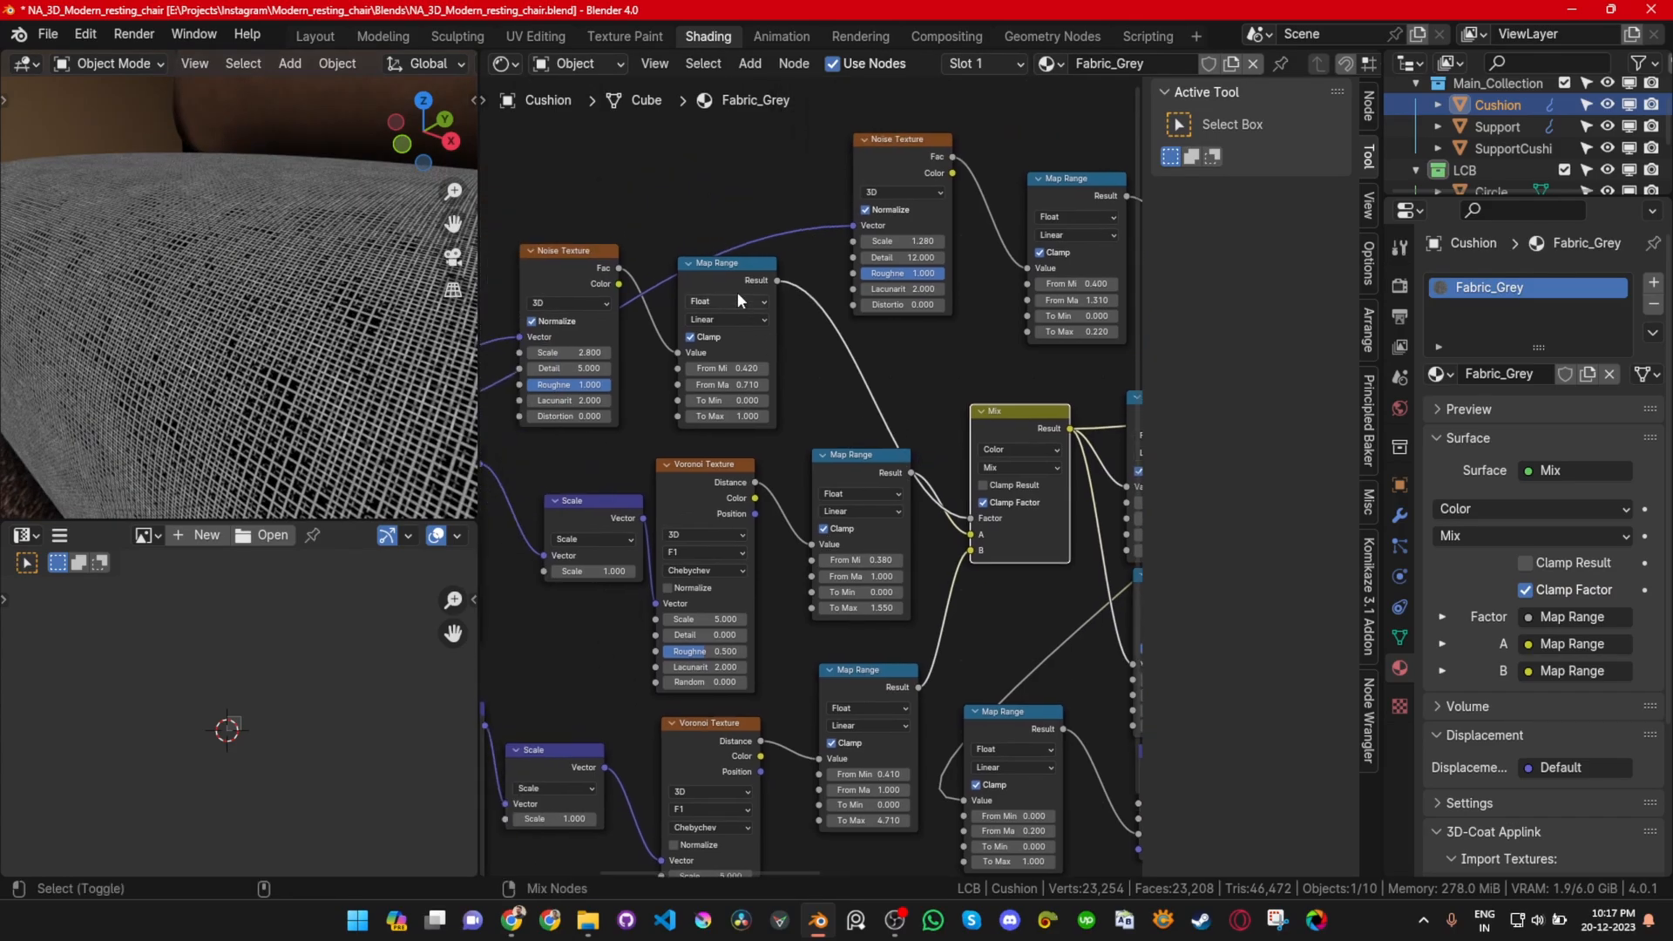
Step: Preview the Map Range that feeds the grid Mix's Factor and examine its noise mask up close on the cushion
left_click(730, 270, "ctrl+shift")
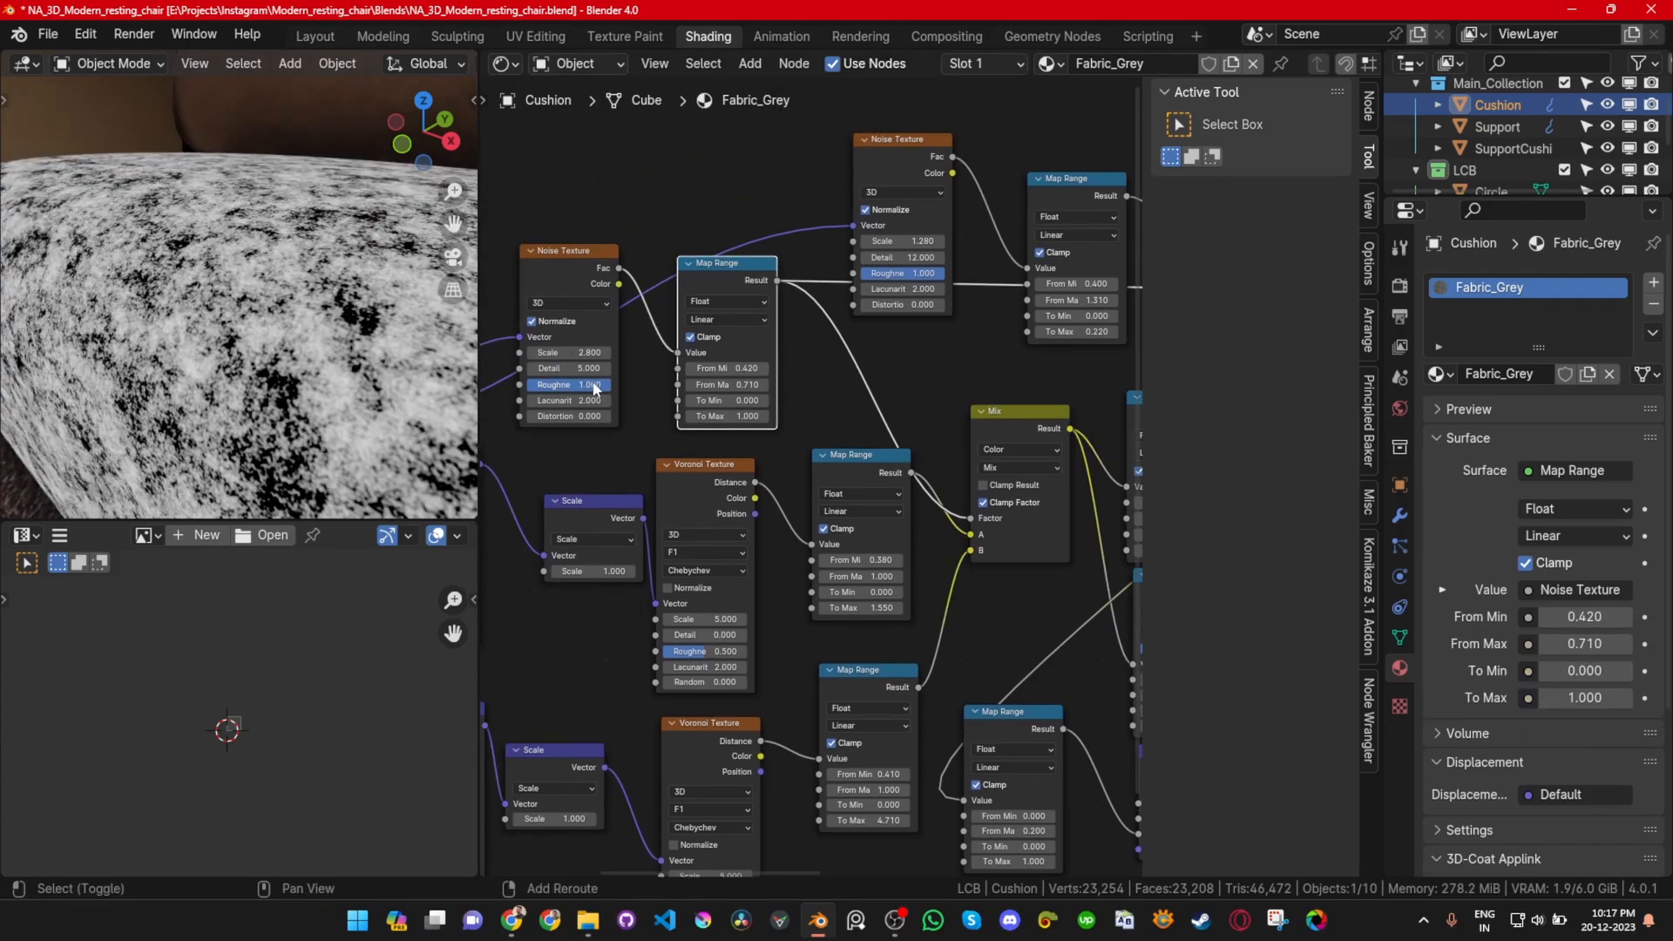
middle_click_drag(598, 393, 786, 400)
scroll(785, 400, "up", 2)
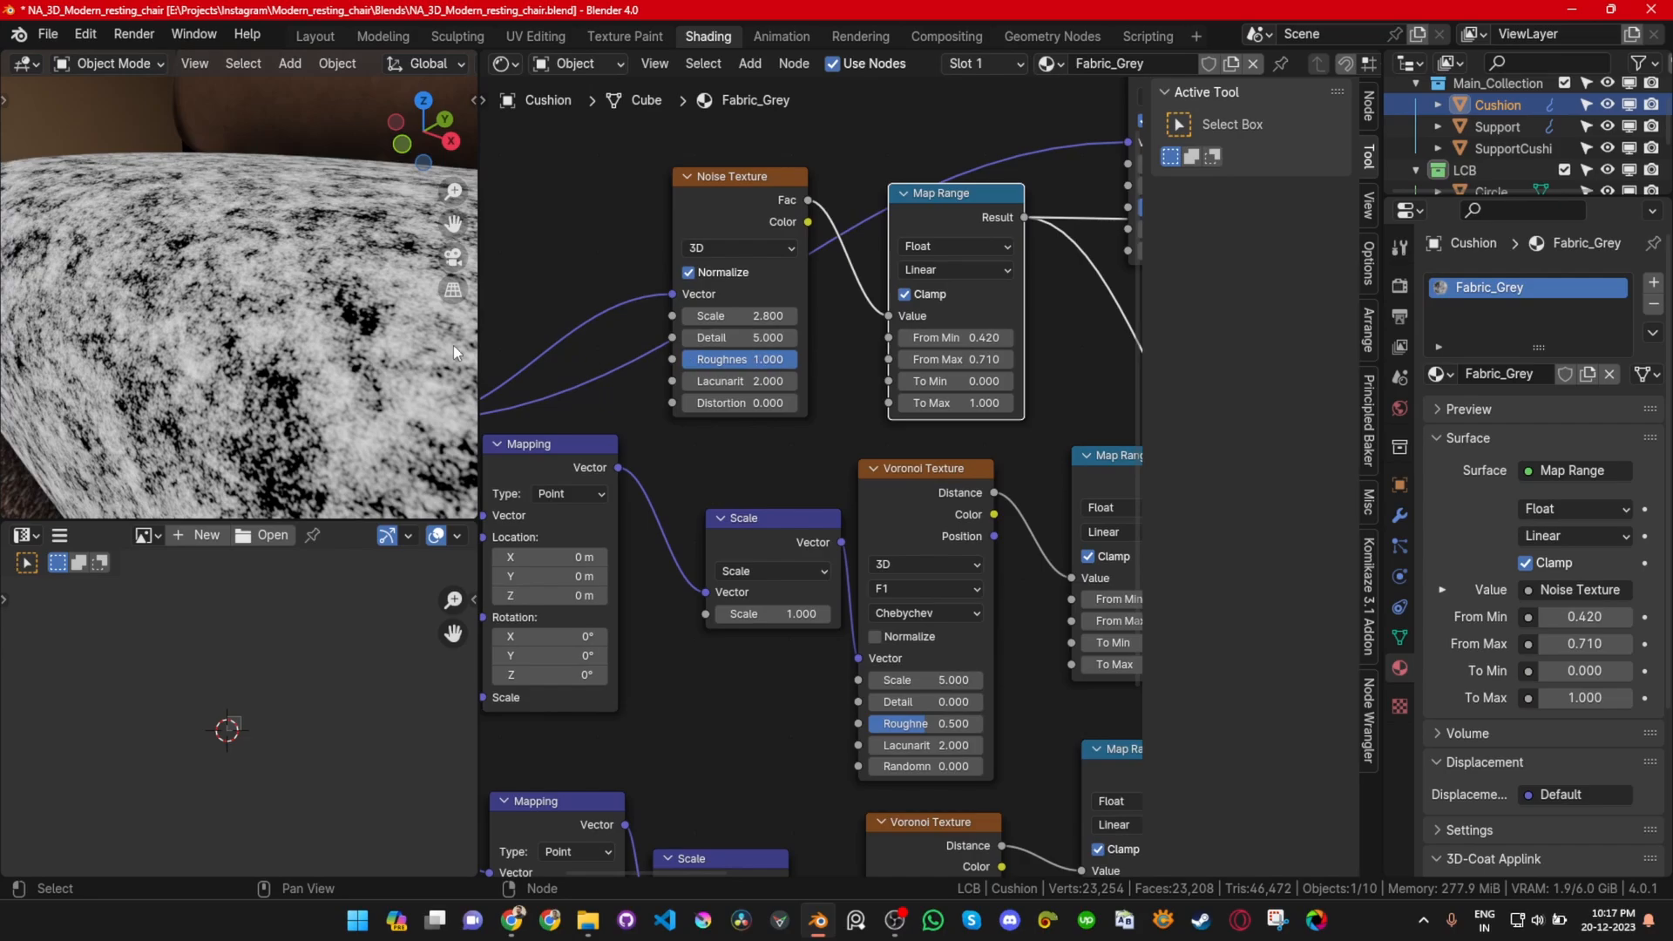
middle_click_drag(248, 322, 280, 326)
scroll(264, 389, "up", 4)
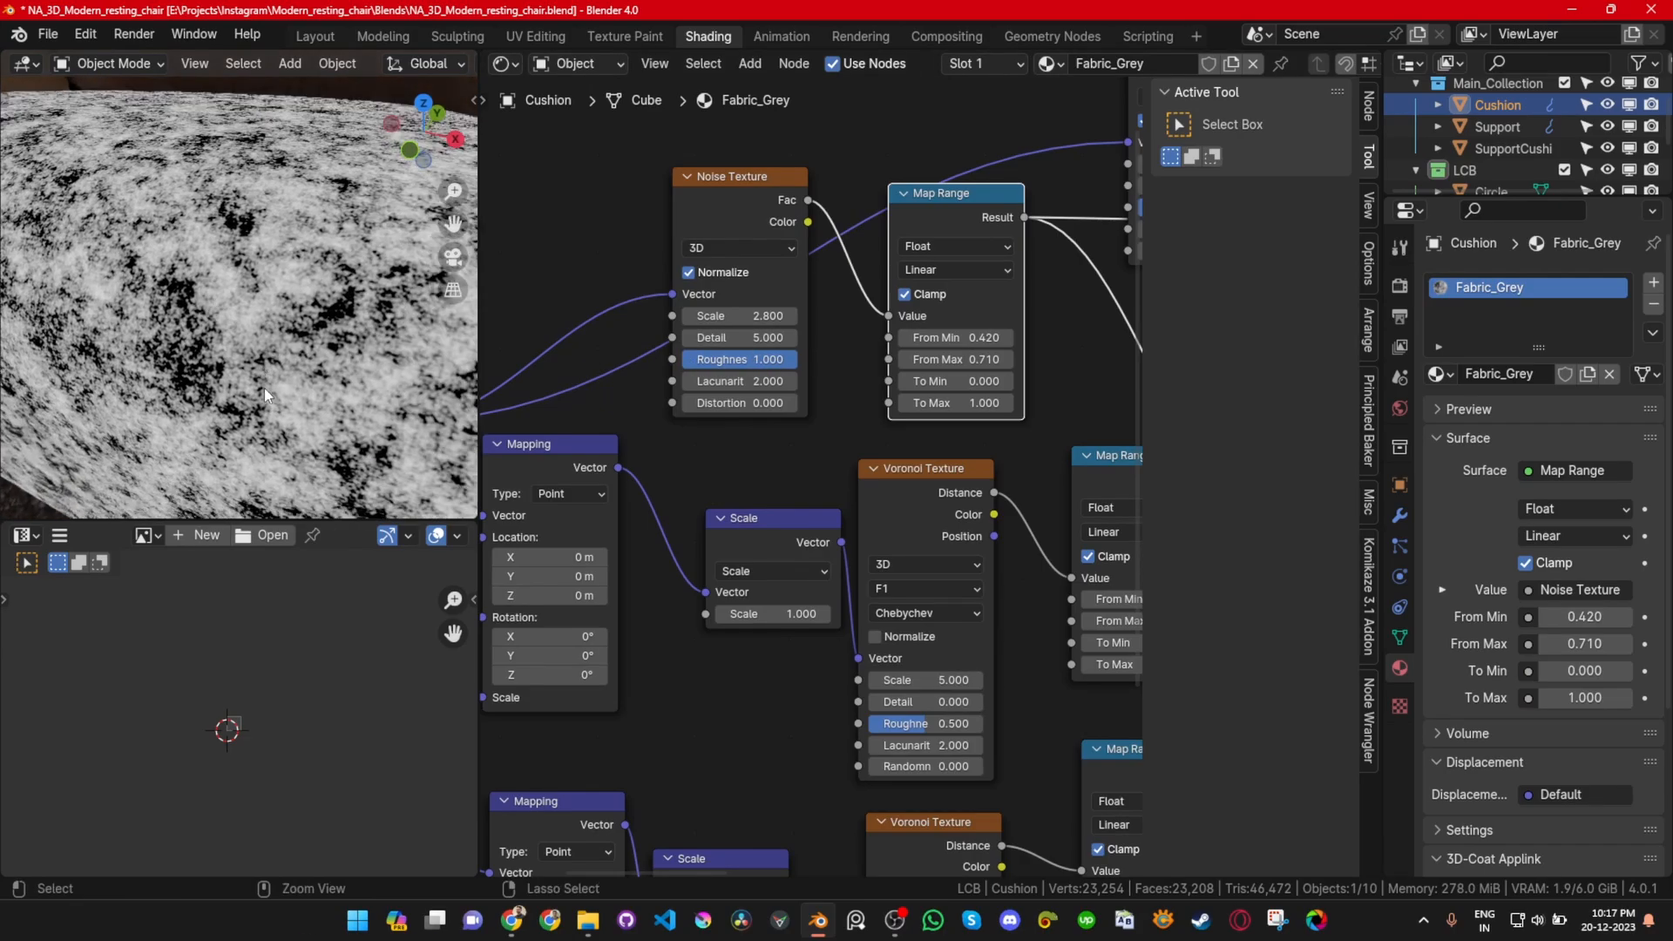
middle_click_drag(128, 354, 359, 324, "shift")
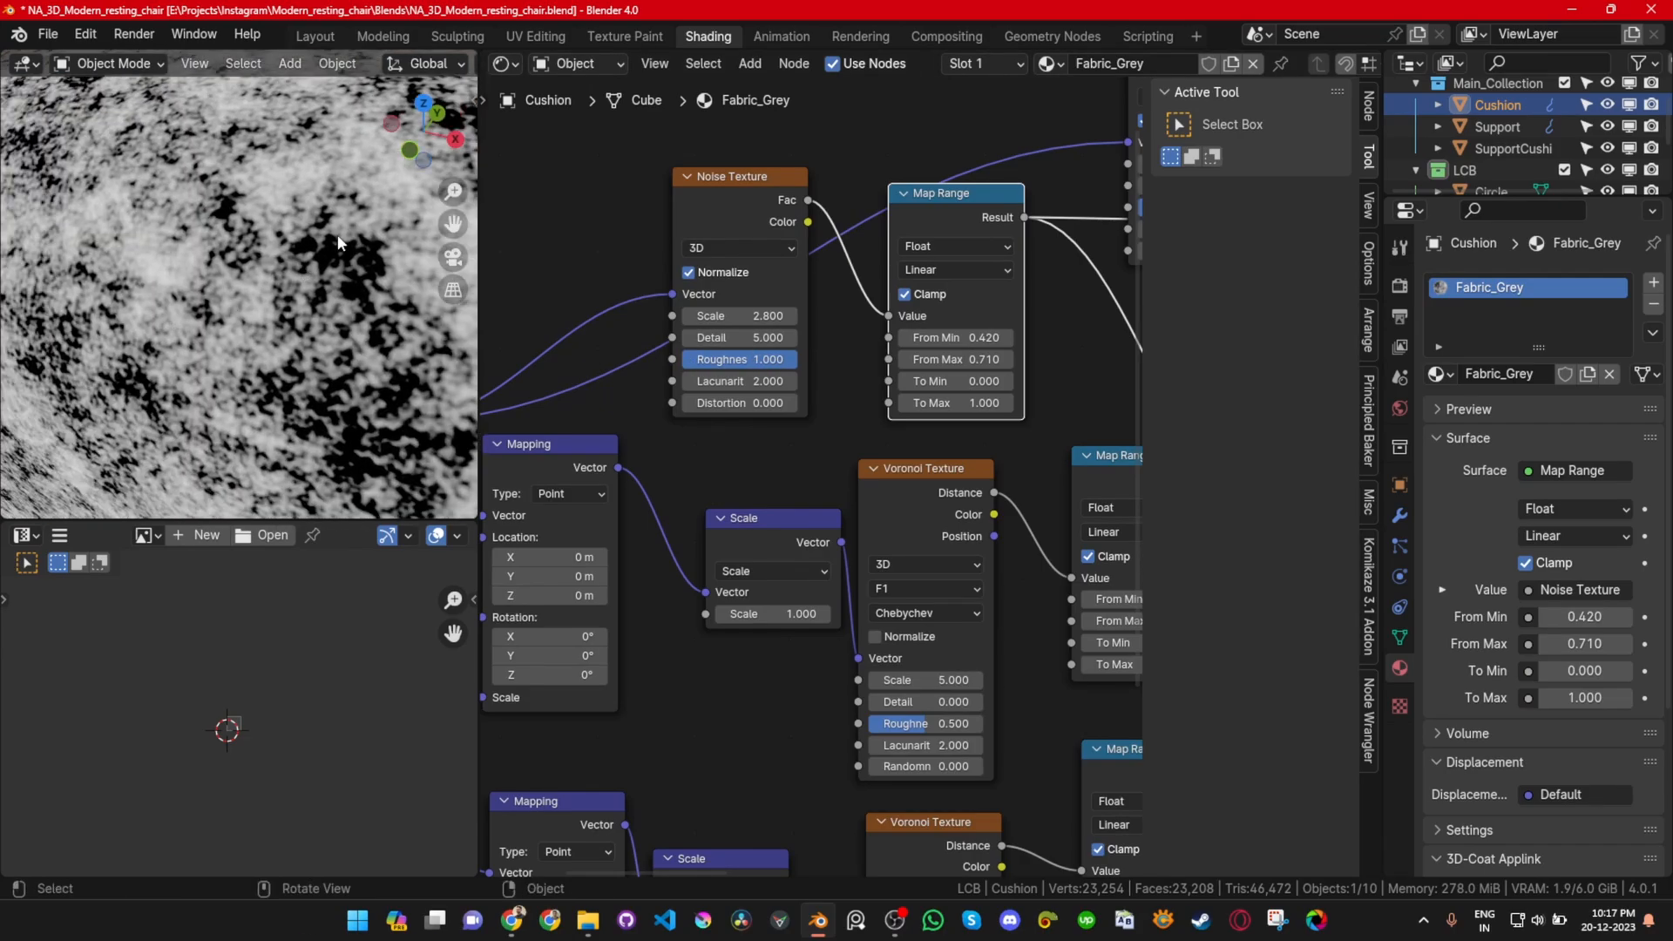
scroll(224, 233, "down", 4)
scroll(228, 235, "down", 2)
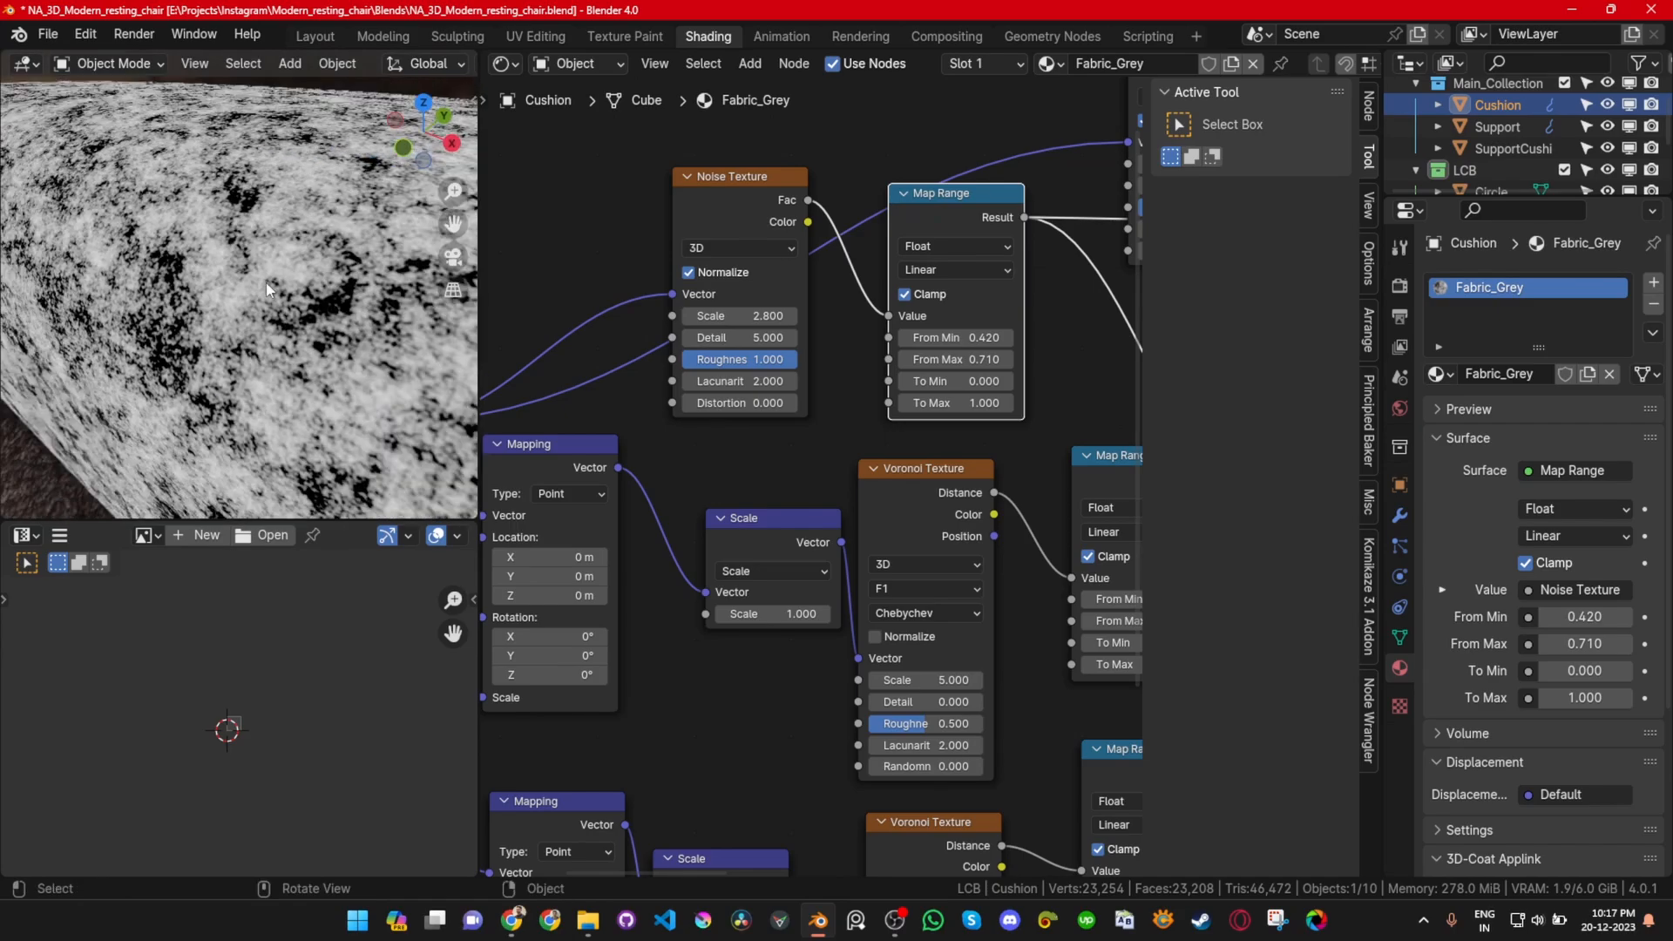
scroll(938, 519, "down", 1)
scroll(915, 514, "down", 4, "ctrl")
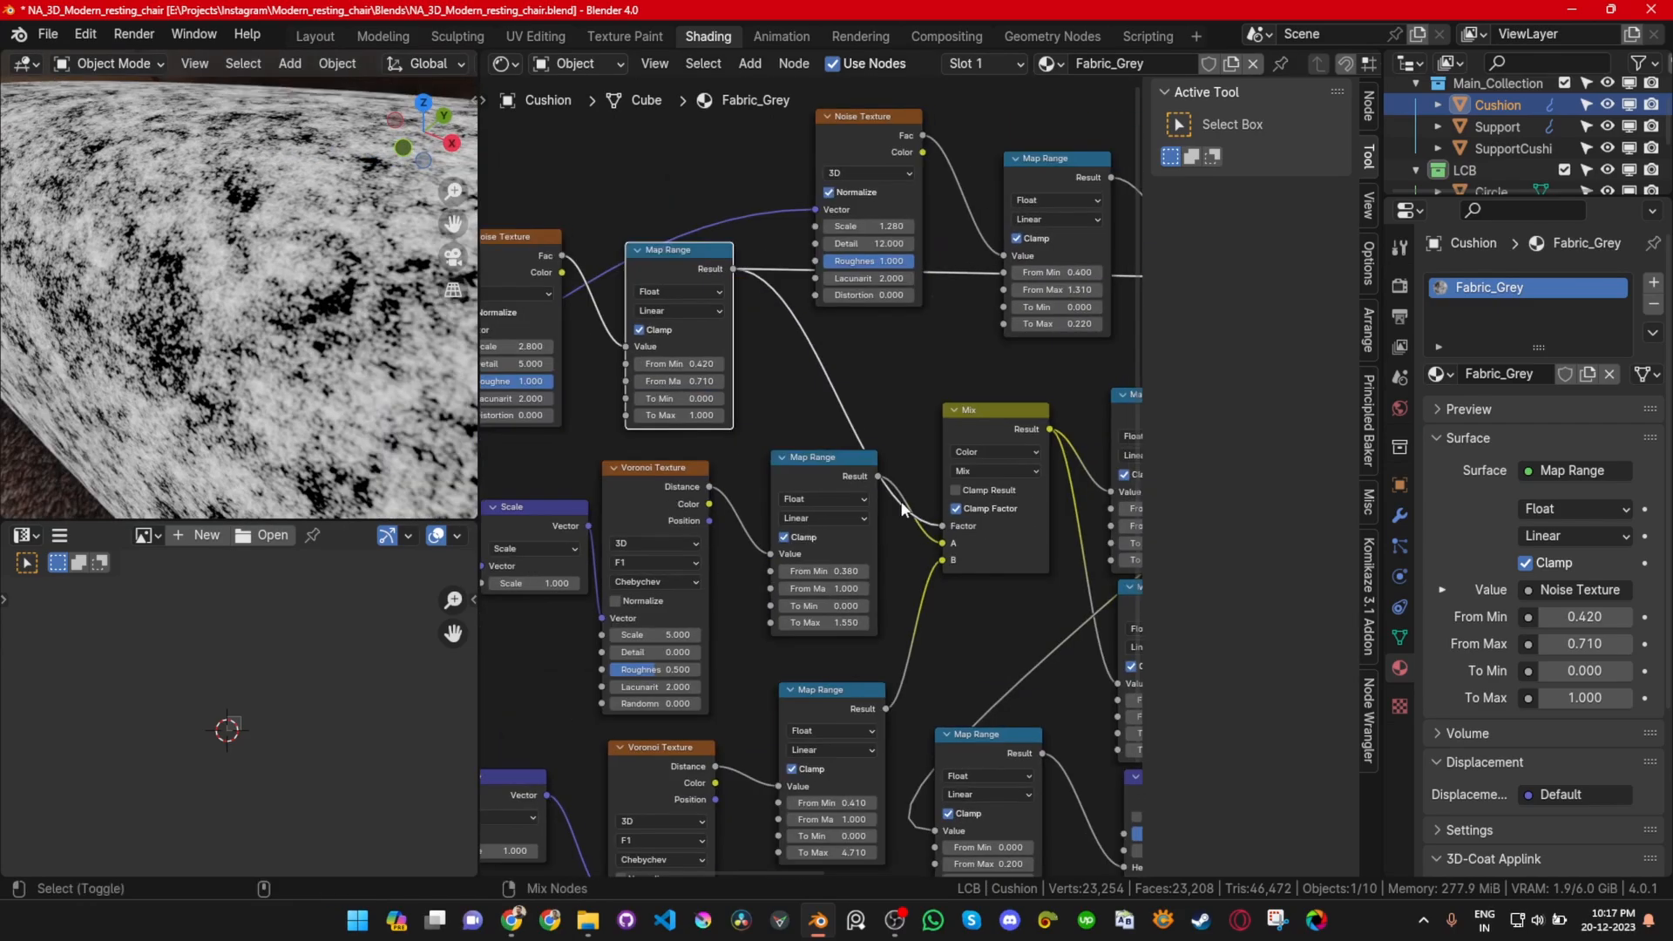
Step: Preview the grid Mix again and examine how the noise breaks up the threads in a close view
left_click(990, 421, "ctrl+shift")
mouse_move(217, 331)
middle_mouse_down()
mouse_move(238, 332)
mouse_move(223, 351)
middle_mouse_up()
scroll(209, 298, "down", 3)
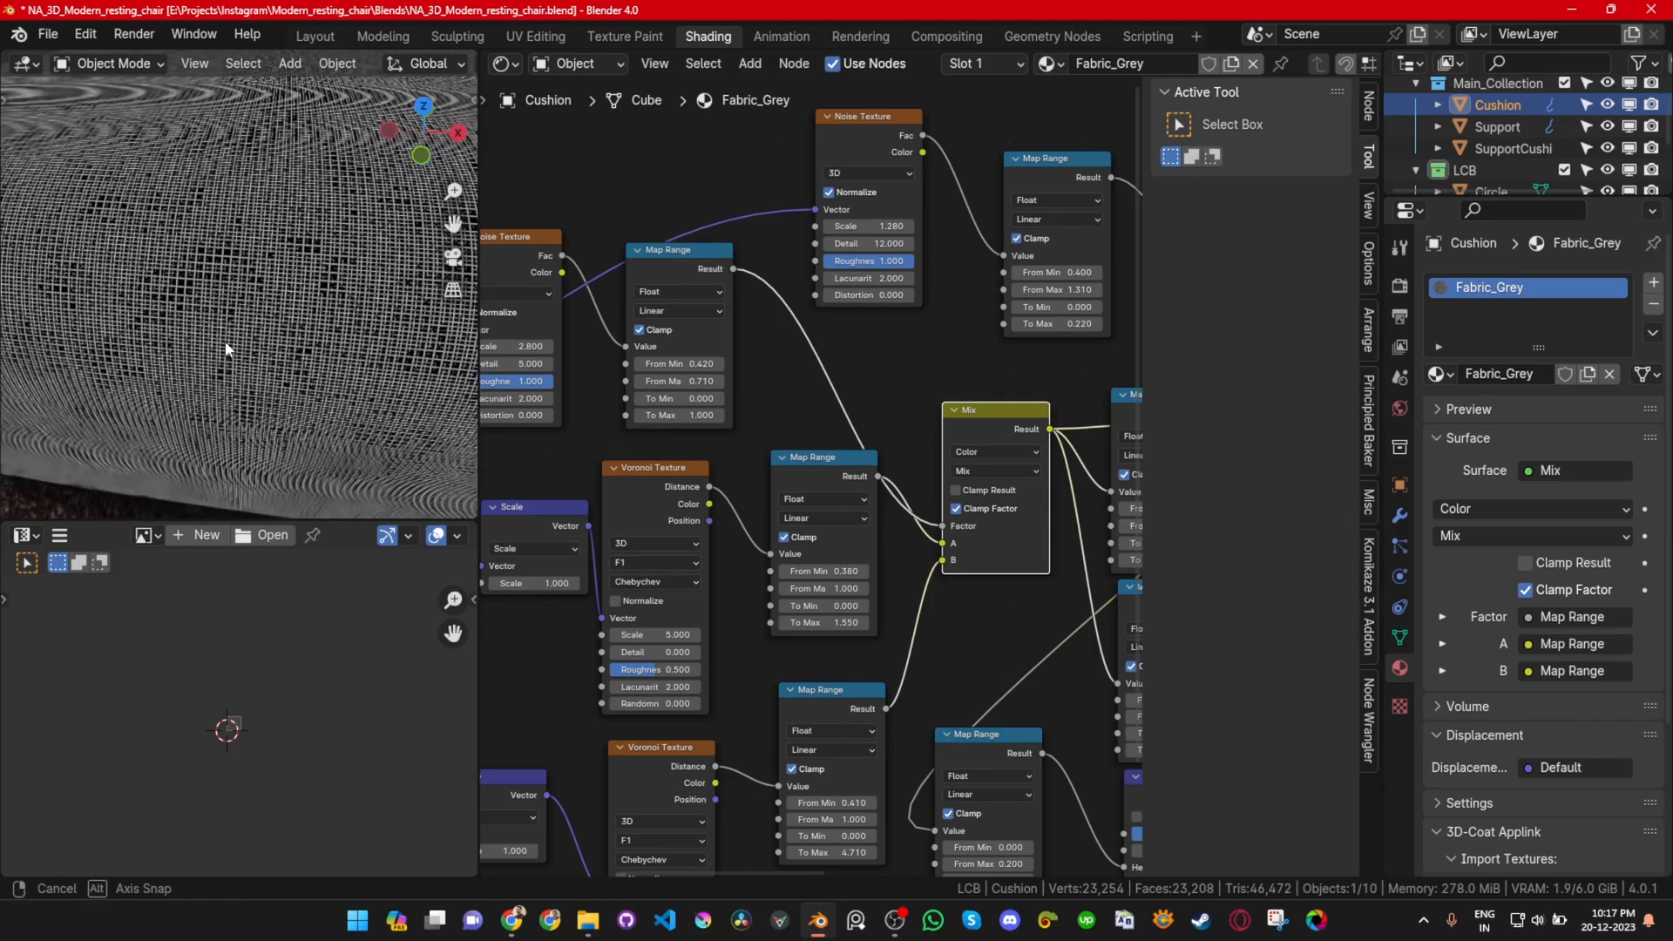
scroll(249, 319, "up", 2)
scroll(264, 302, "down", 2)
scroll(257, 300, "up", 3)
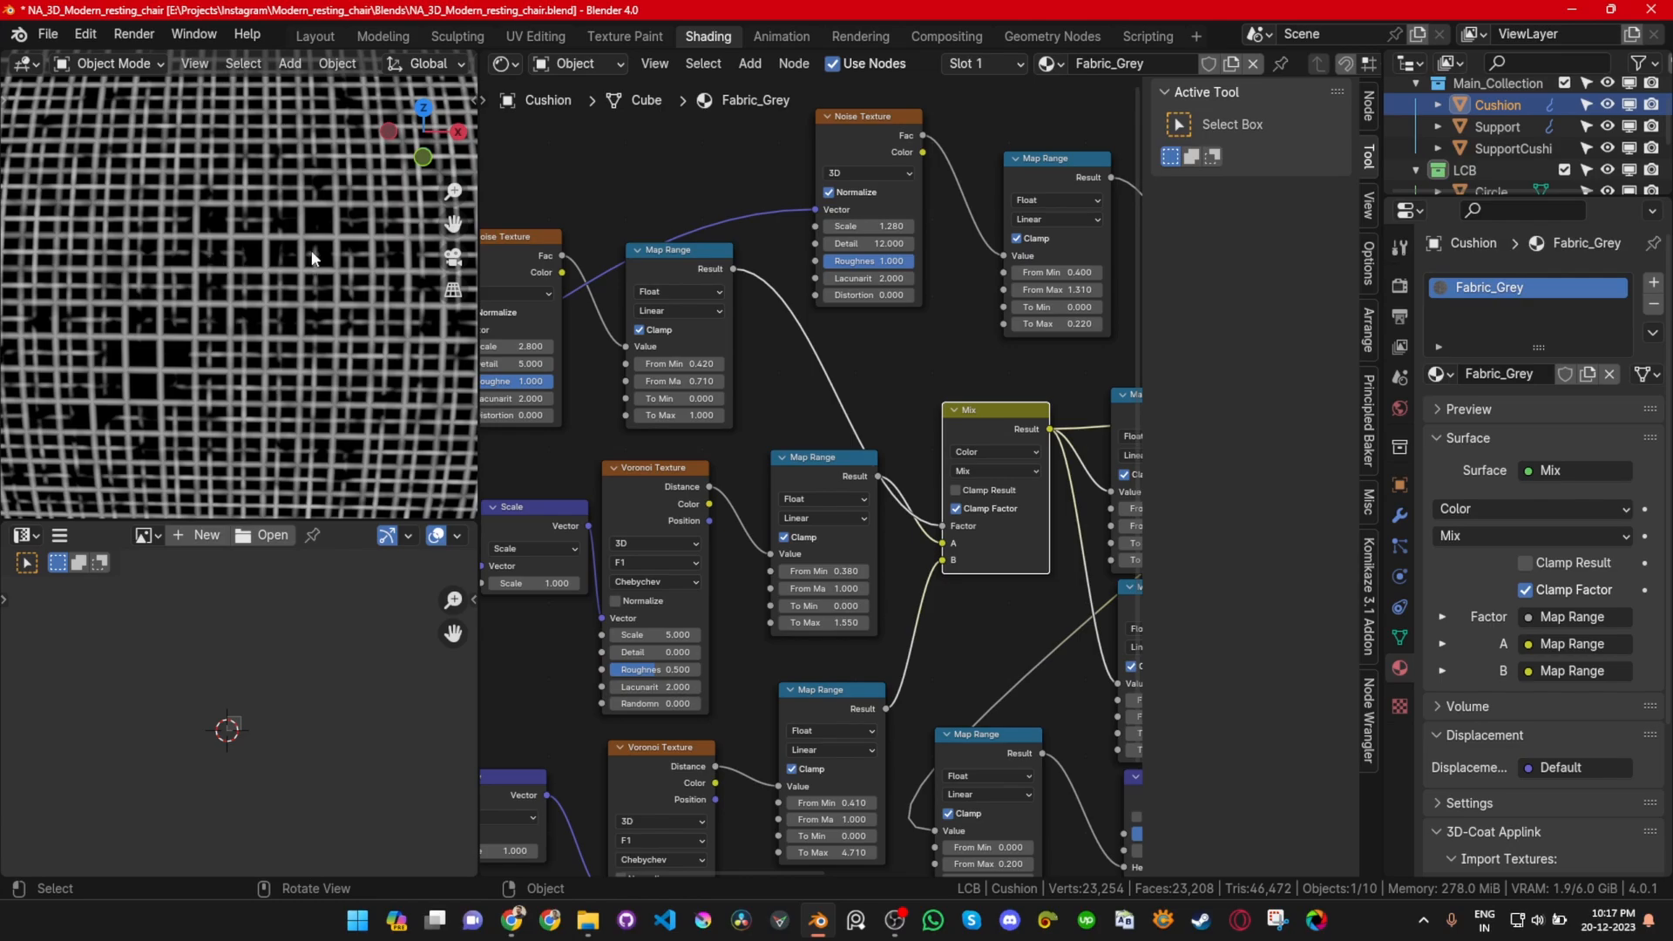
scroll(928, 528, "down", 2)
middle_click_drag(929, 528, 807, 524)
scroll(117, 307, "down", 4)
scroll(248, 371, "up", 2)
scroll(250, 369, "up", 2)
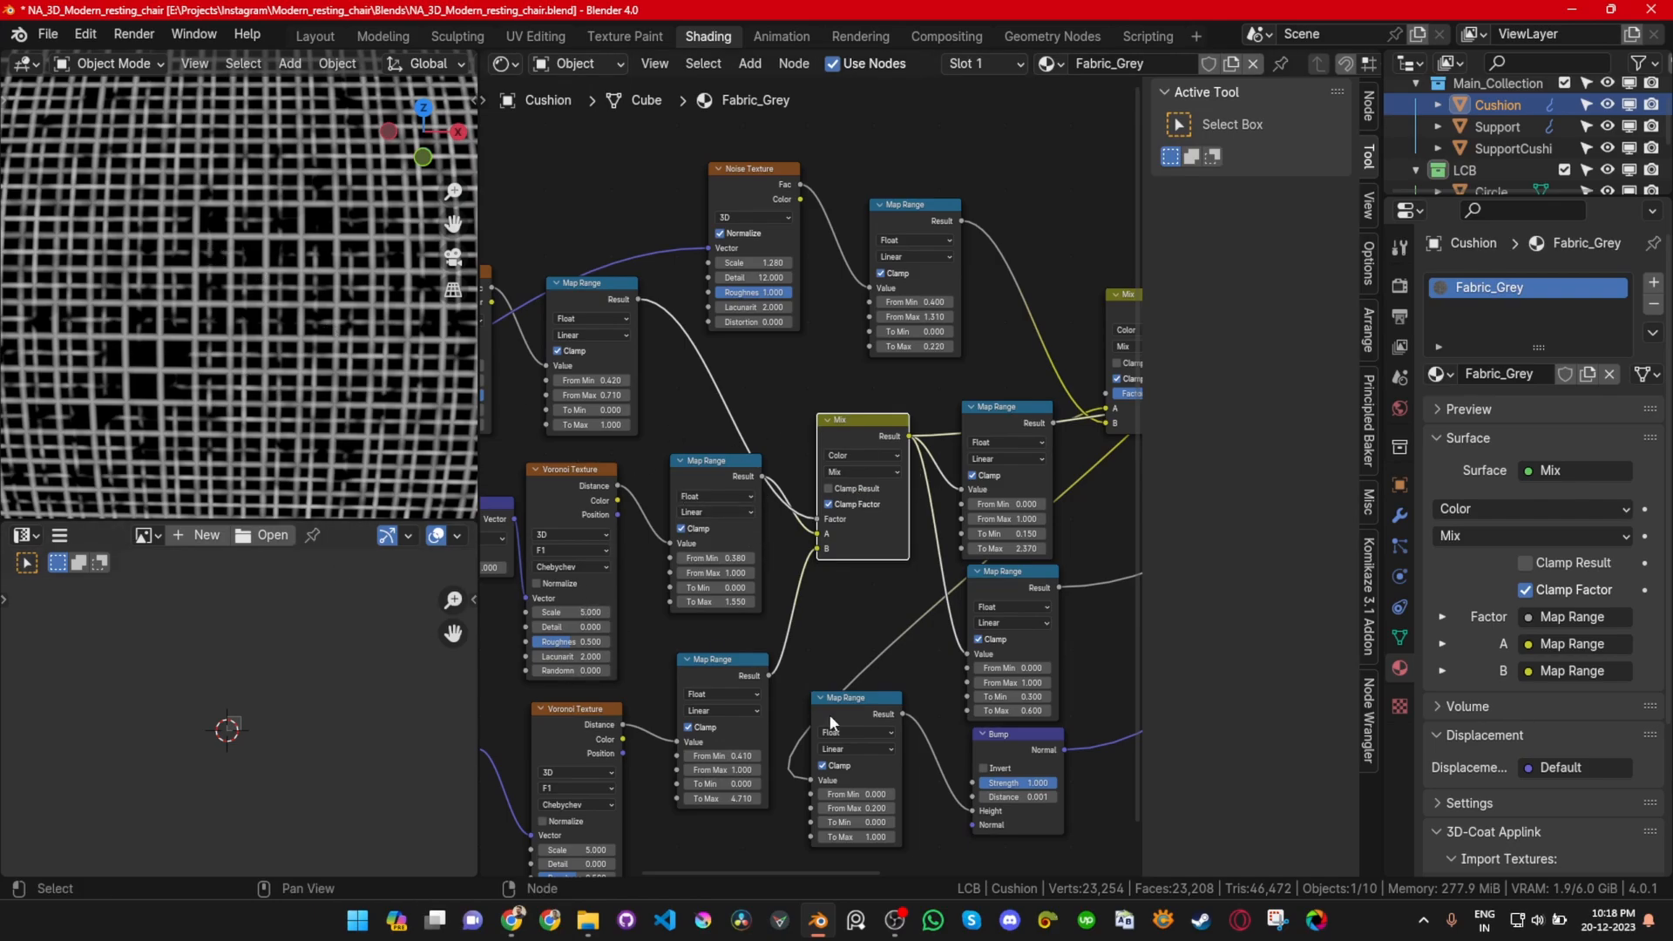
Step: Compare the lower and upper grid Map Ranges with the blended Mix result on the cushion
left_click(720, 661, "ctrl+shift")
left_click(728, 468, "ctrl+shift")
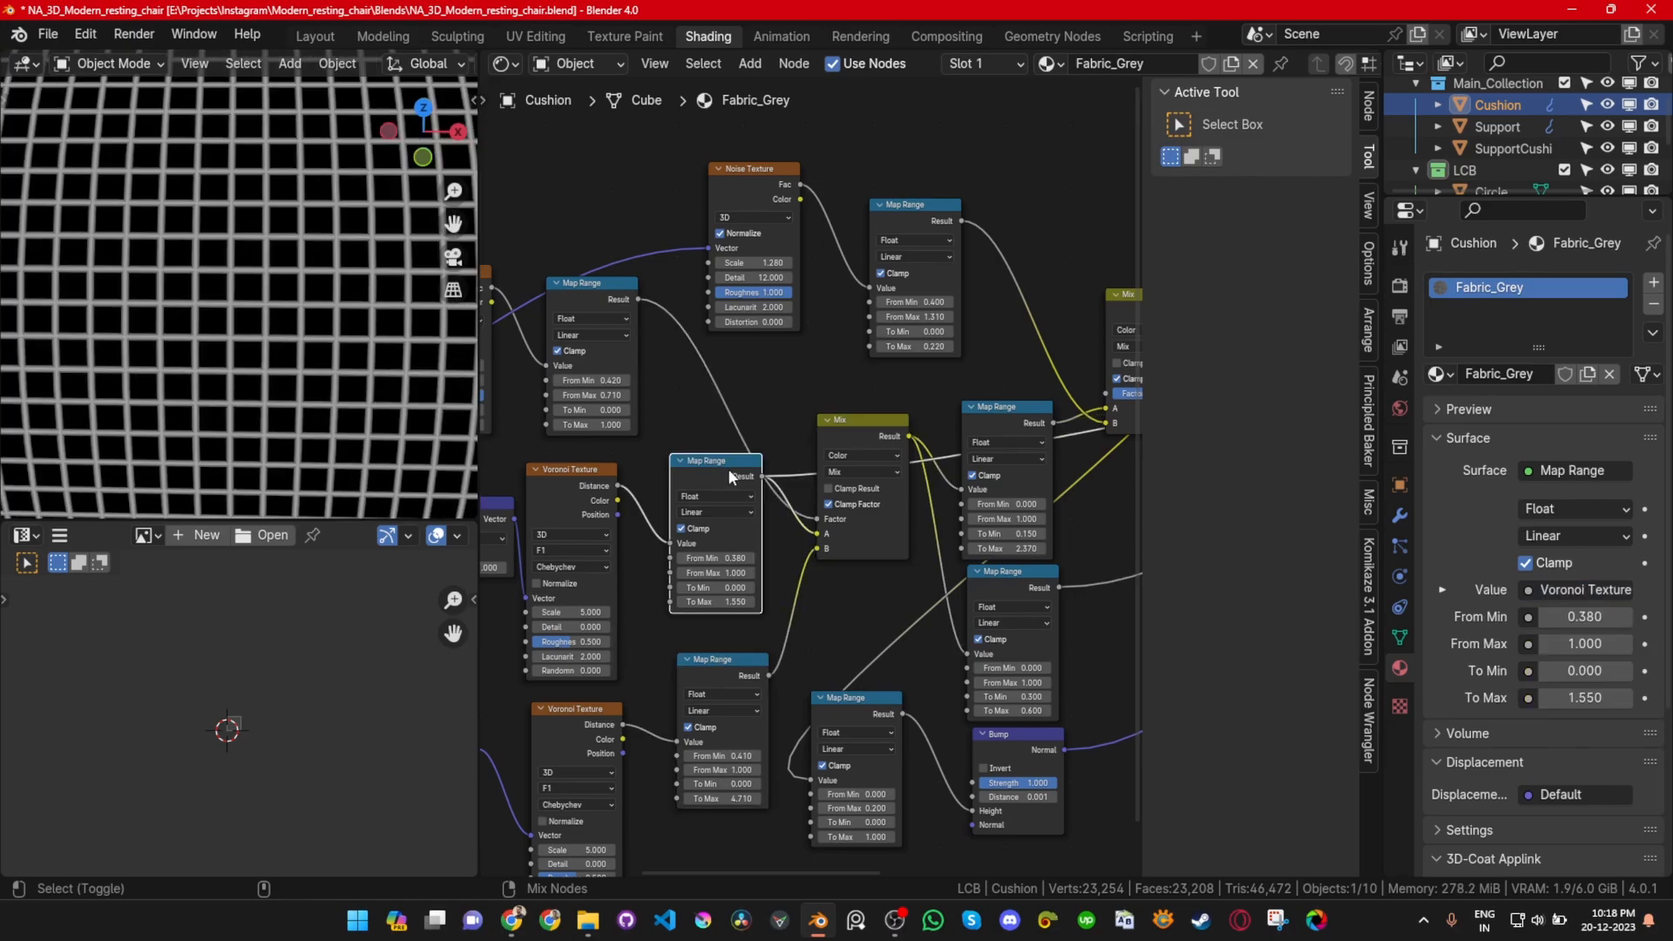
left_click(883, 422, "ctrl+shift")
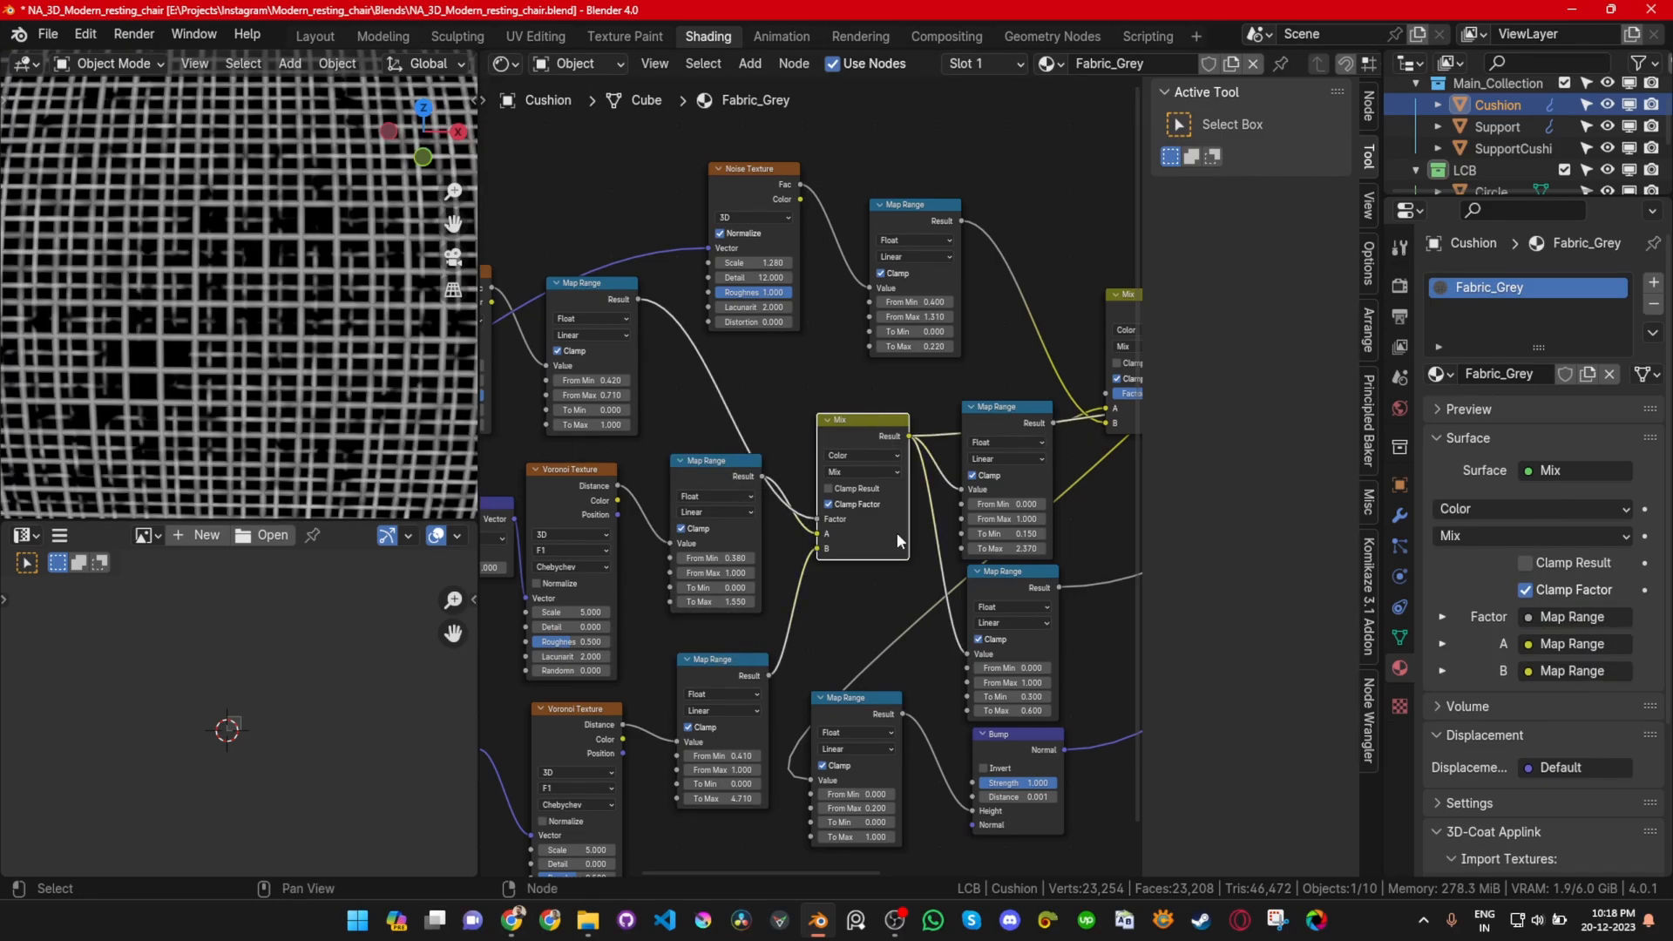
Step: Try a negative To Max on the Map Range driving the grid Mix's Factor and review the weave across the cushion
left_click_drag(603, 425, 527, 425, "shift")
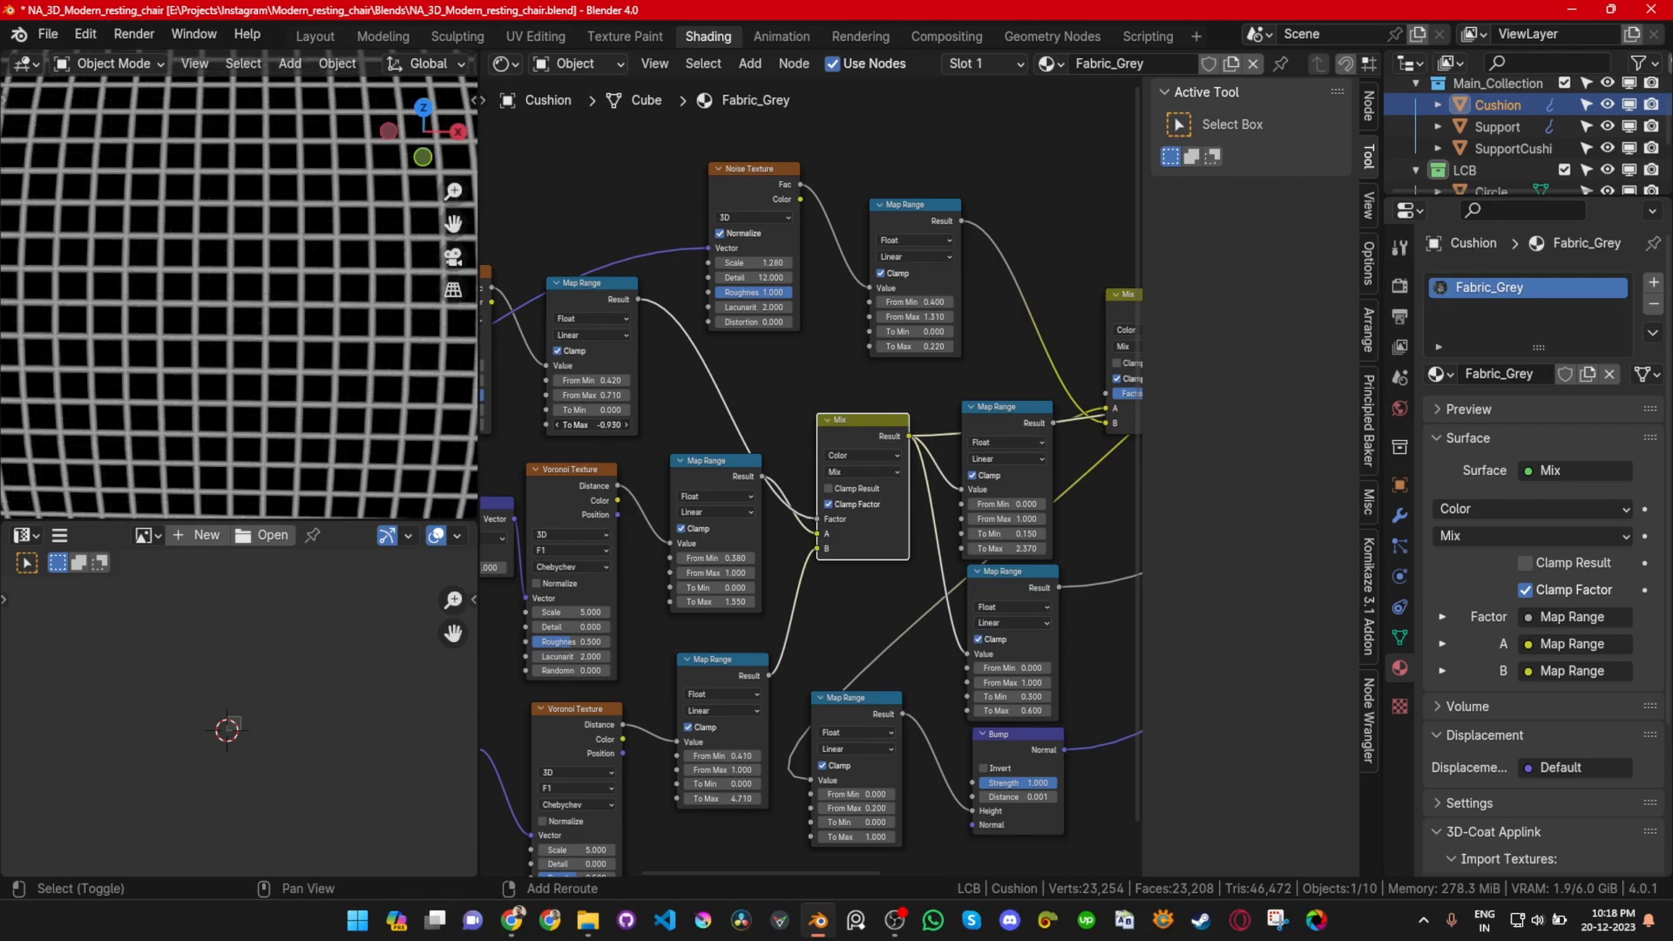
right_click(601, 425)
scroll(314, 282, "down", 10)
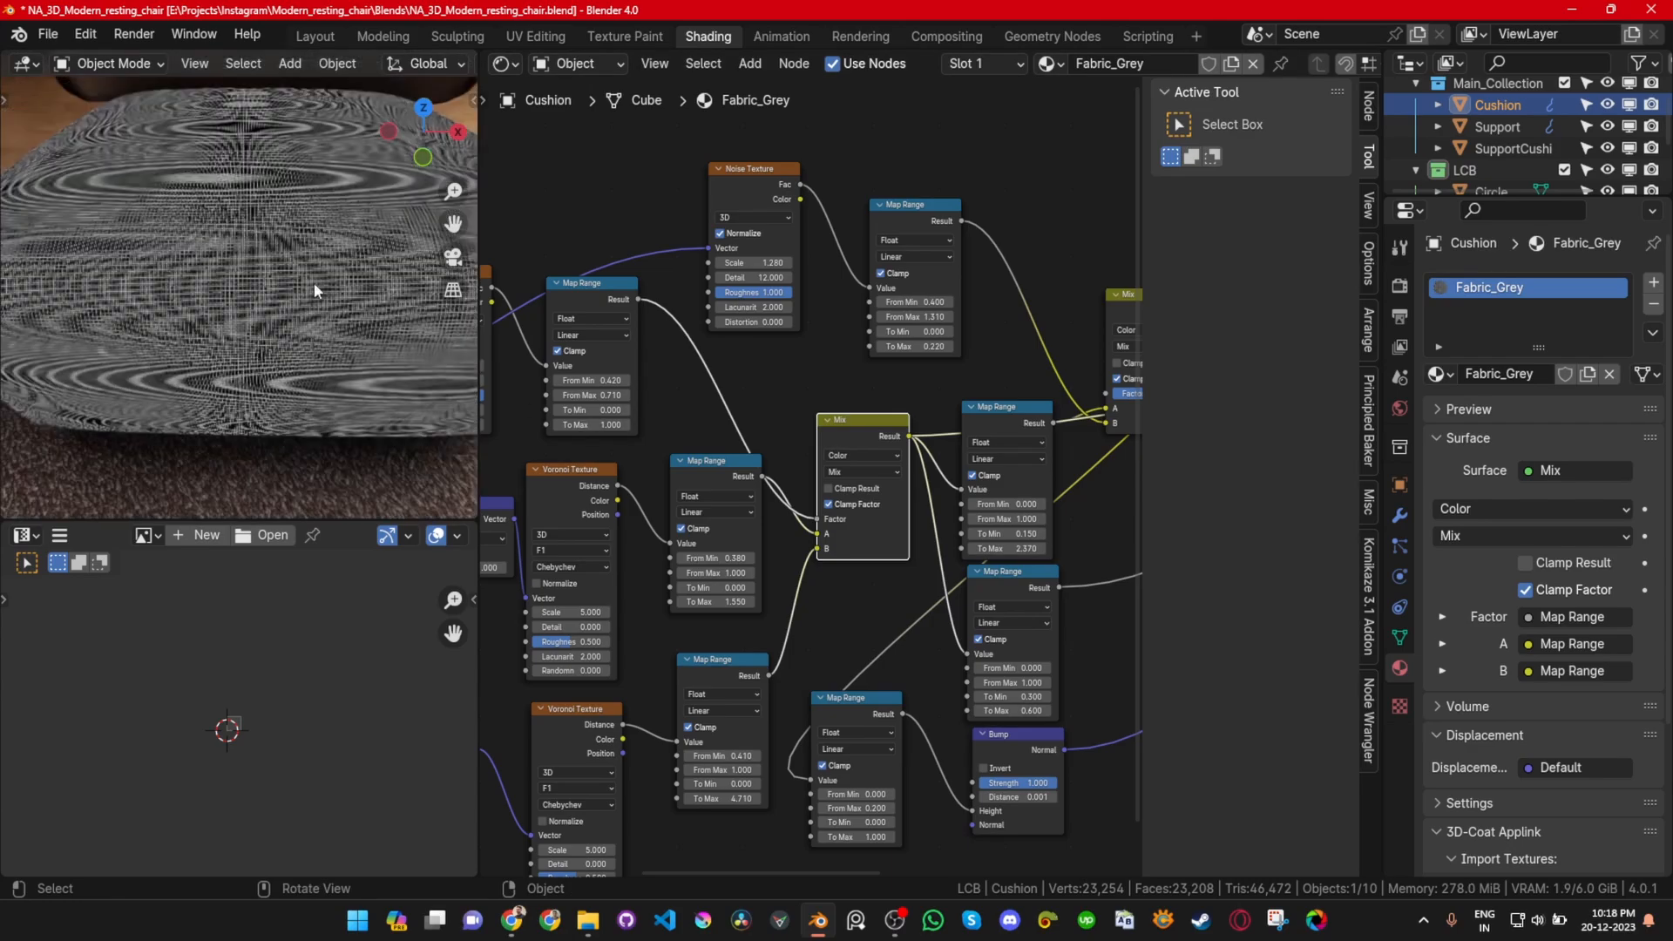
middle_click_drag(337, 295, 329, 331)
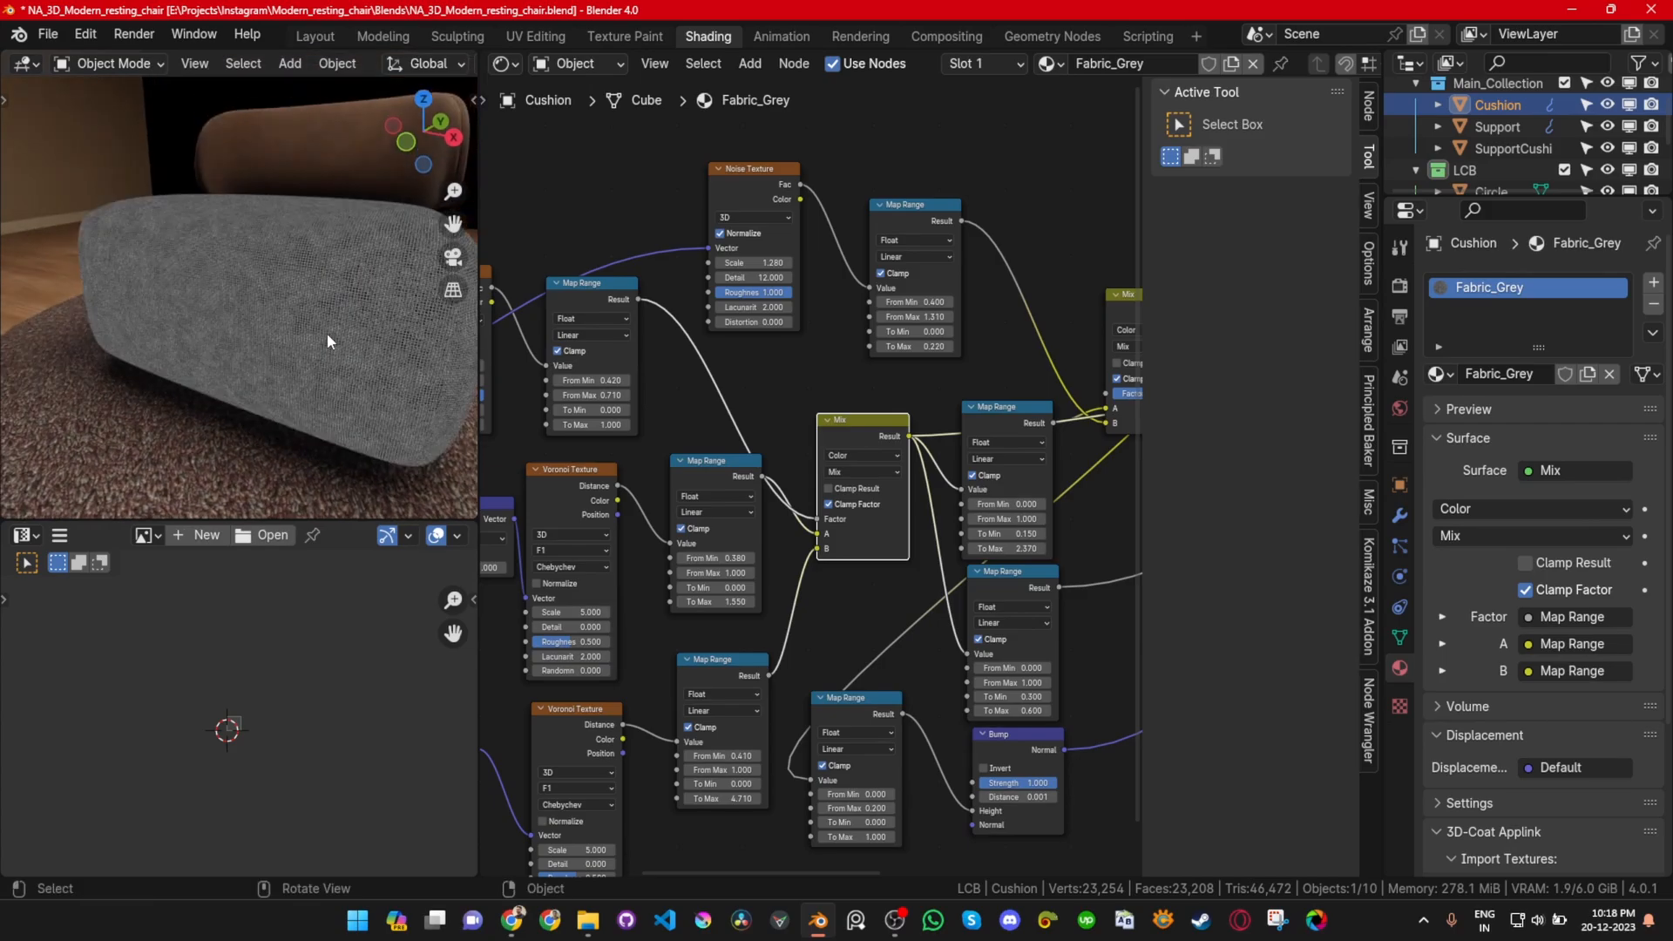
middle_click_drag(310, 275, 311, 306)
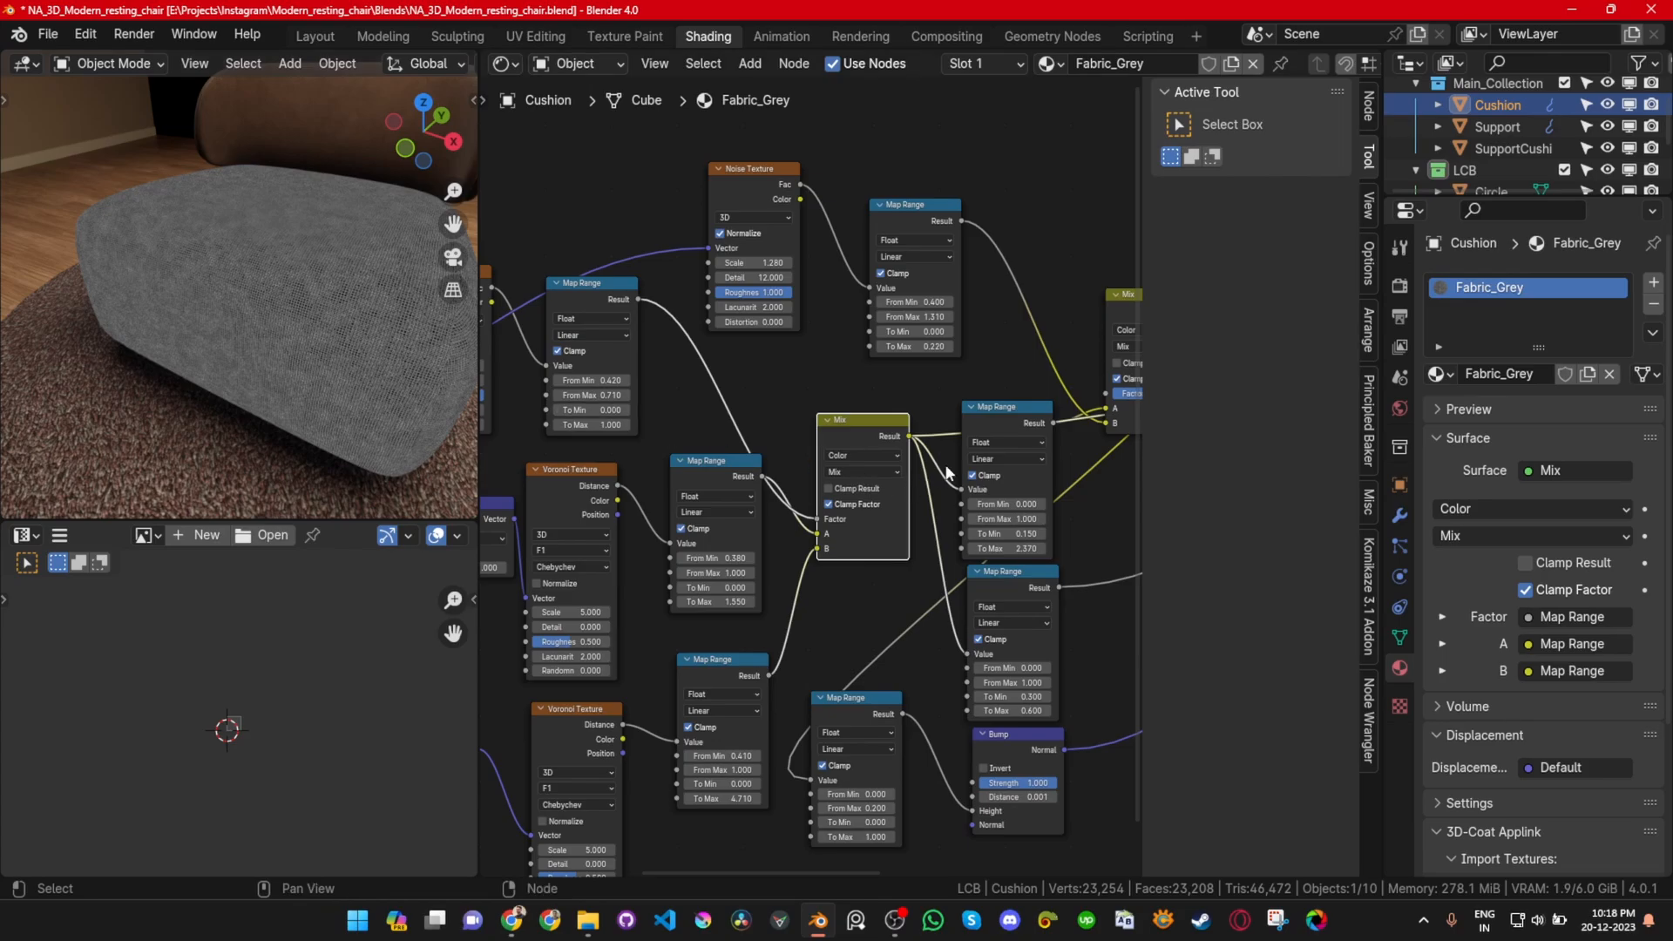
Step: Examine the Map Range, Bump, Mix and Color nodes that follow the grid Mix
middle_click_drag(947, 467, 797, 480, "shift")
middle_click_drag(613, 365, 739, 398, "shift")
scroll(832, 340, "down", 2)
scroll(818, 446, "up", 2)
middle_click_drag(734, 500, 768, 361)
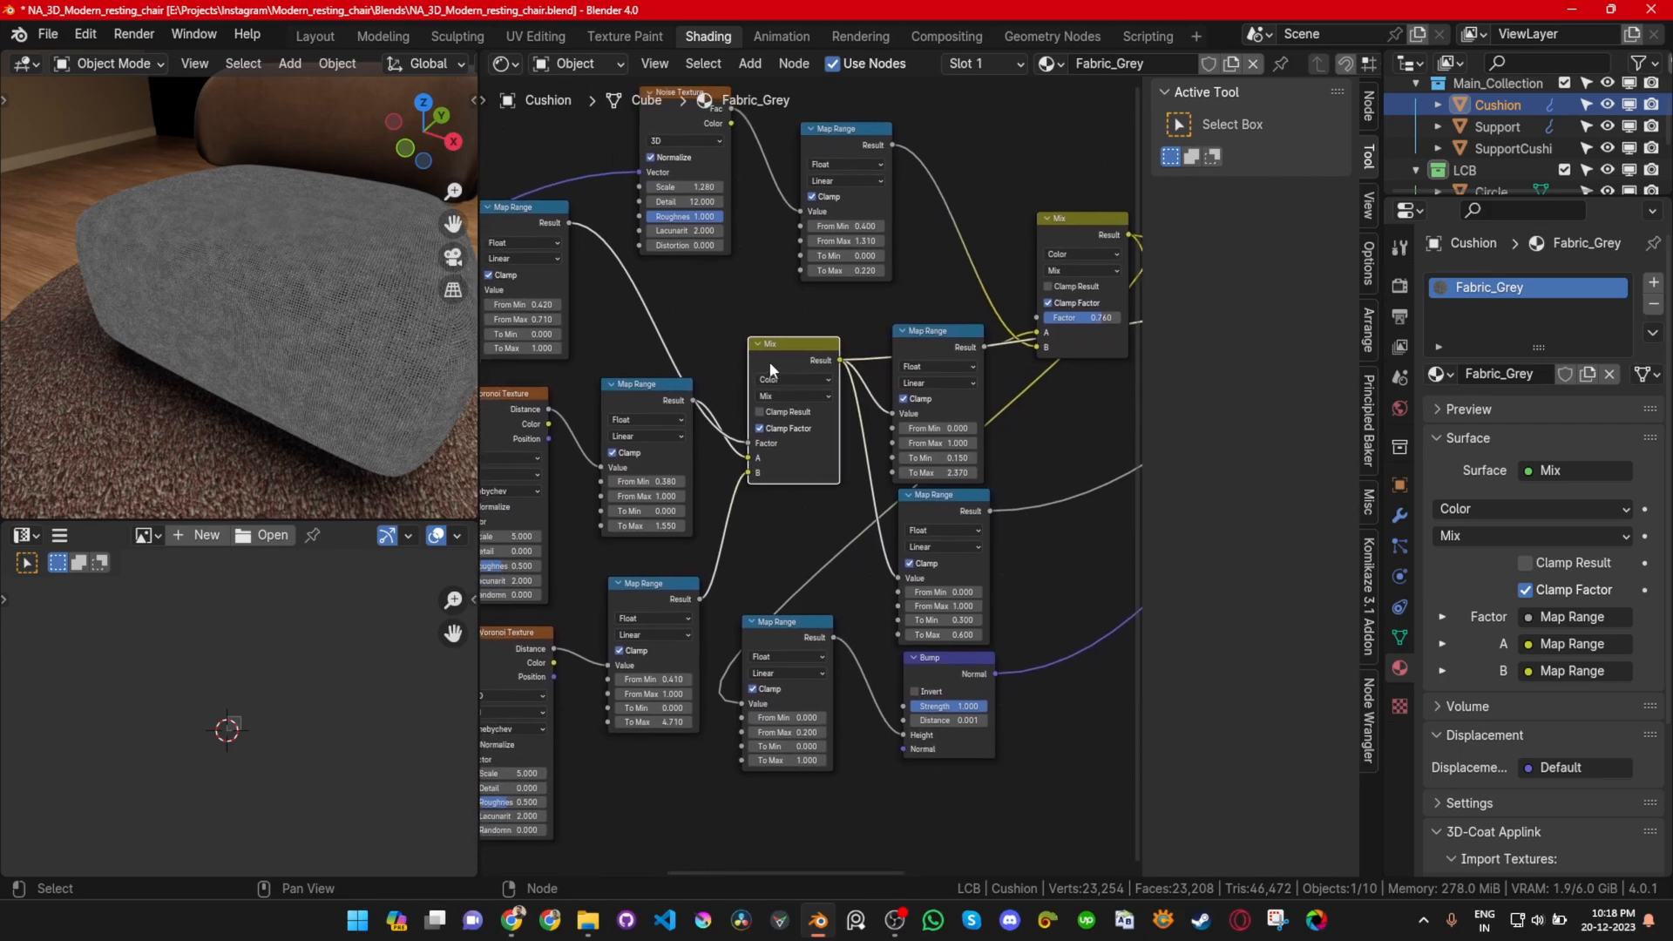
mouse_move(769, 360)
left_mouse_down()
mouse_move(742, 340)
mouse_move(760, 344)
left_mouse_up()
middle_click_drag(1002, 509, 810, 599)
scroll(881, 470, "up", 1)
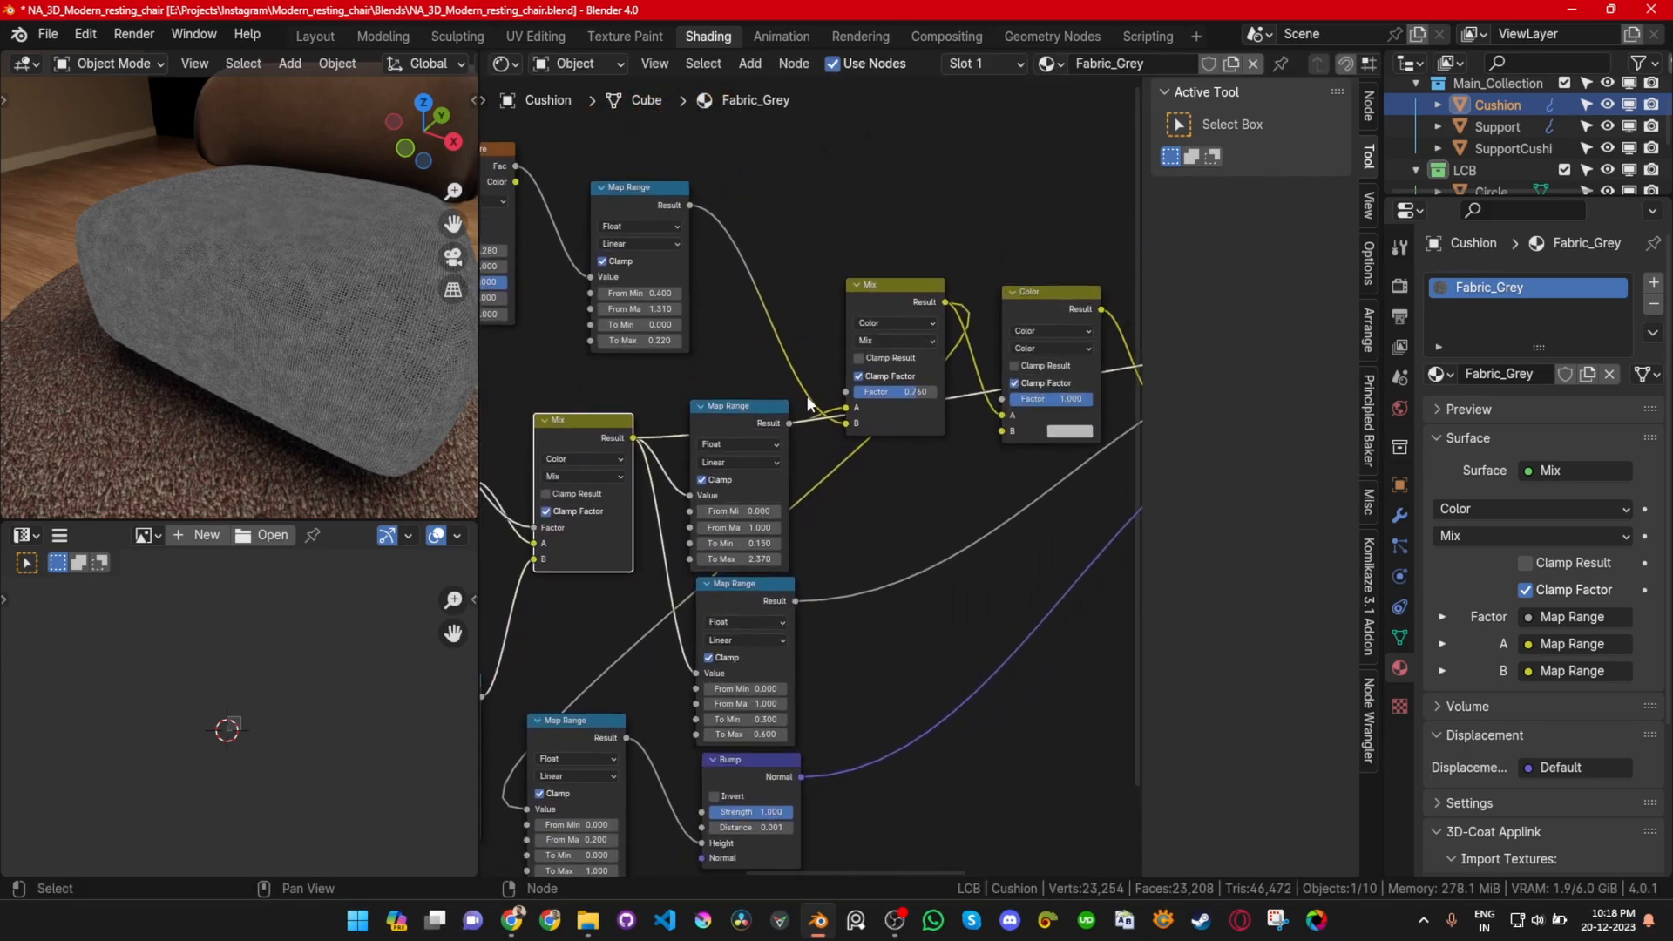
middle_click_drag(808, 402, 865, 454)
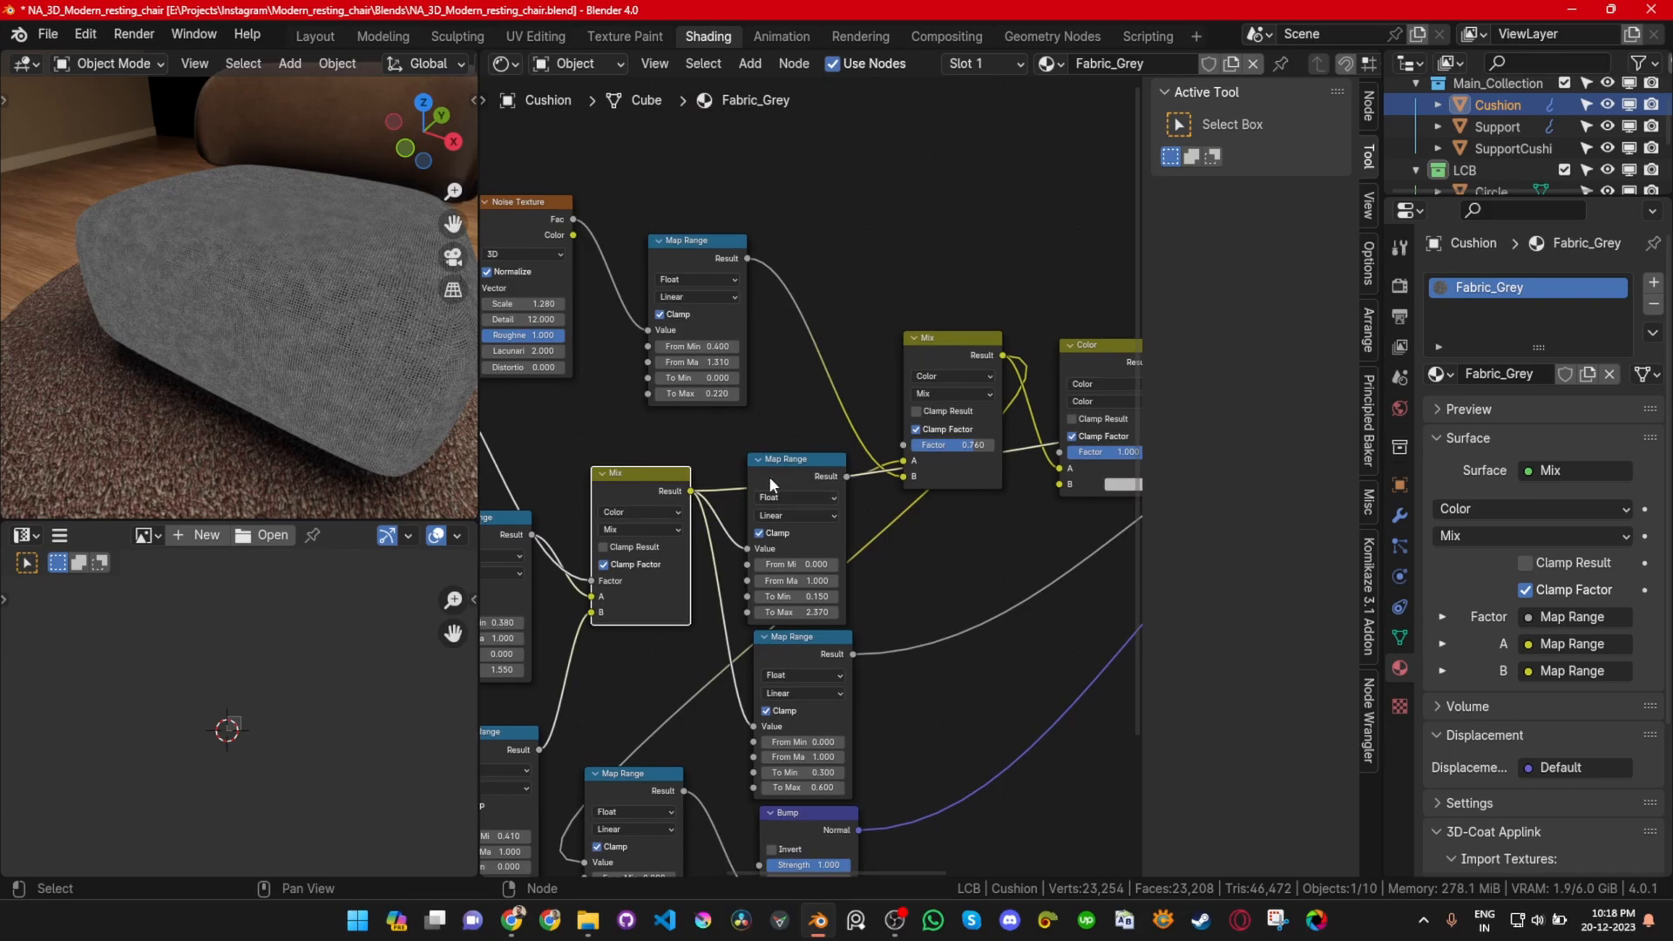
Step: Preview the upper Map Range fed by the grid Mix on the cushion and examine its To Min and To Max values
left_click(770, 476, "ctrl+shift")
scroll(254, 312, "up", 5)
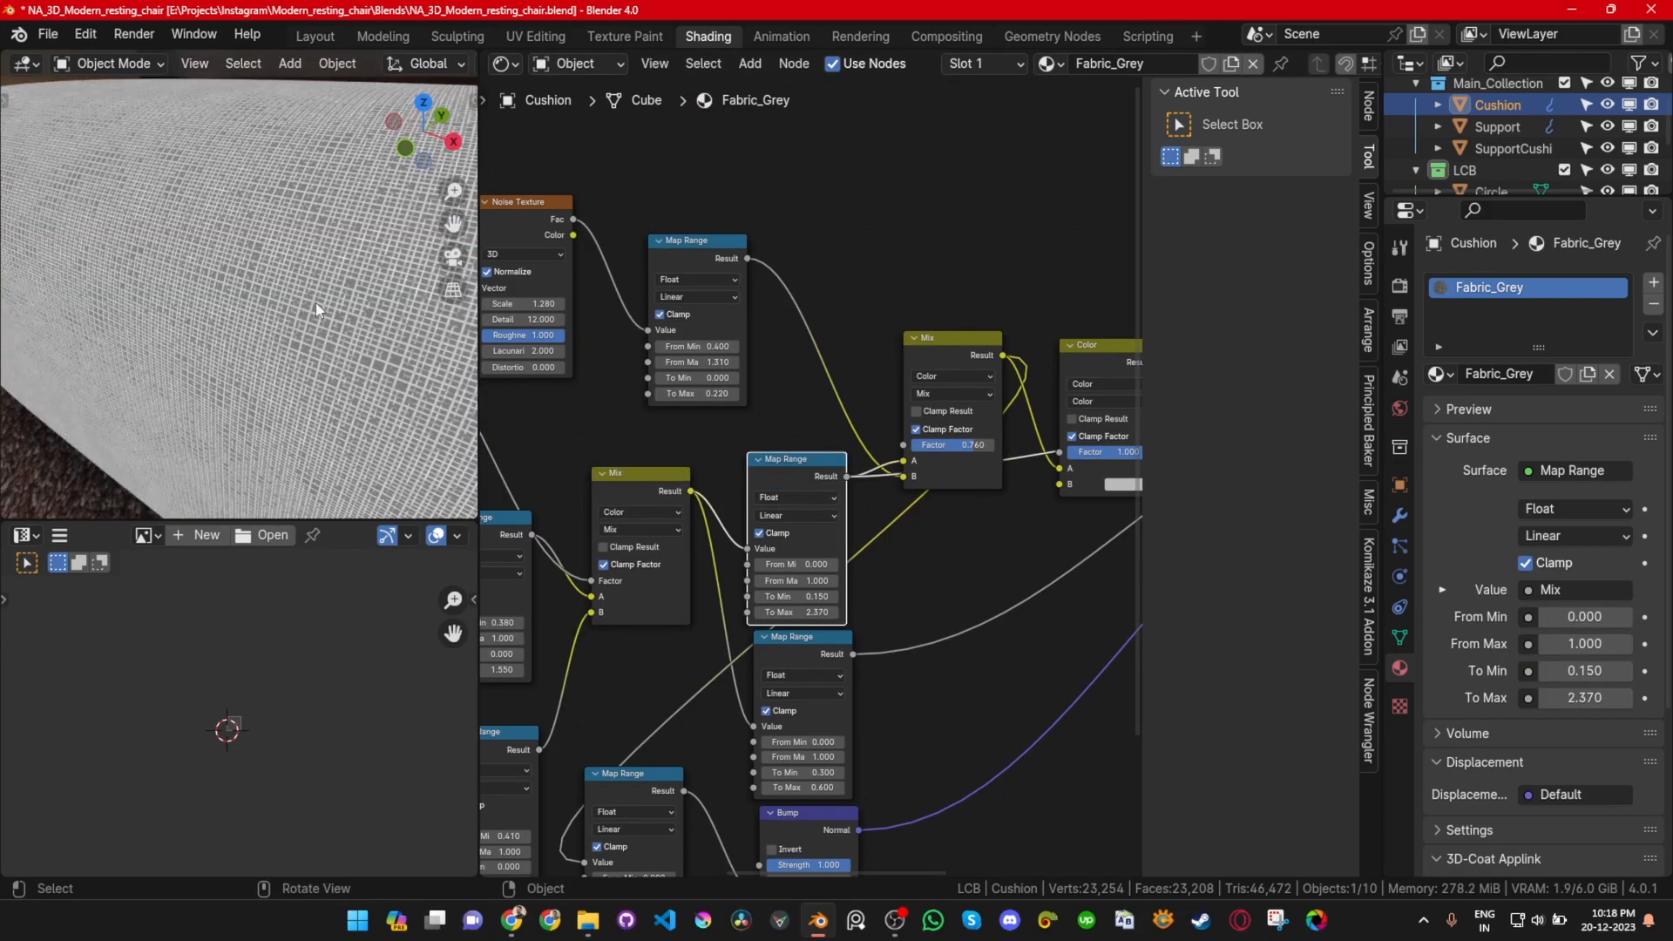
scroll(826, 623, "up", 8)
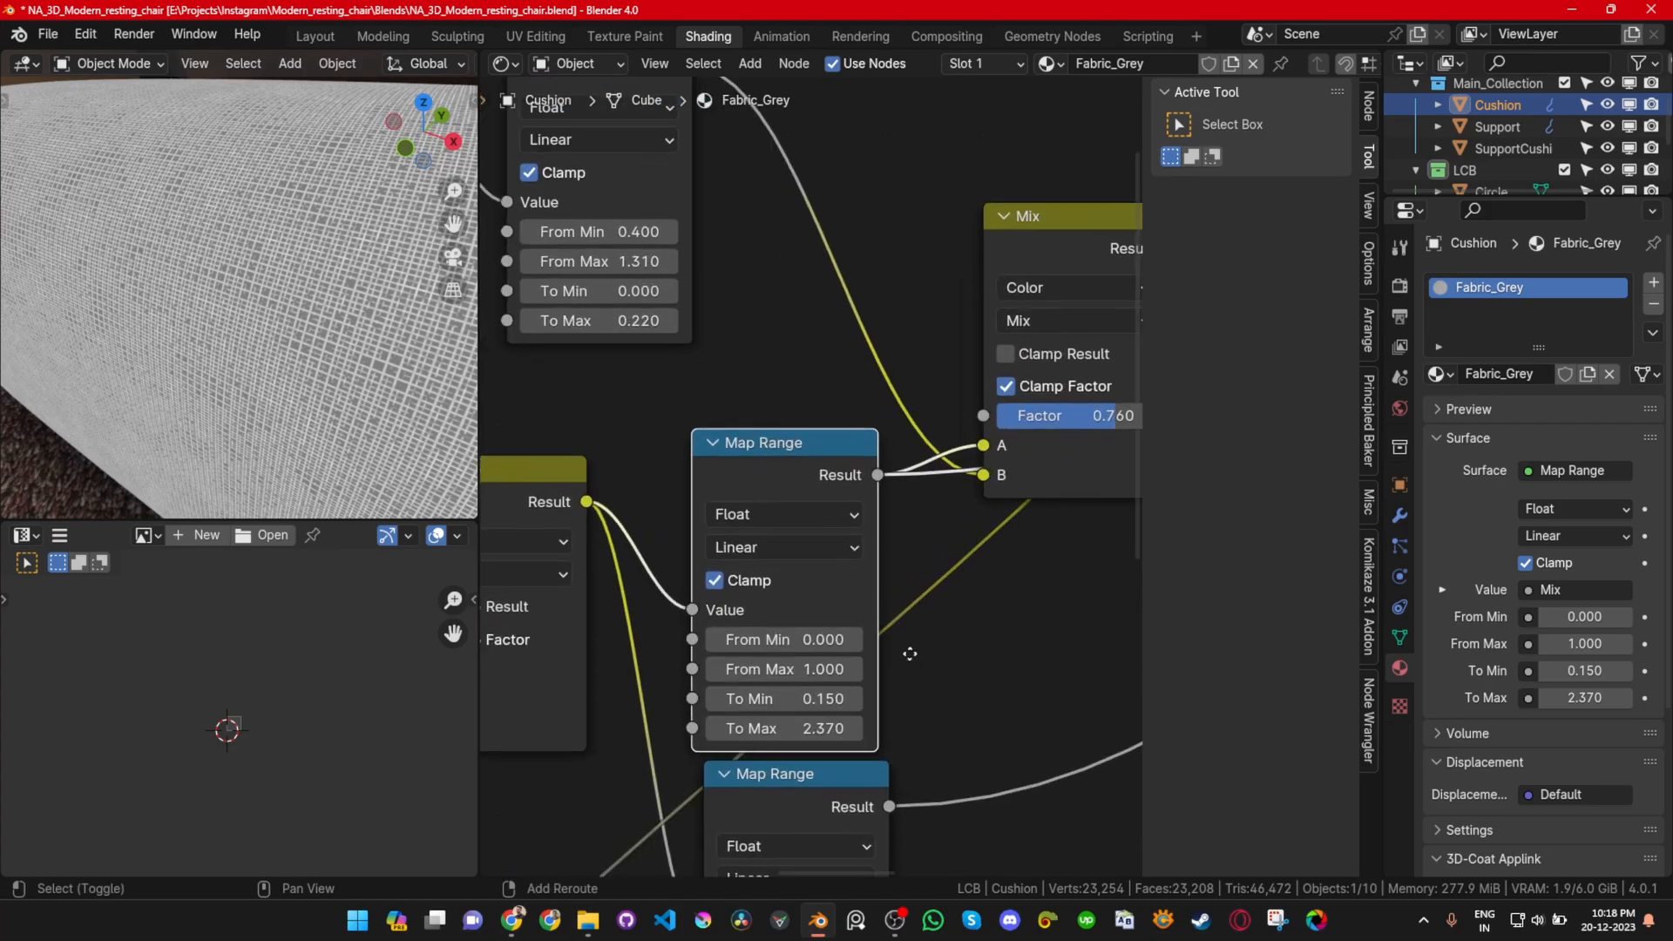
middle_click_drag(907, 654, 971, 442)
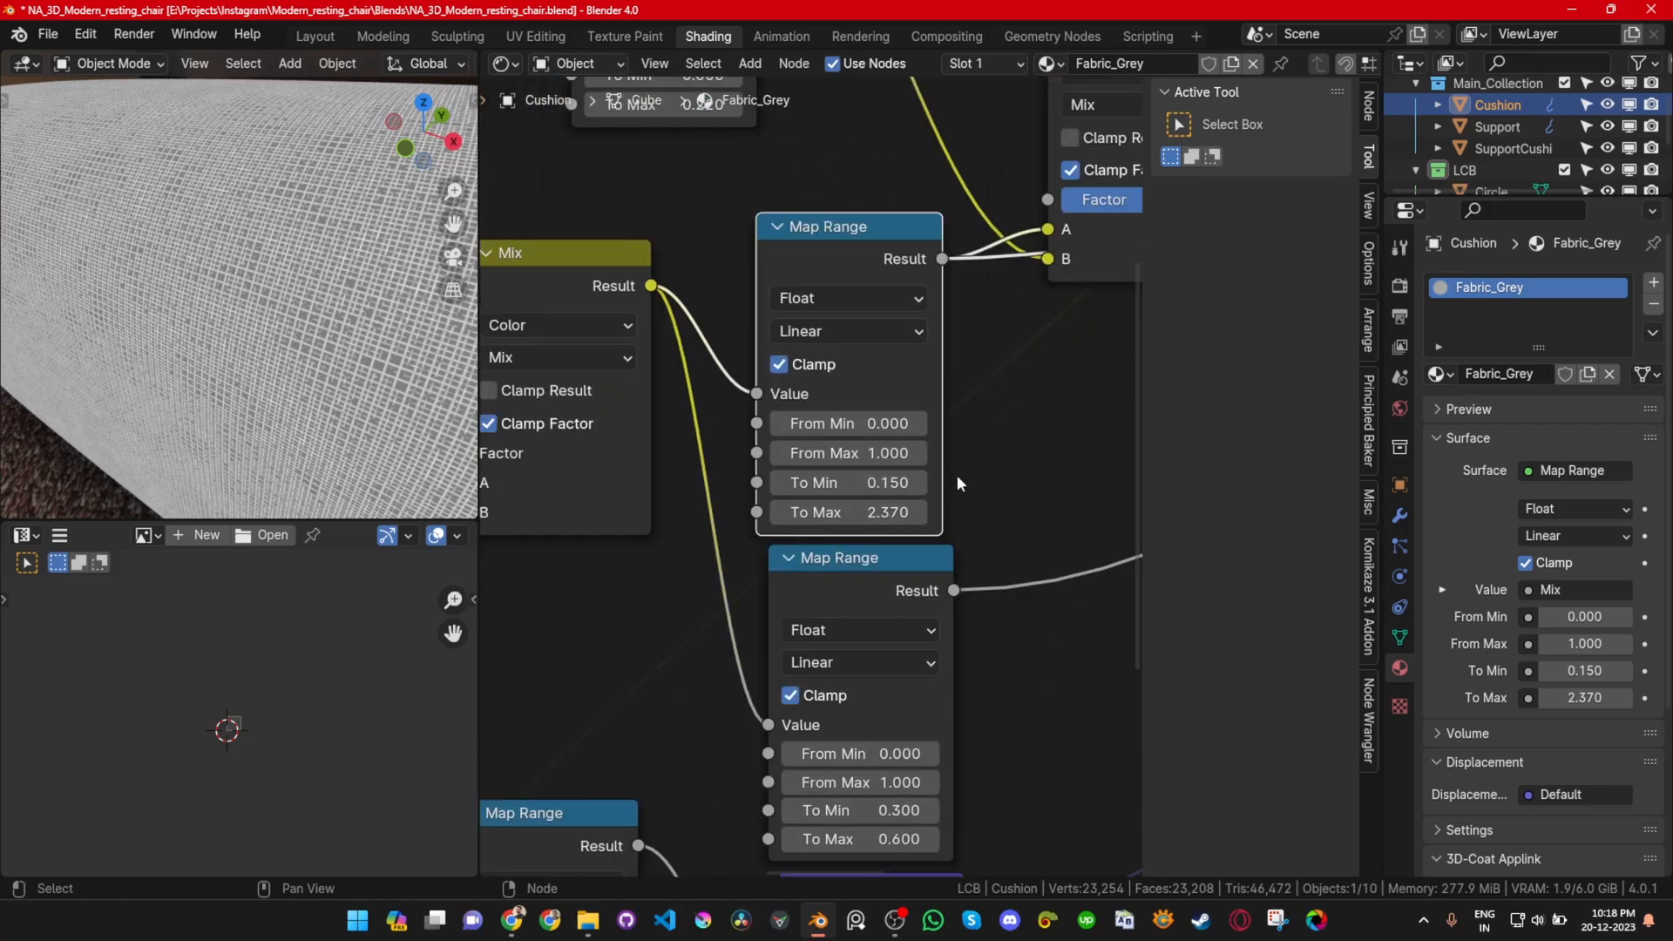
scroll(668, 553, "down", 3)
Step: Preview the second Mix on the cushion and trace its Color, Hue/Saturation and Principled BSDF connections
left_click(808, 354, "ctrl+shift")
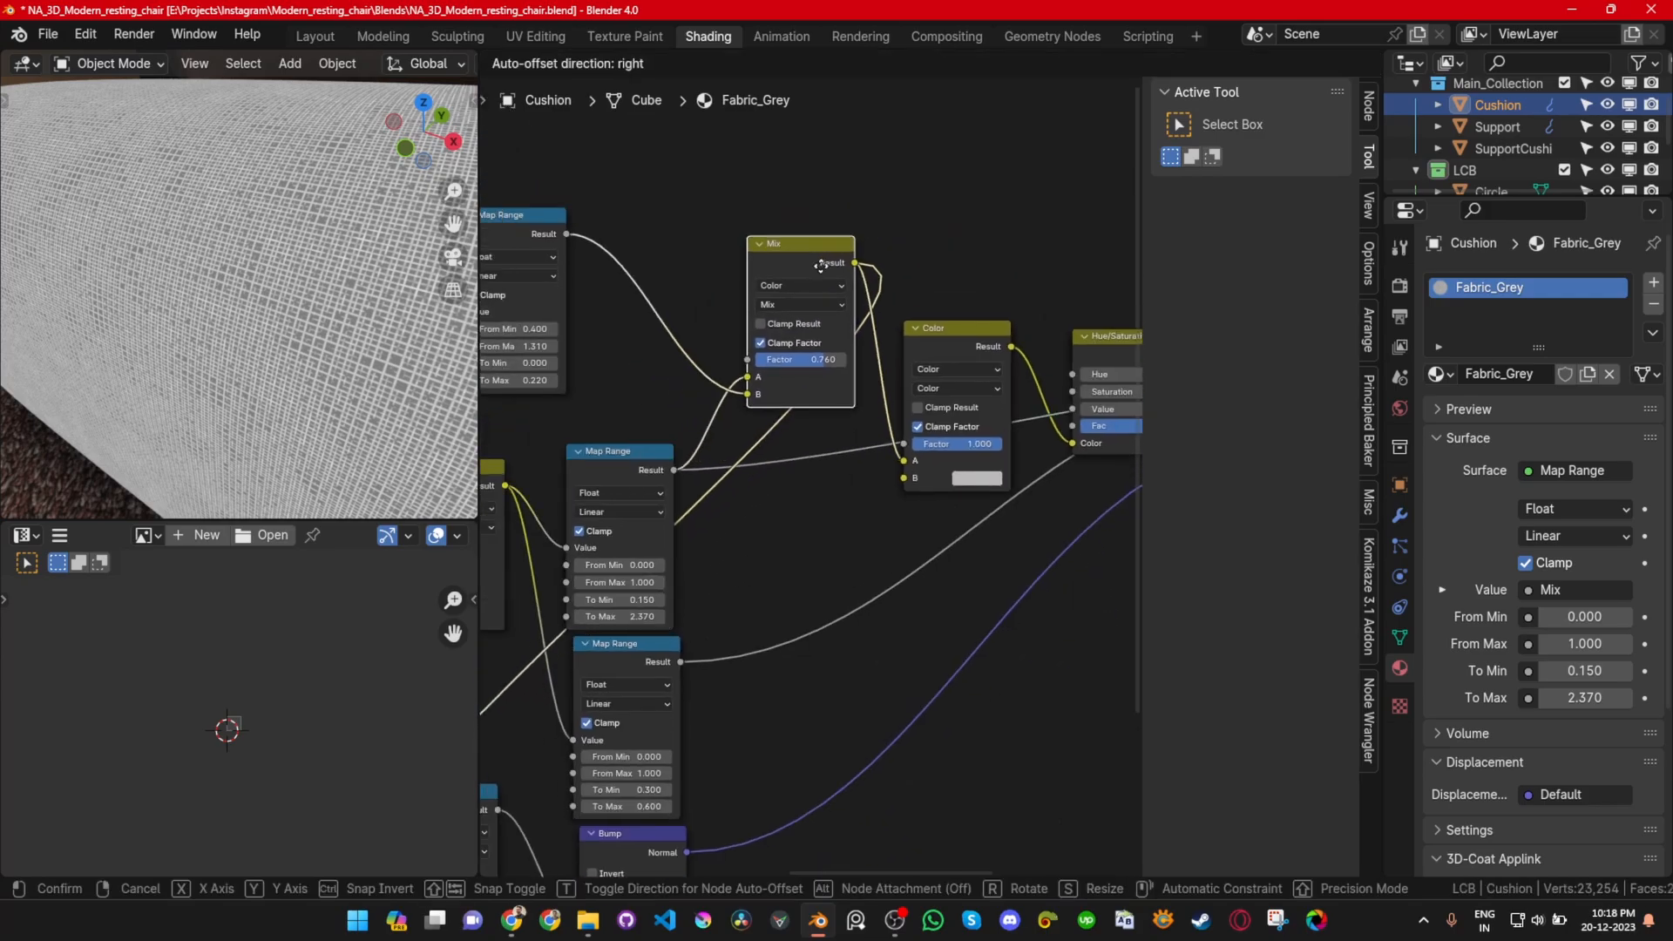
scroll(927, 495, "down", 3)
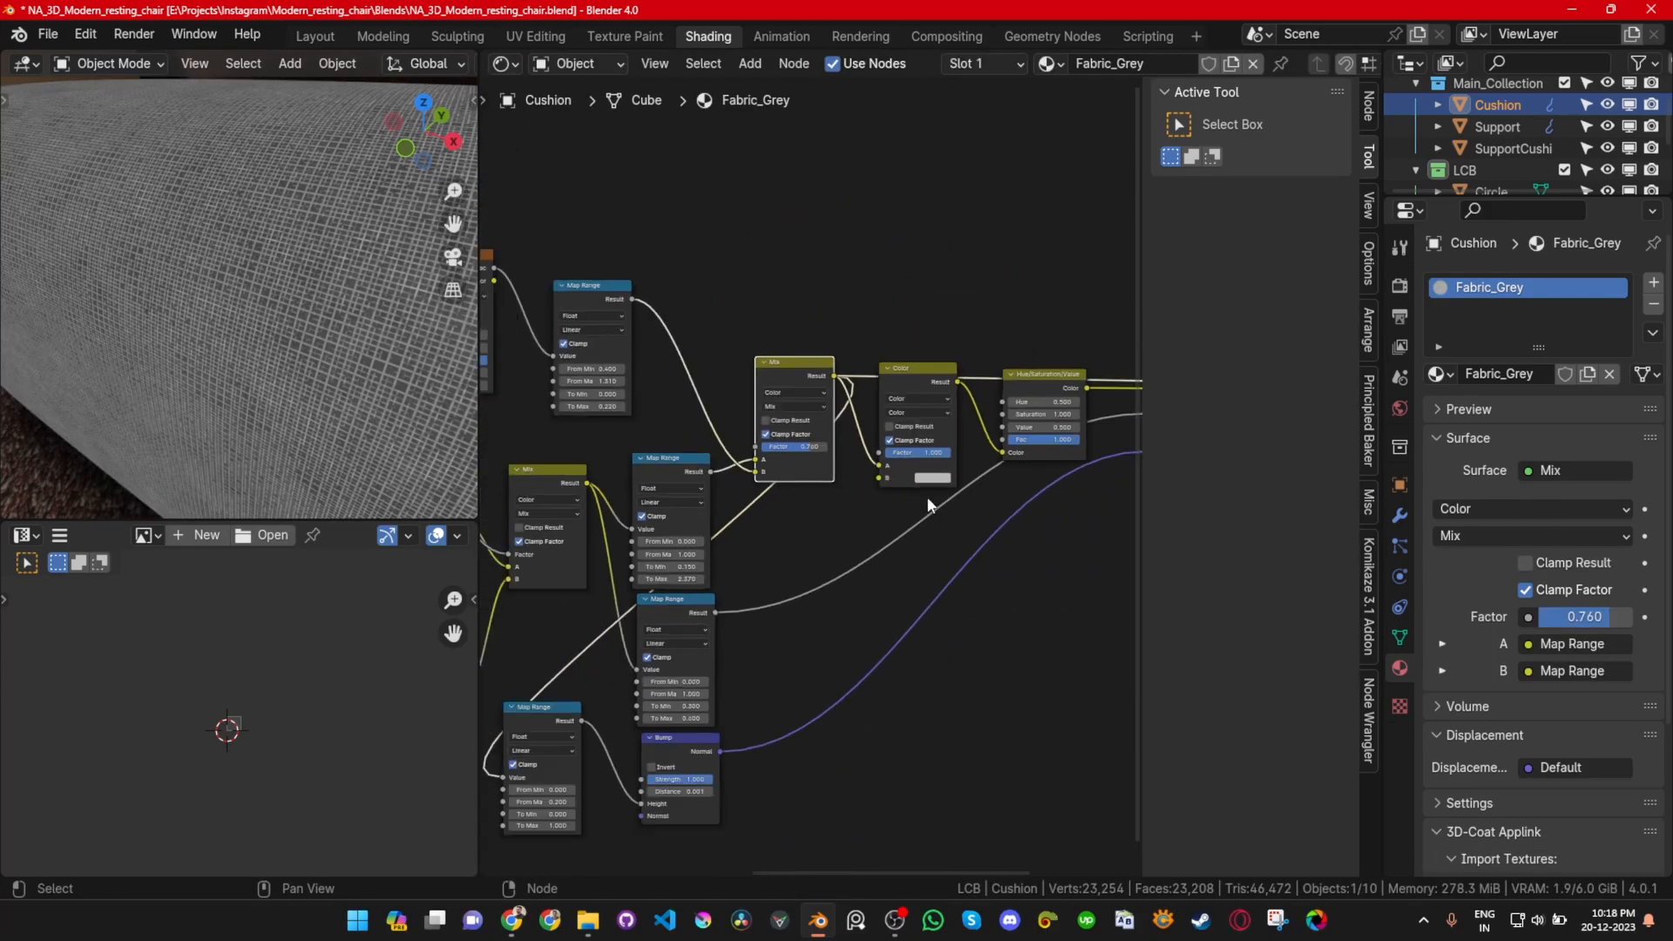
middle_click_drag(927, 497, 645, 492)
middle_click_drag(607, 396, 755, 393)
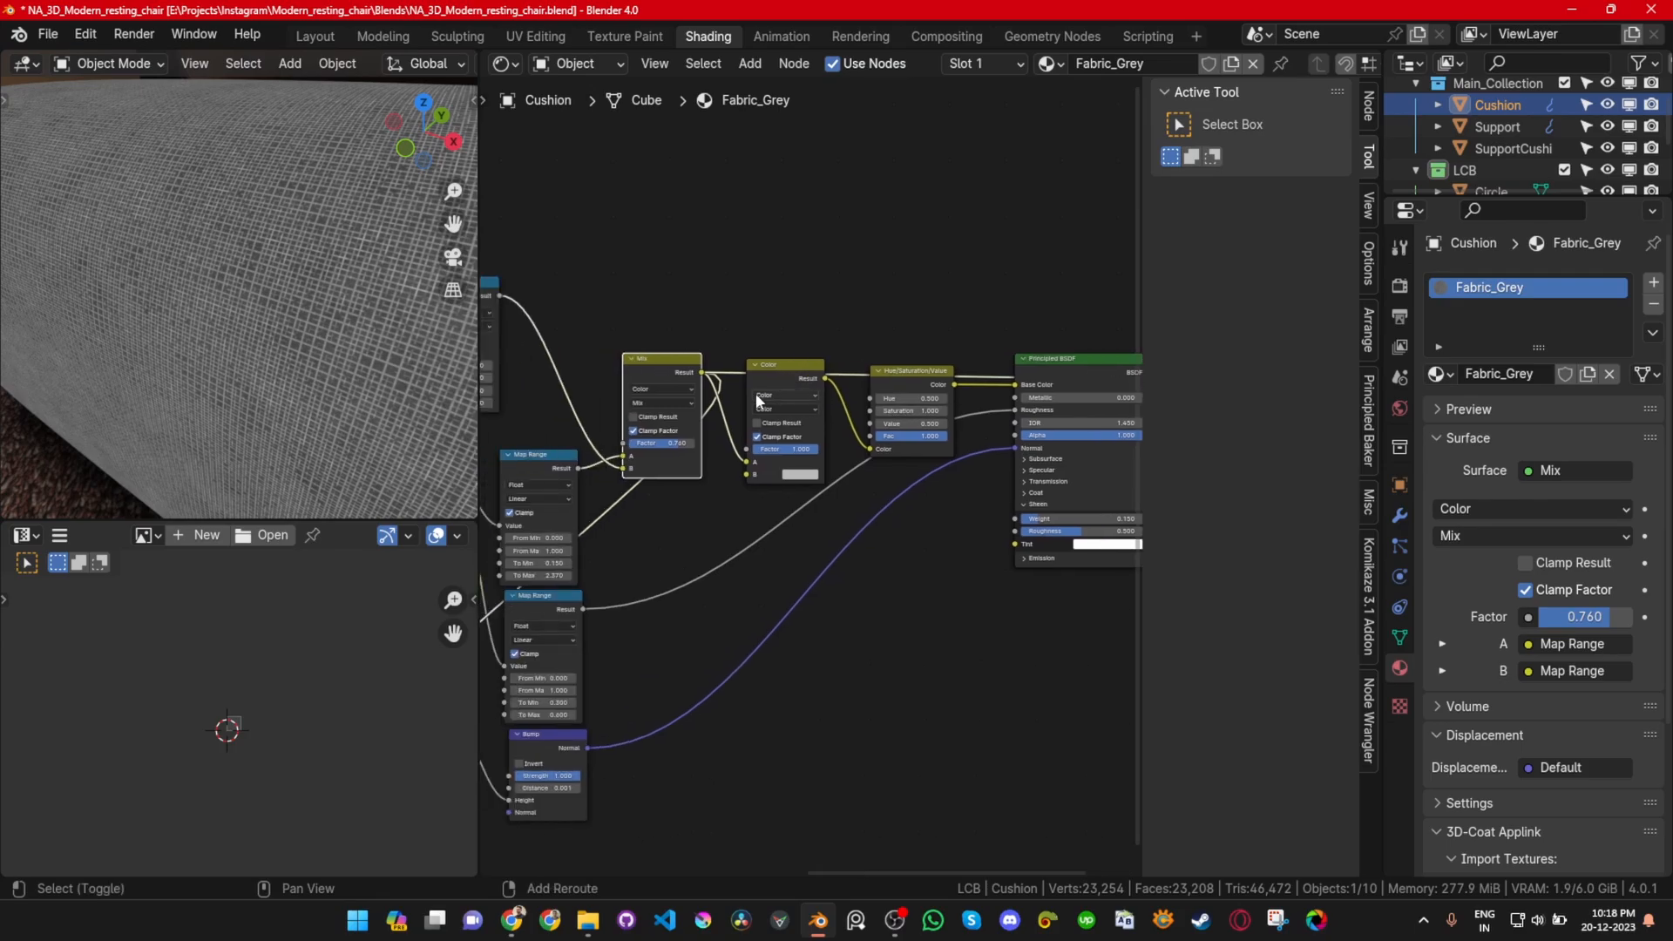
left_click_drag(772, 306, 912, 447)
left_click_drag(644, 290, 939, 407)
scroll(767, 645, "up", 3)
middle_click_drag(713, 573, 911, 602)
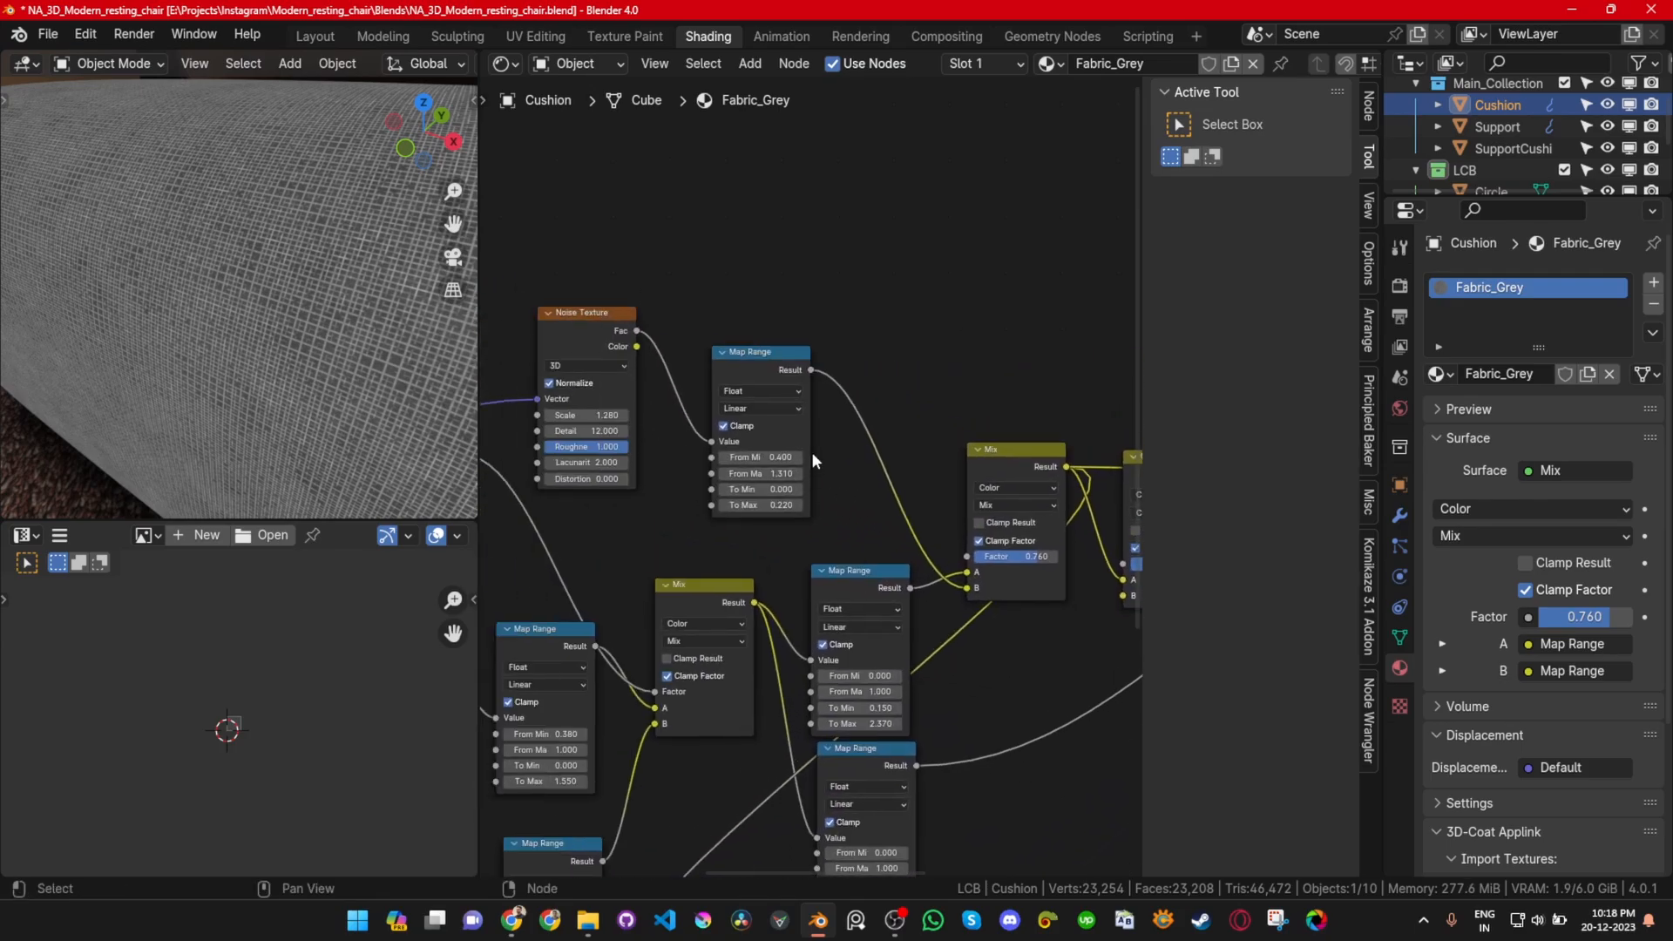
Step: Compare the large-scale noise's Map Range with the second Mix result on the cushion
left_click(751, 353, "ctrl+shift")
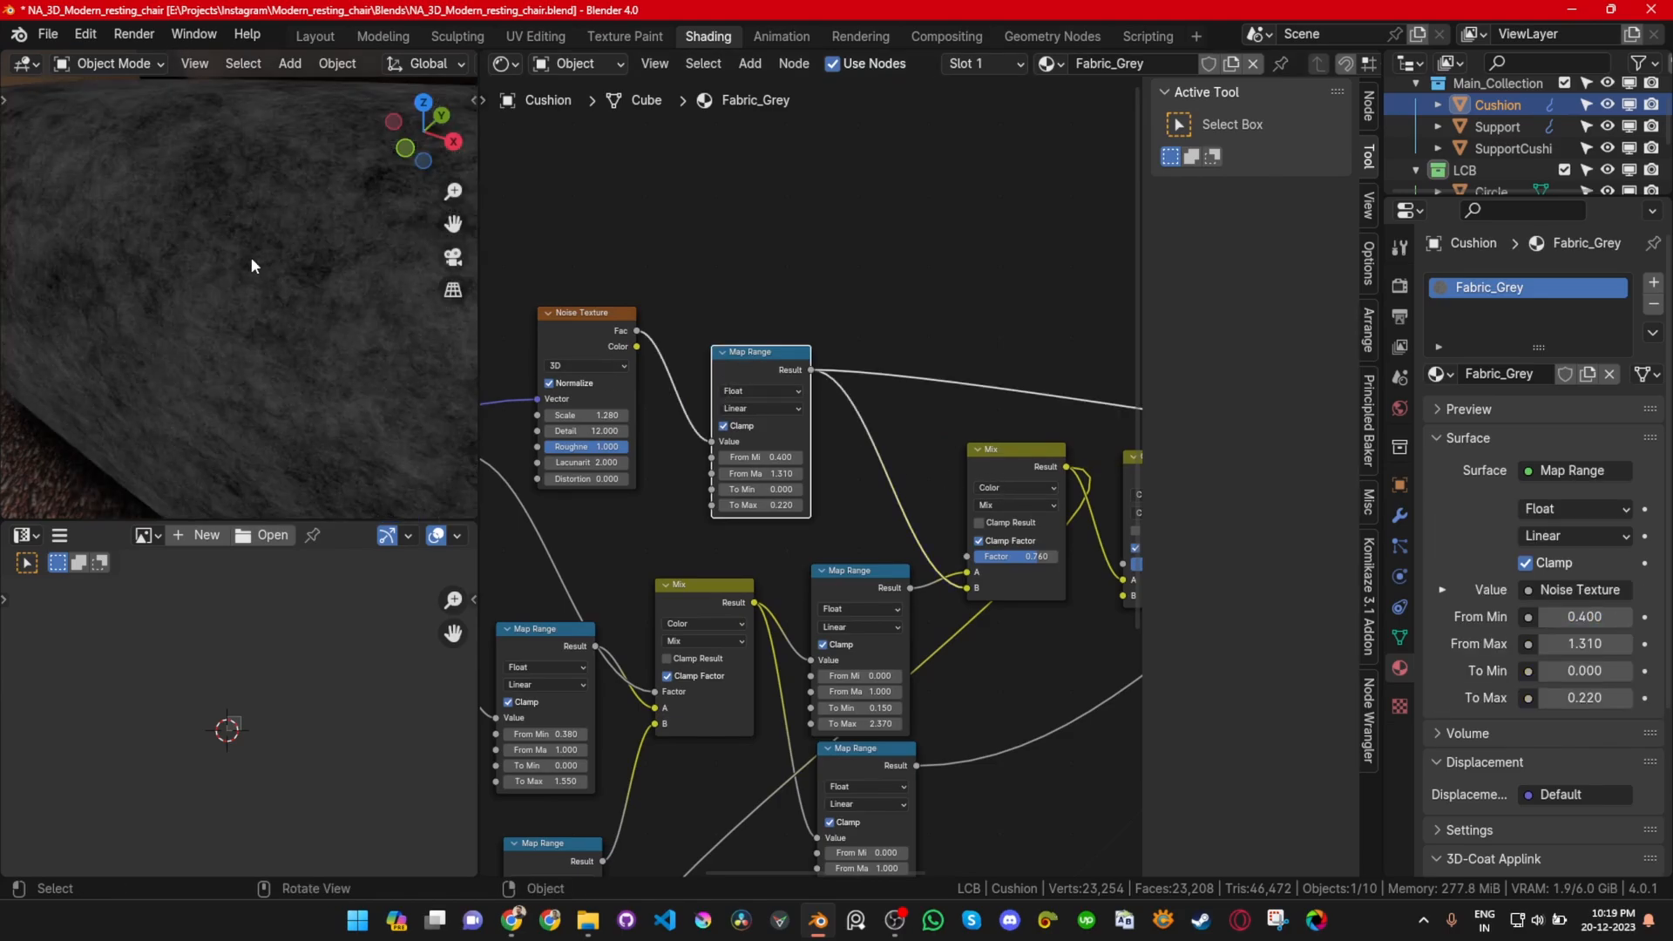
middle_click_drag(862, 476, 740, 420)
scroll(938, 421, "up", 4)
left_click(942, 415, "ctrl+shift")
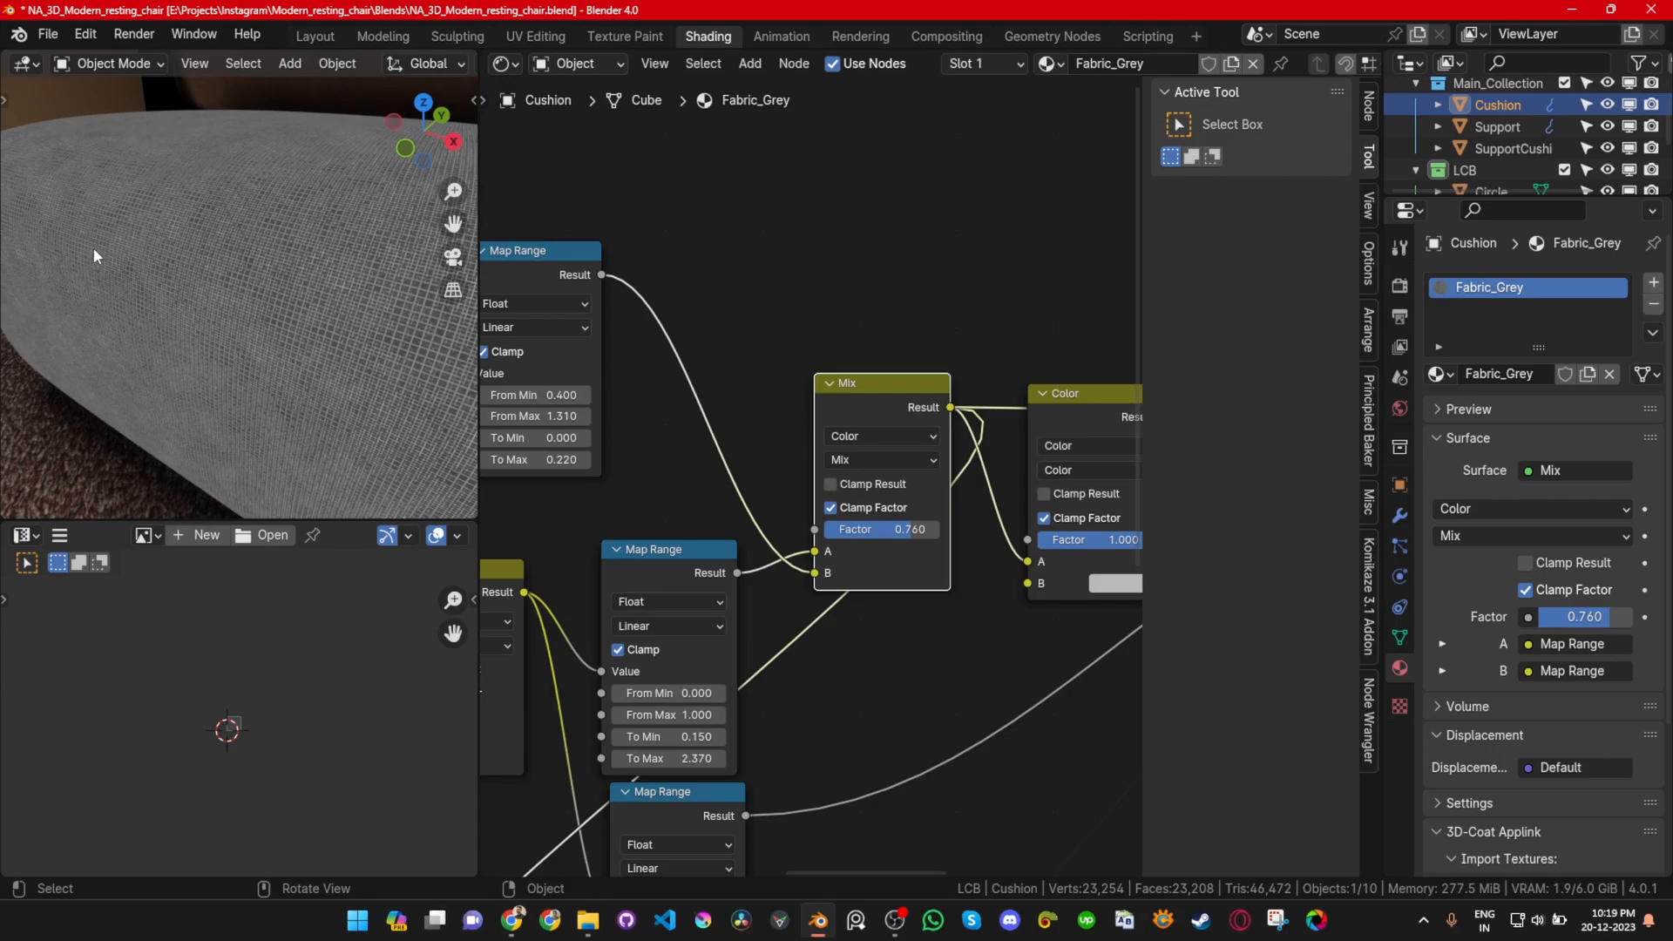
Step: Try a different Factor on the second Mix while checking the color variation on the cushion
middle_click_drag(895, 522, 729, 521)
mouse_move(729, 521)
left_mouse_down()
mouse_move(676, 521)
mouse_move(759, 521)
mouse_move(691, 520)
left_mouse_up()
right_click(700, 519)
scroll(296, 436, "up", 5)
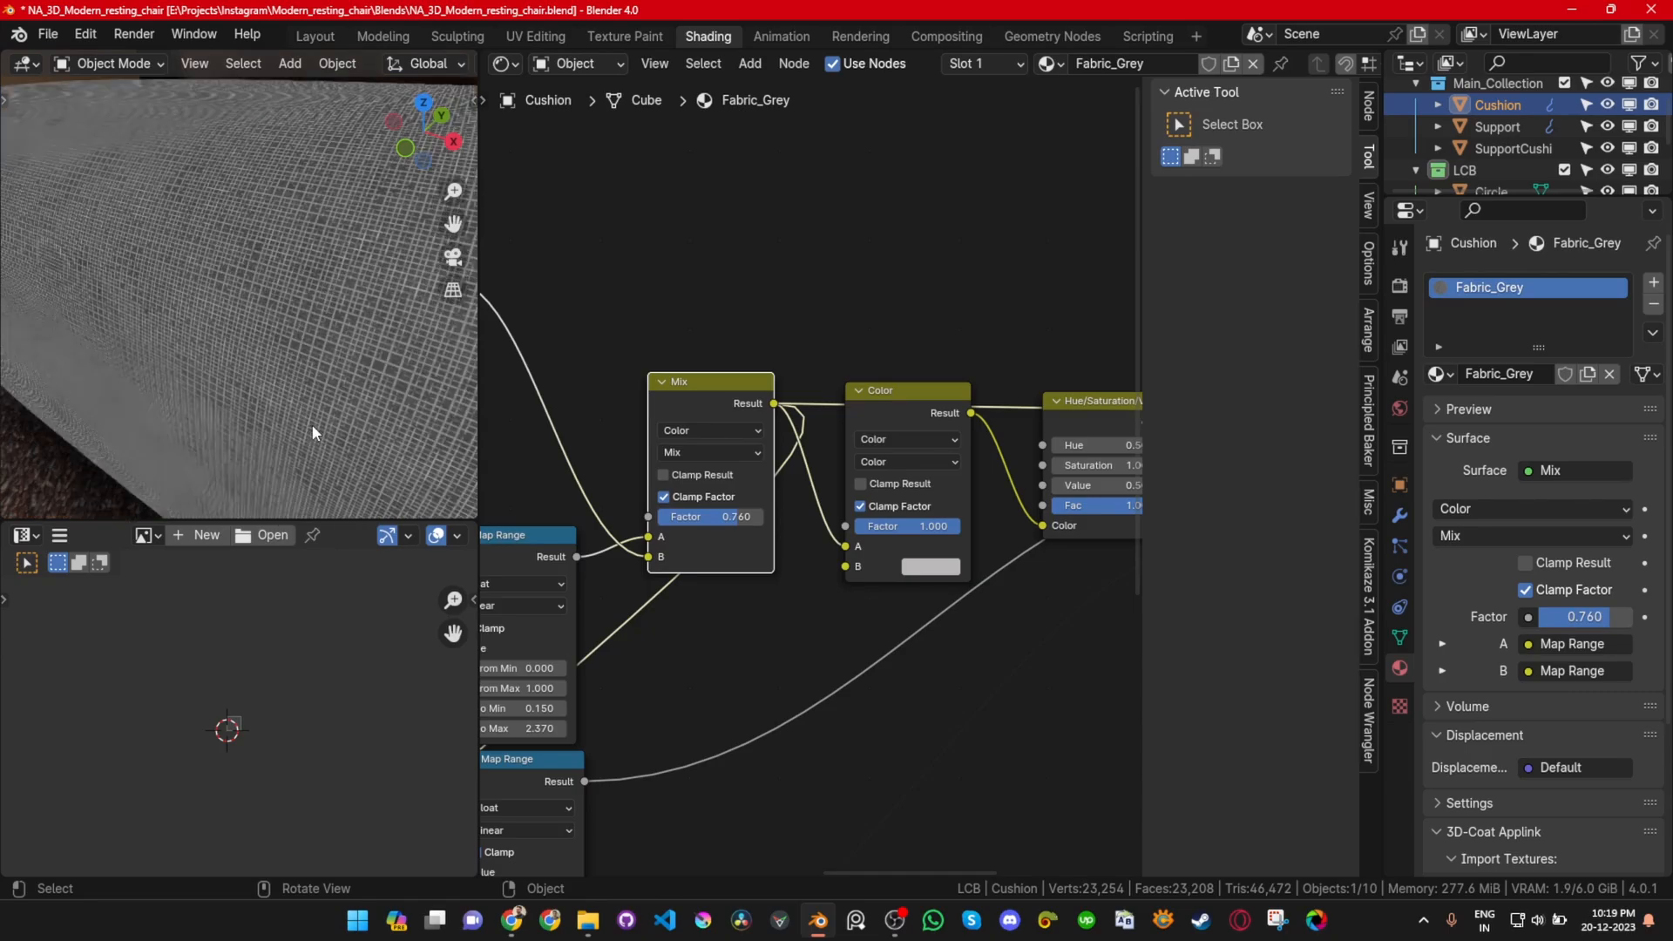
Step: Inspect the weave along the cushion's lower edge and examine the second Noise Texture and its Map Range settings
middle_click_drag(321, 383, 374, 272)
scroll(821, 523, "down", 3)
middle_click_drag(593, 453, 895, 451)
scroll(793, 495, "up", 2)
scroll(792, 493, "up", 1)
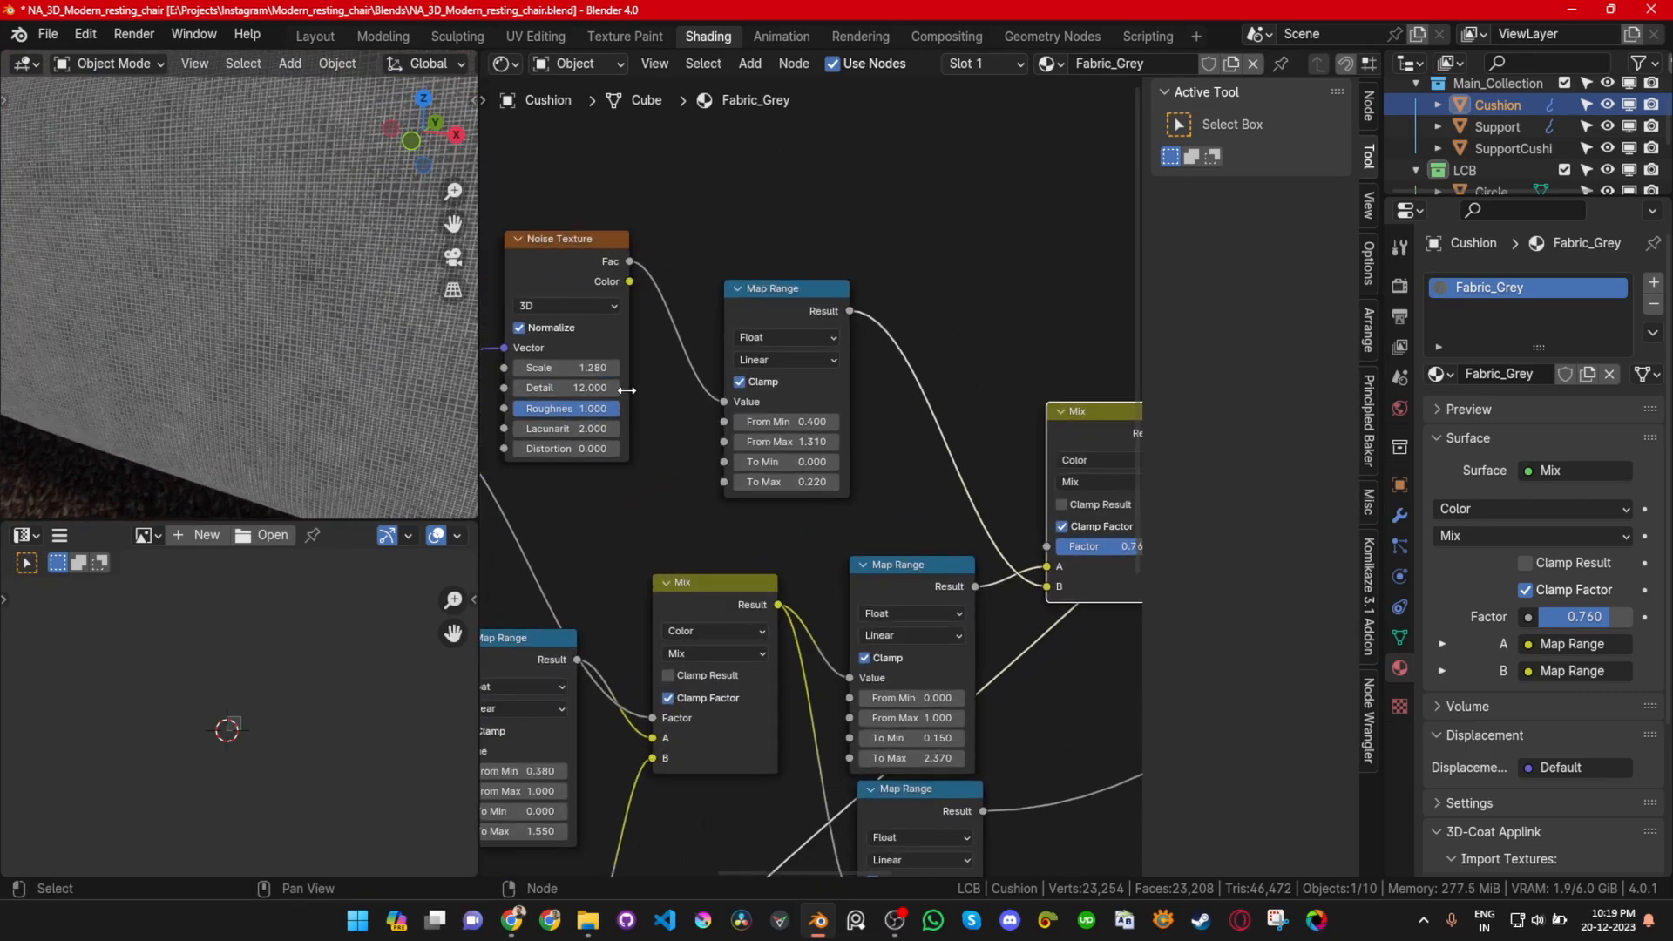
scroll(265, 361, "up", 1)
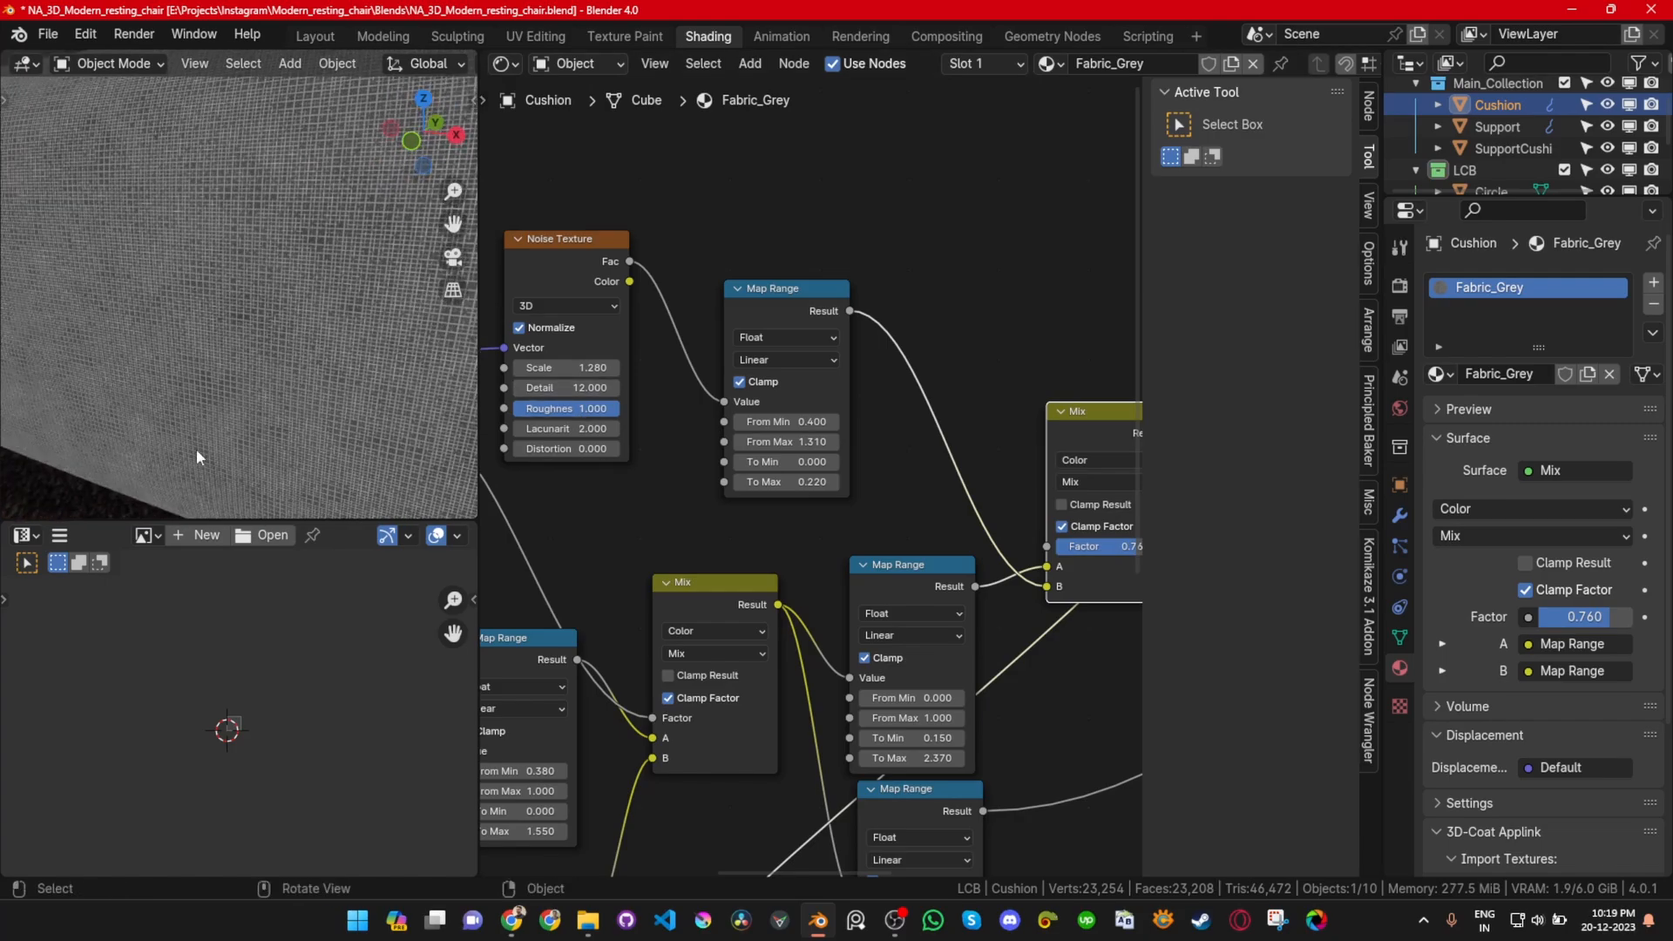
Step: Preview the Color node's result on the cushion and look closely at the weave
scroll(305, 277, "down", 5)
middle_click_drag(305, 278, 298, 331)
middle_click_drag(1004, 613, 677, 644)
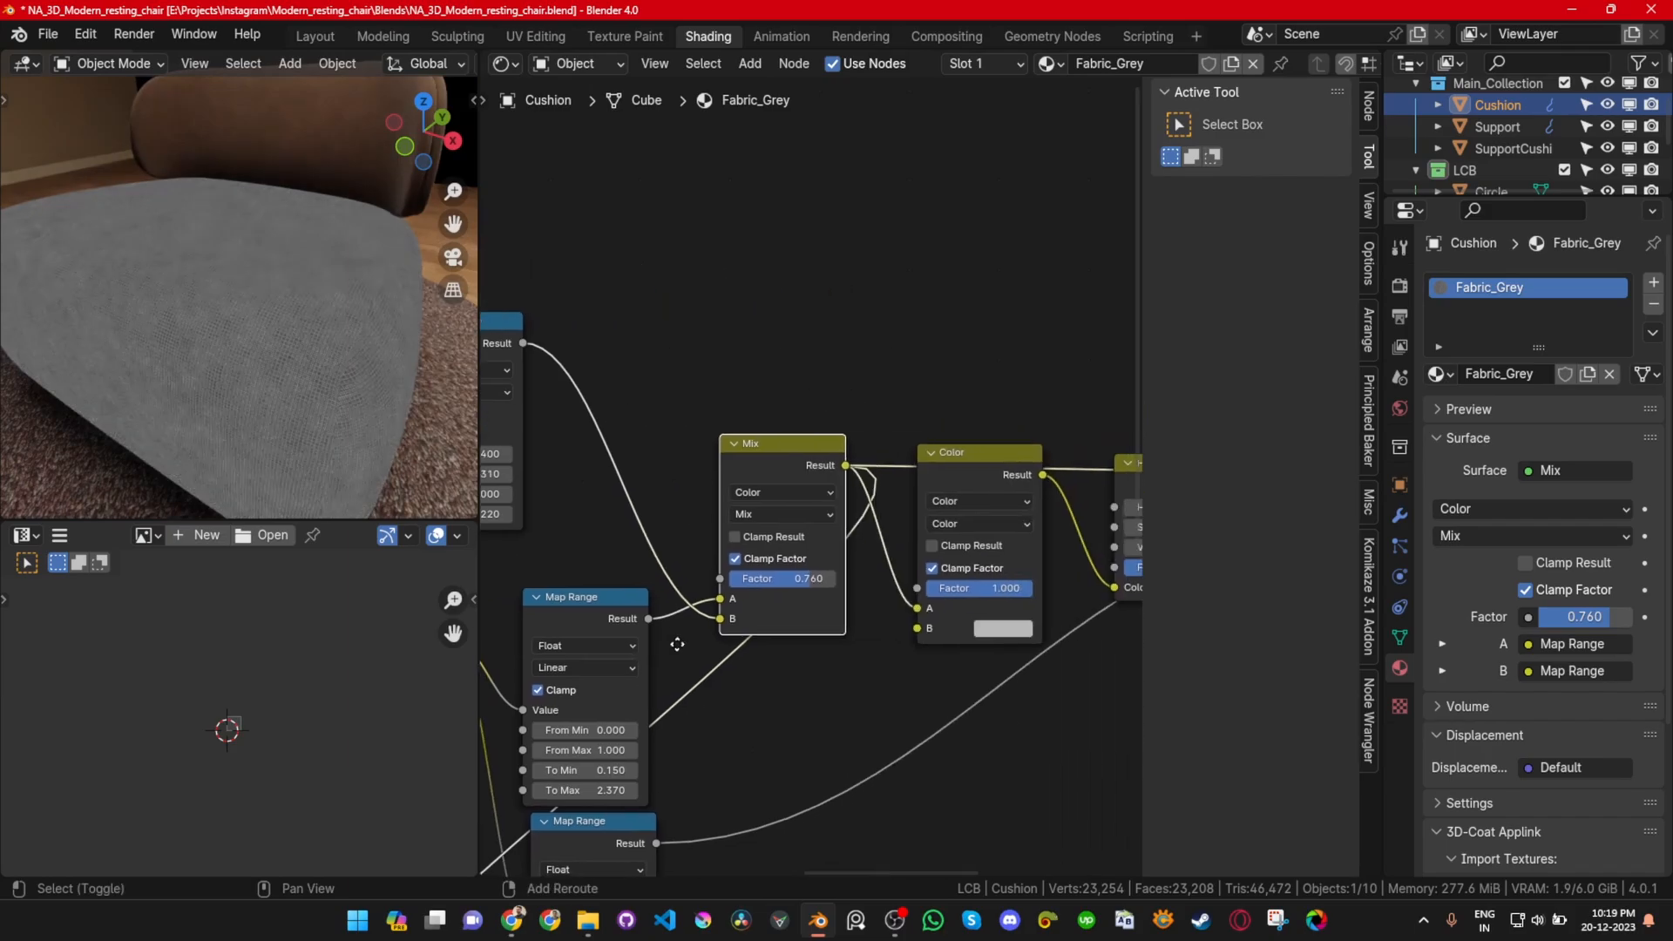
middle_click_drag(930, 611, 760, 629)
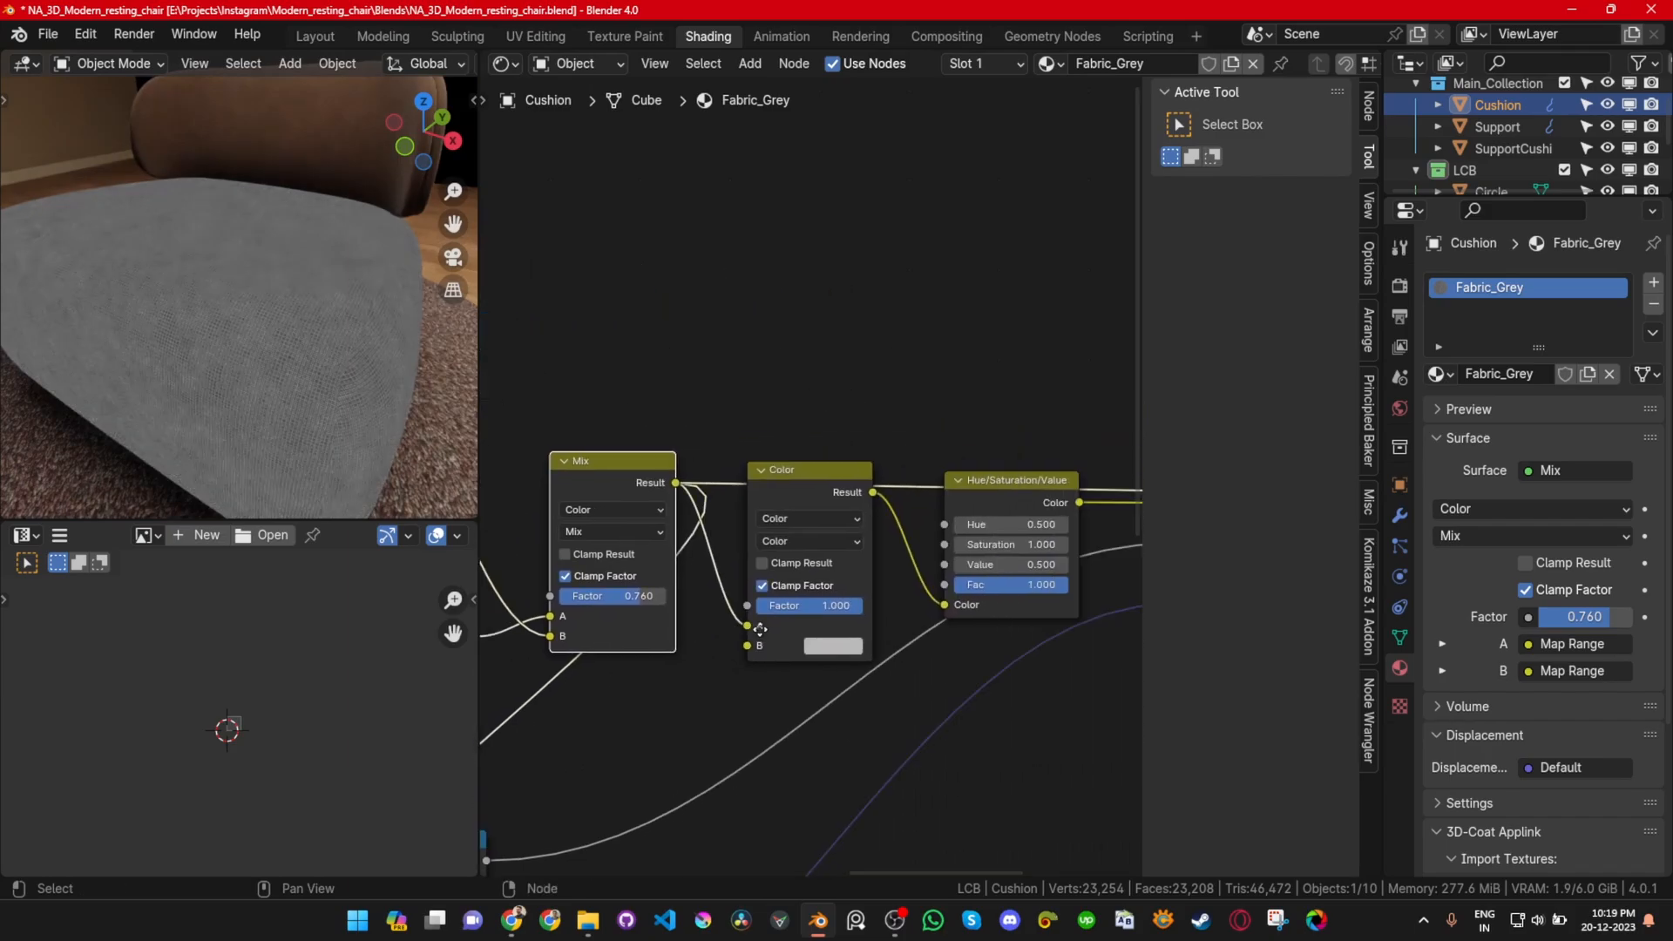
left_click(812, 488, "ctrl+shift")
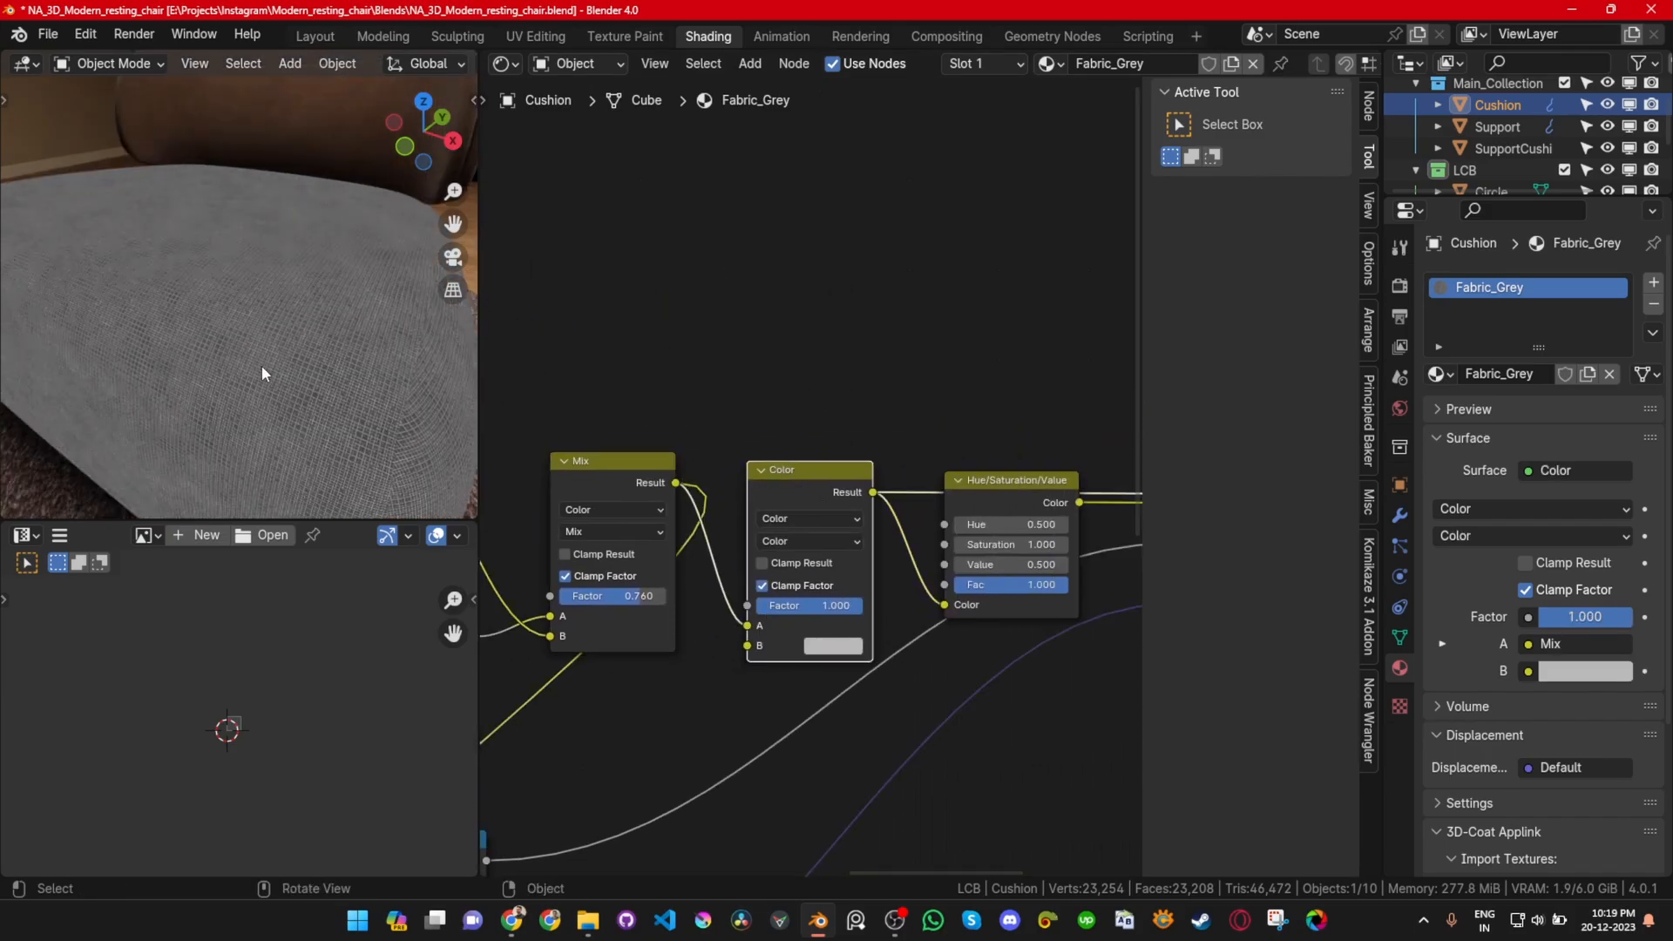
scroll(262, 364, "up", 5)
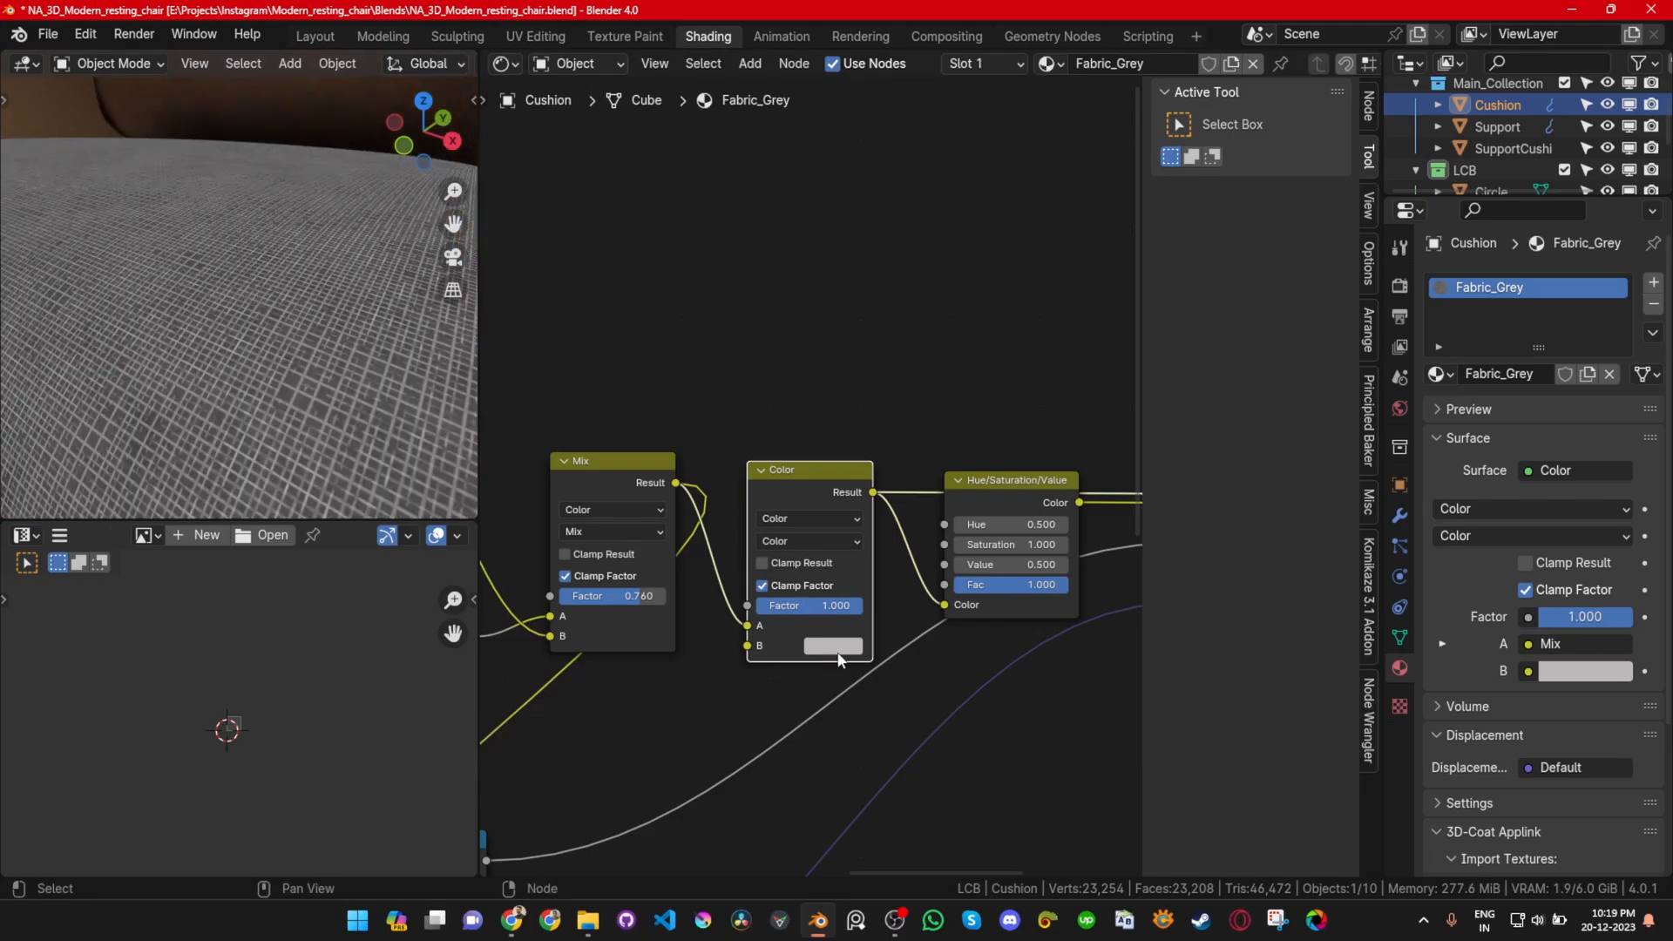
Step: Check the RGB and HSV values of the Color node's B color
scroll(838, 662, "up", 2)
left_click(817, 709)
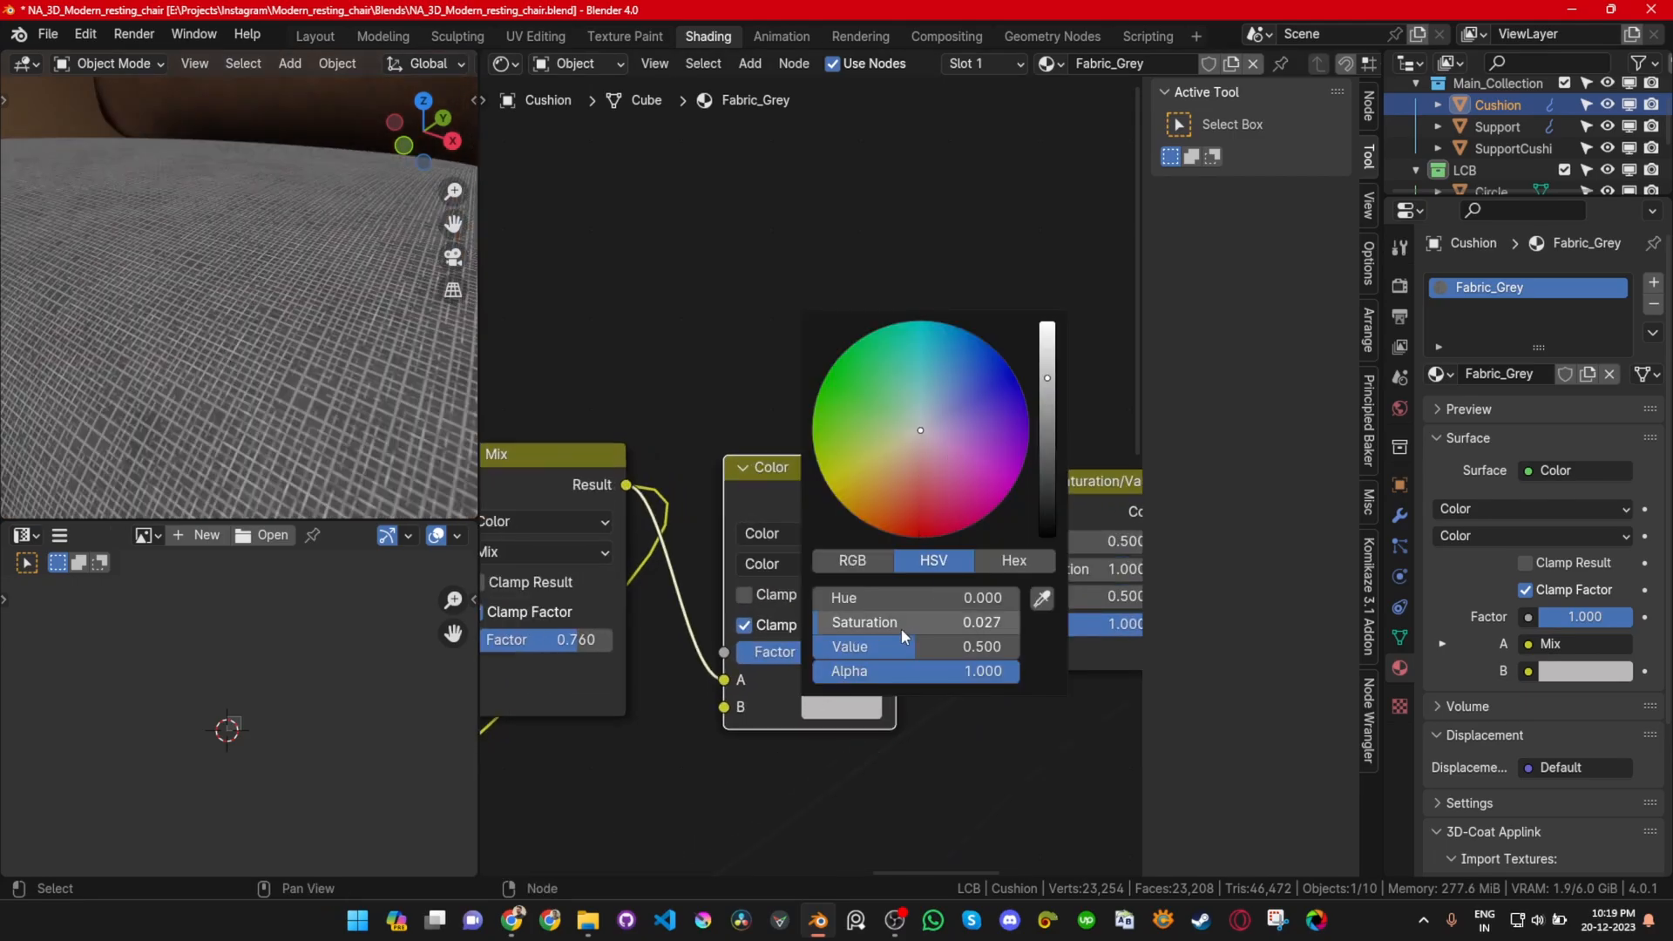
left_click(853, 562)
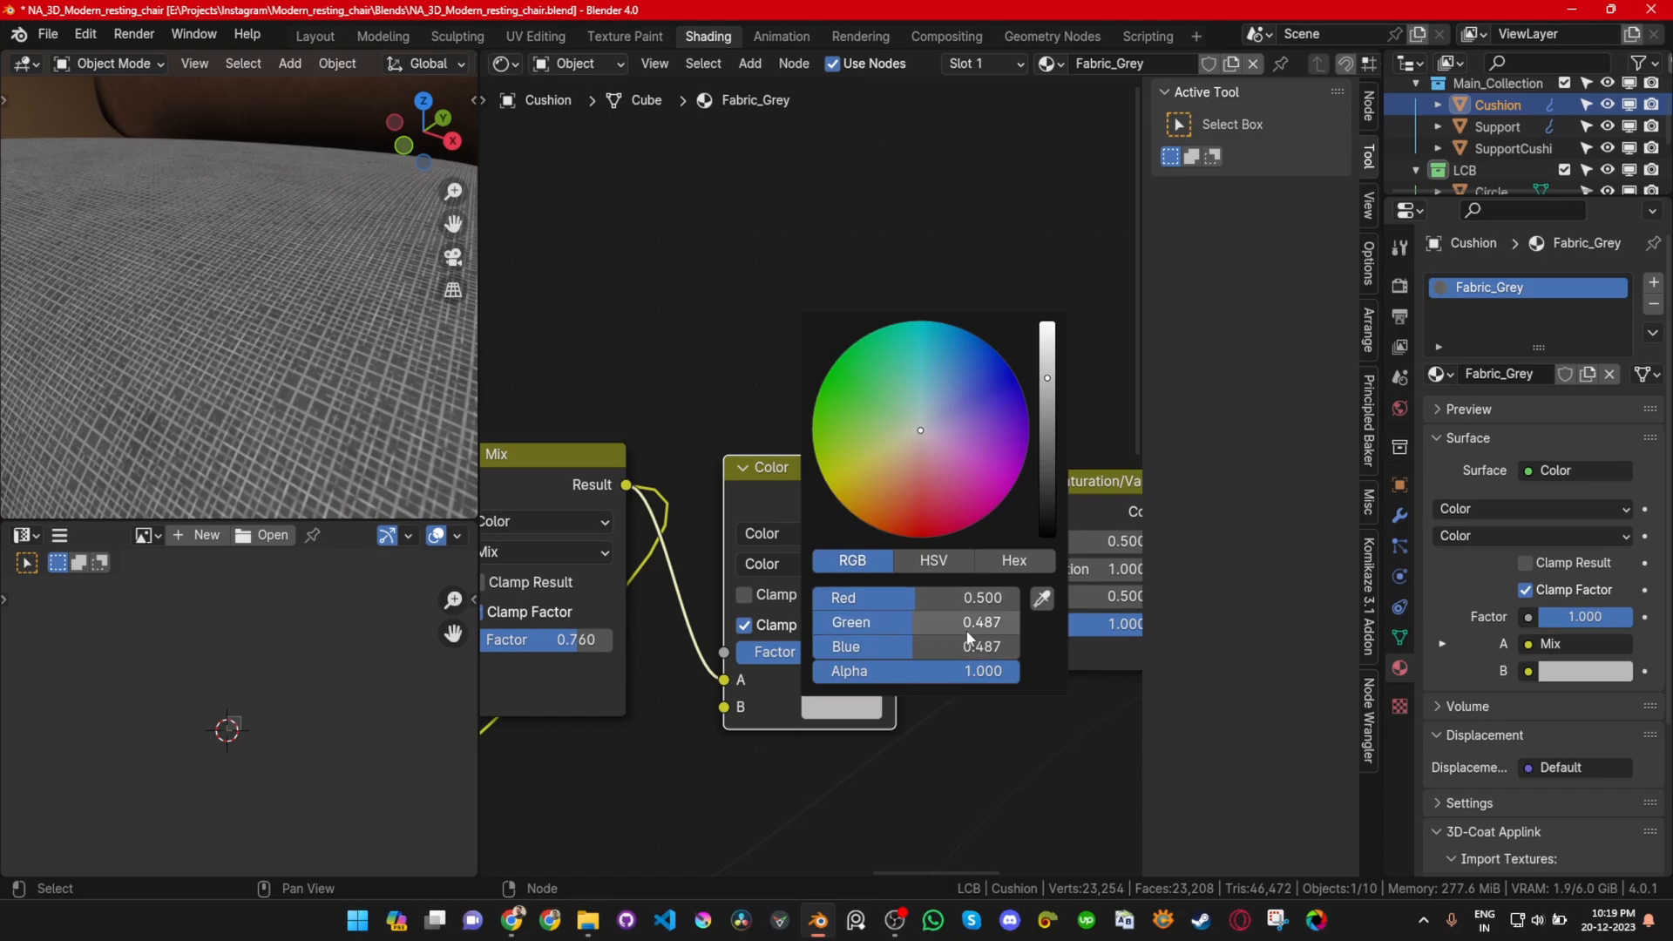
left_click(947, 565)
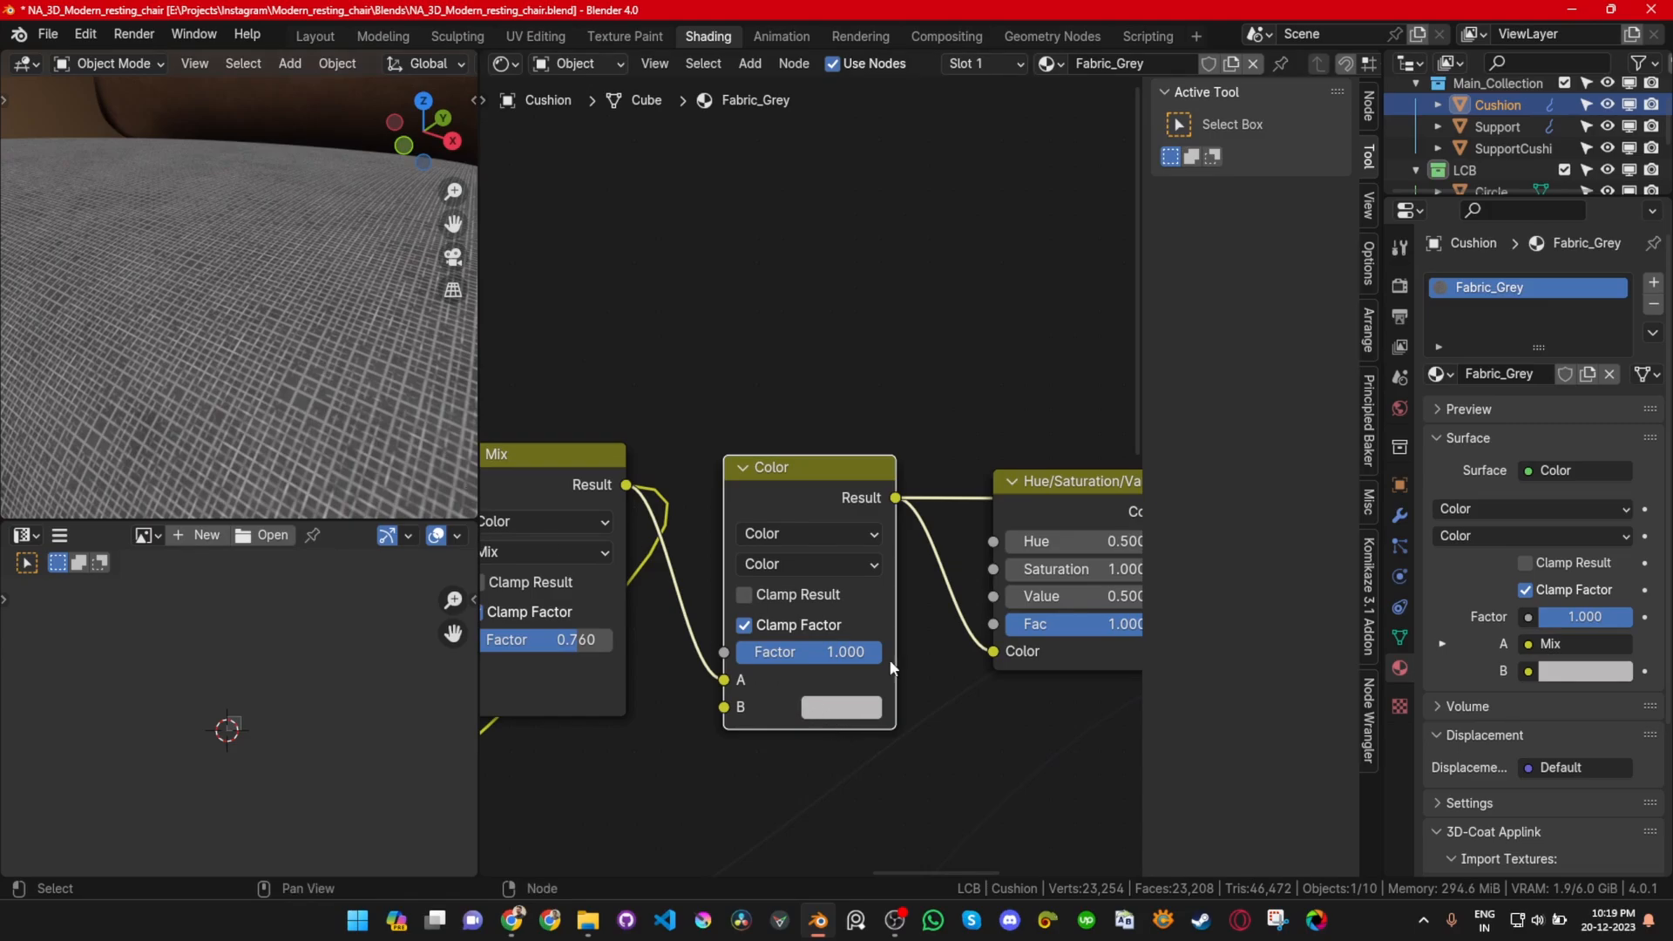
Step: Preview the Hue/Saturation/Value node's result on the cushion and compare it with the Color node
middle_click_drag(963, 687, 781, 670)
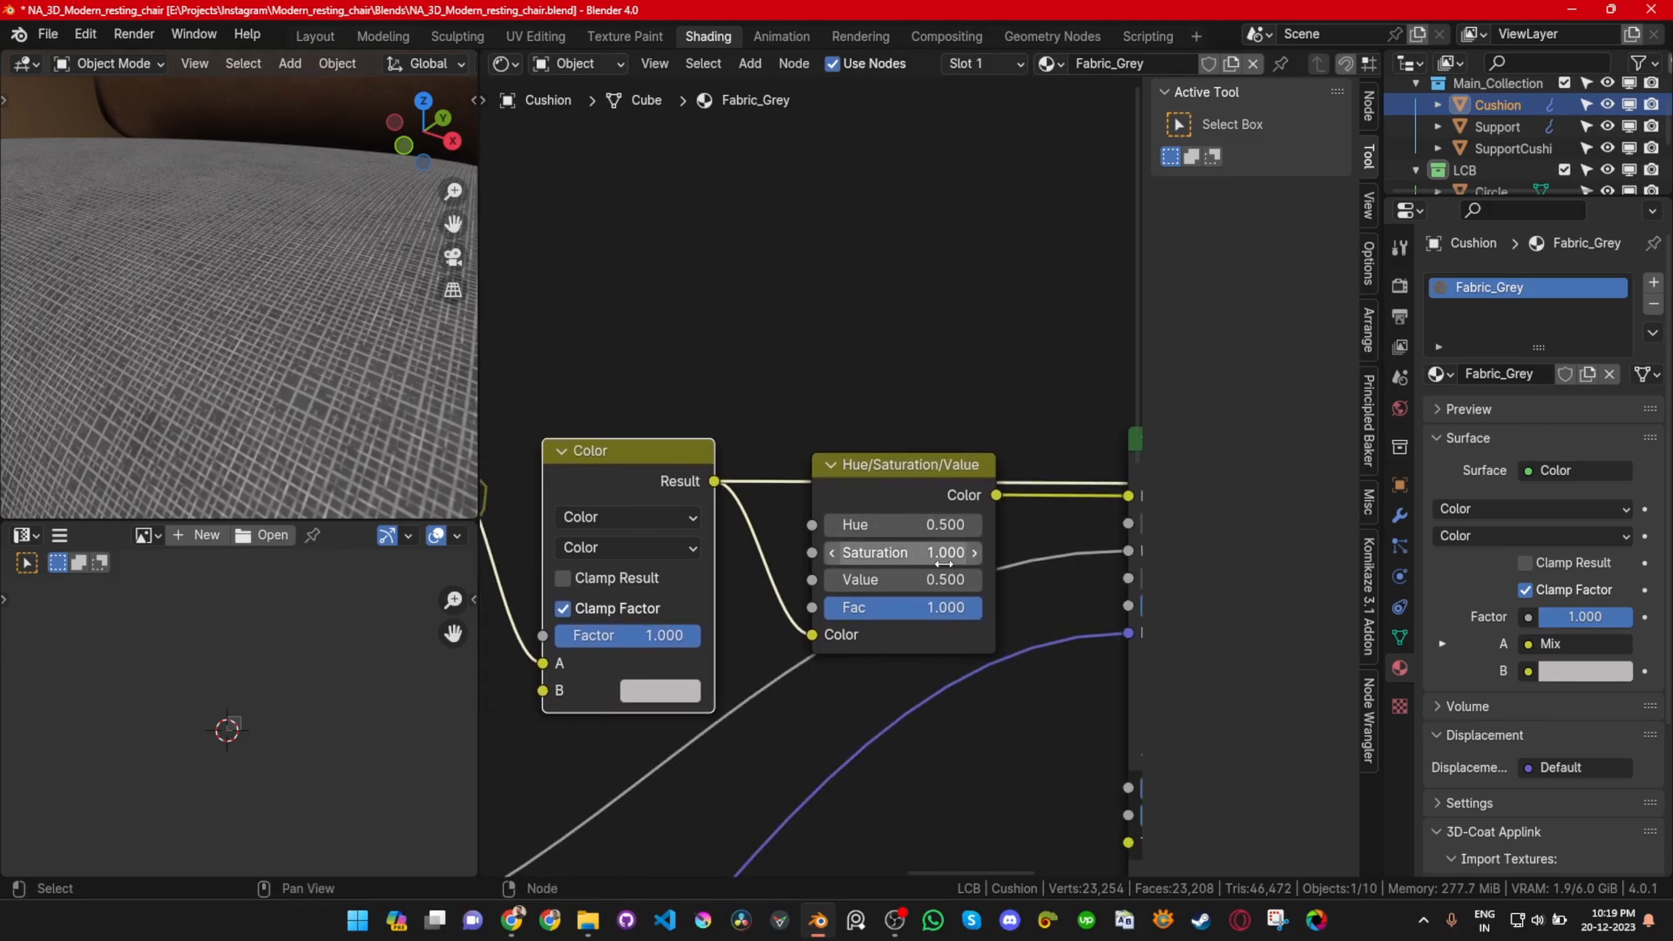
left_click(924, 488, "ctrl+shift")
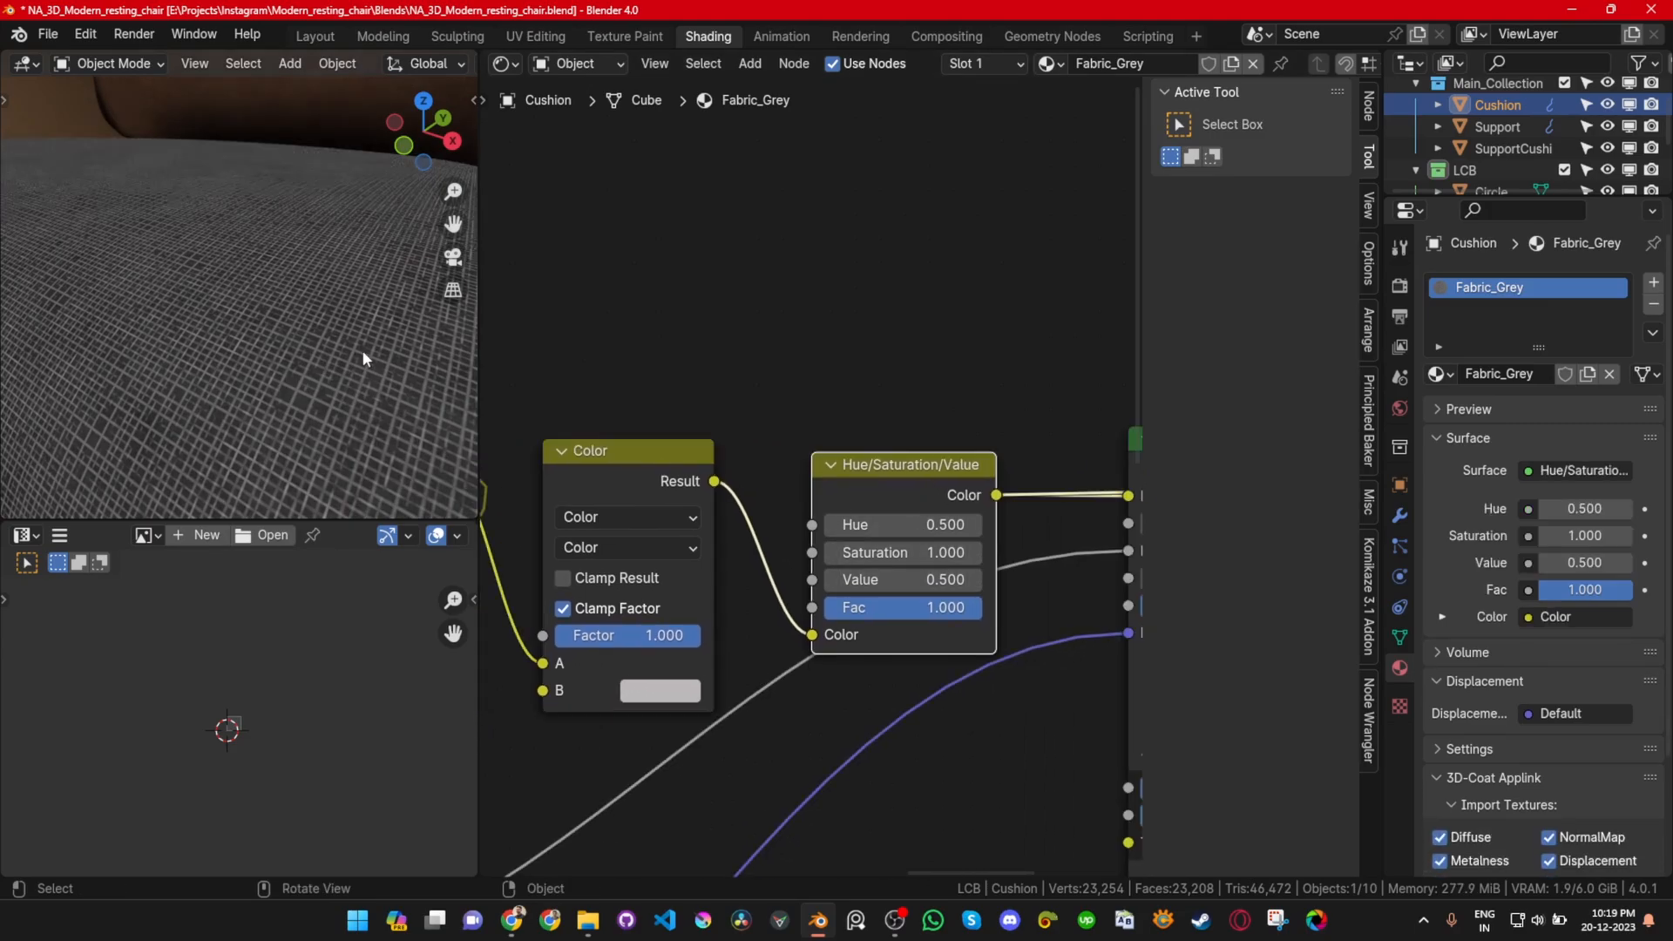
left_click(666, 694)
middle_click_drag(643, 363, 751, 322)
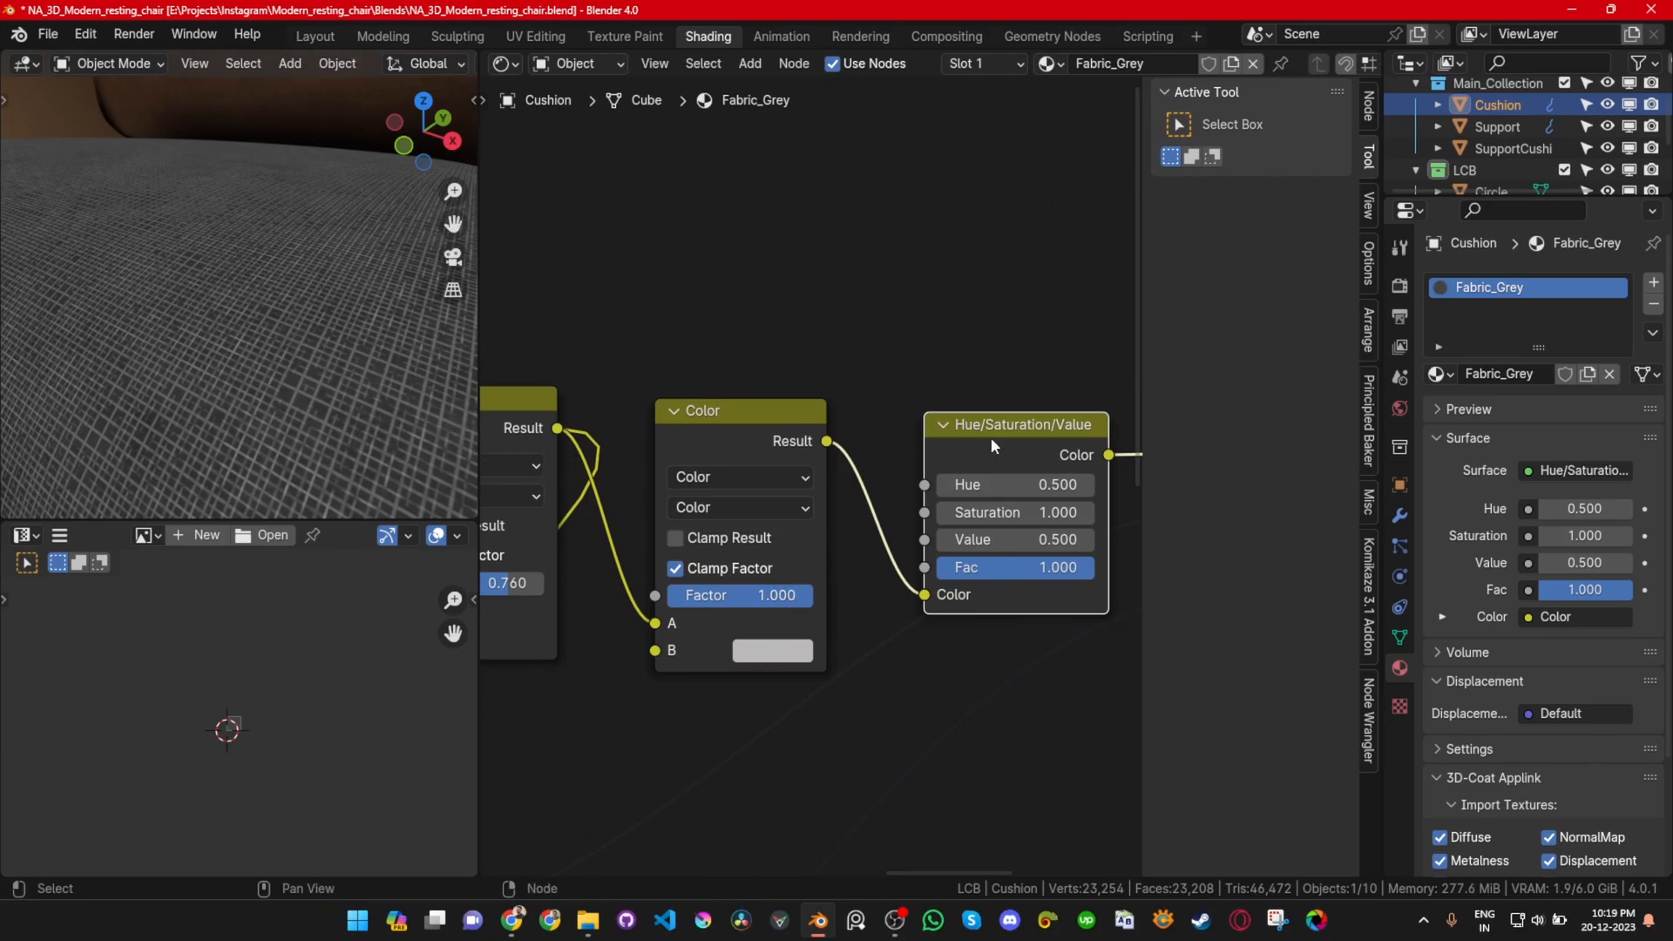
Step: Check the Hue/Saturation/Value node's Value setting and output the Principled BSDF on the cushion
middle_click_drag(975, 514, 839, 470)
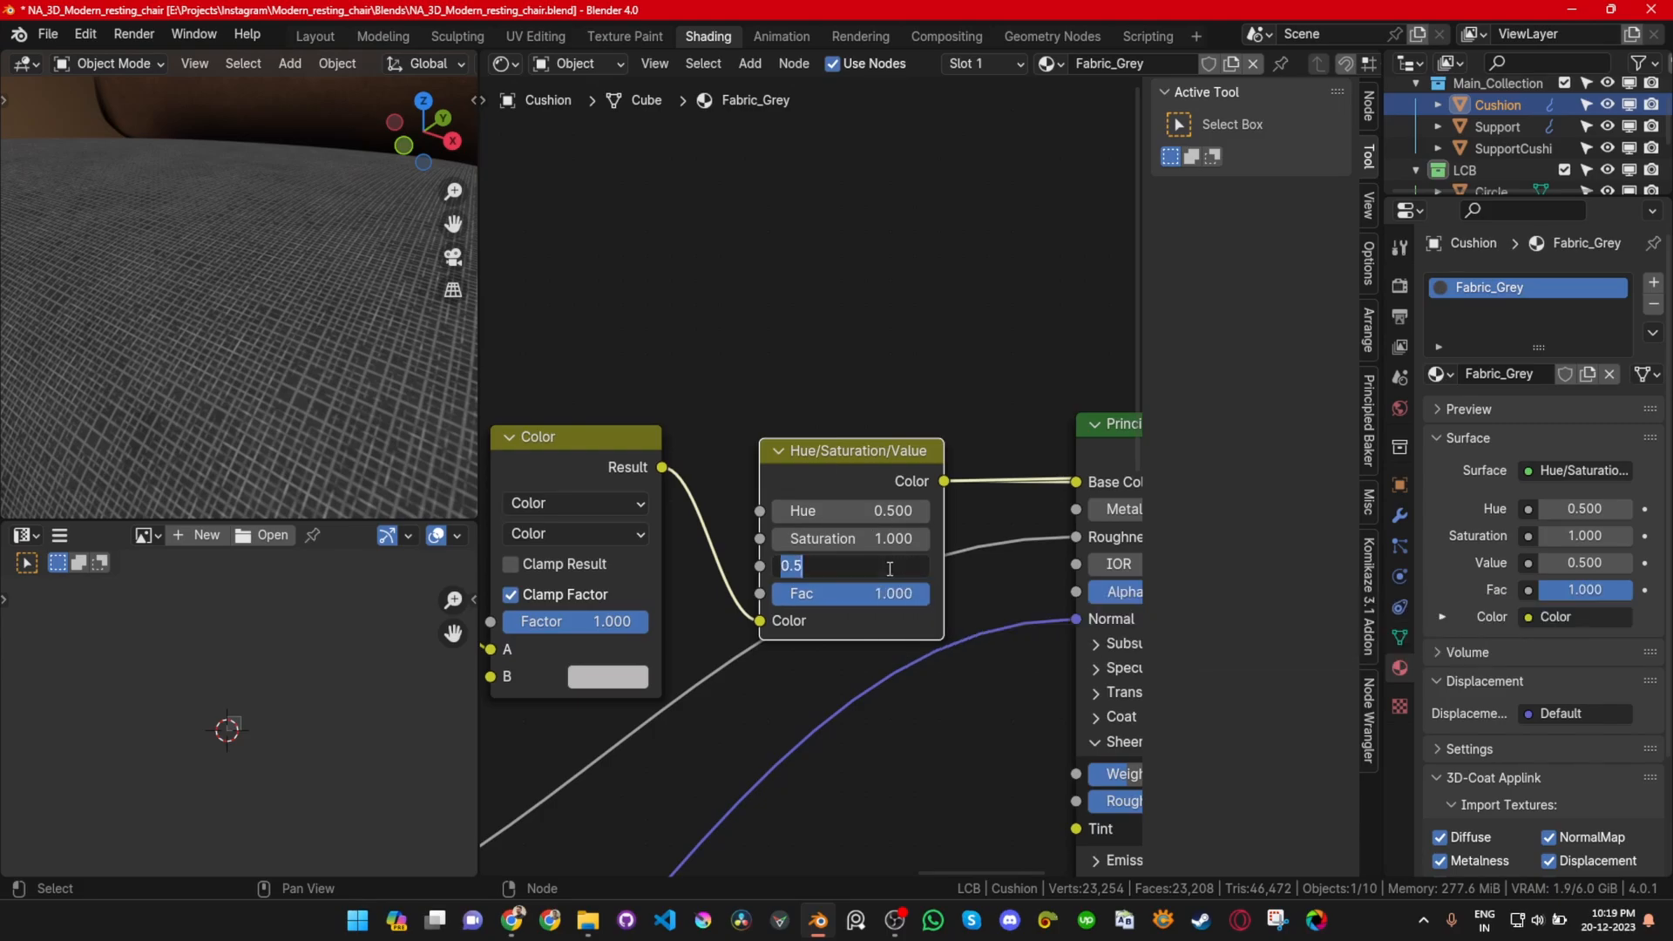
middle_click_drag(892, 566, 645, 586)
scroll(662, 523, "down", 1)
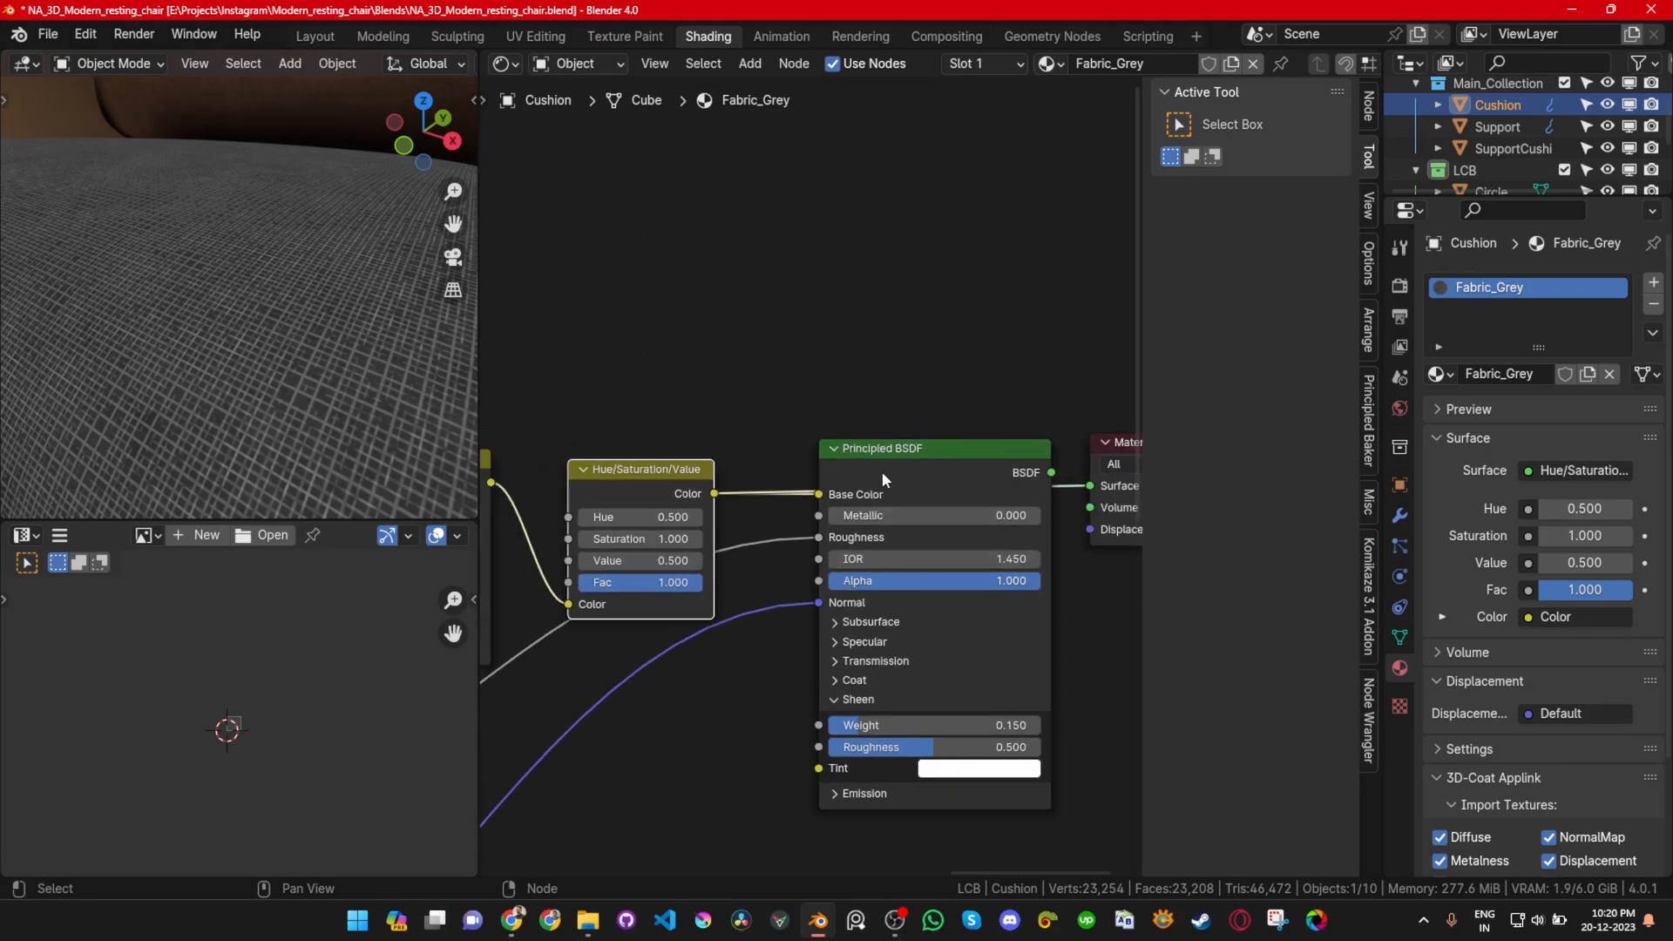
left_click(885, 464, "ctrl+shift")
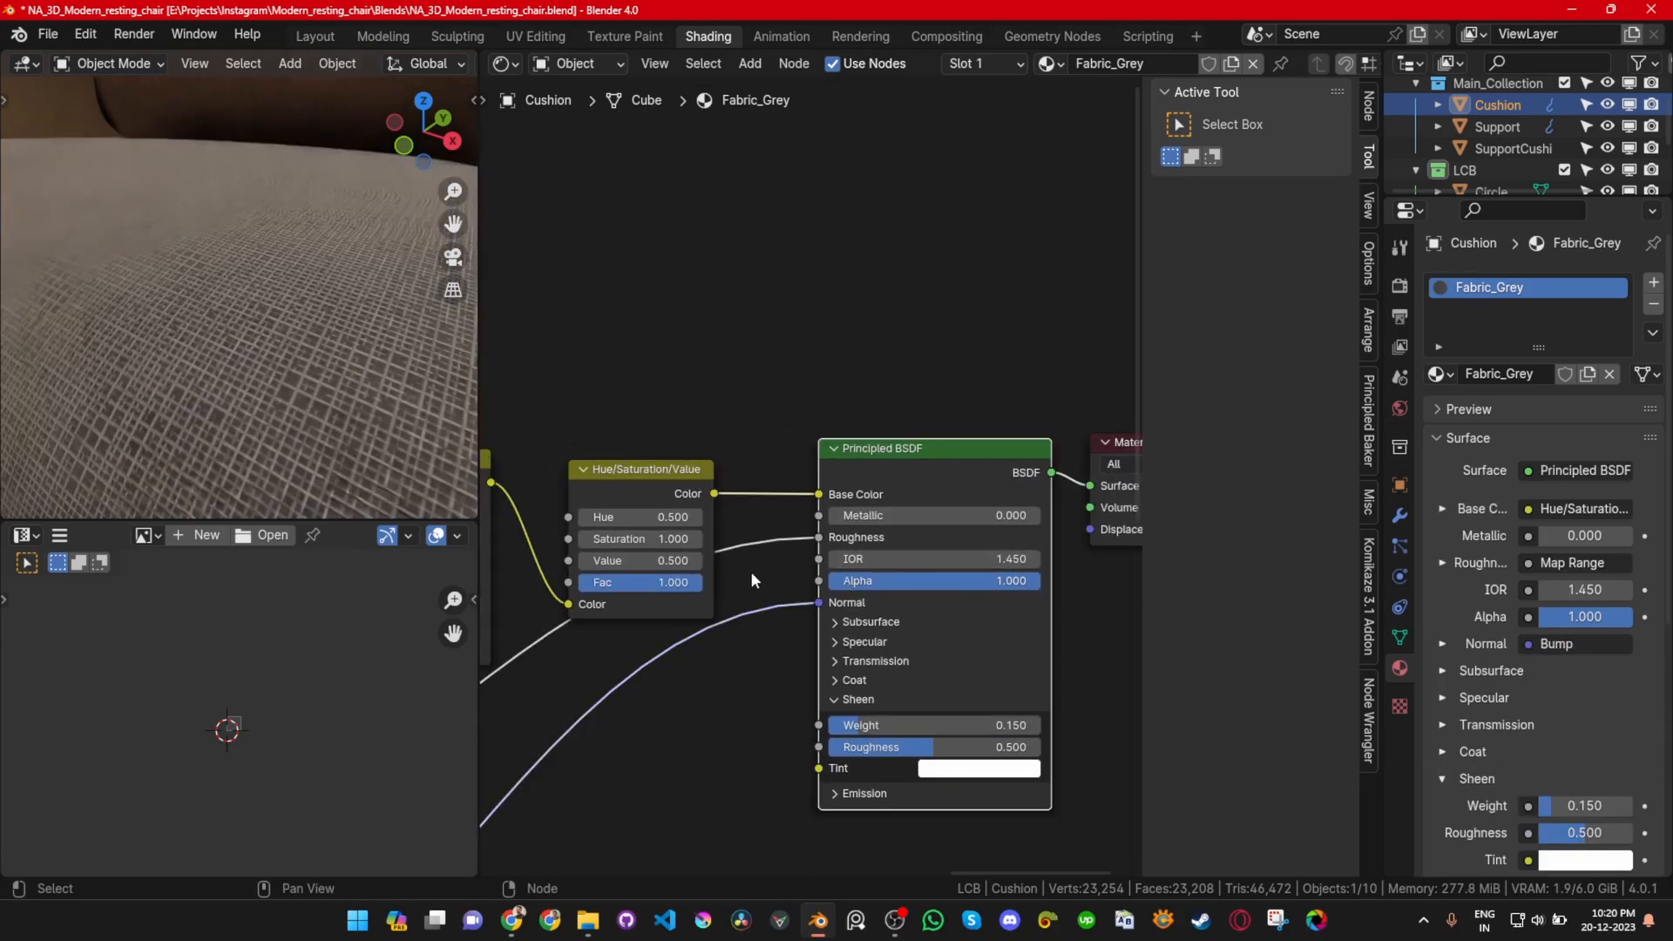
Step: Cut the Roughness and Normal links into the Principled BSDF to judge the base color alone on the cushion
scroll(705, 636, "down", 3)
middle_click_drag(614, 735, 1038, 546, "shift")
middle_click_drag(859, 609, 578, 665, "shift")
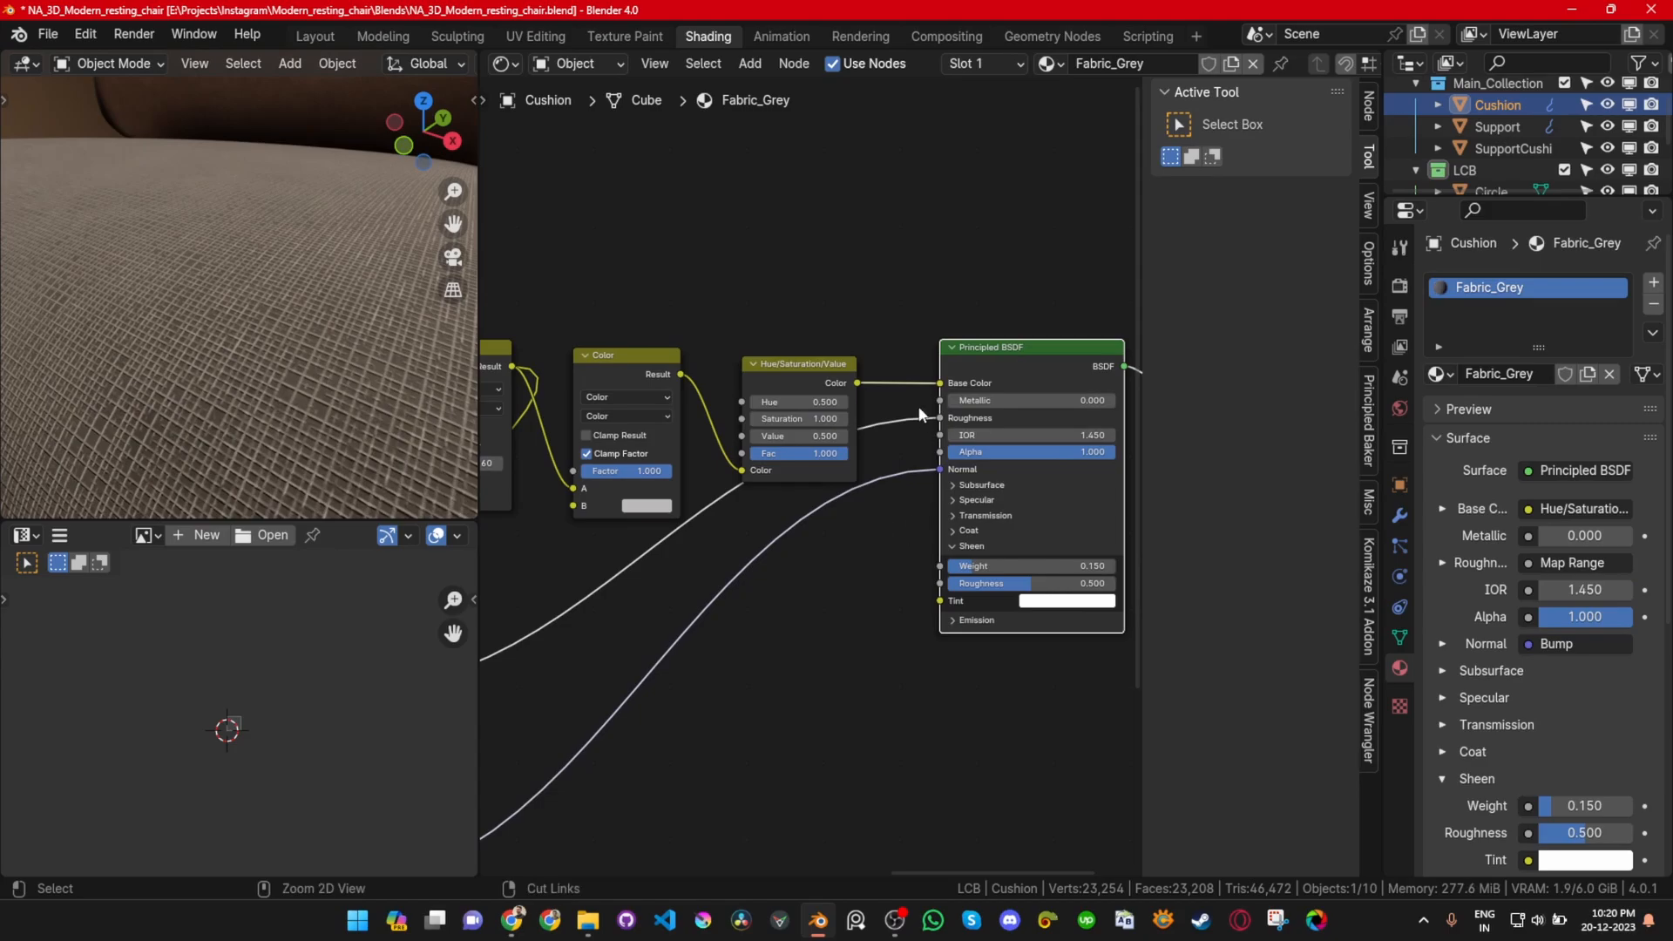
right_click_drag(912, 411, 923, 521, "ctrl")
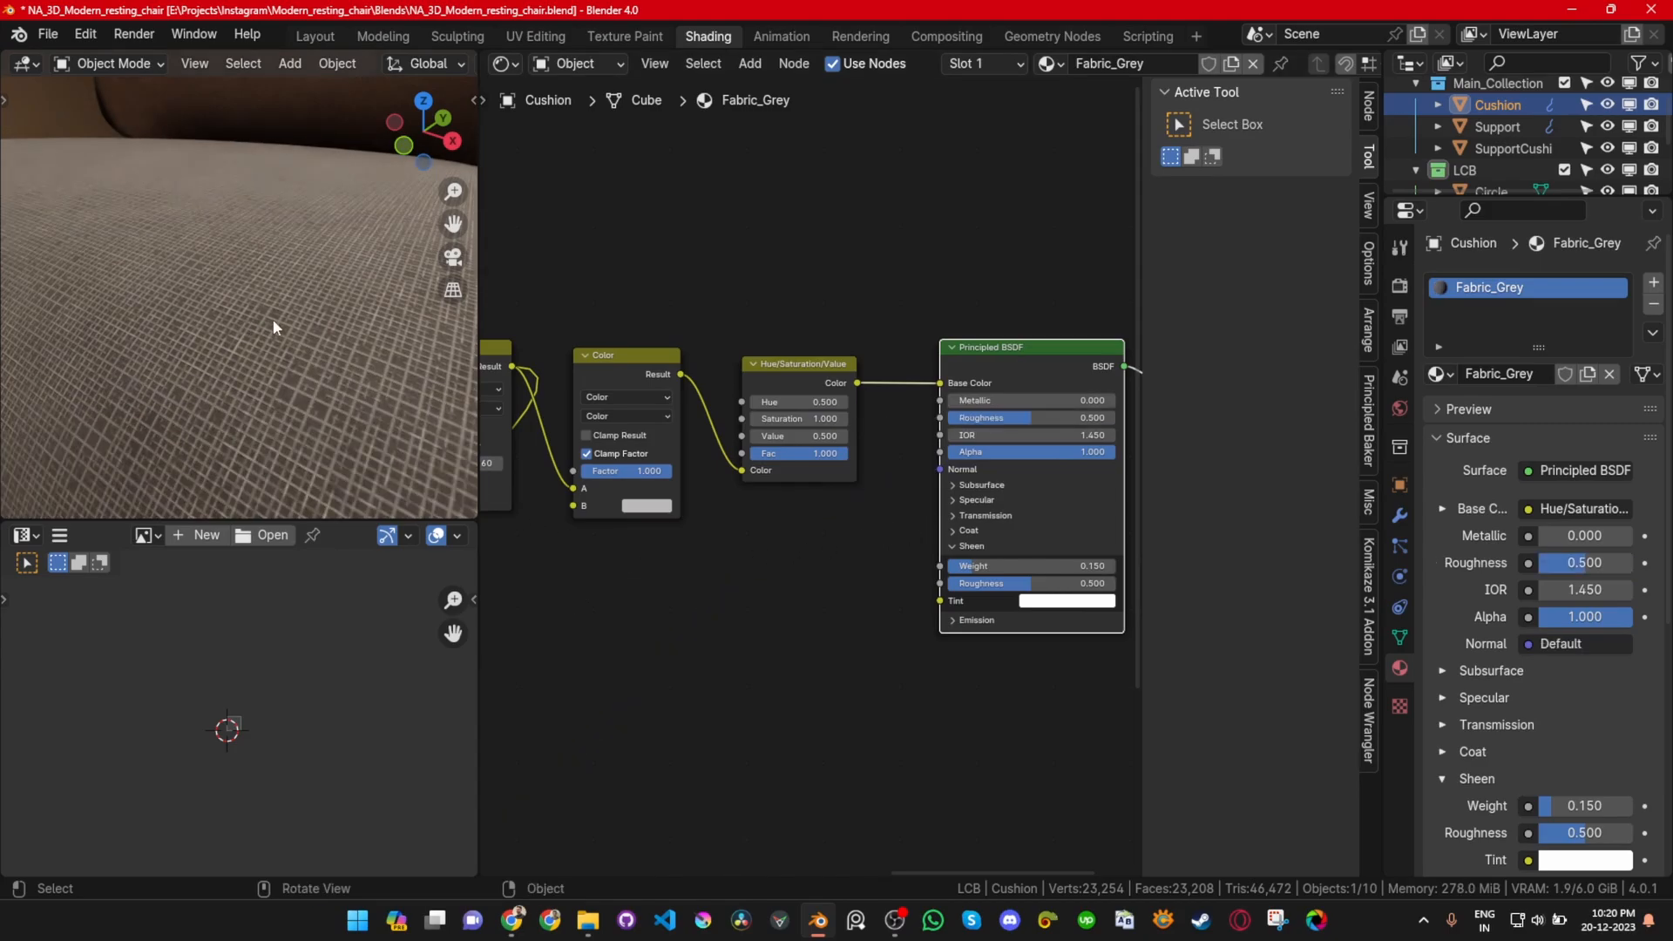
scroll(296, 340, "down", 3)
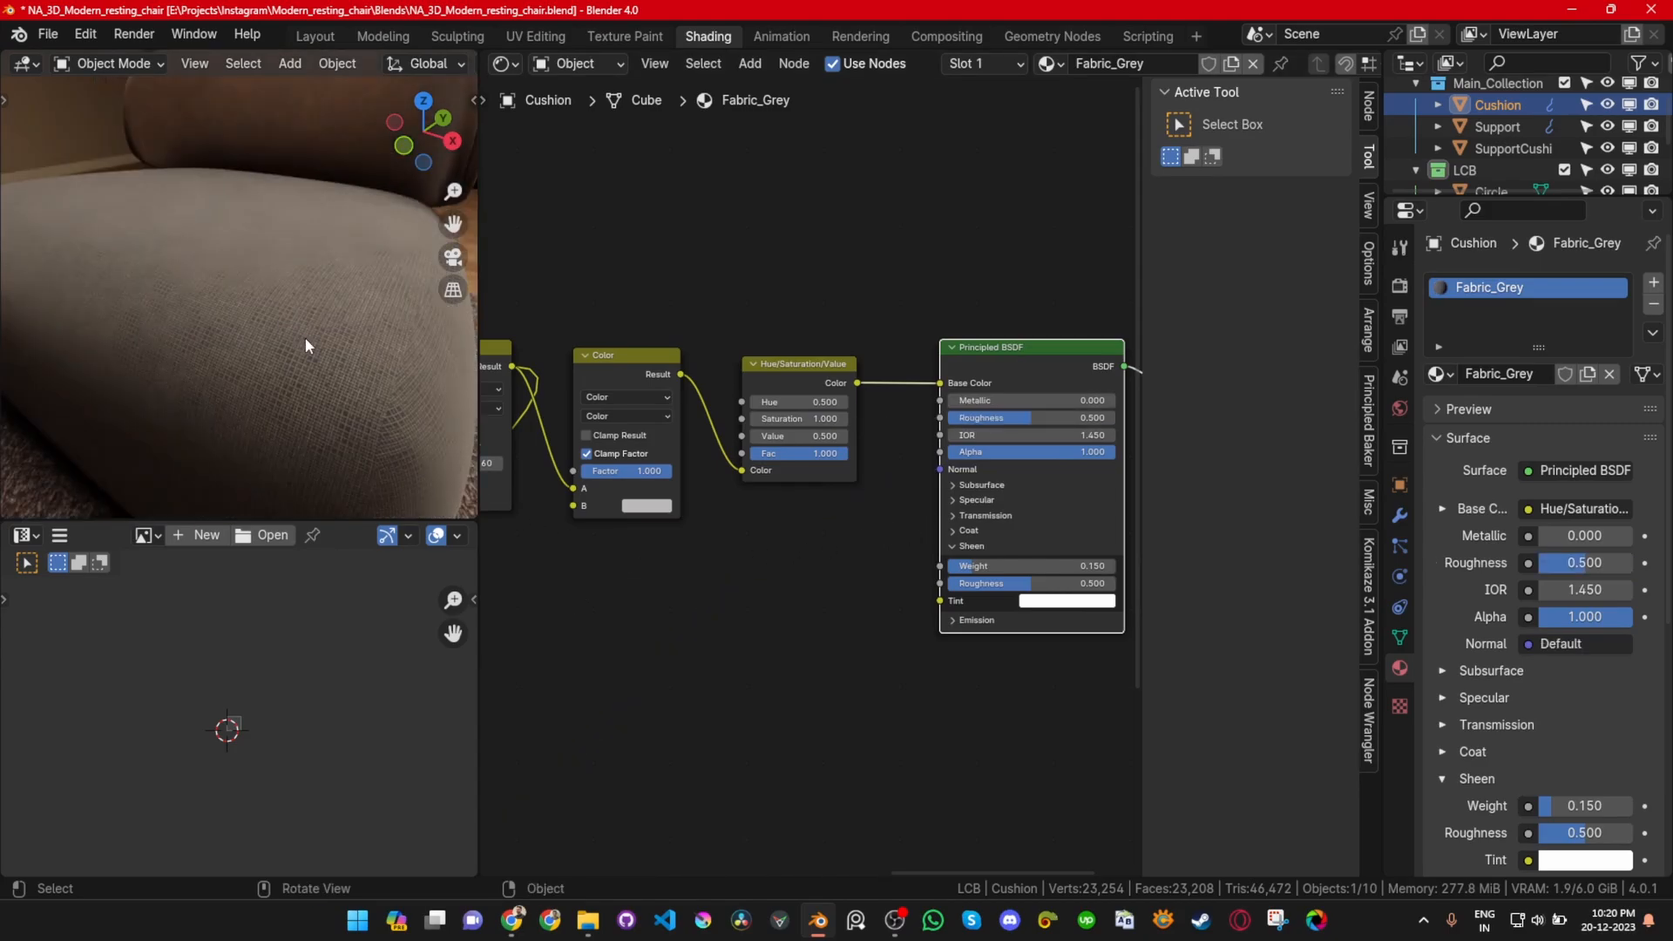
Step: Compare the cushion with the Color and Hue/Saturation/Value nodes muted and with the second Mix muted
left_click_drag(658, 279, 811, 408)
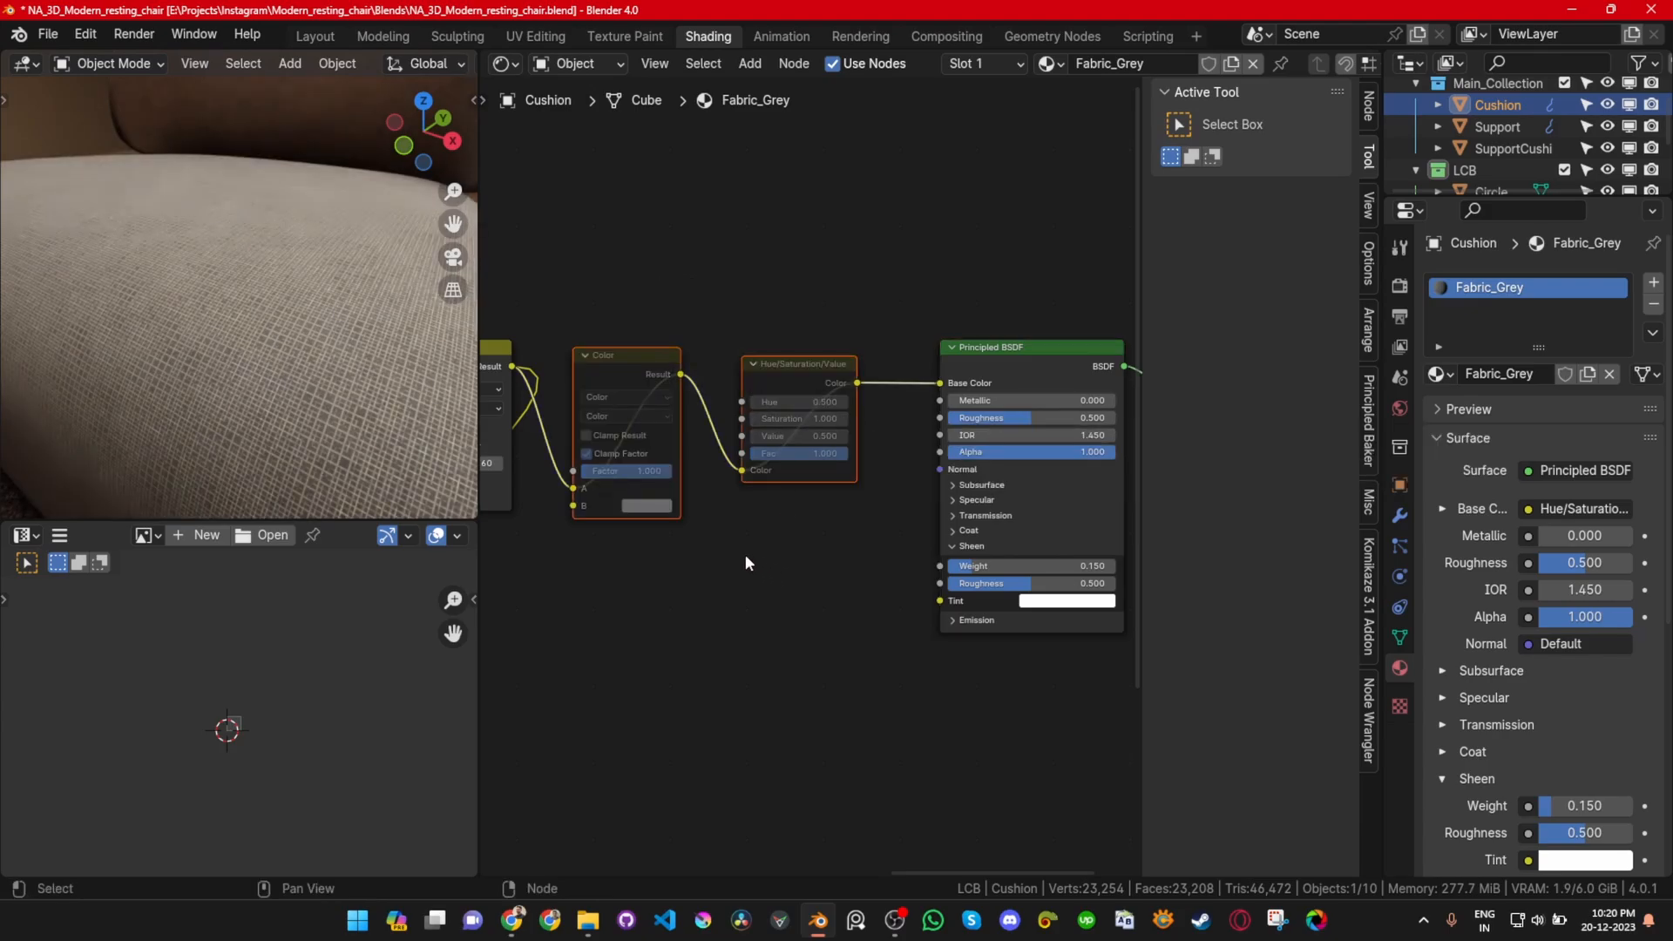
middle_click_drag(676, 549, 864, 527)
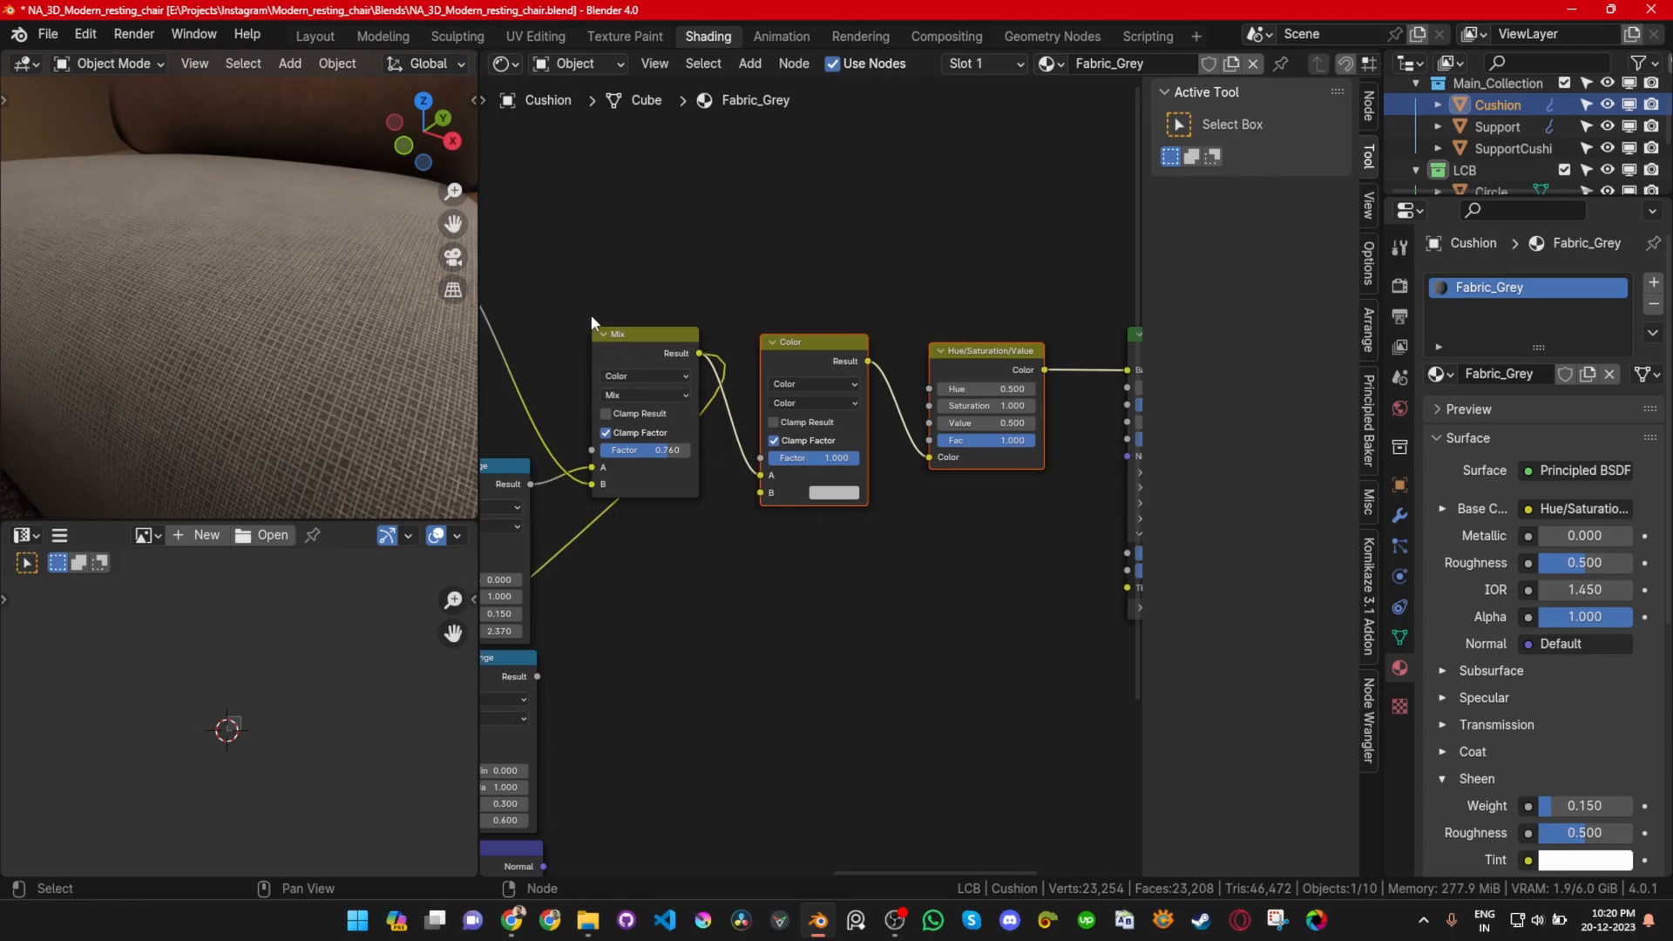
left_click(629, 342)
key("m")
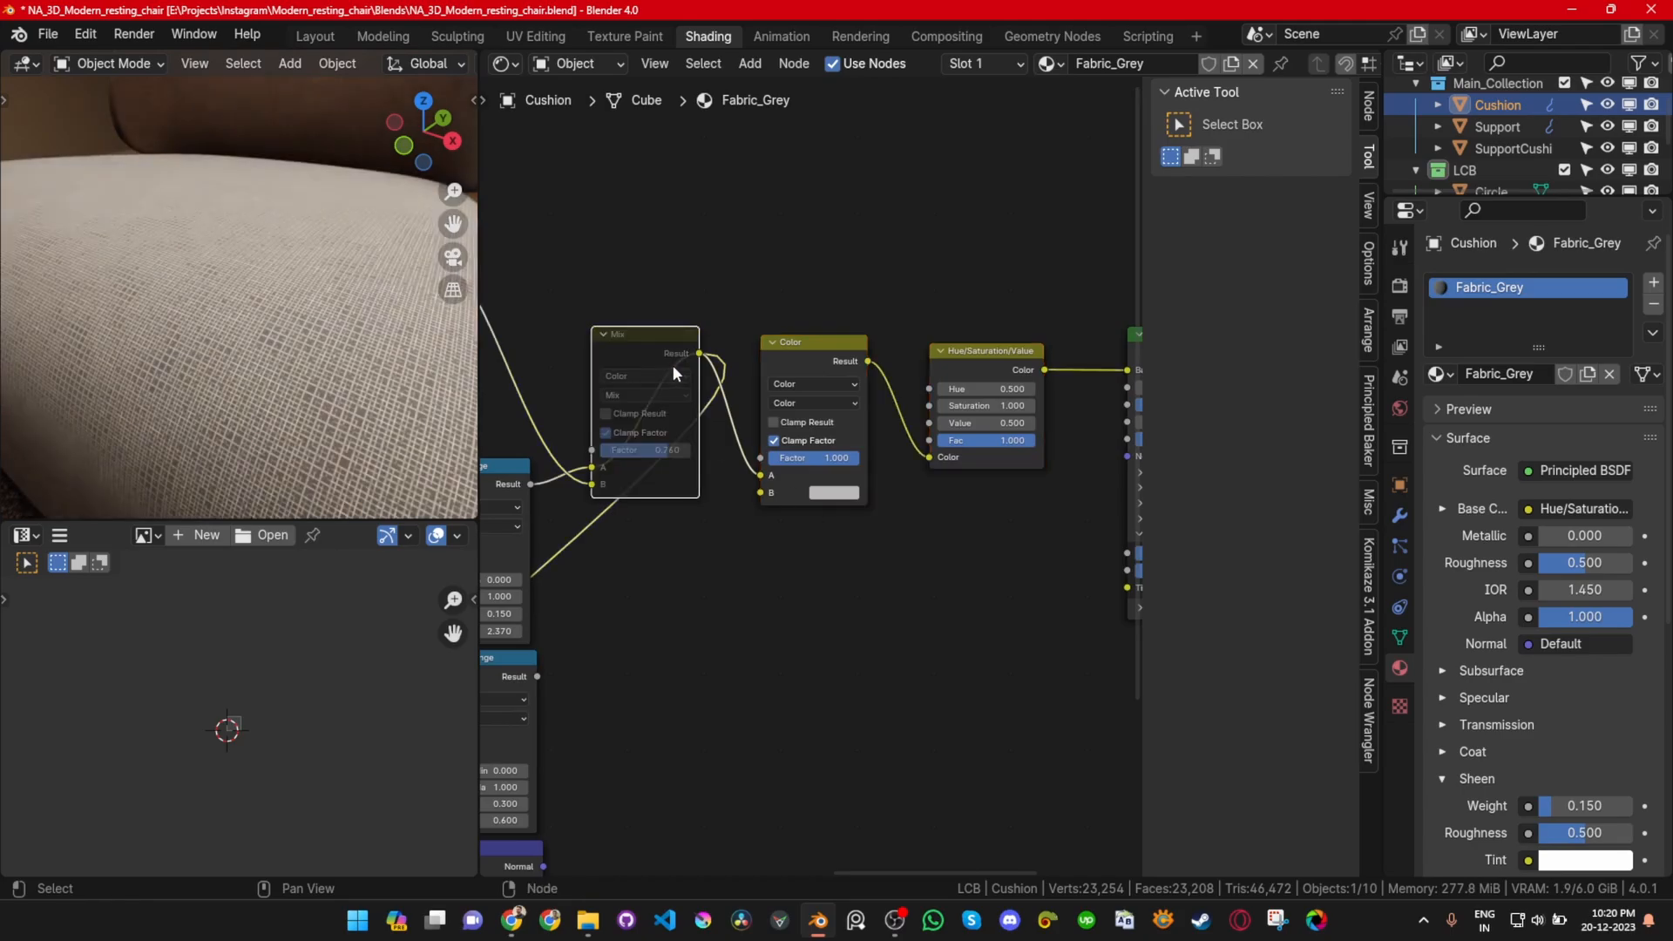
Step: Try muting the Color and Hue/Saturation/Value nodes while the second Mix is bypassed, undo that, and re-enable the Mix
left_click_drag(812, 289, 988, 436)
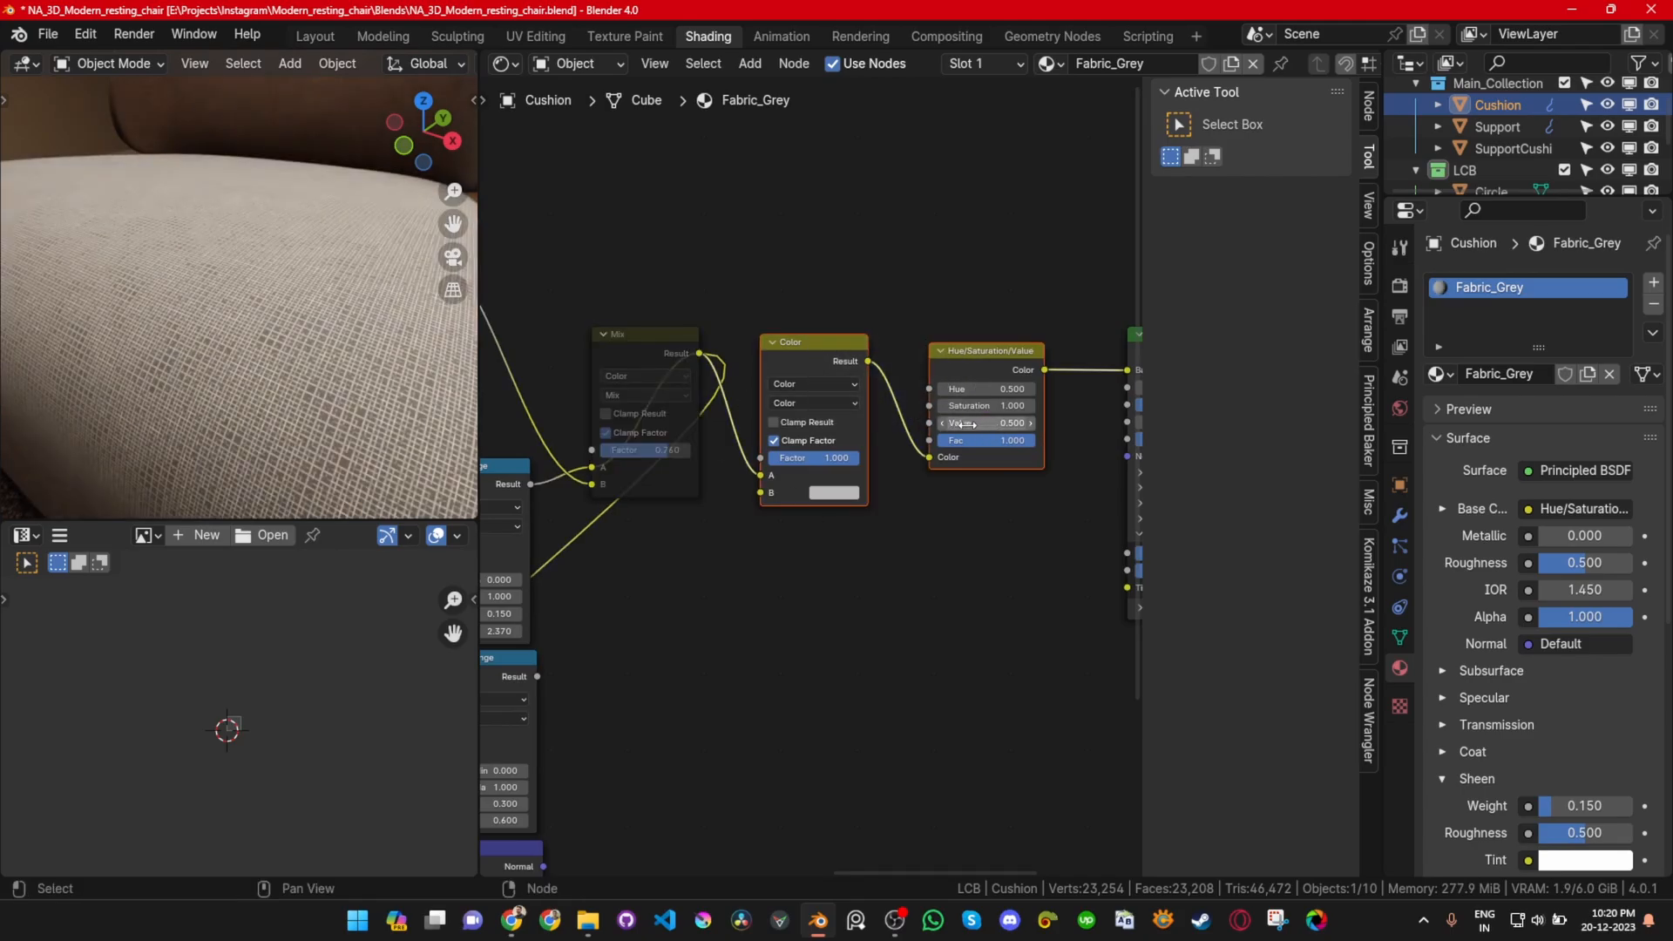
key("m")
scroll(325, 373, "down", 4)
middle_click_drag(252, 406, 348, 388)
key("ctrl+z")
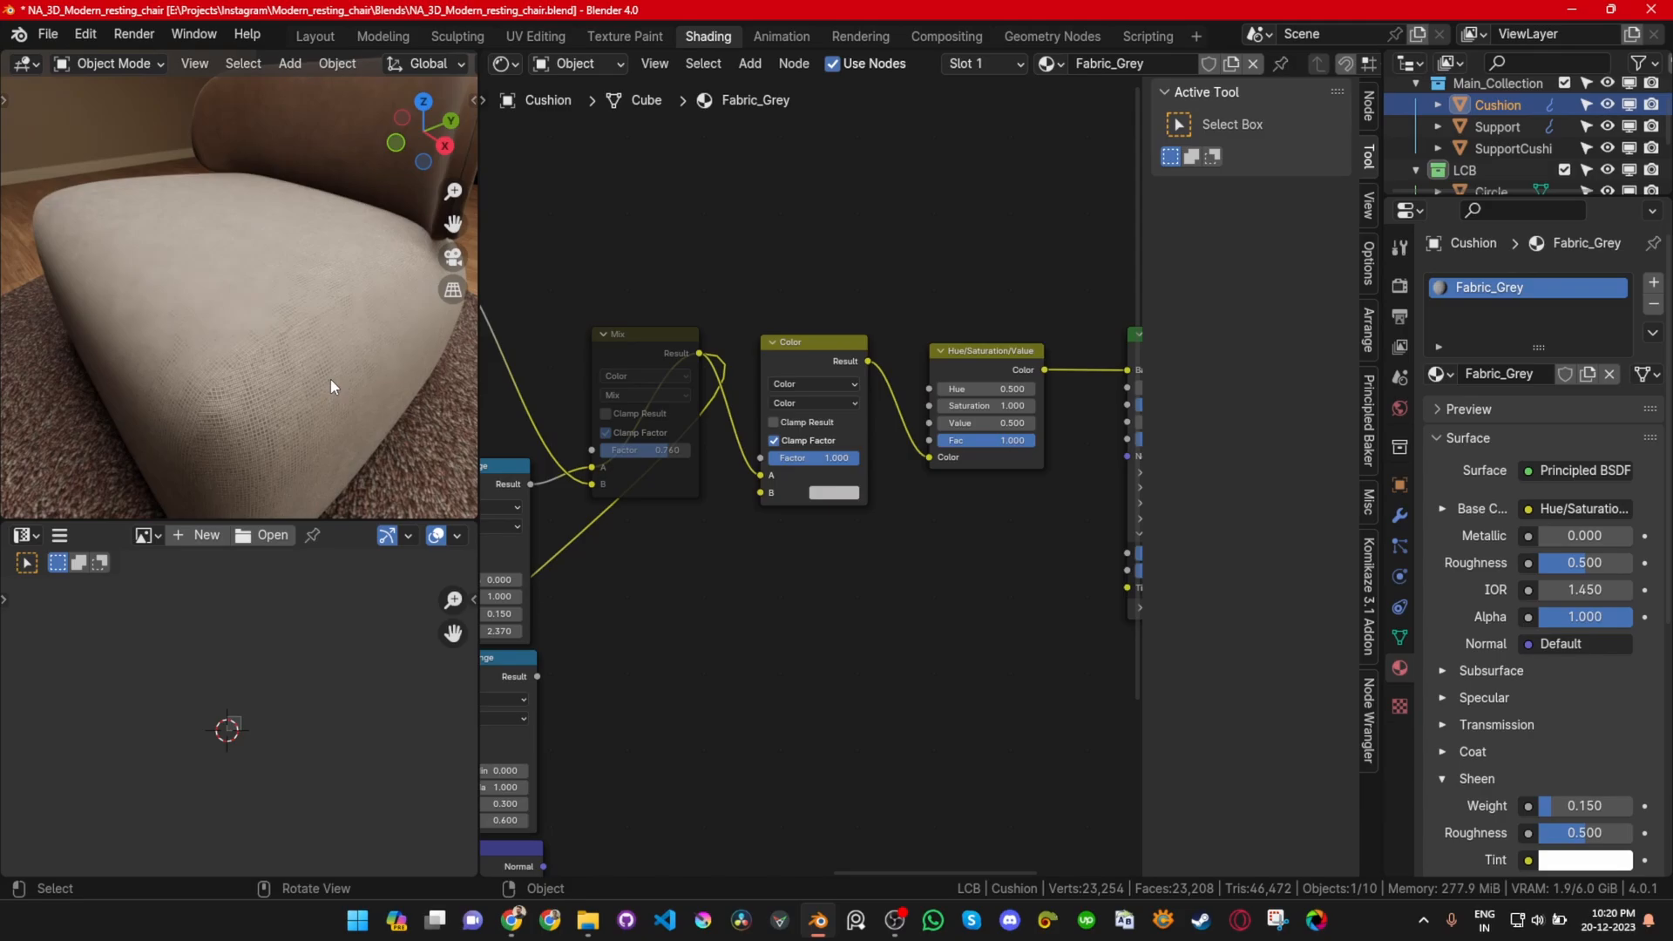
left_click(643, 354)
key("m")
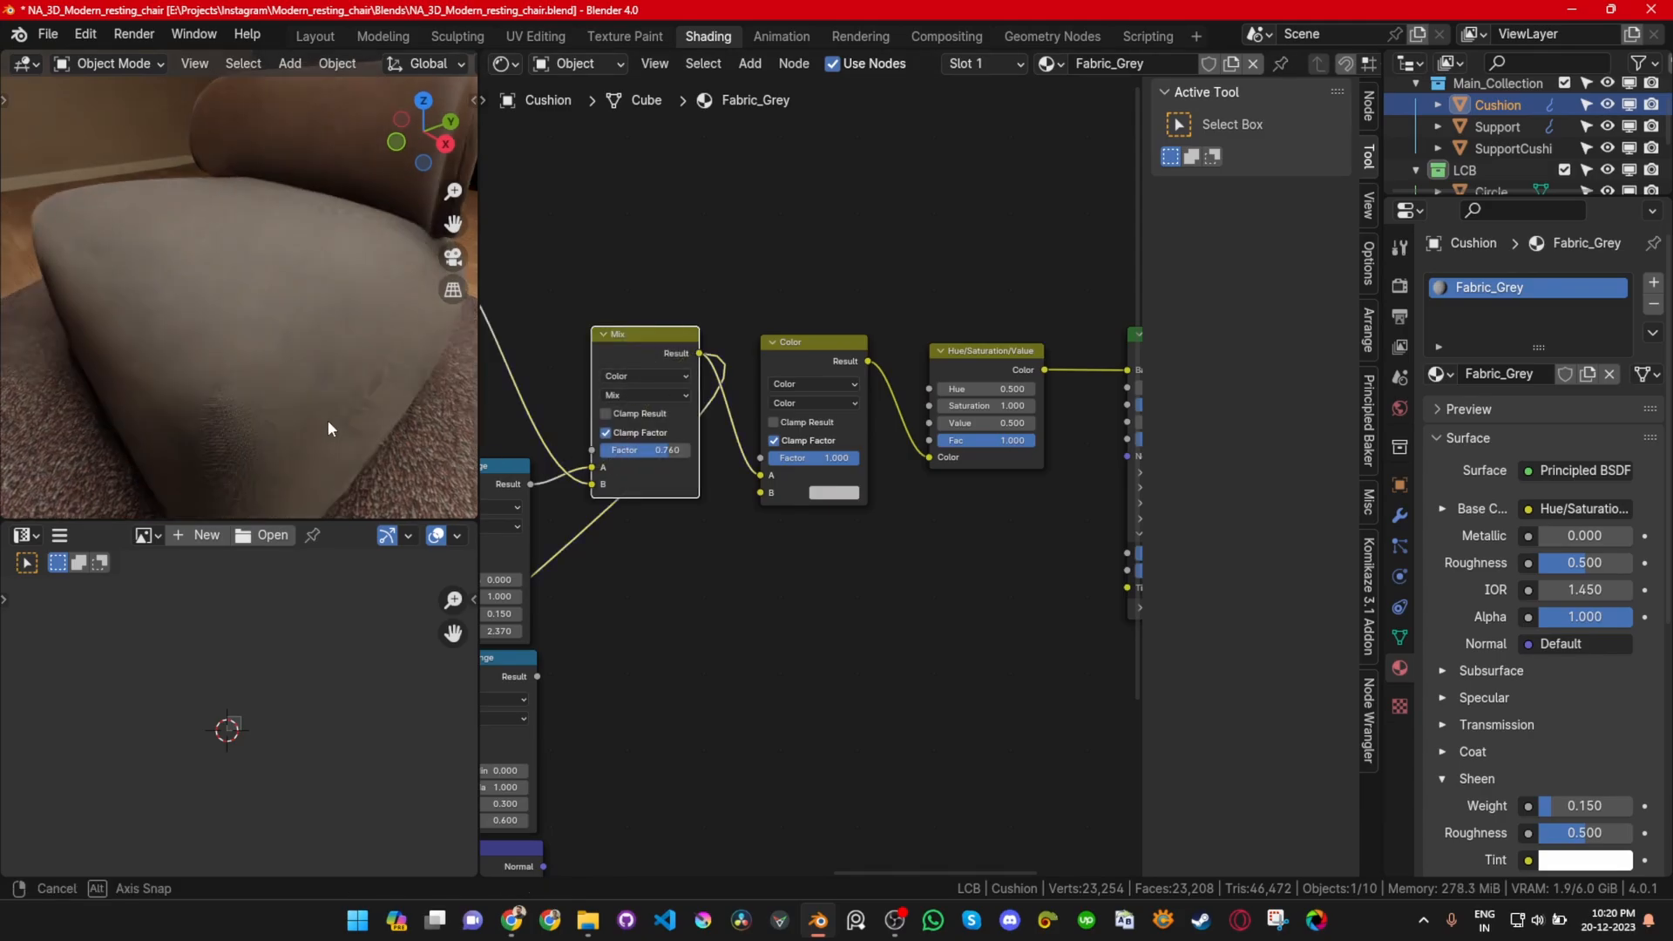
Step: Compare the weave with the second Mix muted and restore the Principled BSDF's Roughness and Normal links
scroll(297, 410, "up", 5)
scroll(871, 631, "down", 1)
scroll(870, 625, "down", 3)
middle_click_drag(757, 714, 825, 558, "shift")
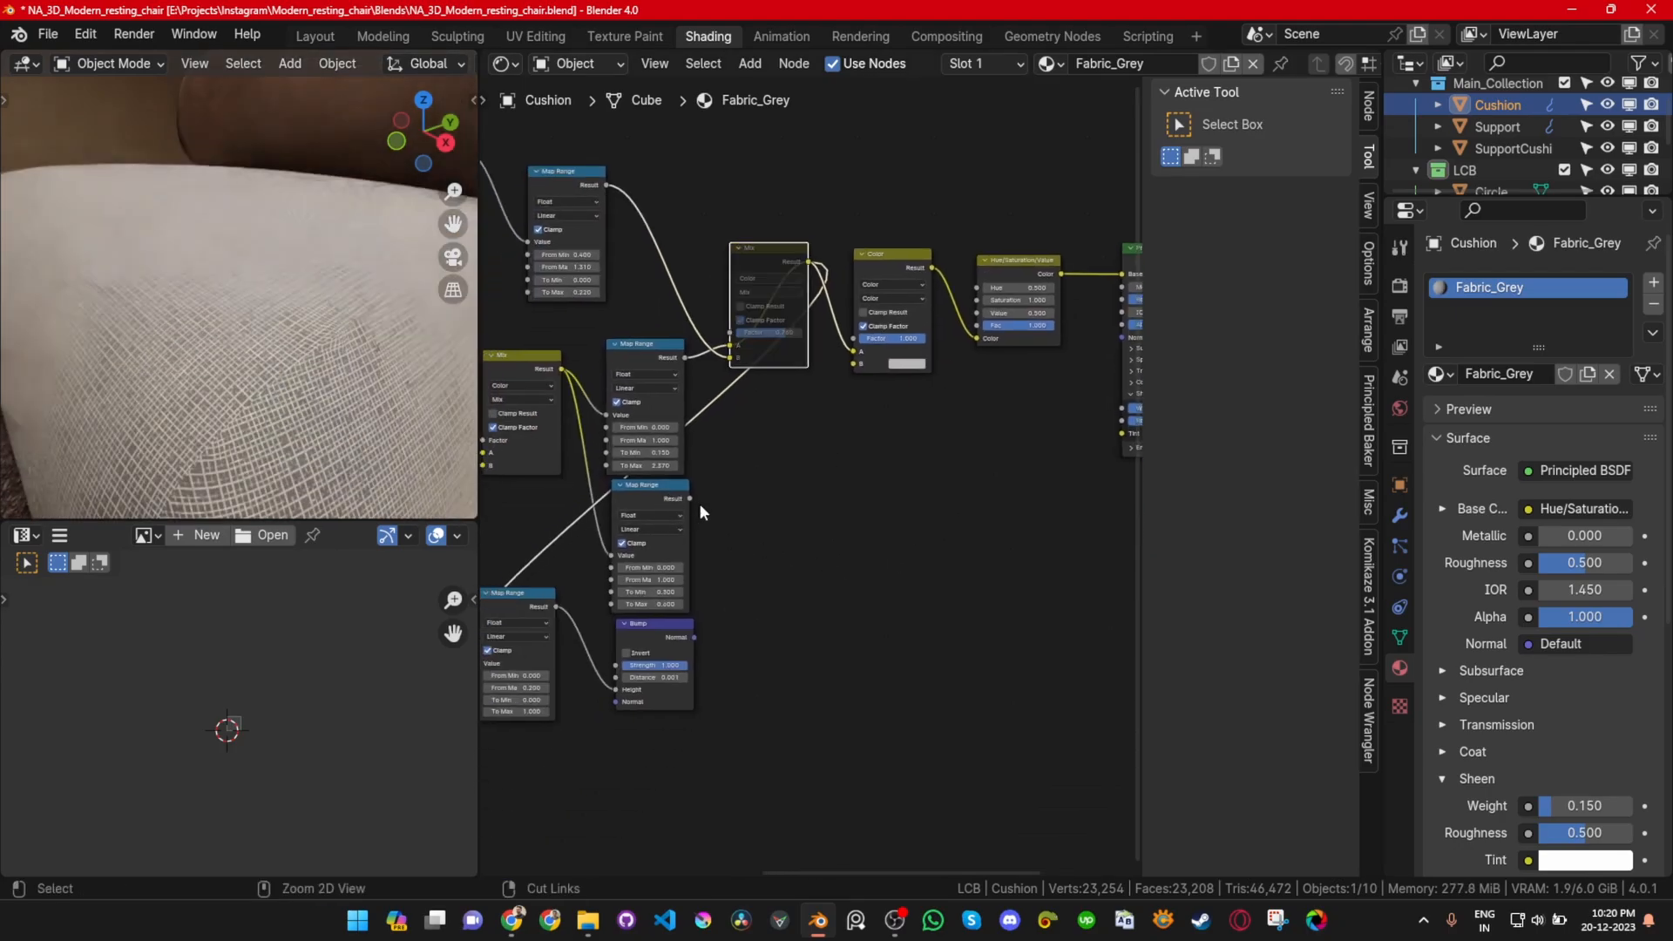
left_click(826, 541)
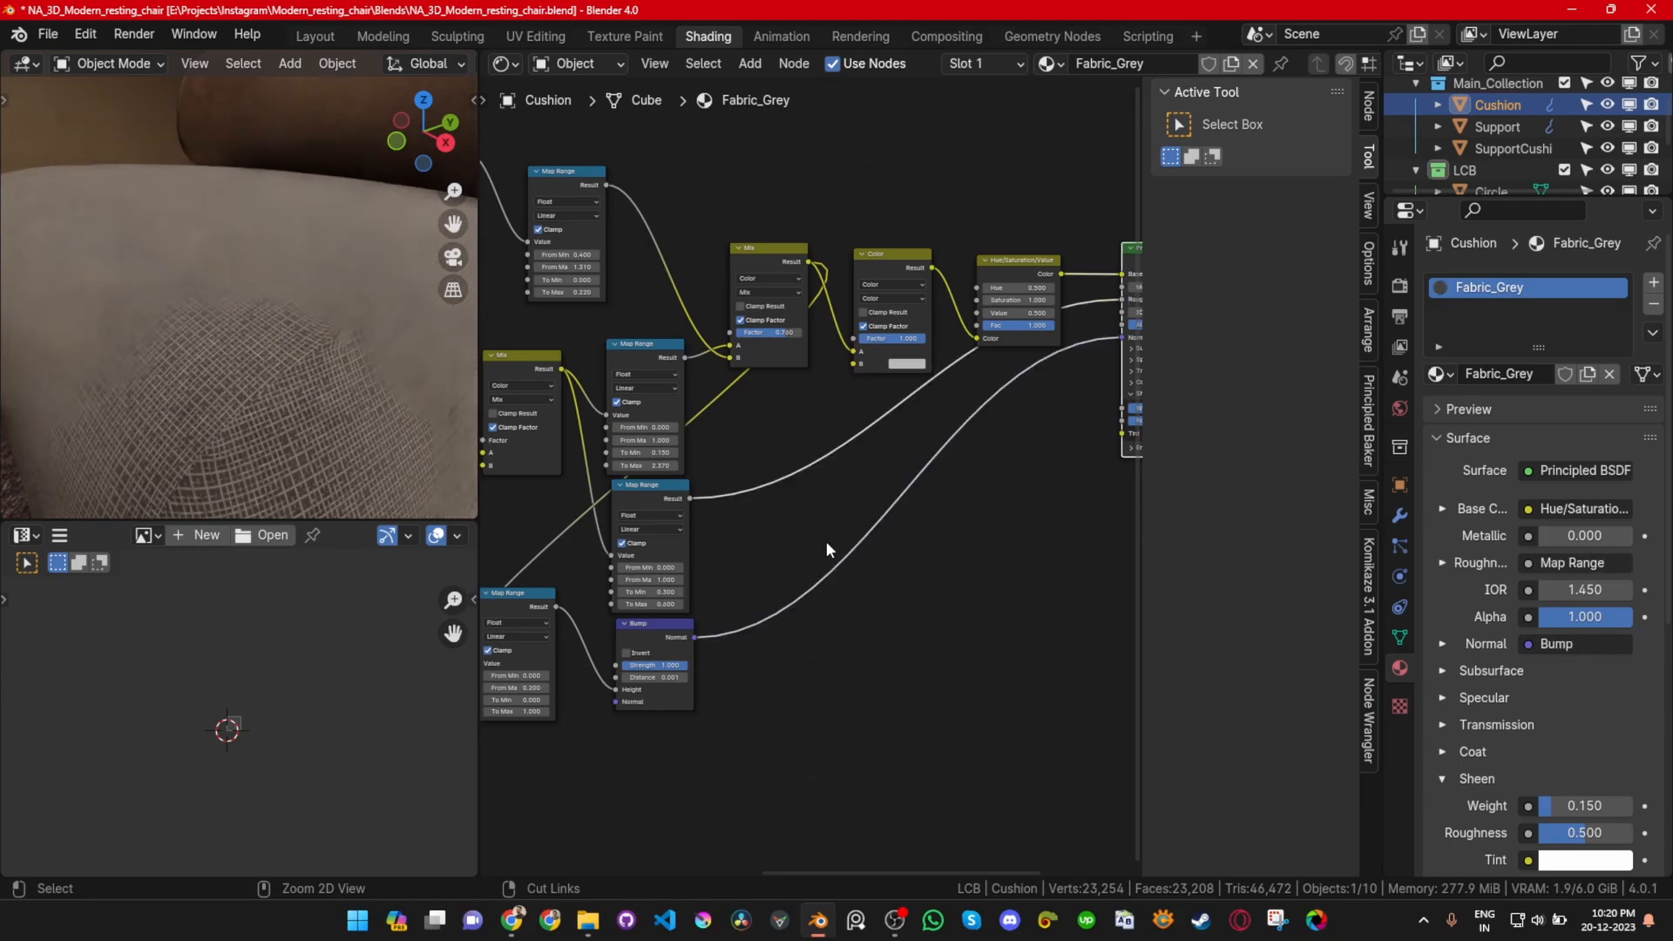
Step: Preview the Map Range that feeds Roughness on the cushion and examine its range settings
left_click(670, 494, "ctrl+shift")
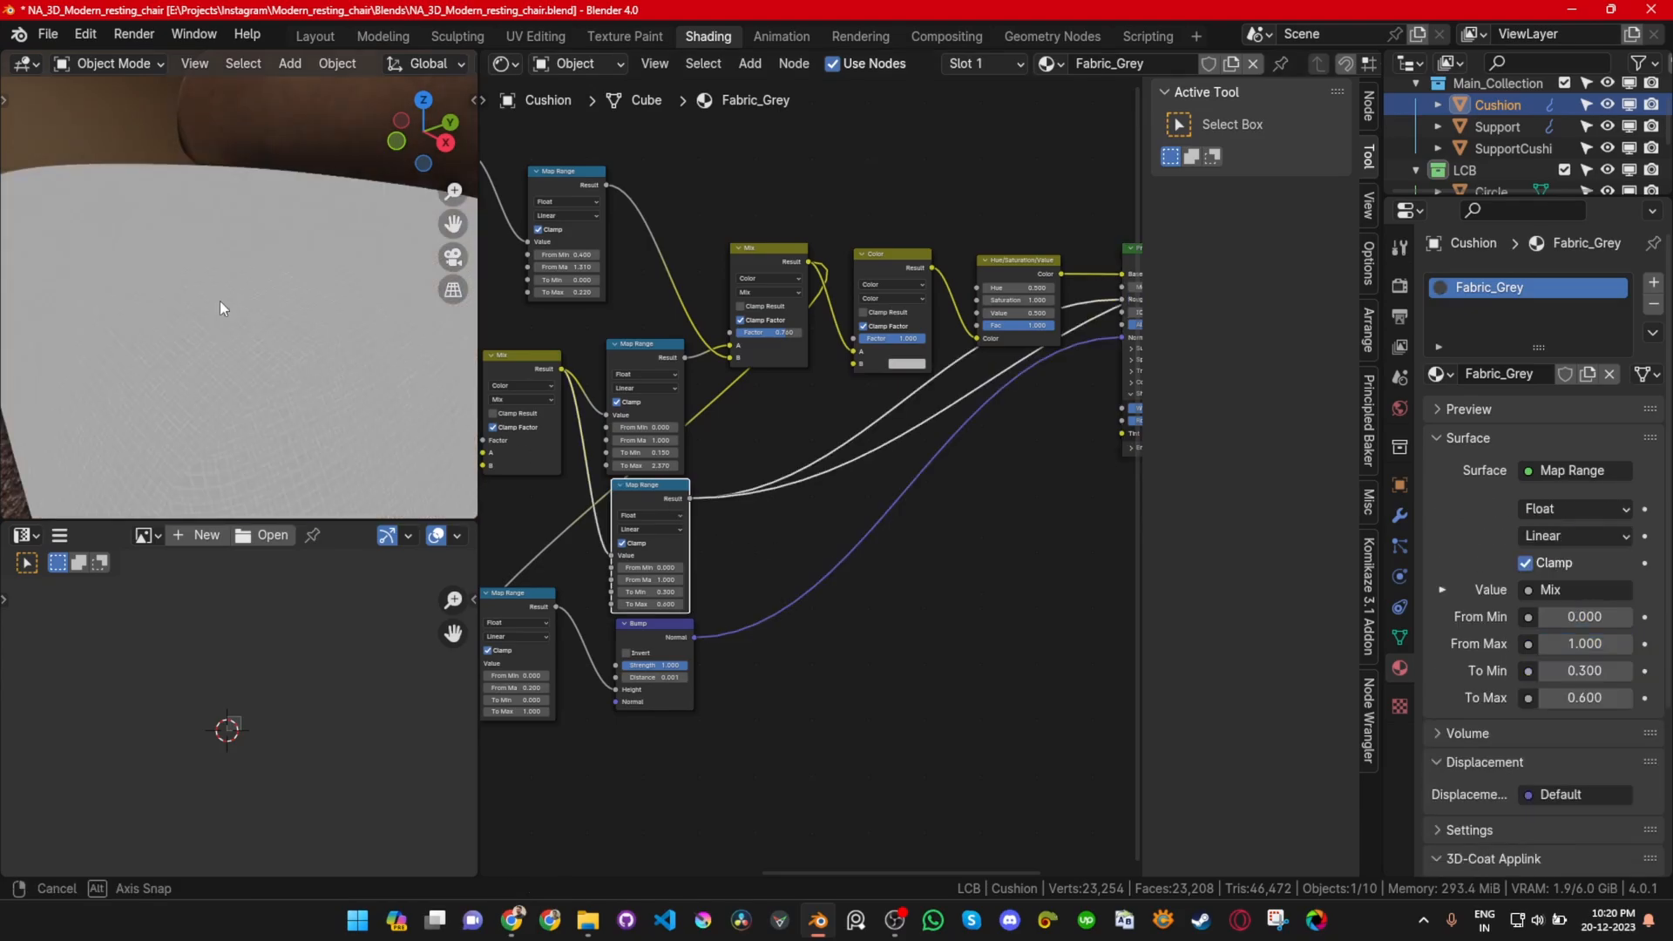
middle_click_drag(221, 305, 296, 405)
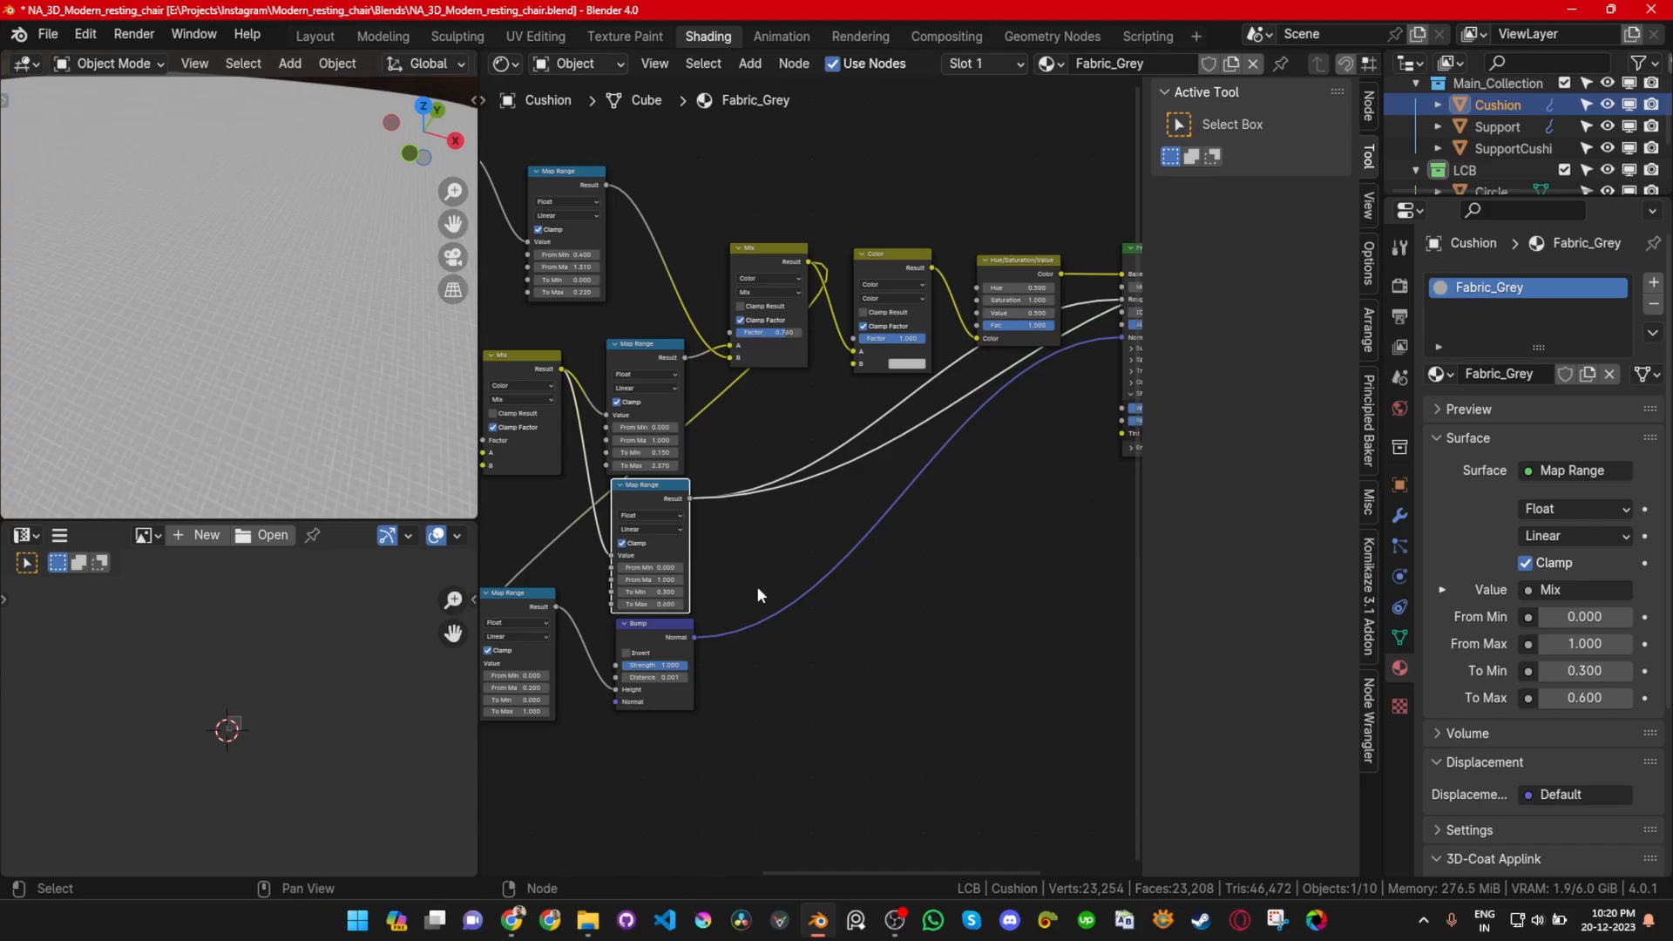
scroll(757, 591, "up", 3)
middle_click_drag(639, 690, 894, 490)
scroll(892, 493, "up", 5)
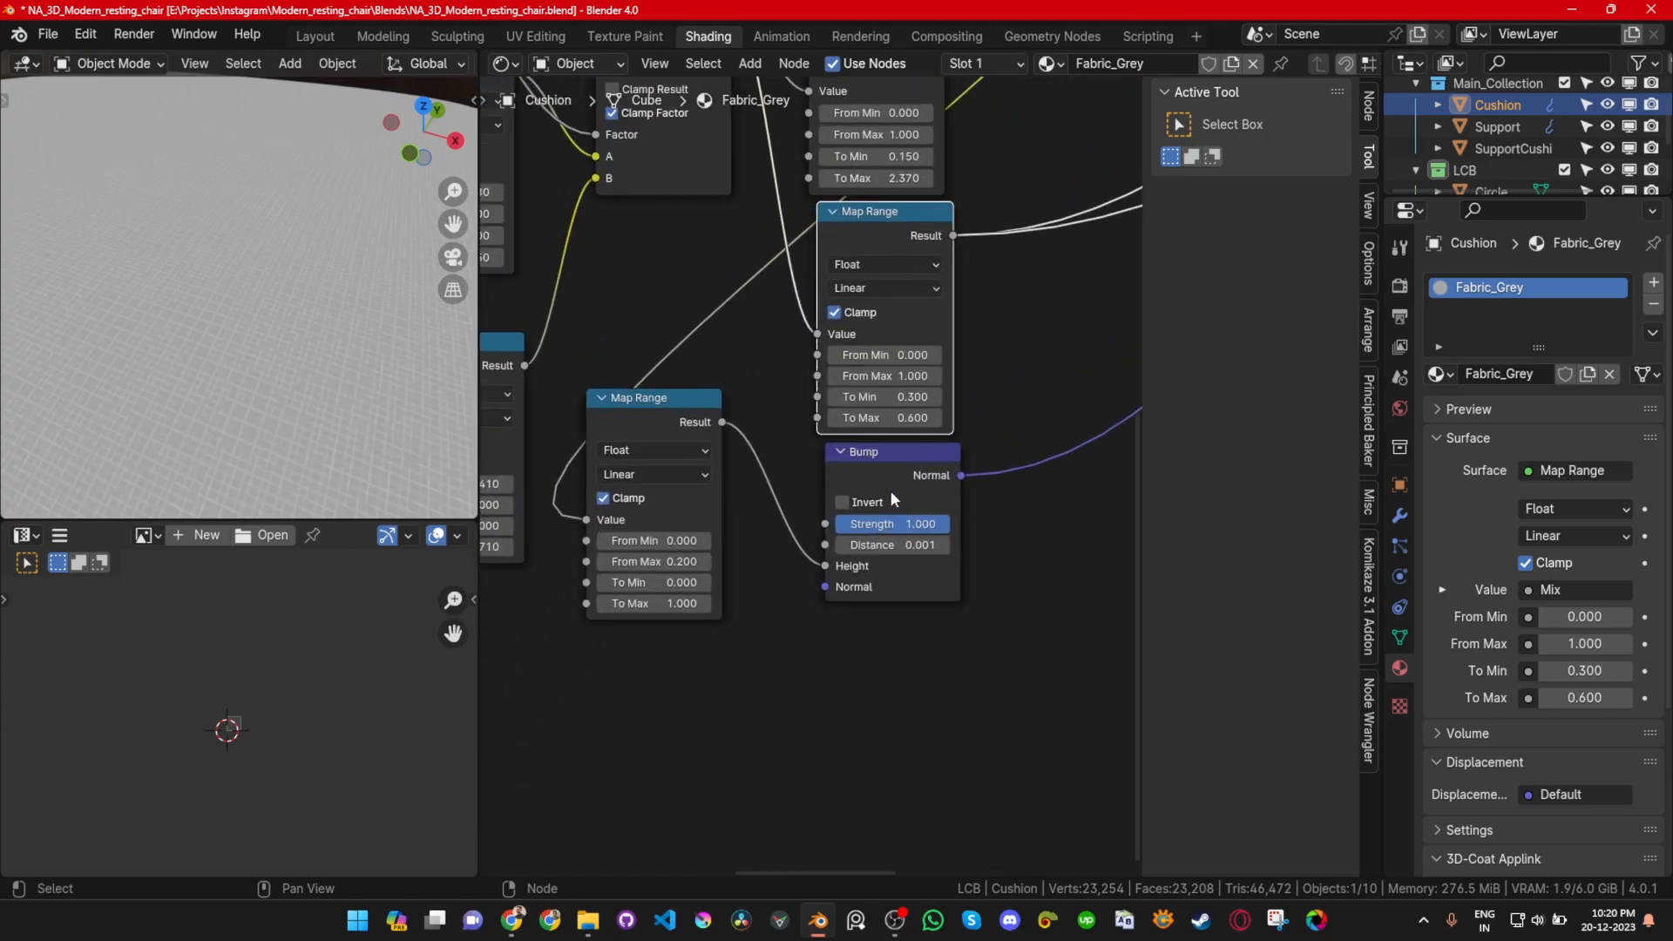
middle_click_drag(1009, 343, 879, 436)
scroll(838, 501, "up", 4)
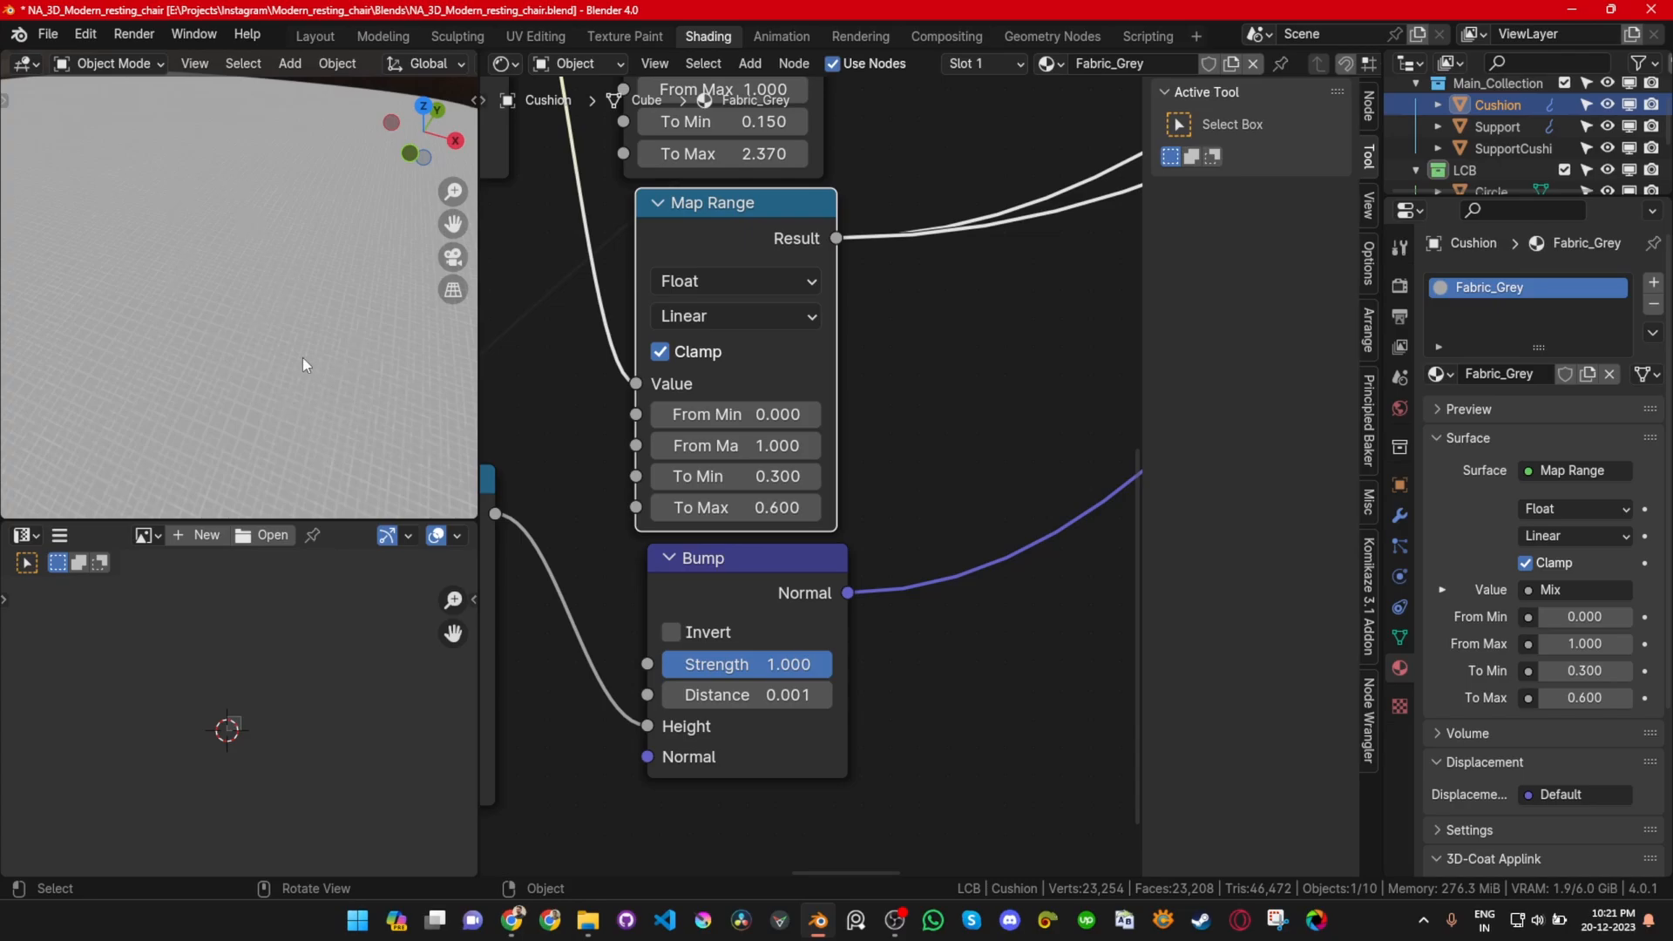
scroll(720, 486, "up", 3)
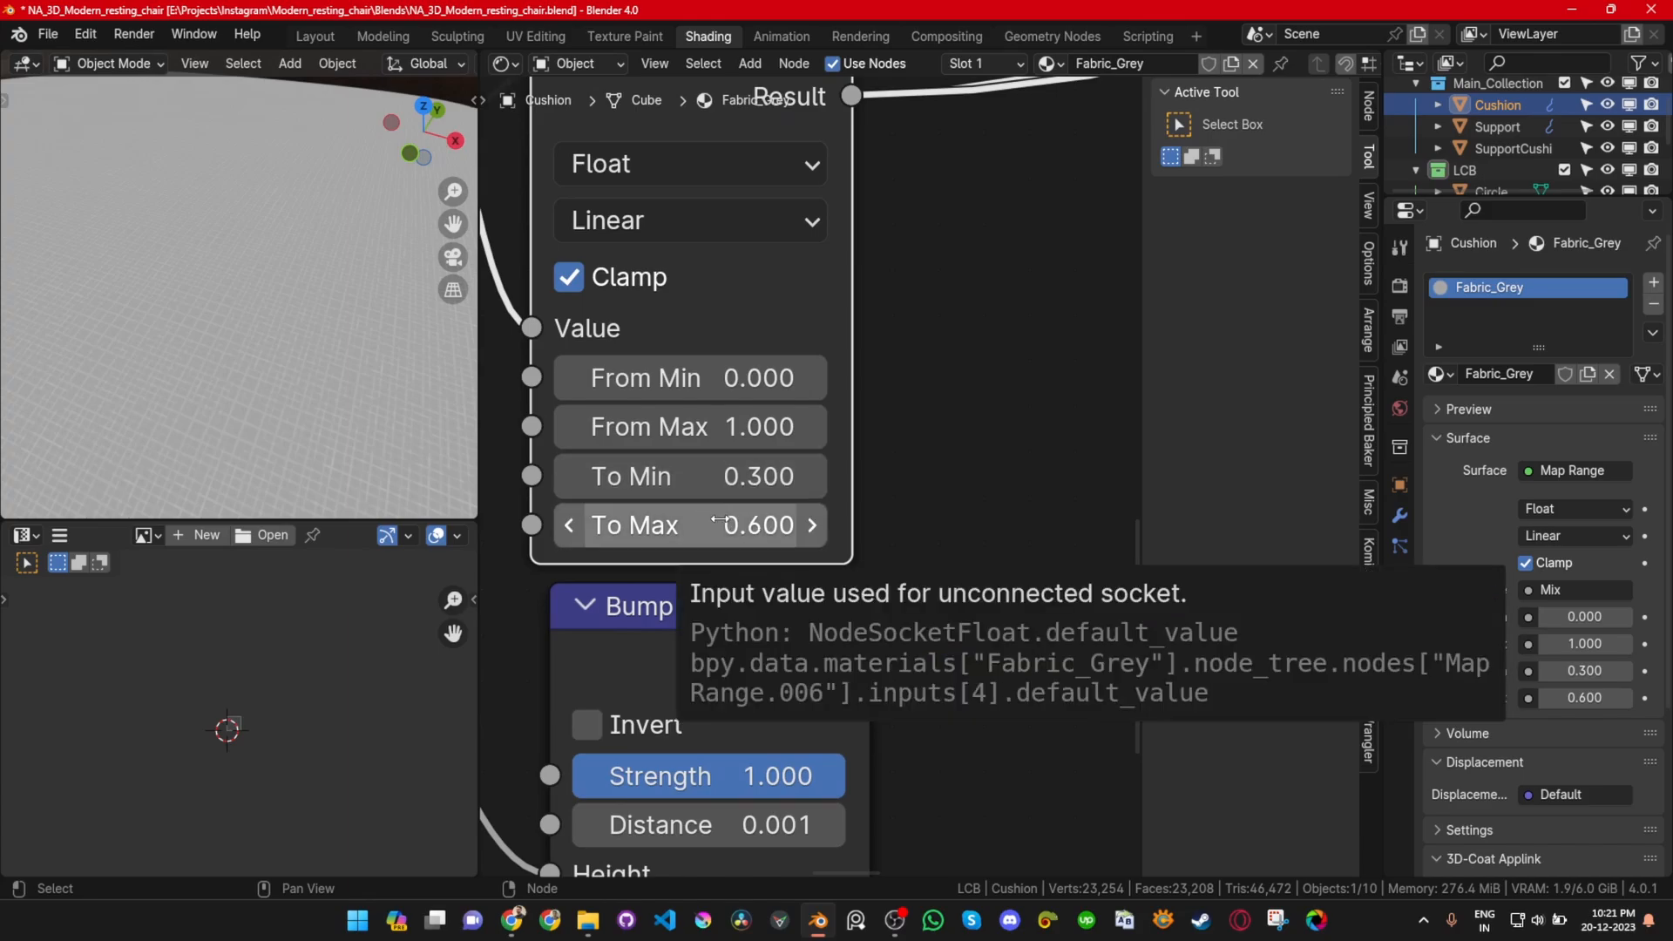
Step: Set the roughness Map Range's To Min to 0 and To Max to 1
left_click(743, 484)
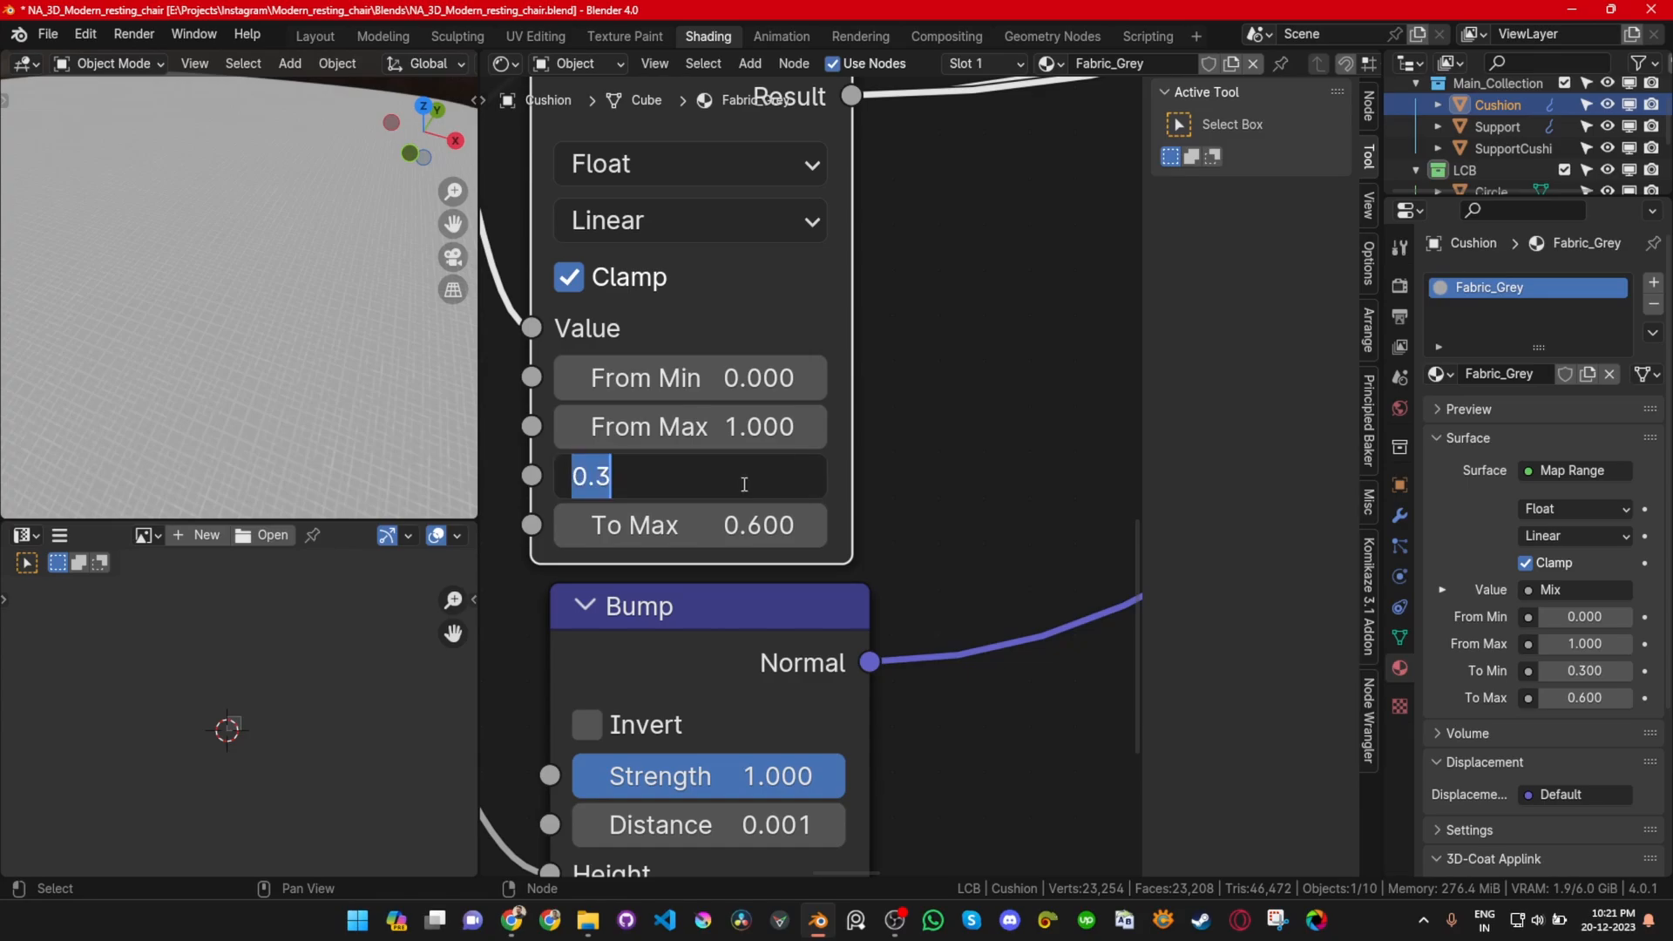
type("1")
key("Return")
left_click(736, 516)
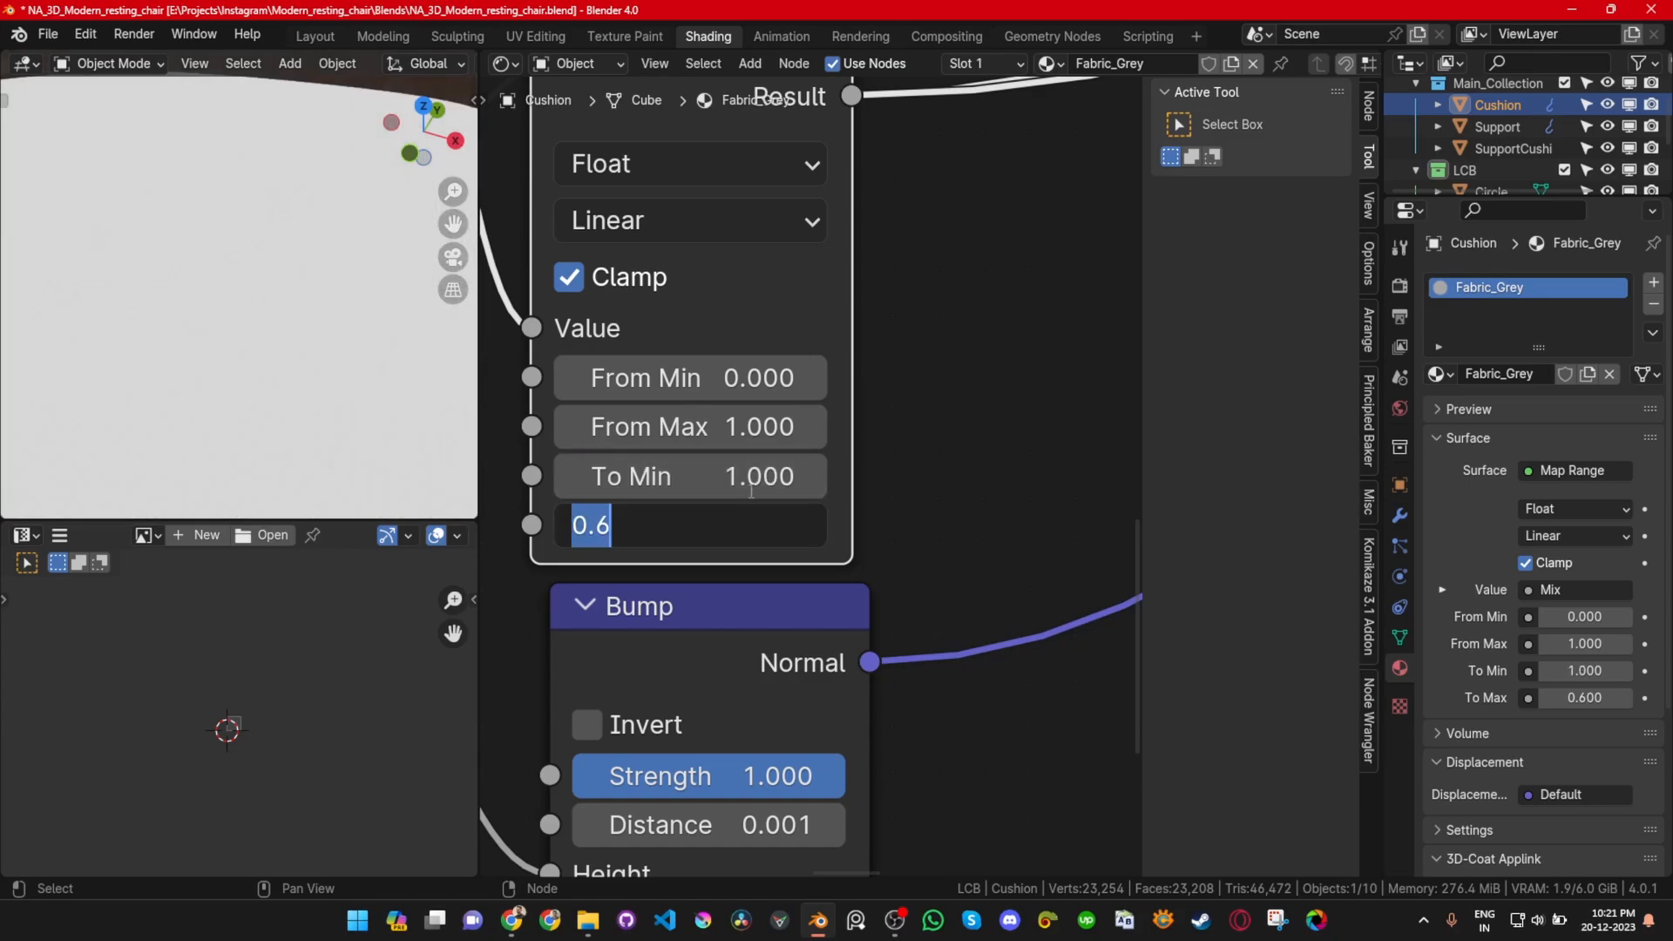
left_click(751, 488)
type("0")
key("Return")
left_click(753, 524)
type("1")
key("Return")
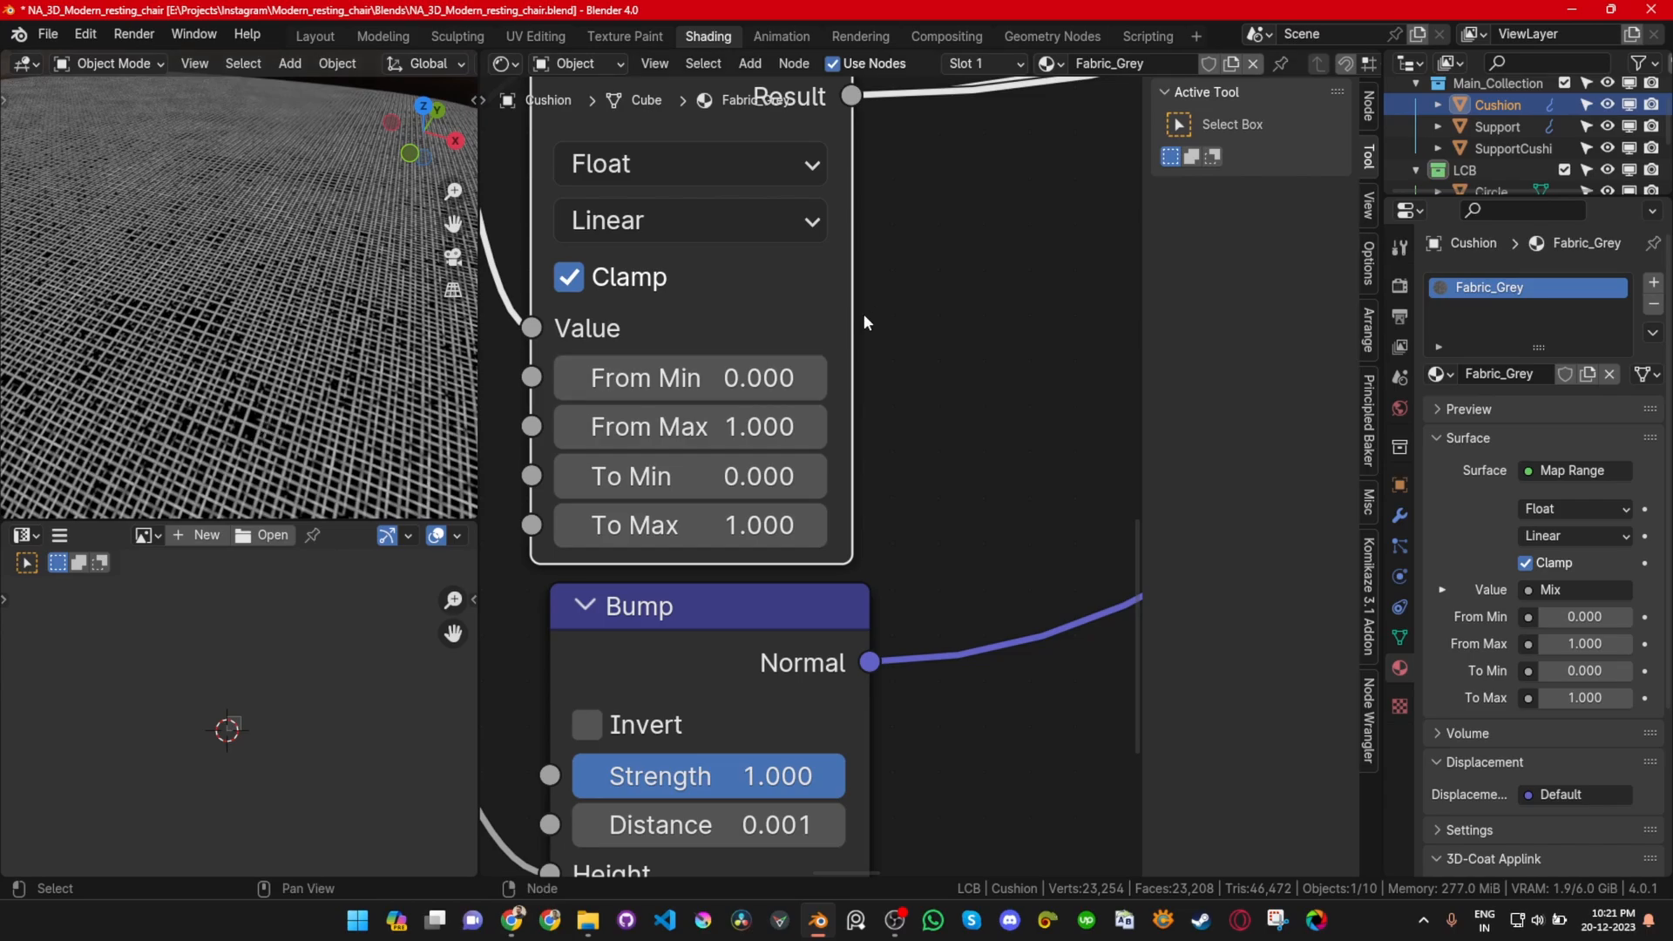
Step: Examine how the roughness map shapes reflections on the cushion from low angles, using the Principled BSDF output
scroll(871, 312, "down", 11)
middle_click_drag(1010, 276, 791, 401)
scroll(791, 401, "down", 3)
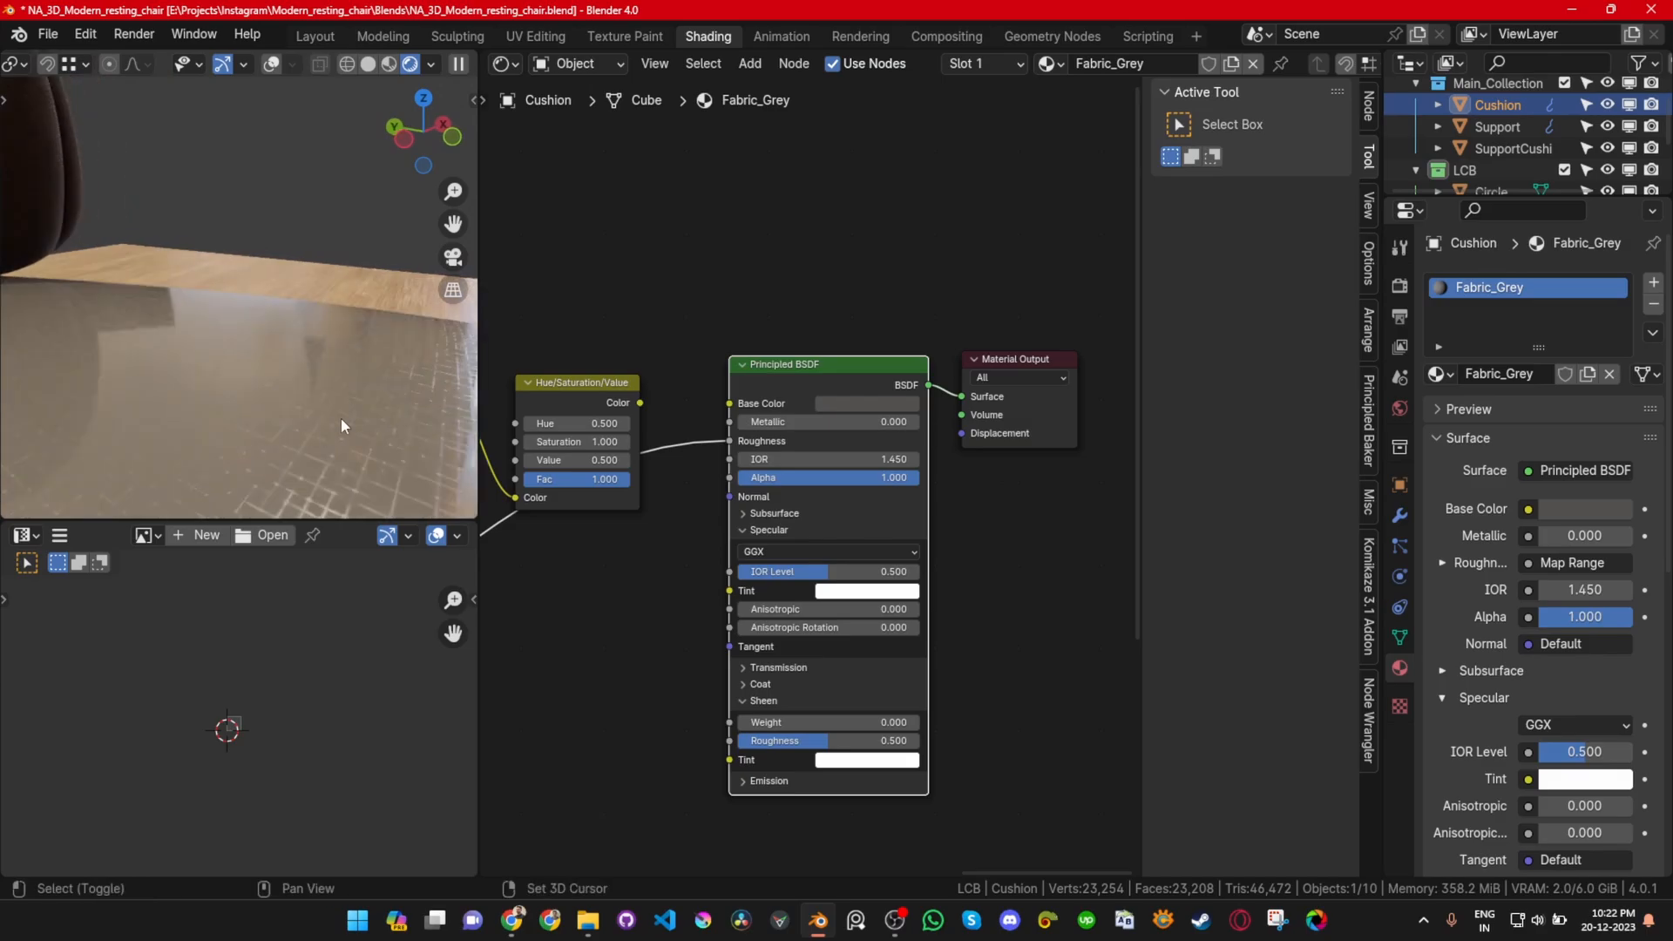
mouse_move(342, 425)
middle_mouse_down()
mouse_move(305, 406)
mouse_move(350, 426)
mouse_move(358, 413)
middle_mouse_up()
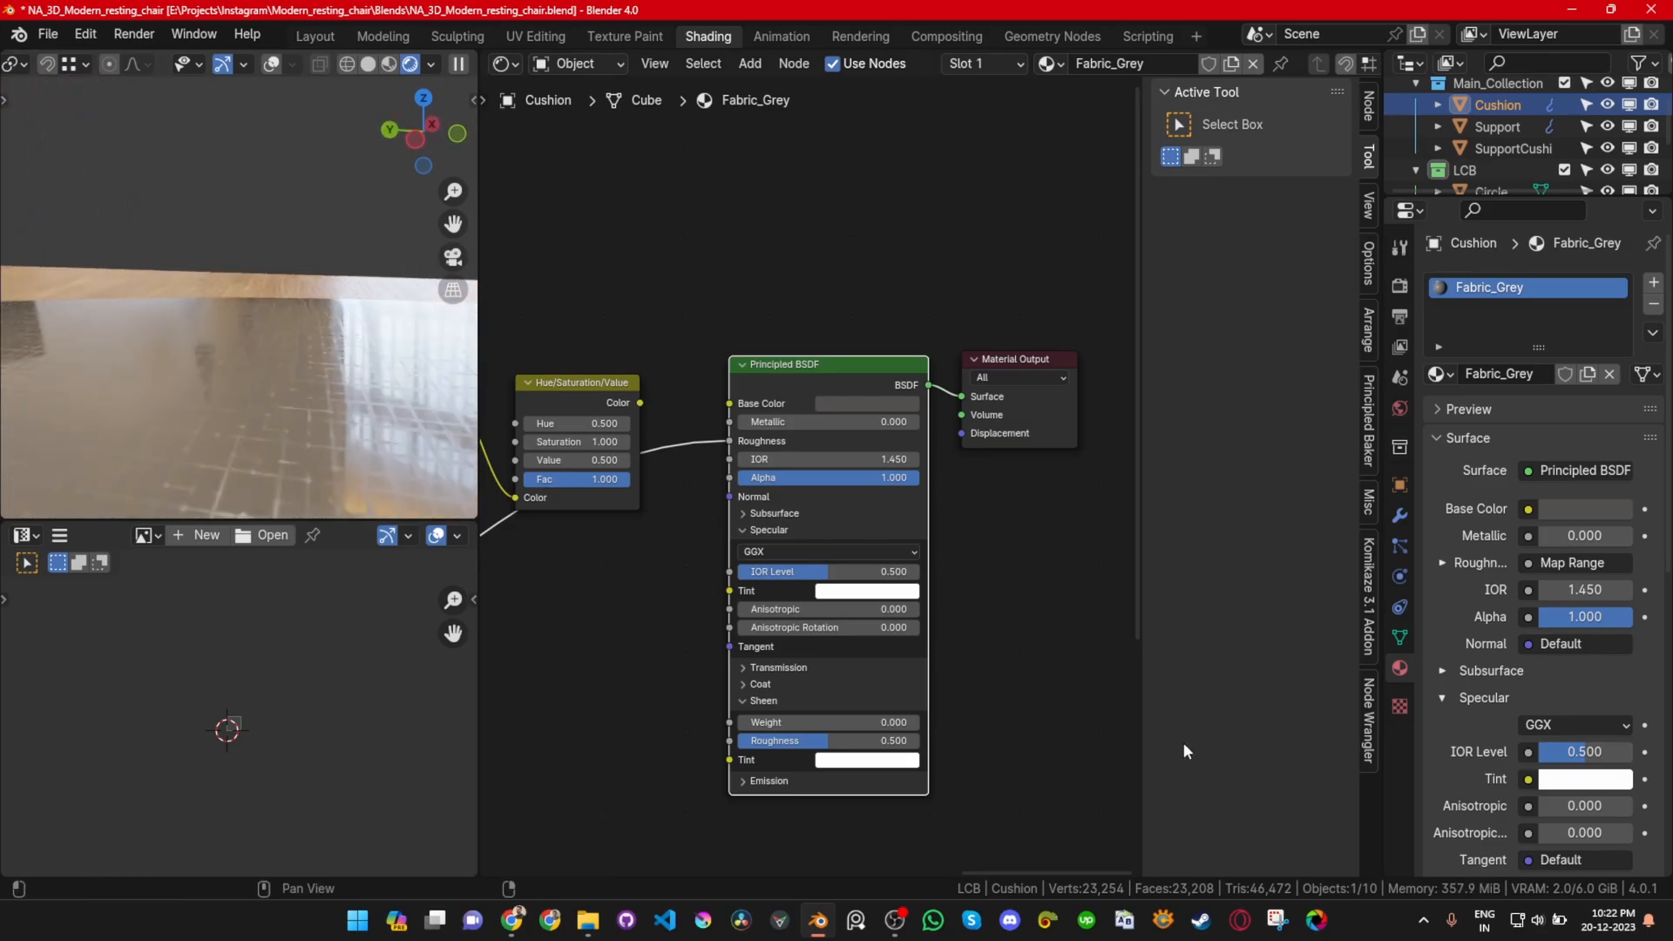
middle_click_drag(442, 463, 290, 458)
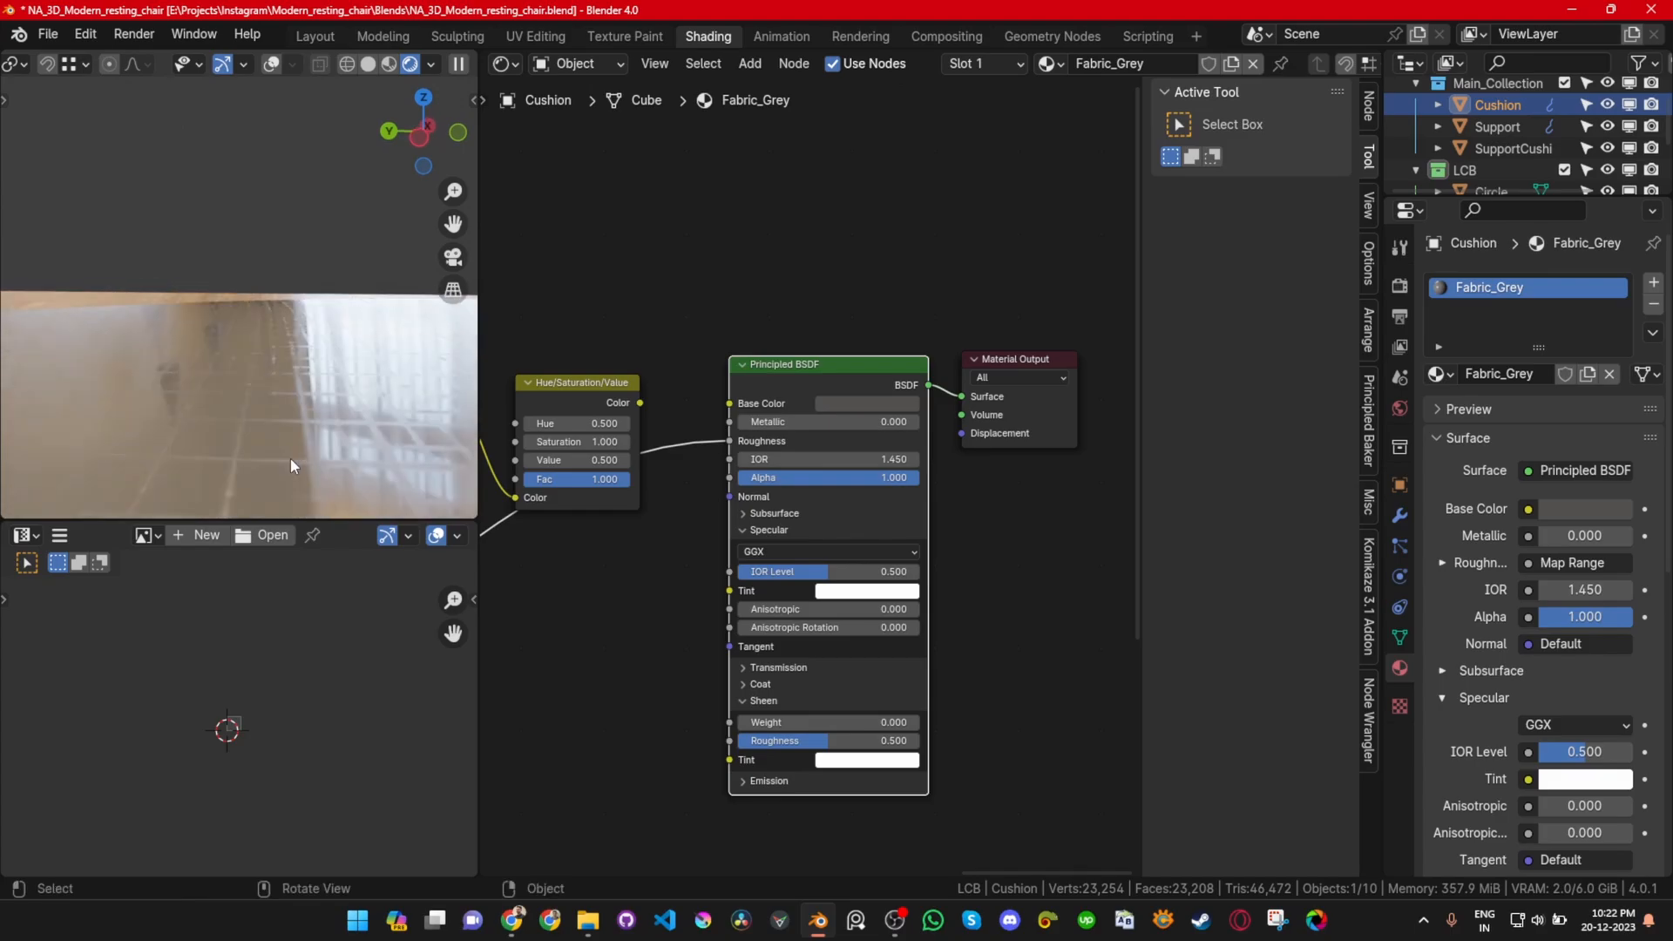
Step: Set the roughness Map Range's To Min to 0.3 and To Max to 0.6
mouse_move(307, 457)
middle_mouse_down()
mouse_move(301, 380)
mouse_move(255, 426)
mouse_move(263, 411)
mouse_move(300, 442)
middle_mouse_up()
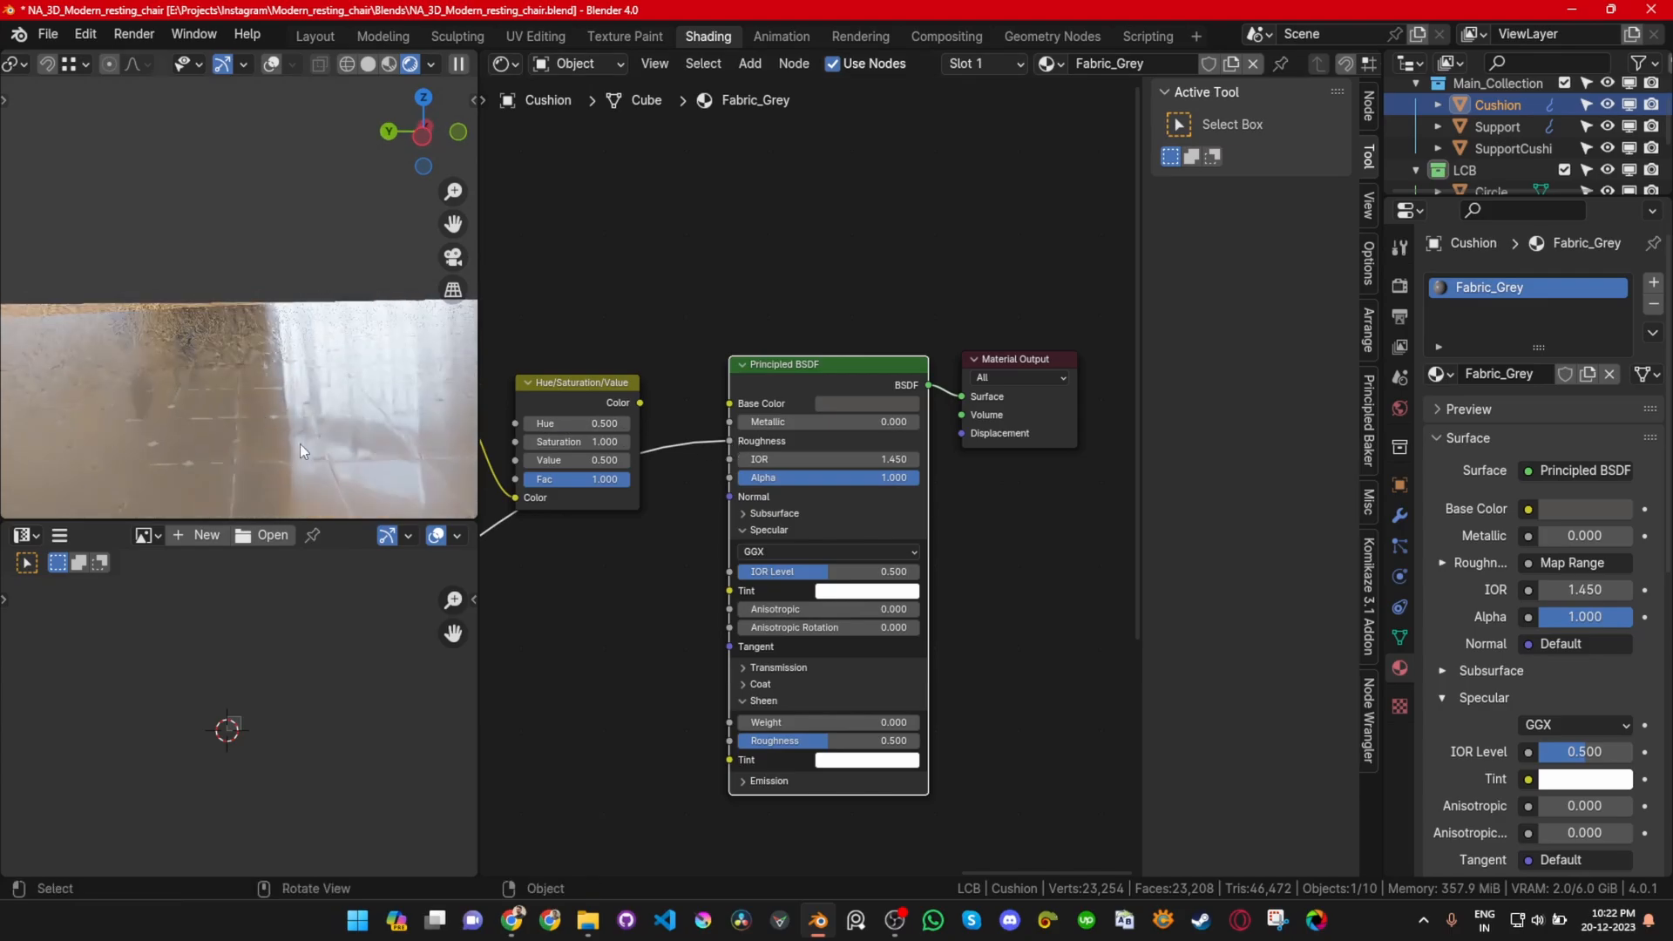
middle_click_drag(643, 607, 1082, 474)
middle_click_drag(988, 493, 1244, 412)
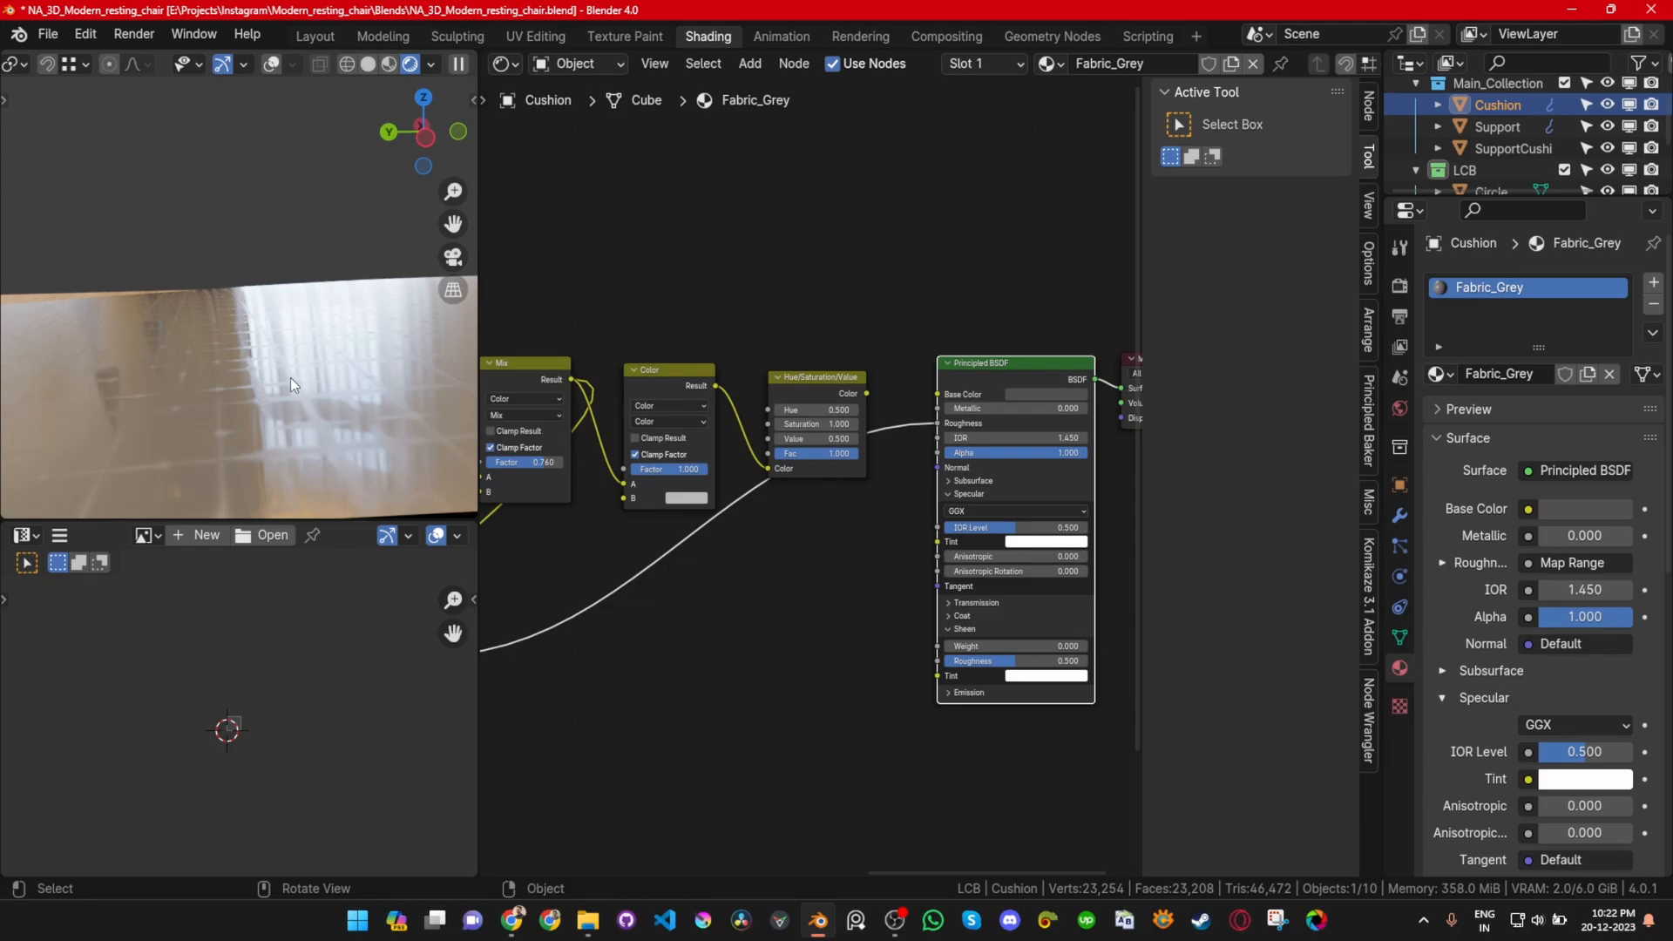
middle_click_drag(290, 378, 301, 394)
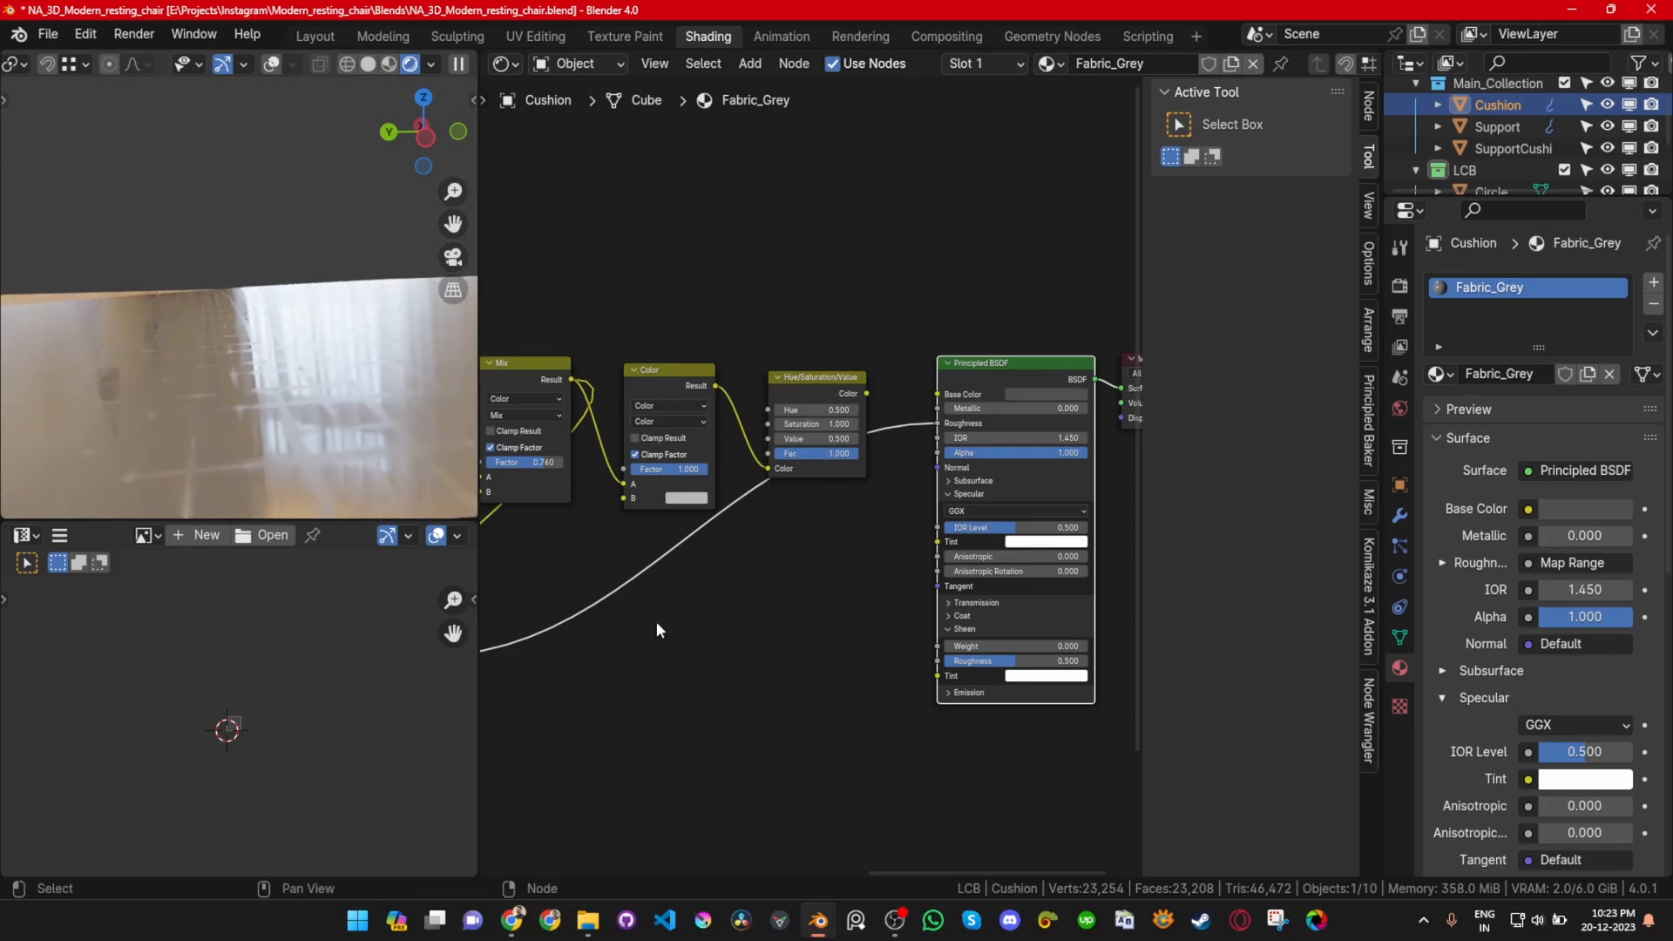
middle_click_drag(661, 627, 1101, 565)
double_click(844, 704)
type("0.3")
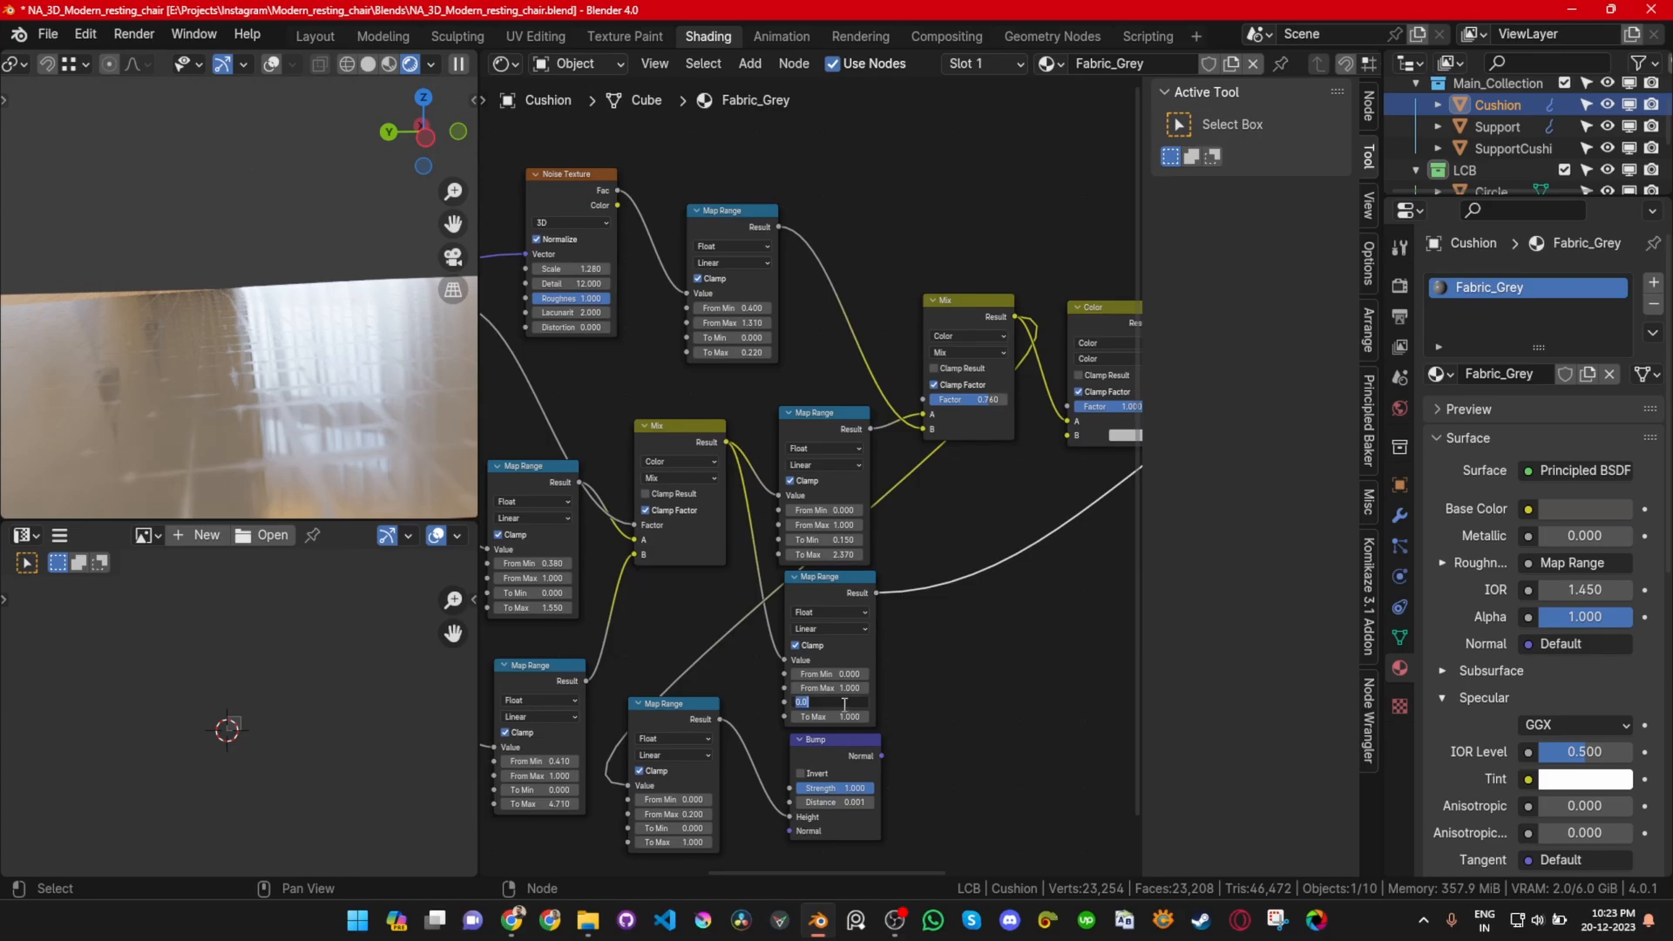
key("Return")
double_click(845, 713)
type("0.6")
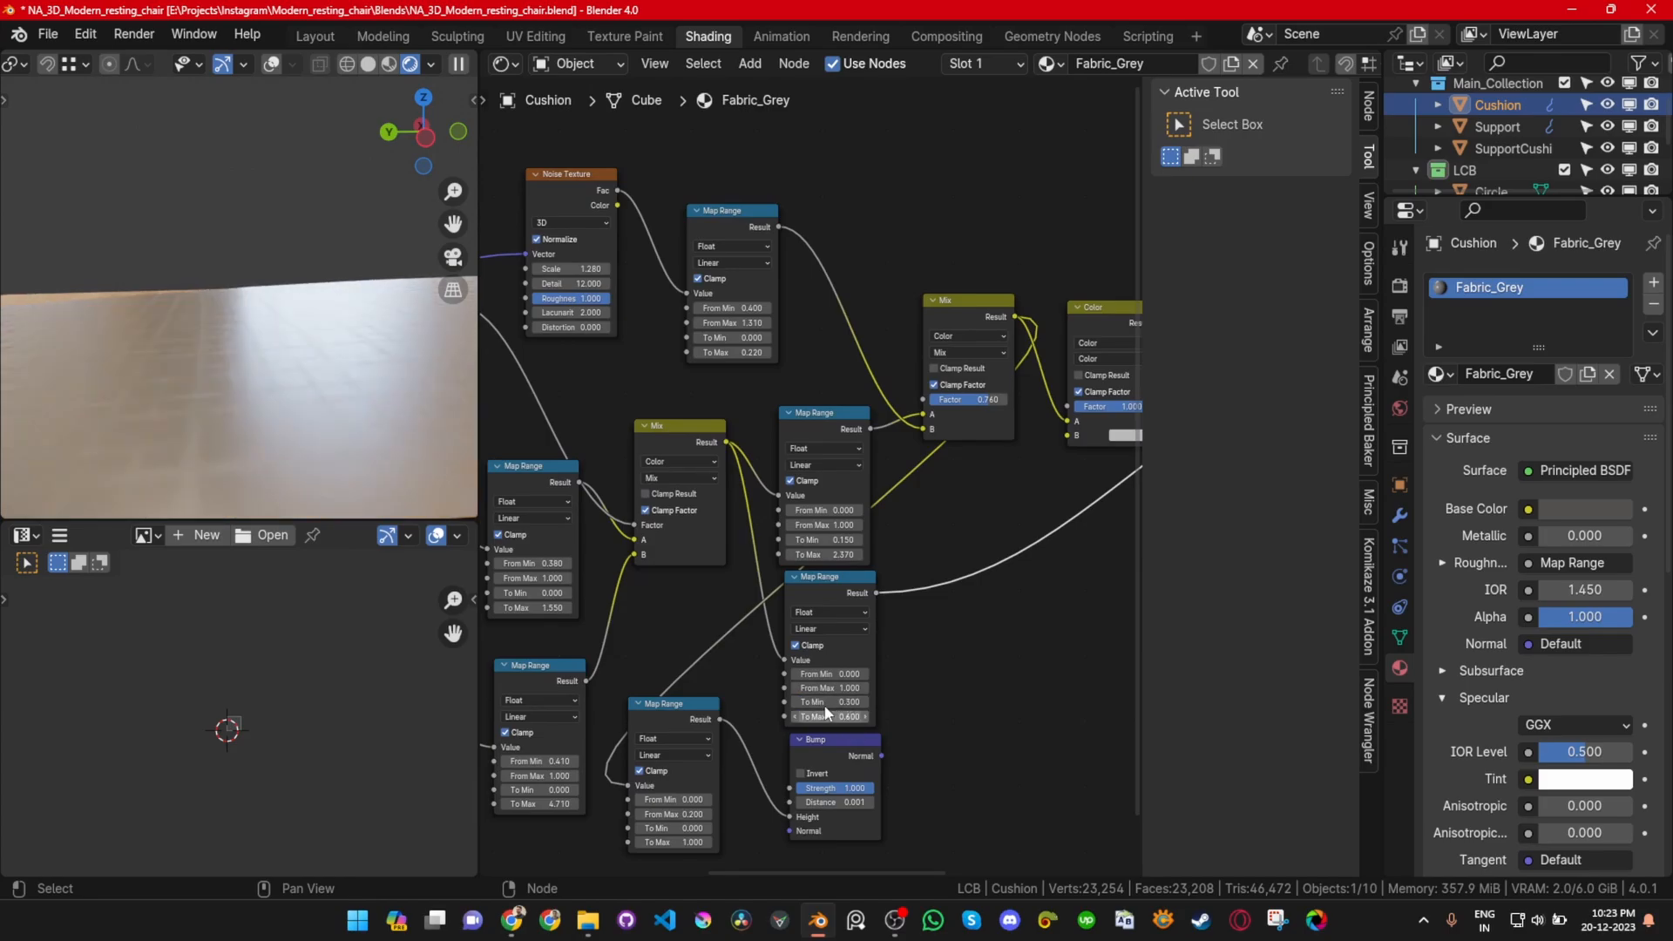
key("Return")
middle_click_drag(213, 394, 261, 404)
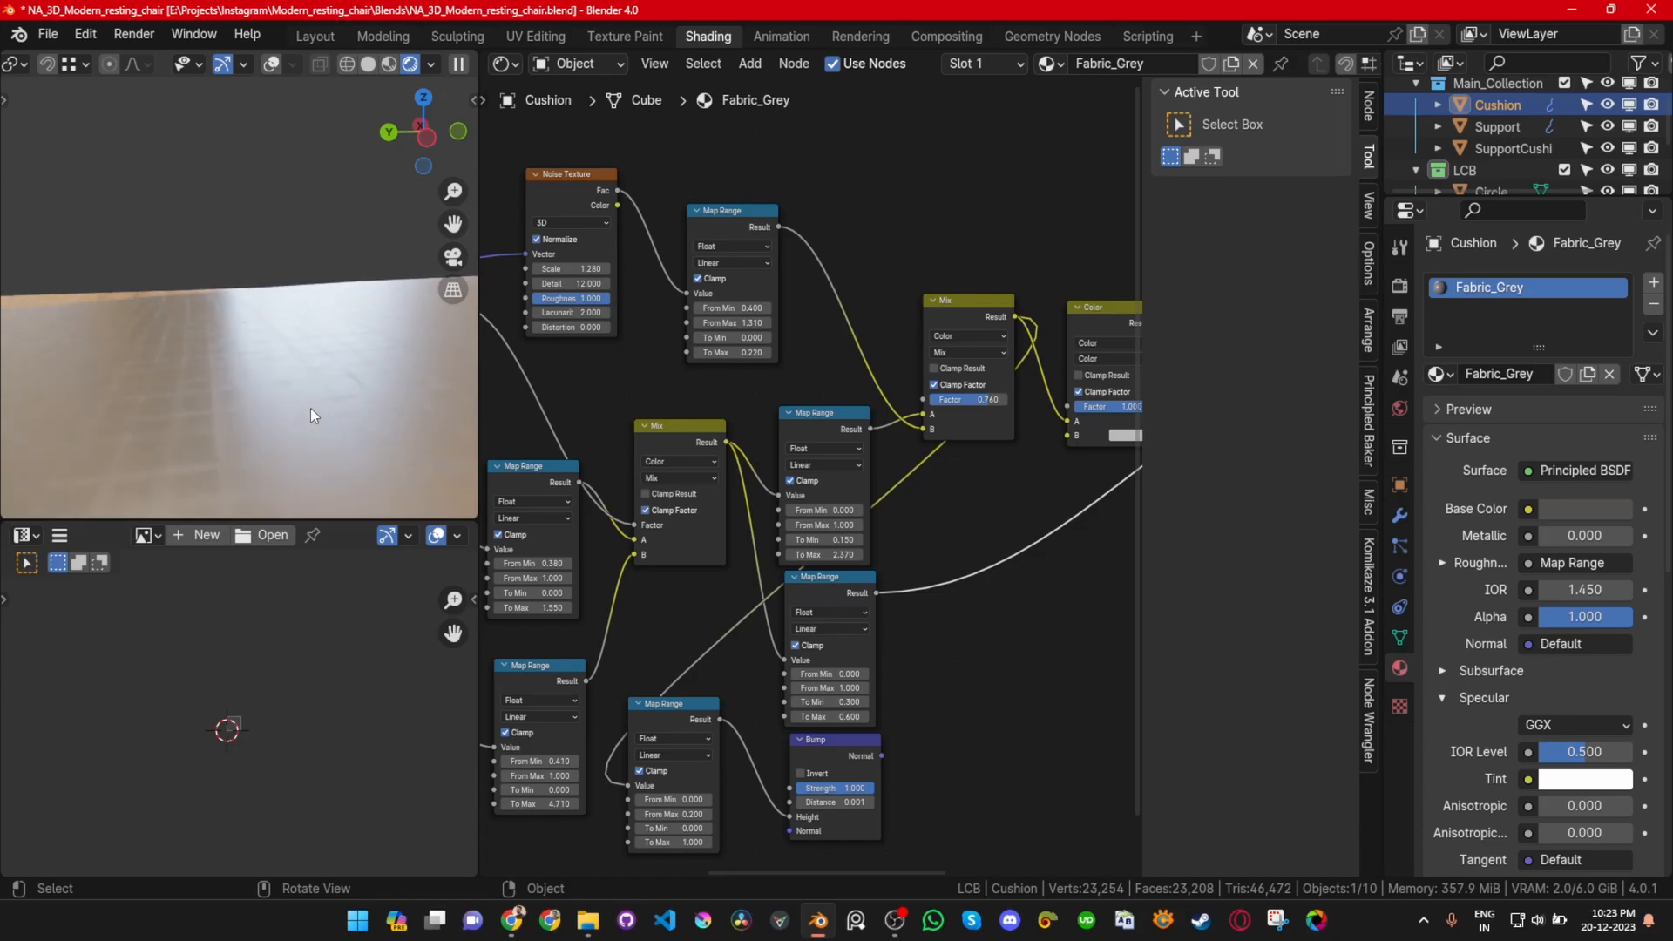
Step: Link the Hue/Saturation/Value Color to the Principled BSDF's Base Color and set the Specular IOR Level to 0
scroll(965, 513, "down", 4)
middle_click_drag(1037, 533, 657, 588)
scroll(719, 551, "up", 5)
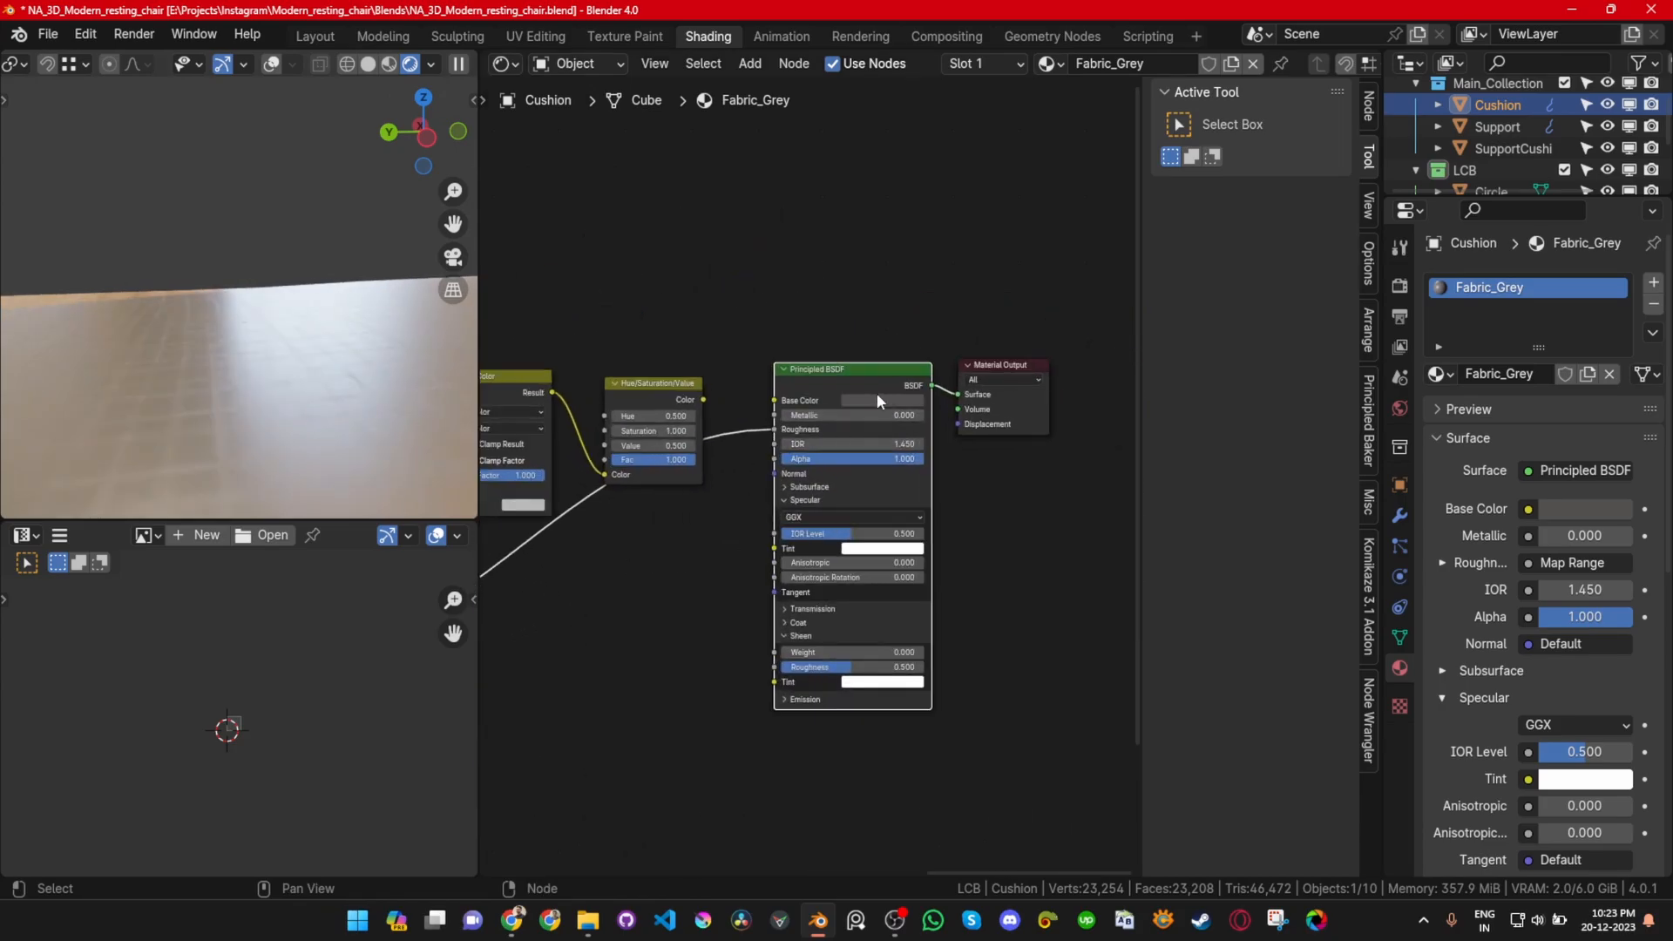
left_click_drag(703, 400, 774, 400)
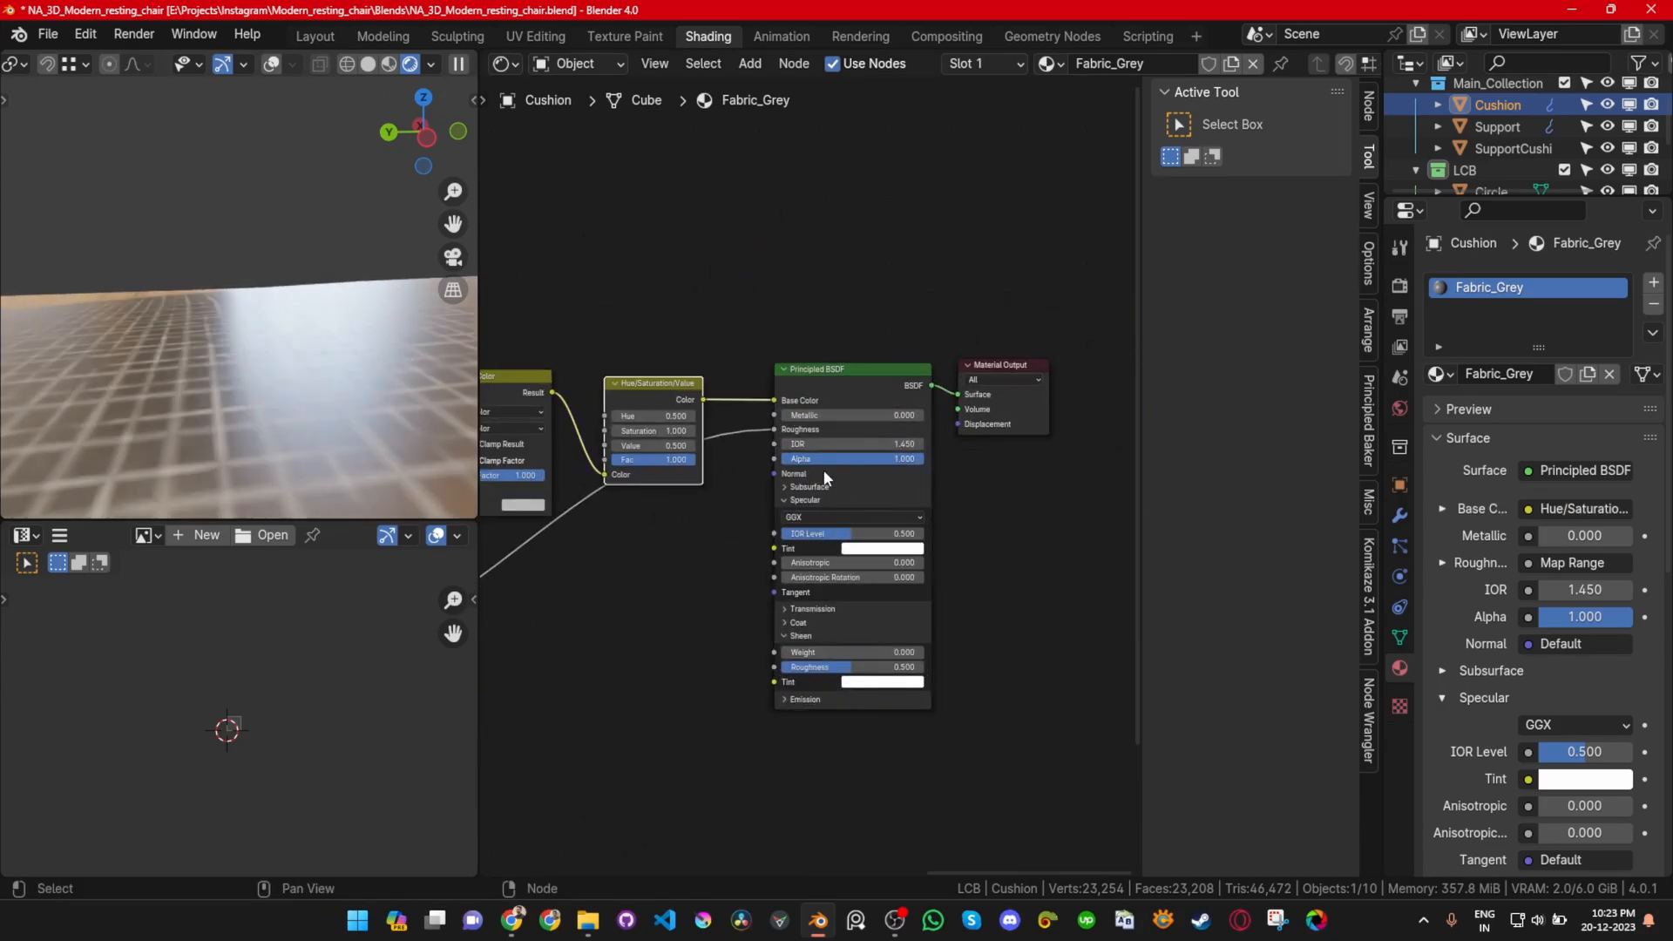
left_click_drag(834, 534, 788, 533)
left_click(813, 500)
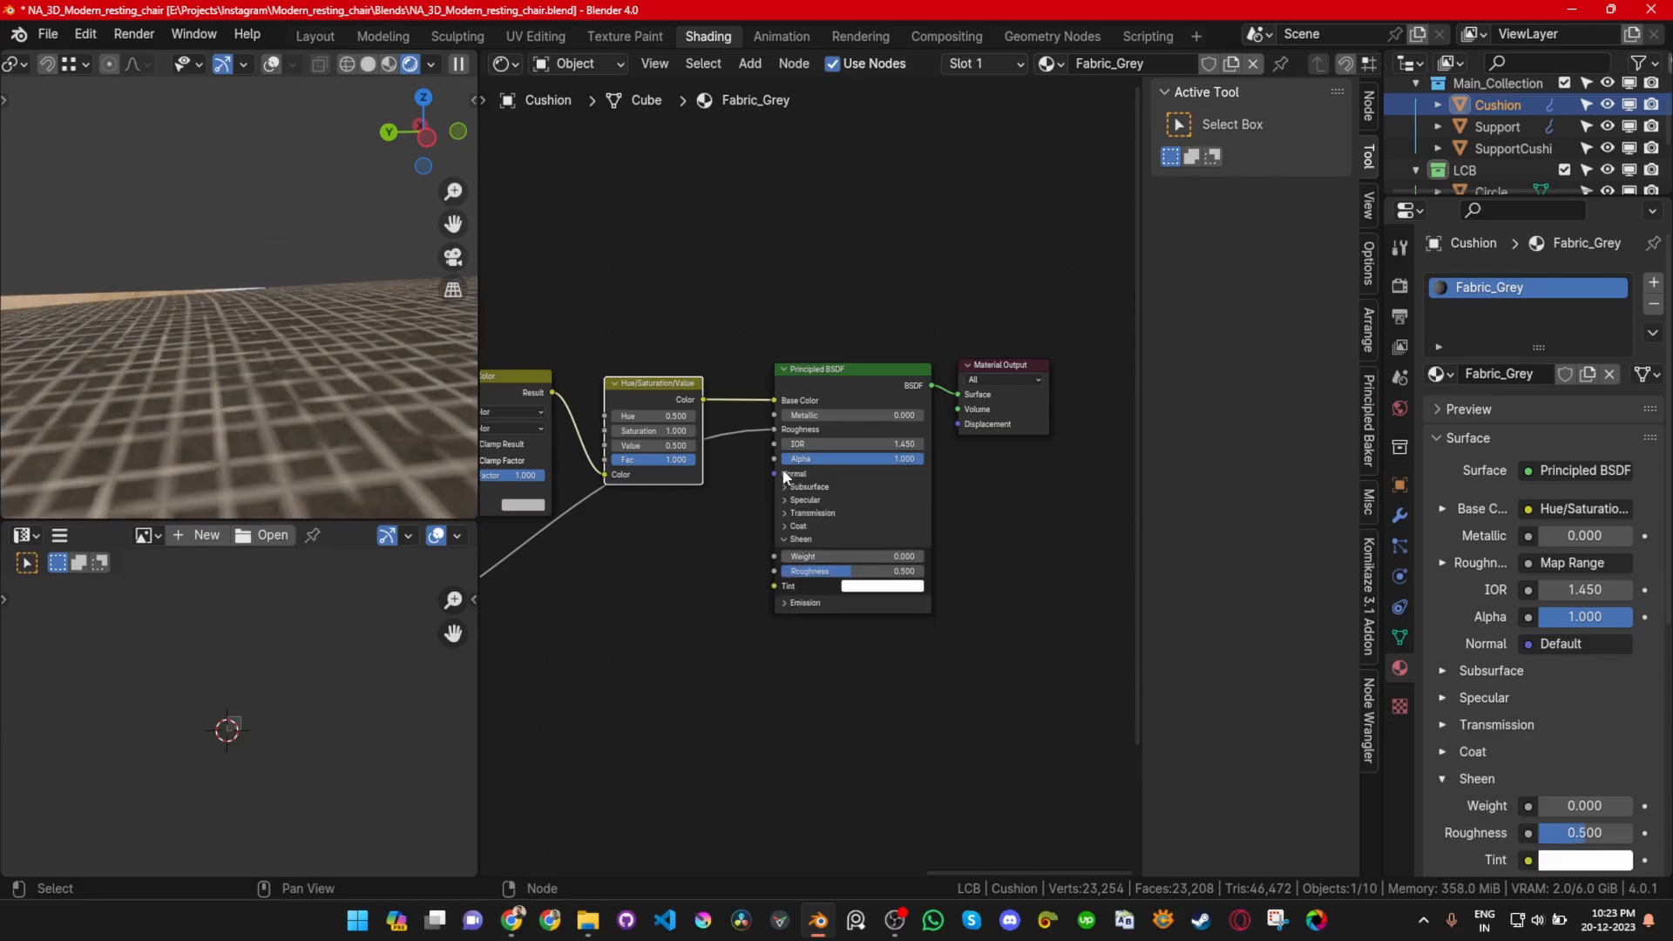
Step: Link the Bump node's Normal output to the Principled BSDF's Normal input
scroll(603, 629, "down", 3)
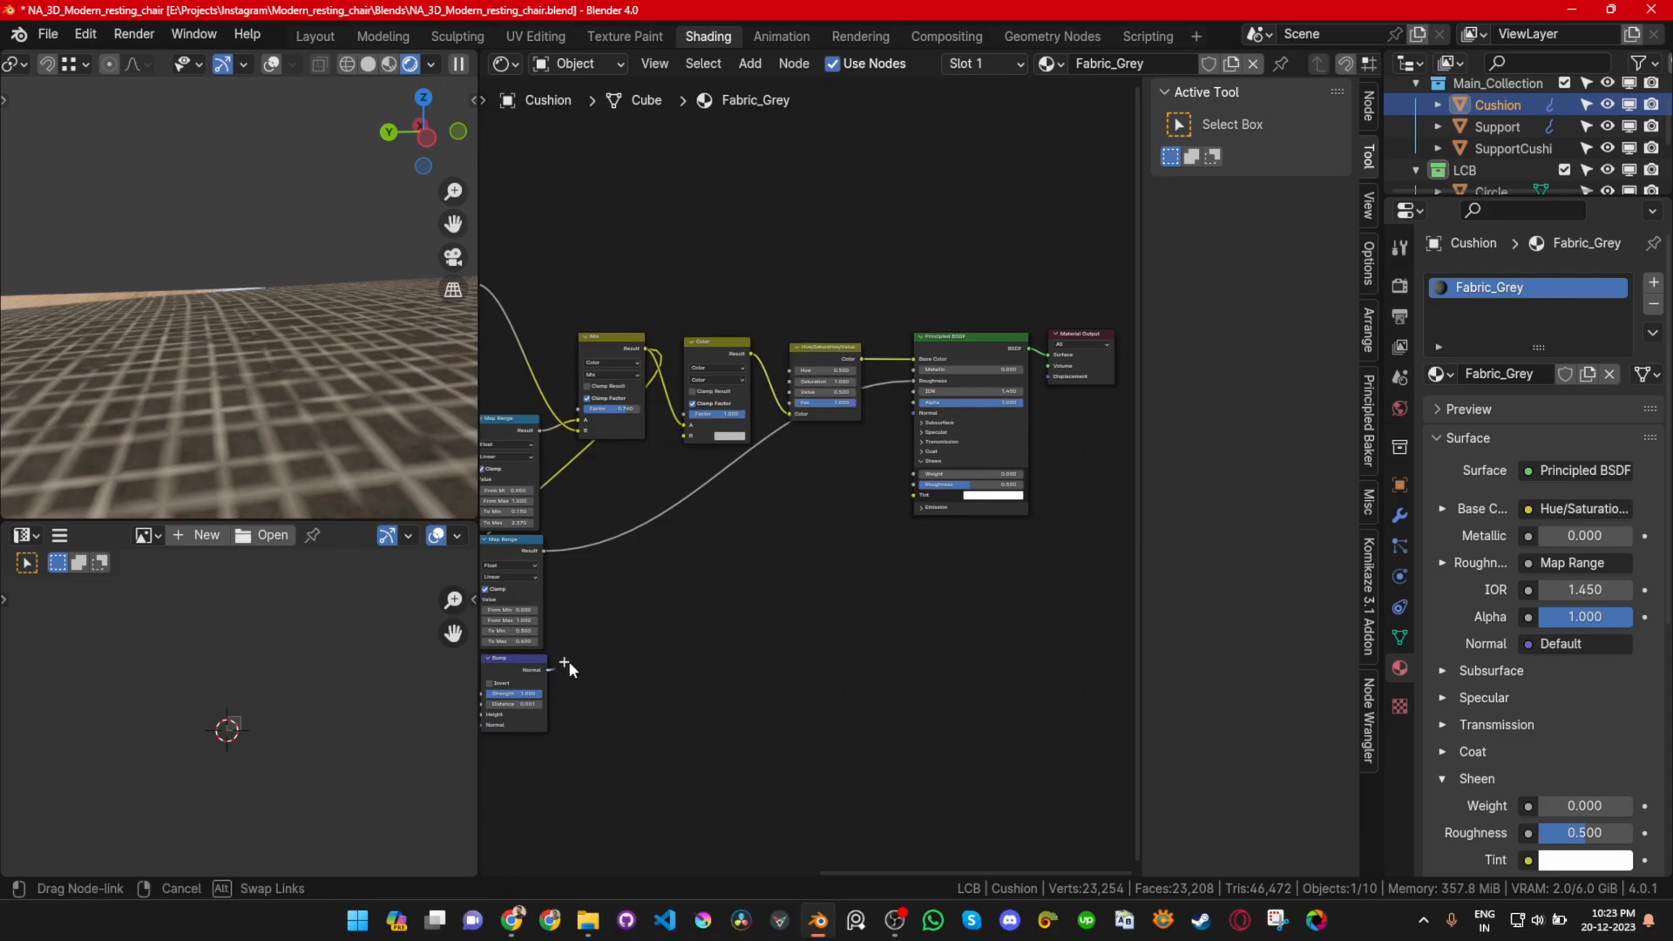
left_click_drag(568, 660, 911, 413)
scroll(911, 413, "up", 2)
scroll(917, 451, "up", 3)
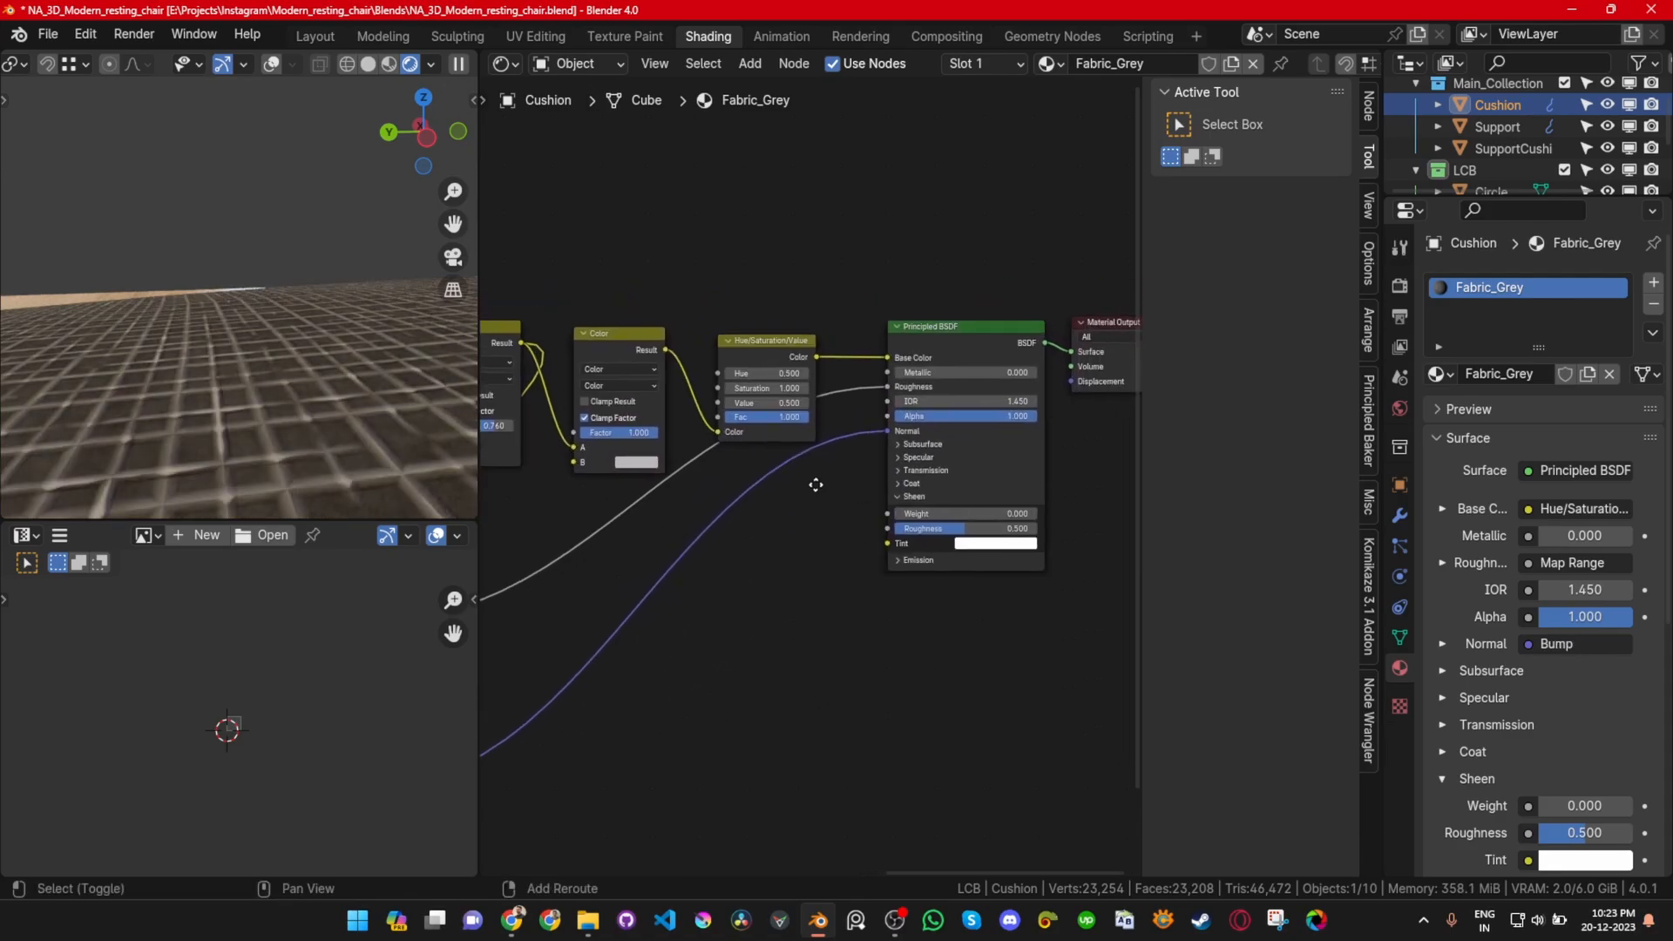
Step: Move the Map Range link from the main Roughness to the Sheen Roughness and set the main Roughness to 0
left_click_drag(869, 415, 856, 615)
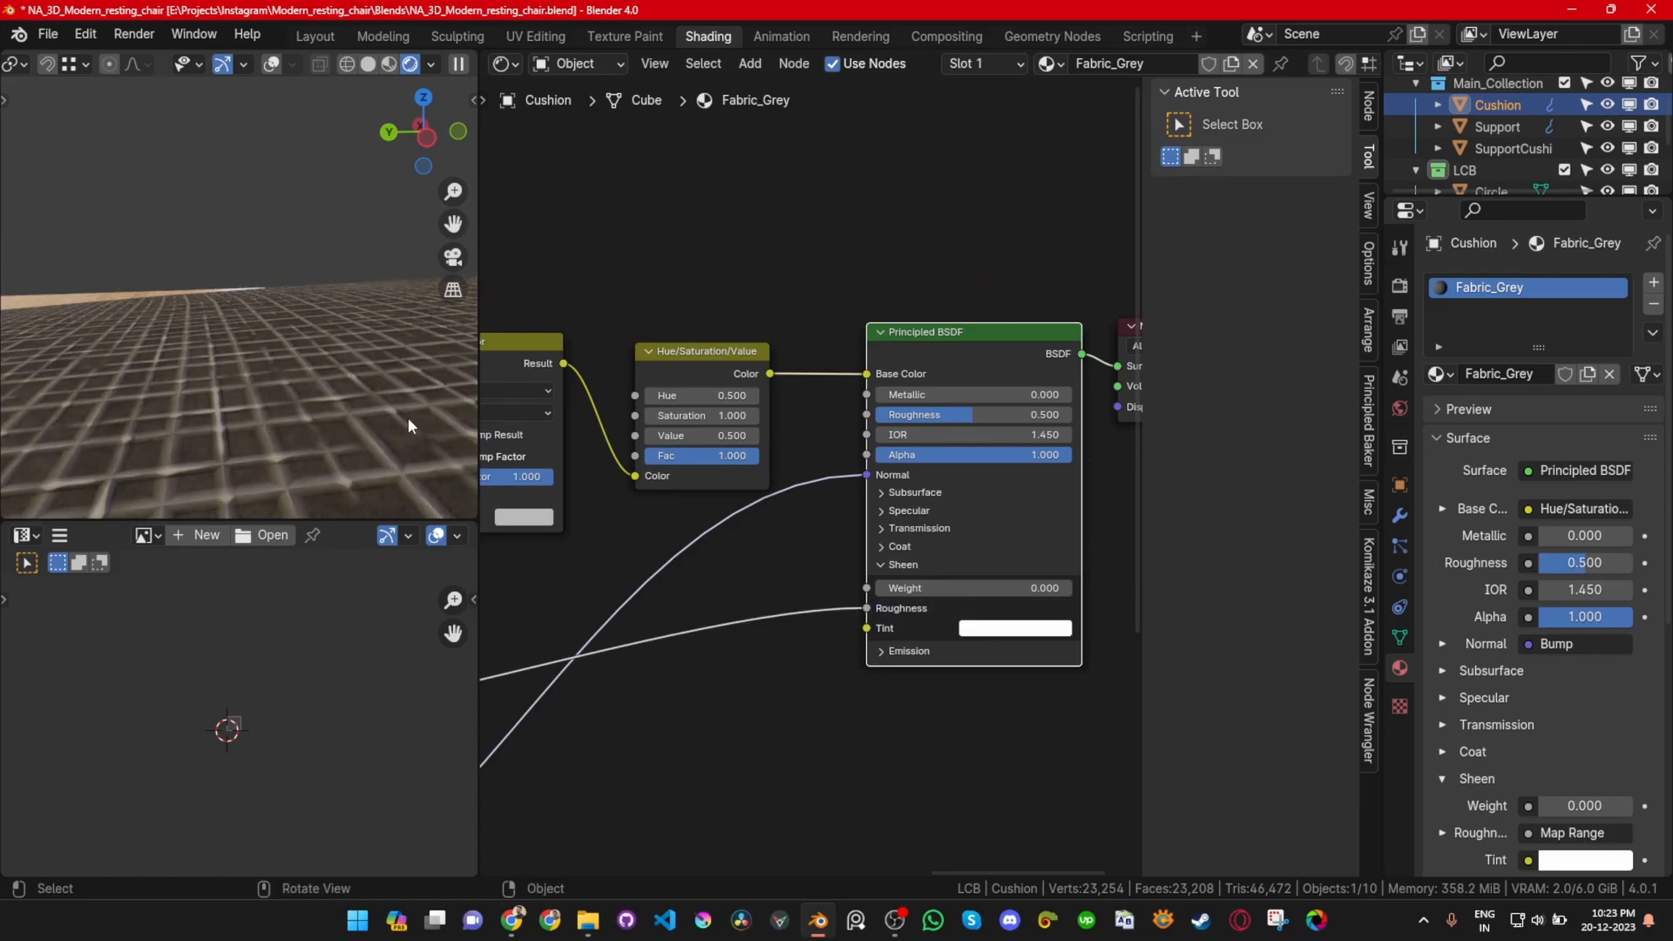
scroll(808, 473, "down", 1)
left_click_drag(958, 426, 861, 426)
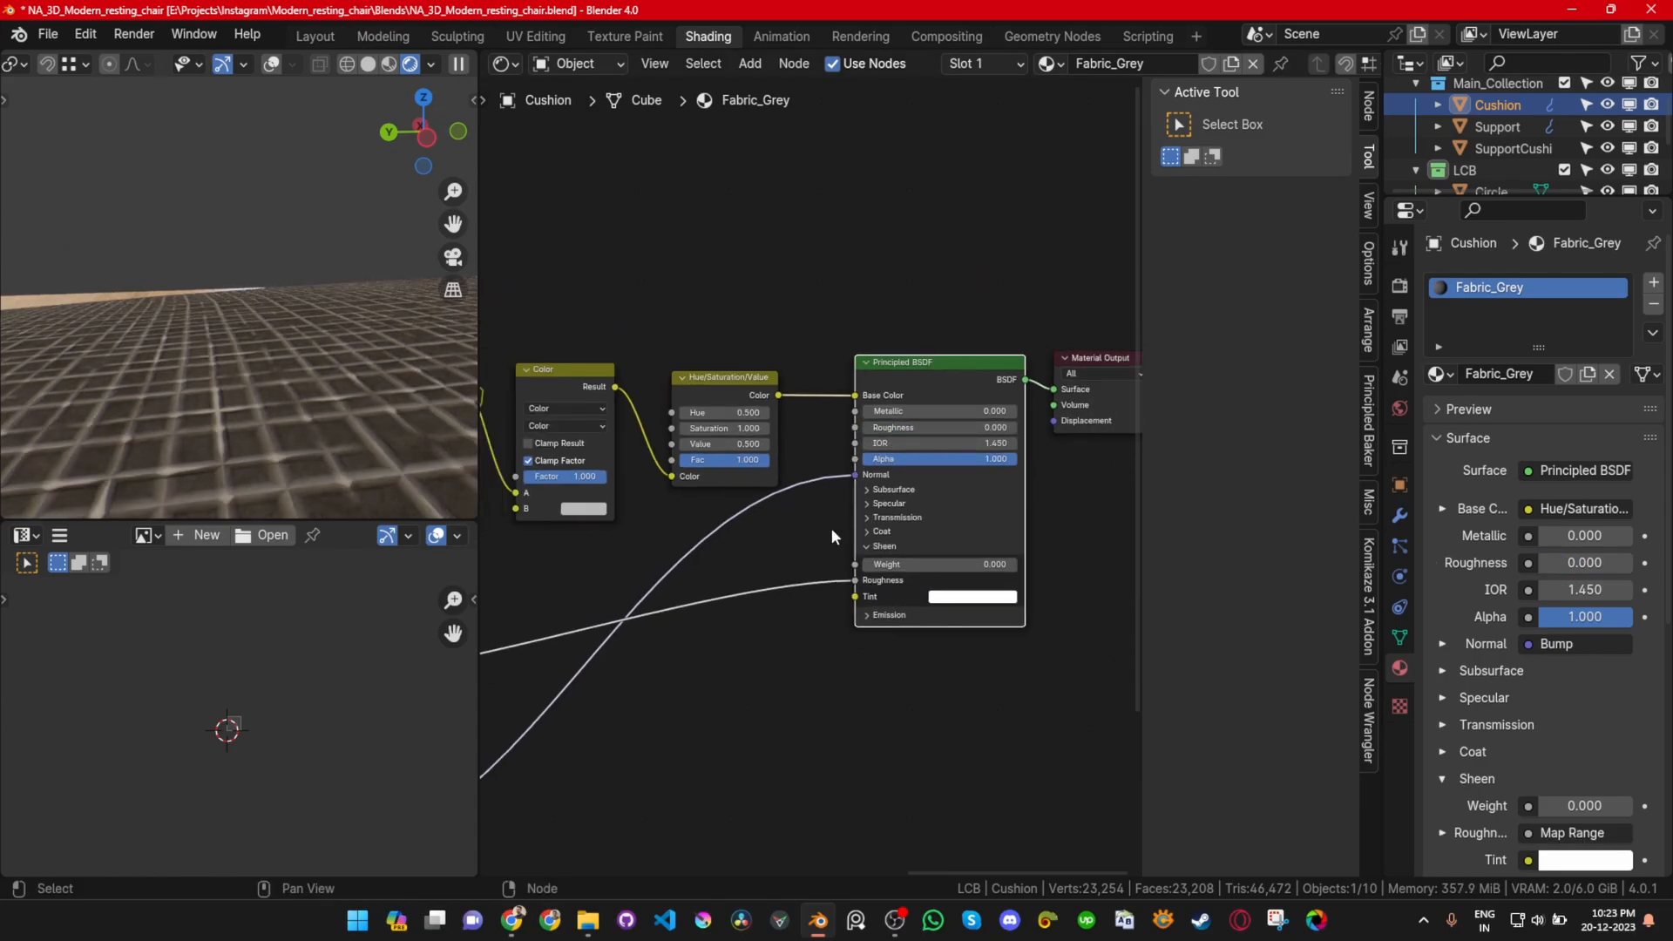
mouse_move(988, 427)
left_mouse_down()
mouse_move(1143, 427)
mouse_move(985, 427)
left_mouse_up()
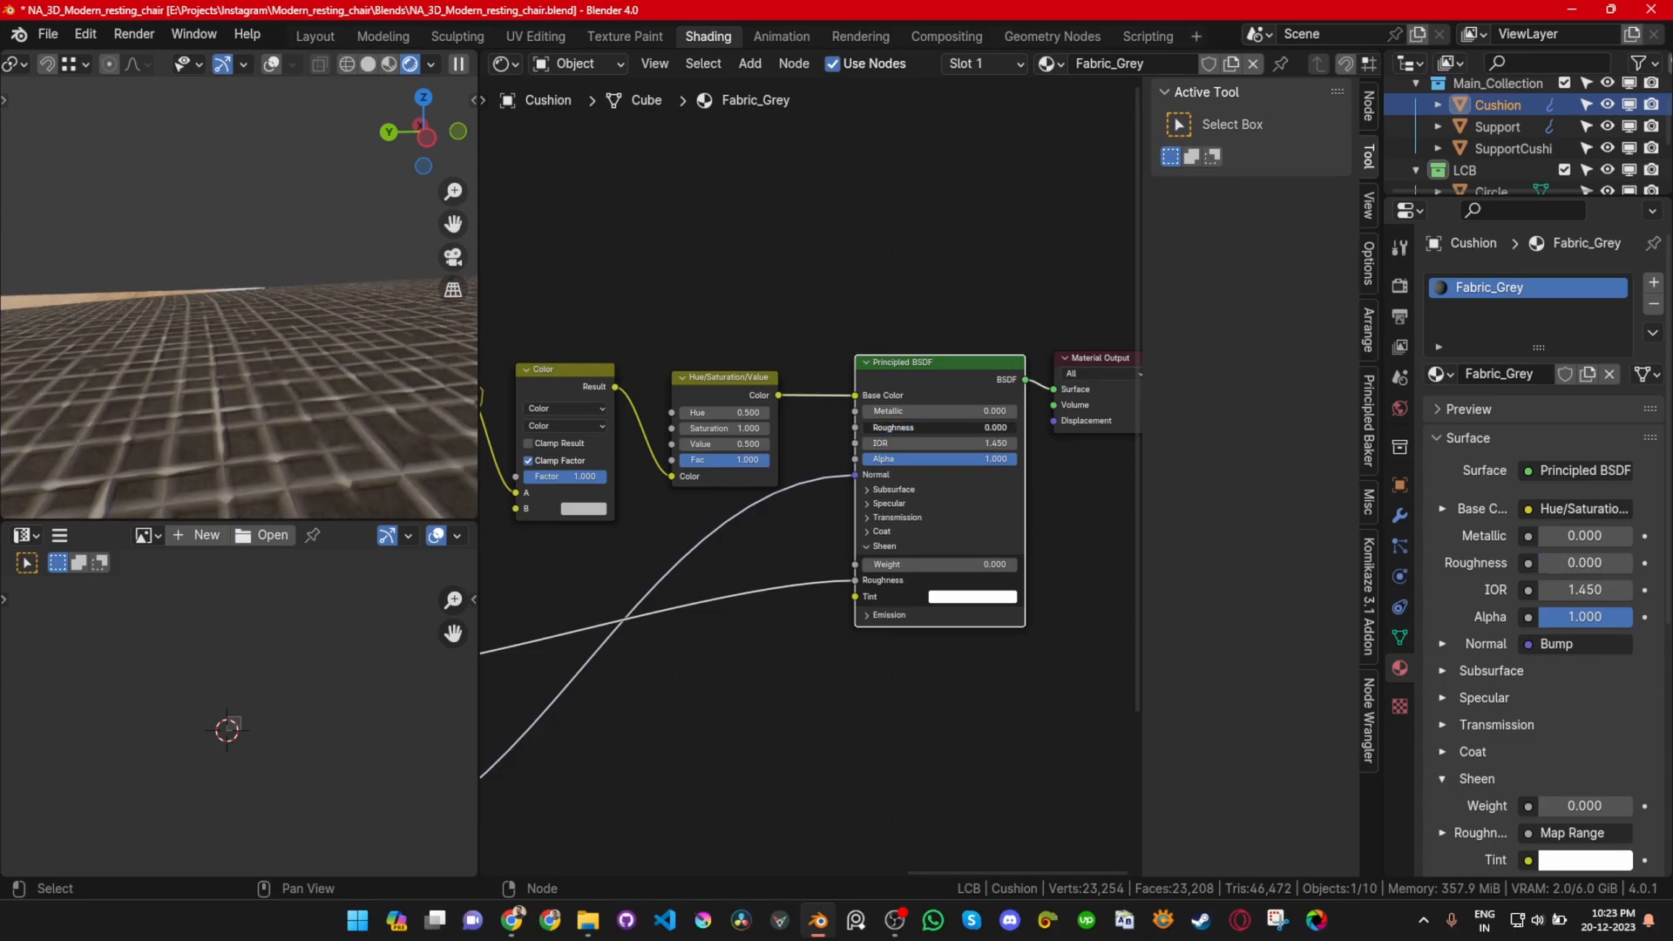
mouse_move(864, 427)
left_mouse_down()
mouse_move(1018, 427)
mouse_move(863, 427)
left_mouse_up()
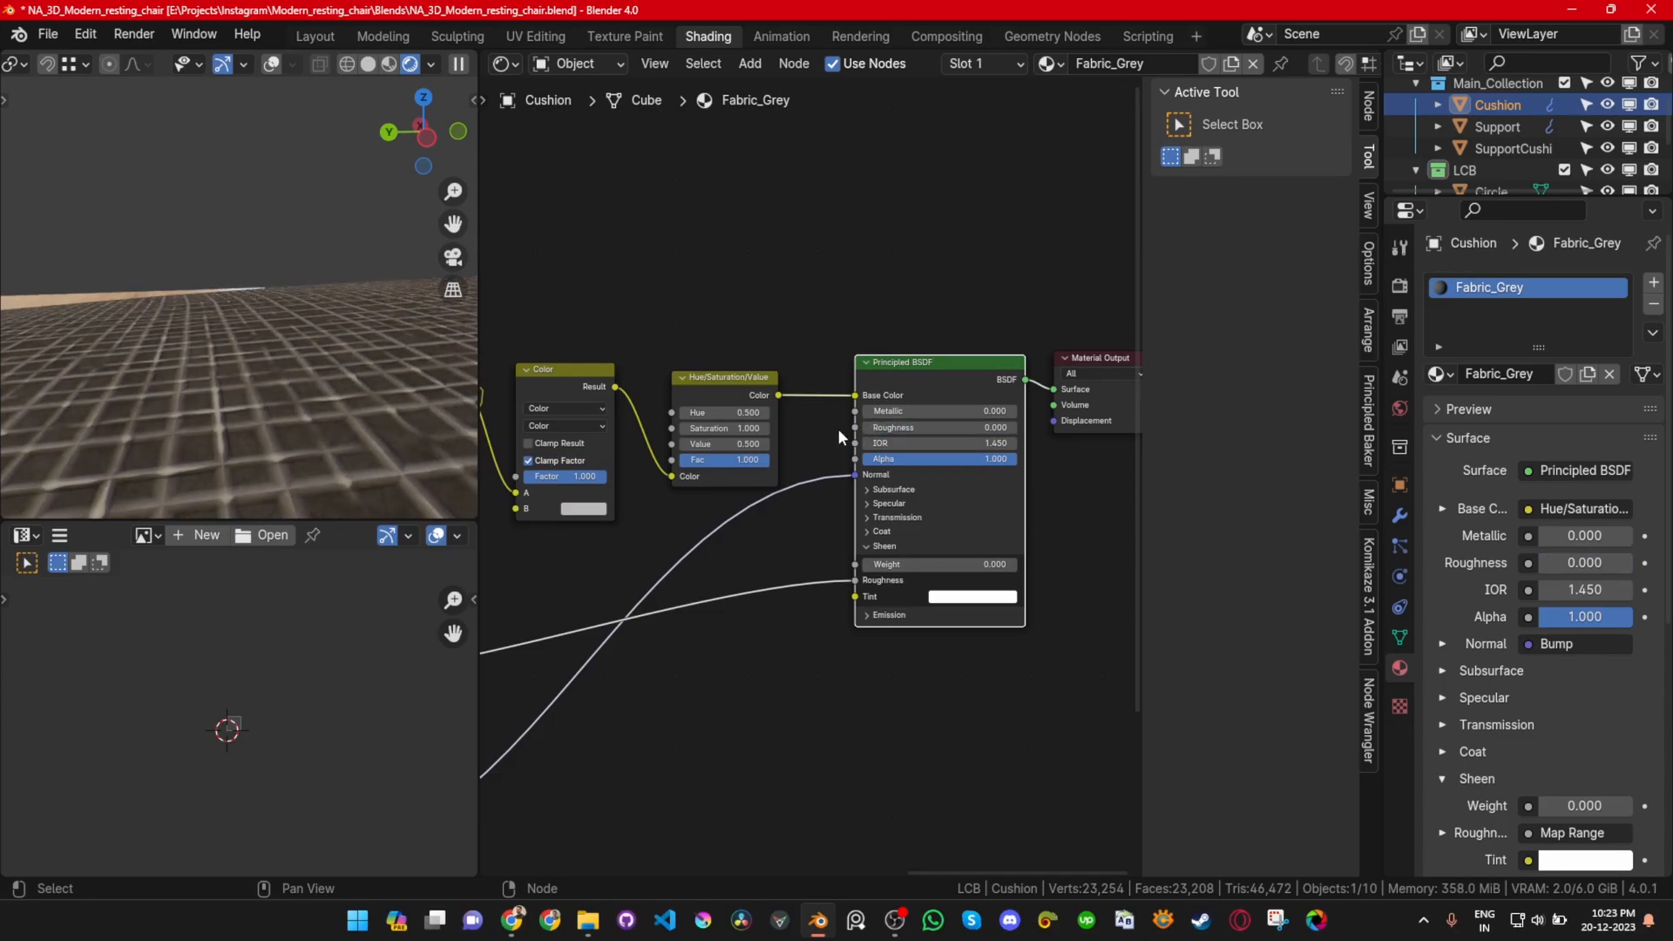
Step: Try Metallic and Sheen Weight at 1 on the Principled BSDF and inspect the weave on the cushion
scroll(902, 389, "up", 2)
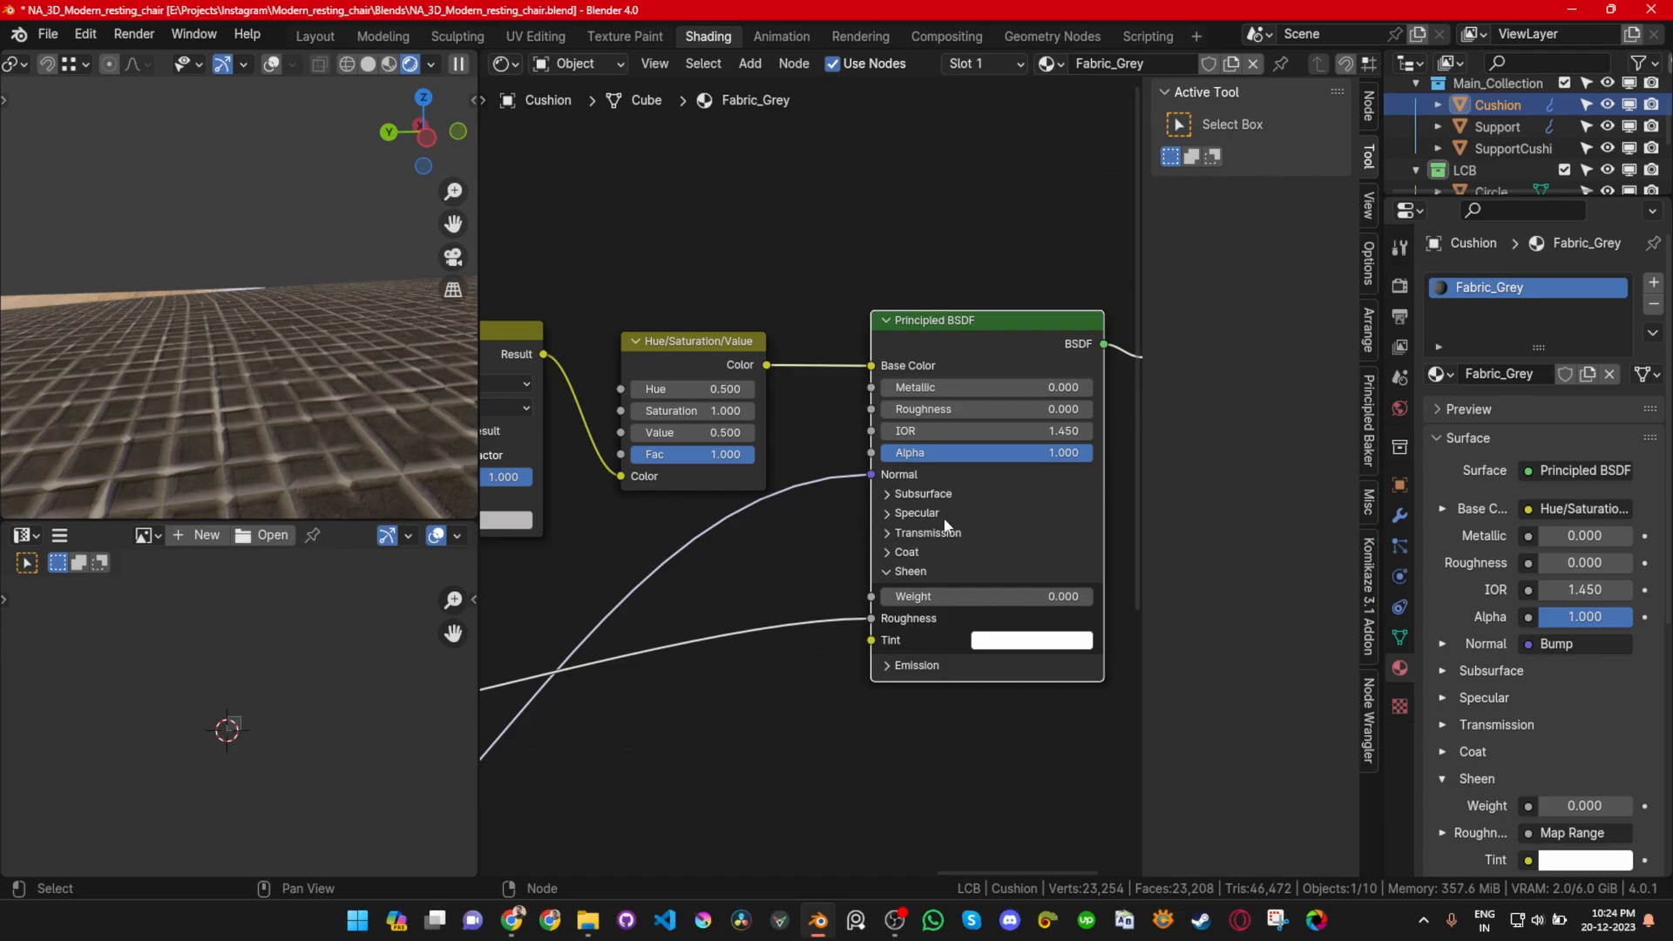
left_click_drag(944, 385, 1096, 394)
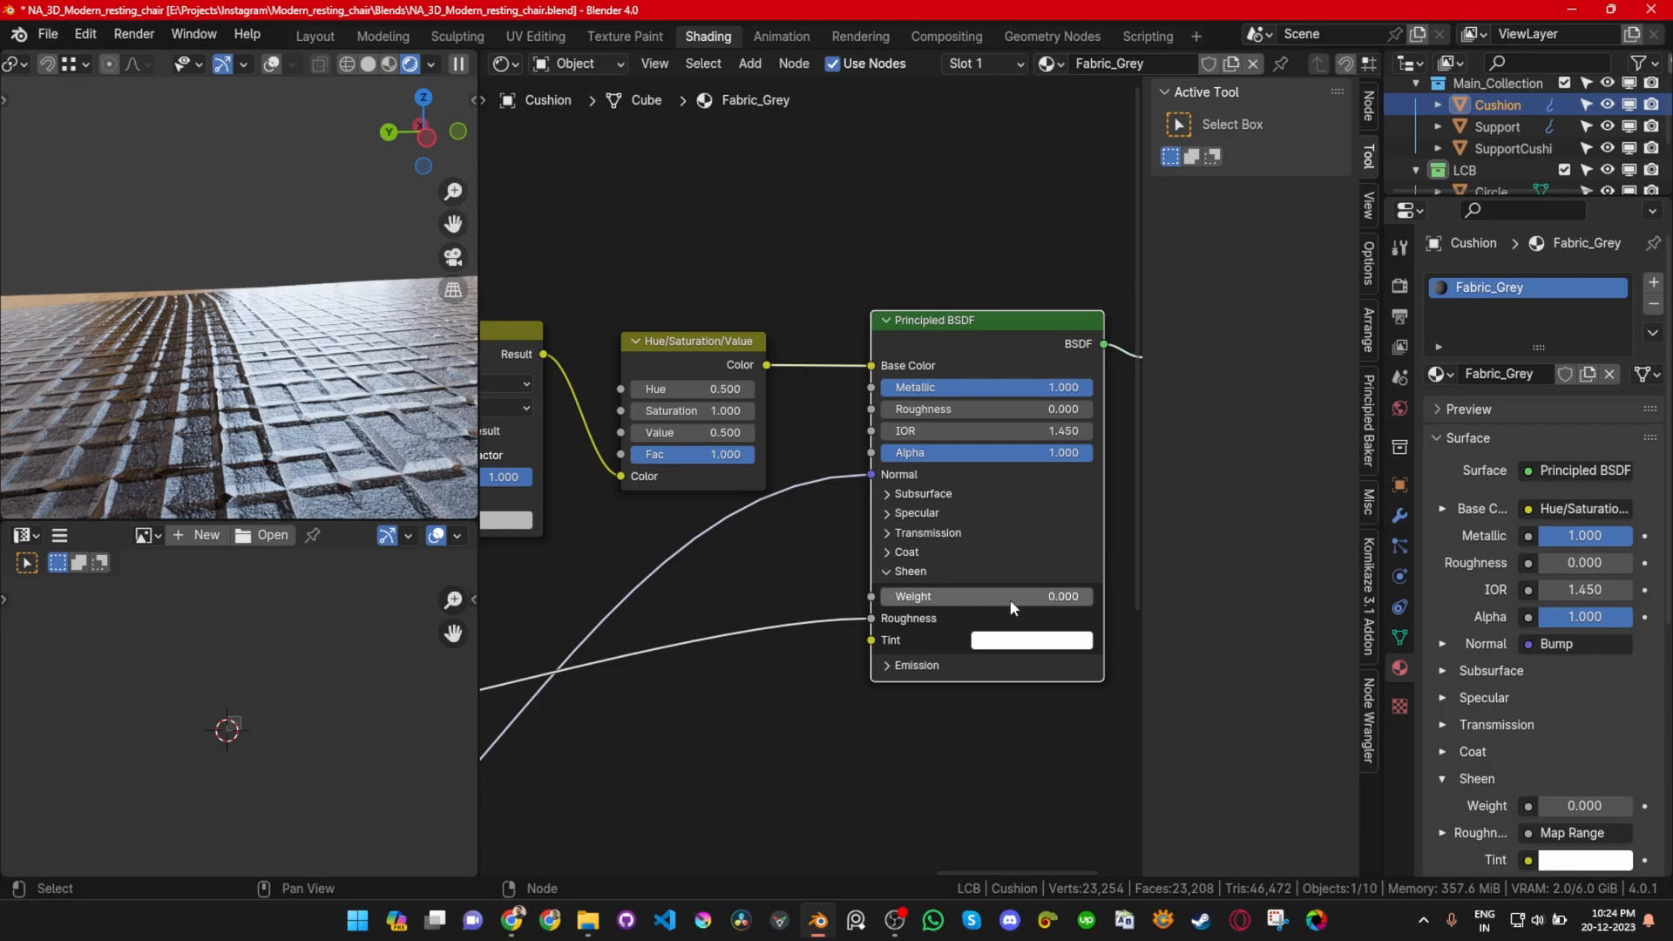
left_click_drag(1009, 598, 1133, 599)
scroll(228, 325, "down", 6)
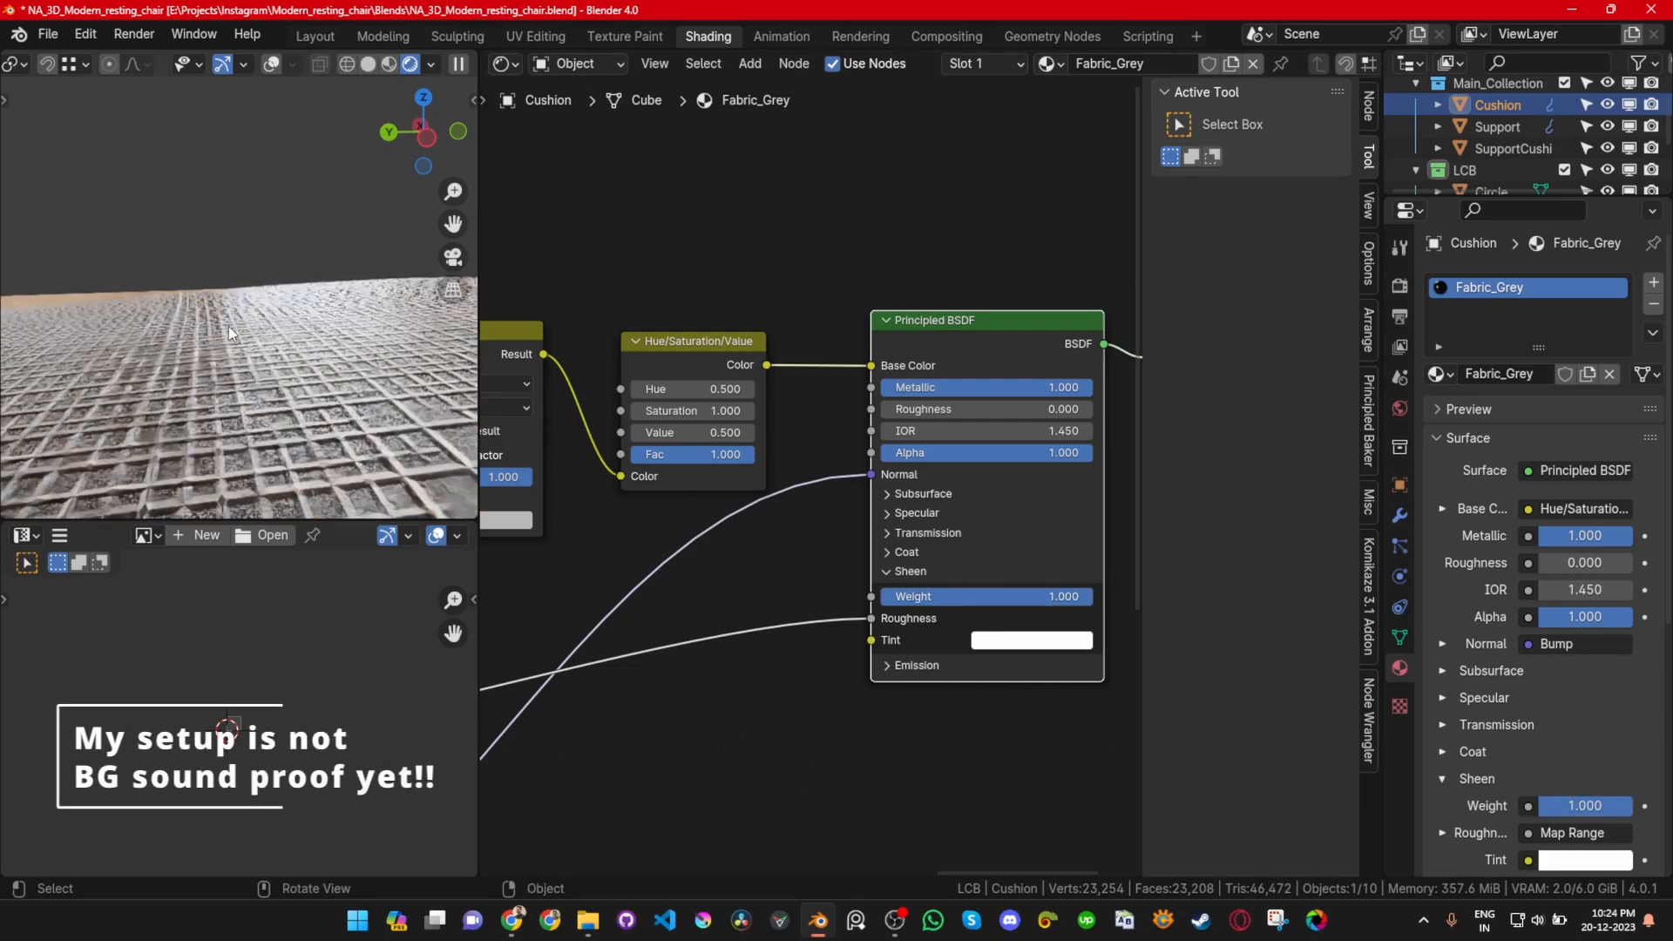
mouse_move(244, 327)
middle_mouse_down("shift")
mouse_move(369, 359)
mouse_move(195, 335)
mouse_move(249, 346)
middle_mouse_up("shift")
scroll(370, 359, "down", 2)
scroll(287, 374, "up", 3)
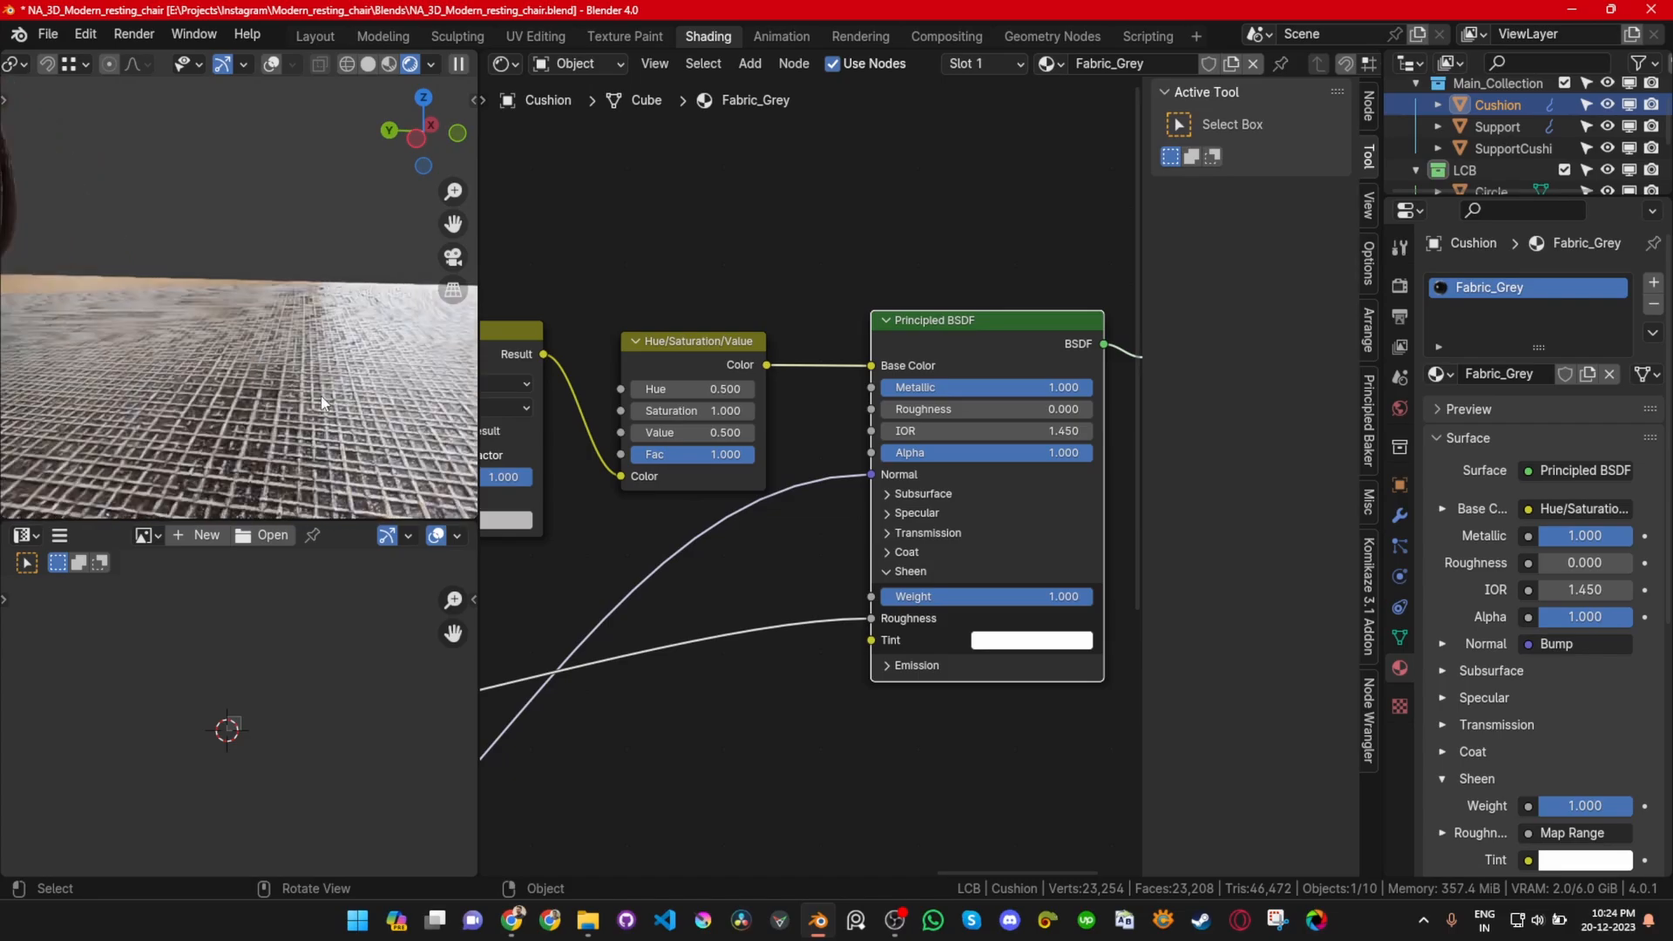
Step: Bring the Principled BSDF's Sheen Weight and Metallic back to 0
left_click_drag(1022, 594, 876, 595)
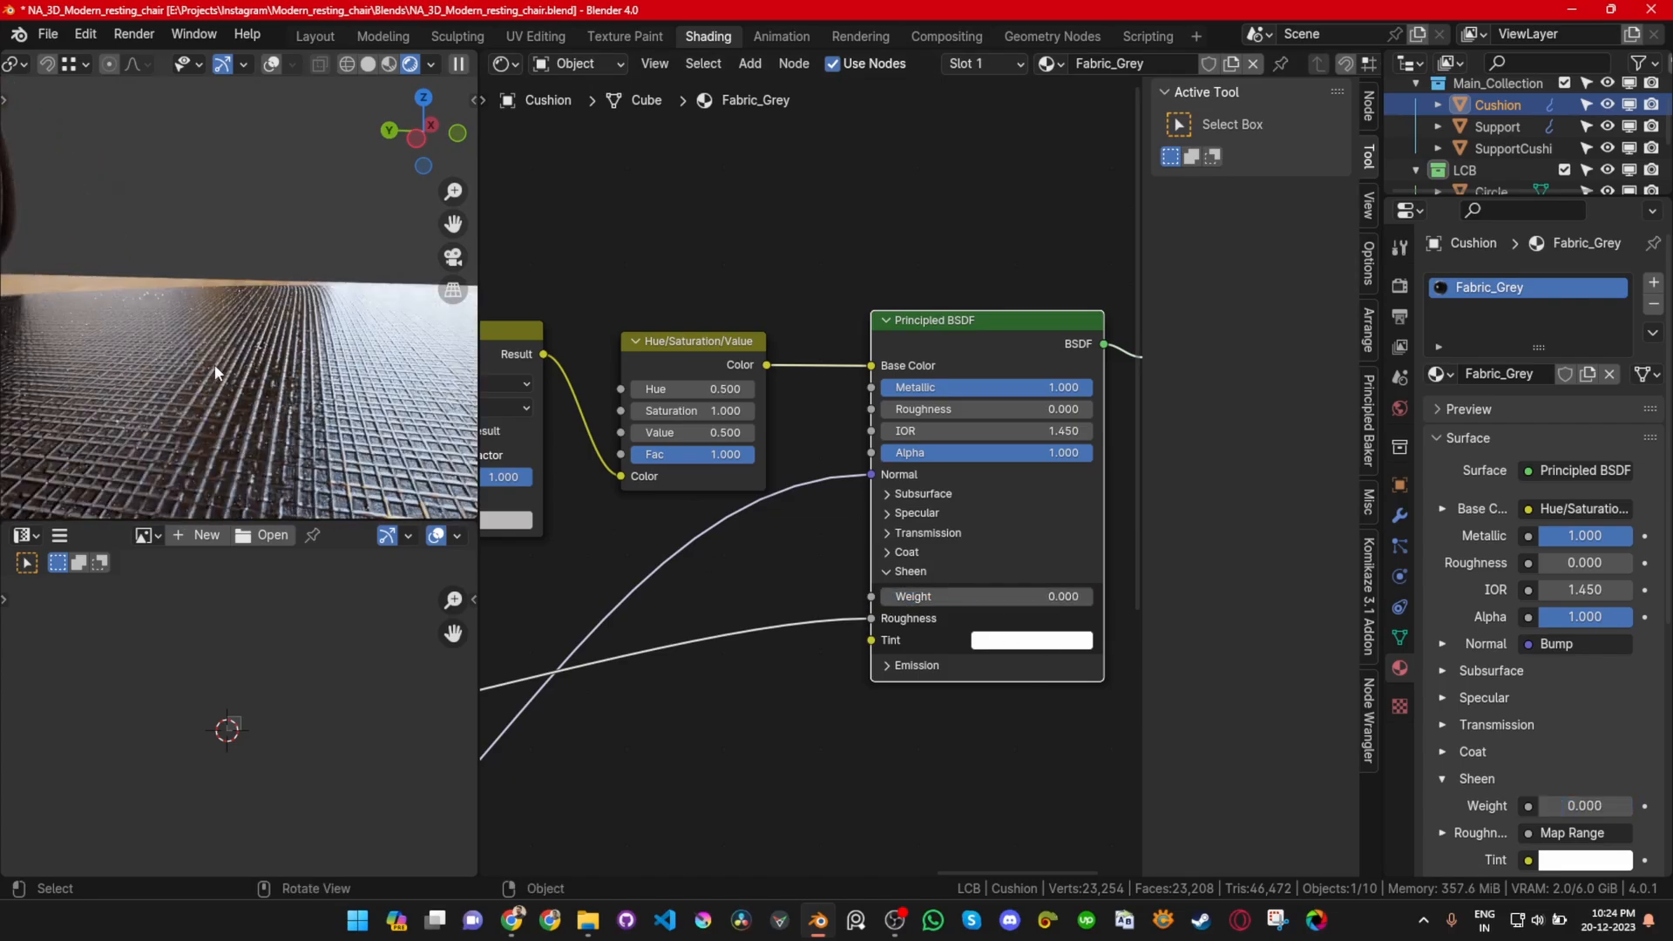
middle_click_drag(215, 372, 239, 374)
left_click_drag(937, 410, 884, 409)
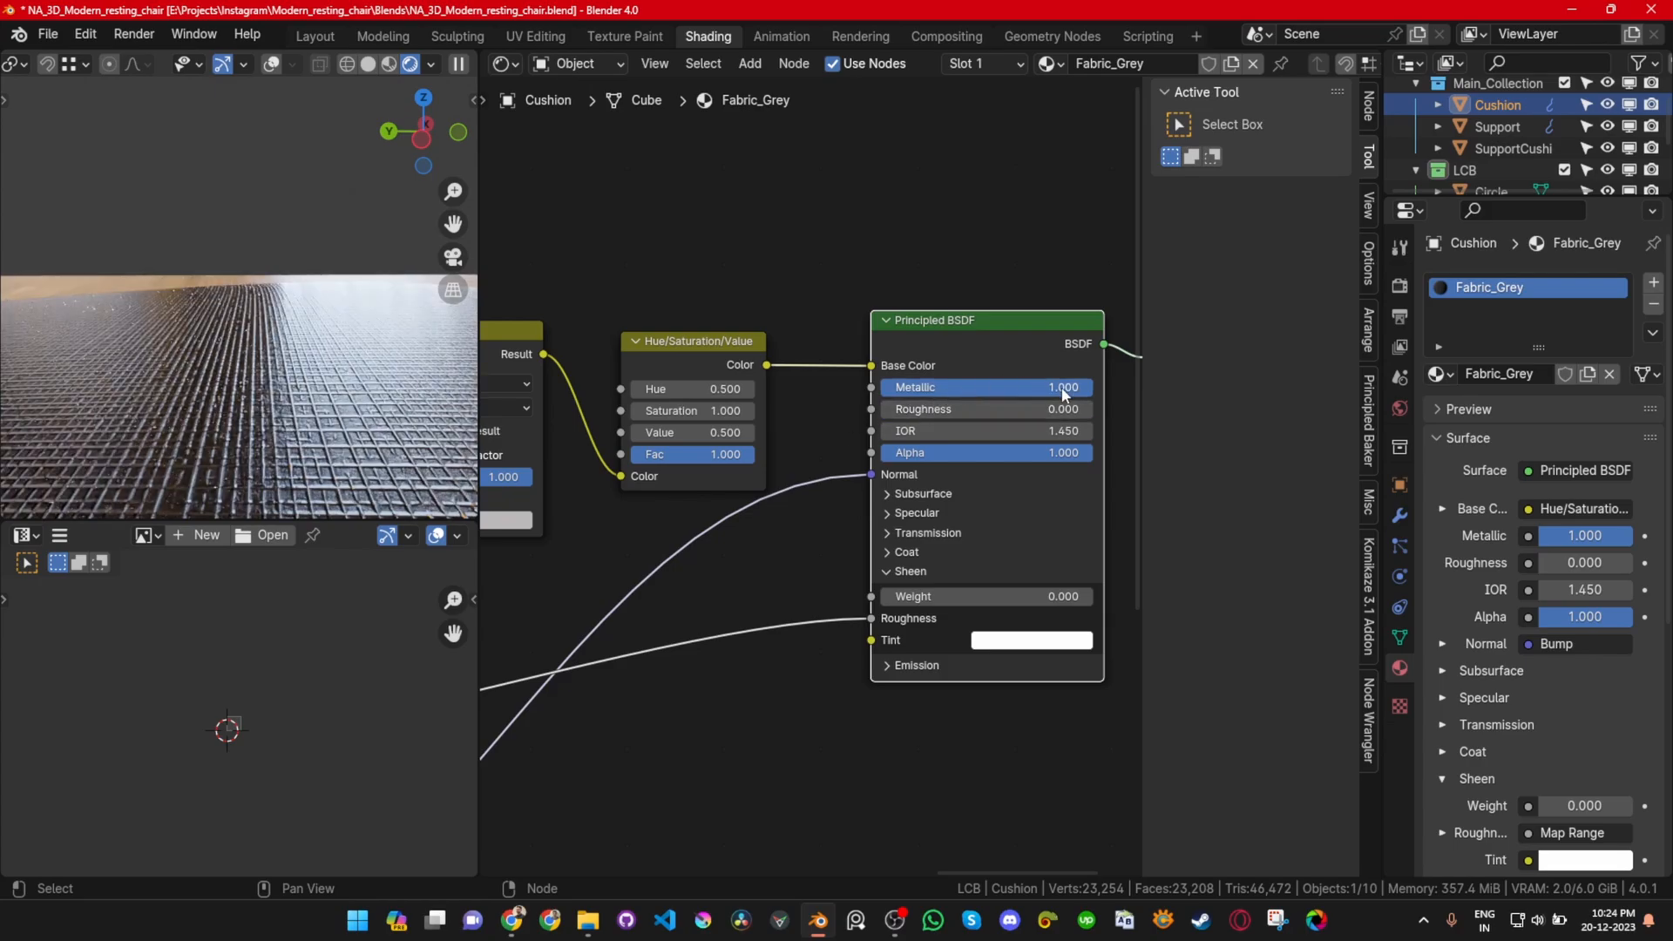
left_click_drag(1078, 390, 777, 458)
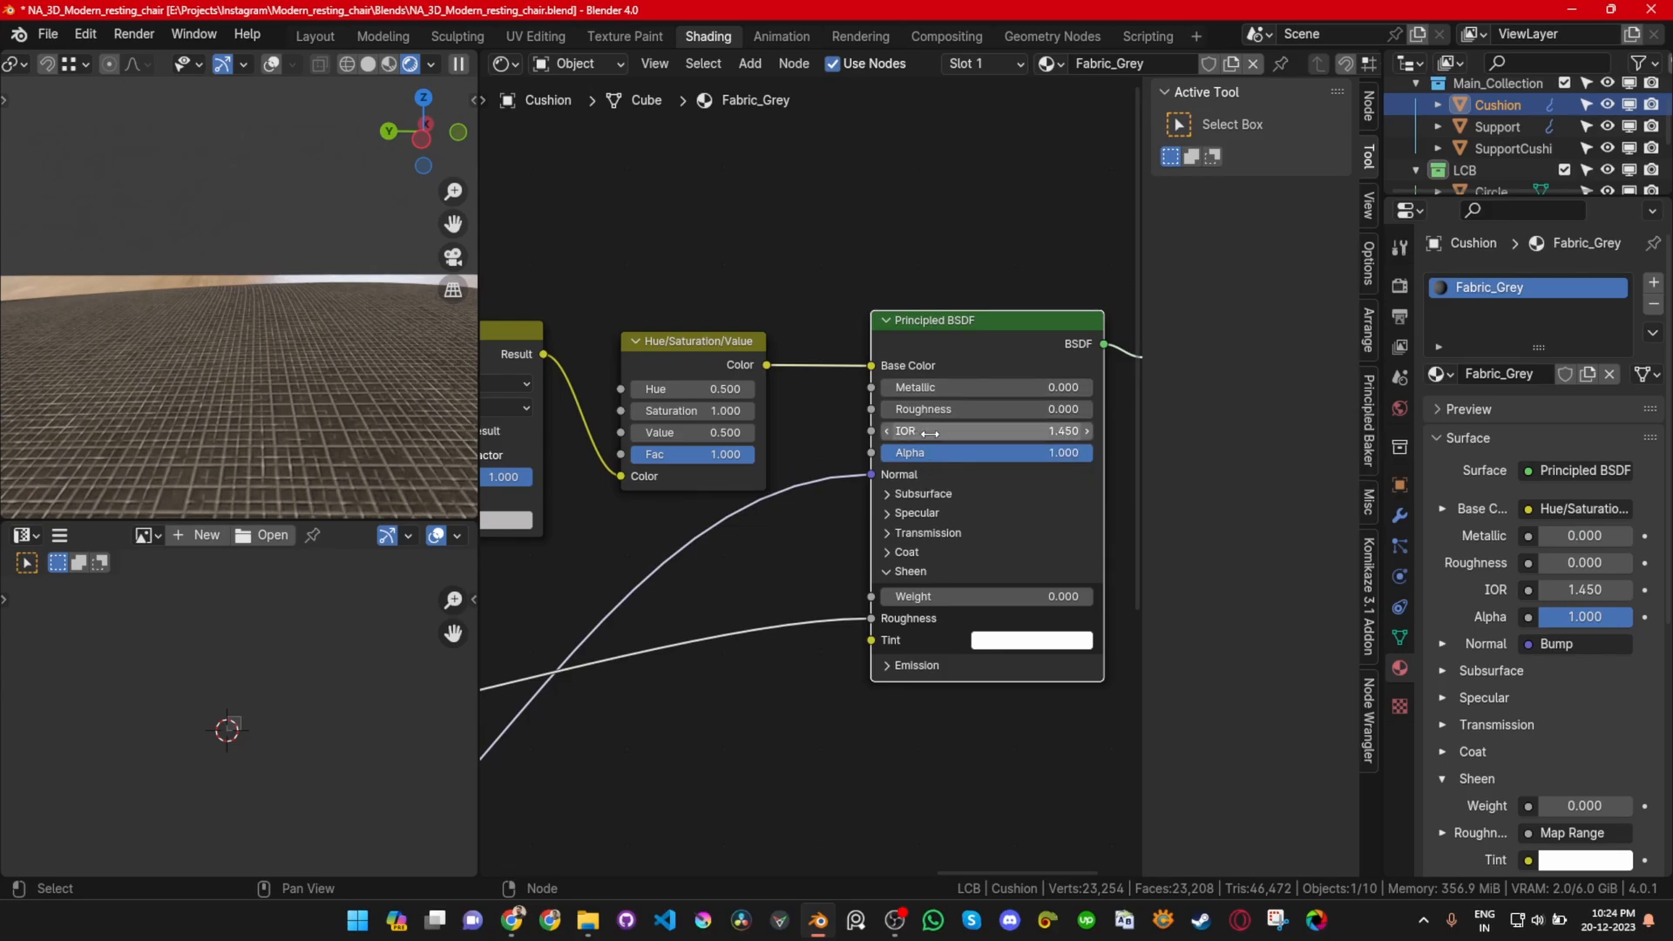
Step: Review the Principled BSDF's IOR and its Specular settings
left_click_drag(926, 425, 930, 429)
key("ctrl+z")
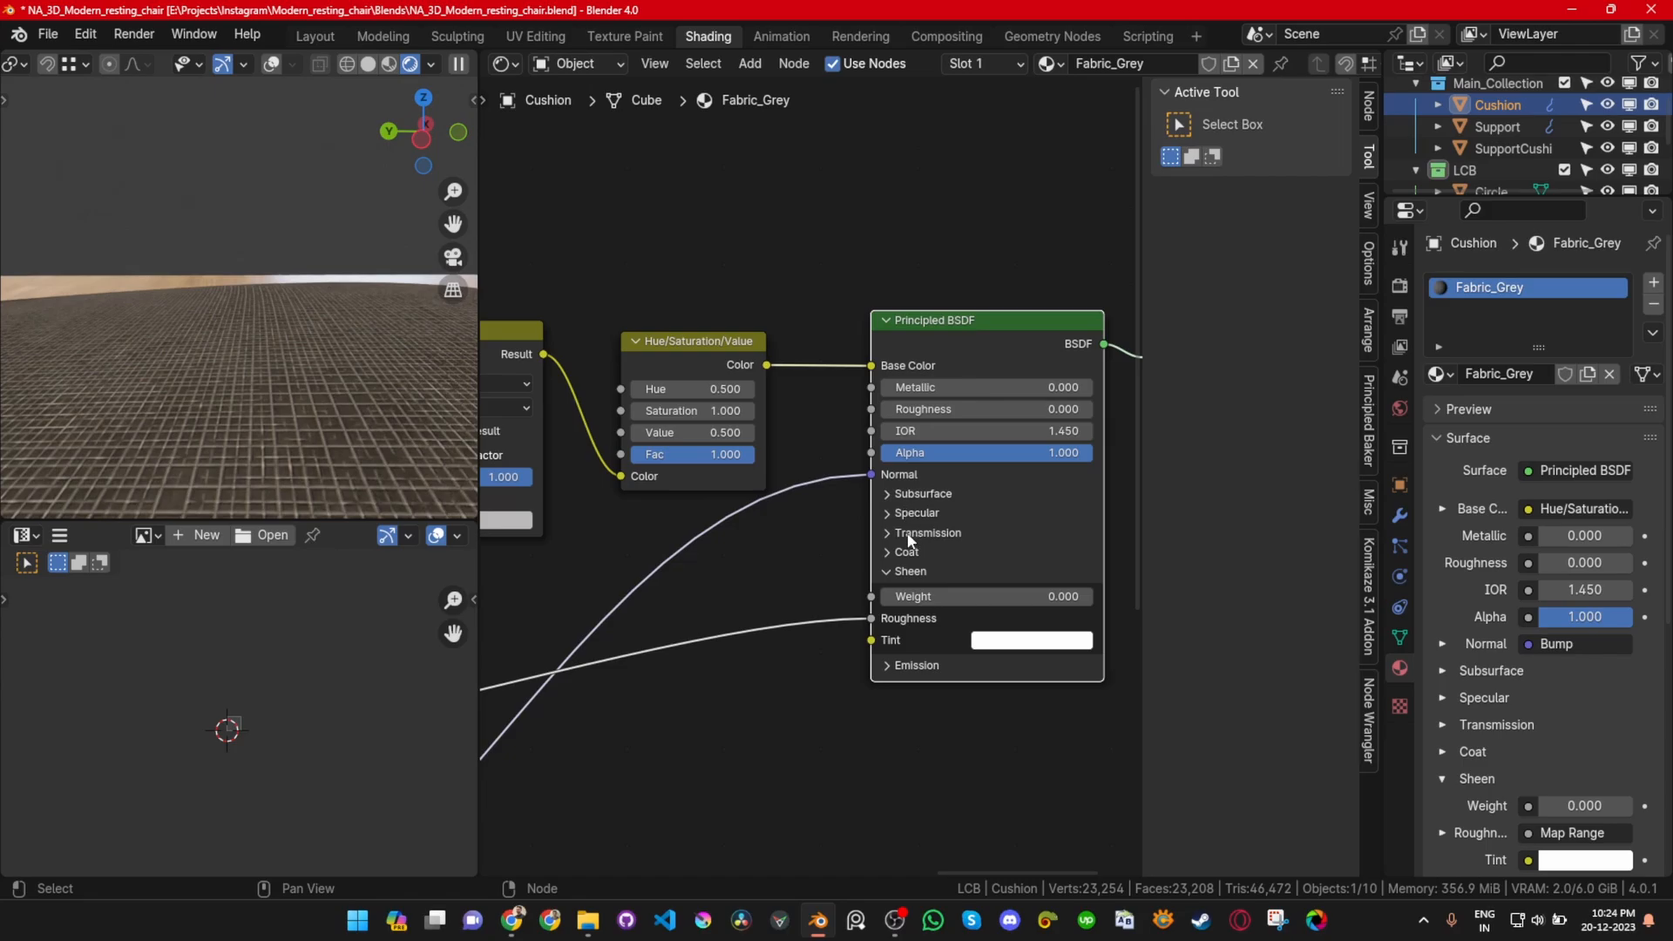
left_click(891, 514)
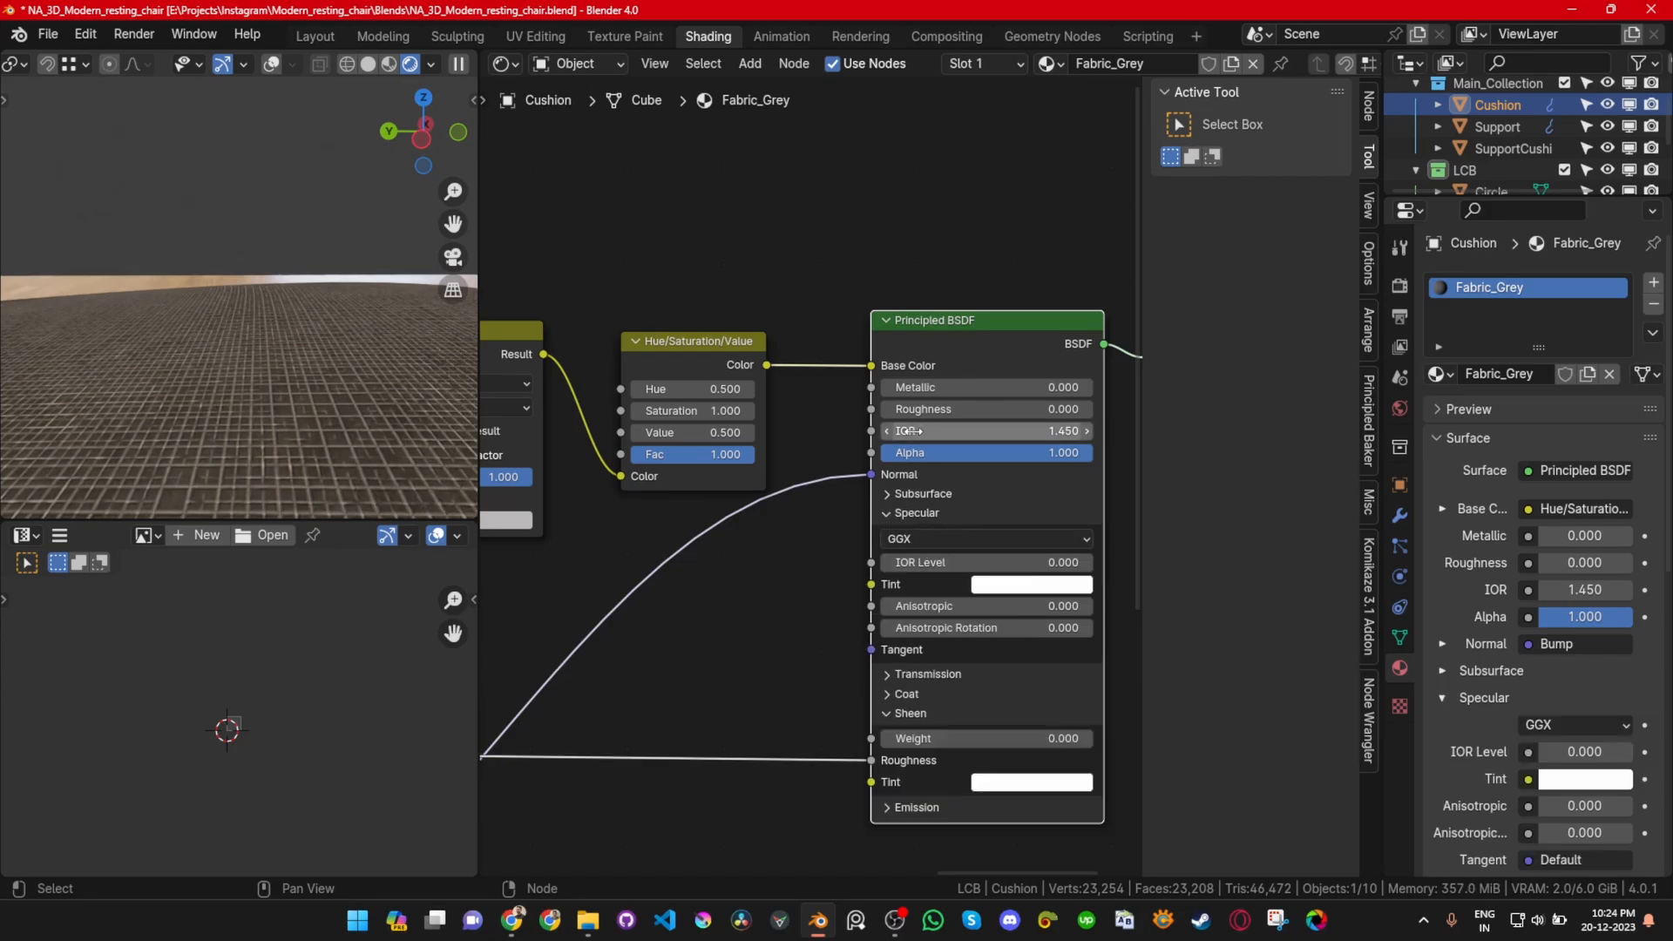
left_click(886, 512)
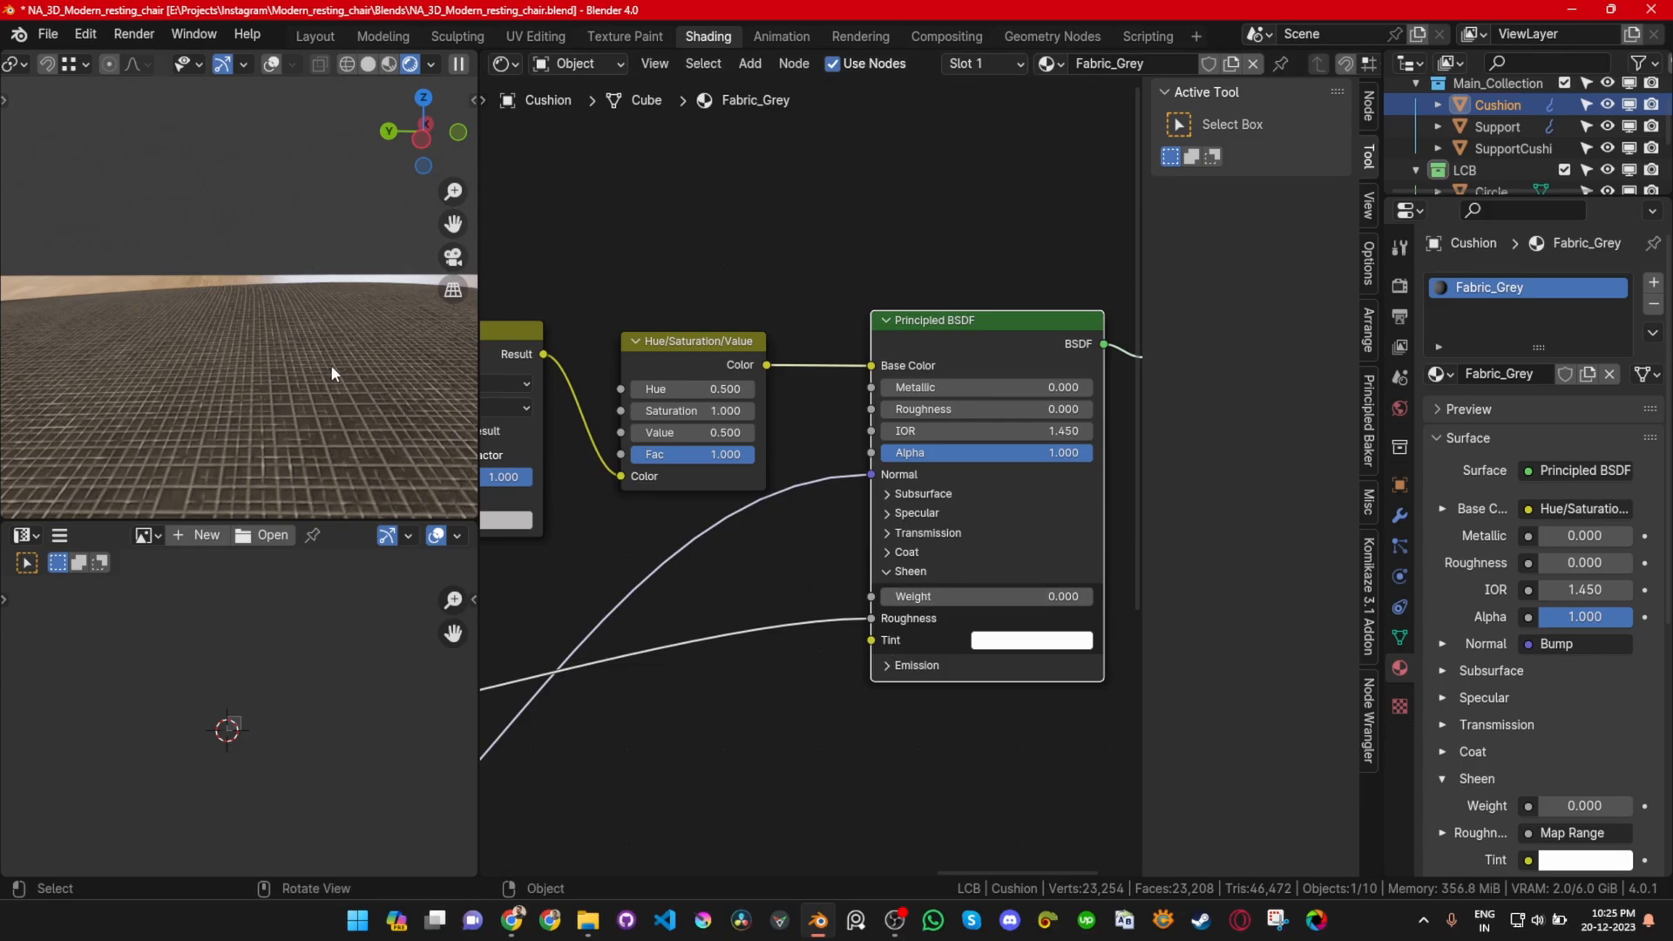
Step: Disconnect the Map Range from the Sheen Roughness and set the Sheen Weight to 0.1
scroll(332, 365, "down", 2)
scroll(347, 369, "down", 1)
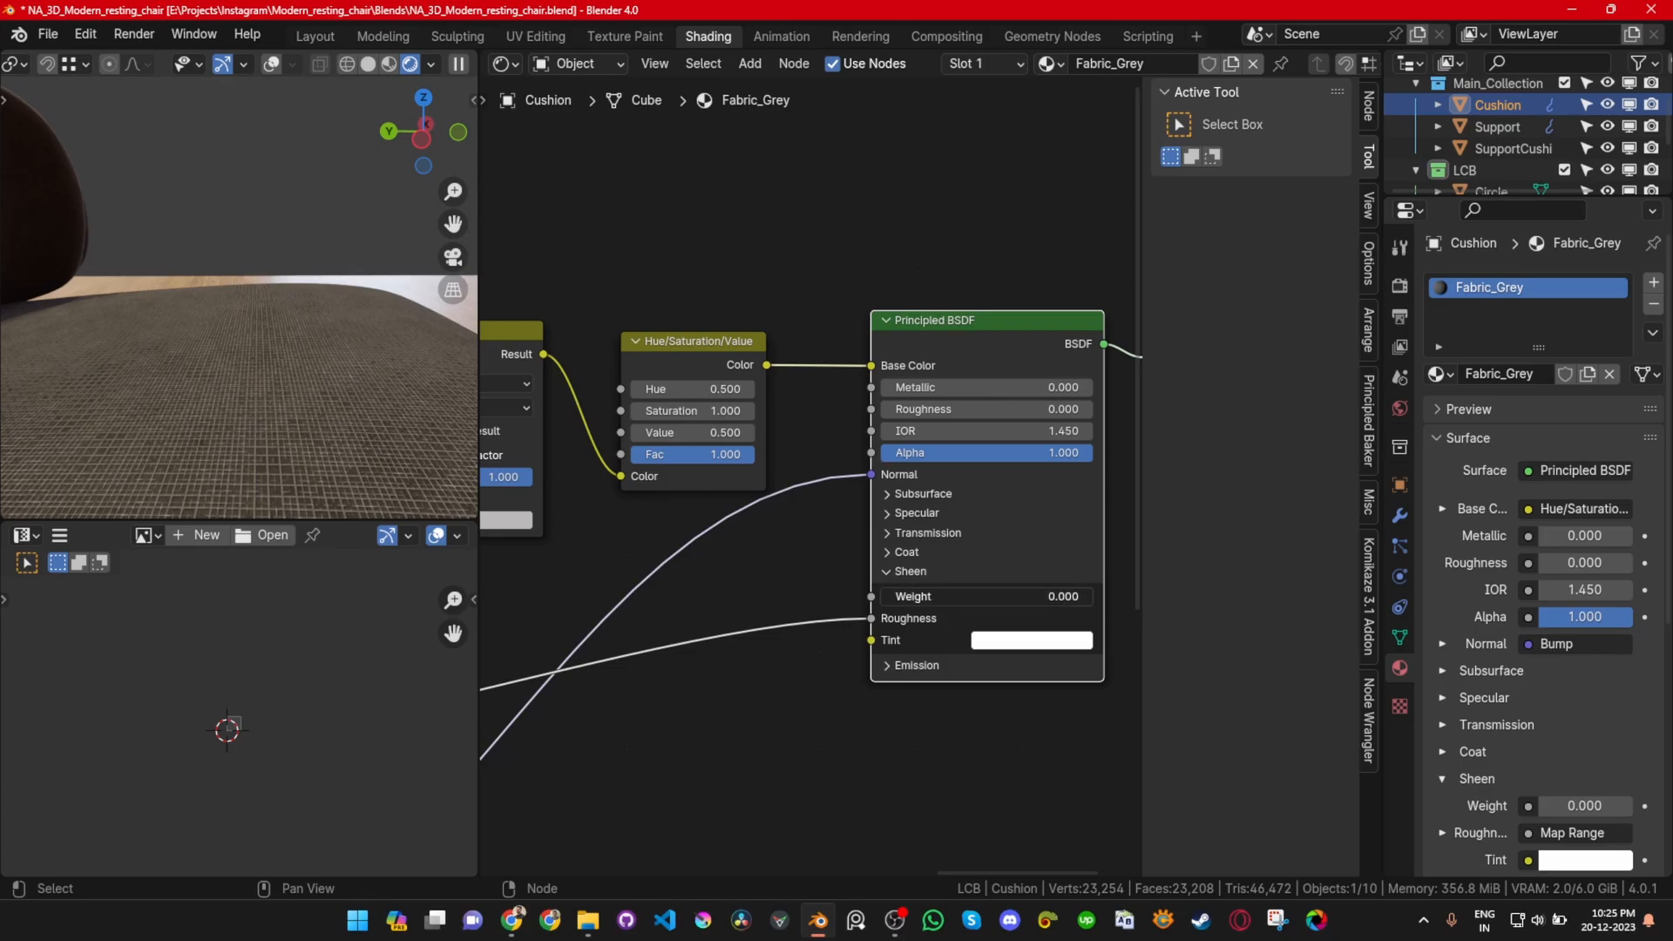
left_click_drag(976, 595, 1089, 596)
right_click(1086, 595)
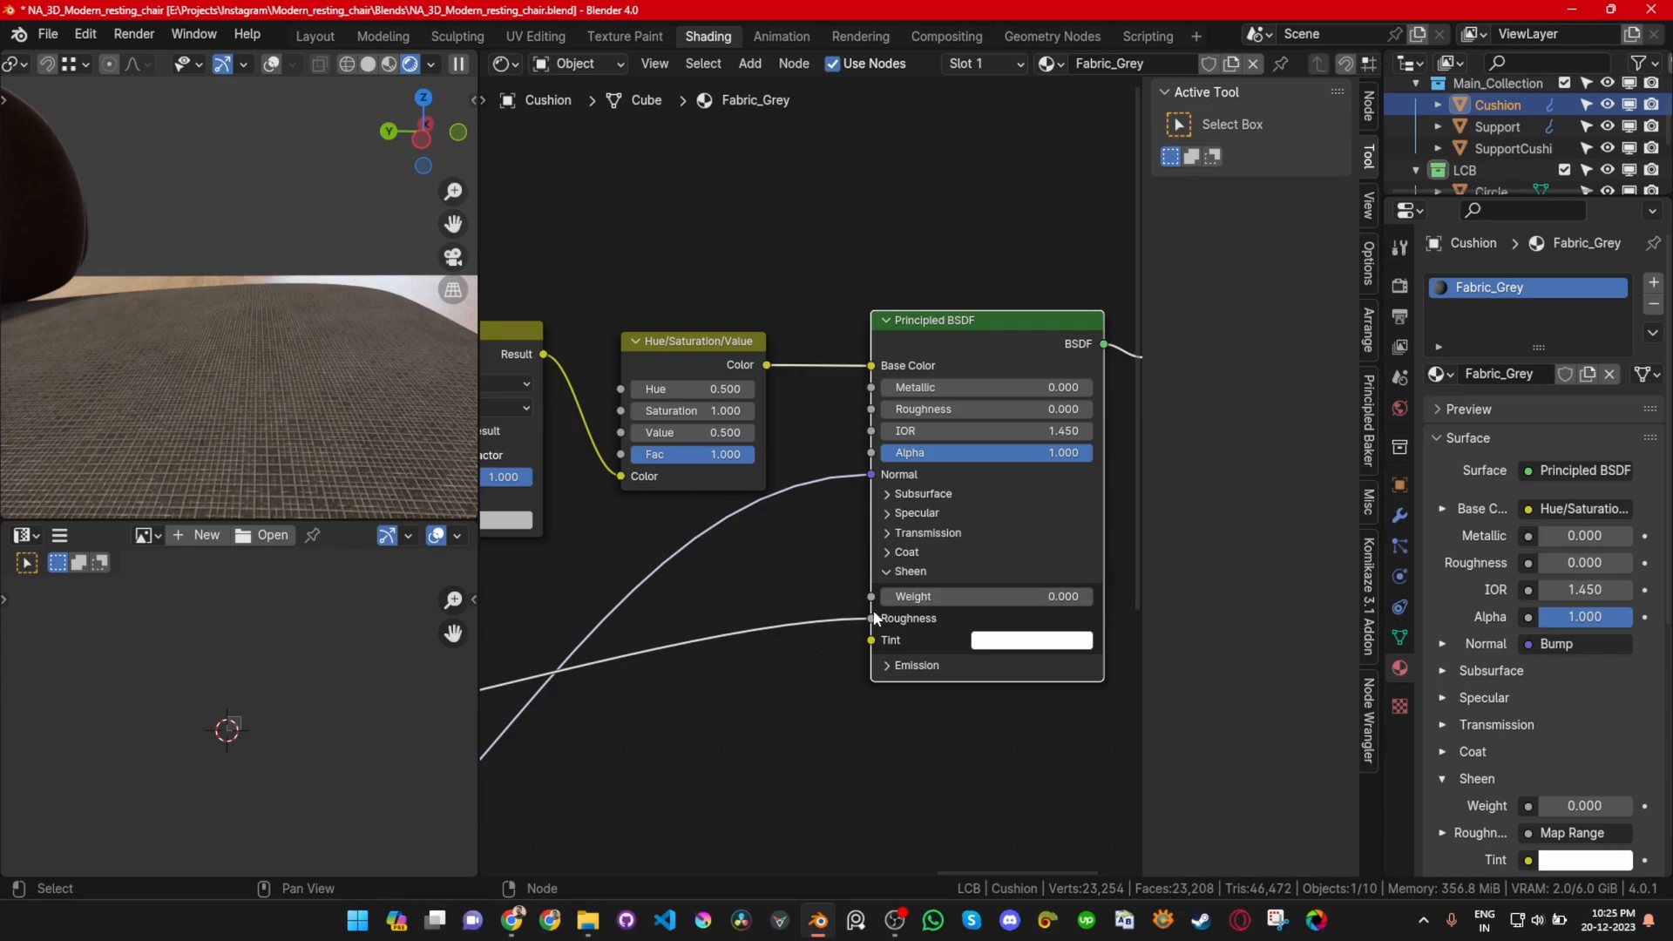
left_click_drag(871, 618, 780, 614)
left_click(922, 601)
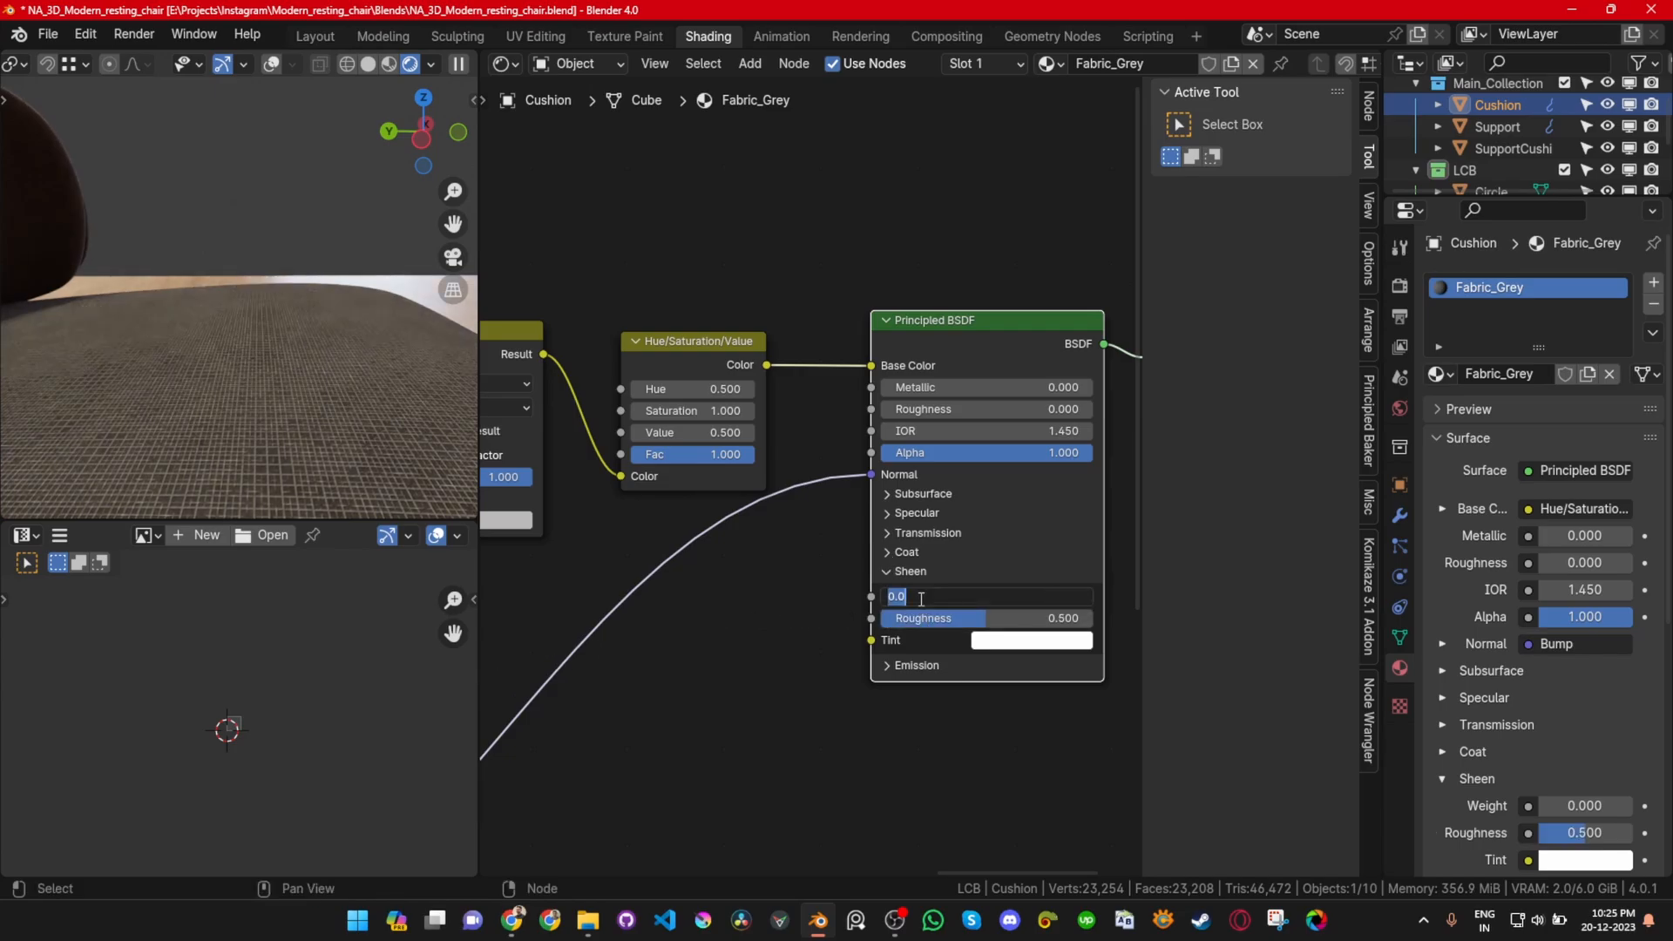
type("0.1")
key("Return")
Step: Enable Scene Lights in the viewport shading while viewing the whole cushion and backrest
middle_click_drag(126, 311, 432, 368)
left_click(431, 63)
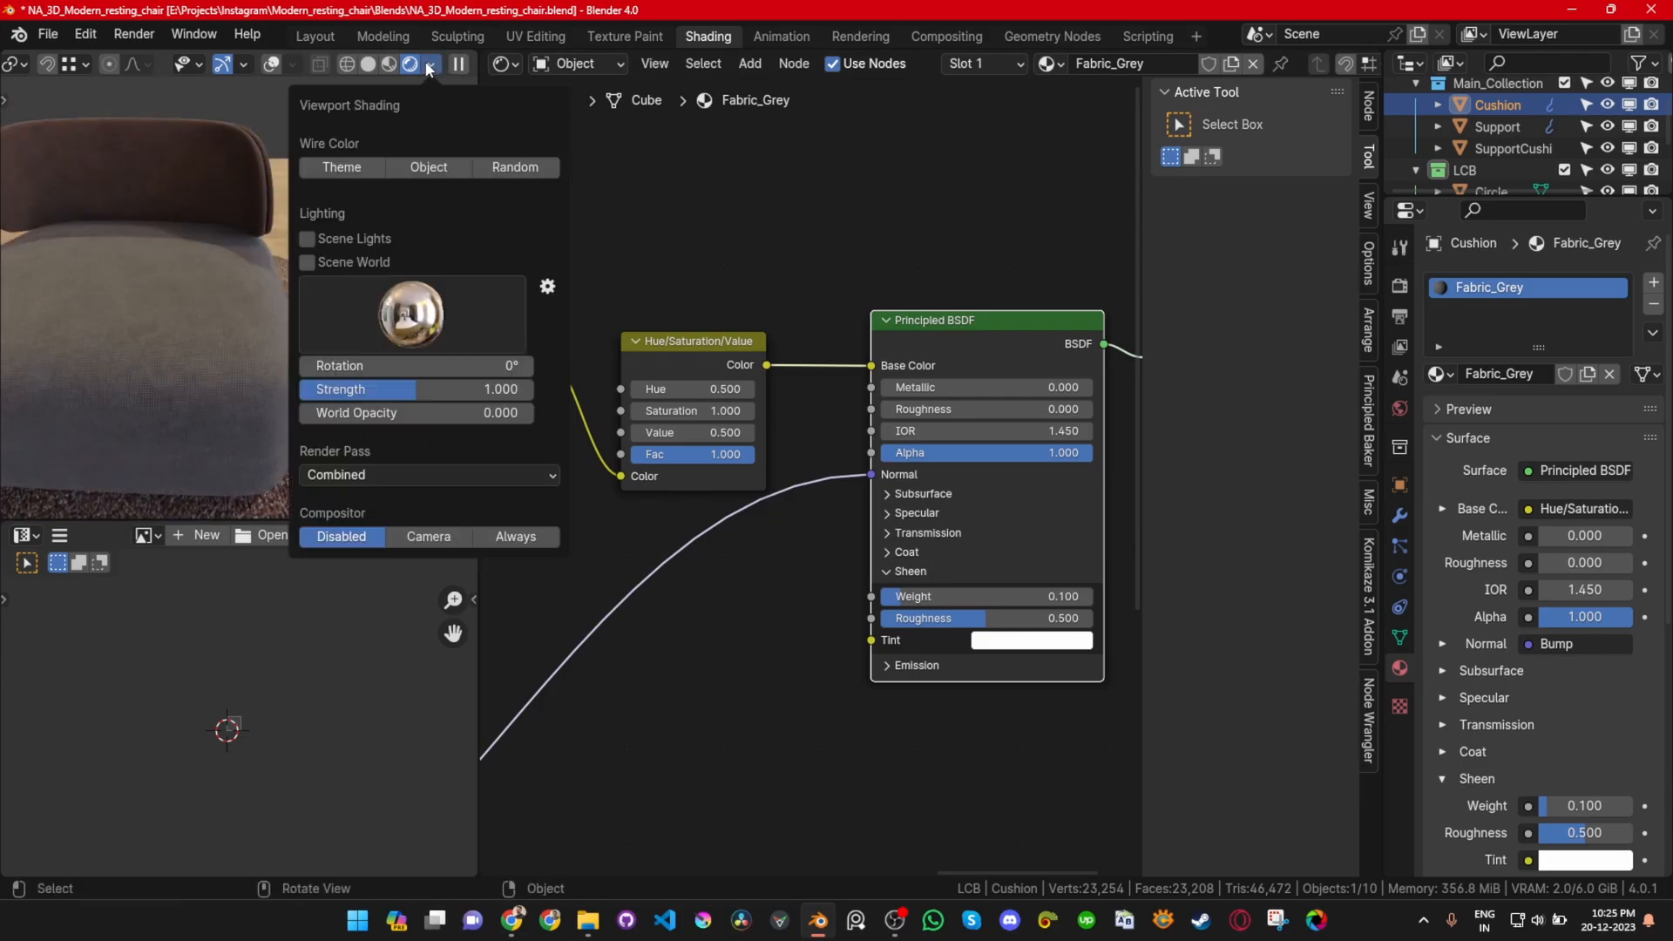
left_click(352, 239)
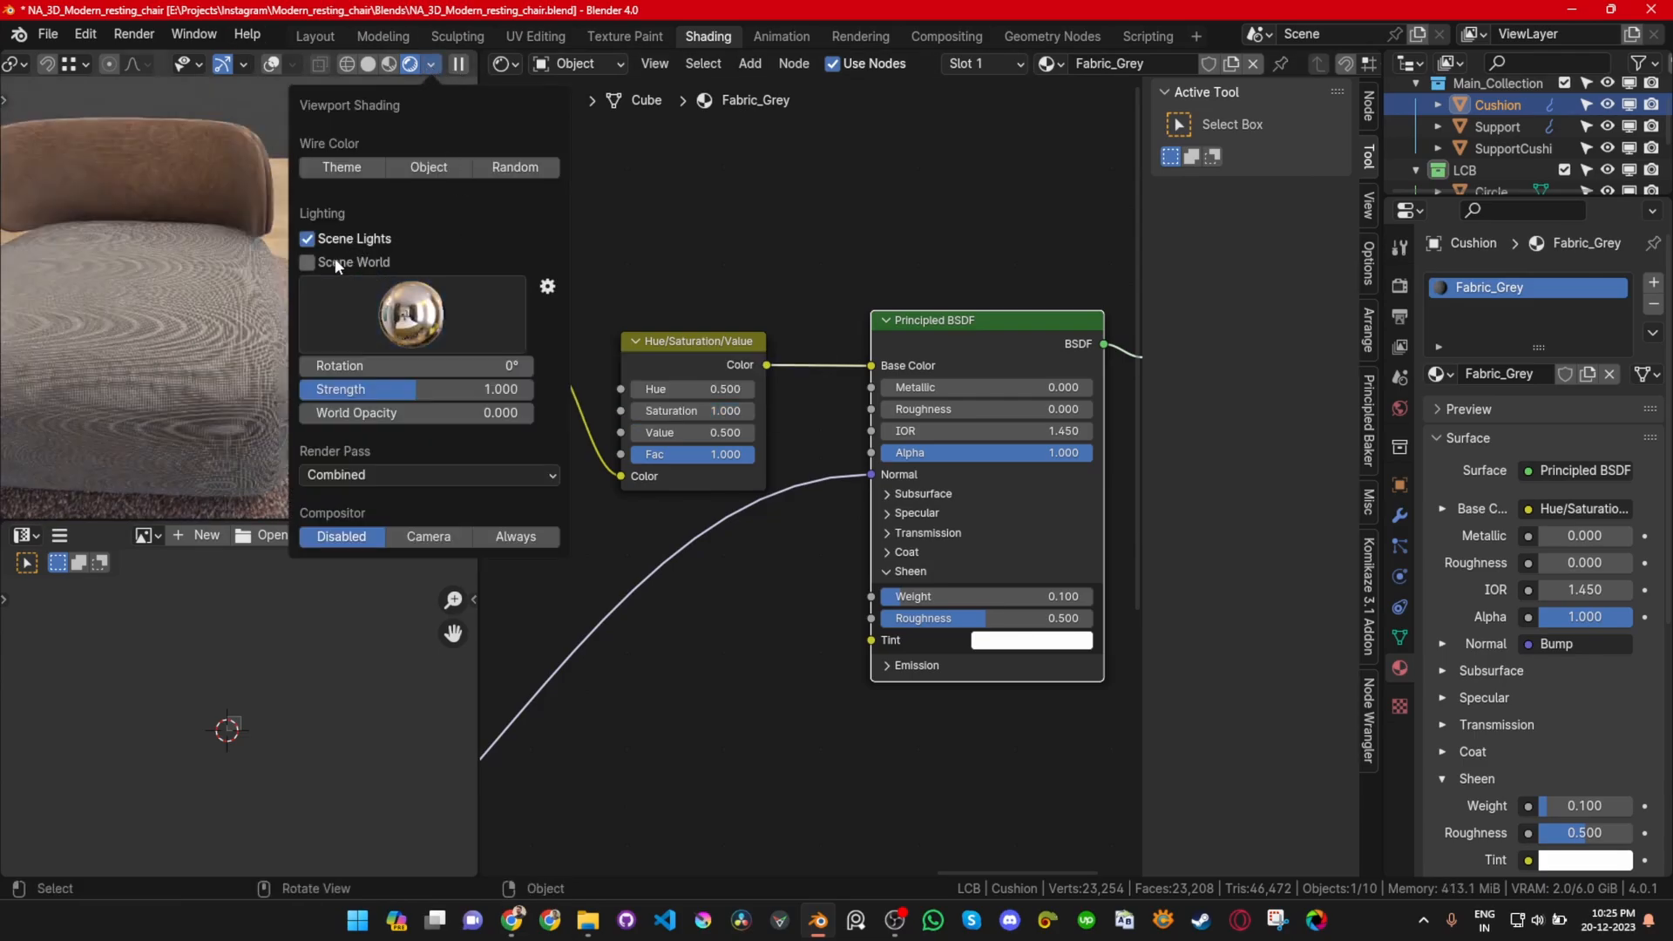
middle_click_drag(279, 291, 303, 375)
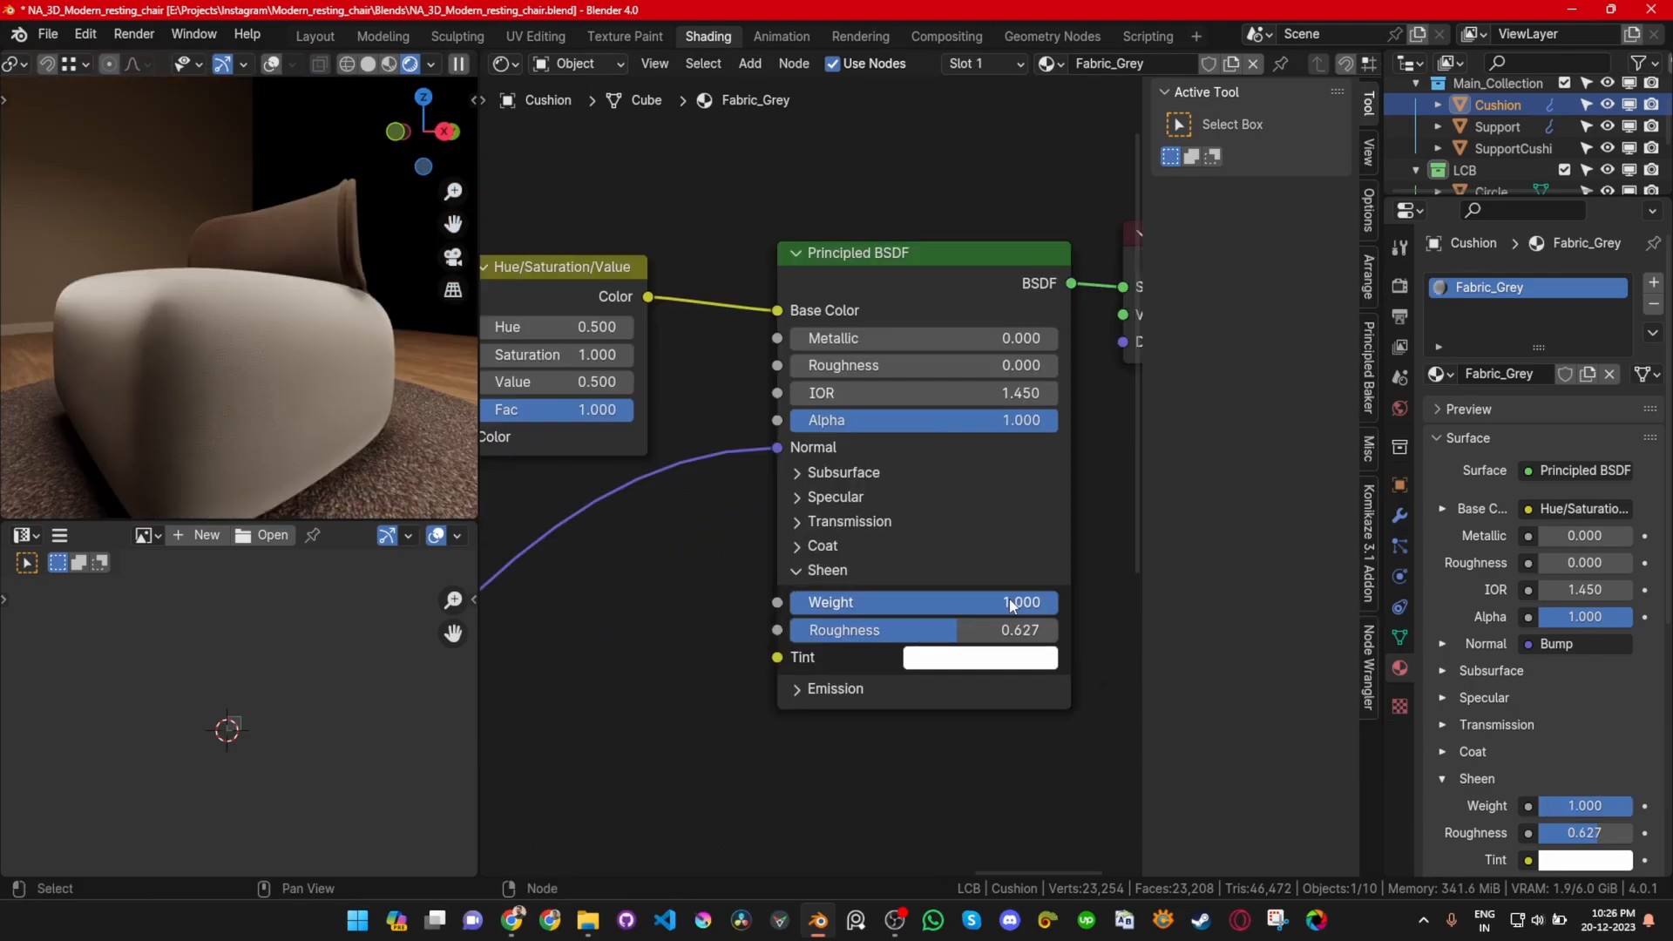
Step: Lower the Principled BSDF's Sheen Roughness to about 0.413
left_click(1011, 603)
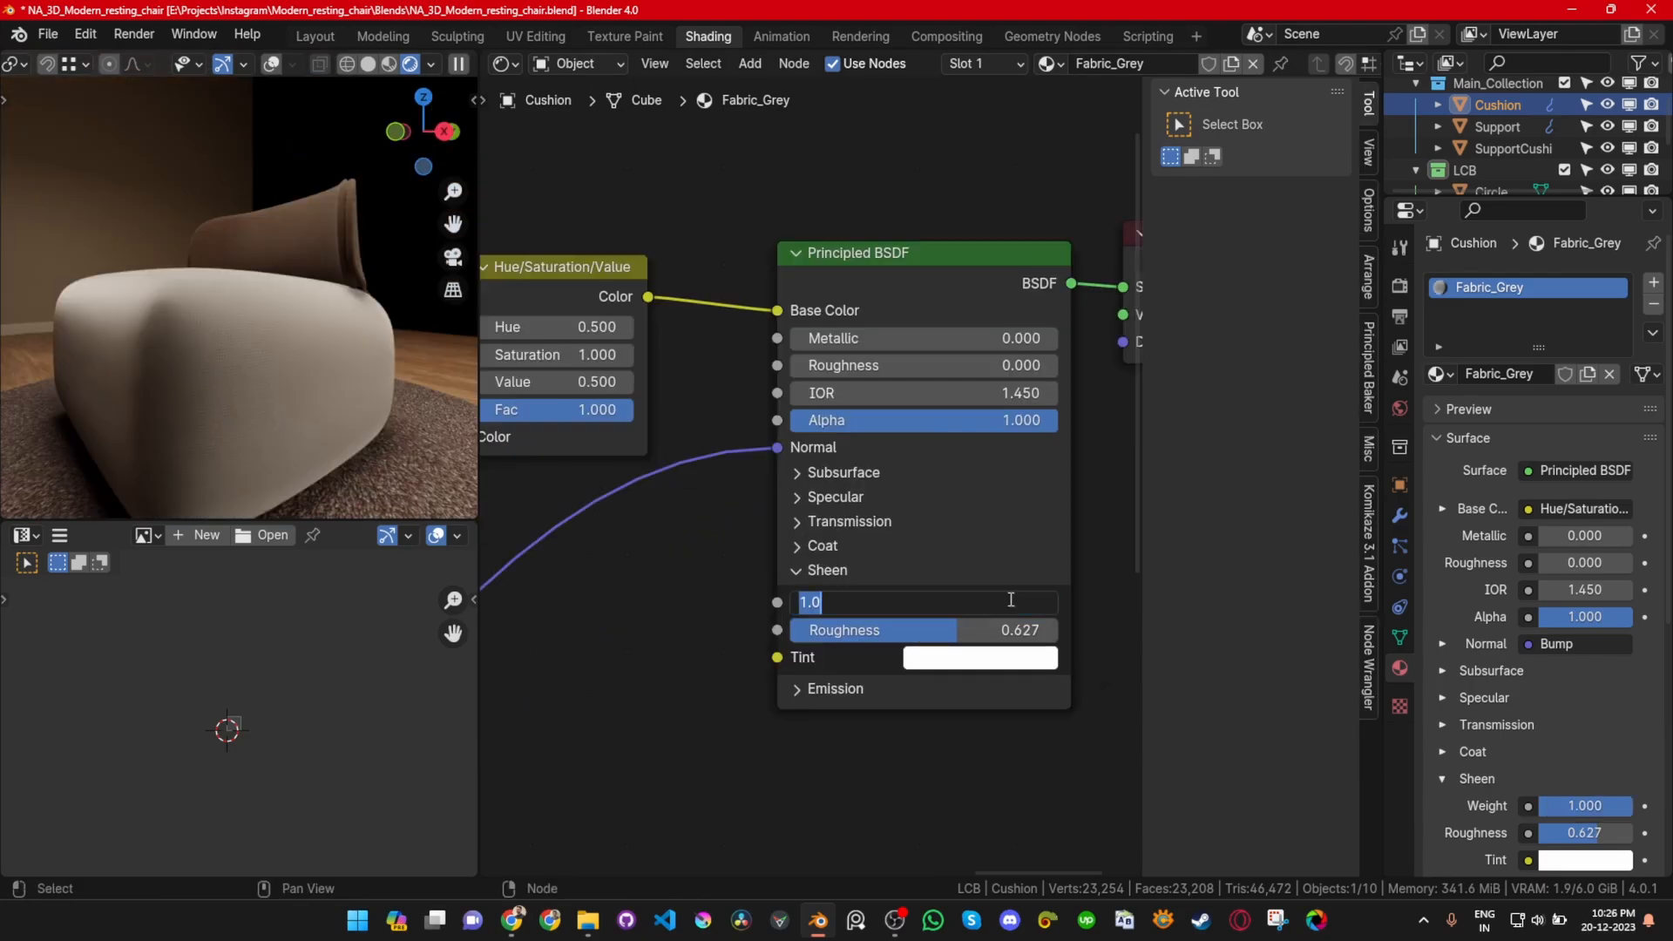
left_click(1017, 645)
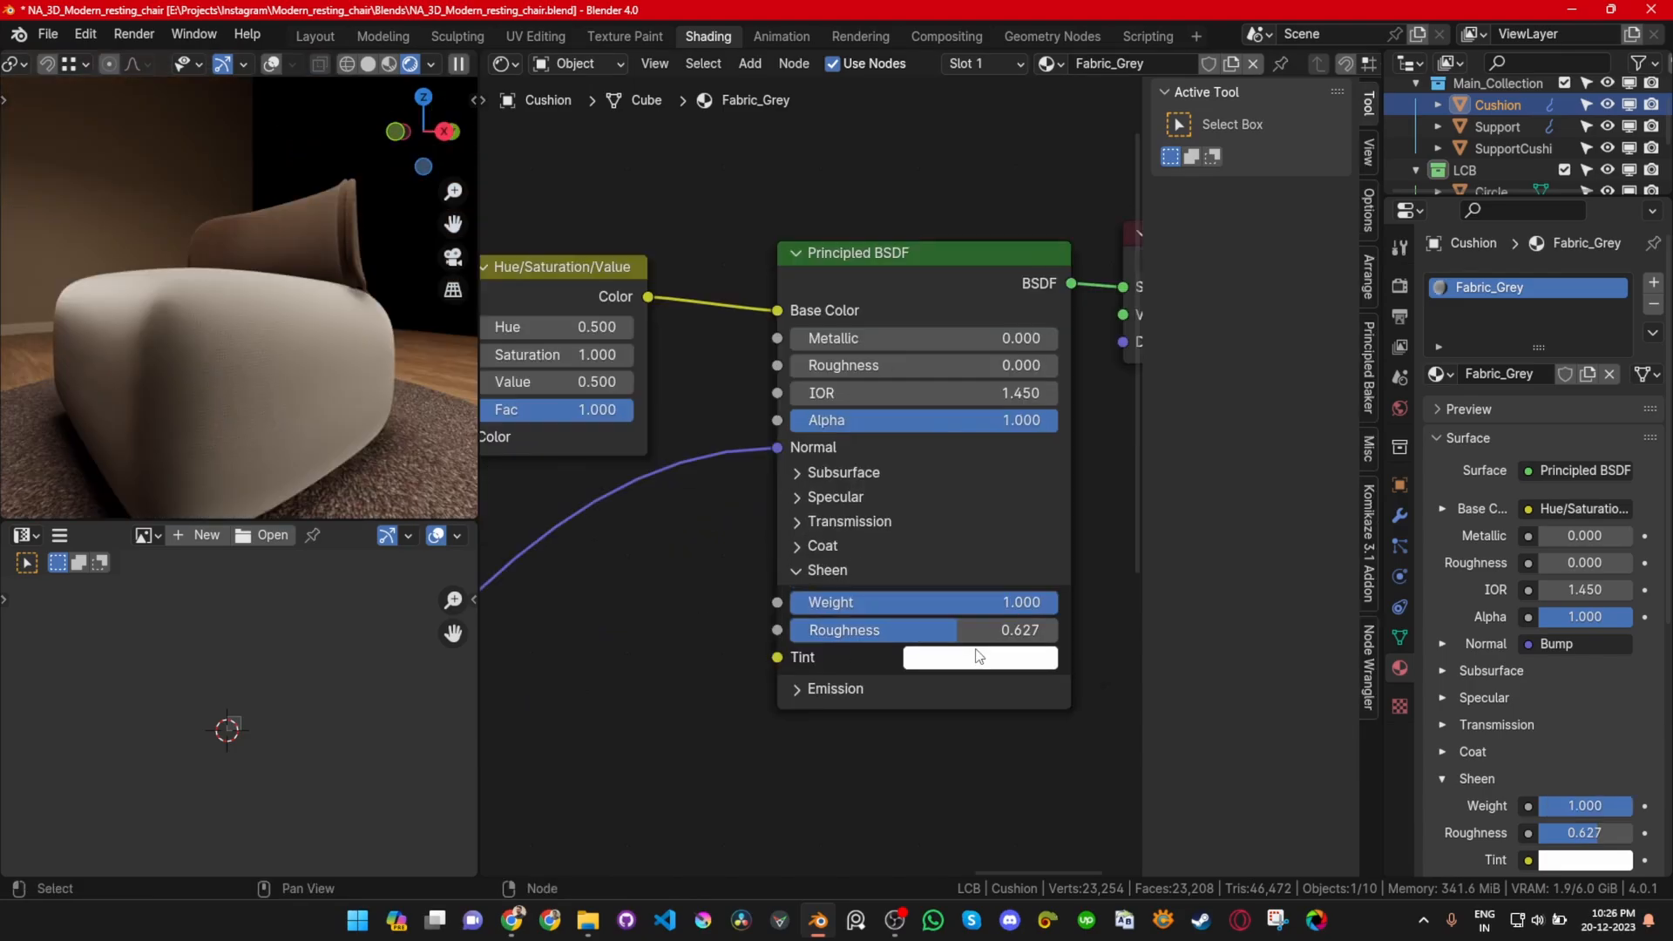
left_click(978, 655)
left_click(961, 654)
left_click_drag(970, 627, 906, 628)
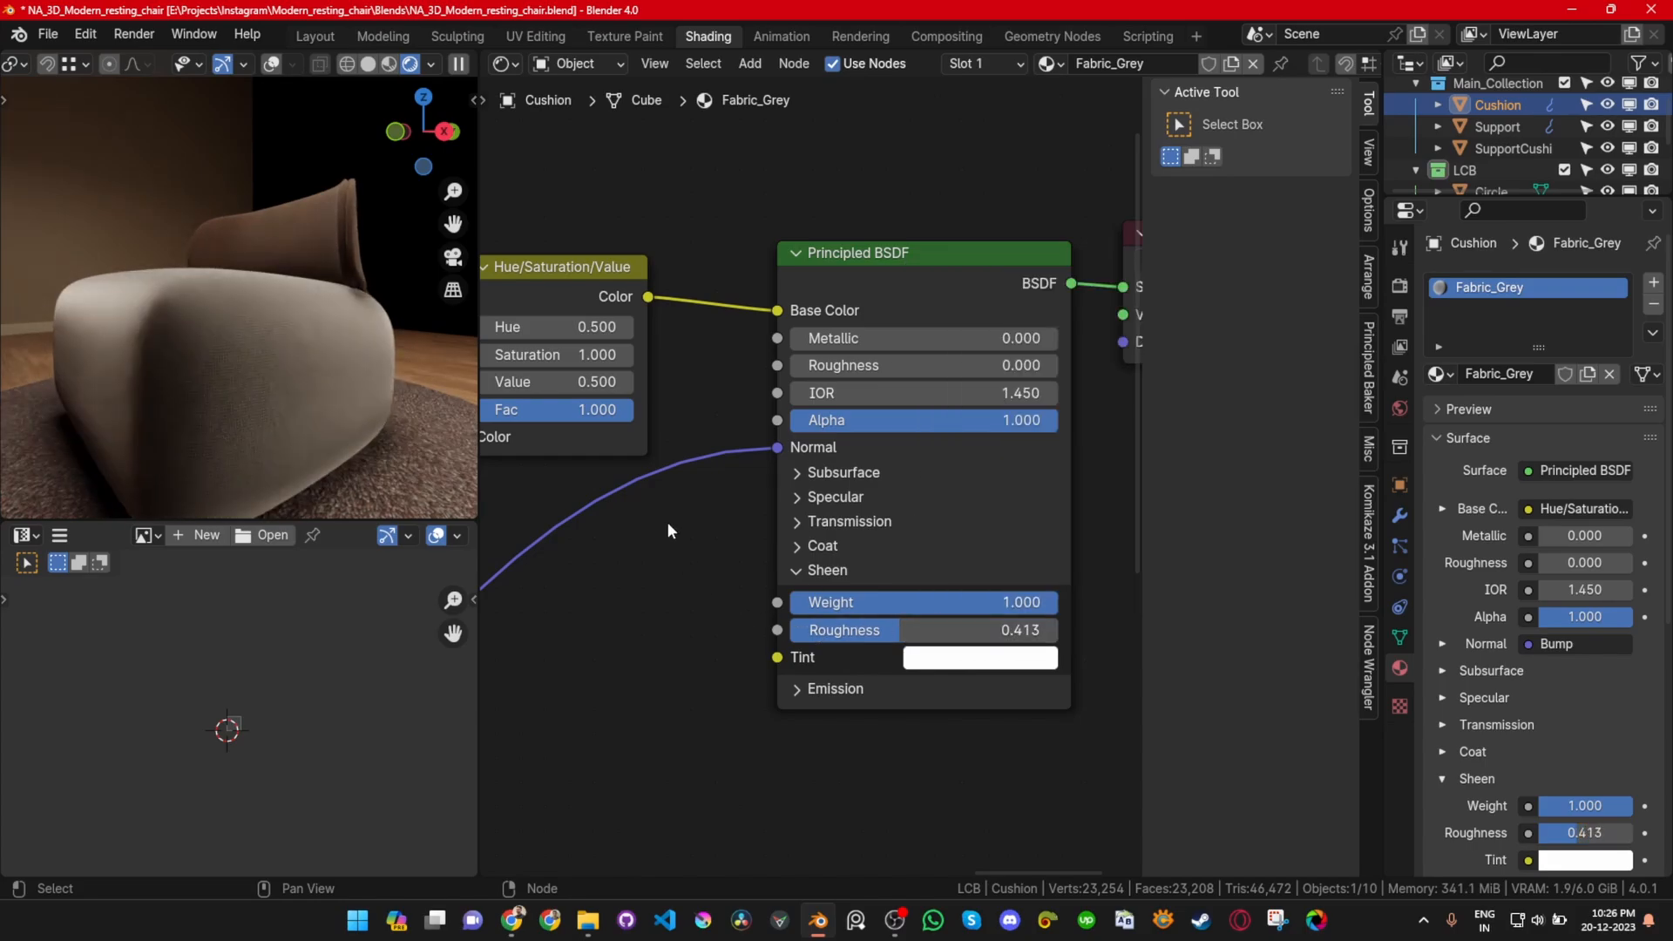
Step: Link the roughness Map Range's Result to the Principled BSDF's Sheen Roughness
scroll(668, 521, "down", 2)
scroll(658, 505, "down", 5)
middle_click_drag(578, 622, 837, 589)
left_click_drag(567, 591, 998, 520)
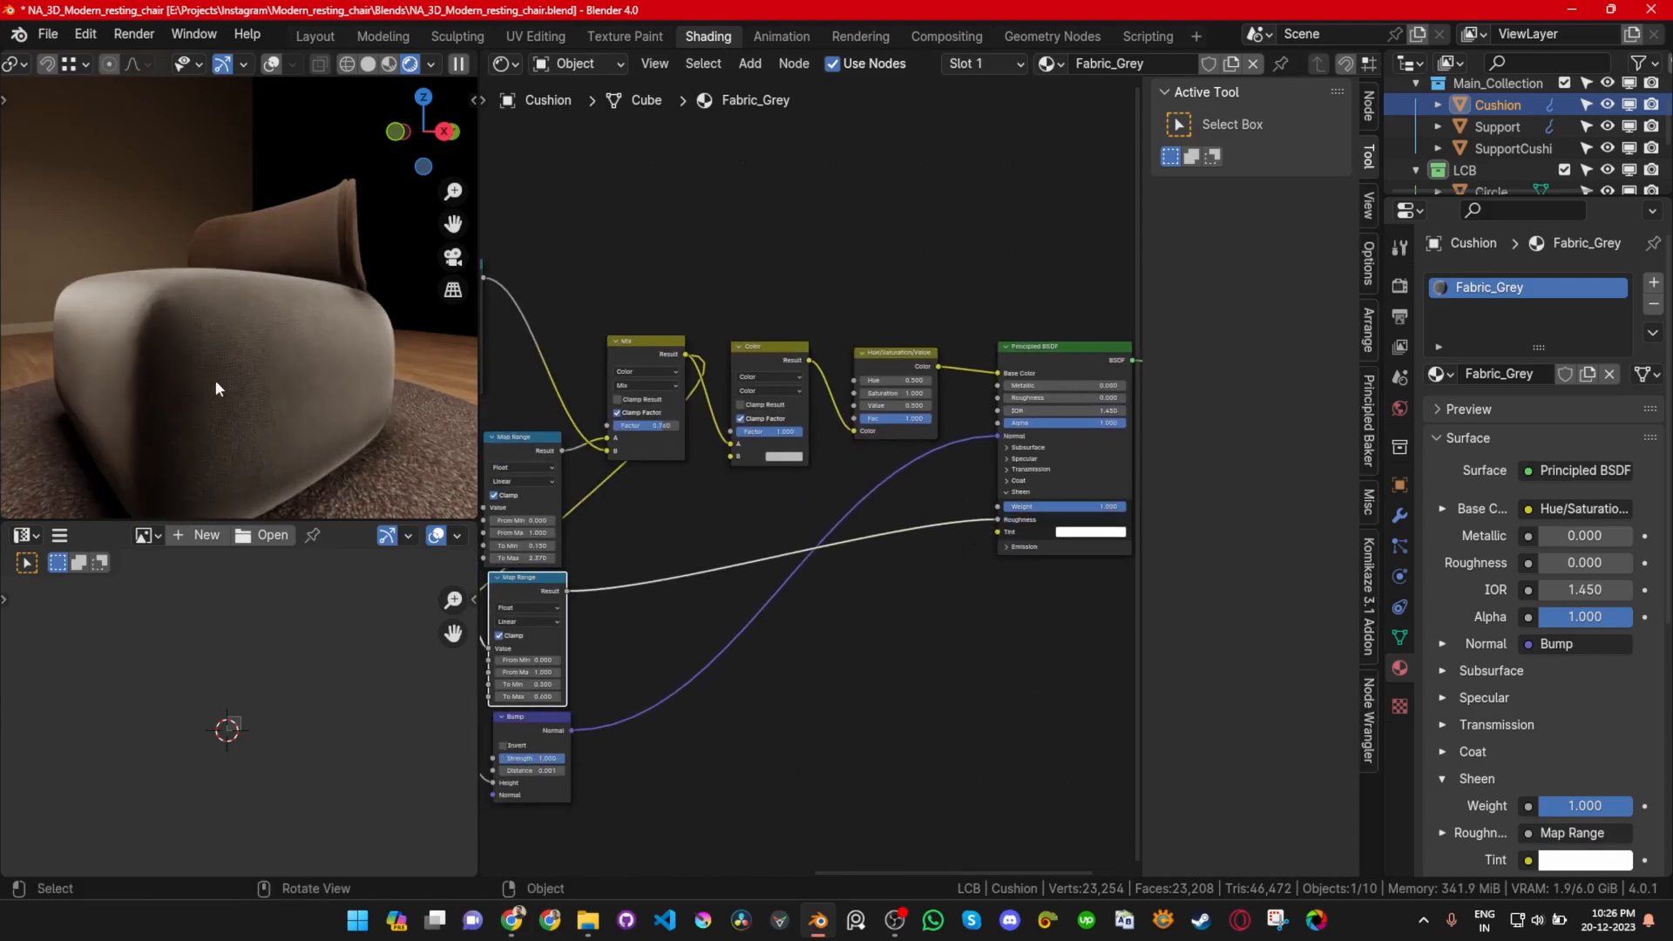
Step: Lower the Principled BSDF's Sheen Weight to 0.15
middle_click_drag(949, 589, 926, 584)
scroll(926, 585, "up", 4)
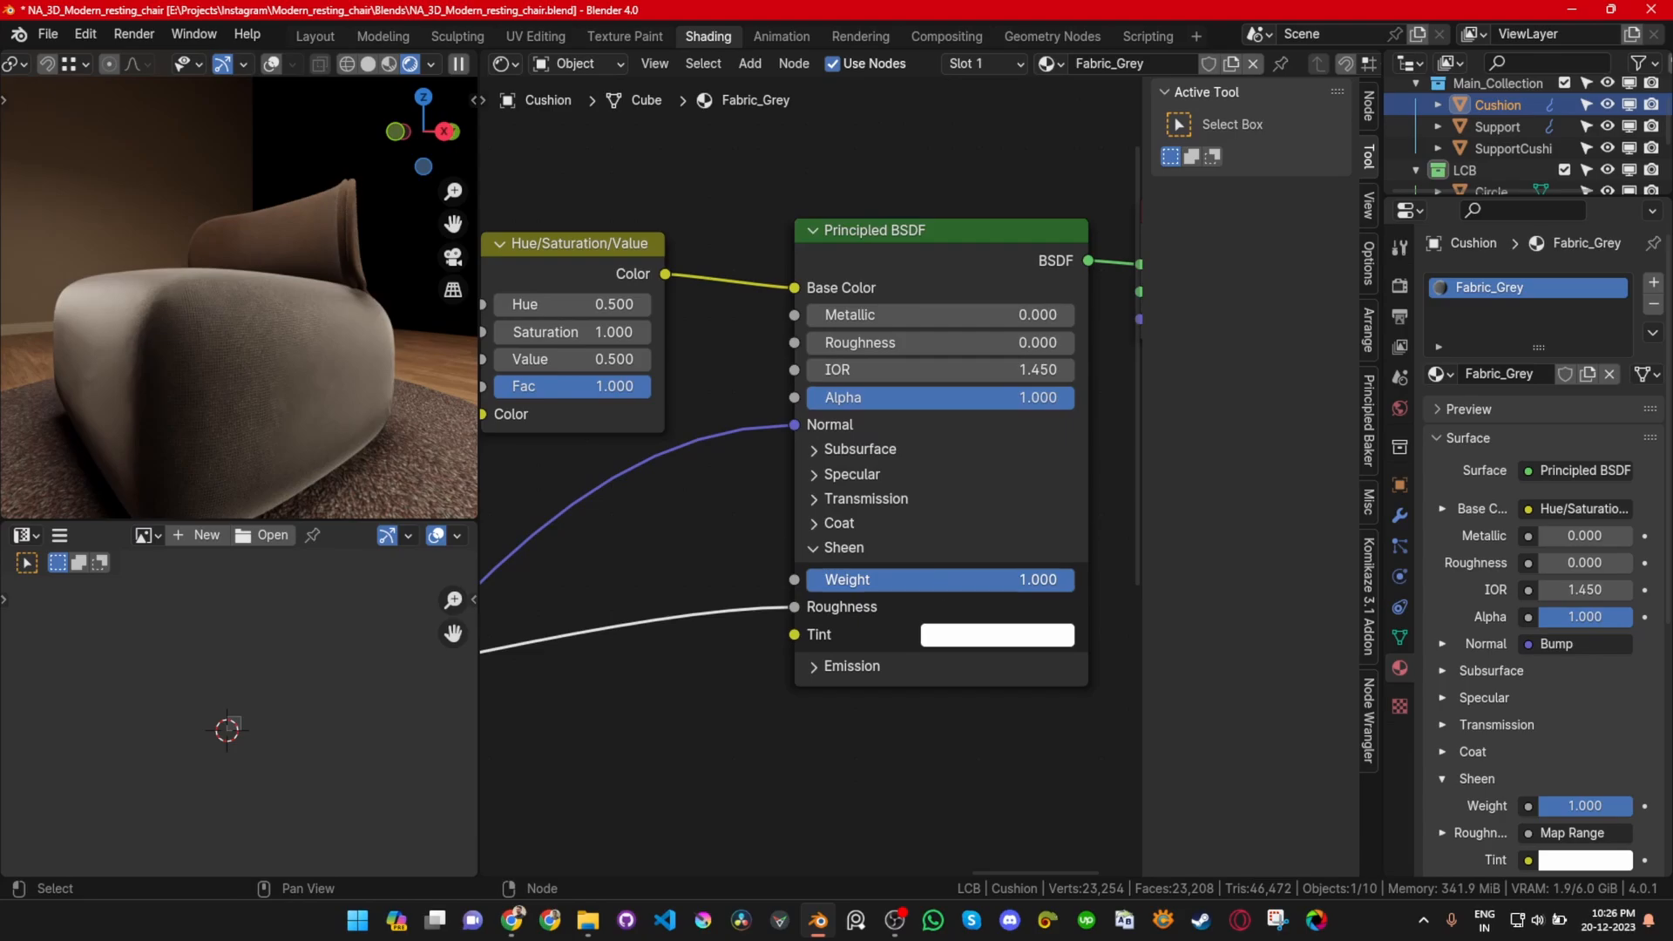
left_click_drag(926, 584, 707, 585)
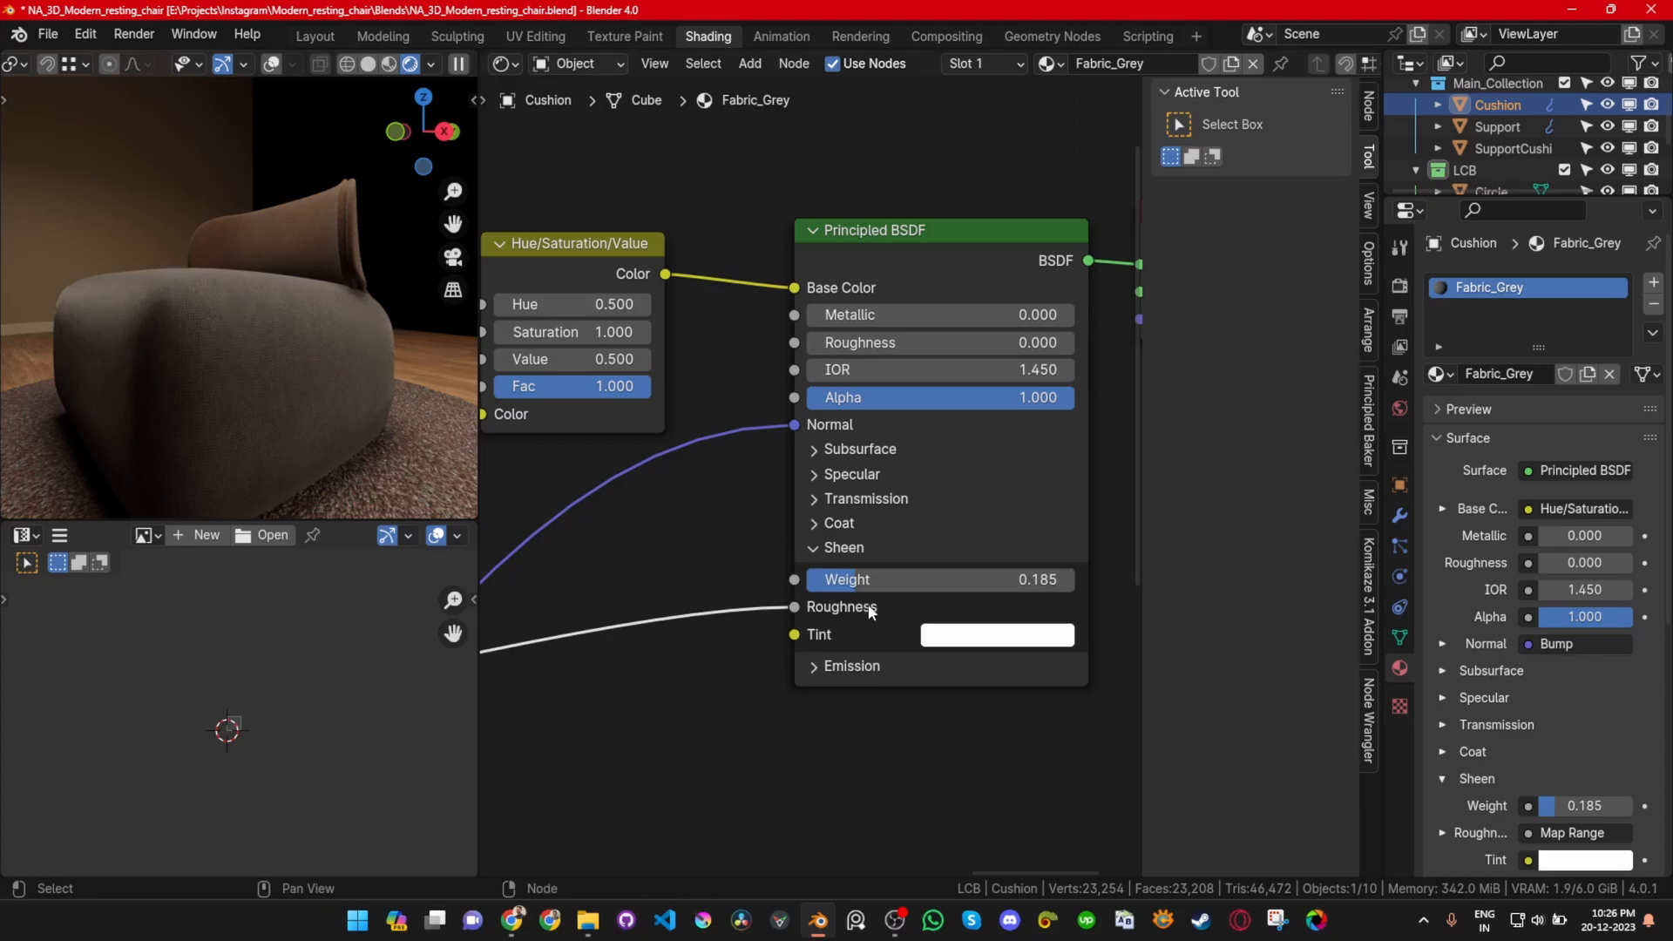
left_click(894, 582)
key("BackSpace")
type(".15")
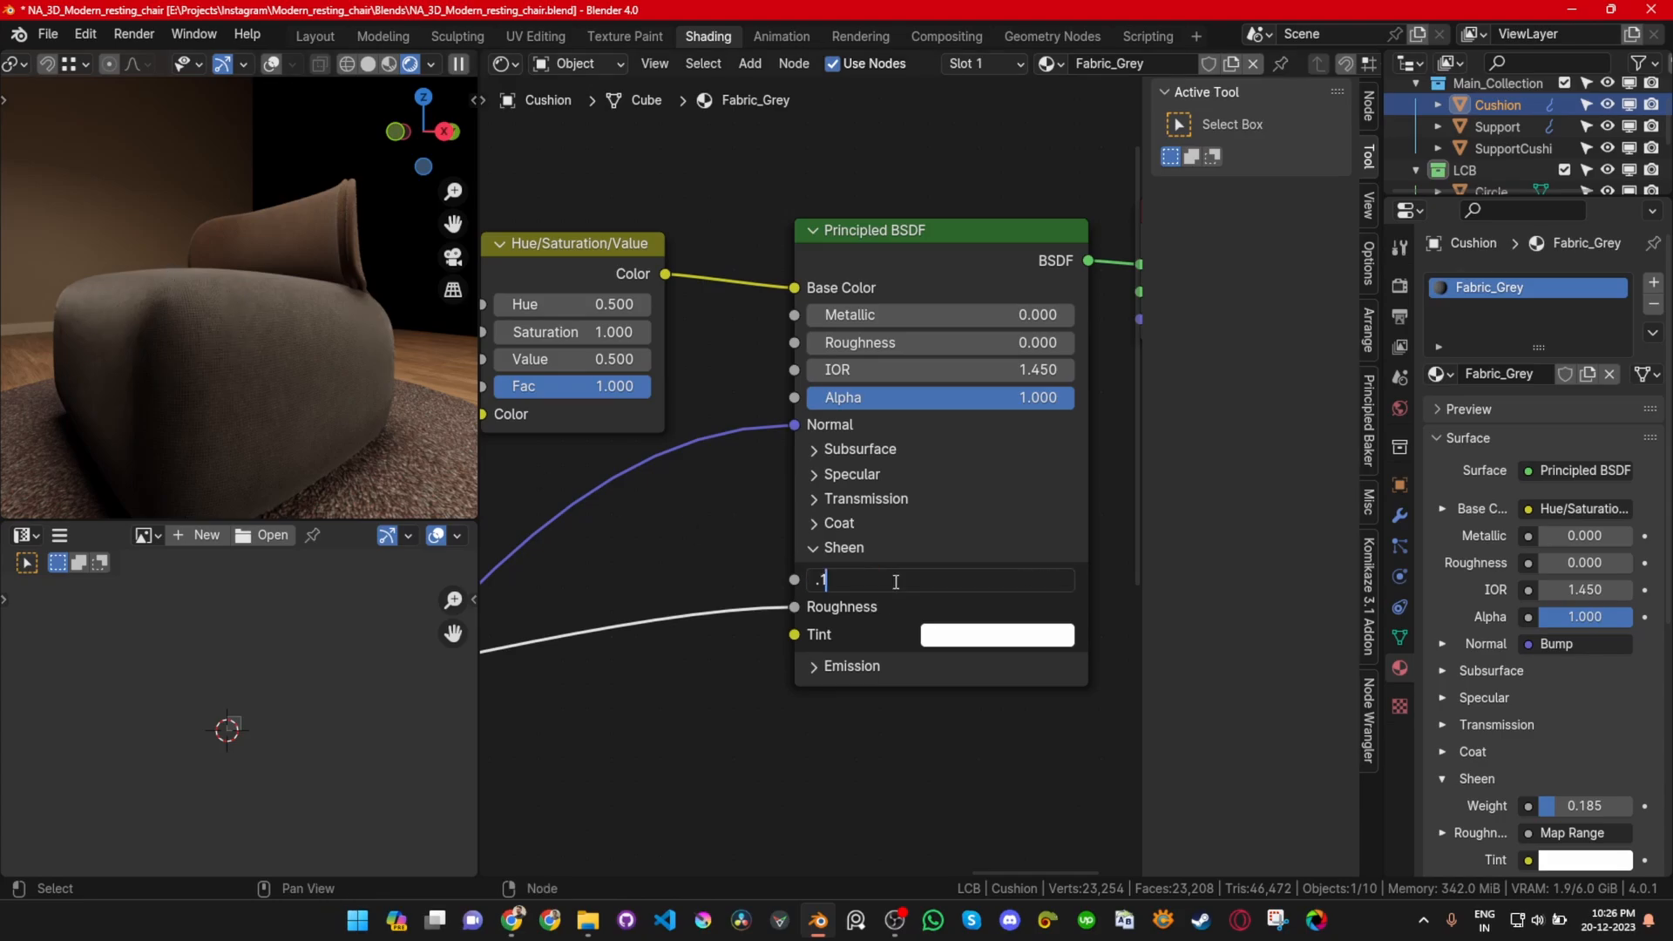
key("Return")
Step: Inspect the cushion weave up close, try disconnecting the map from the Sheen Roughness, and undo the disconnection
middle_click_drag(13, 363, 310, 422)
scroll(245, 392, "down", 3)
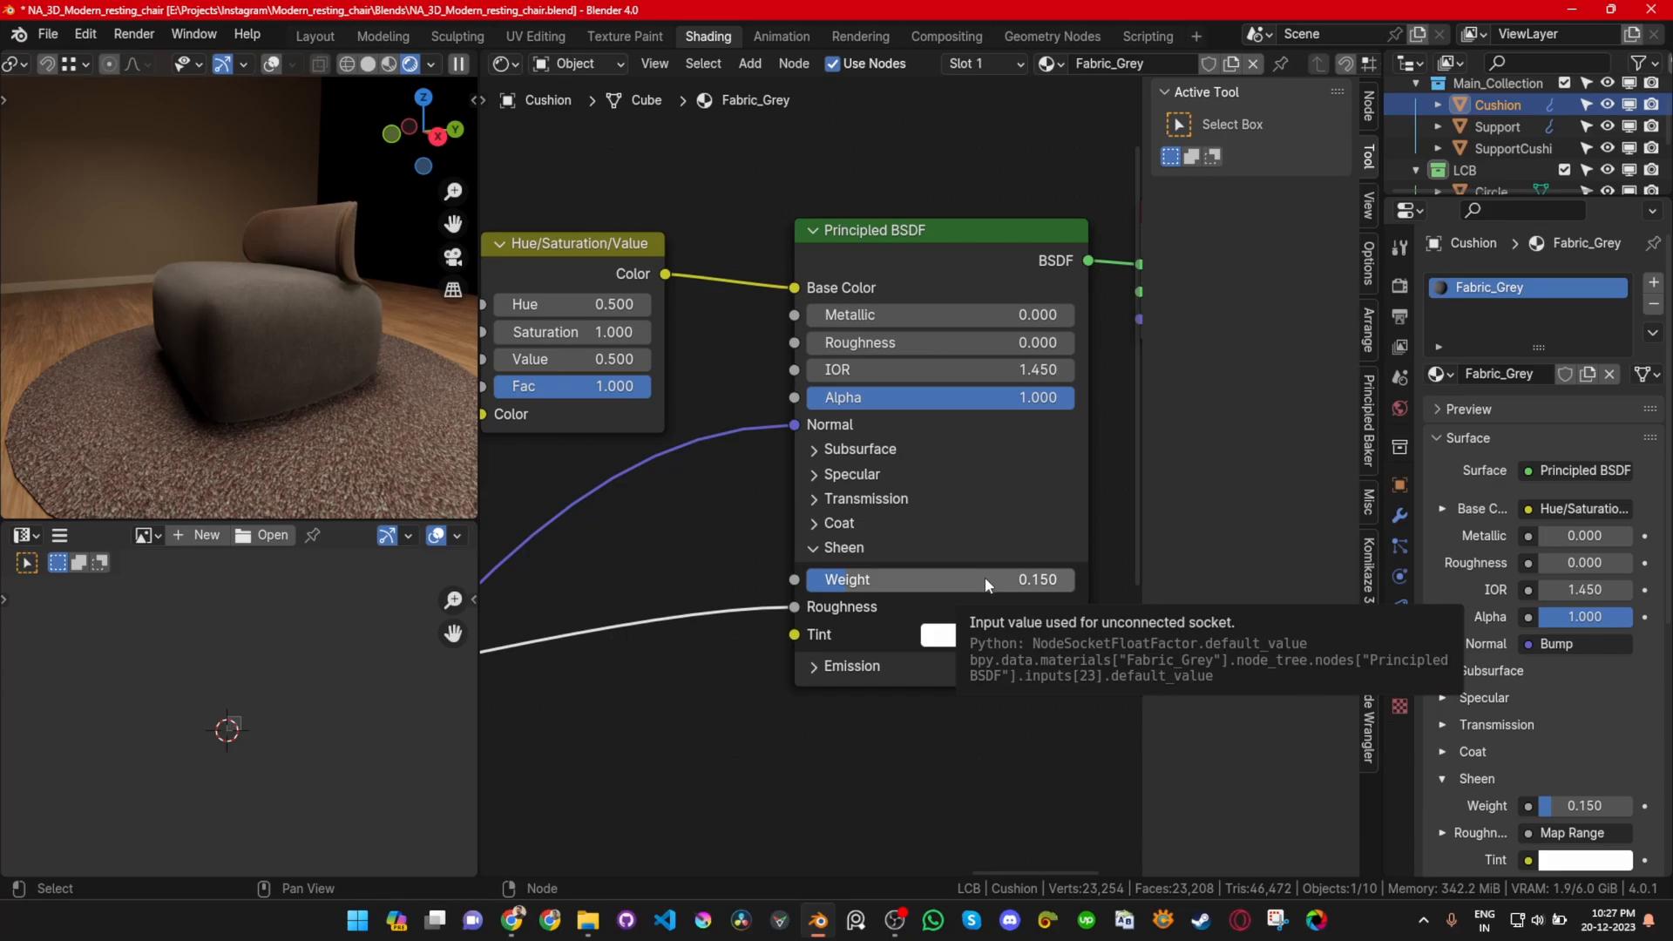
scroll(295, 310, "up", 4)
middle_click_drag(151, 340, 431, 383)
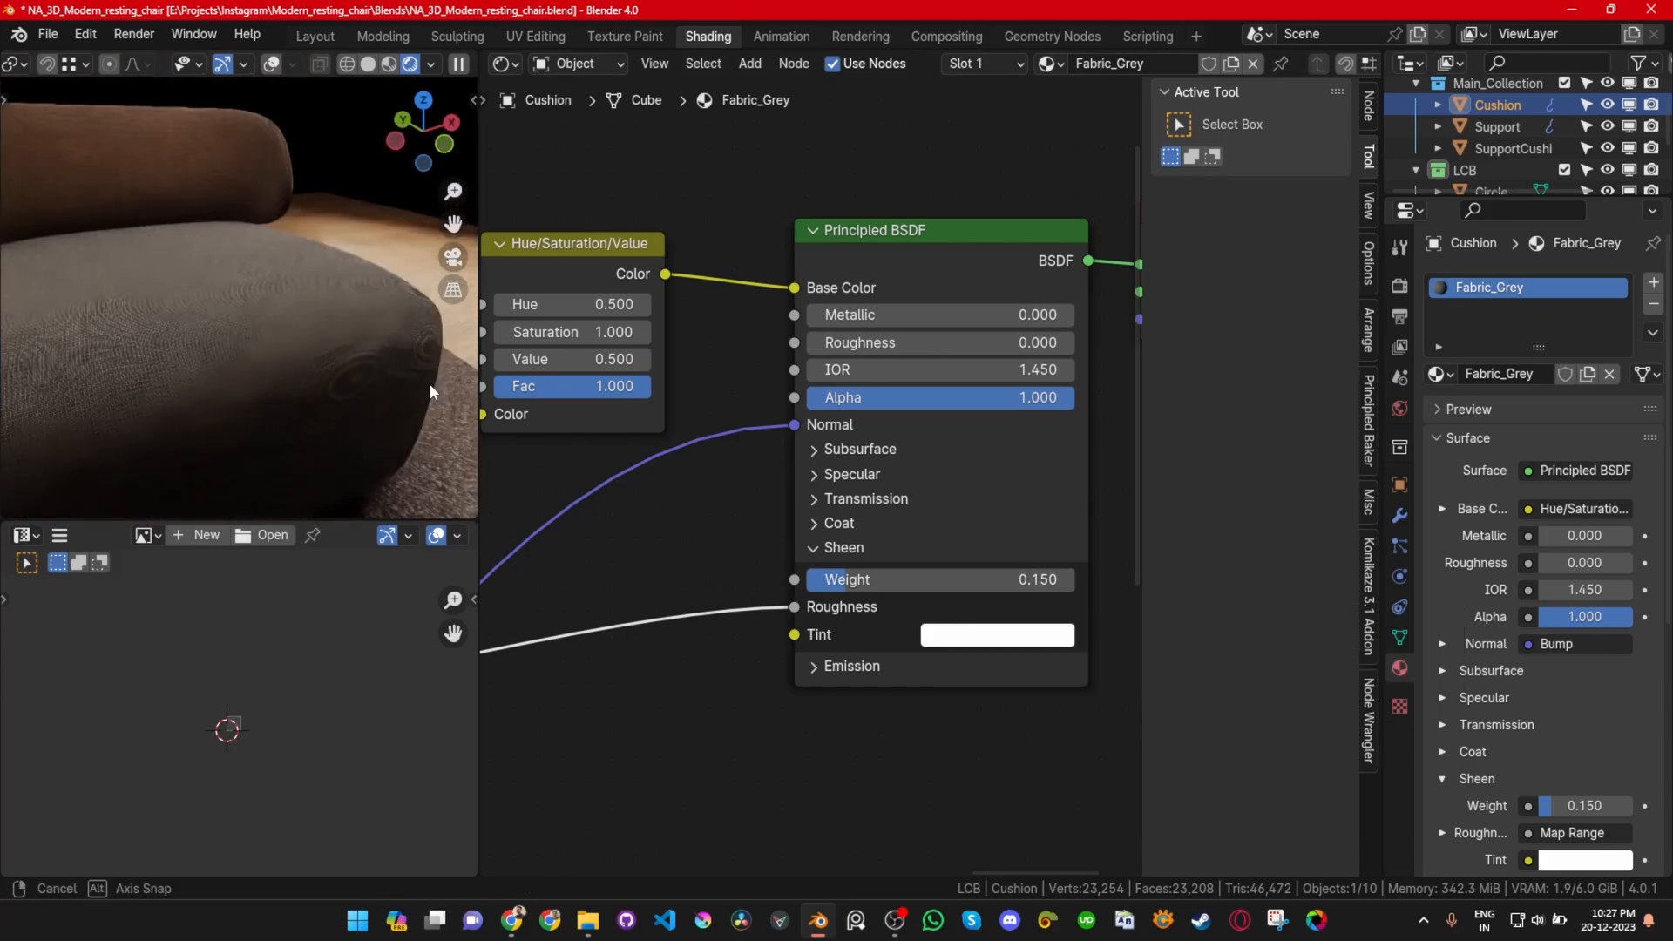
scroll(348, 314, "up", 3)
middle_click_drag(316, 282, 263, 11, "shift")
middle_click_drag(158, 291, 249, 431)
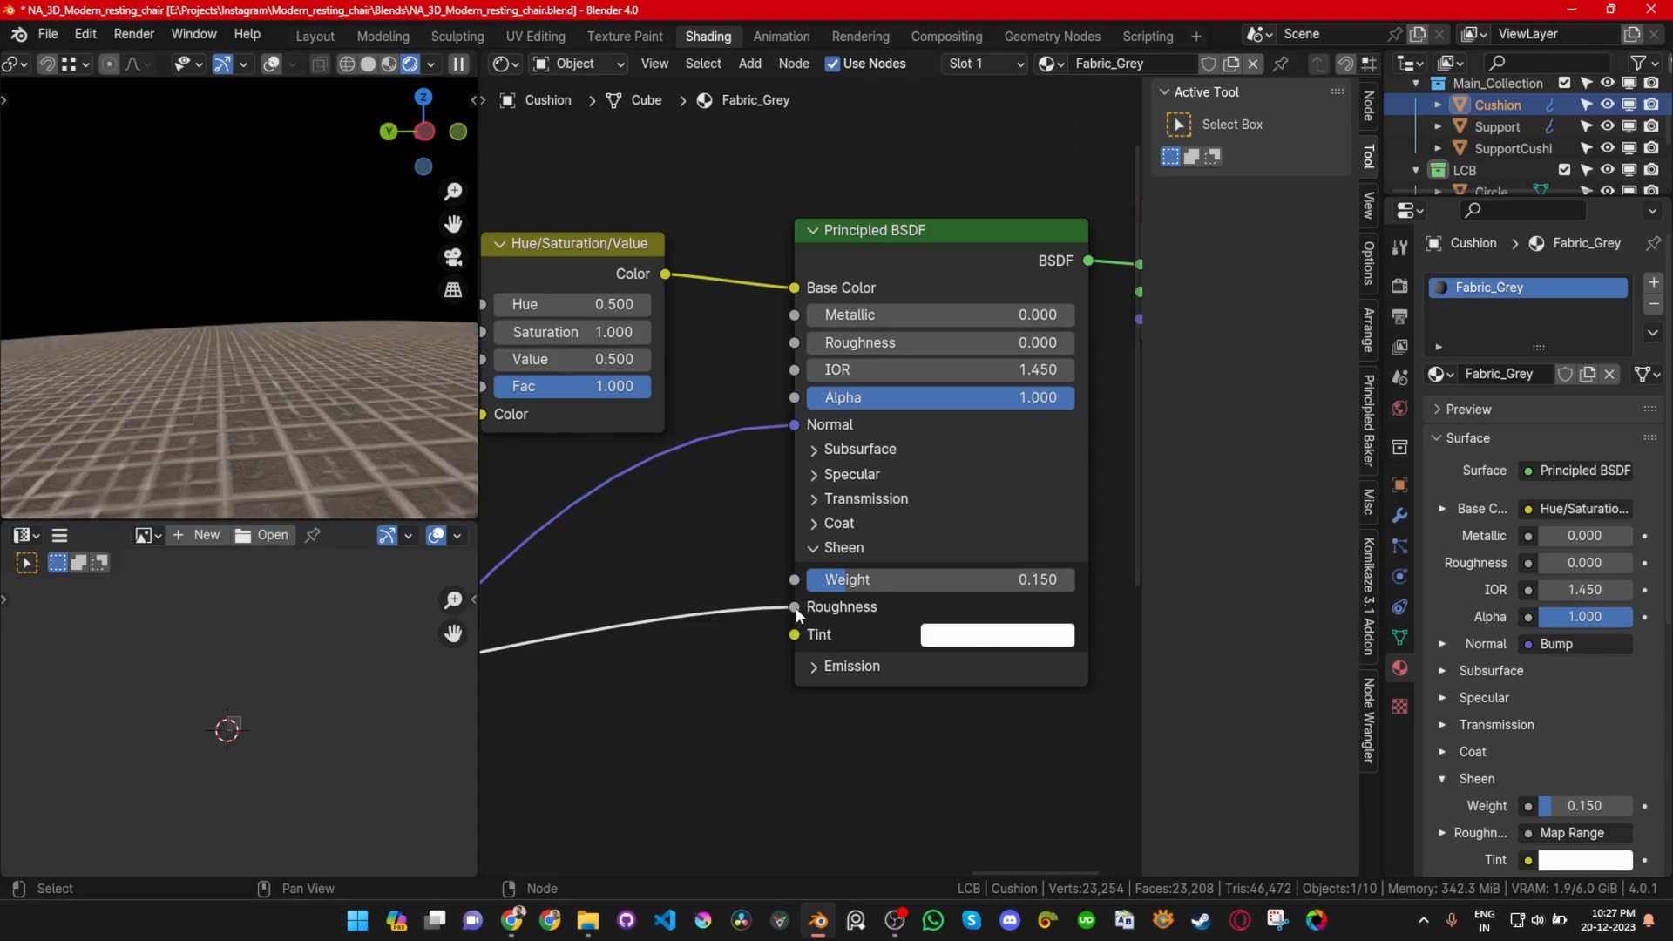
left_click_drag(794, 607, 704, 629)
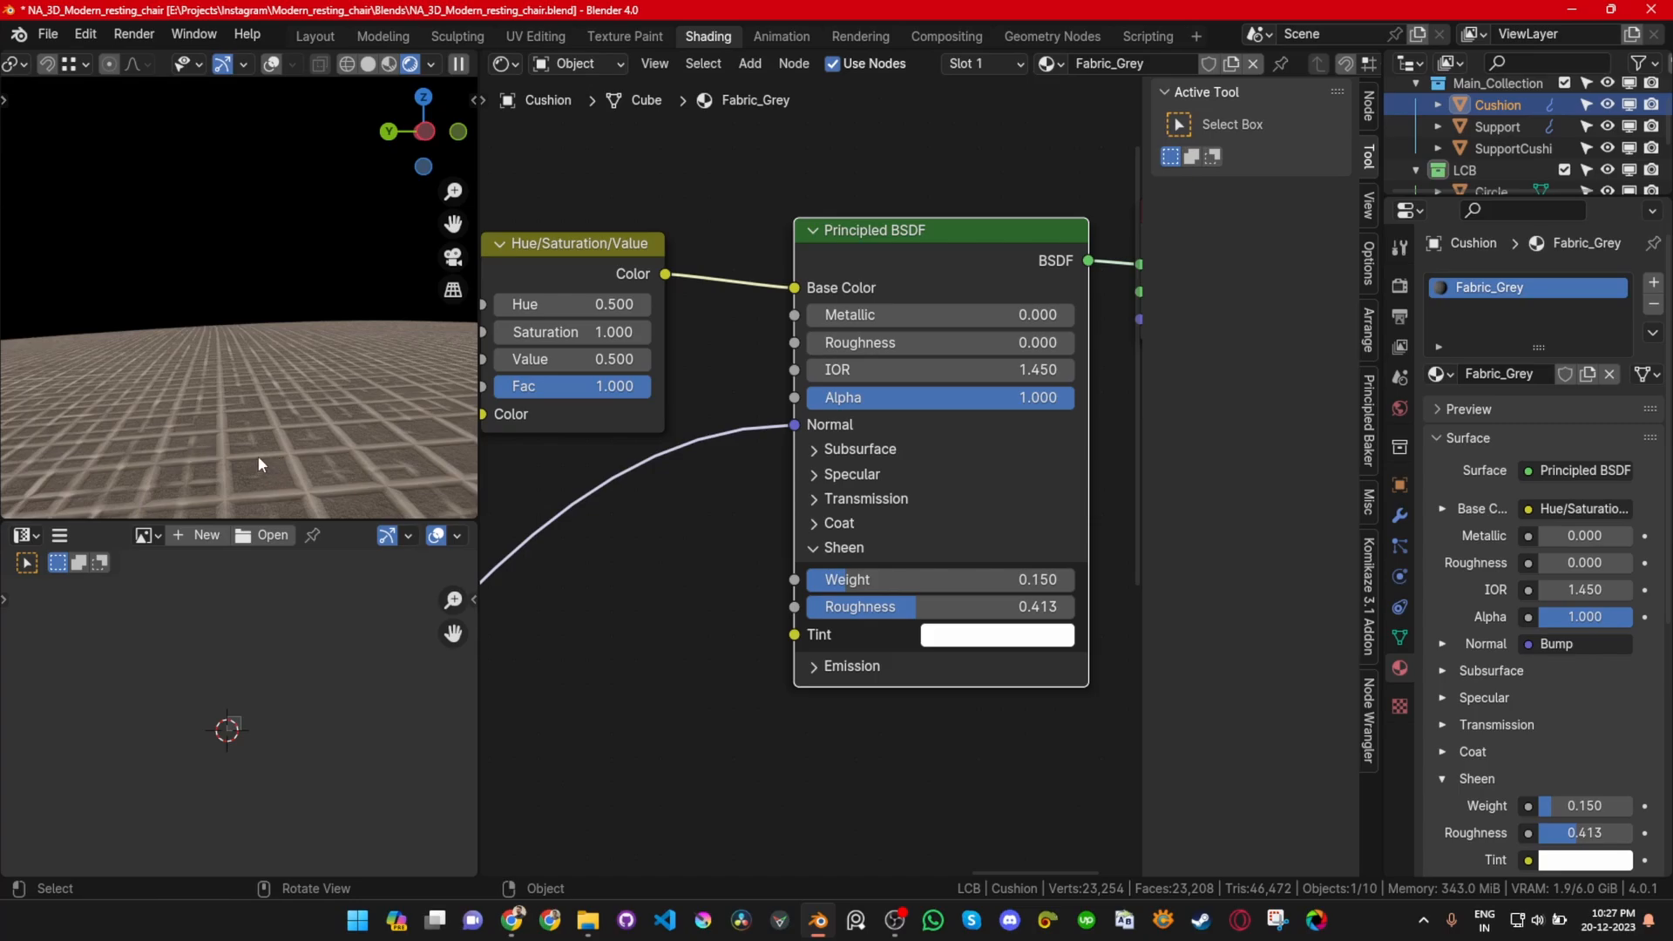
key("ctrl+z")
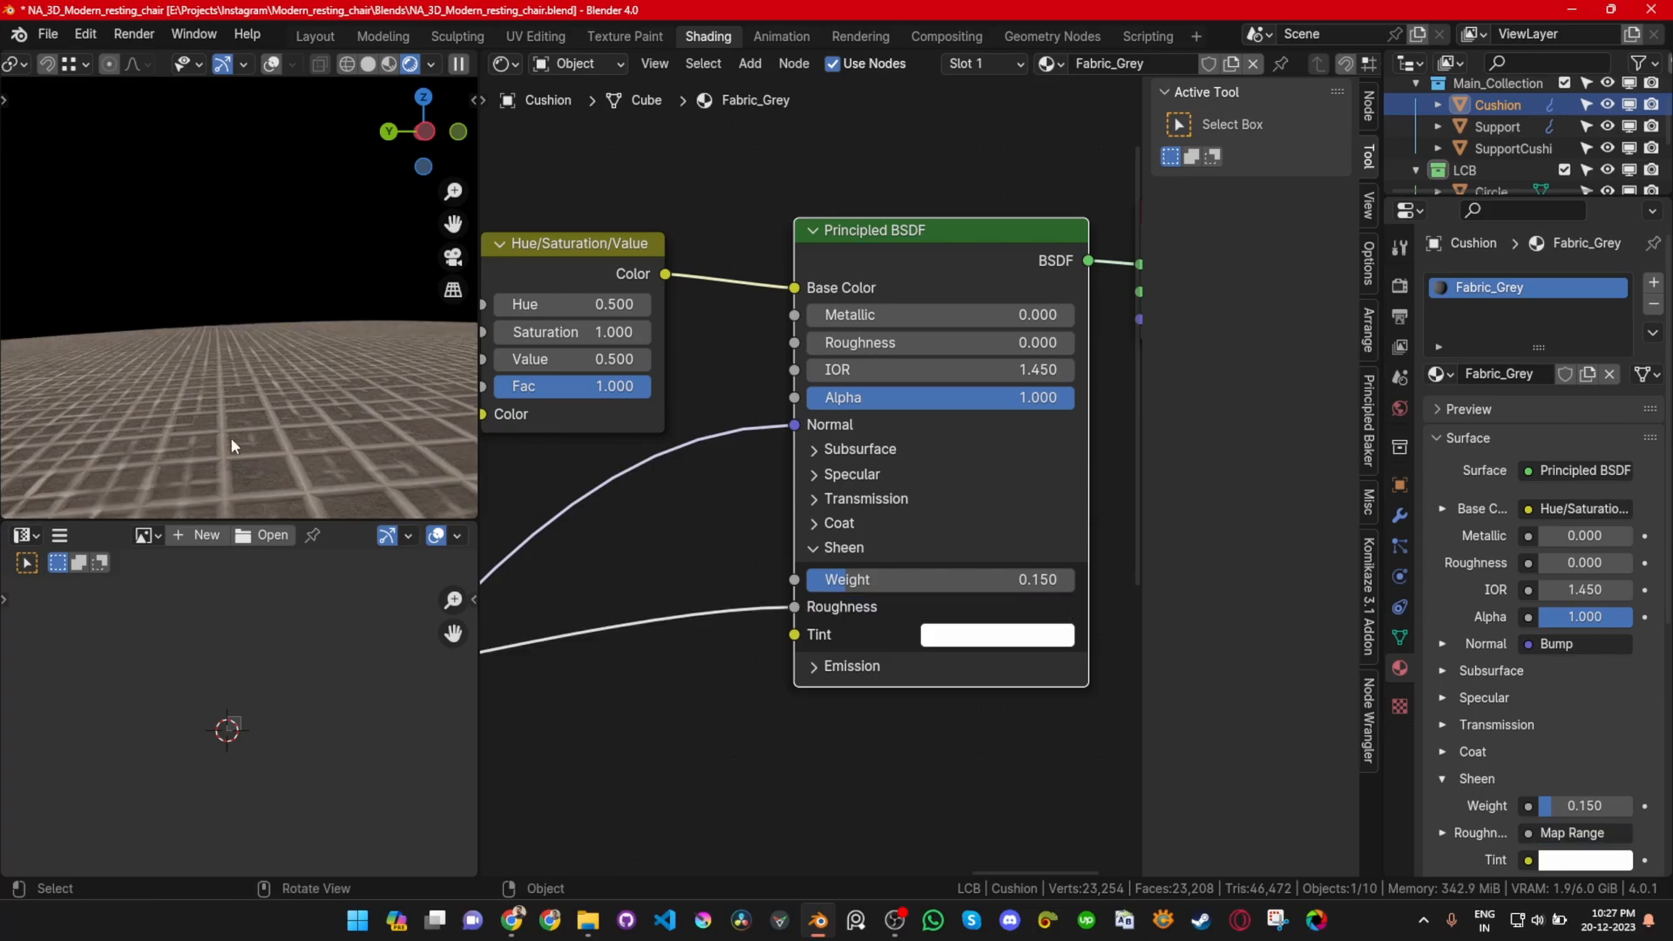
Step: Try the full output range on the Map Range feeding the Sheen Roughness, with To Min 0 and To Max 1
scroll(648, 637, "down", 3)
middle_click_drag(648, 638, 1040, 410, "shift")
middle_click_drag(596, 558, 1126, 548, "shift")
scroll(977, 651, "up", 2)
middle_click_drag(977, 652, 867, 592, "shift")
left_click(825, 588)
type("0")
key("Return")
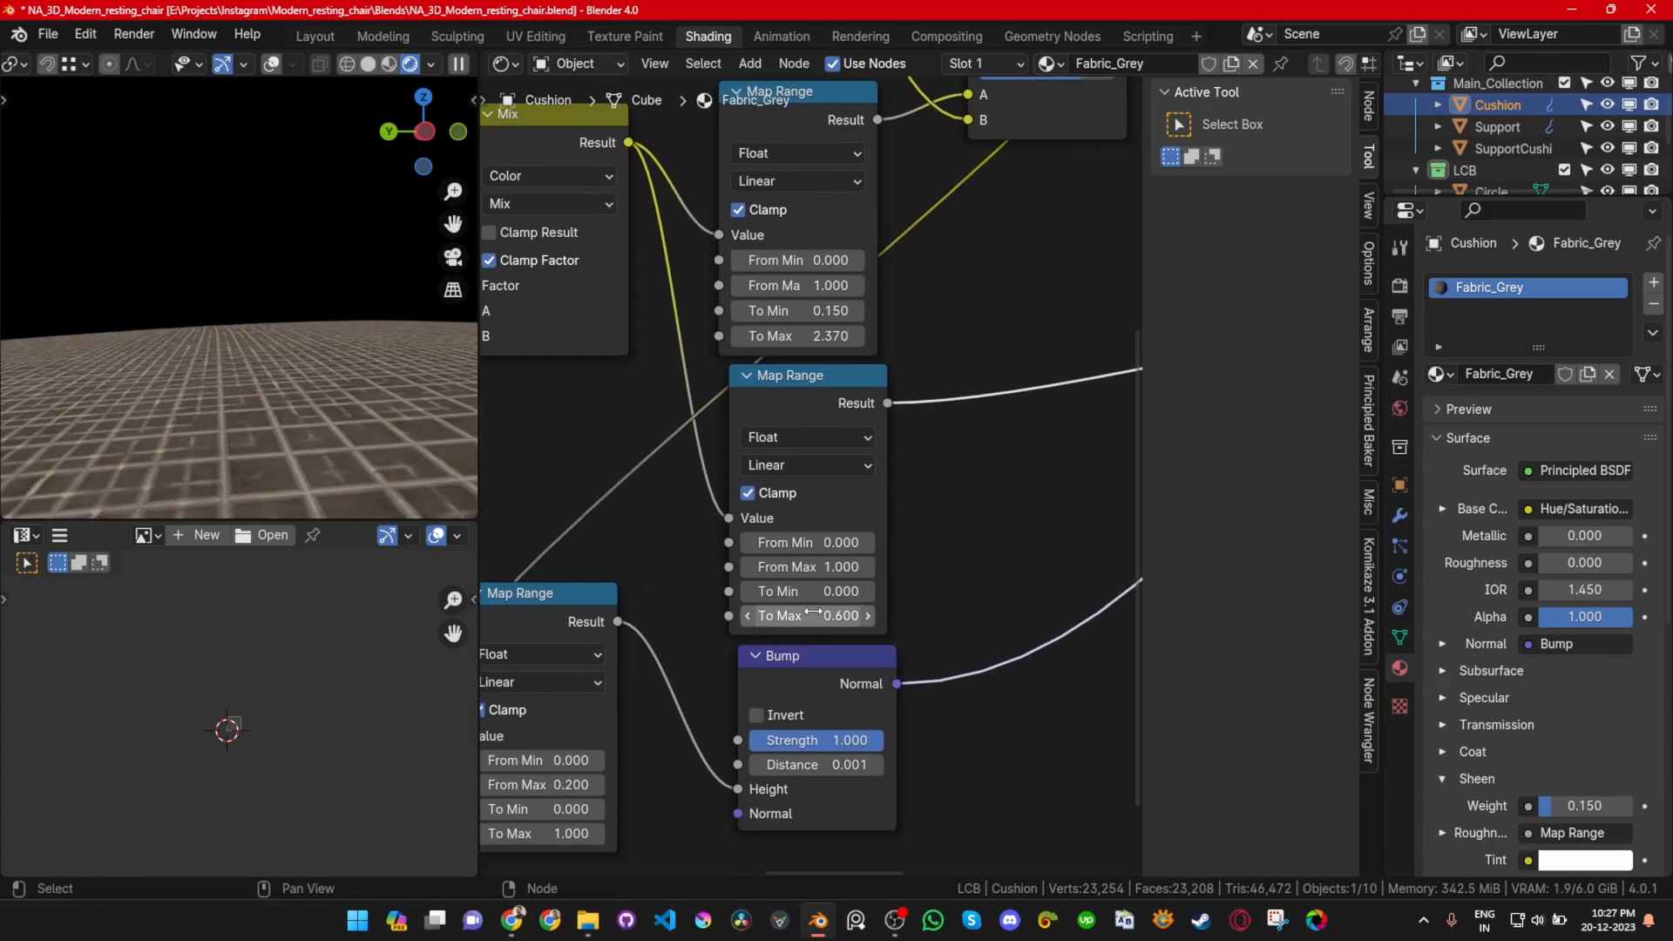
left_click(812, 612)
type("1")
key("Return")
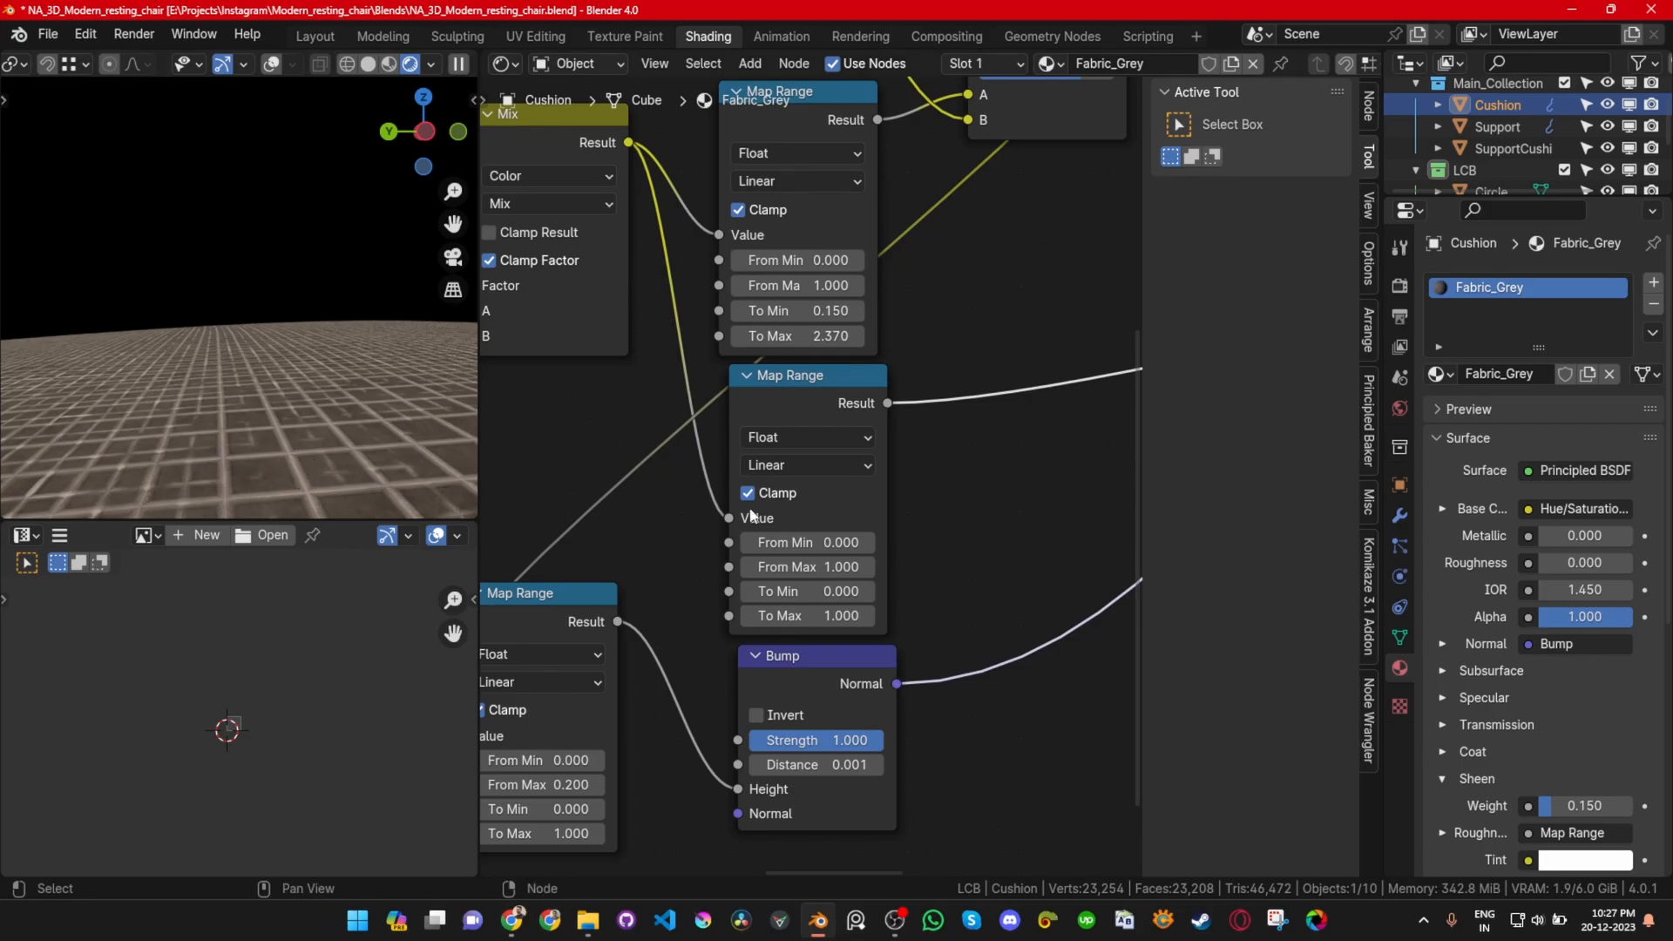
Step: Set the sheen roughness Map Range's To Min to 0.3 and To Max to 0.6
left_click(846, 597)
key("BackSpace")
type("0.3")
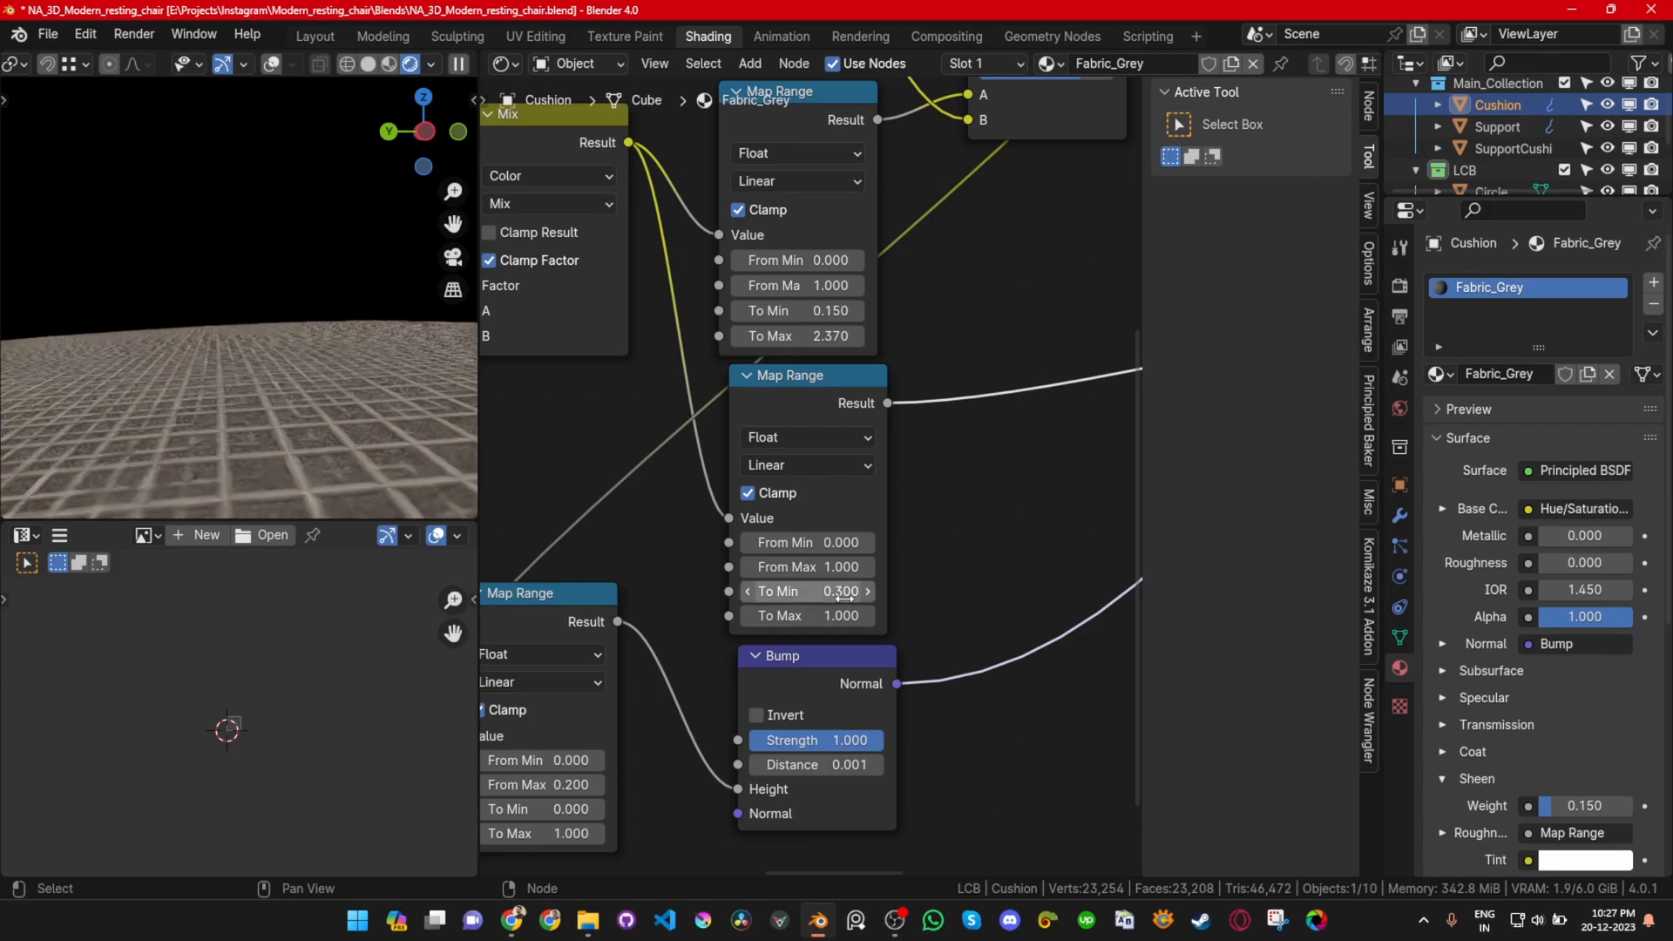
key("Tab")
type("0.6")
key("Return")
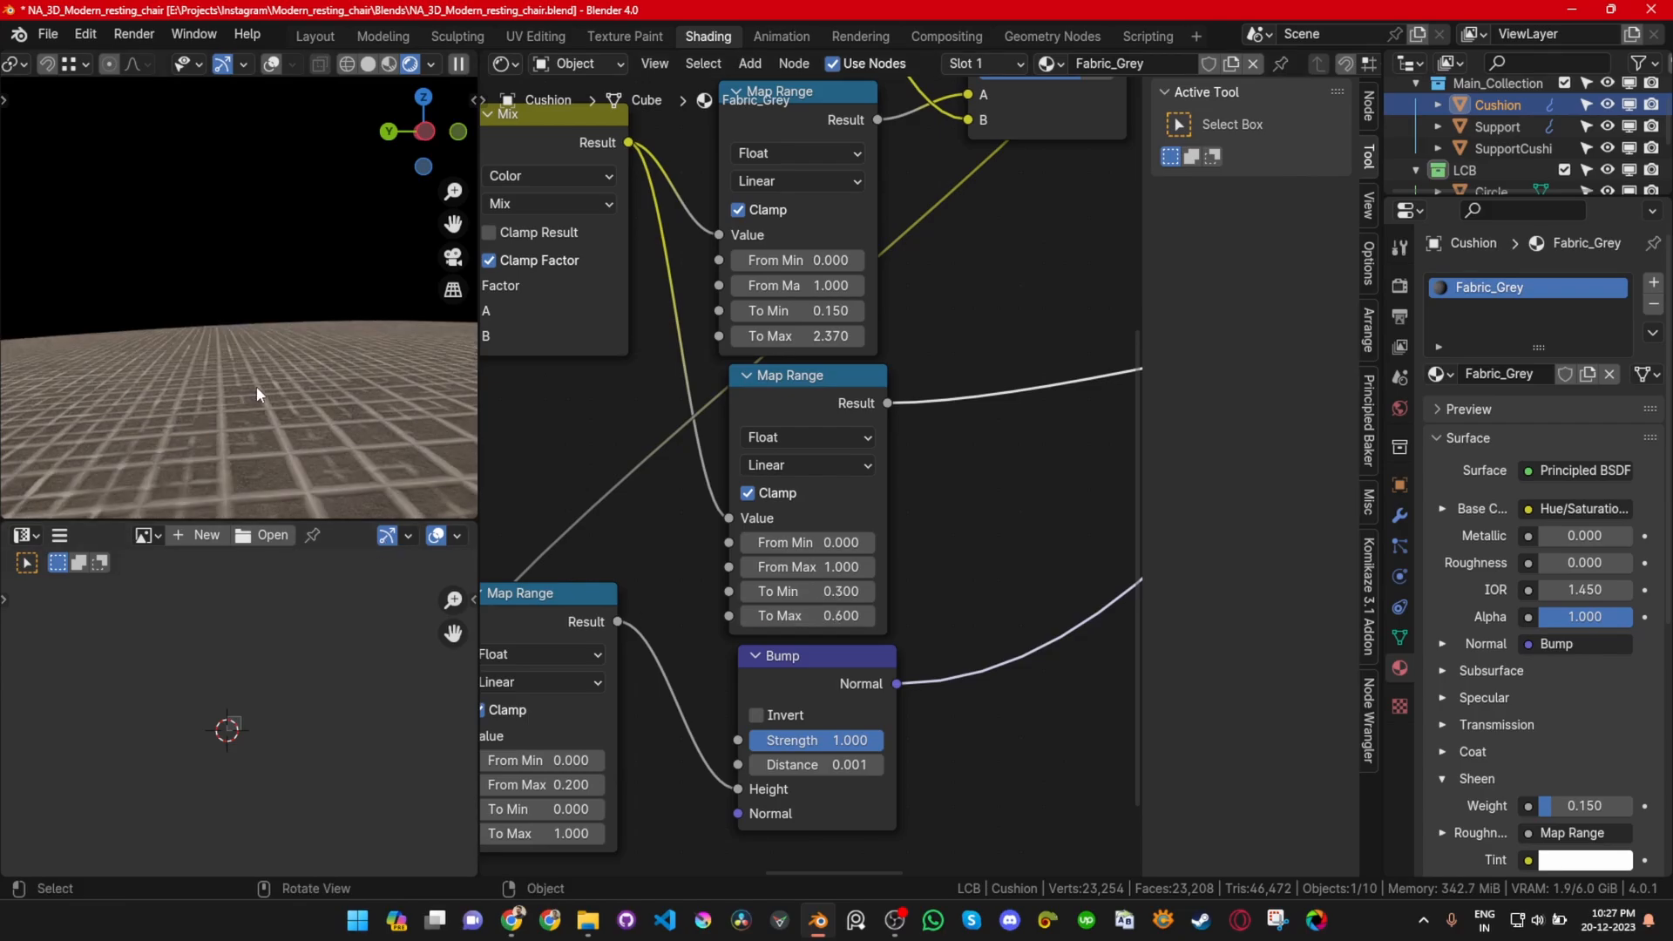
Step: Examine the chair's fabric from several angles in a maximized viewport, and restore the Shading layout
scroll(211, 352, "down", 12)
middle_click_drag(257, 385, 30, 371)
scroll(222, 383, "up", 4)
scroll(352, 386, "up", 2)
scroll(52, 373, "down", 2)
key("ctrl+space")
scroll(656, 512, "down", 4)
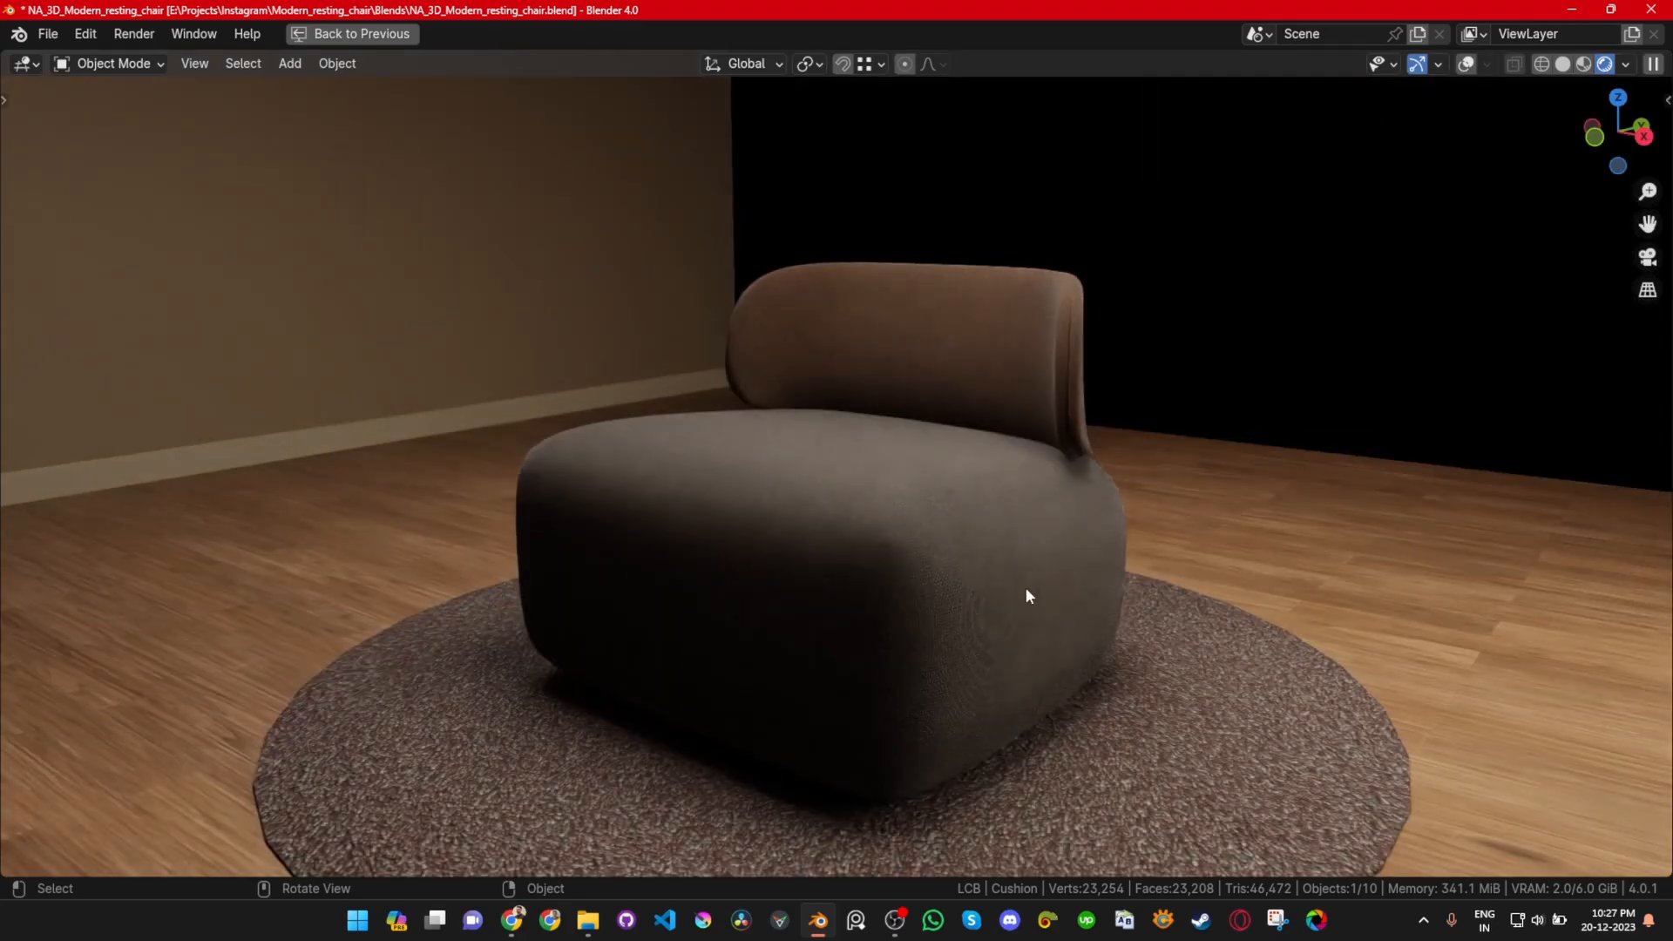
middle_click_drag(1122, 610, 1071, 597)
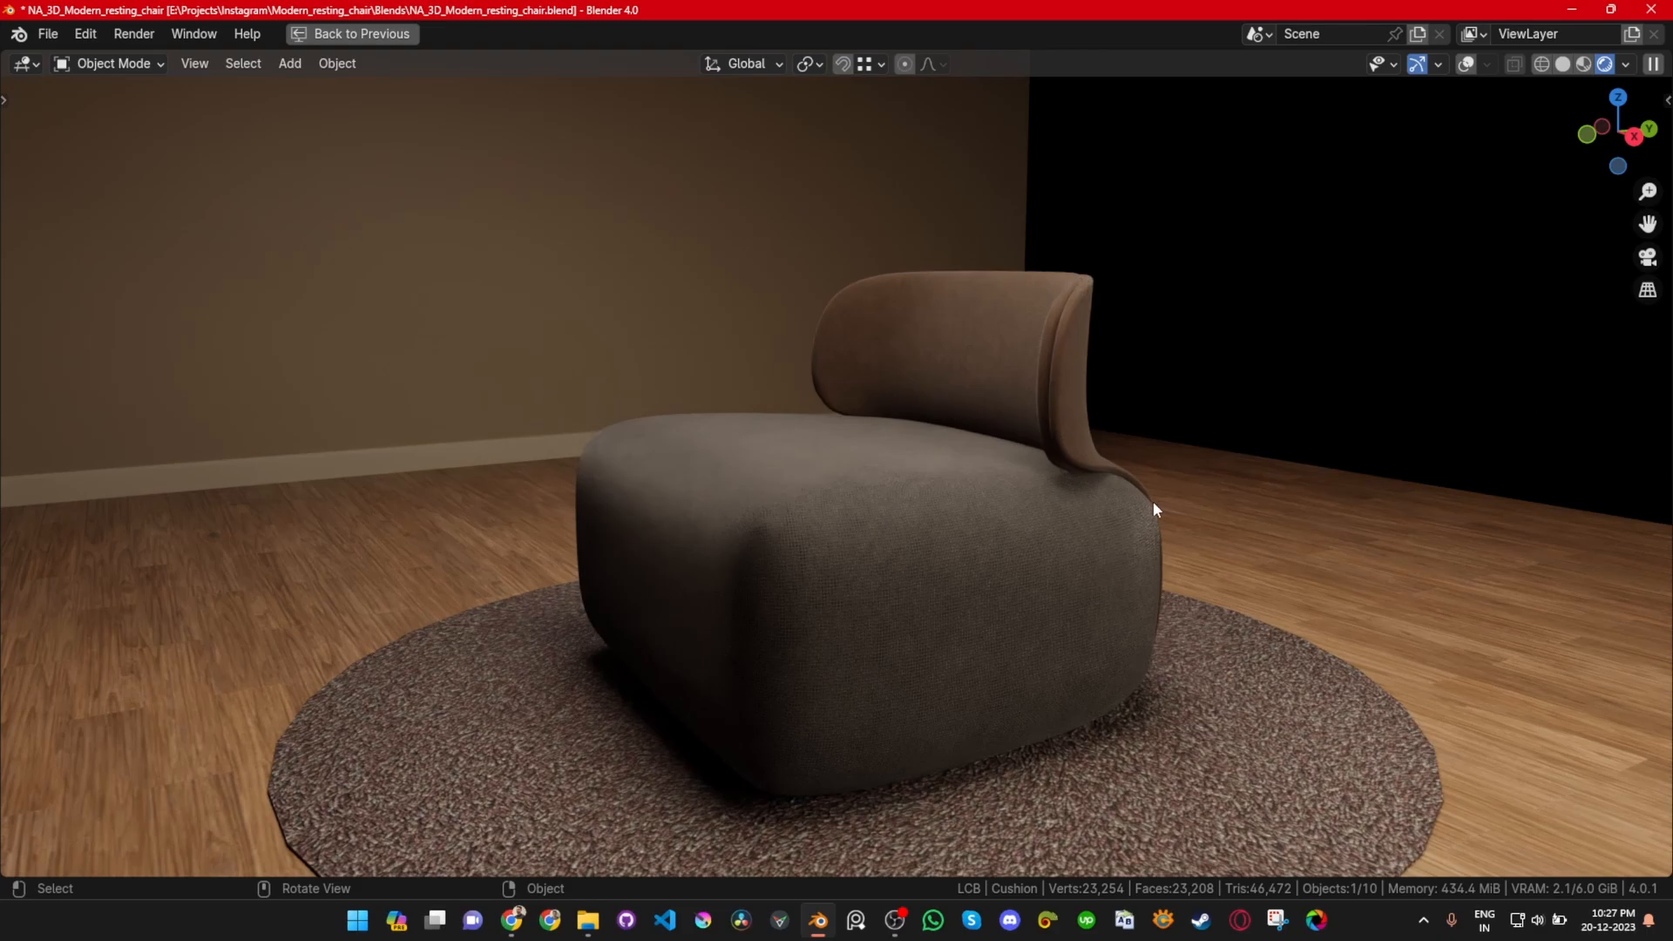
middle_click_drag(974, 609, 887, 589)
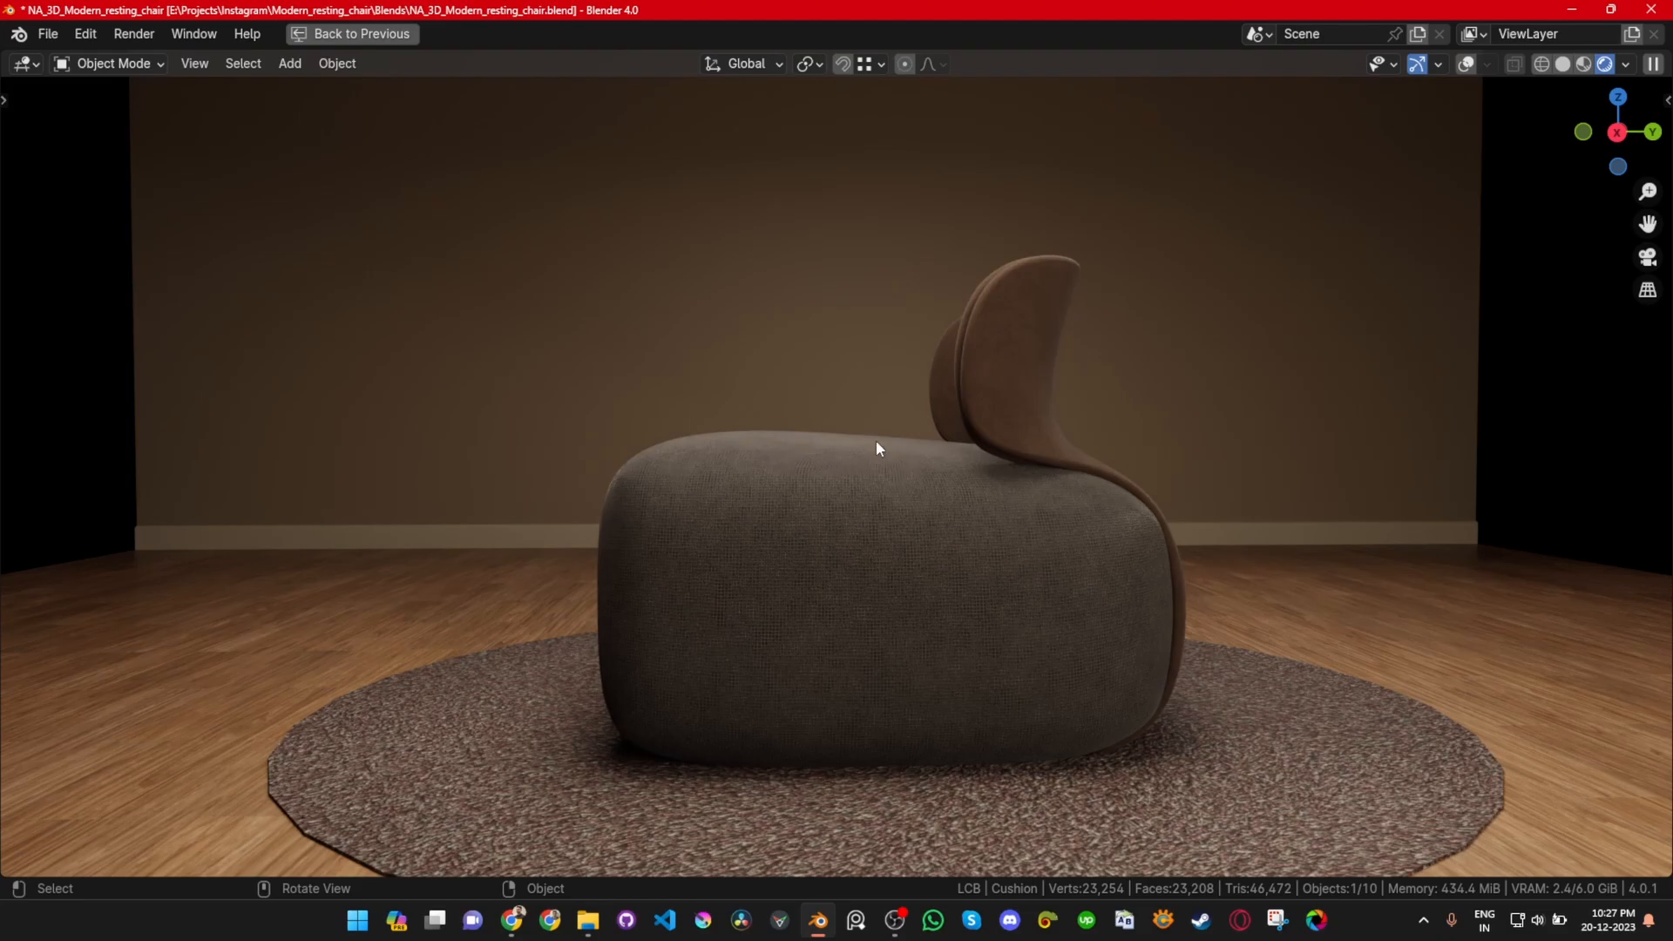
key("ctrl+space")
scroll(237, 301, "up", 5)
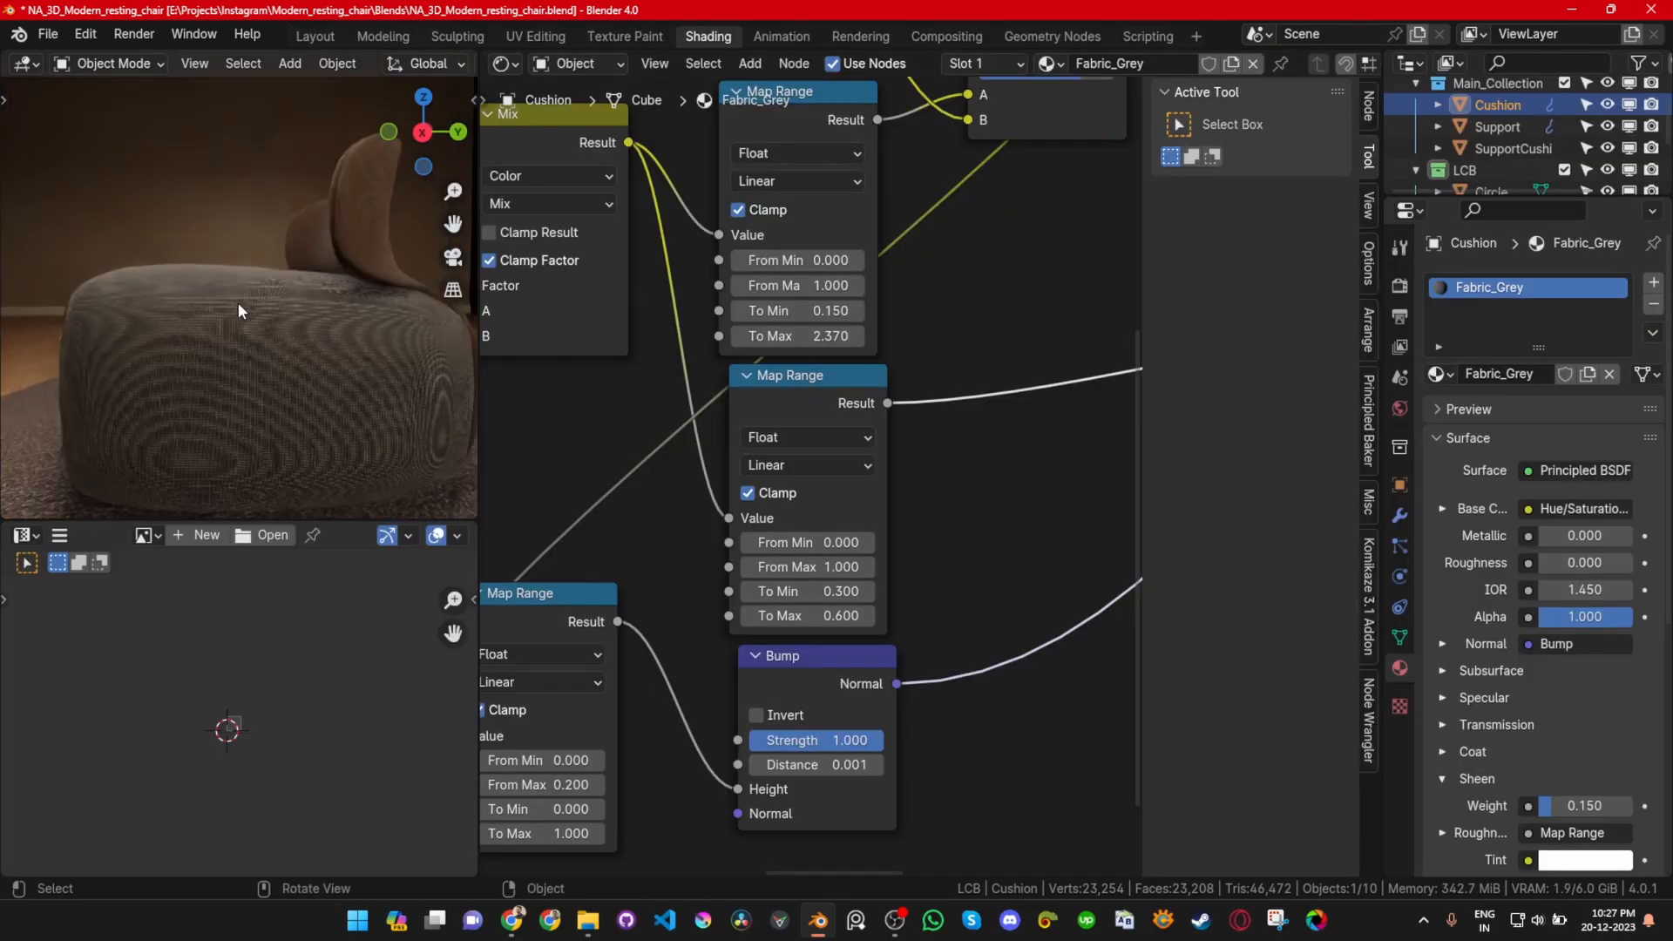
Step: Try a Sheen Weight of 0 on the Principled BSDF, and set it to 0.1 instead
scroll(238, 305, "down", 3)
scroll(1066, 523, "down", 3)
middle_click_drag(1066, 510, 518, 654)
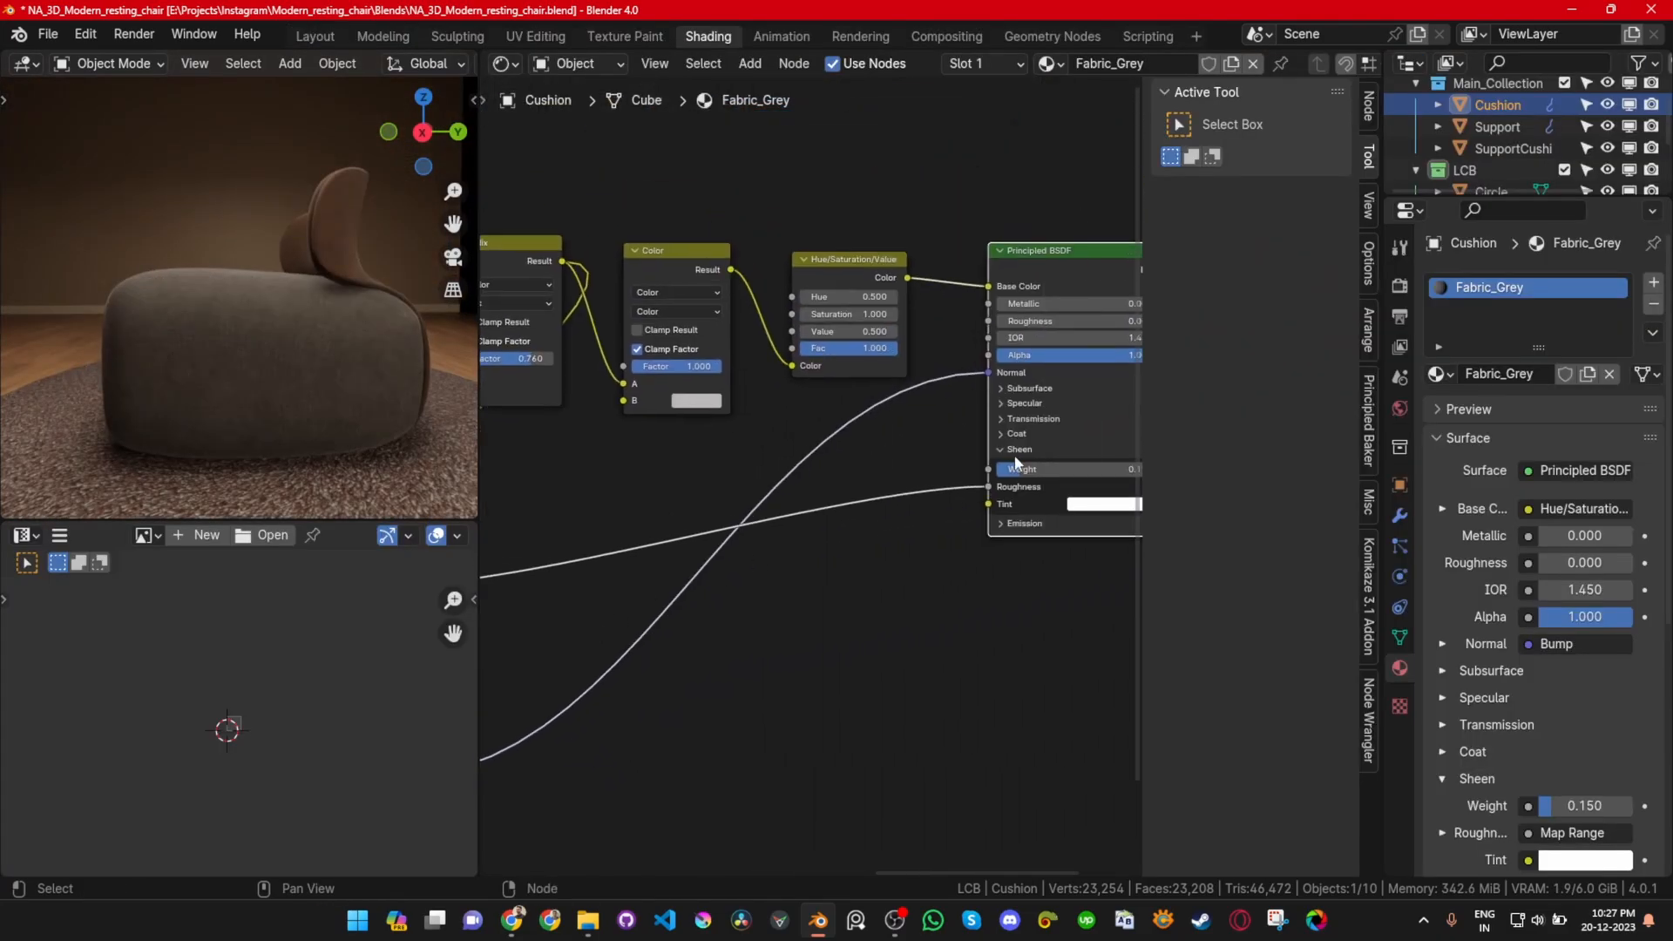
left_click_drag(1019, 469, 995, 467)
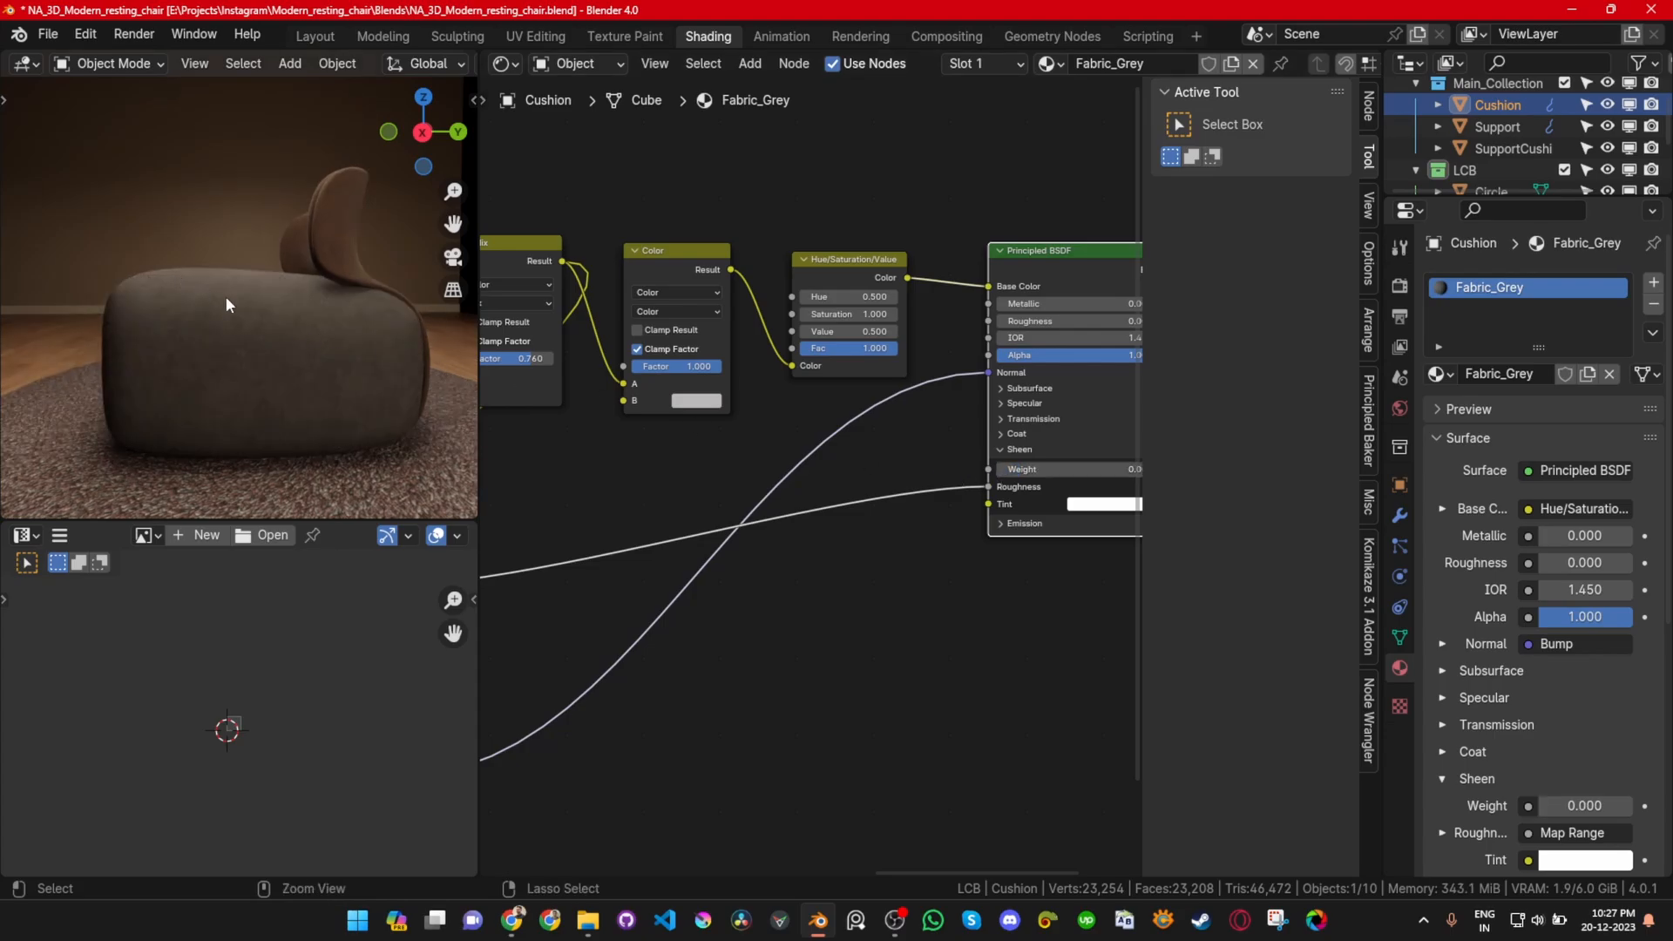
key("ctrl+z")
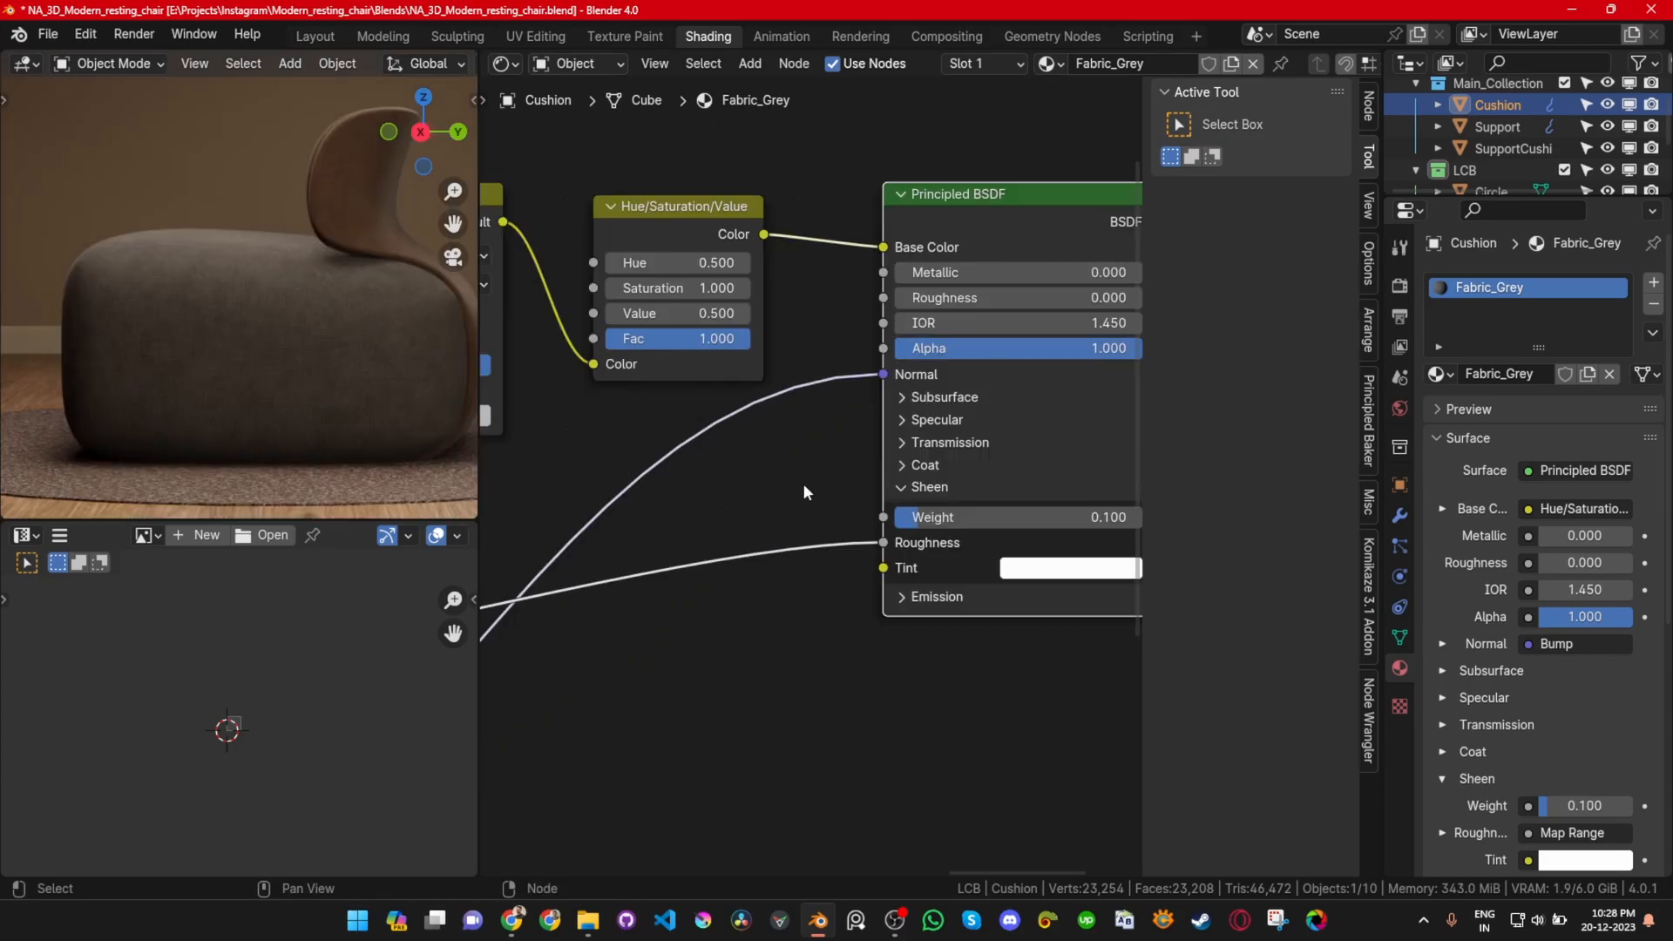
Step: Preview the Bump node's normal output on the cushion, both from a distance and closer up
scroll(803, 483, "down", 2)
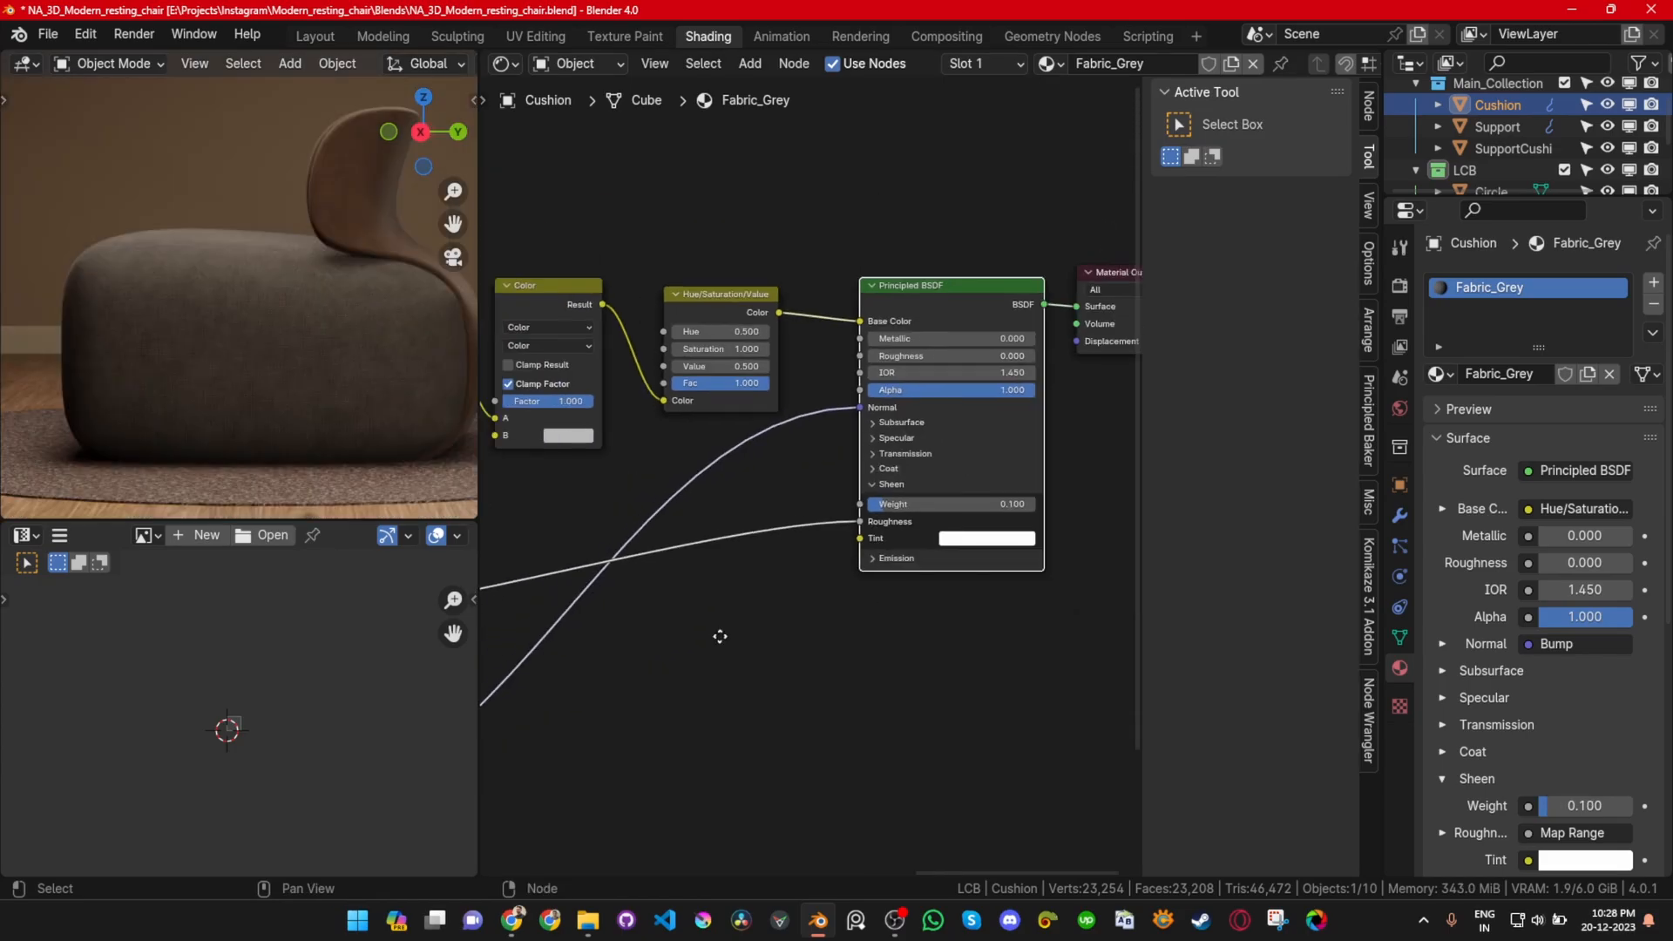
middle_click_drag(488, 697, 719, 519)
middle_click_drag(527, 639, 733, 566)
scroll(734, 567, "up", 1)
left_click(676, 573, "ctrl+shift")
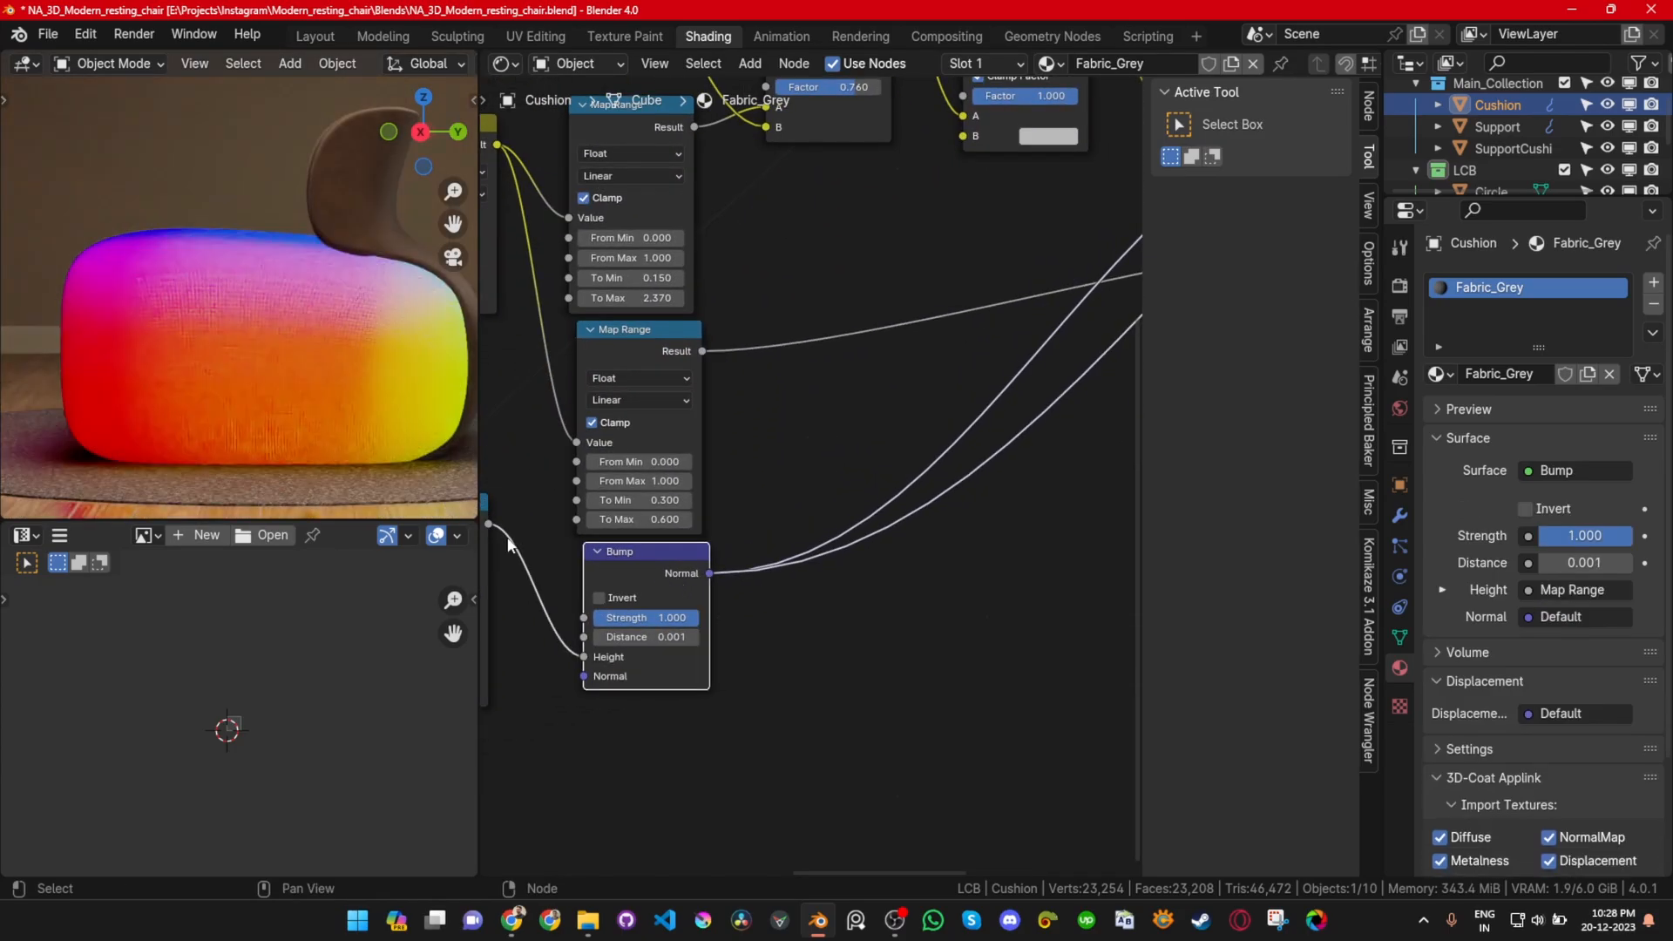
middle_click_drag(77, 317, 179, 338)
scroll(234, 353, "down", 9)
scroll(239, 331, "up", 5)
scroll(238, 329, "down", 1)
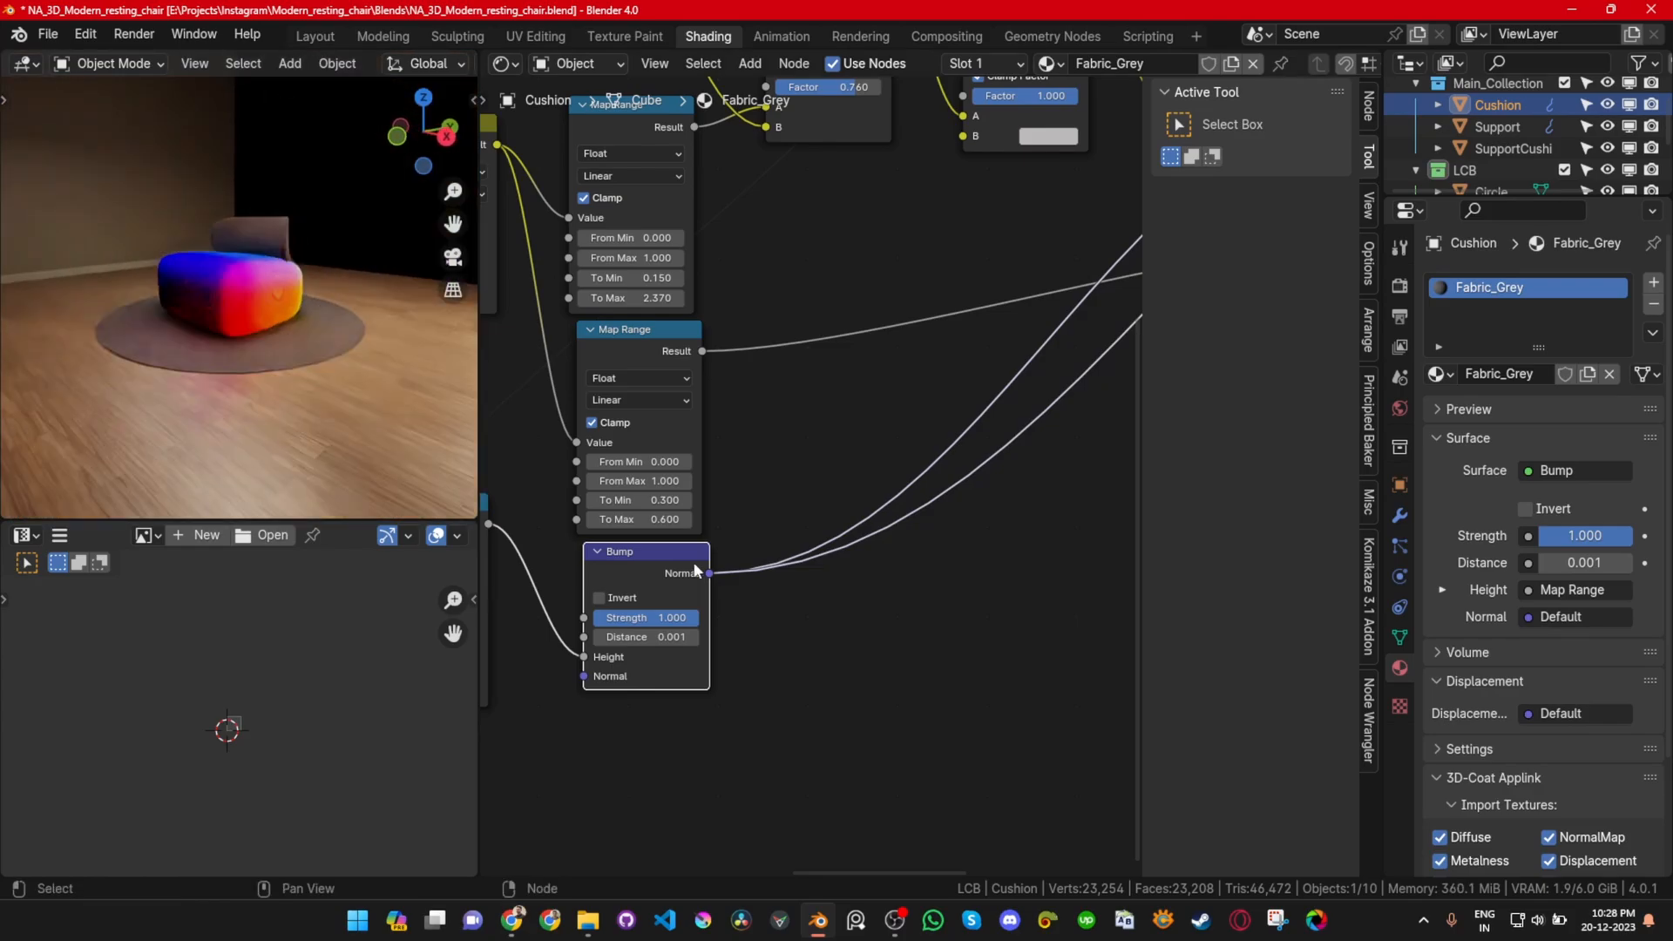
scroll(679, 577, "up", 5)
scroll(219, 364, "up", 4)
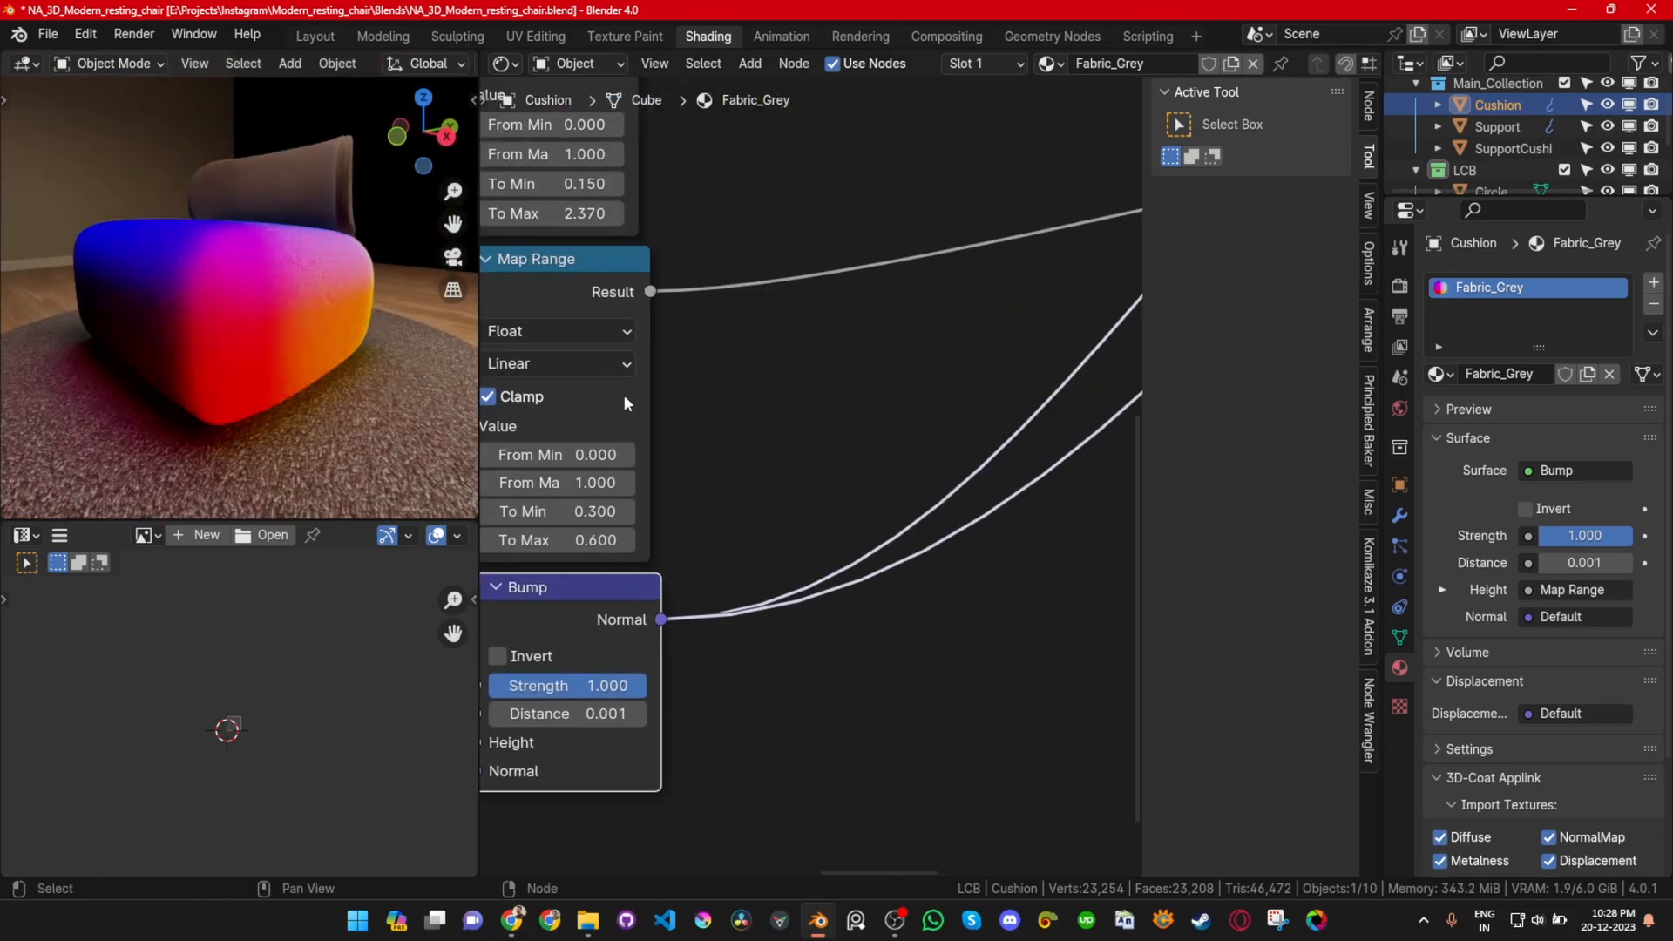
Step: Preview the Map Range that feeds the Bump node's Height on the cushion
scroll(624, 393, "down", 1)
middle_click_drag(623, 394, 1064, 461)
scroll(1064, 462, "down", 3)
left_click(948, 562, "ctrl+shift")
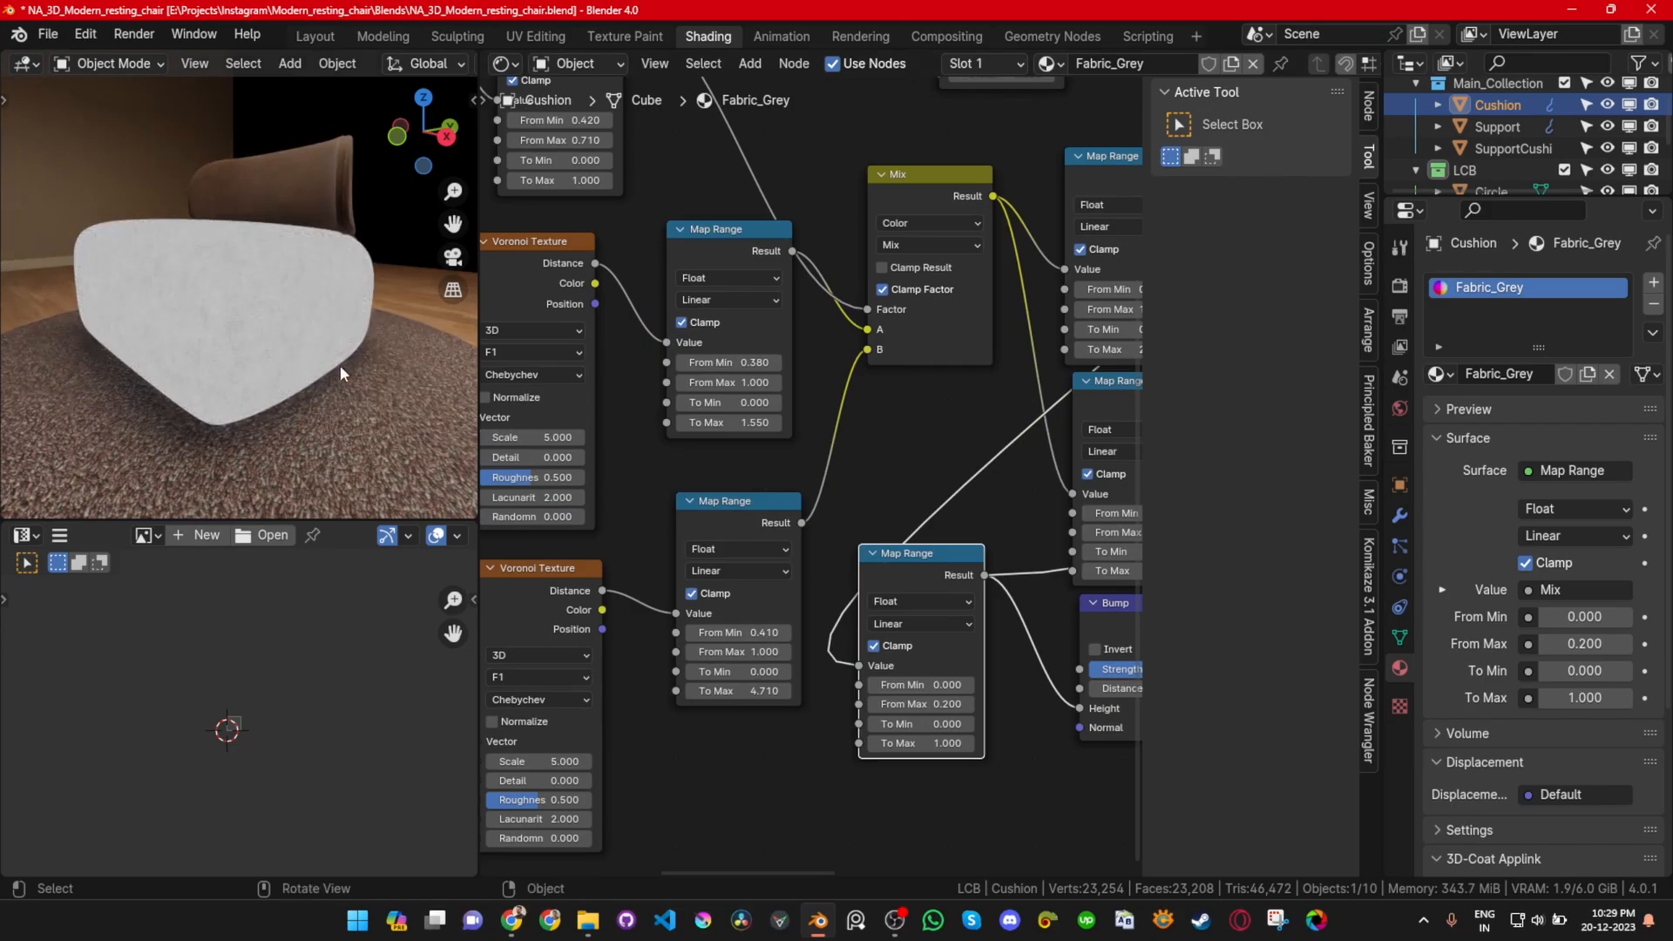
scroll(339, 370, "up", 2)
middle_click_drag(339, 370, 339, 373)
Step: Compare the previews of the 0.760-factor Mix node and the Bump's height Map Range, examining the height weave up close
scroll(824, 444, "down", 4)
middle_click_drag(881, 359, 635, 429)
left_click(950, 197, "ctrl+shift")
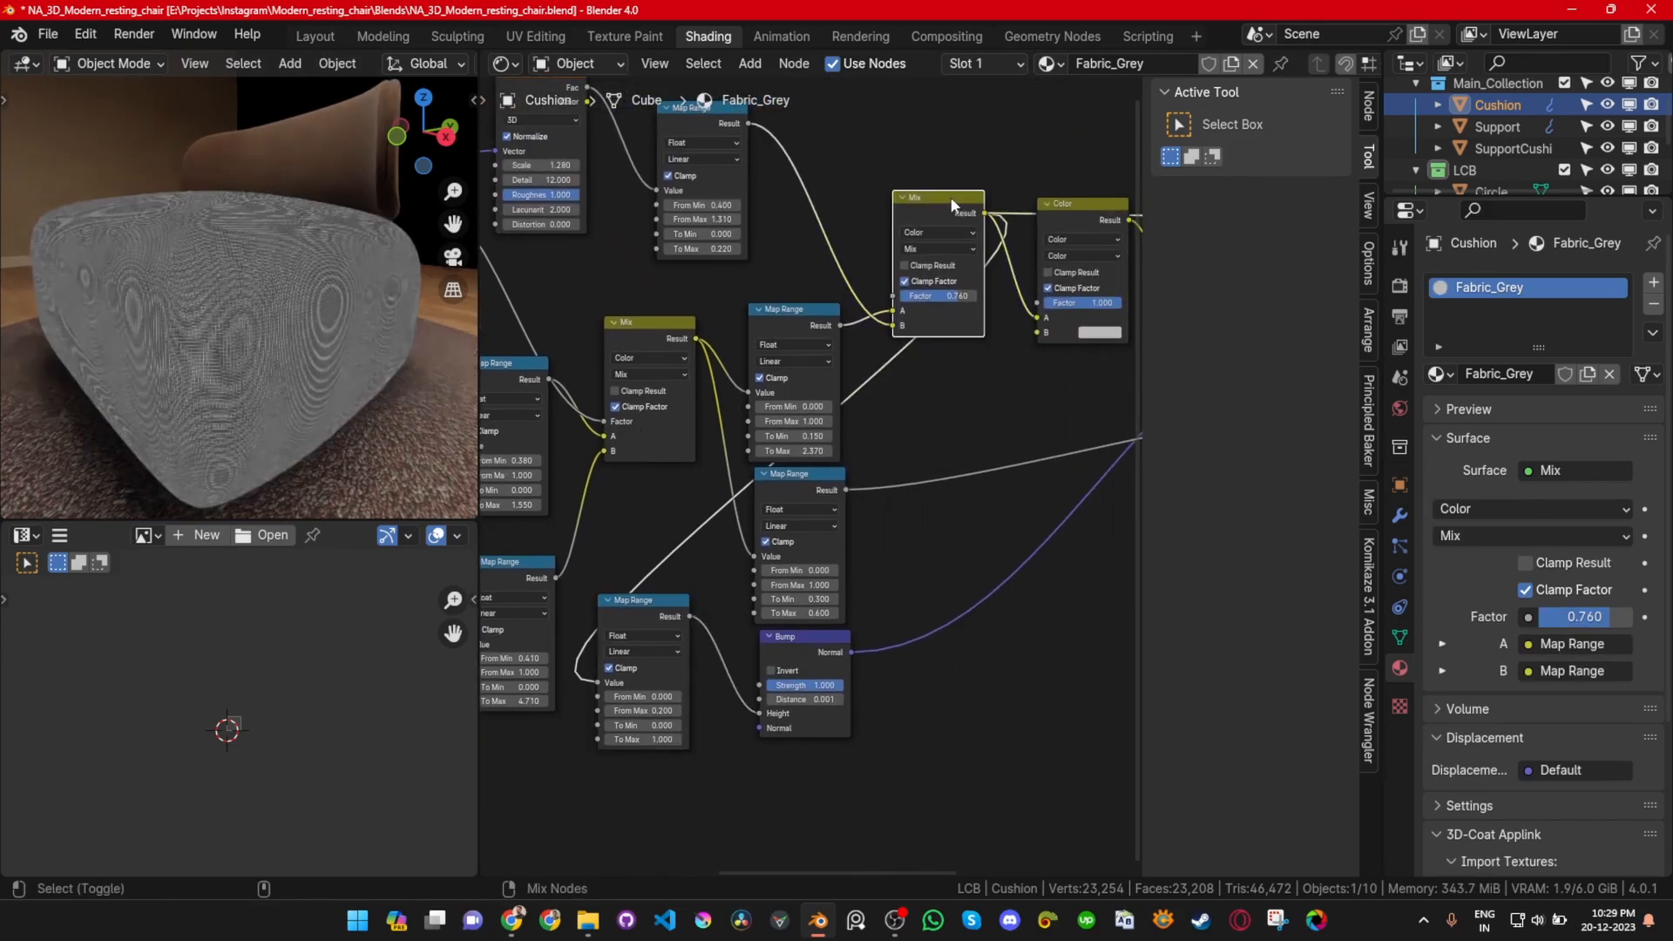
middle_click_drag(784, 231, 760, 296)
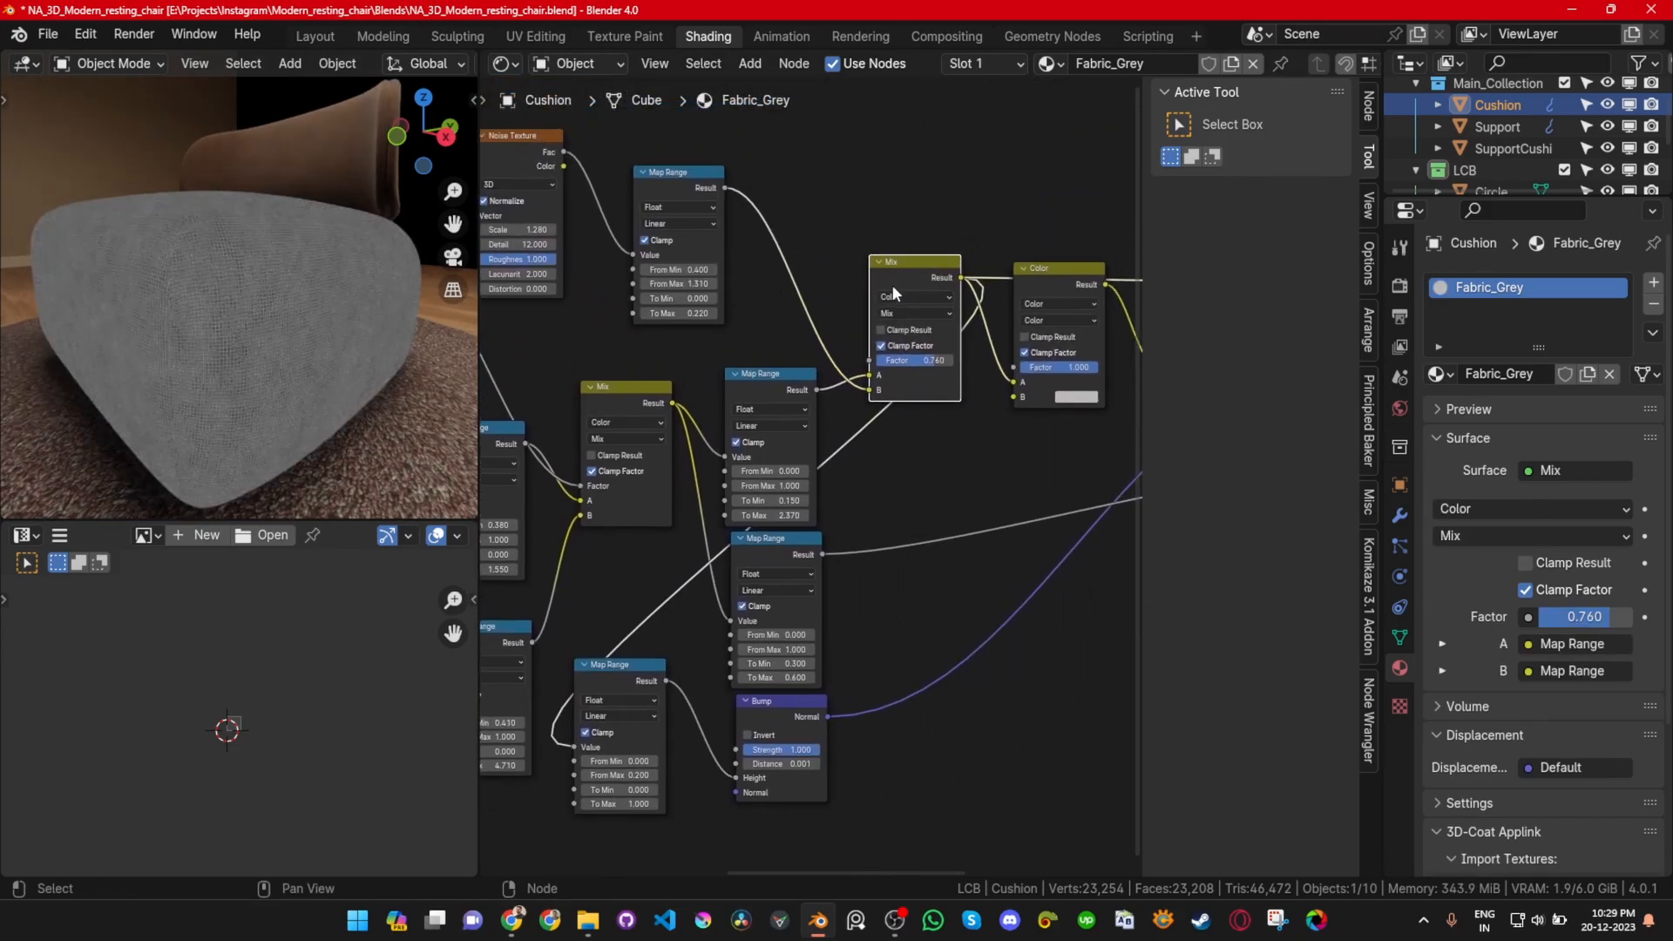
key("g")
right_click(917, 241)
left_click(639, 674, "ctrl+shift")
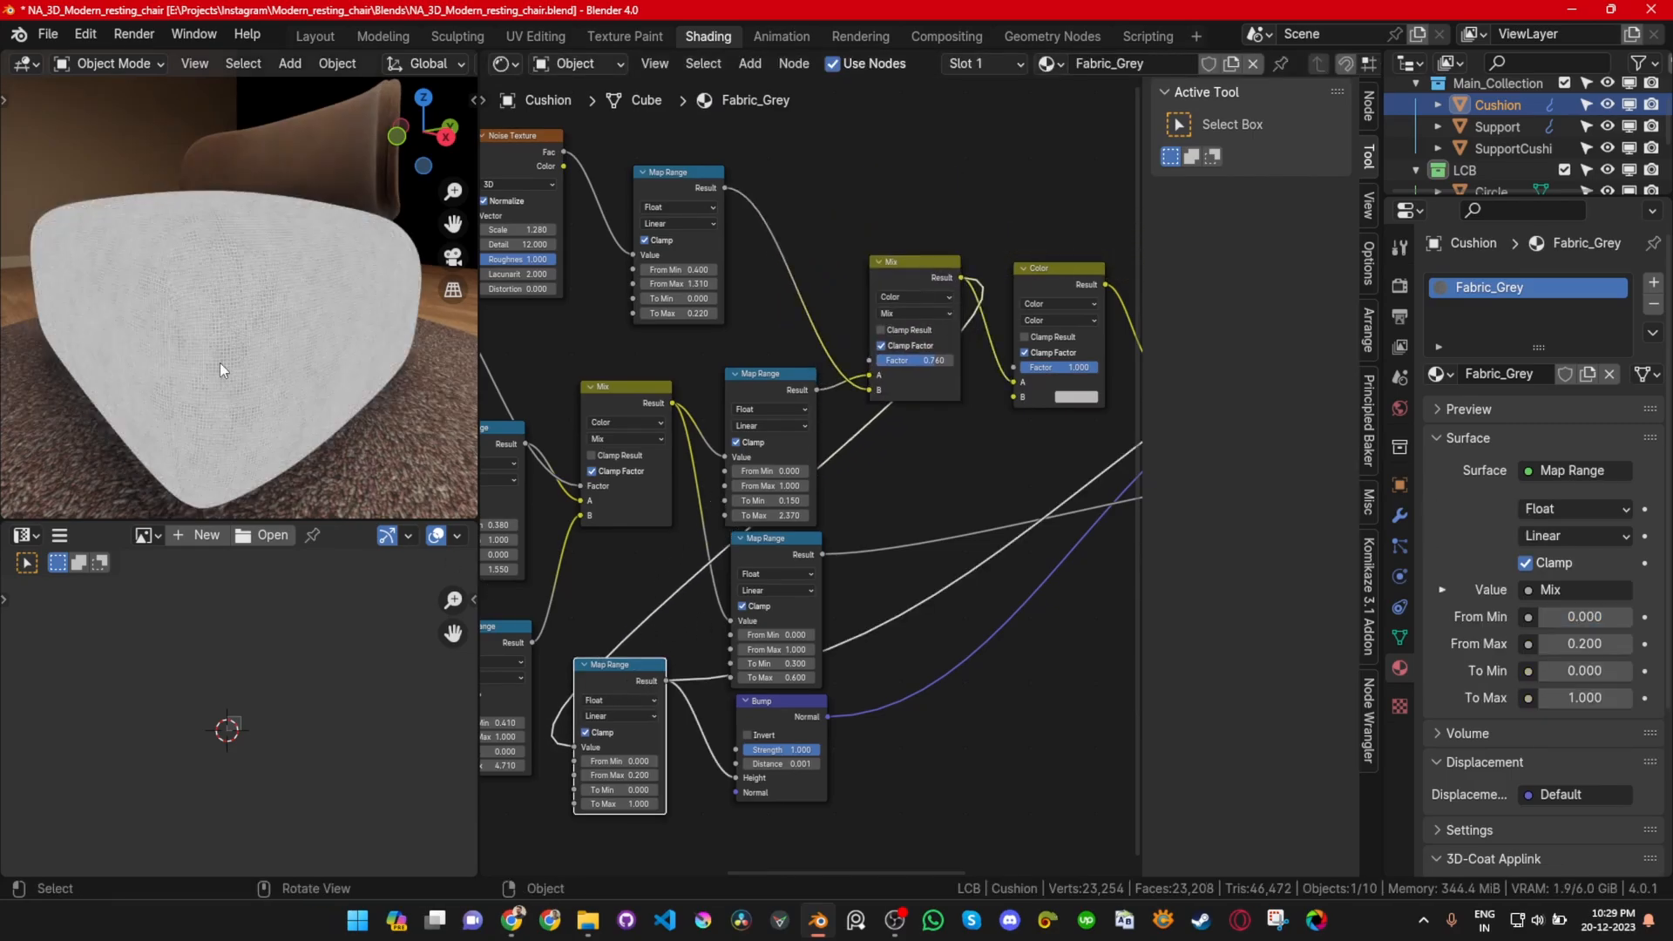
scroll(219, 363, "up", 8)
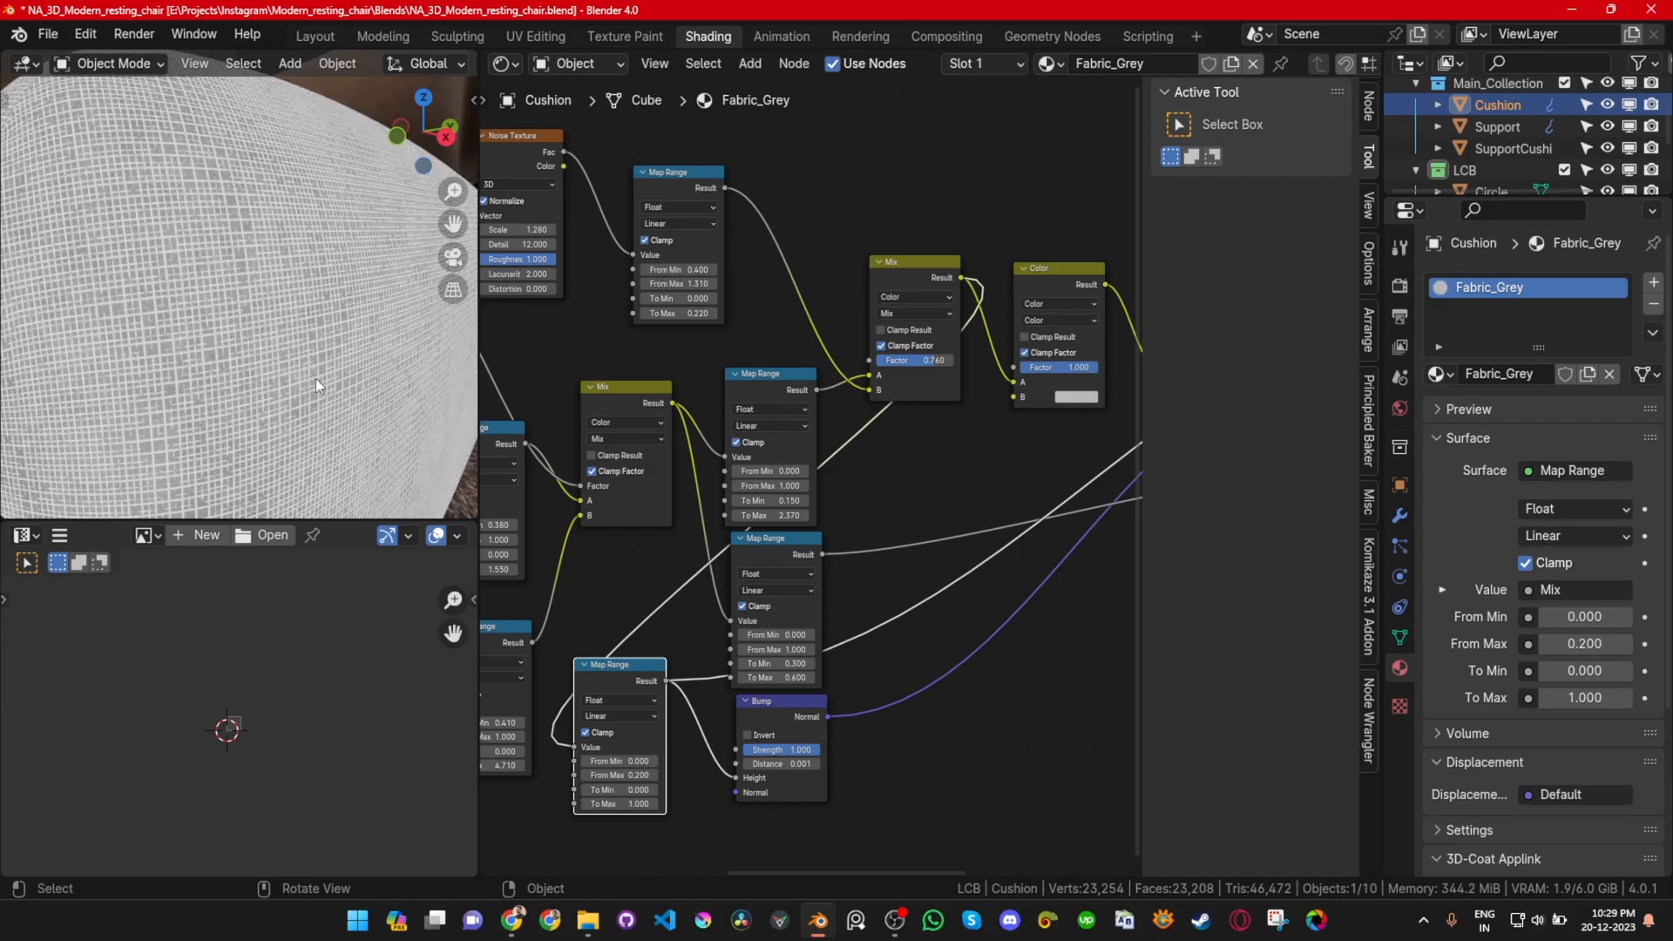
Step: Move the Bump node clear of the Map Range nodes and preview its normal output on the cushion
middle_click_drag(841, 686, 833, 565)
left_click_drag(757, 595, 892, 605)
scroll(906, 627, "up", 2)
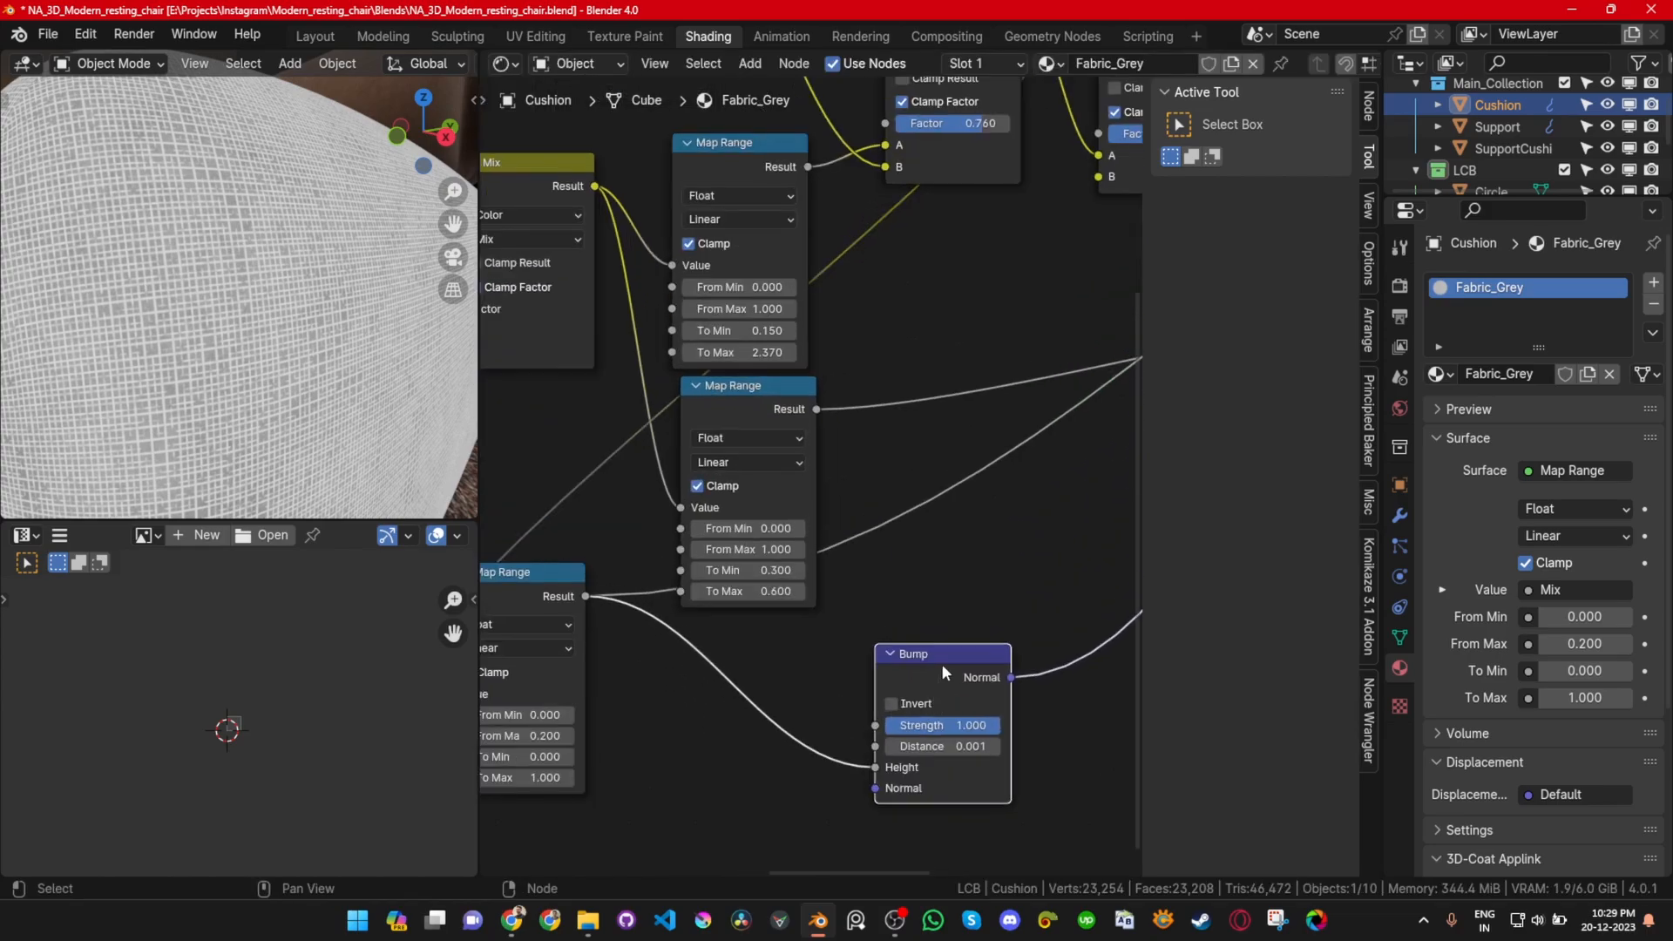
left_click_drag(940, 665, 858, 652)
middle_click_drag(852, 648, 816, 561)
mouse_move(858, 623)
left_mouse_down()
mouse_move(743, 624)
mouse_move(876, 622)
mouse_move(743, 631)
mouse_move(880, 630)
left_mouse_up()
left_click(866, 577, "ctrl+shift")
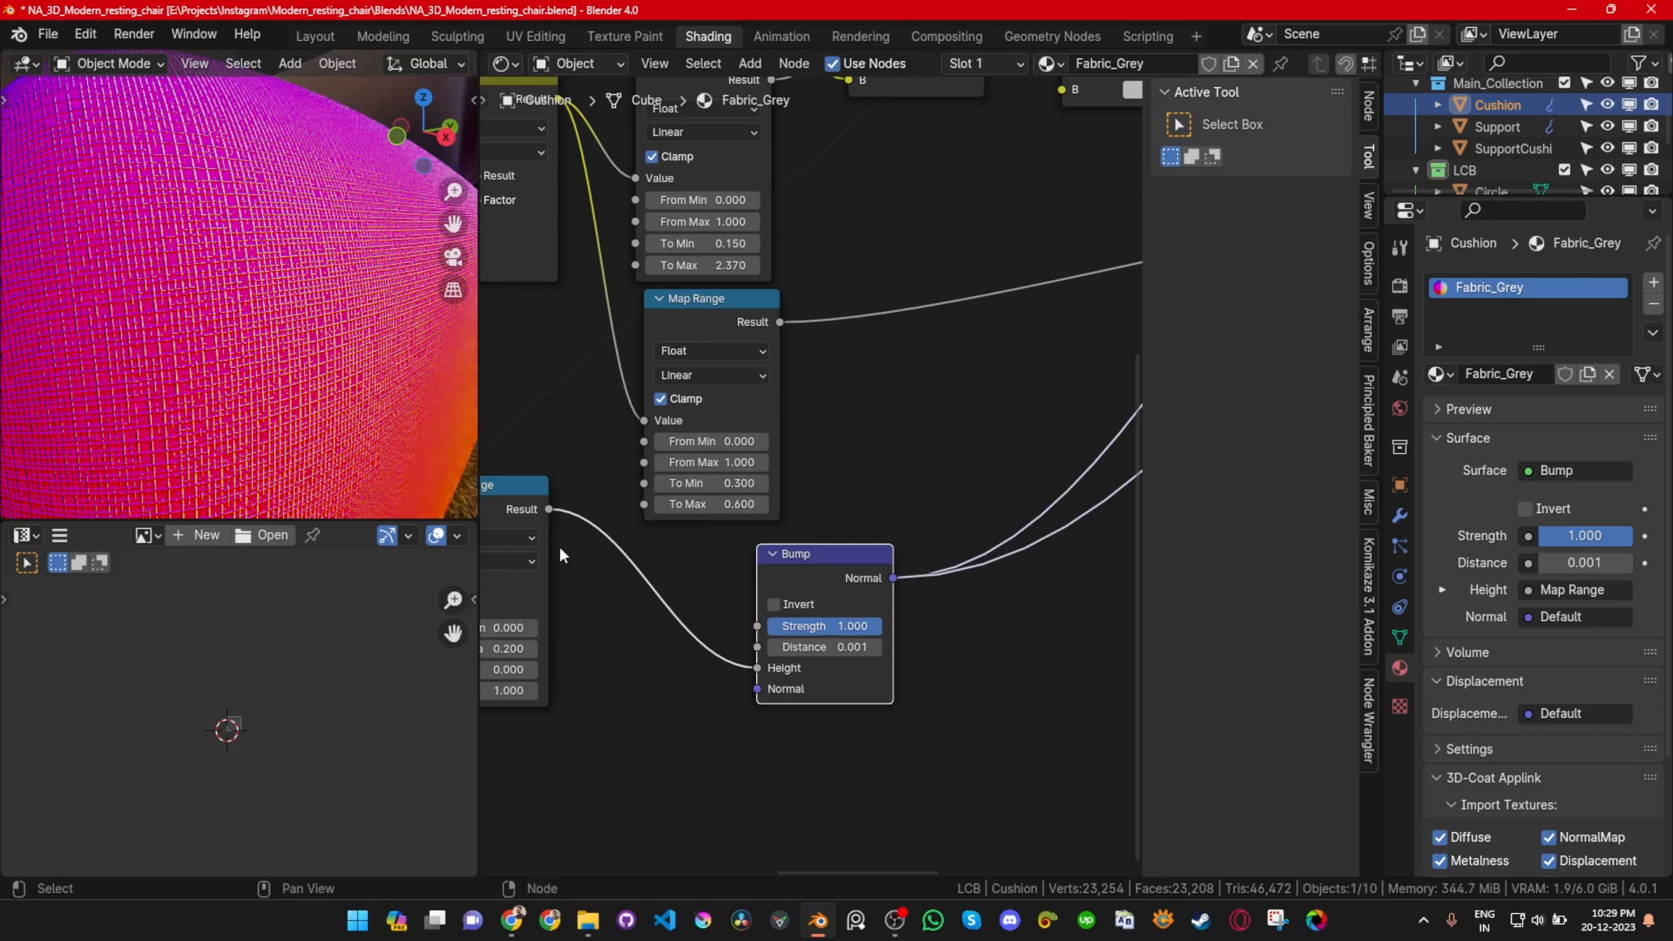
Step: Preview the height Map Range's output again, and return the preview to the Bump node for comparison
left_click(523, 512, "ctrl+shift")
middle_click_drag(479, 587, 650, 551)
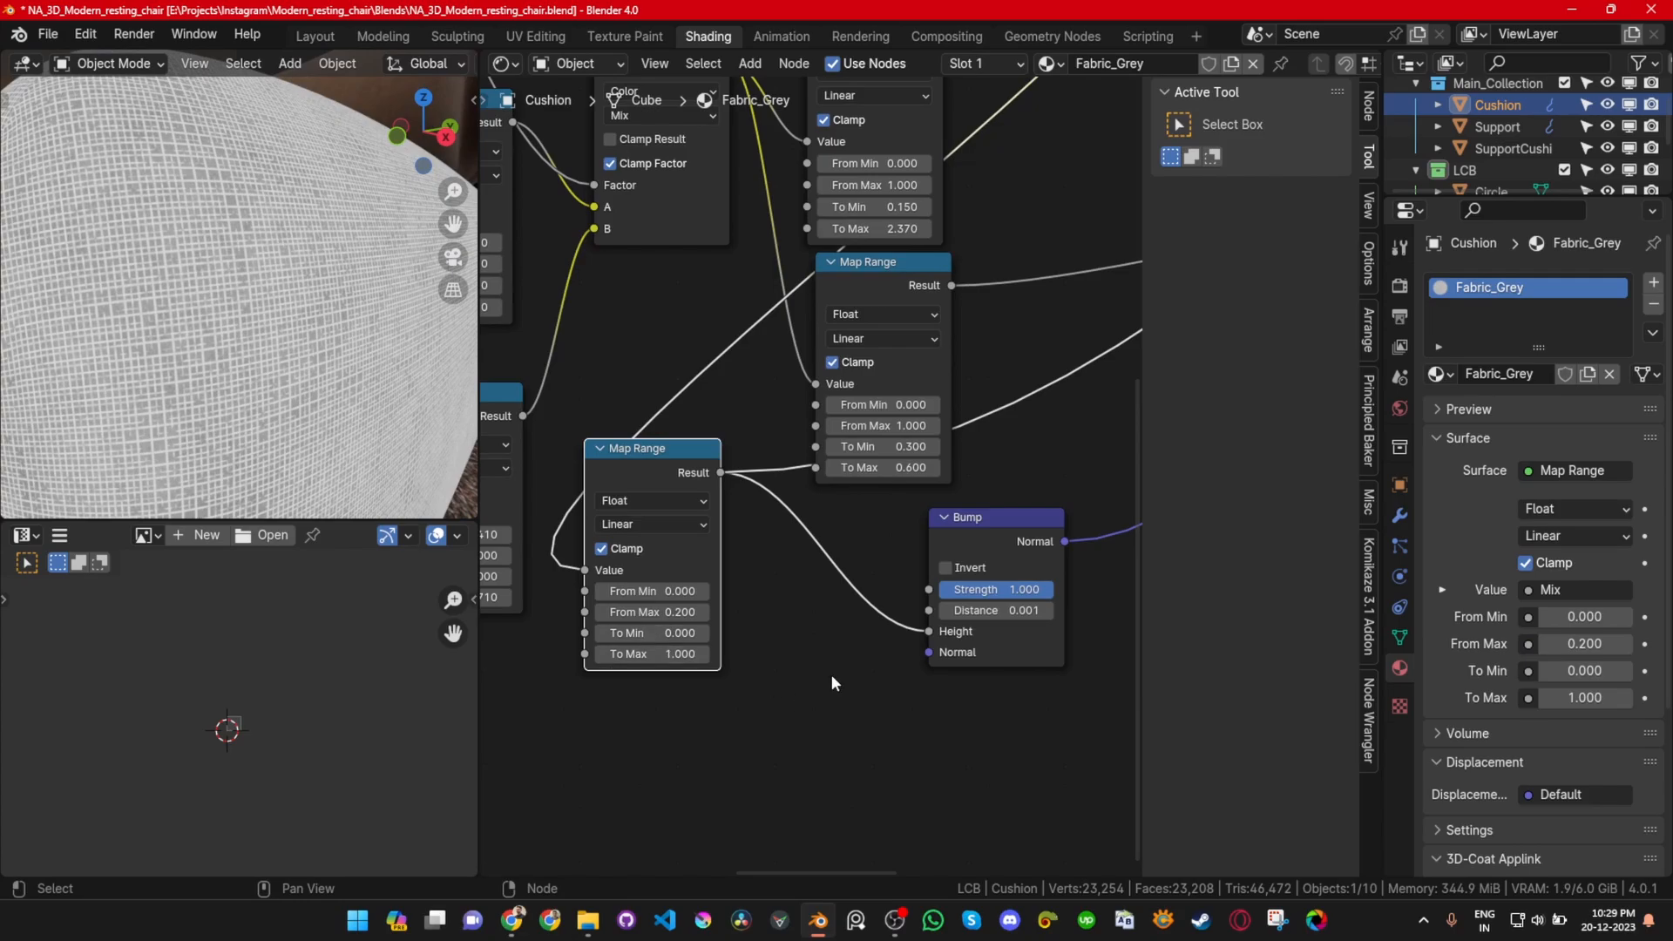
middle_click_drag(831, 683, 610, 667)
left_click(819, 549, "ctrl+shift")
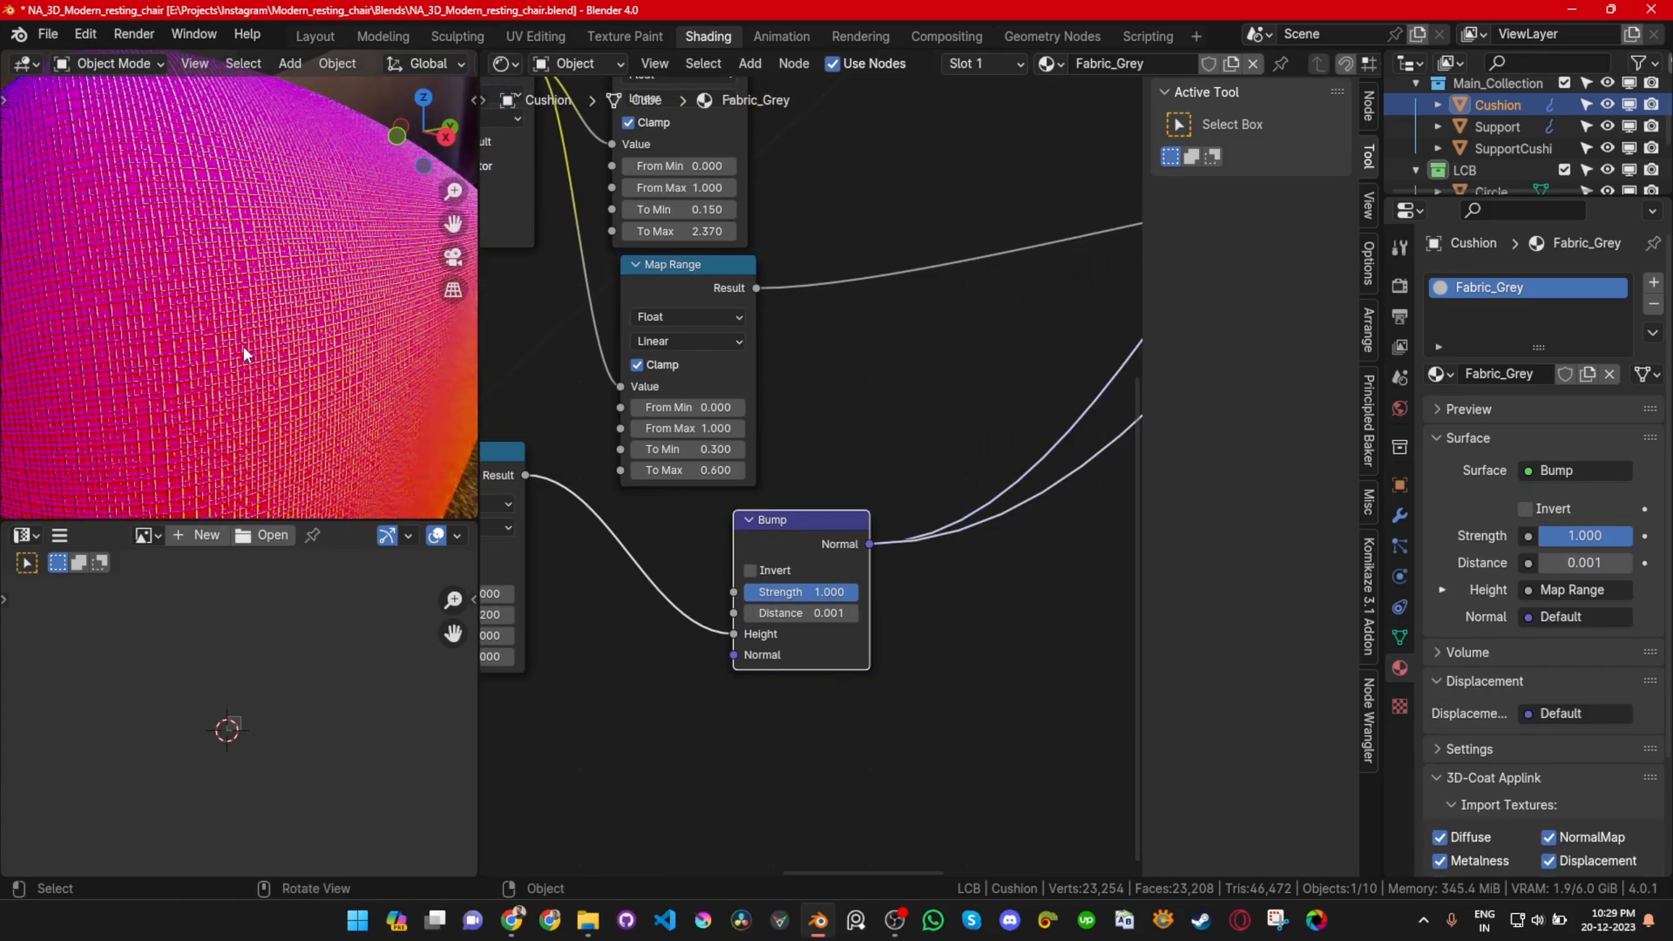
Step: Set the Bump node's Distance to 1
left_click(783, 614)
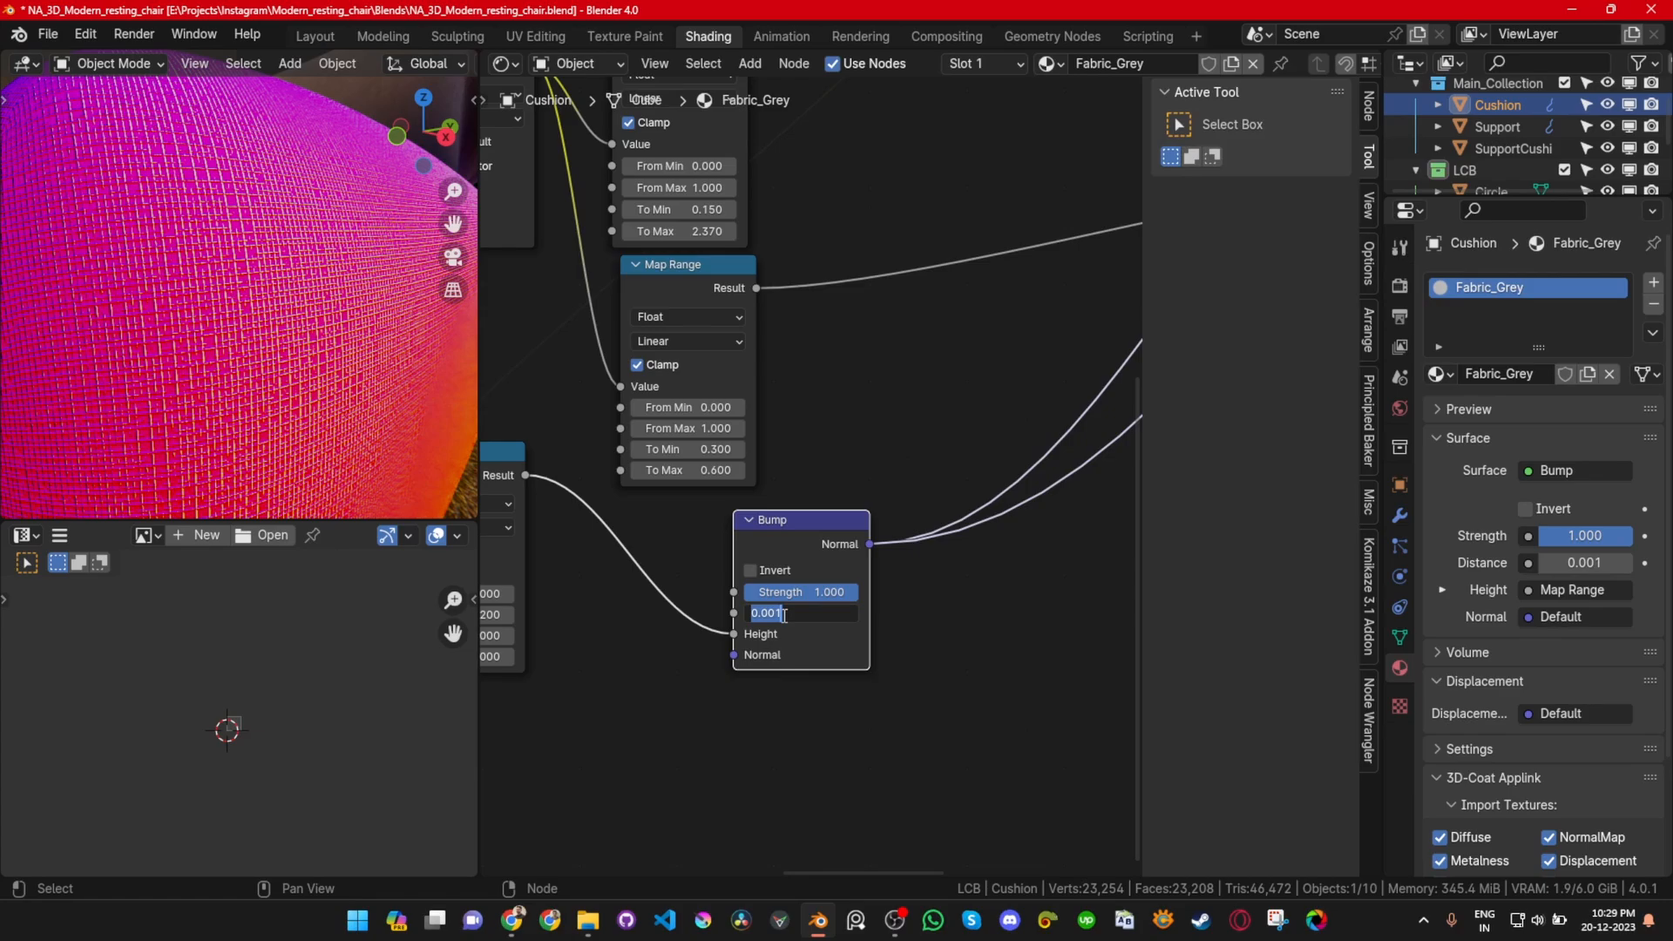
type("1")
key("Return")
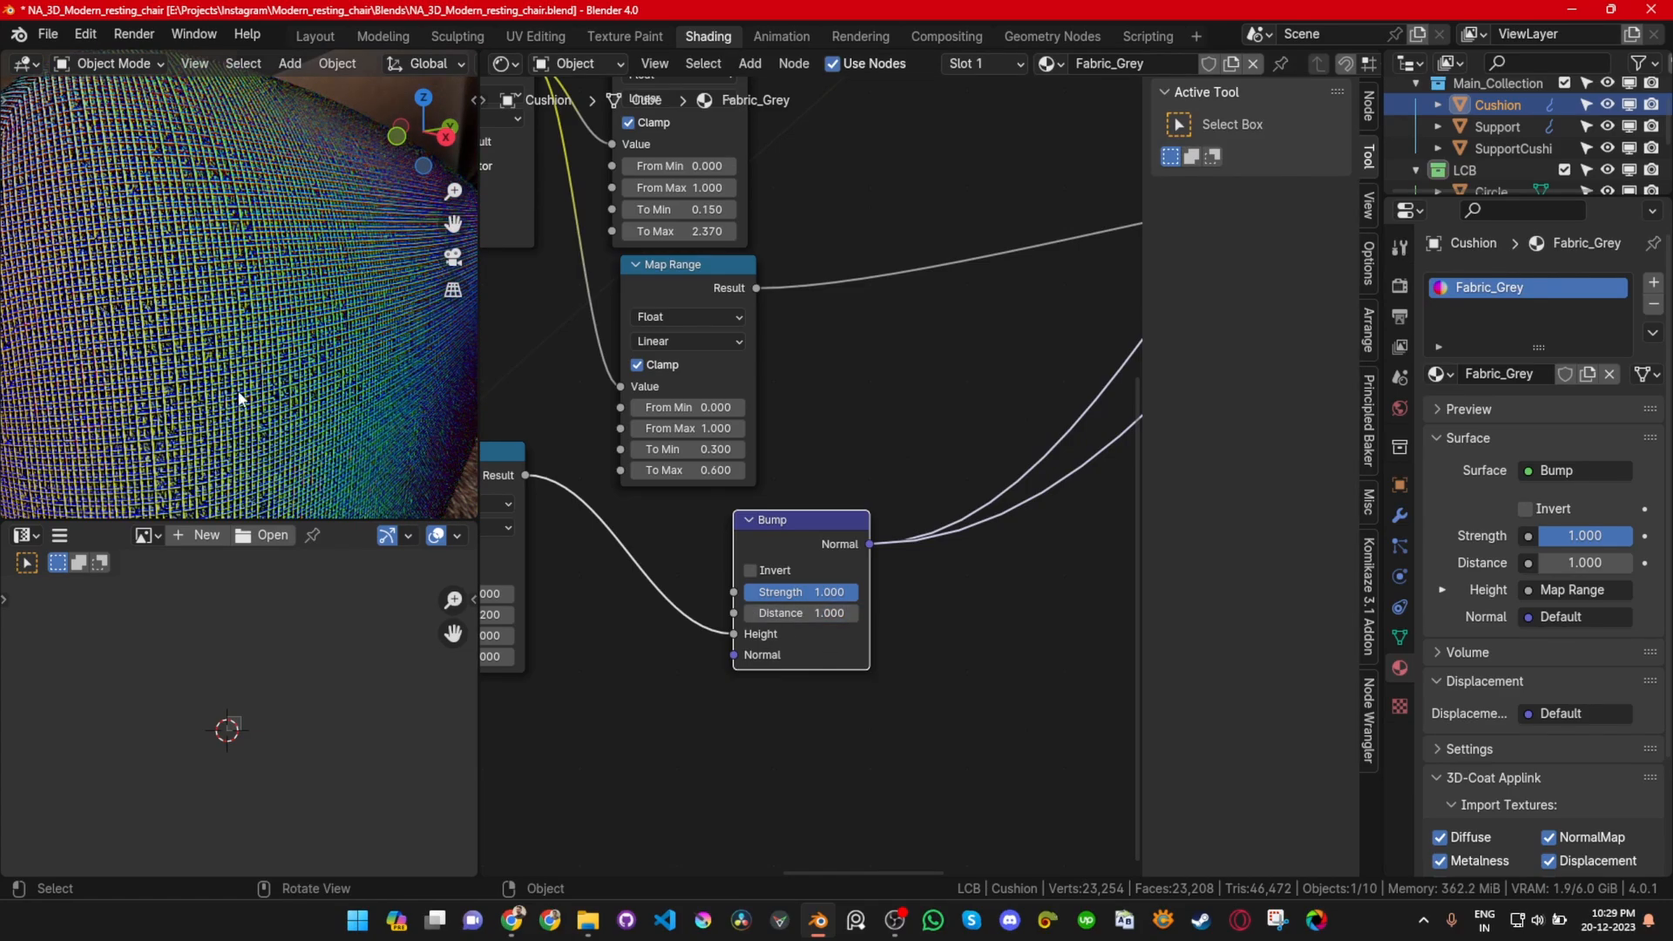
scroll(671, 475, "down", 4)
middle_click_drag(888, 450, 415, 670)
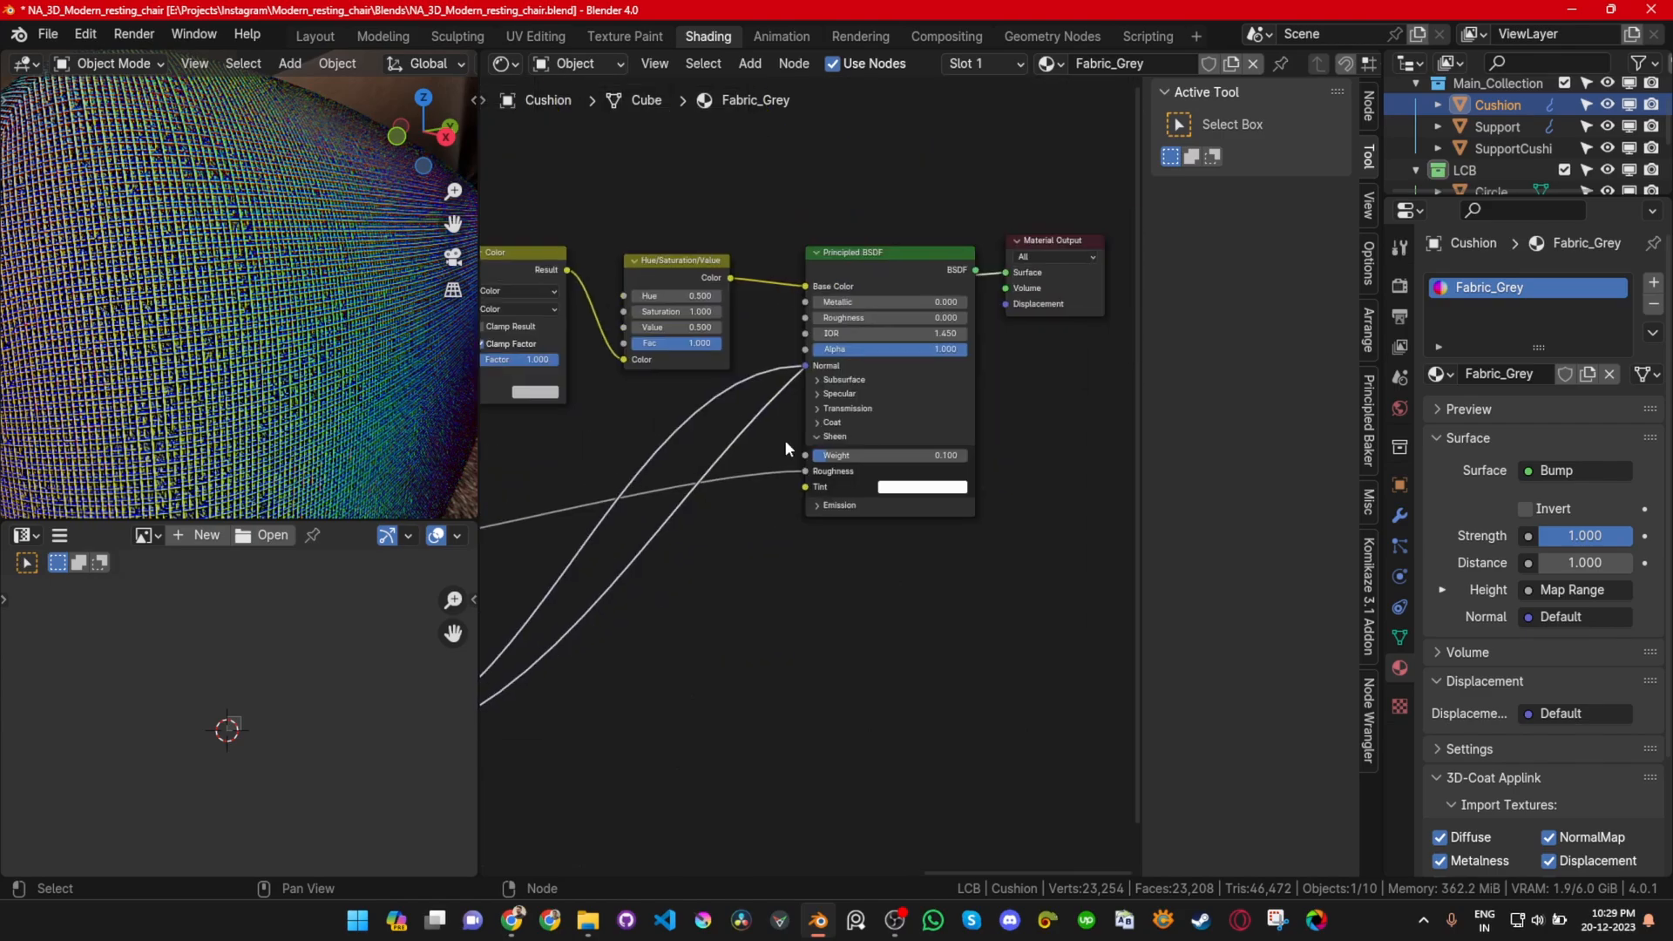
Step: Return the cushion preview to the Principled BSDF and examine the fabric weave up close
left_click(925, 269, "ctrl+shift")
middle_click_drag(274, 296, 289, 340)
scroll(188, 399, "up", 3)
scroll(244, 376, "up", 2)
scroll(244, 377, "up", 3)
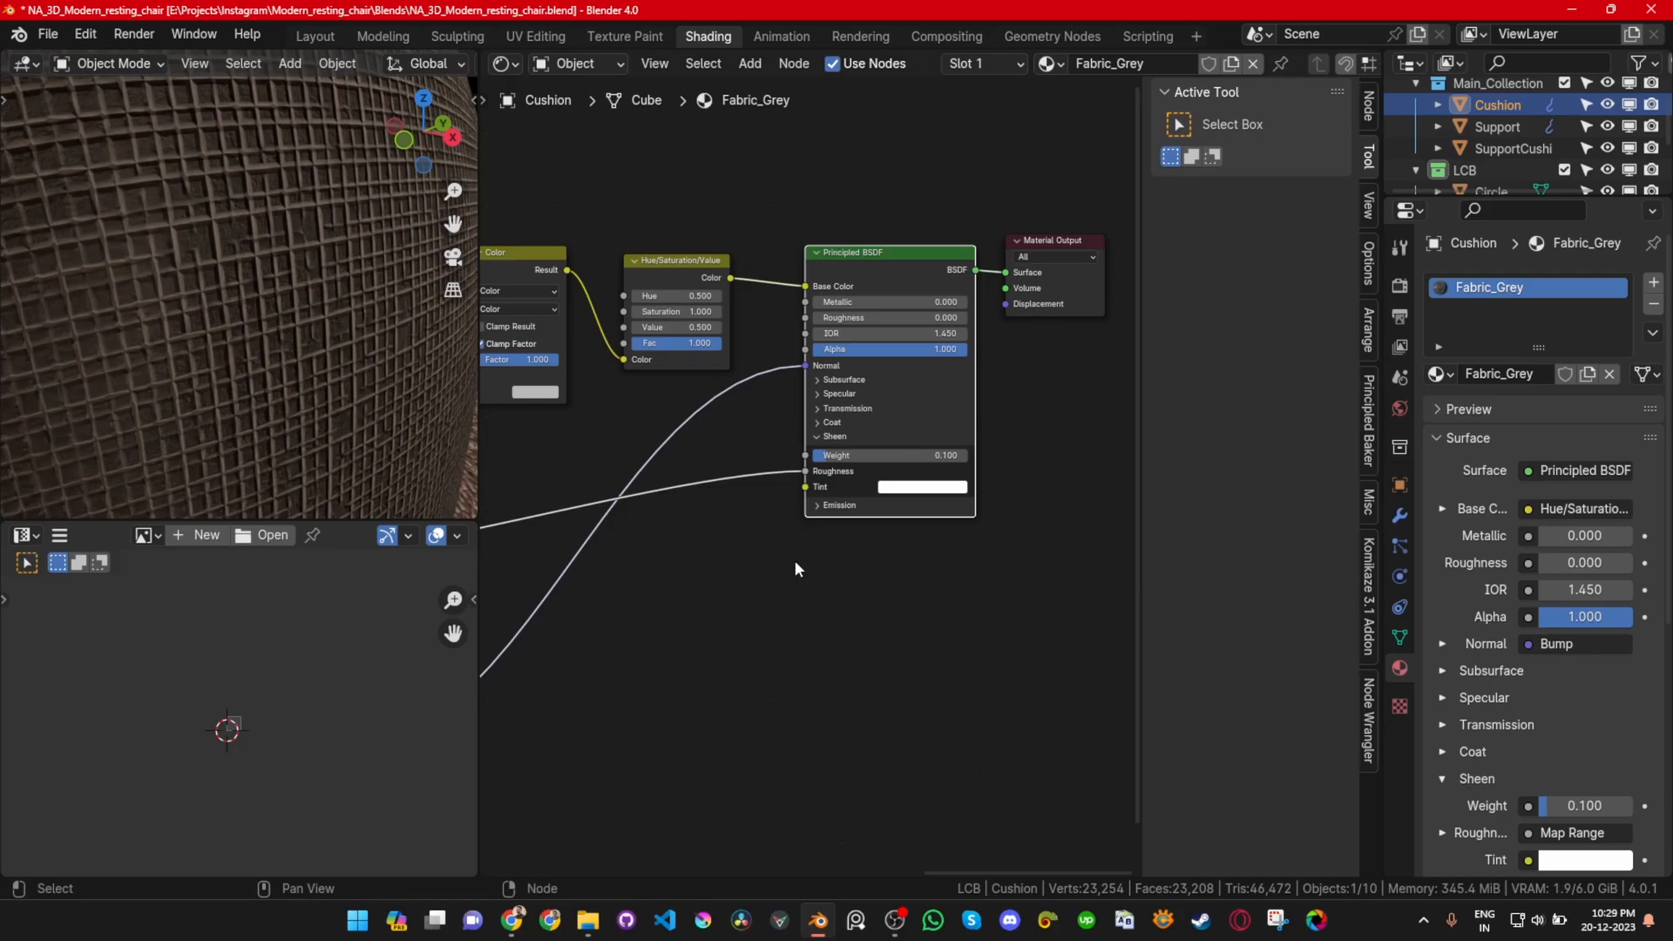
scroll(788, 571, "down", 1)
scroll(343, 353, "down", 2)
scroll(342, 347, "down", 1)
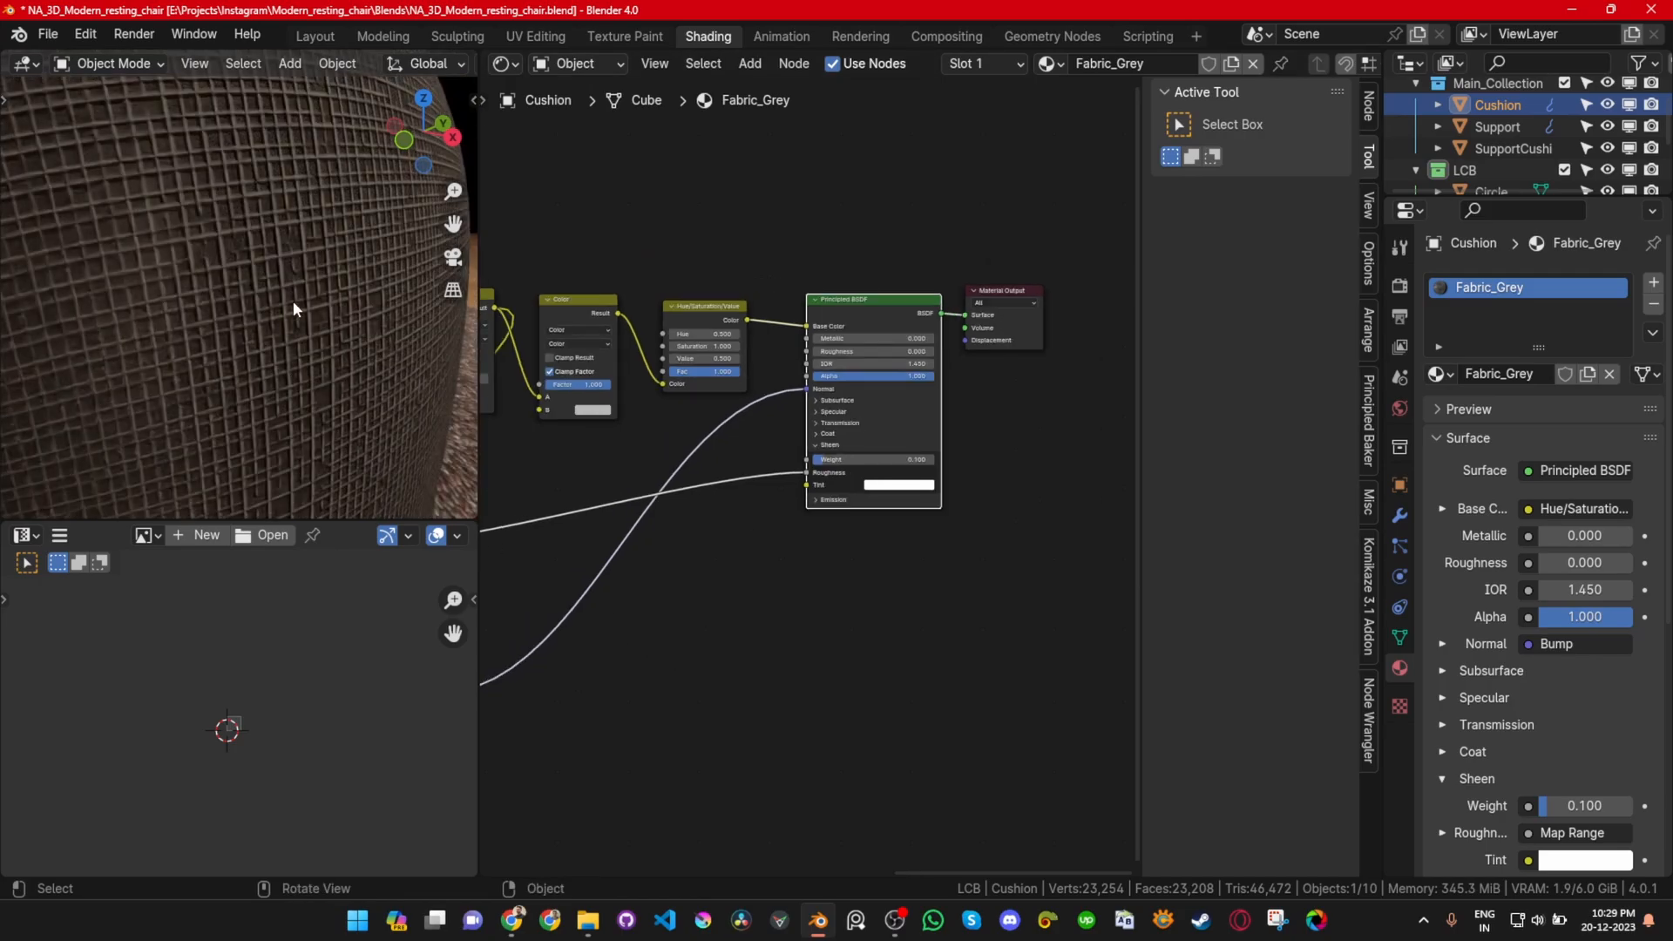
scroll(448, 384, "down", 2)
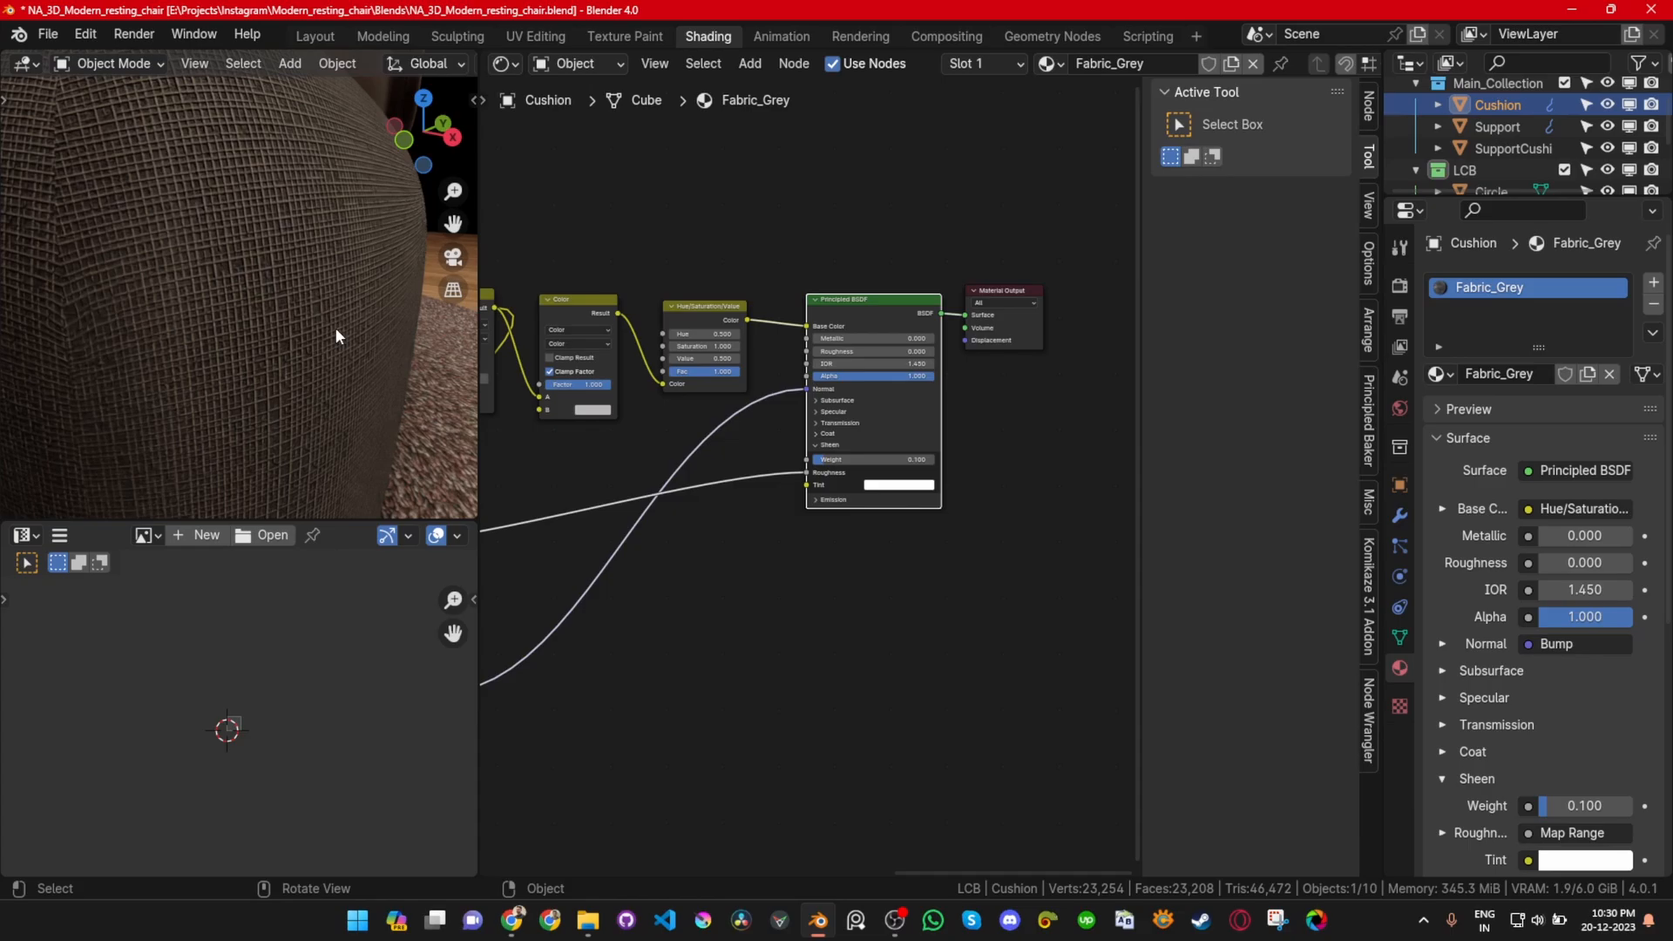
Step: Try a Distance of 0.0001 on the Fabric_Grey Bump node
scroll(334, 326, "up", 3)
scroll(1092, 567, "down", 3)
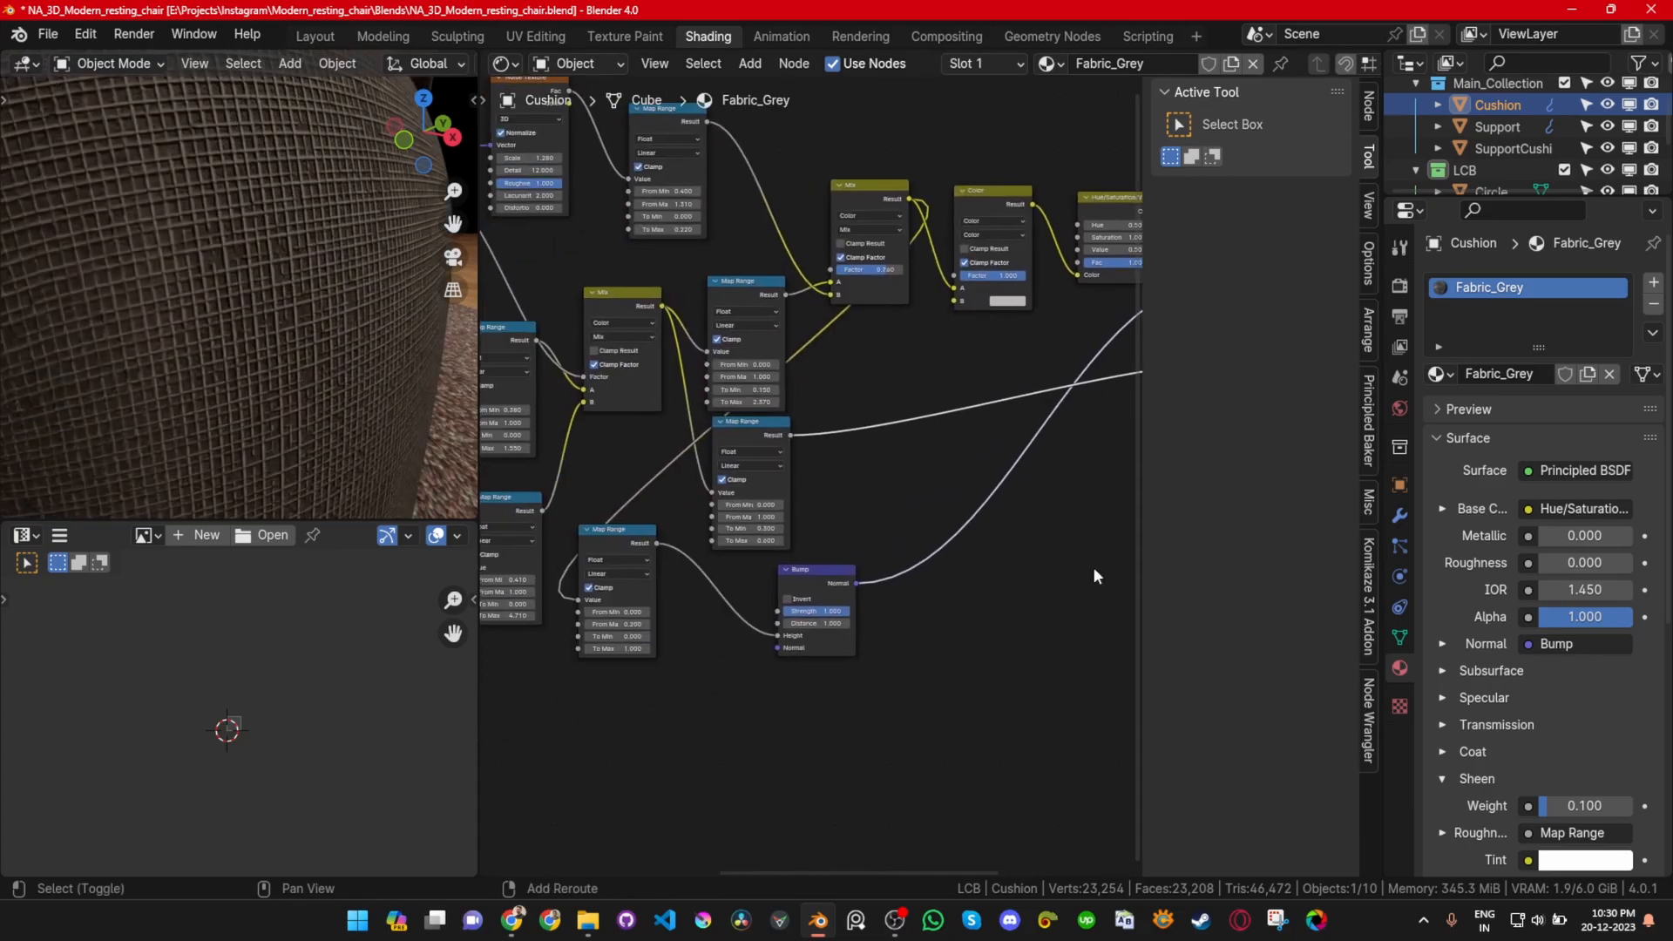
scroll(827, 624, "up", 3)
scroll(823, 625, "up", 2)
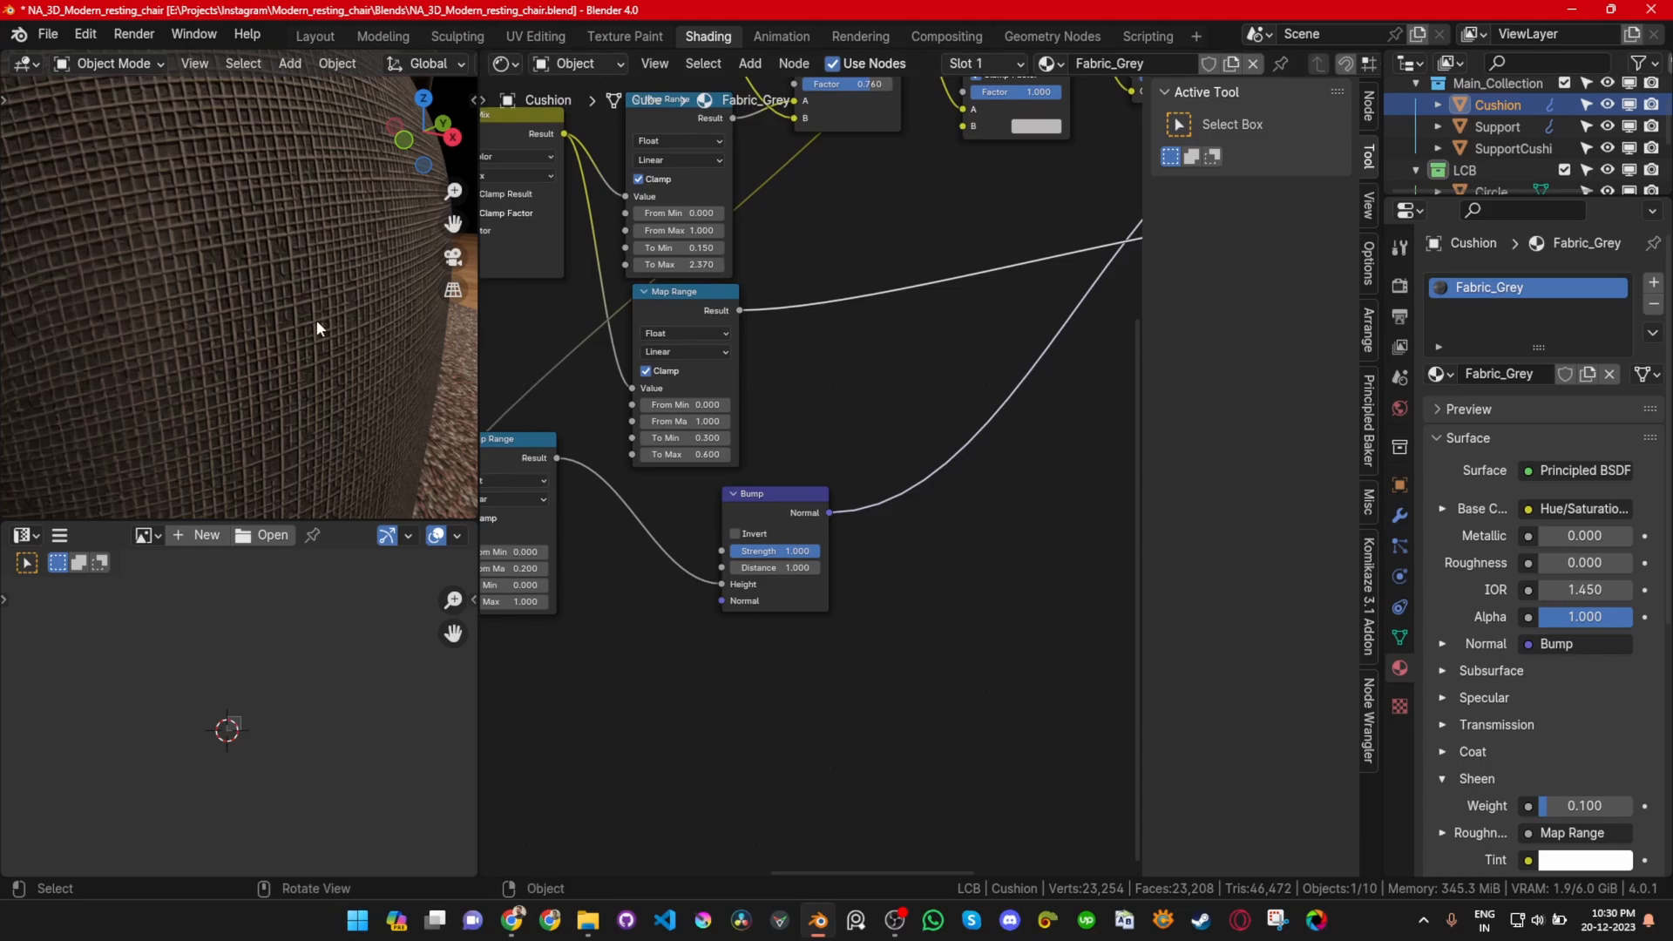
scroll(795, 462, "up", 2)
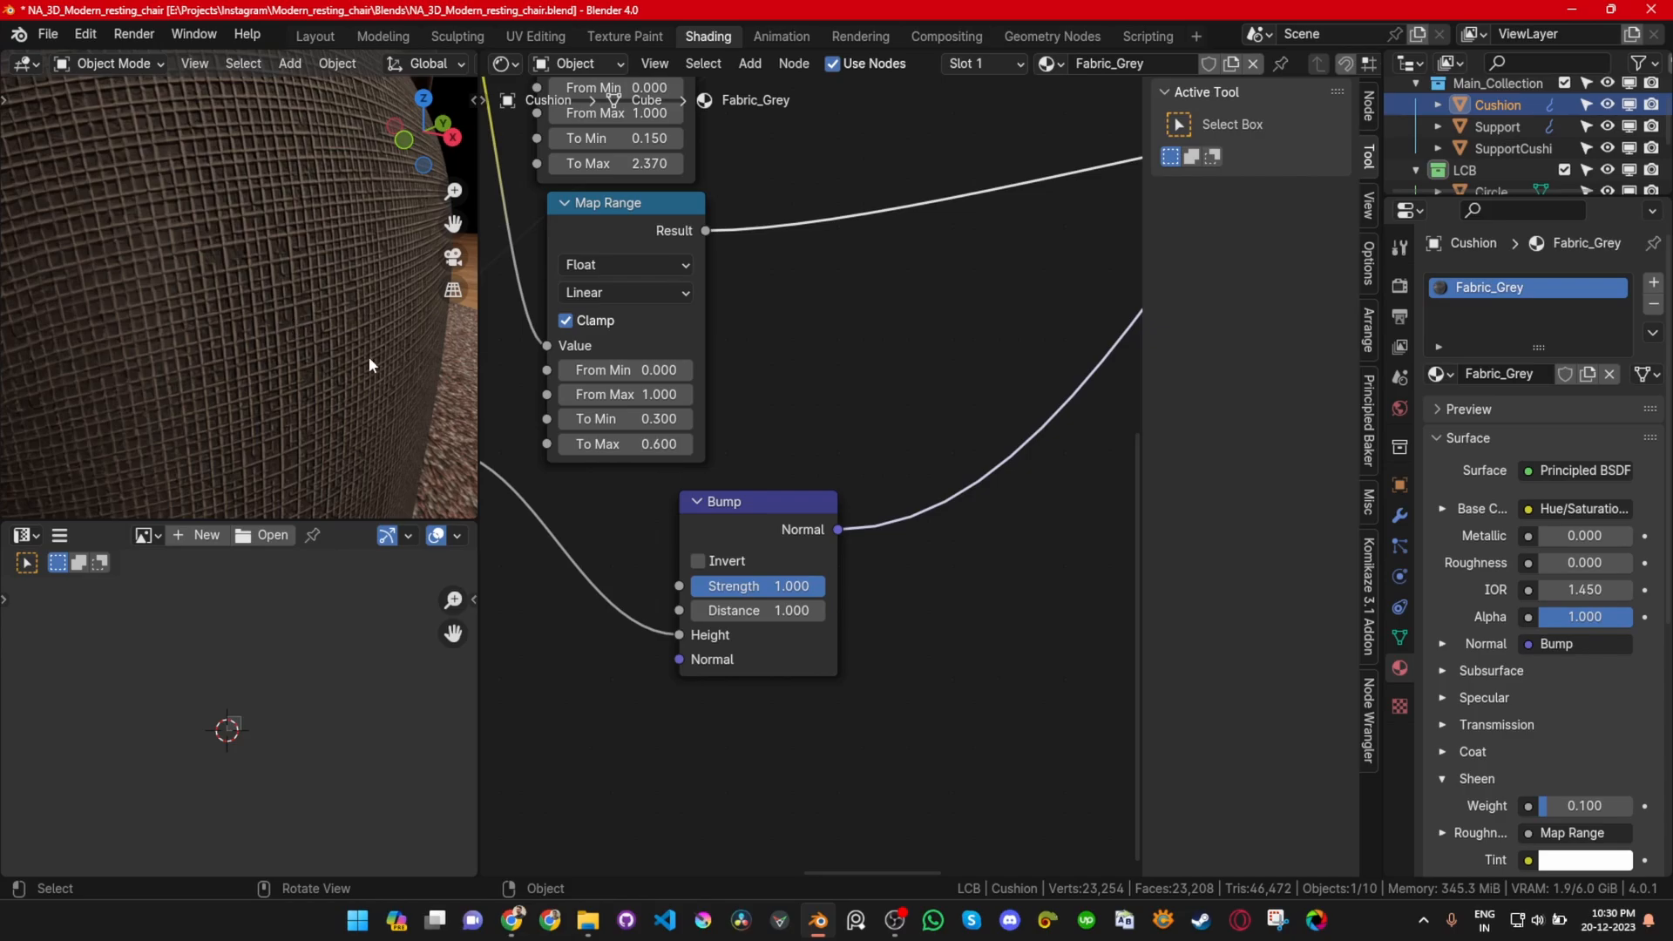
left_click(746, 609)
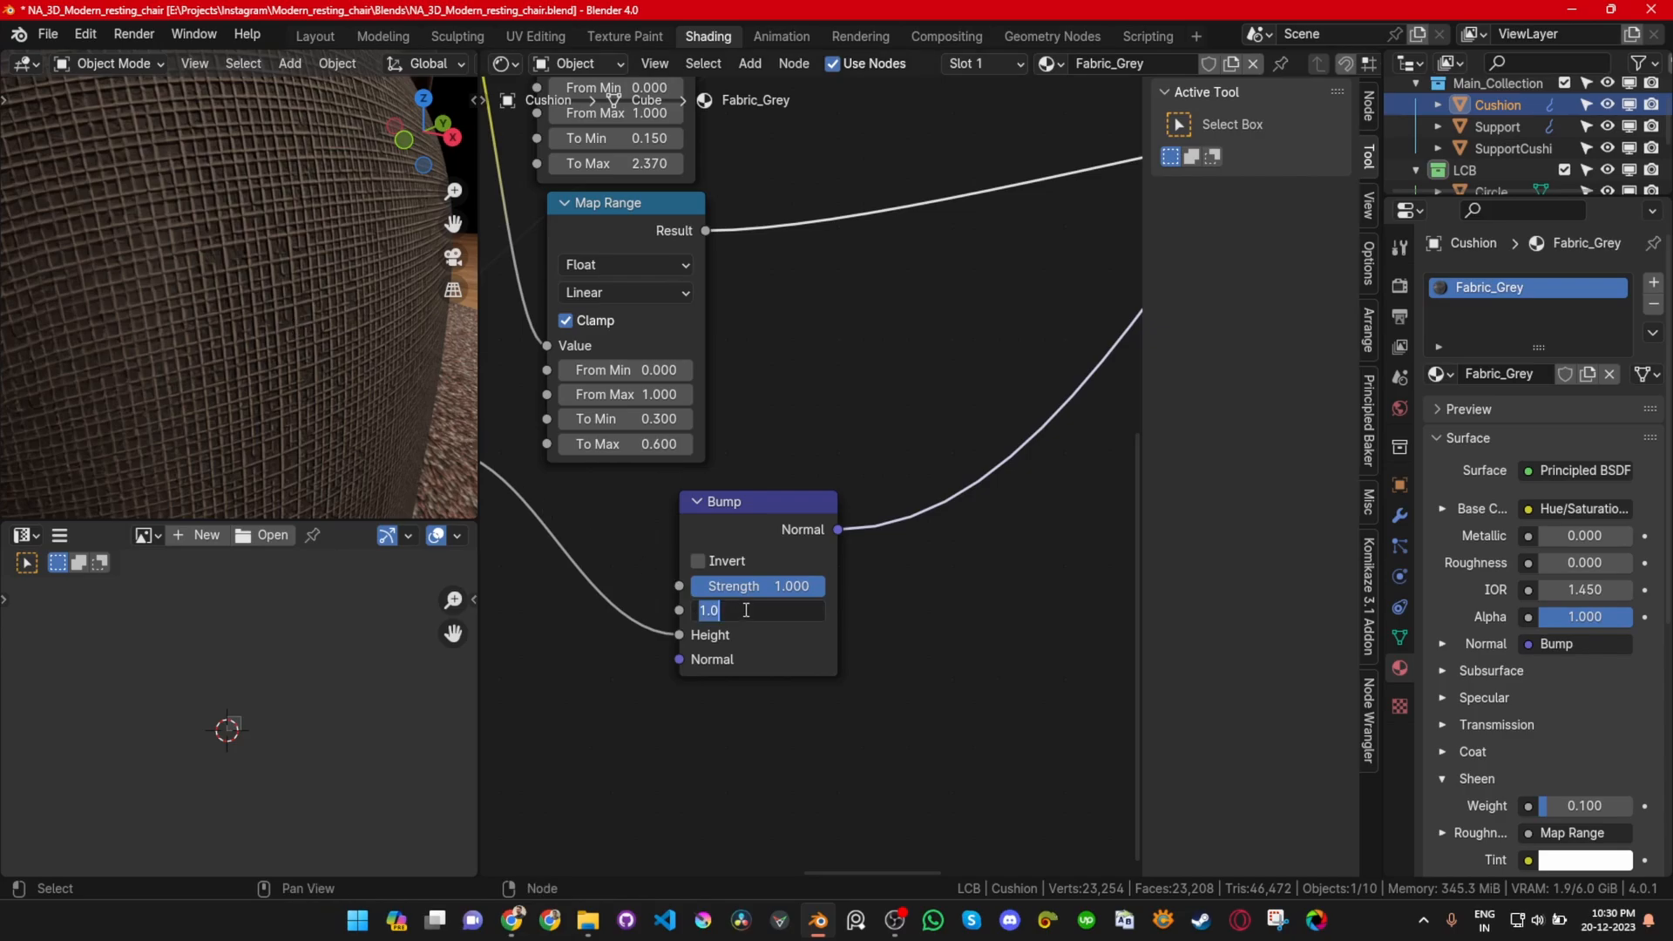
type(".0001")
key("Return")
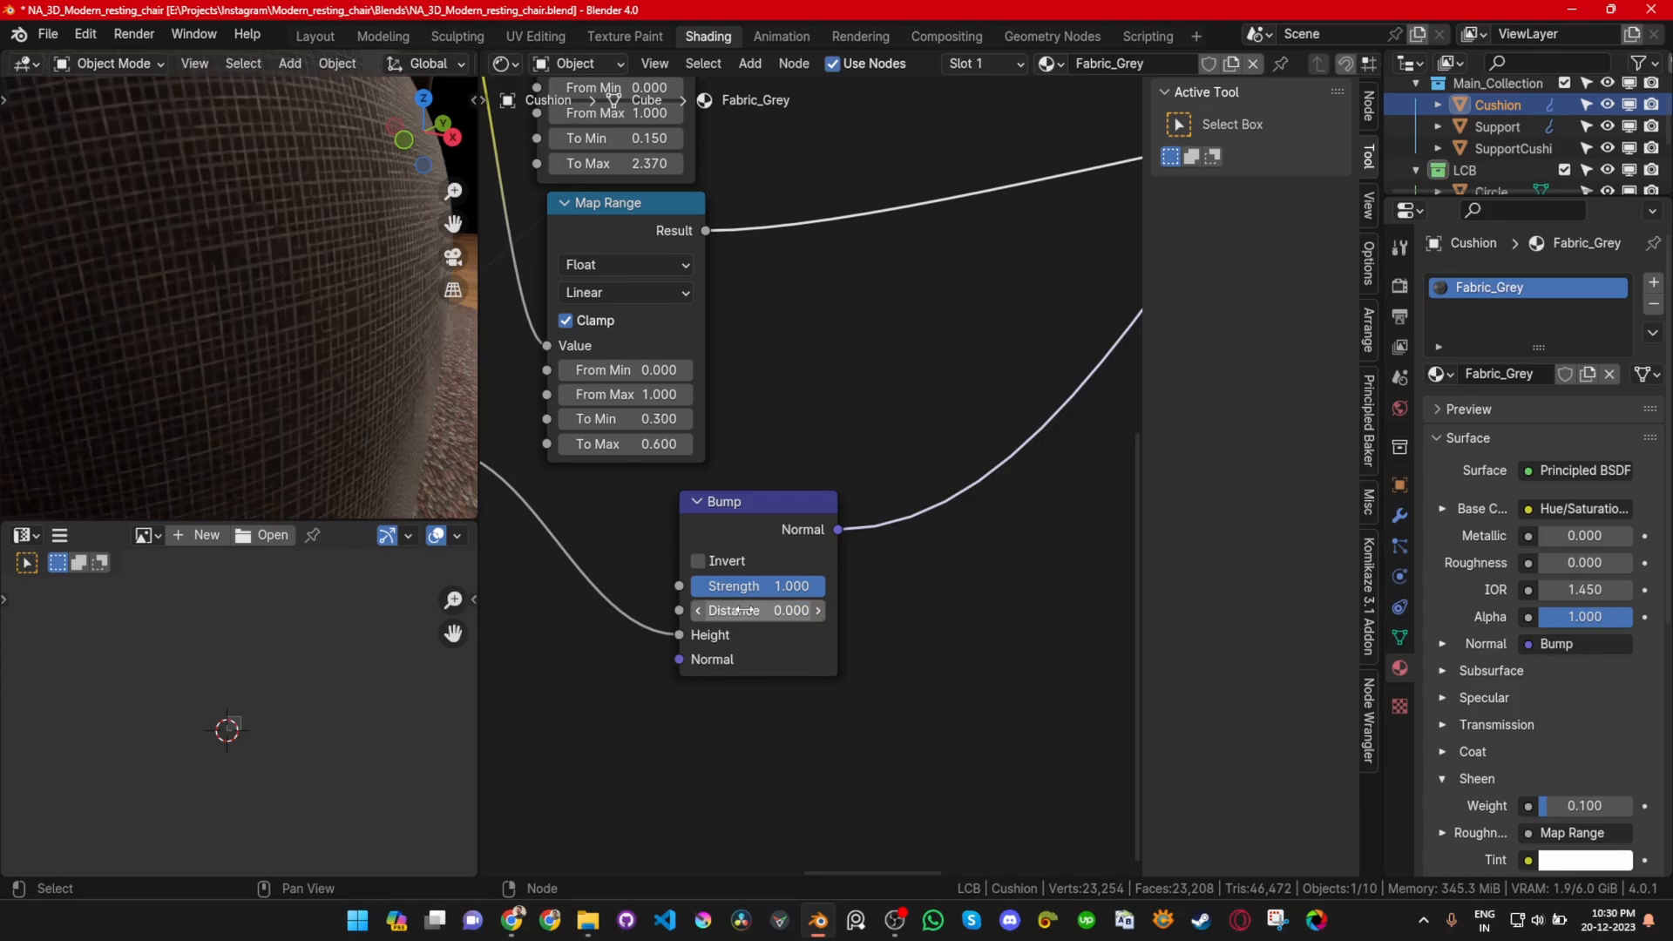
Step: Set the Fabric_Grey Bump node's Distance to 0.001
left_click(736, 610)
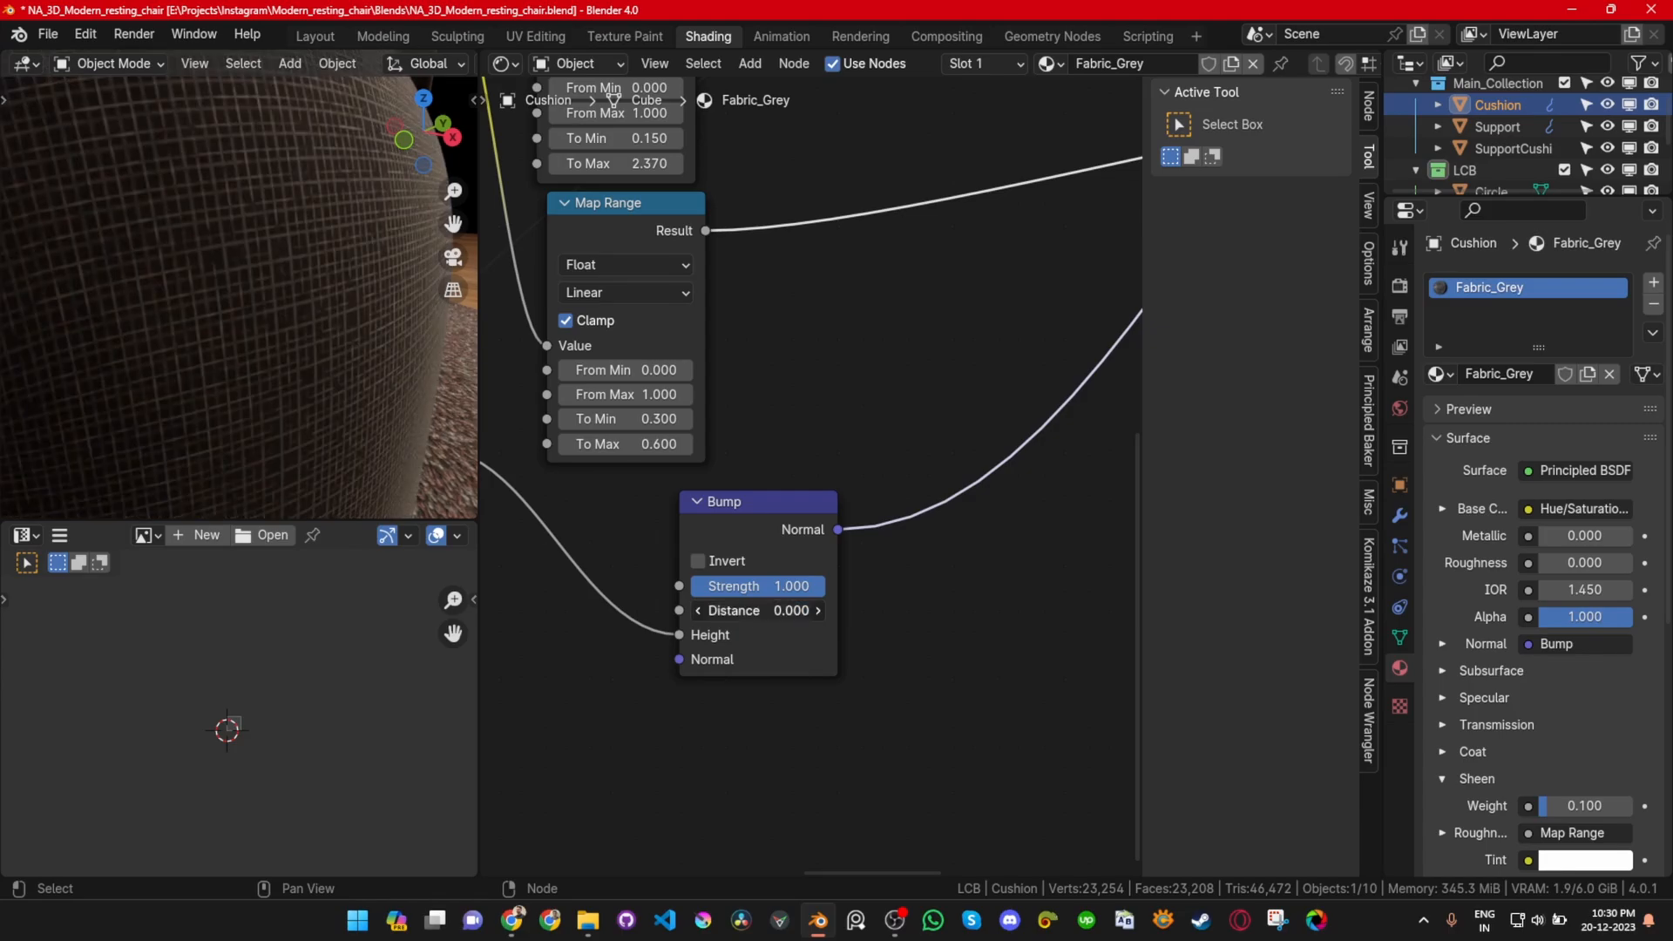
left_click(746, 610)
key("BackSpace")
type("1")
key("Return")
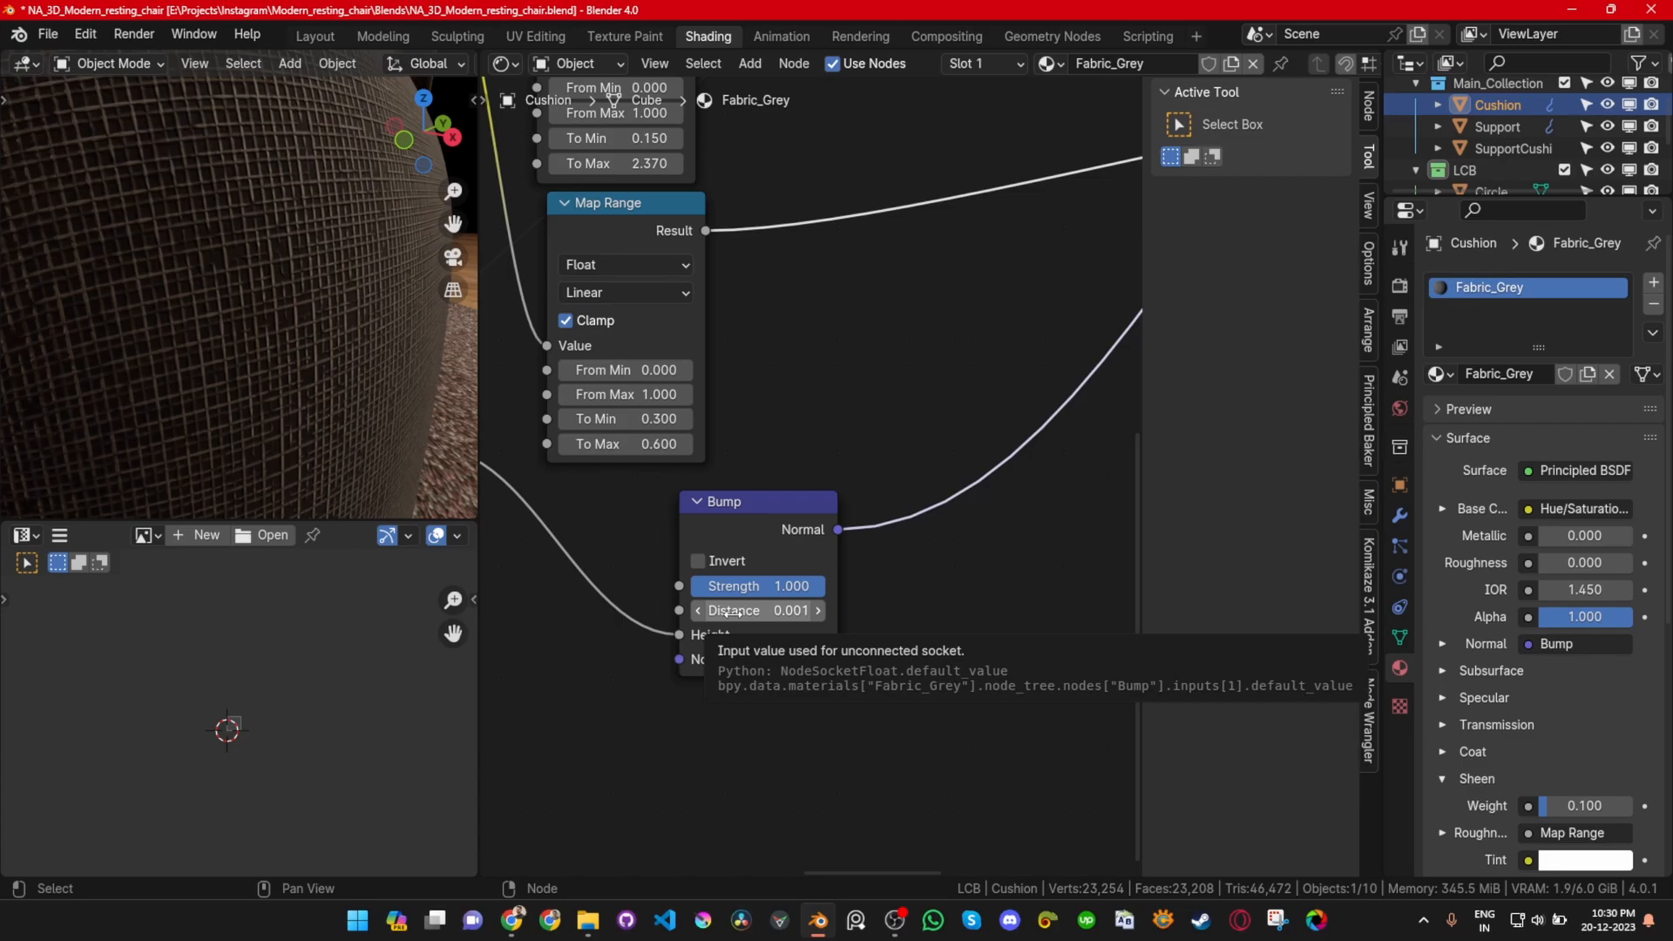
scroll(695, 550, "down", 2)
mouse_move(721, 596)
left_mouse_down()
mouse_move(665, 582)
mouse_move(714, 592)
left_mouse_up()
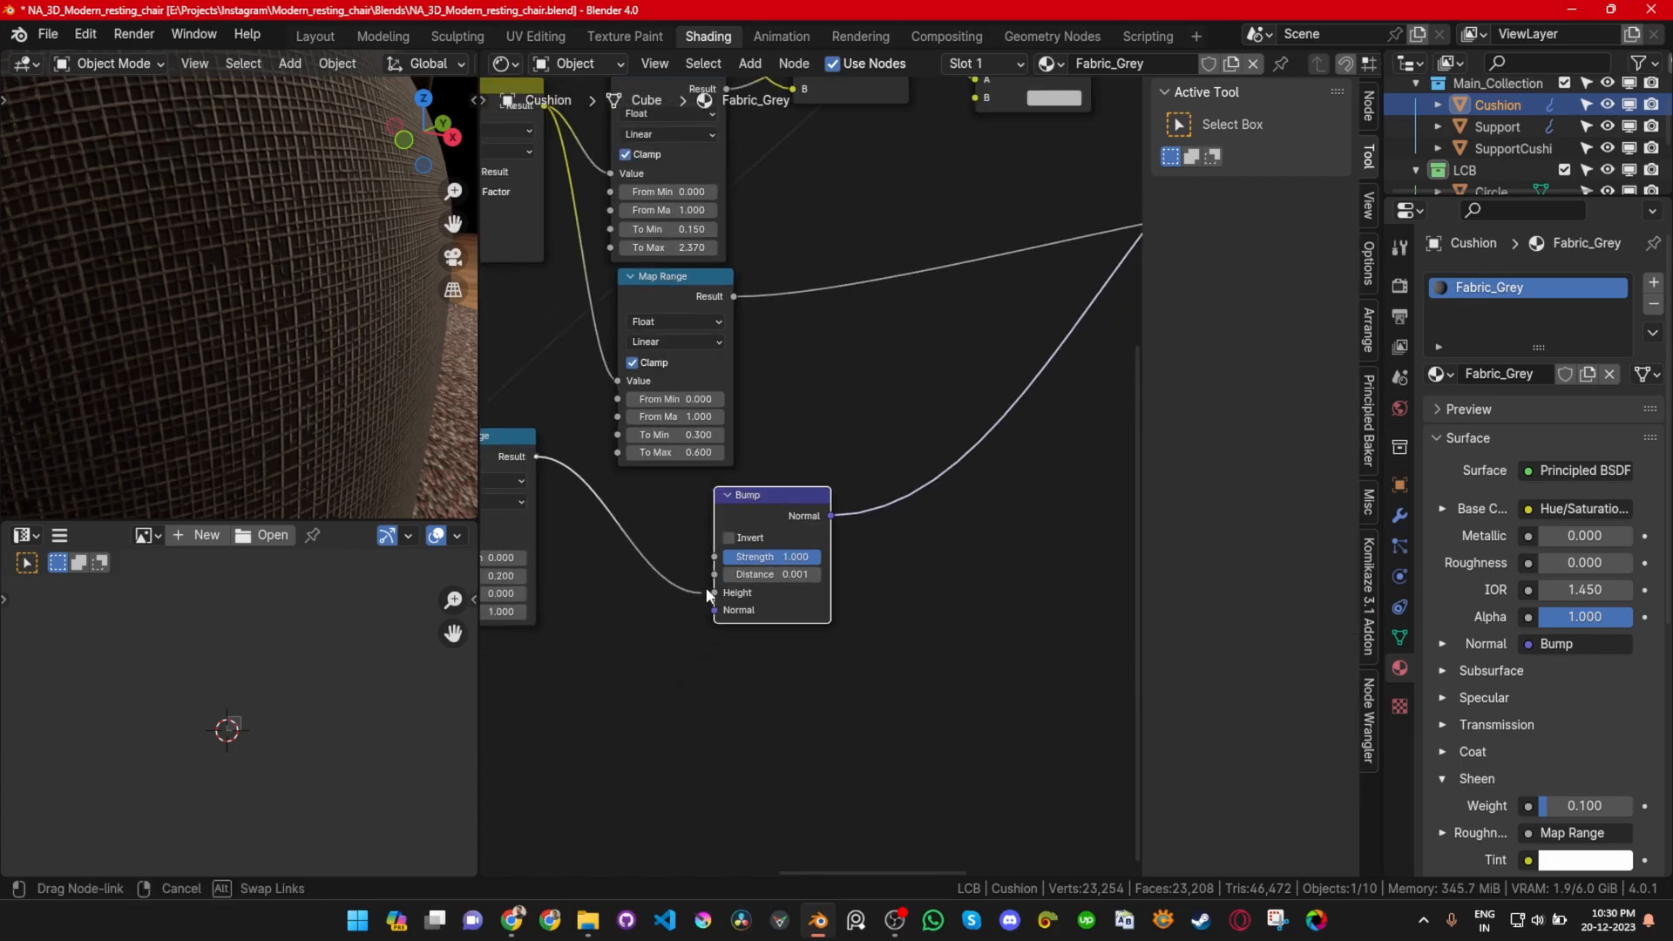
scroll(802, 634, "up", 1)
middle_click_drag(801, 634, 863, 589)
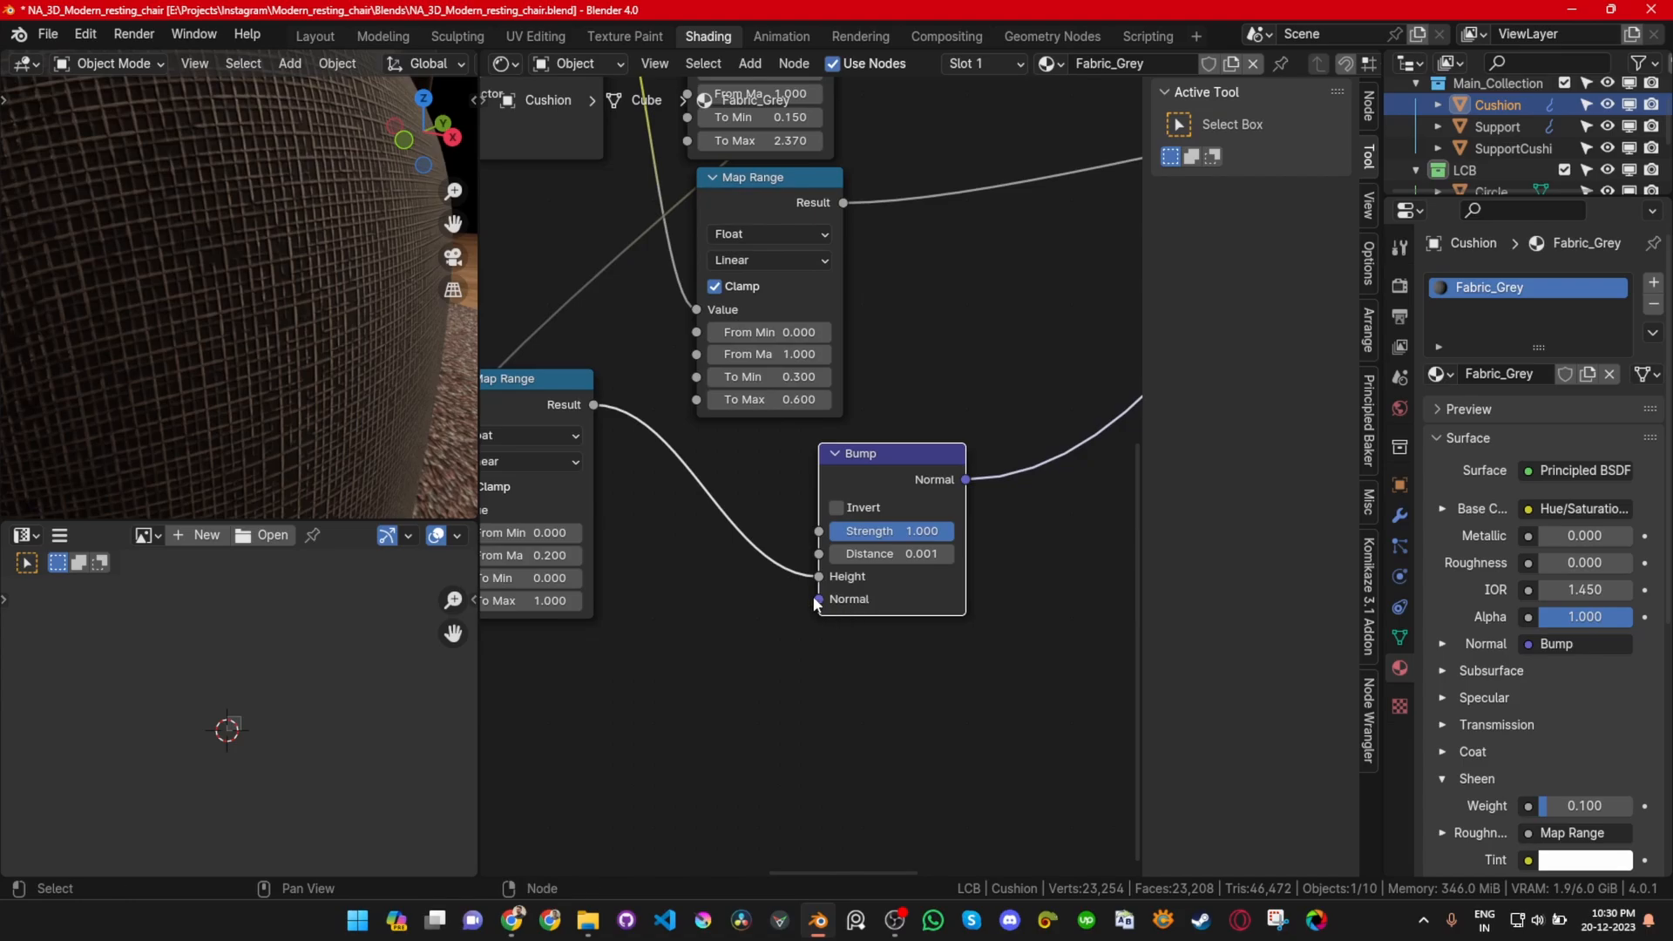
left_click_drag(820, 601, 678, 734)
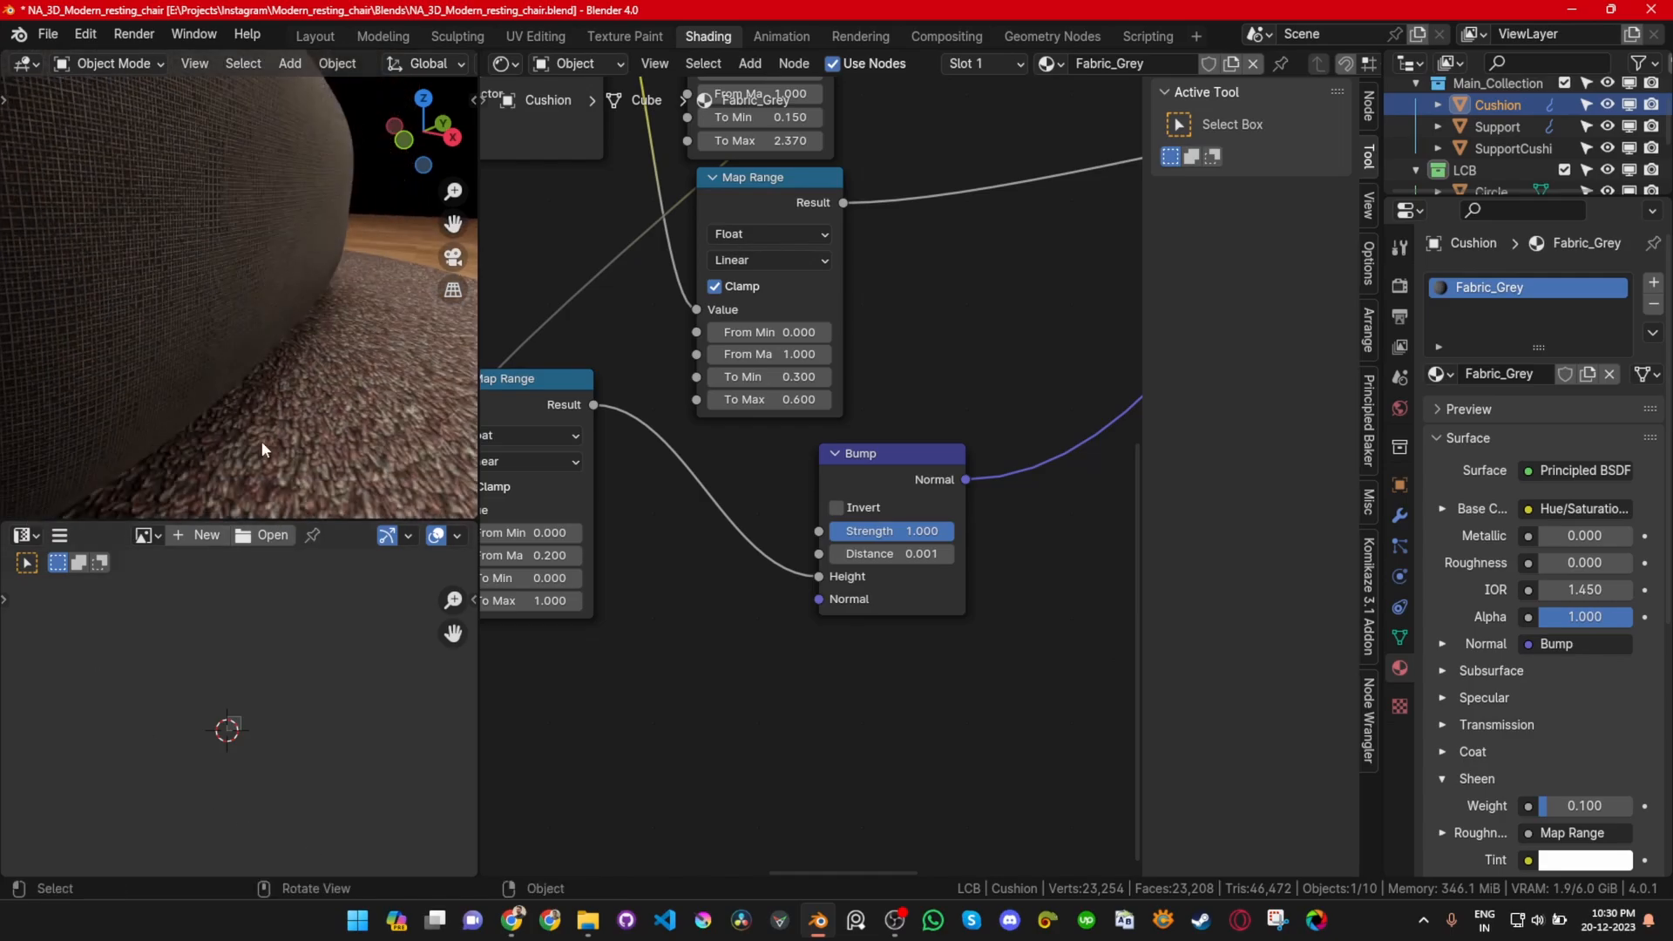
Step: Select the carpet under the cushion and move its Normal Map node below the Normal image texture
middle_click_drag(262, 443, 179, 214, "shift")
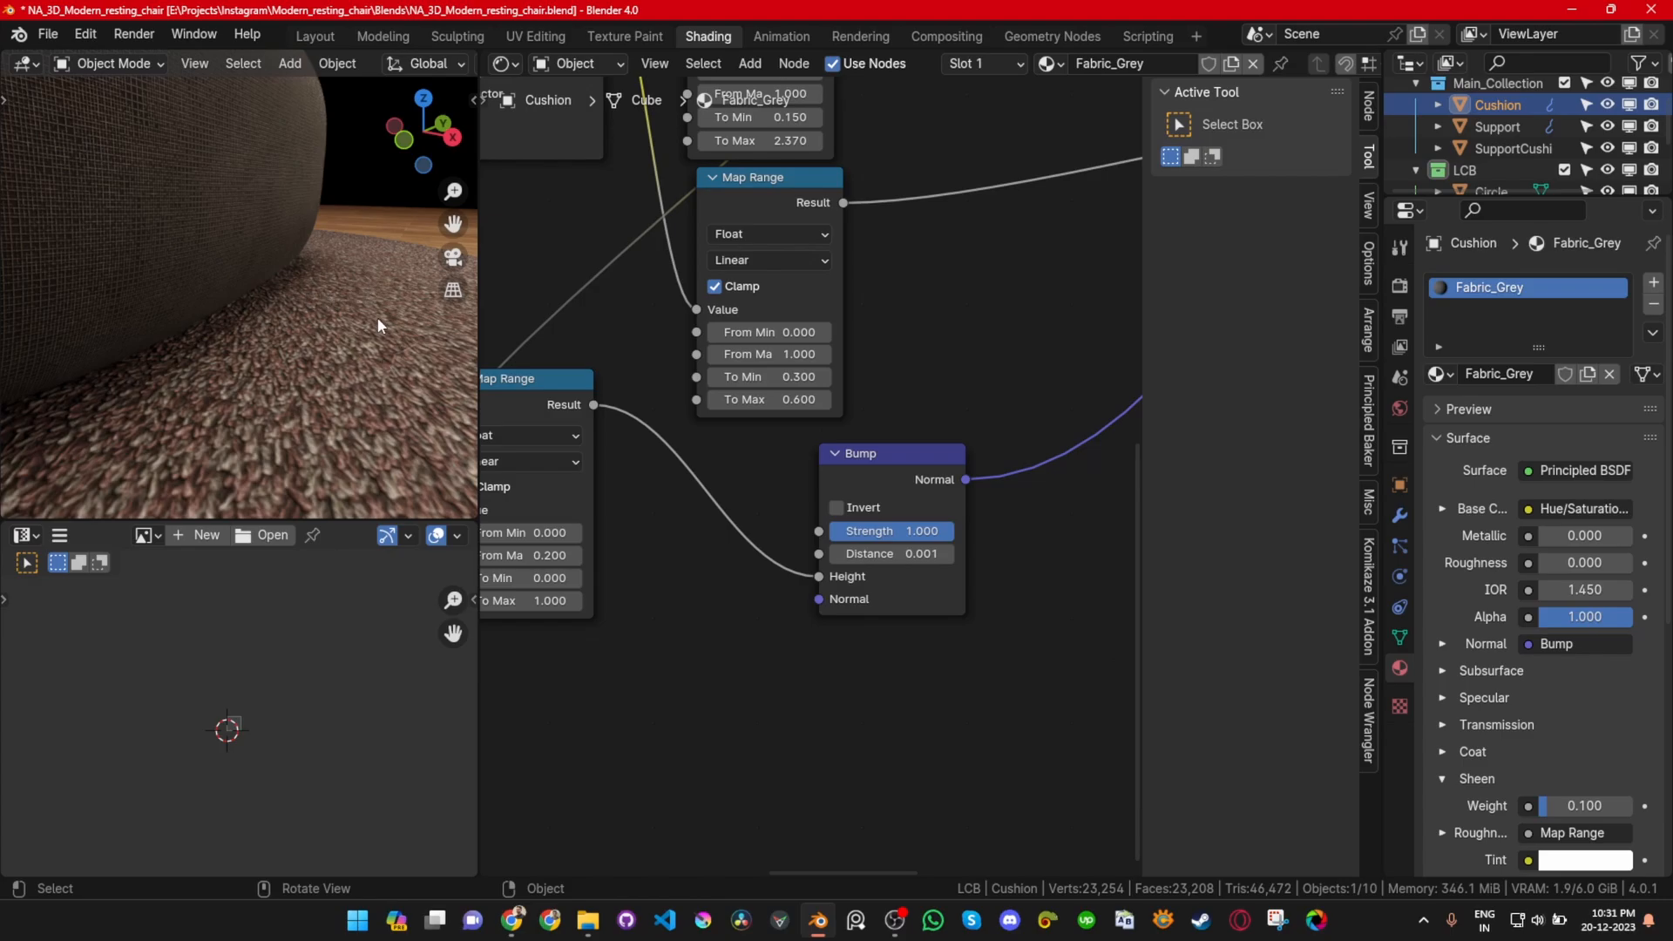
middle_click_drag(207, 440, 218, 343)
left_click(333, 394)
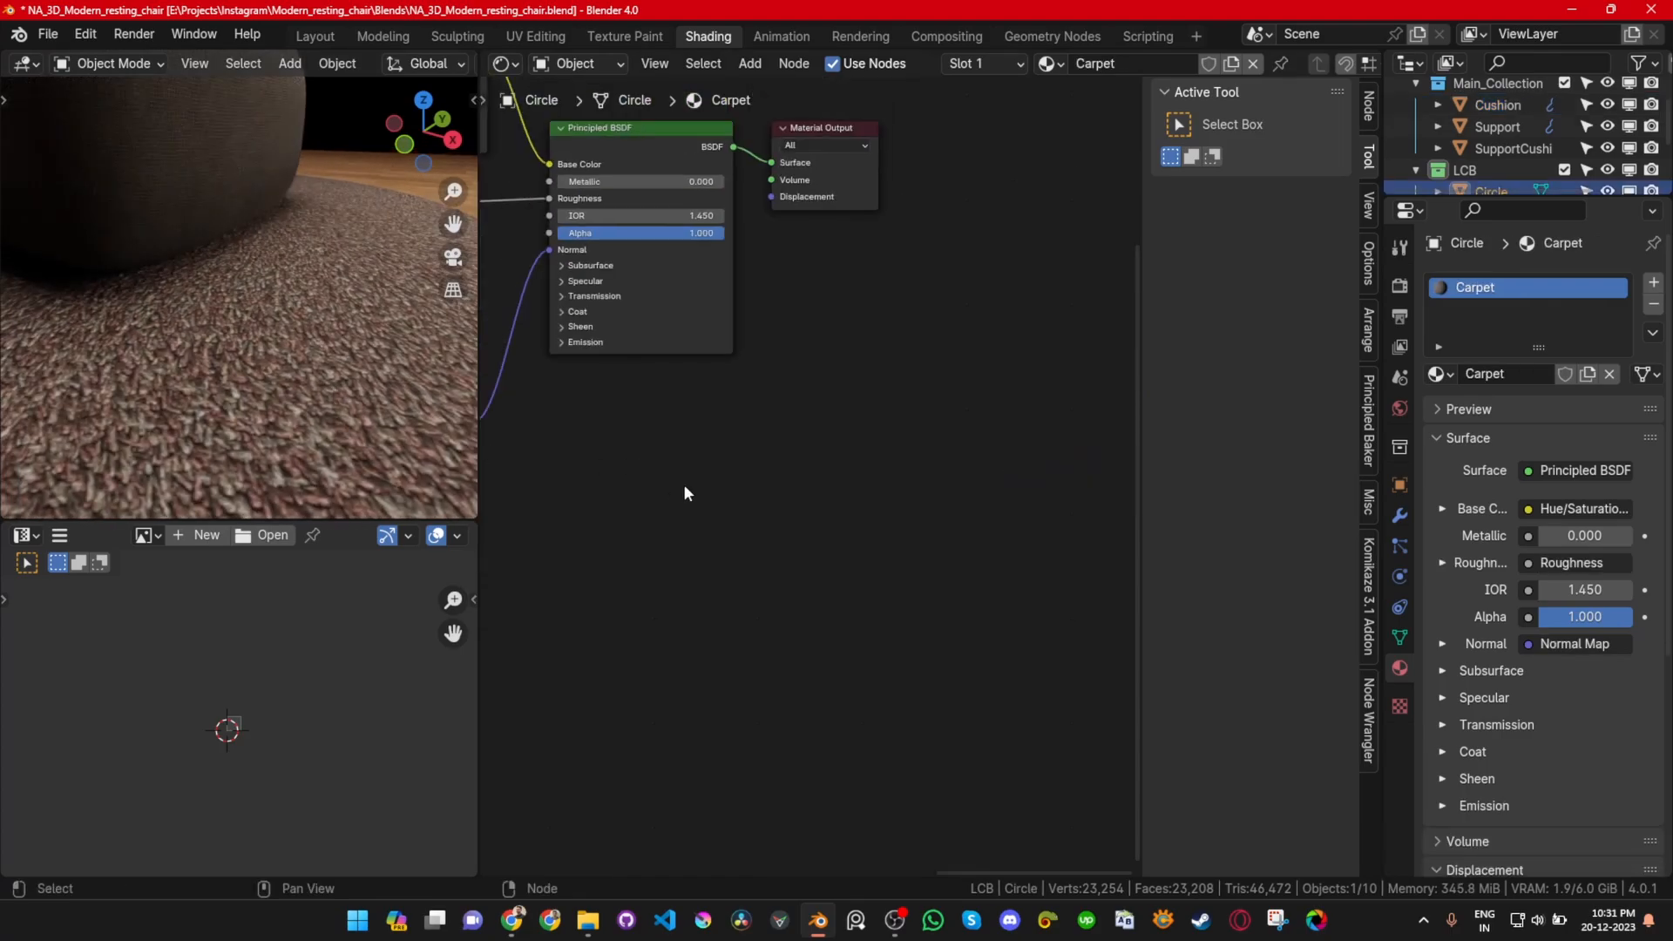
scroll(793, 480, "up", 5)
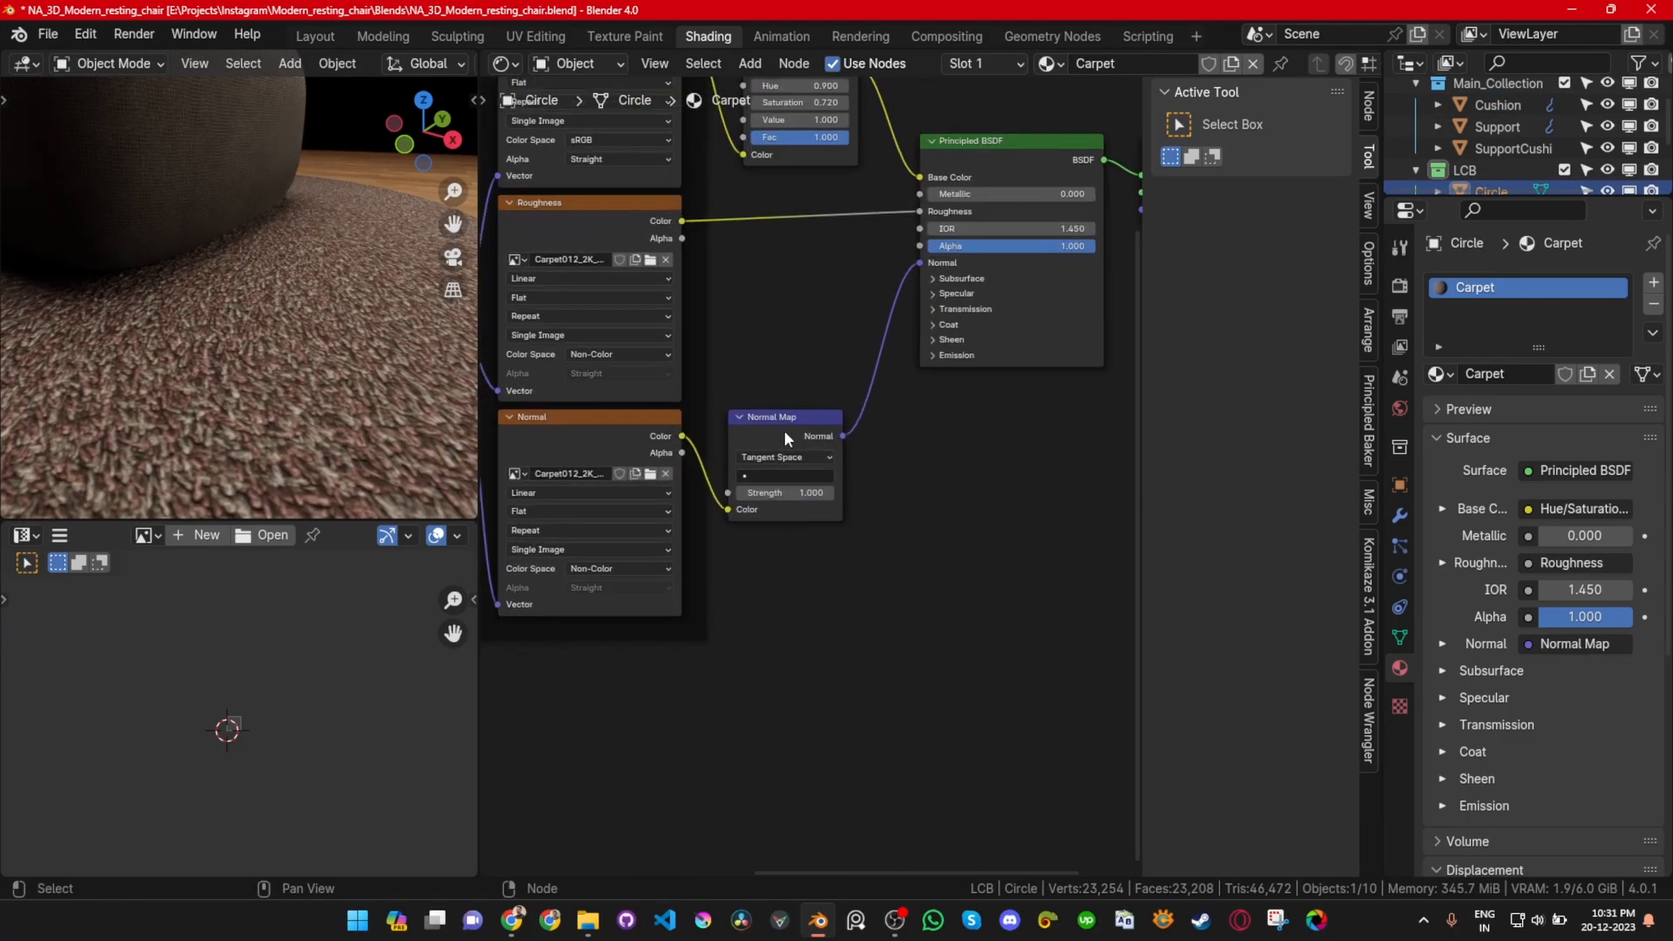
left_click_drag(784, 435, 575, 690)
Step: Add a Bump node to the Carpet material, feeding the Normal Map into its Normal input and its output into the Principled BSDF's Normal
key("shift+a")
mouse_move(798, 544)
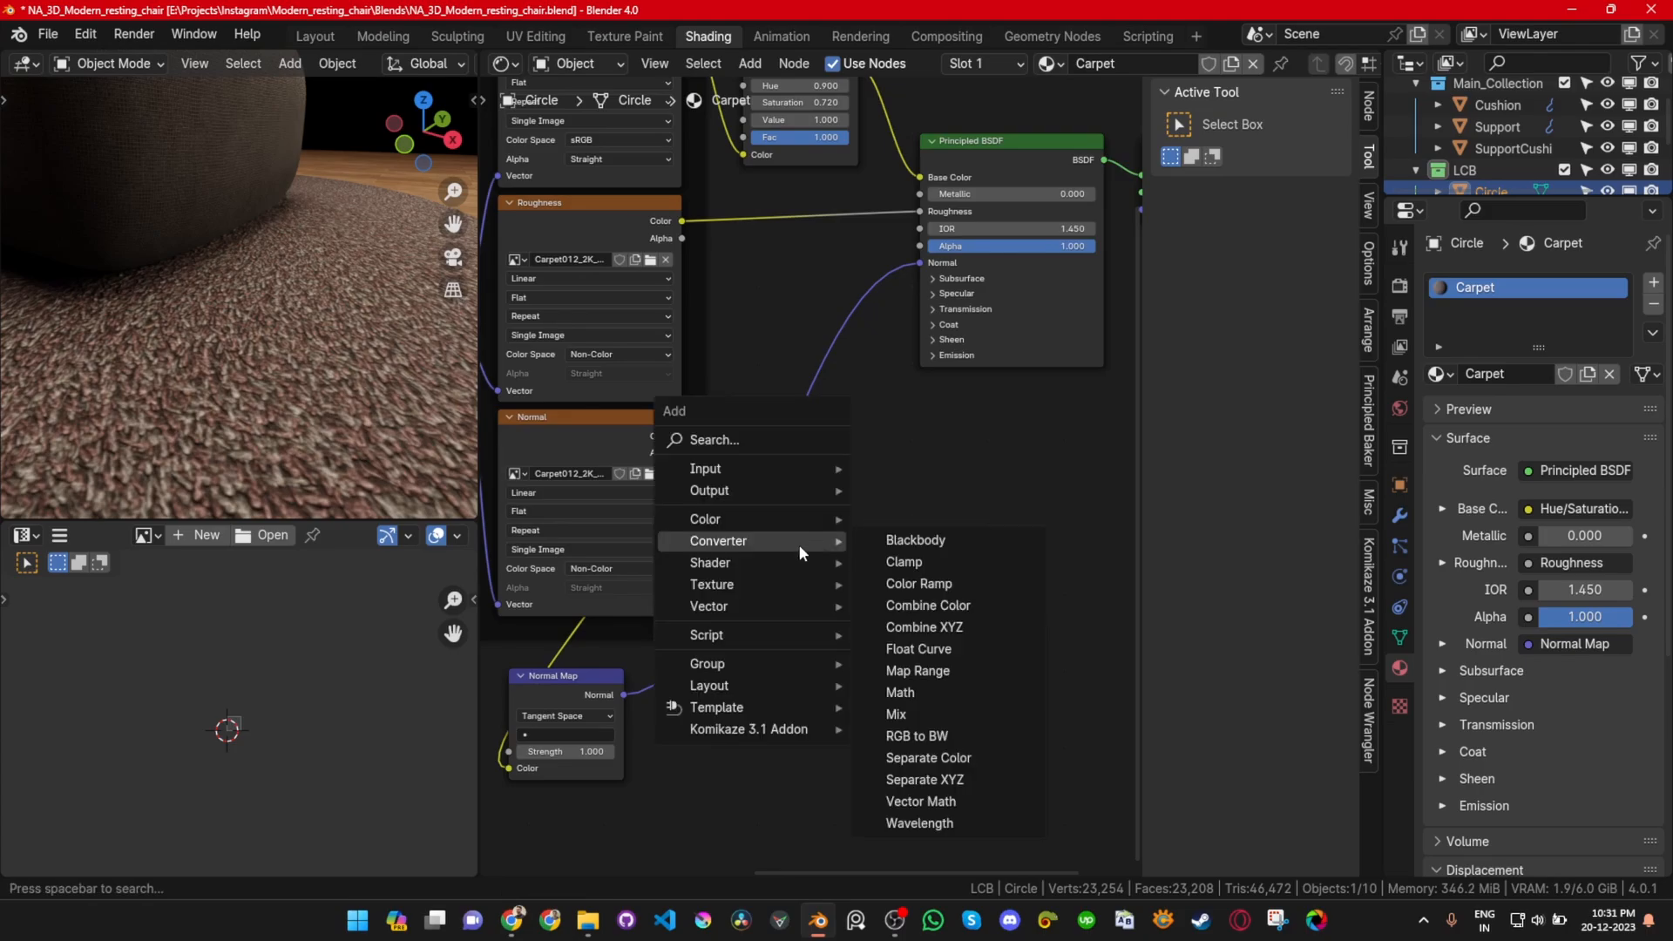
mouse_move(805, 606)
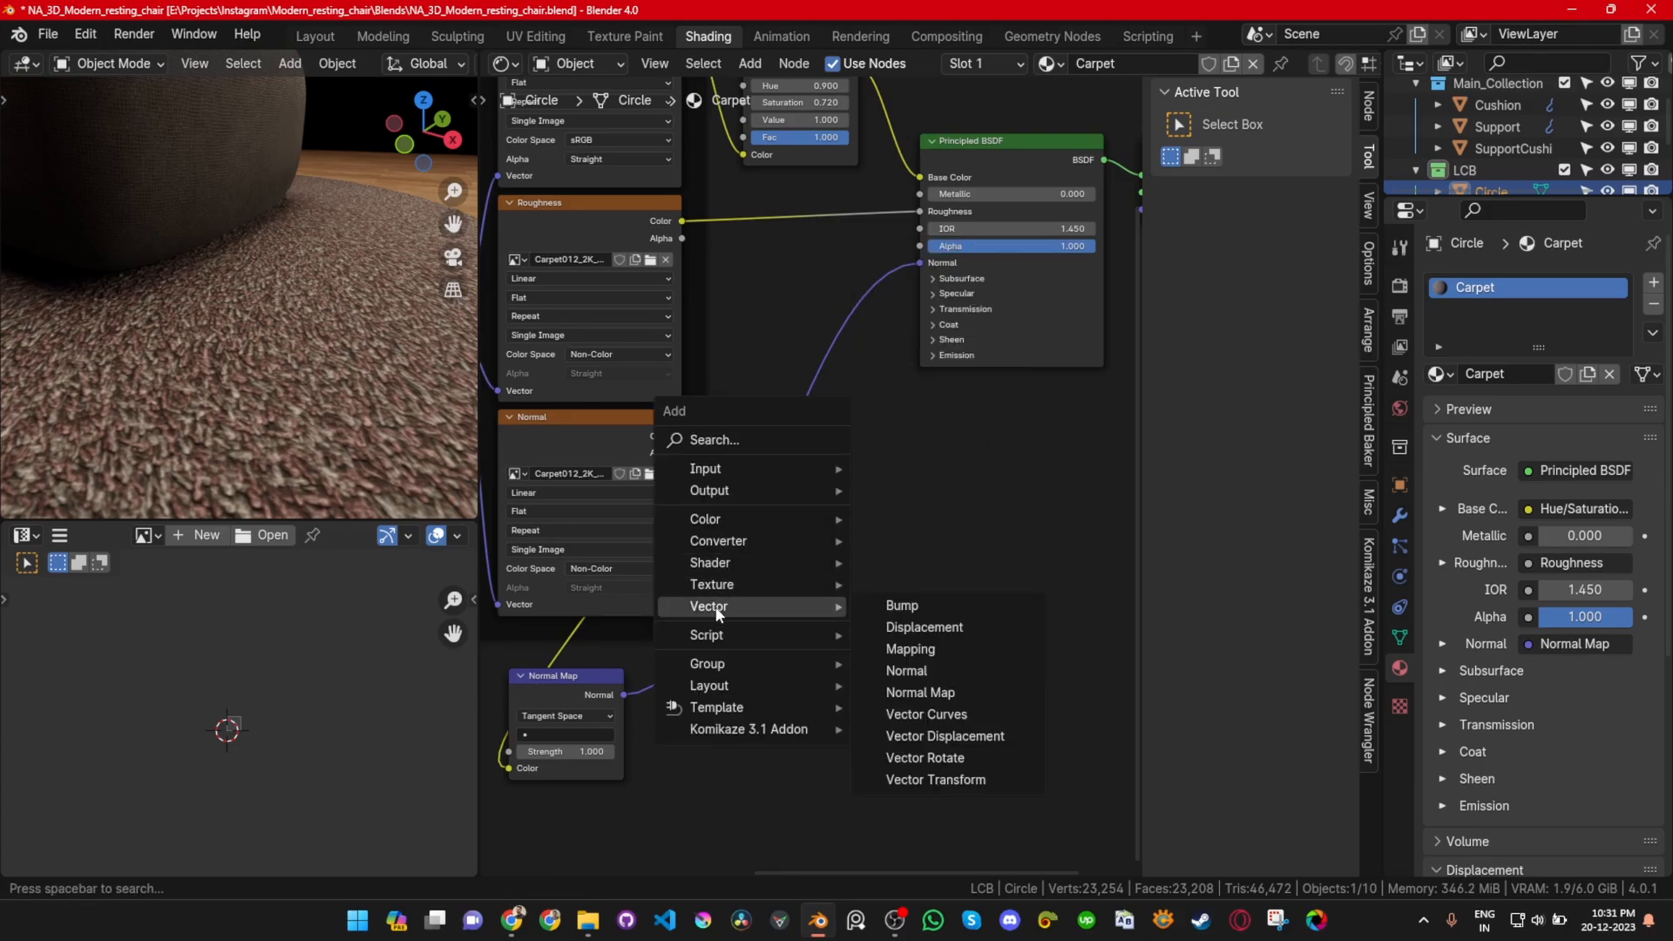
left_click(928, 605)
left_click(908, 629)
left_click_drag(623, 694, 855, 685)
left_click_drag(963, 597, 920, 262)
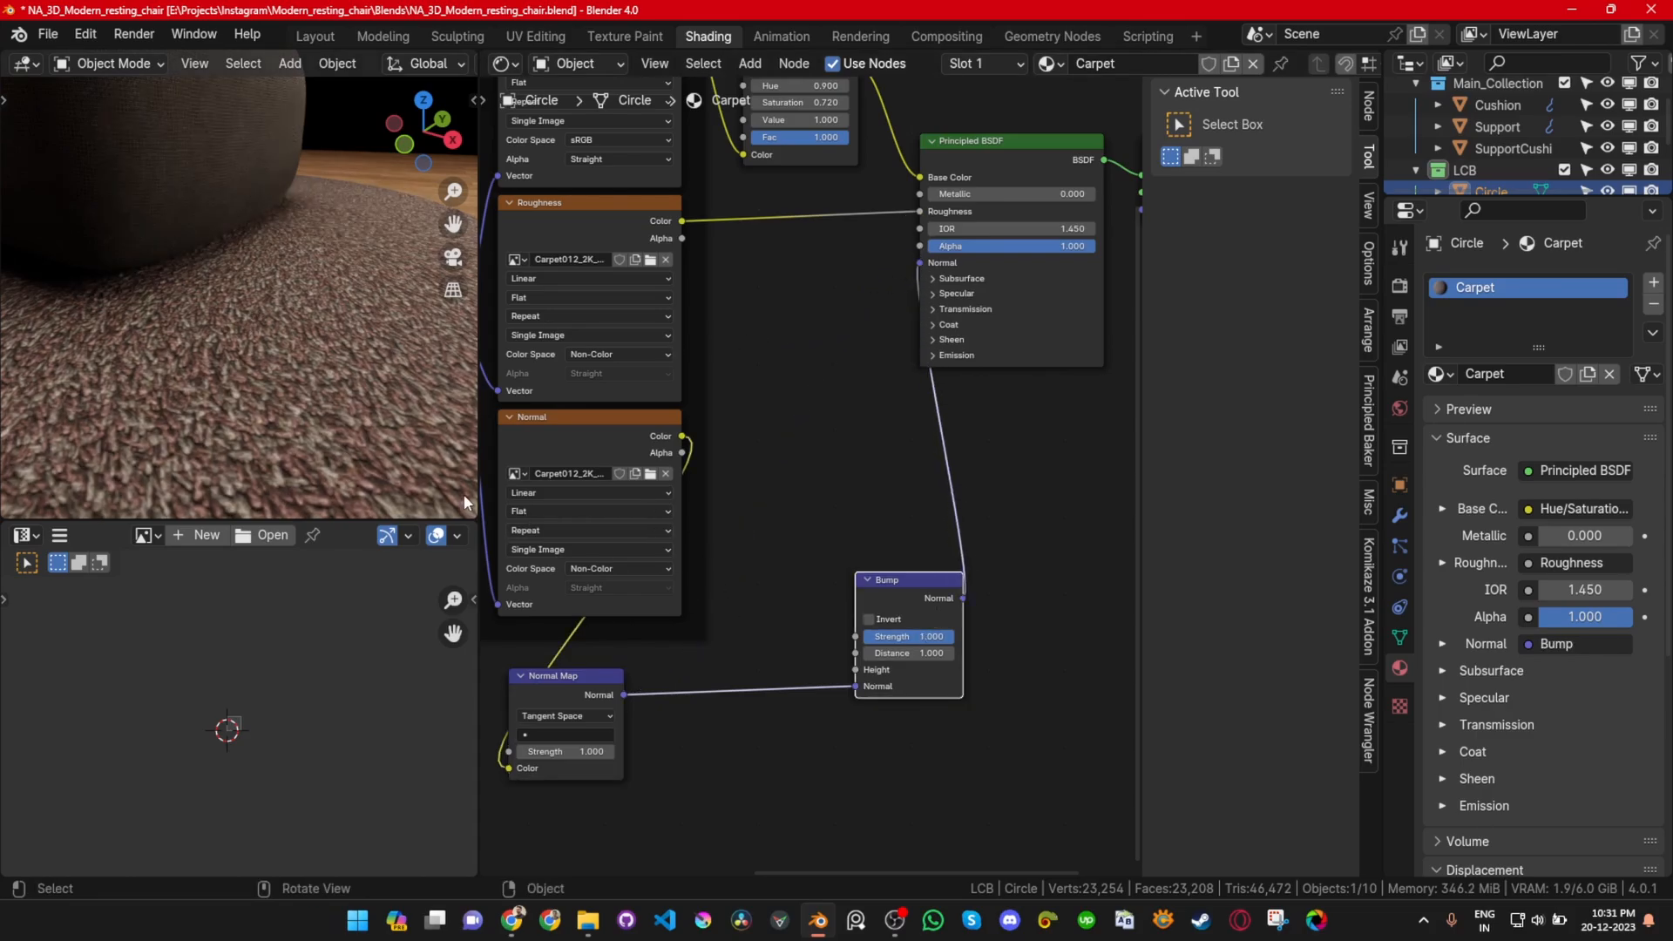
Step: Compare the previews of the carpet's Normal Map and Bump nodes, finishing with the Principled BSDF previewed
left_click(638, 689, "ctrl+shift")
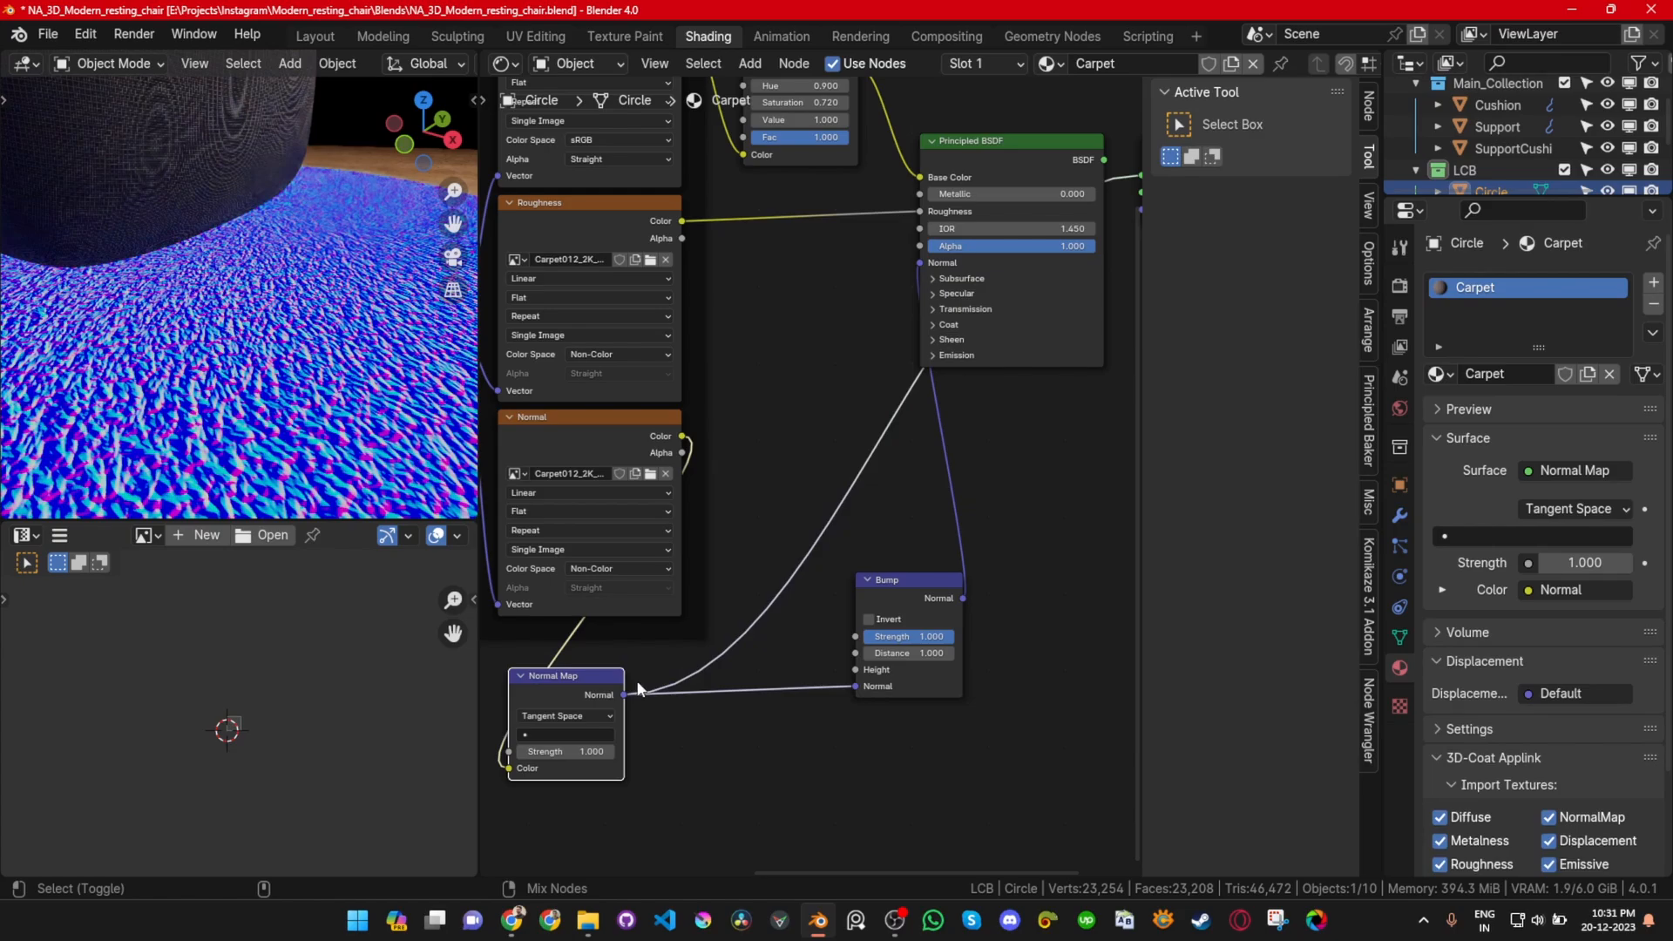
left_click(898, 598, "ctrl+shift")
left_click(557, 701, "ctrl+shift")
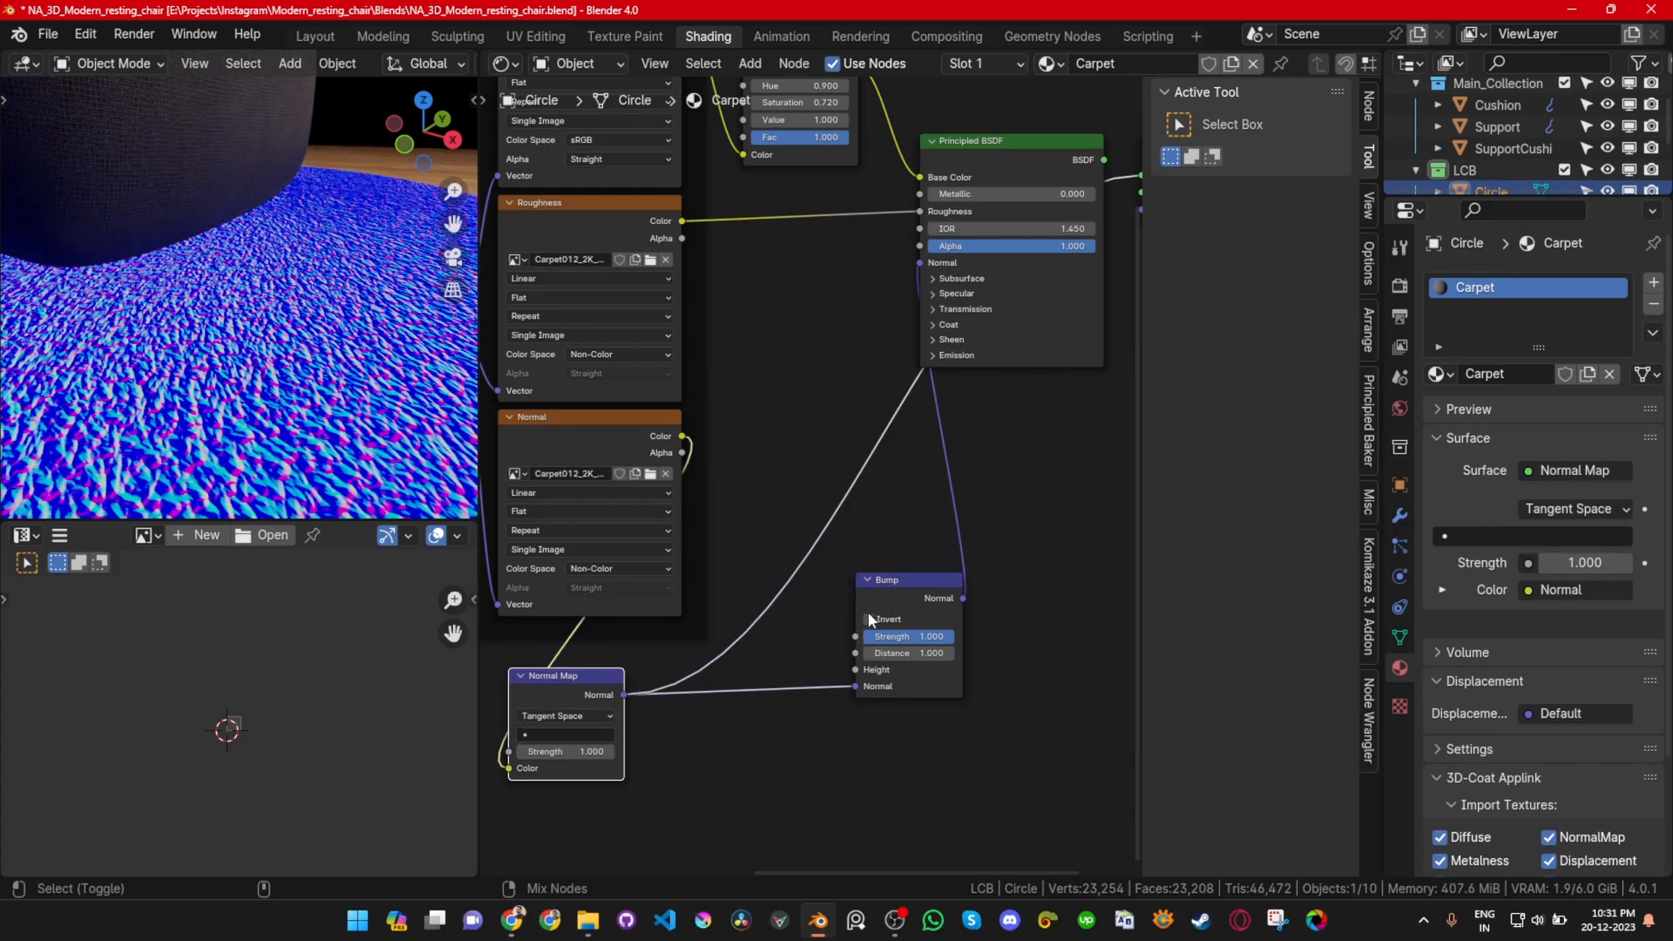
left_click(903, 594, "ctrl+shift")
left_click(1056, 144, "ctrl+shift")
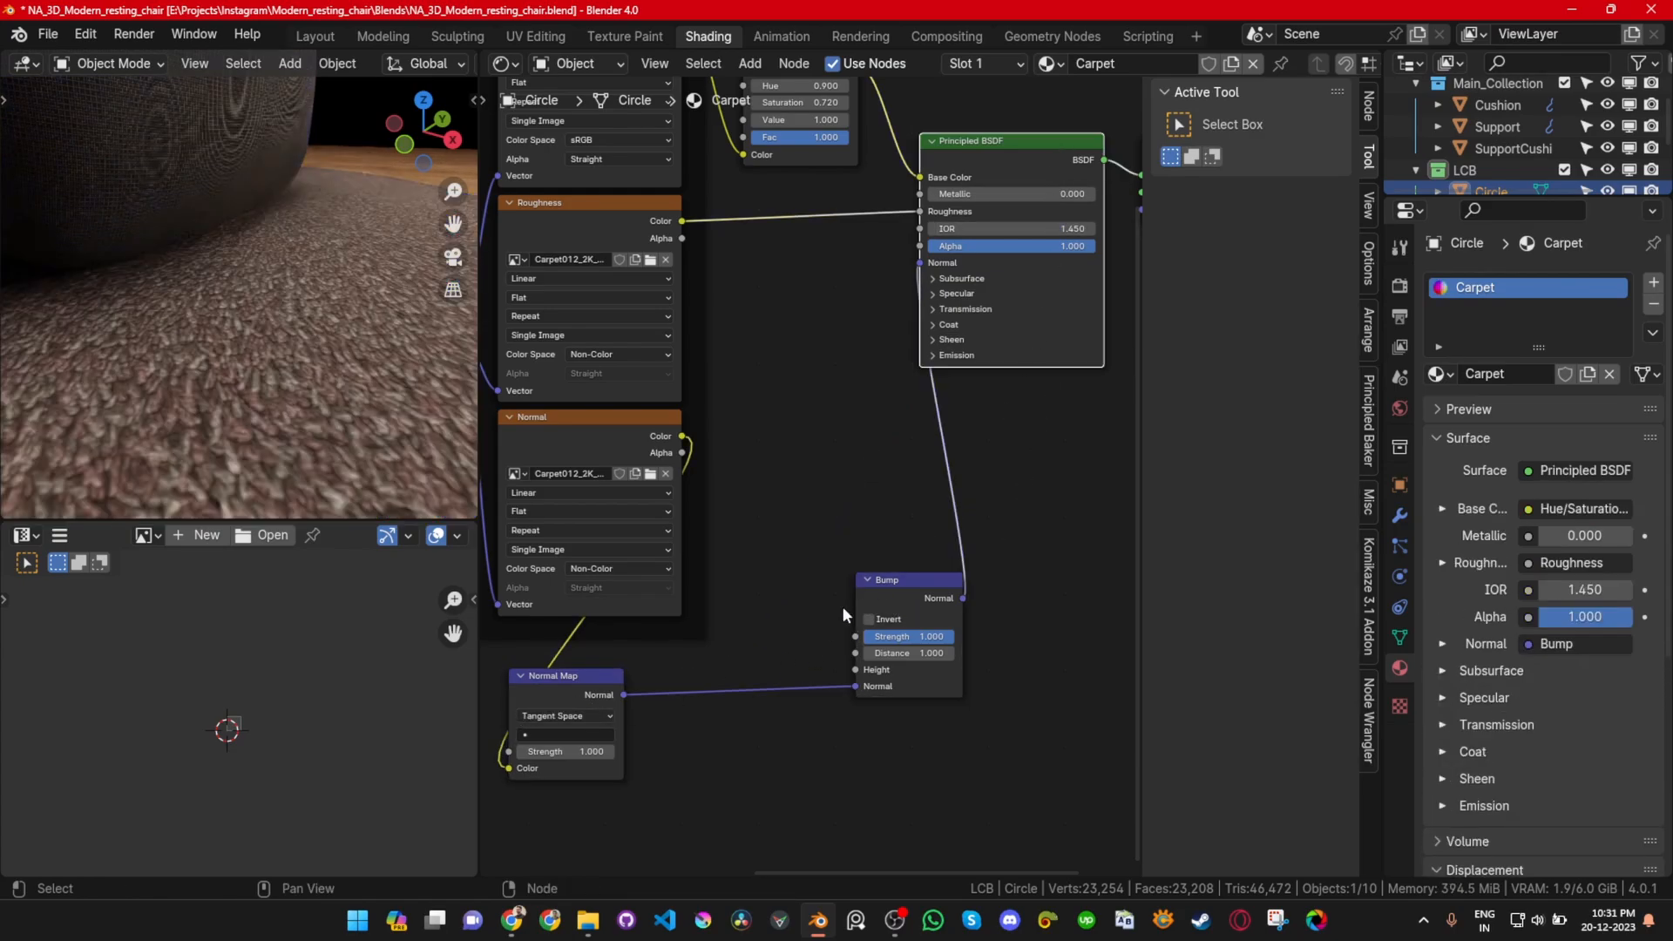
Step: Add a Noise Texture linked to the carpet Bump node's Height and place it above the Bump node
left_click_drag(856, 669, 834, 509)
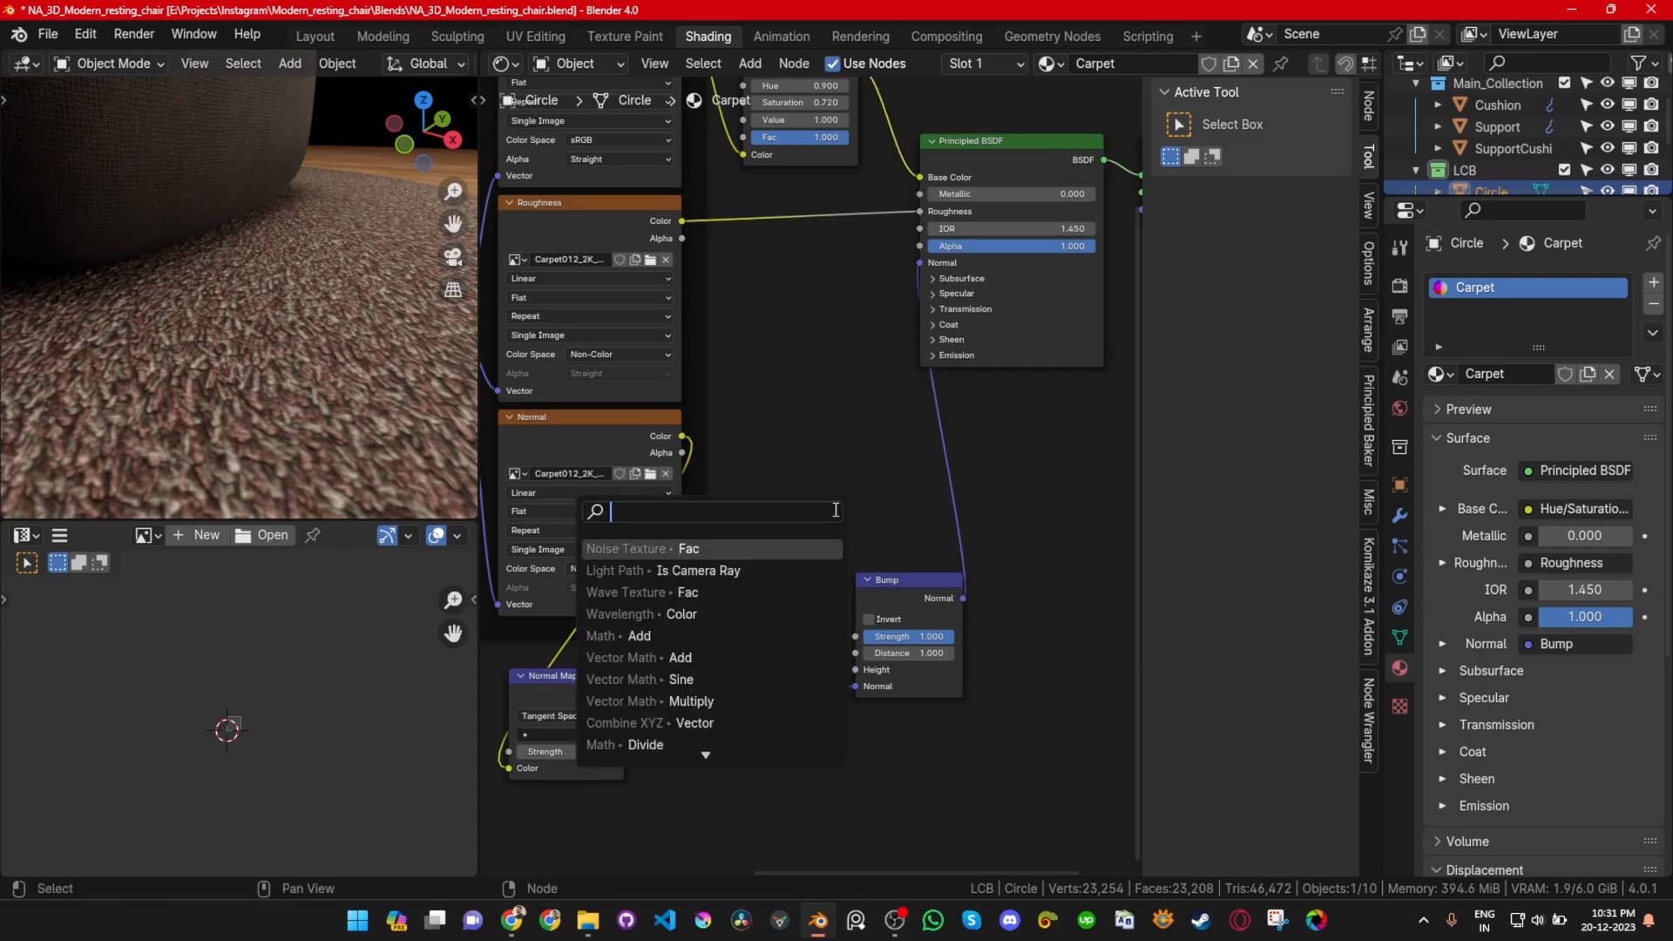
type("noise")
key("Return")
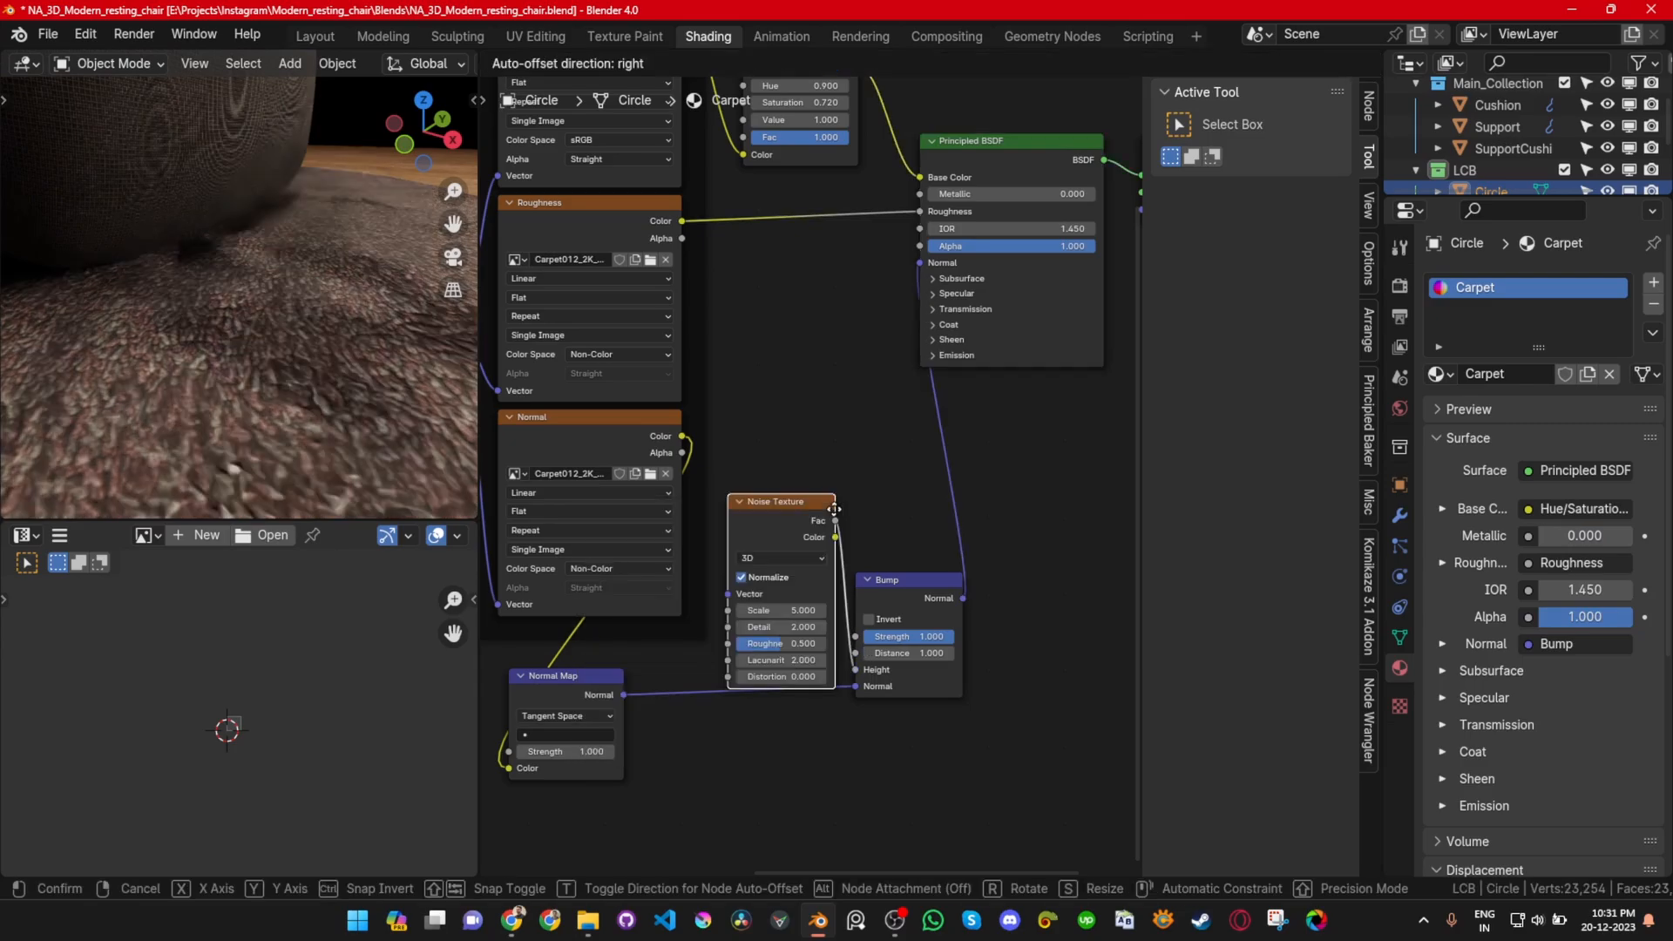
left_click(835, 444)
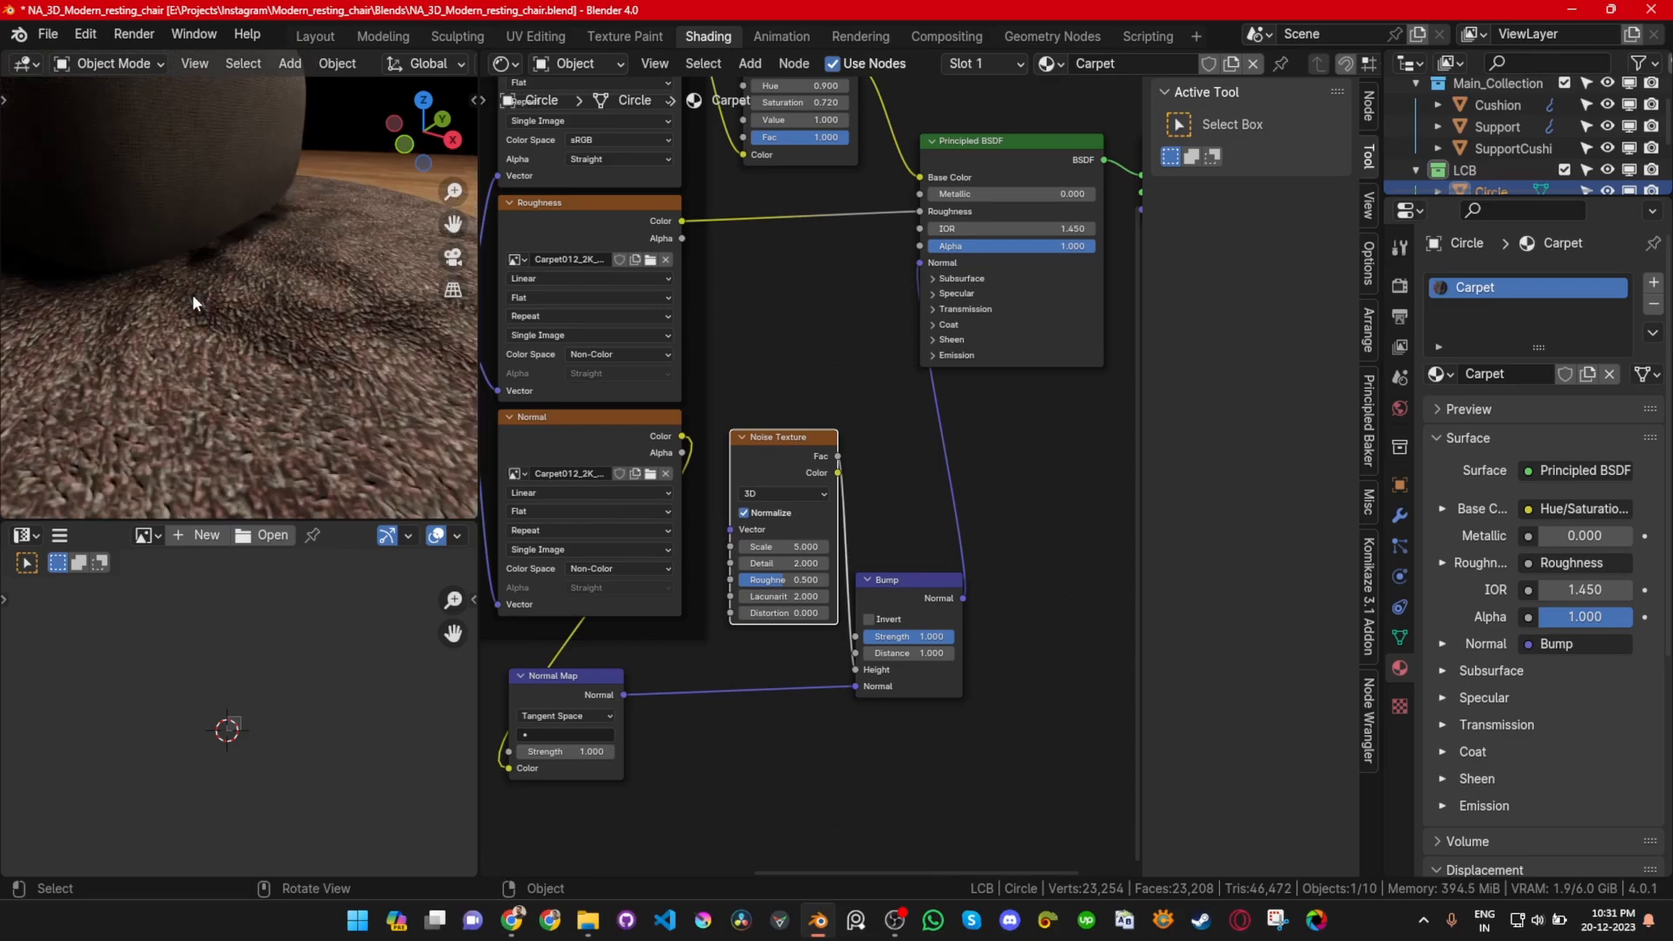
Step: Set the carpet Bump node's Distance to 0.1
scroll(215, 303, "down", 2)
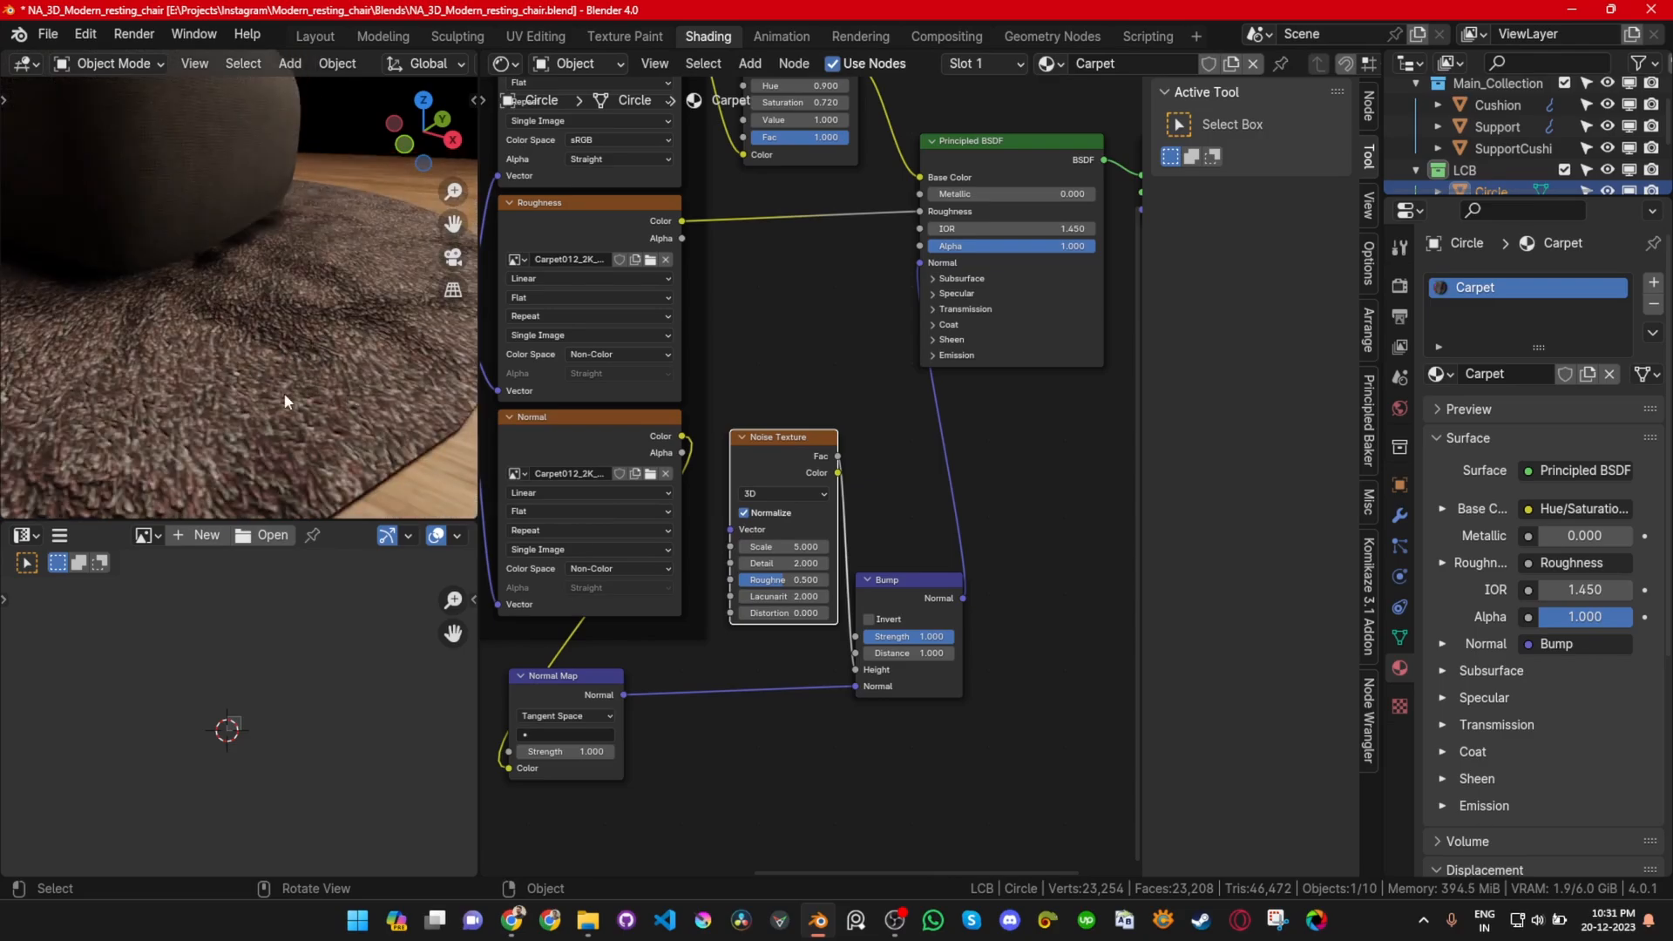
scroll(818, 595, "up", 2)
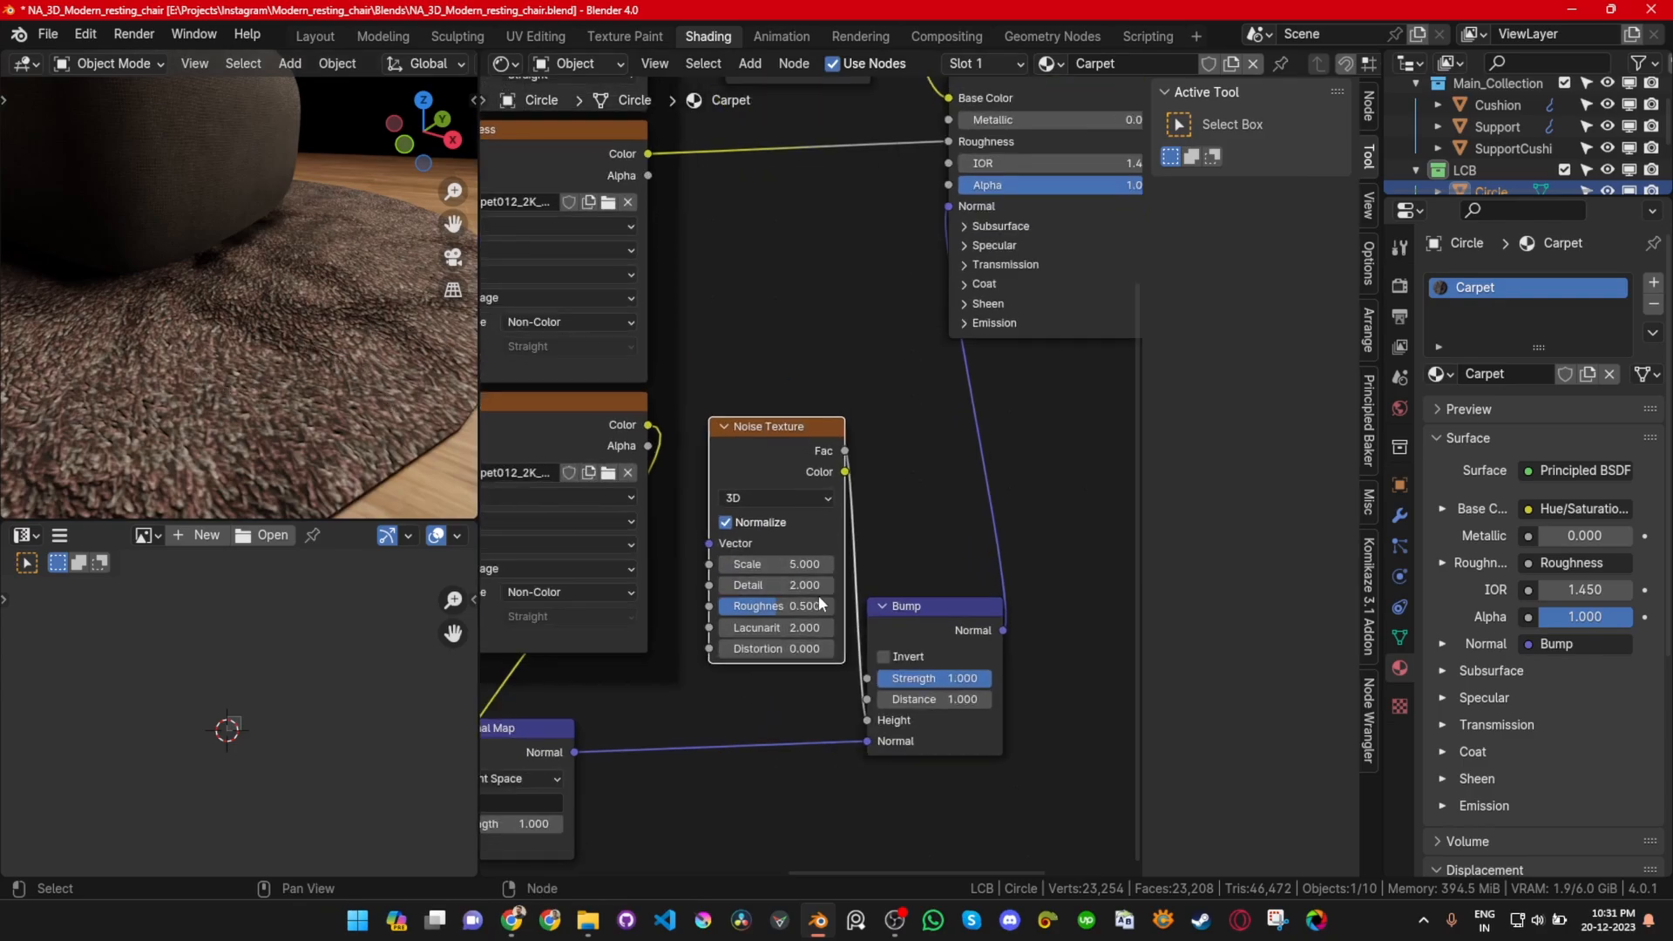
middle_click_drag(818, 594, 868, 618)
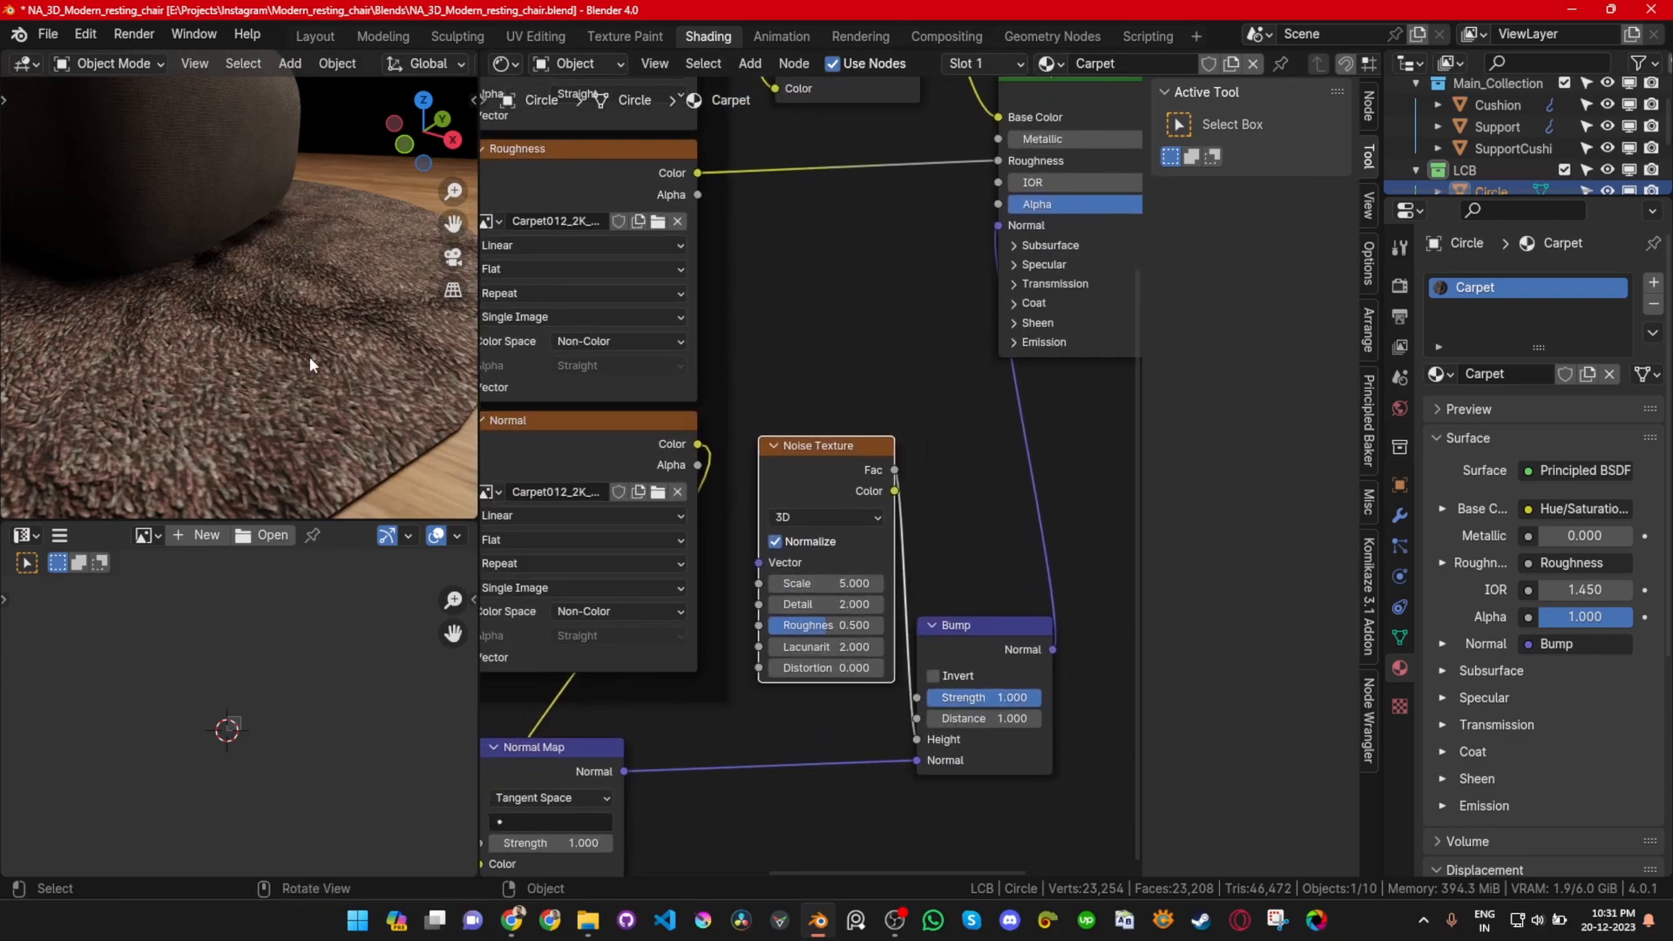
scroll(310, 347, "up", 2)
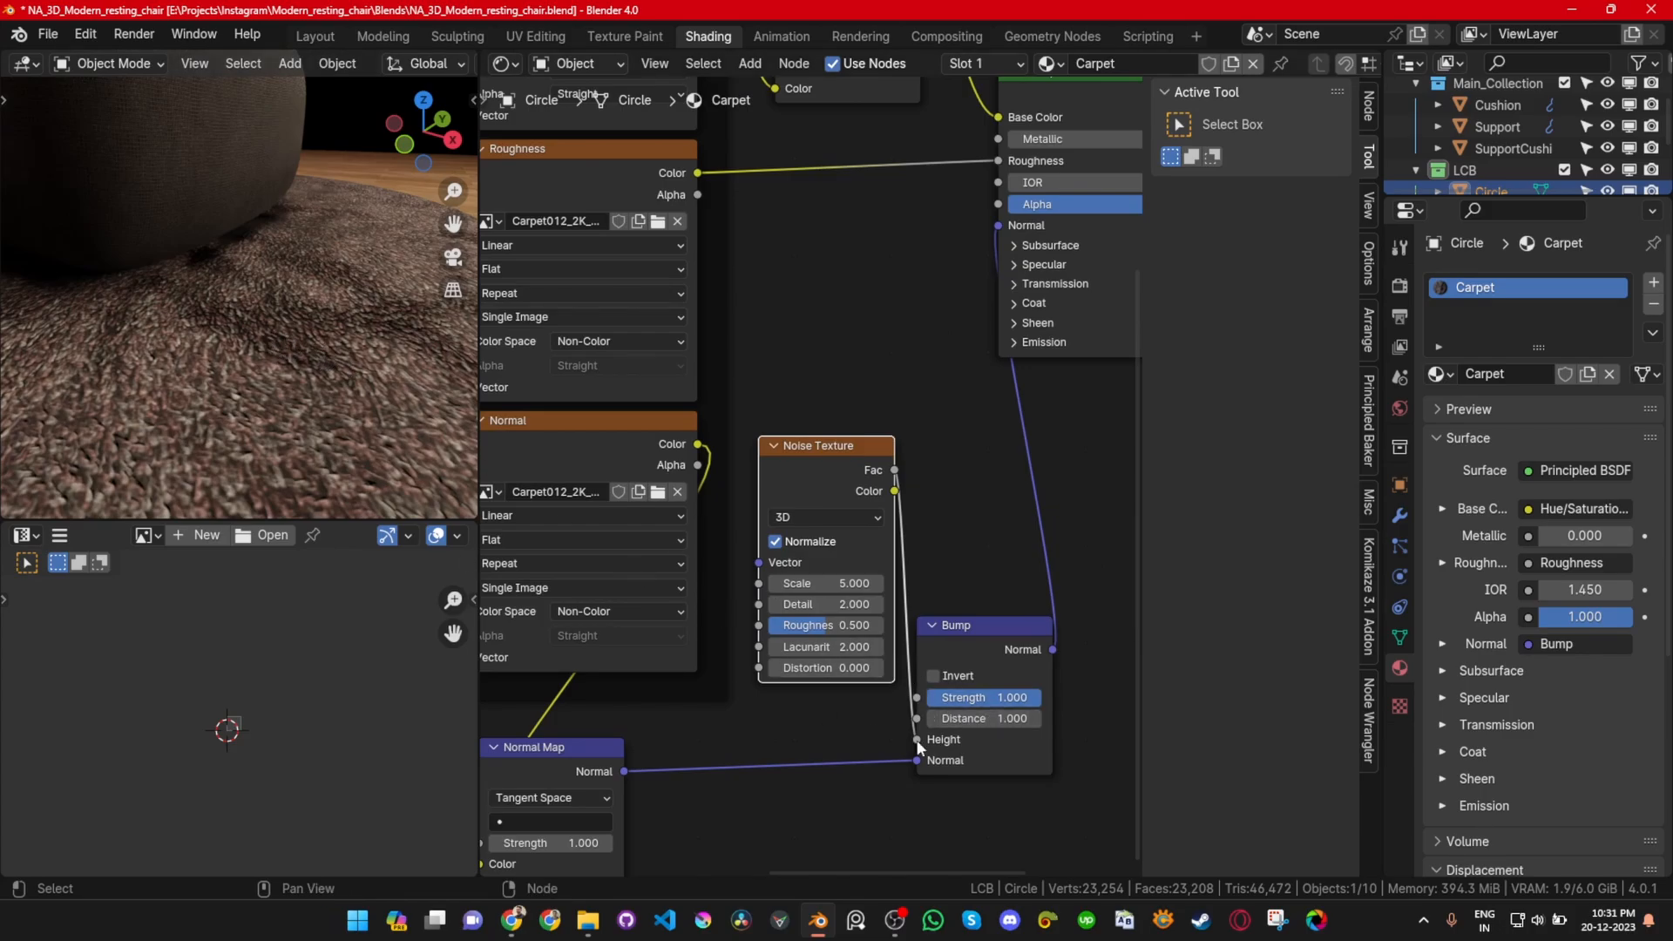
left_click(1011, 720)
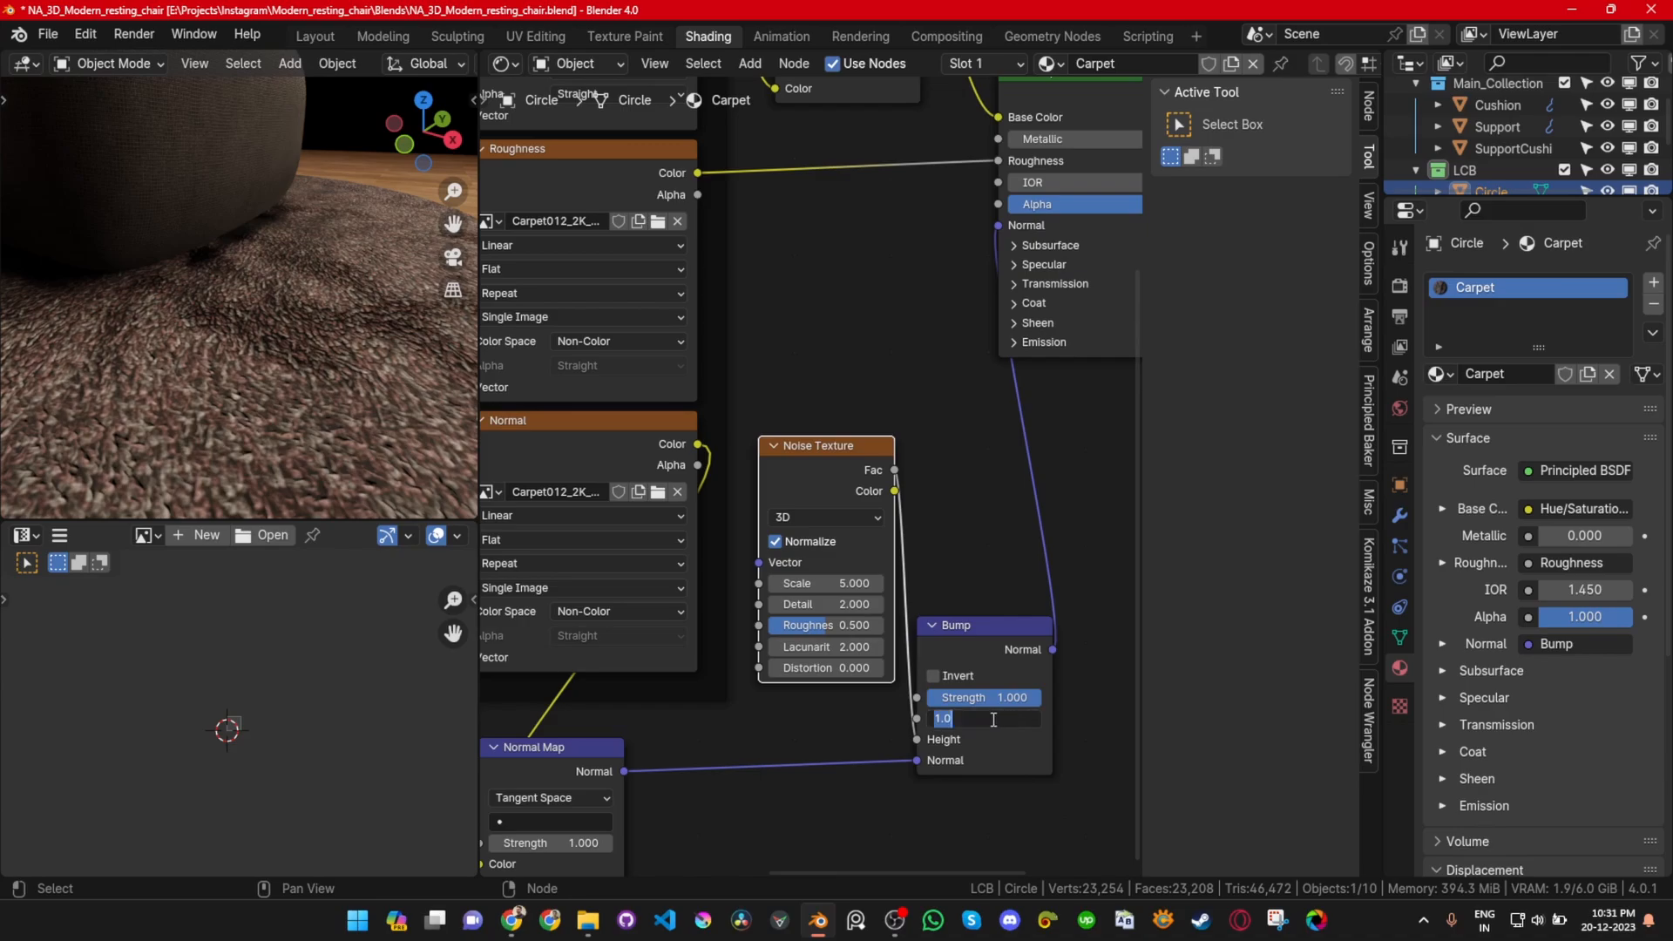
type("0.1")
key("Return")
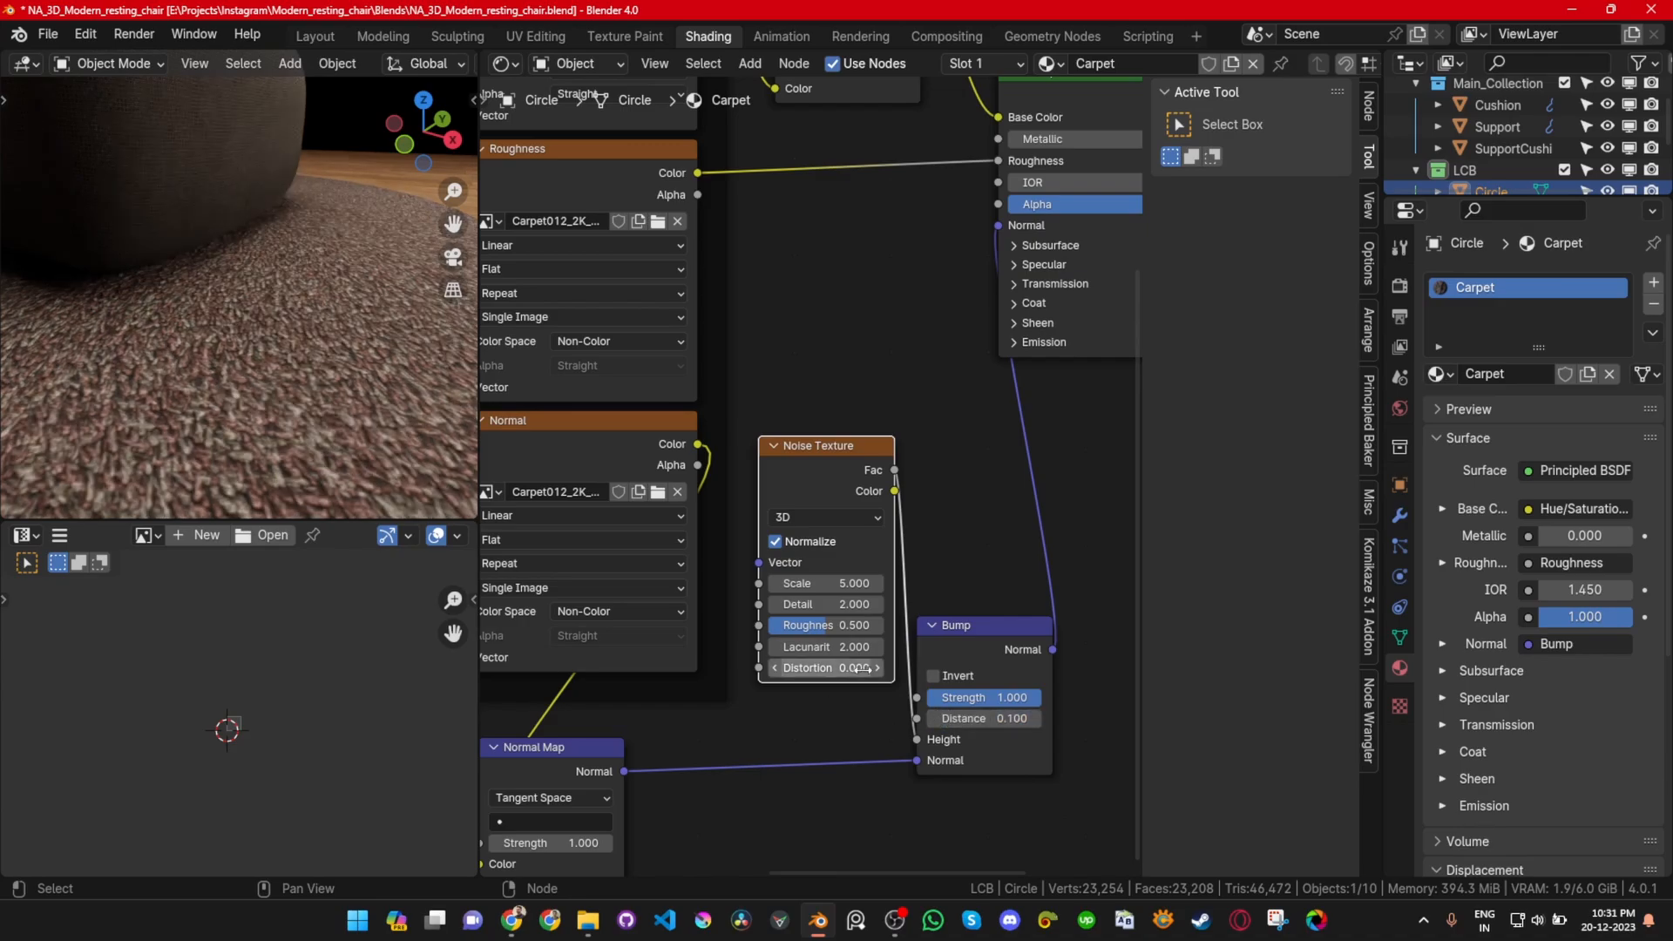
Step: Set the carpet Noise Texture's Scale to 24.4 and check the carpet's relief around the chair
left_click(826, 584)
type("14")
key("Return")
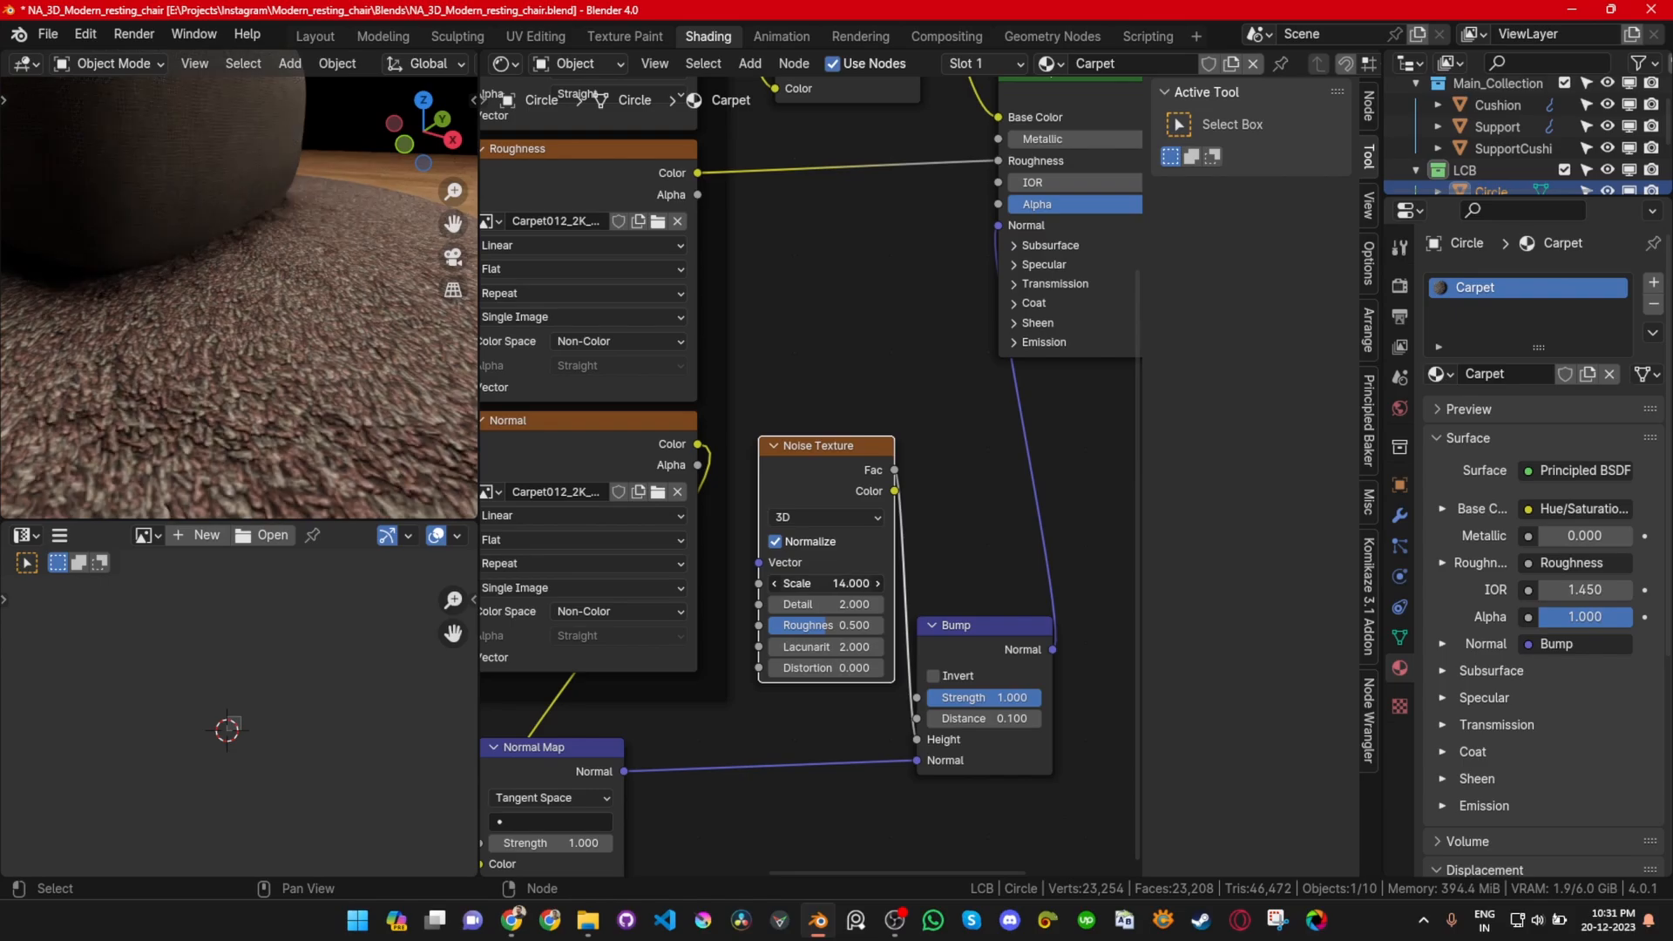
left_click_drag(819, 583, 910, 584)
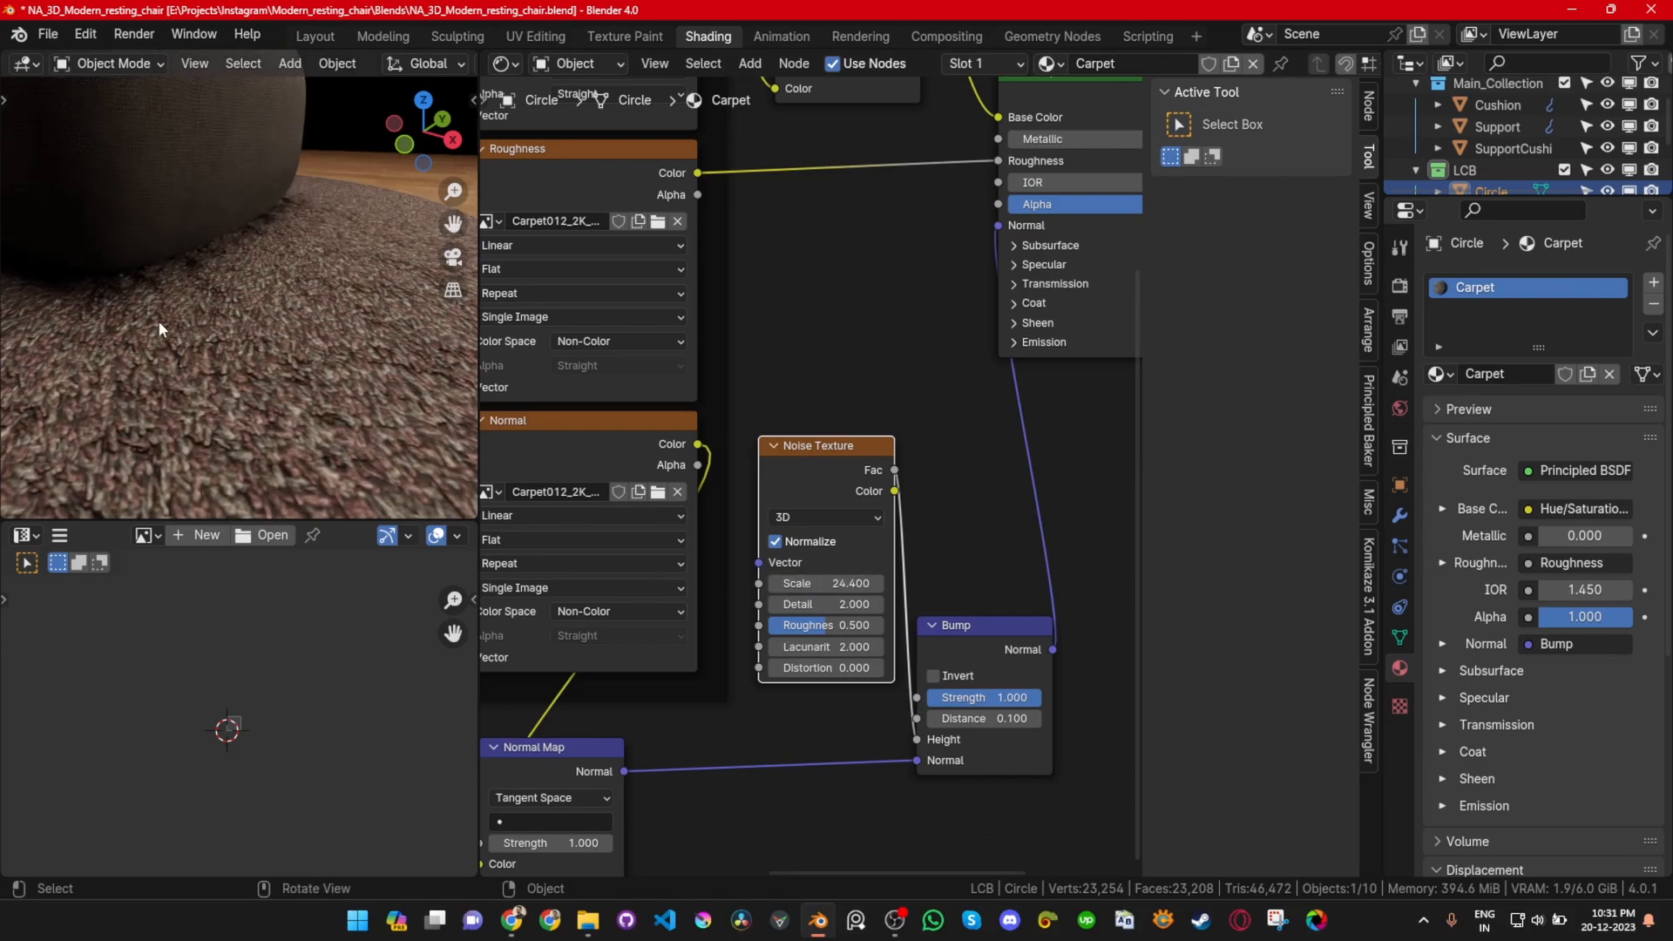
scroll(197, 343, "down", 8)
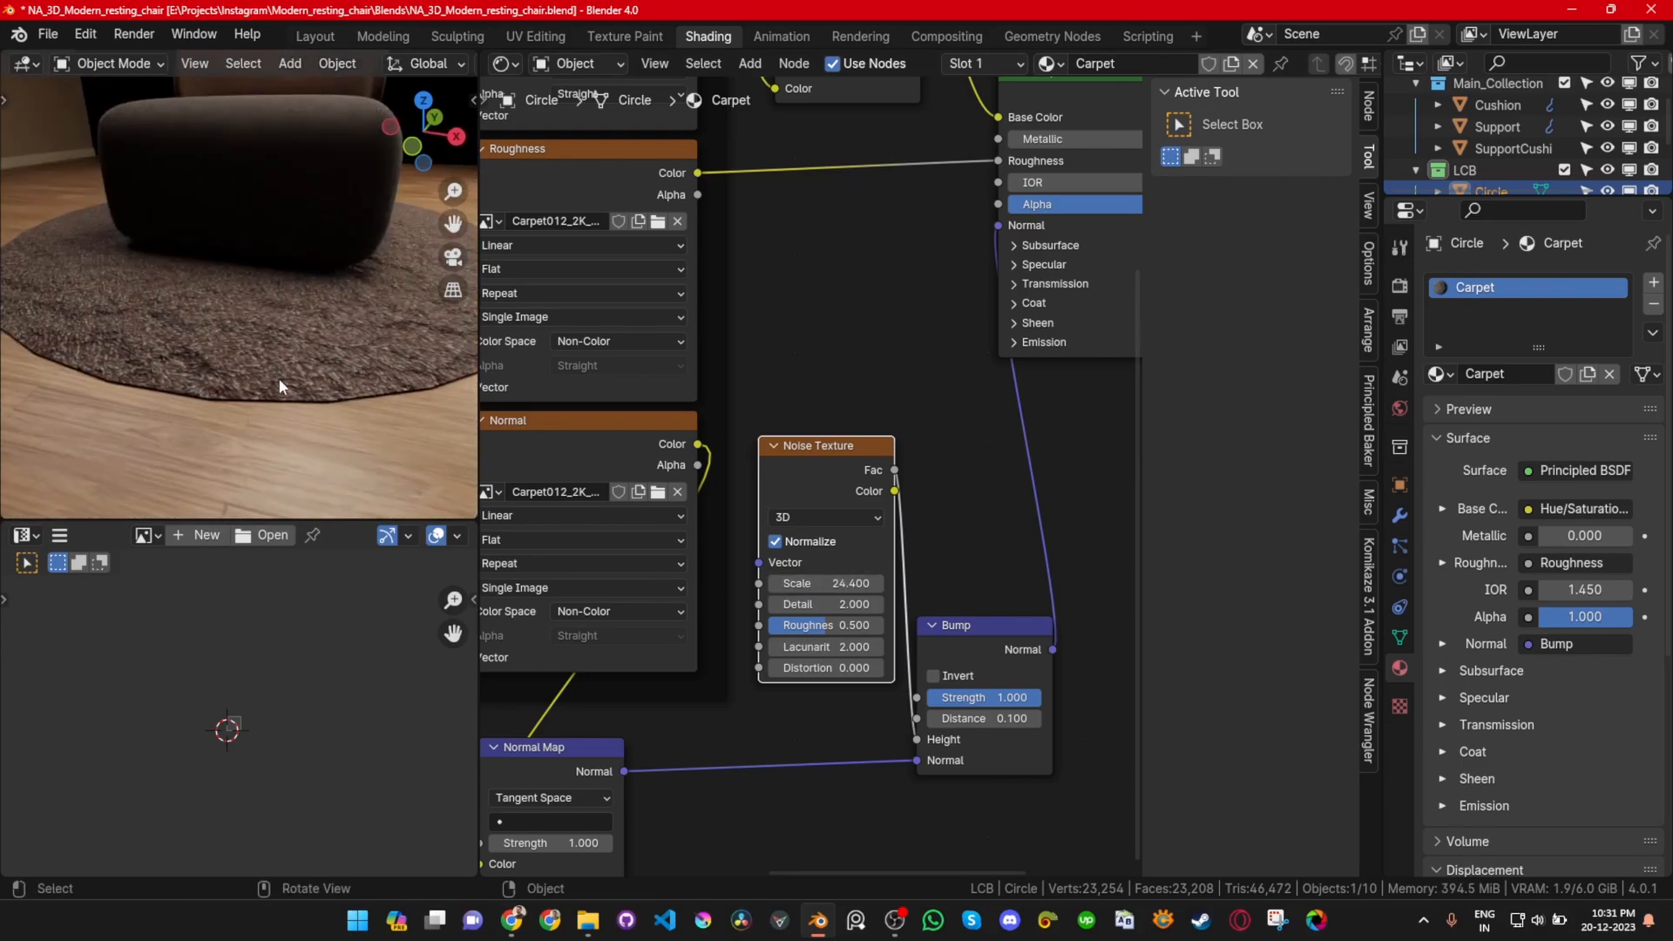
middle_click_drag(359, 354, 258, 378)
scroll(226, 380, "up", 4)
scroll(265, 430, "down", 3)
scroll(301, 413, "up", 2)
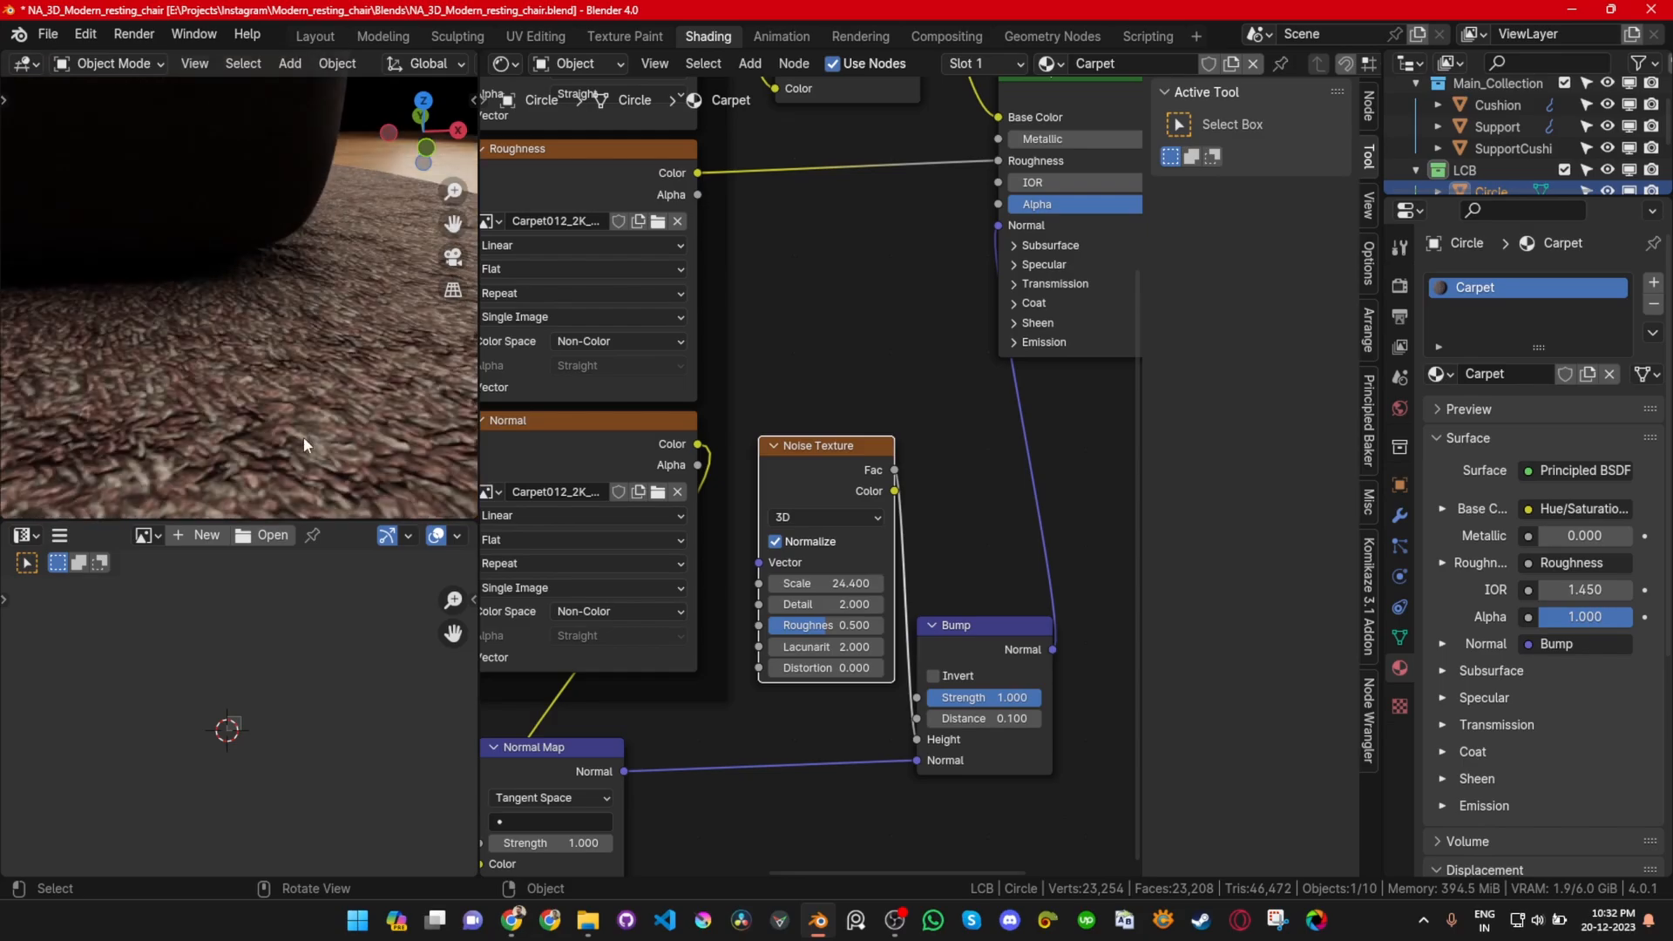
Step: Try the carpet's Bump node without the Normal Map link and inspect the carpet relief up close
middle_click_drag(267, 455, 306, 435)
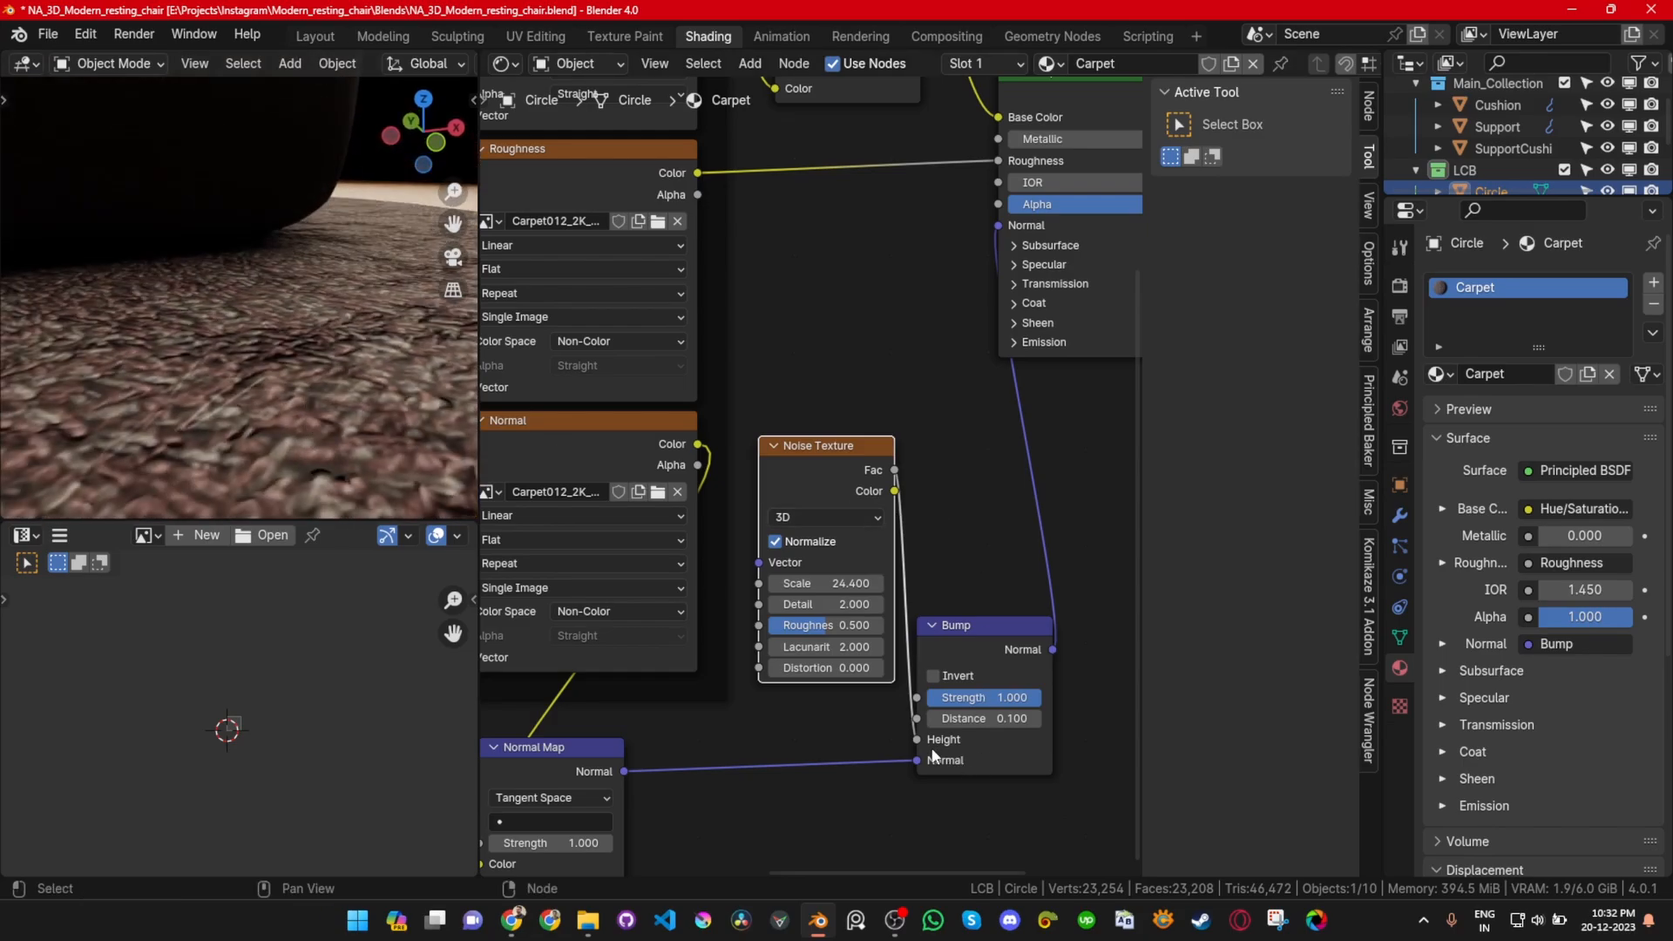
left_click_drag(918, 758, 785, 756)
mouse_move(218, 366)
middle_mouse_down()
mouse_move(239, 342)
mouse_move(315, 327)
mouse_move(237, 384)
mouse_move(301, 422)
mouse_move(279, 439)
mouse_move(217, 339)
middle_mouse_up()
scroll(235, 413, "up", 4)
scroll(279, 439, "up", 2)
scroll(273, 443, "up", 1)
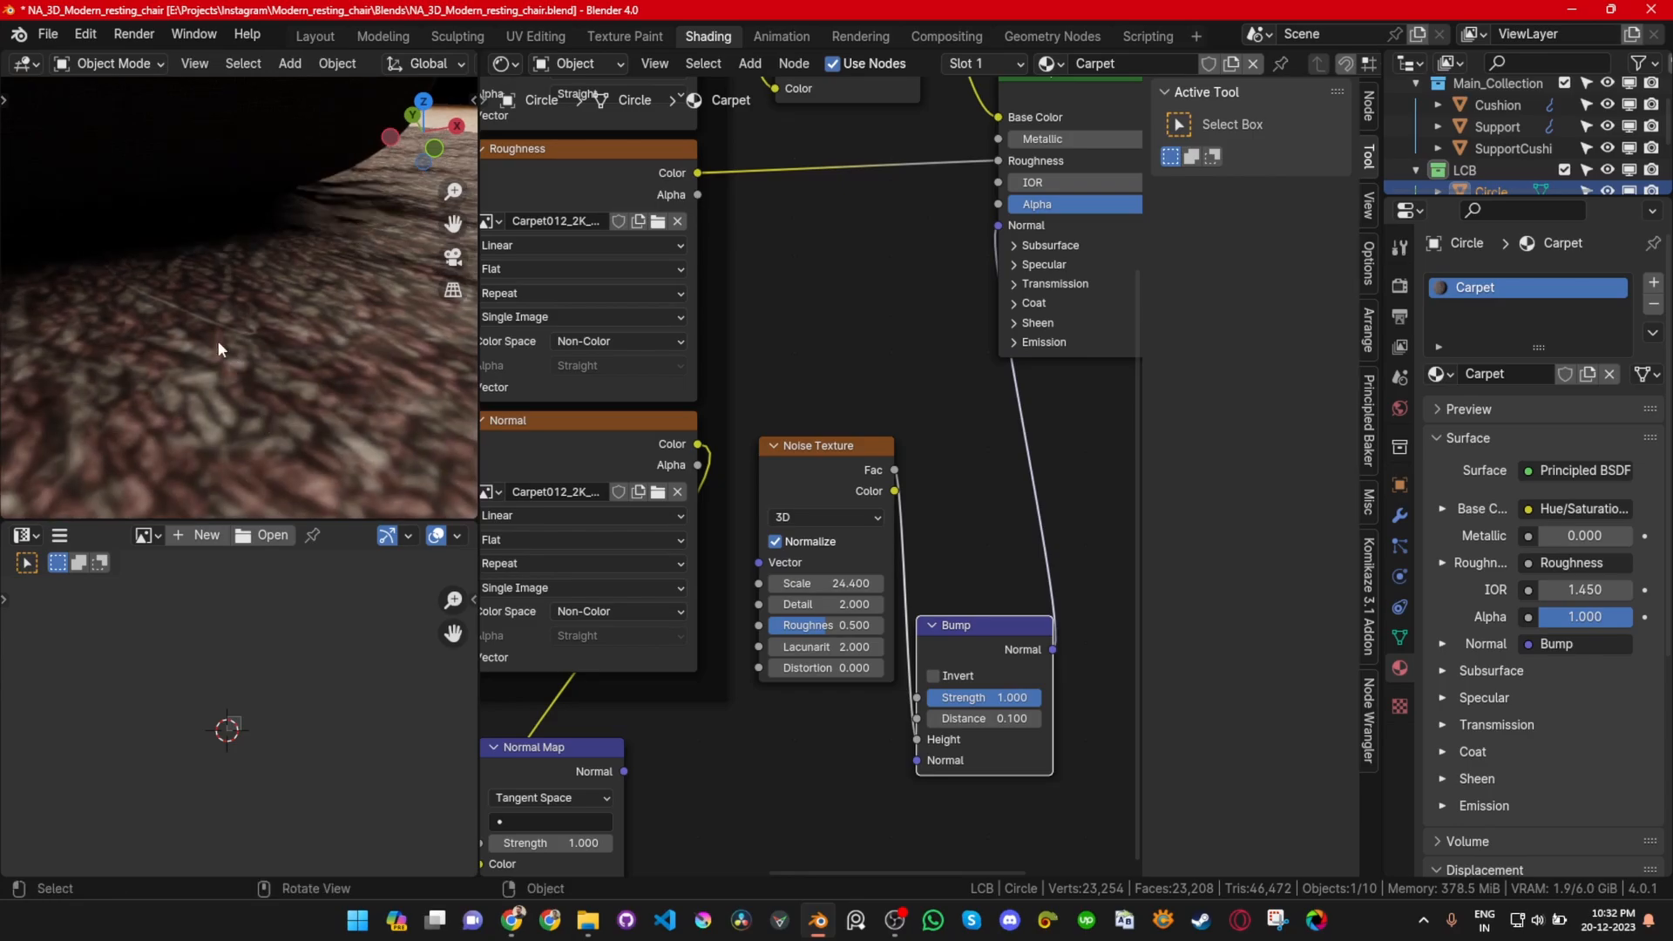
scroll(249, 367, "down", 5)
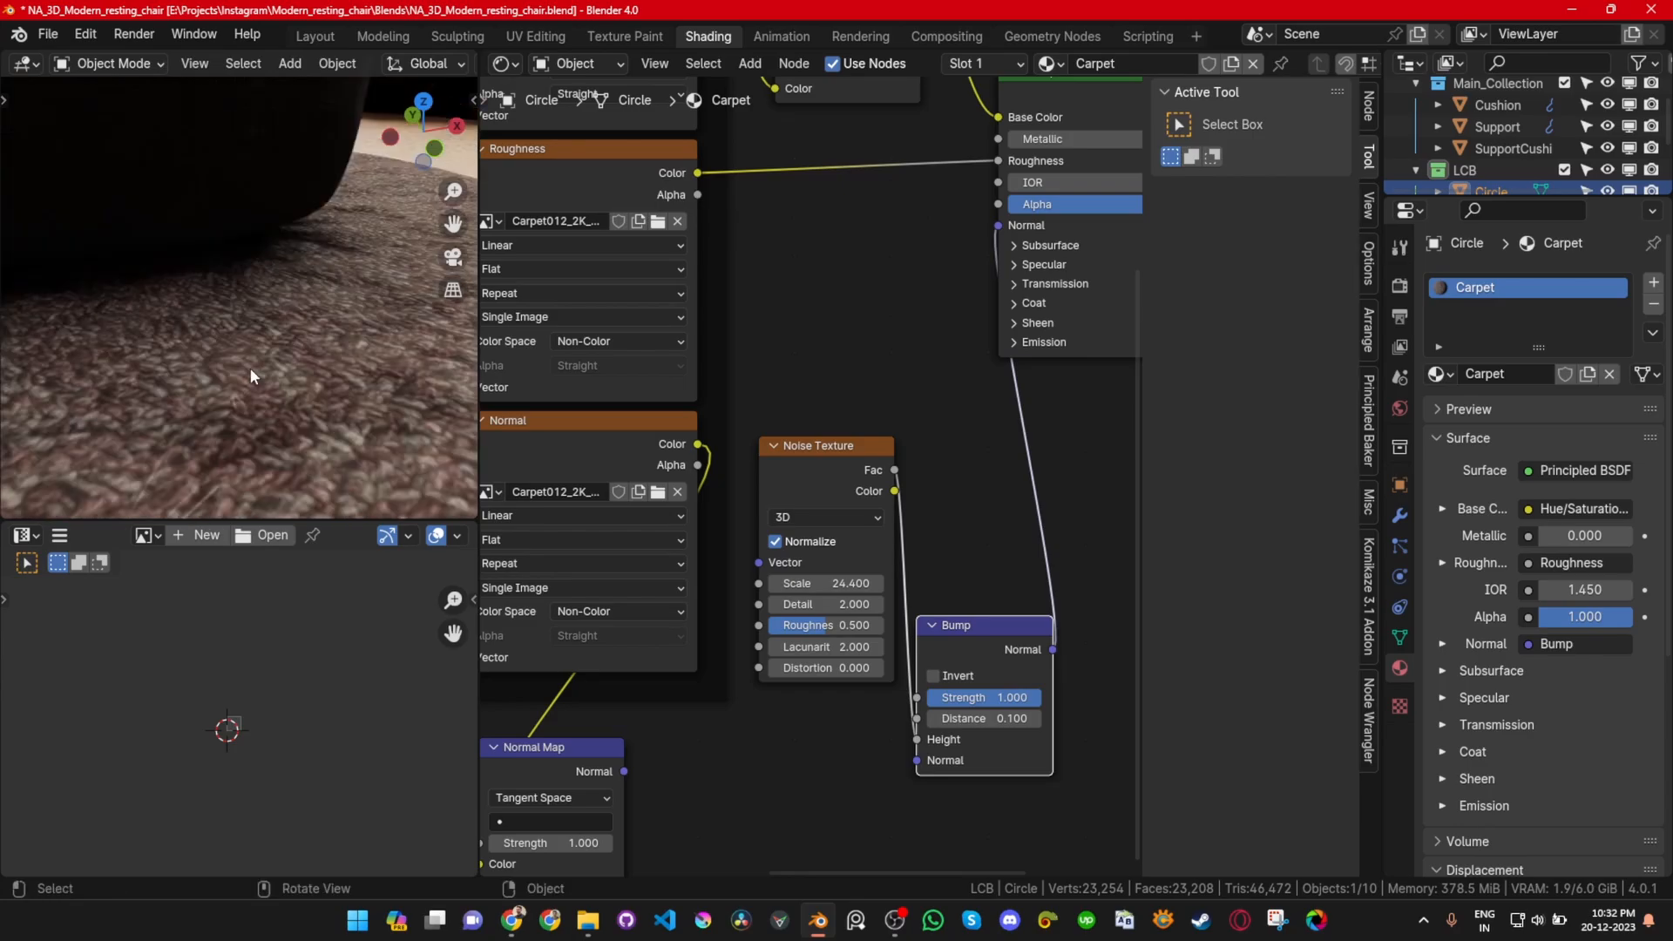
middle_click_drag(350, 370, 312, 385)
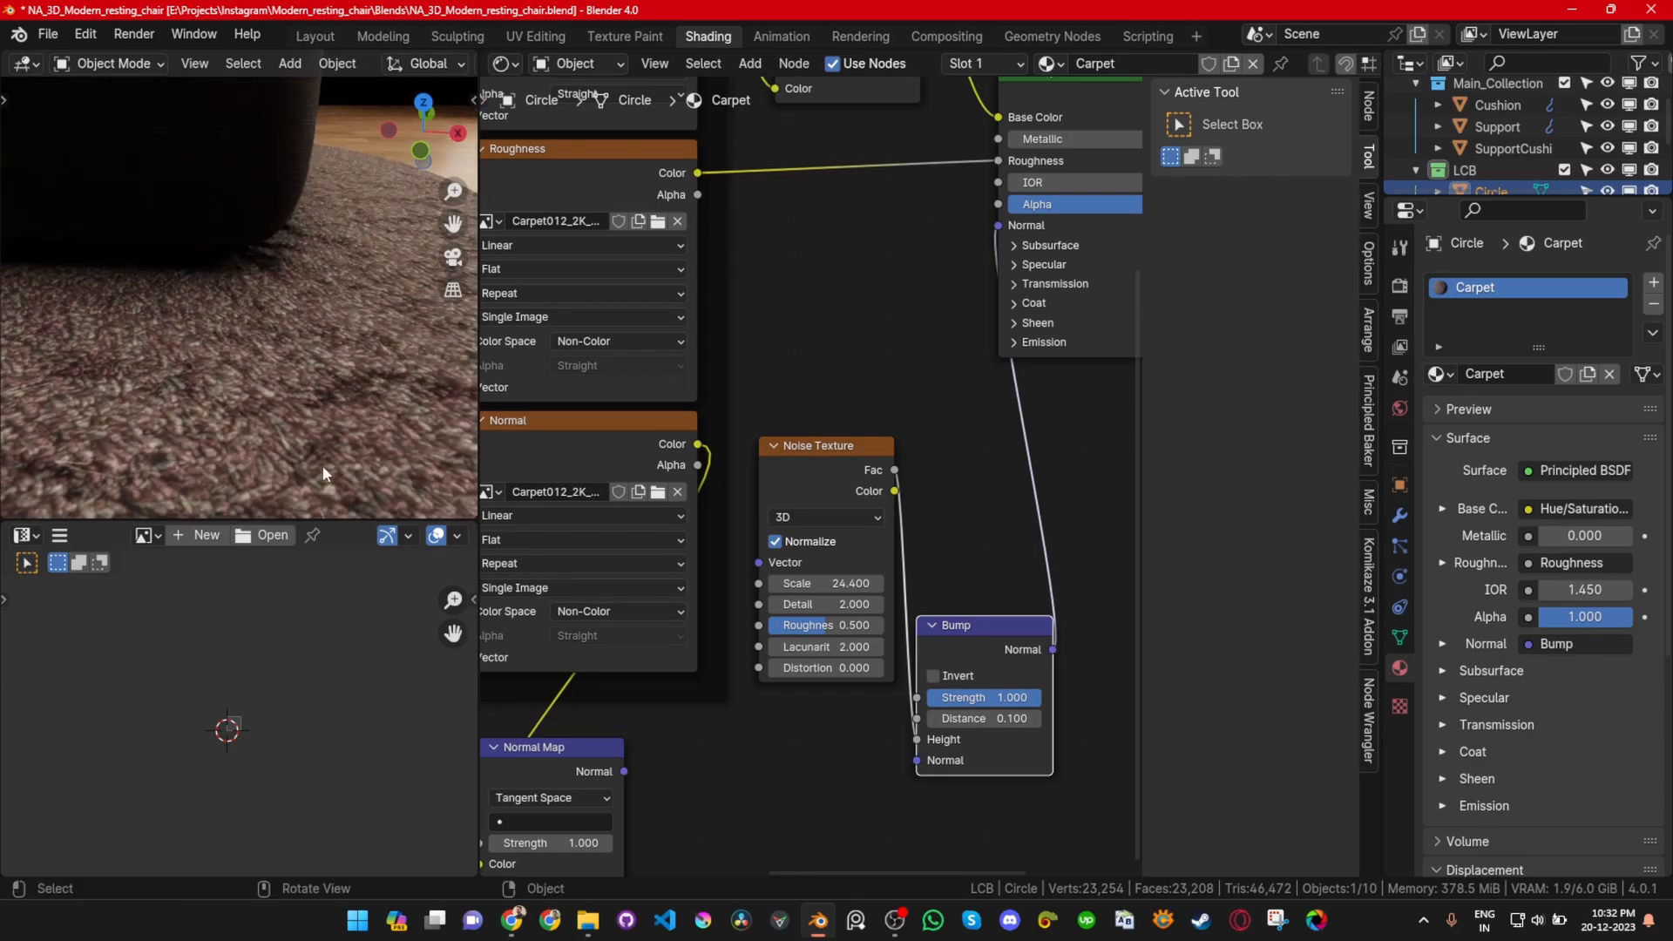
Step: Reconnect the Normal Map to the carpet Bump node's Normal input and check the carpet around the chair
left_click_drag(623, 771, 917, 760)
middle_click_drag(240, 446, 284, 431)
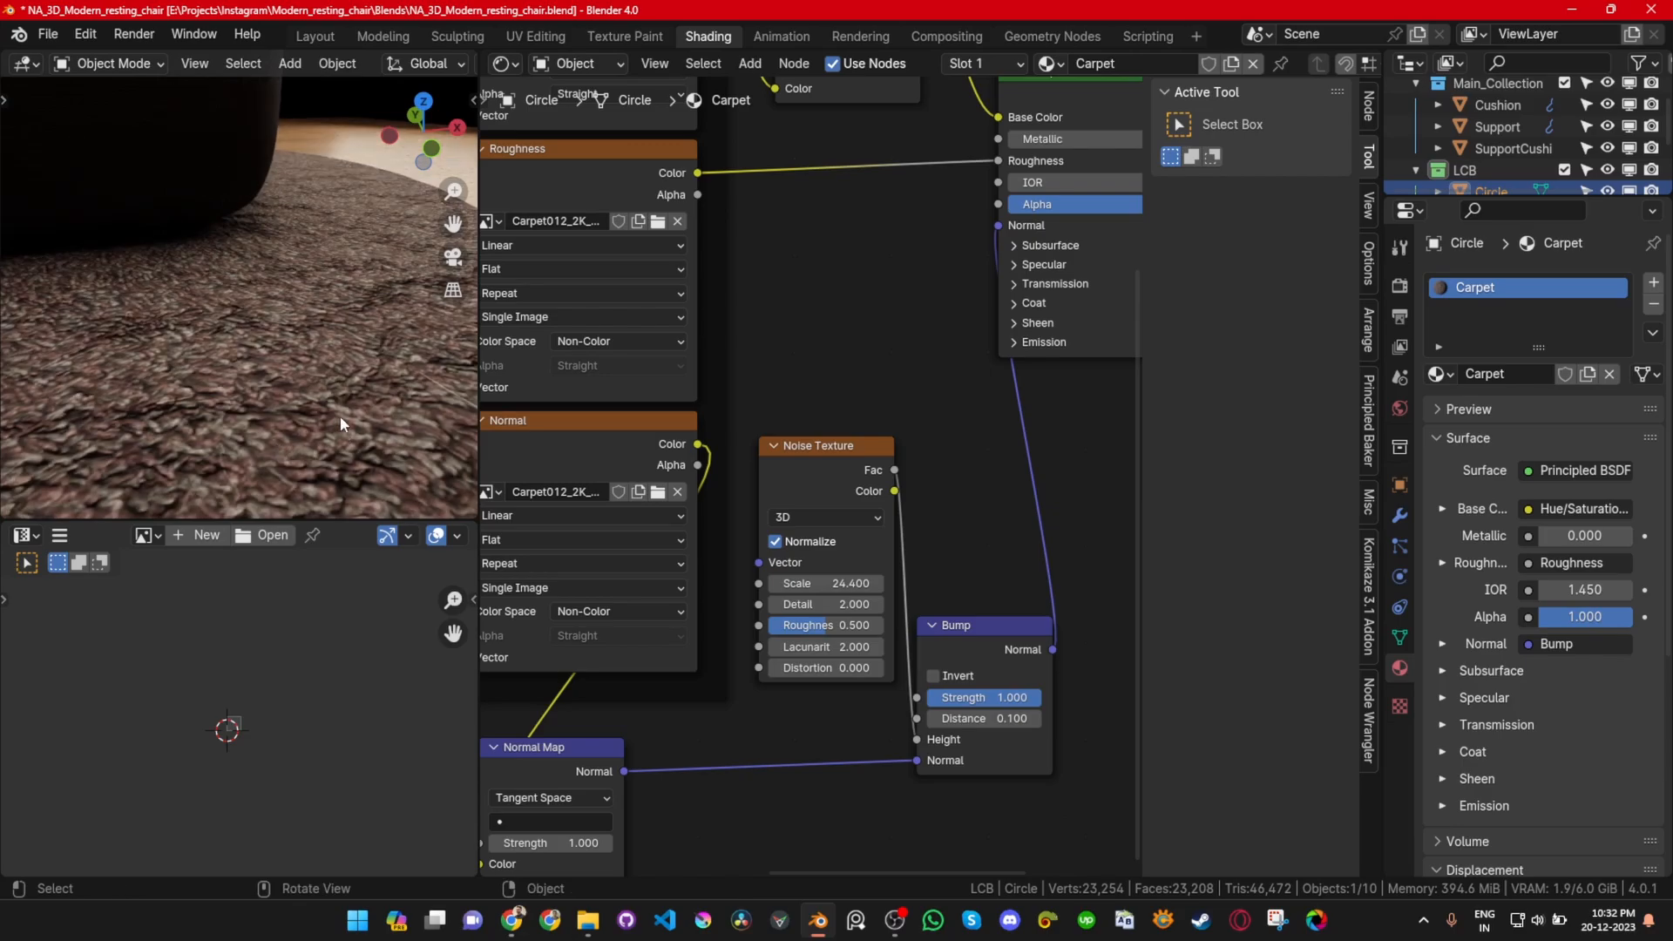
scroll(345, 379, "down", 5)
middle_click_drag(332, 368, 411, 420)
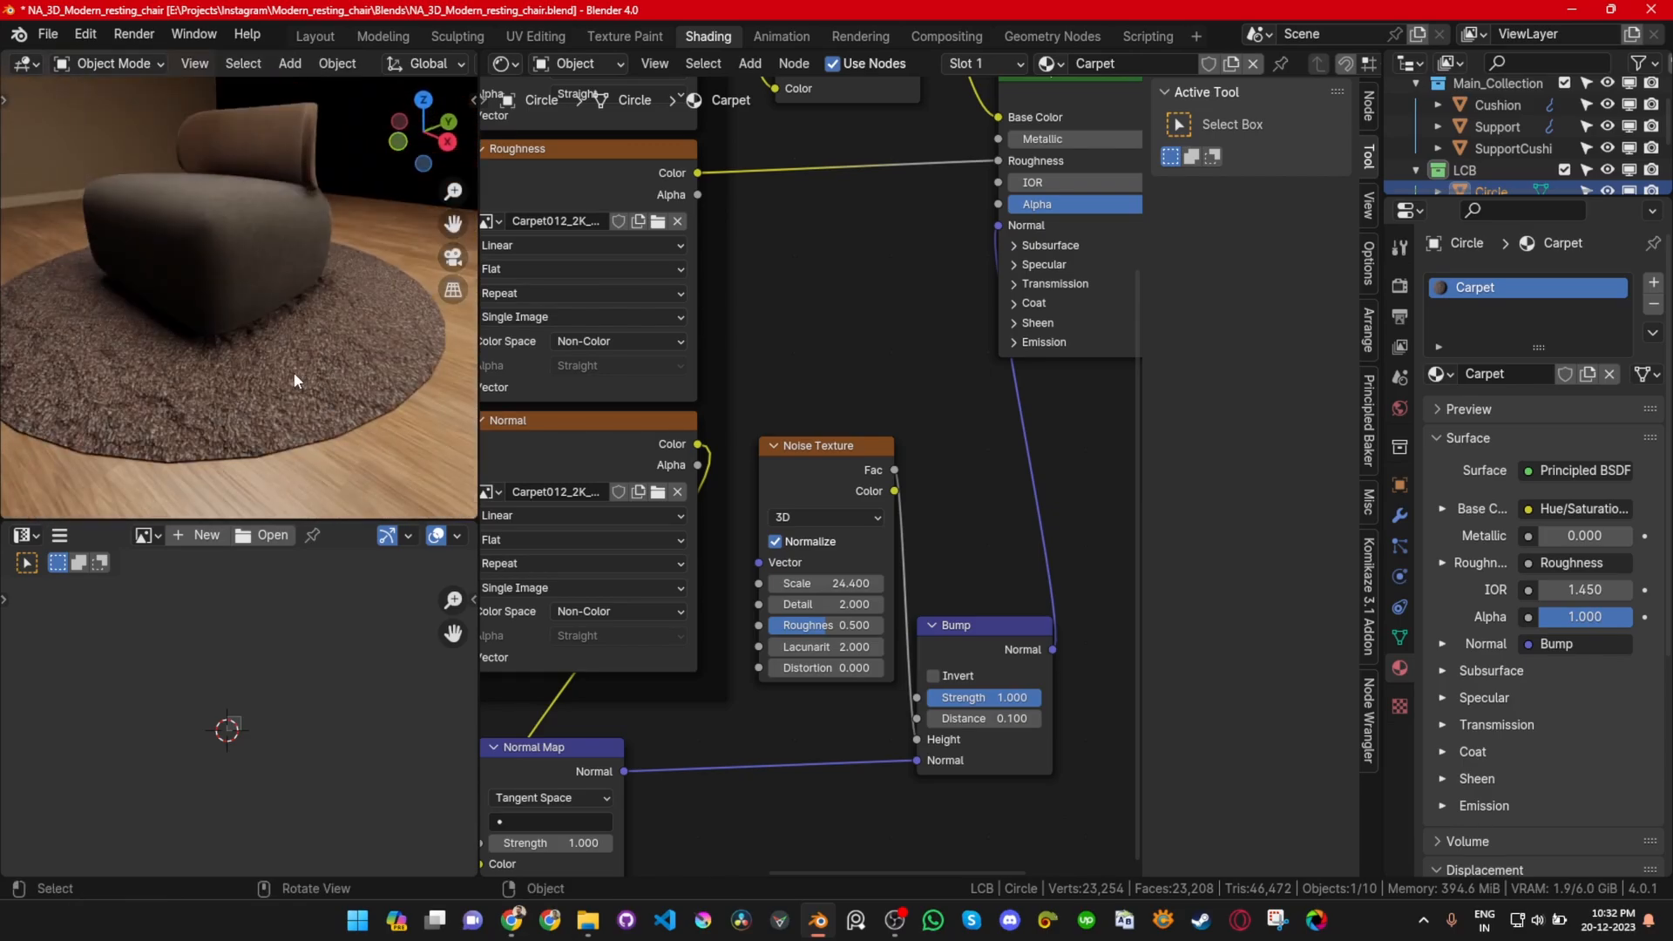
scroll(292, 371, "up", 3)
middle_click_drag(268, 405, 348, 322)
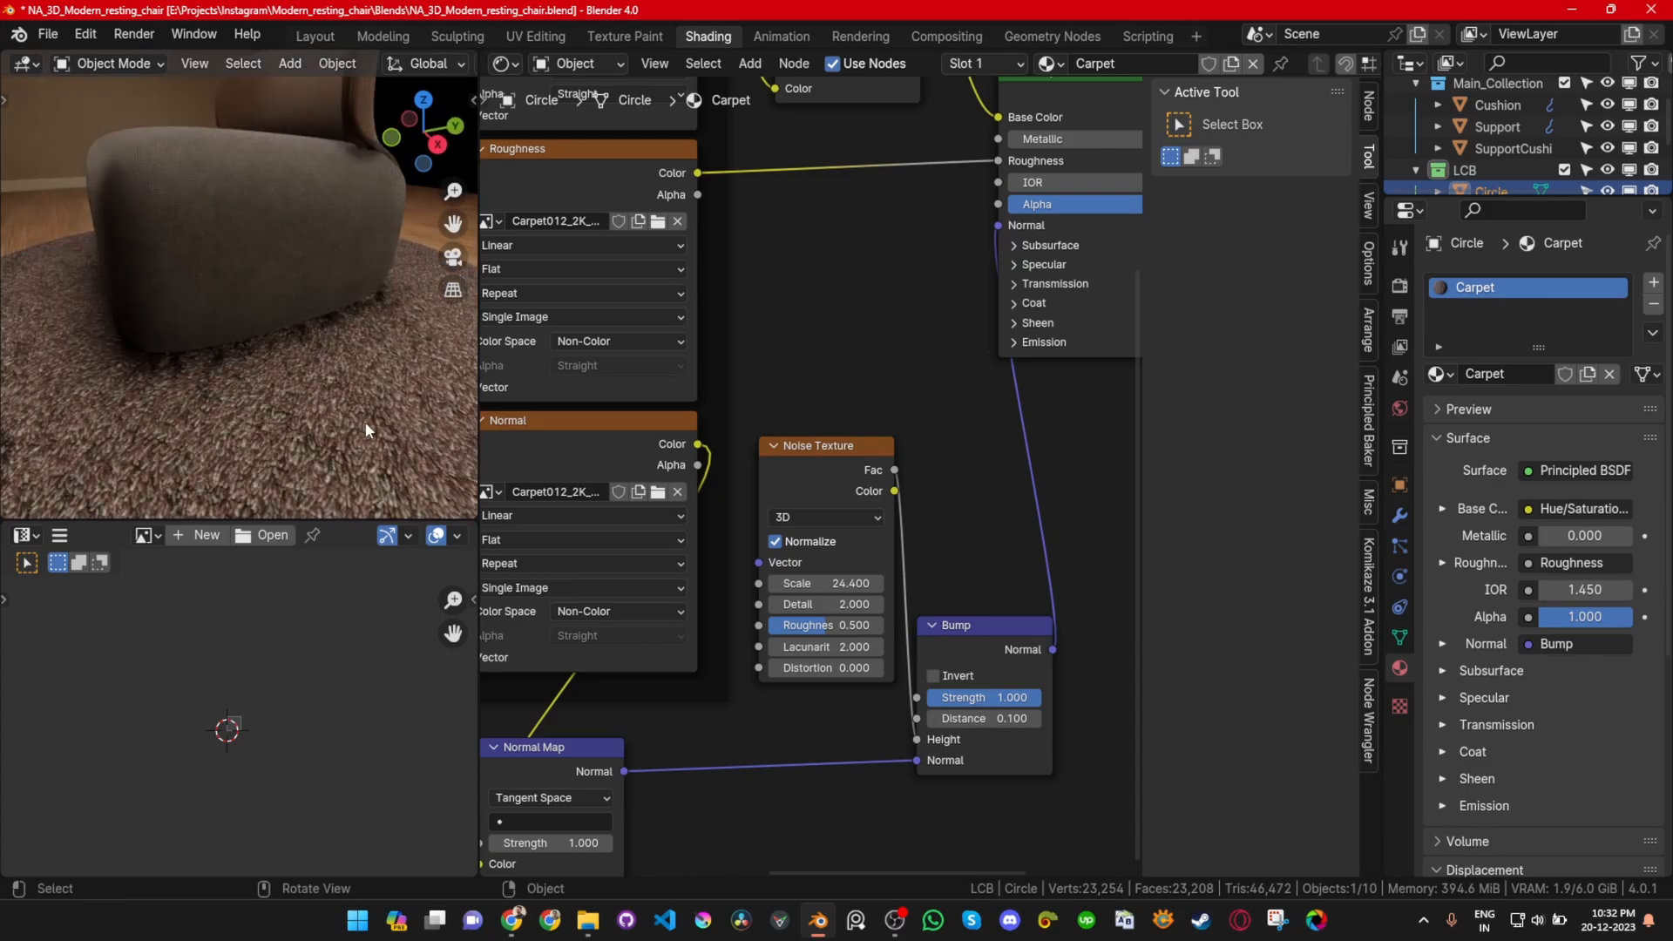
Step: View the chair from the side and select the cushion to show its Fabric_Grey nodes
scroll(365, 422, "down", 4)
middle_click_drag(364, 422, 389, 399)
key("grave")
key("grave")
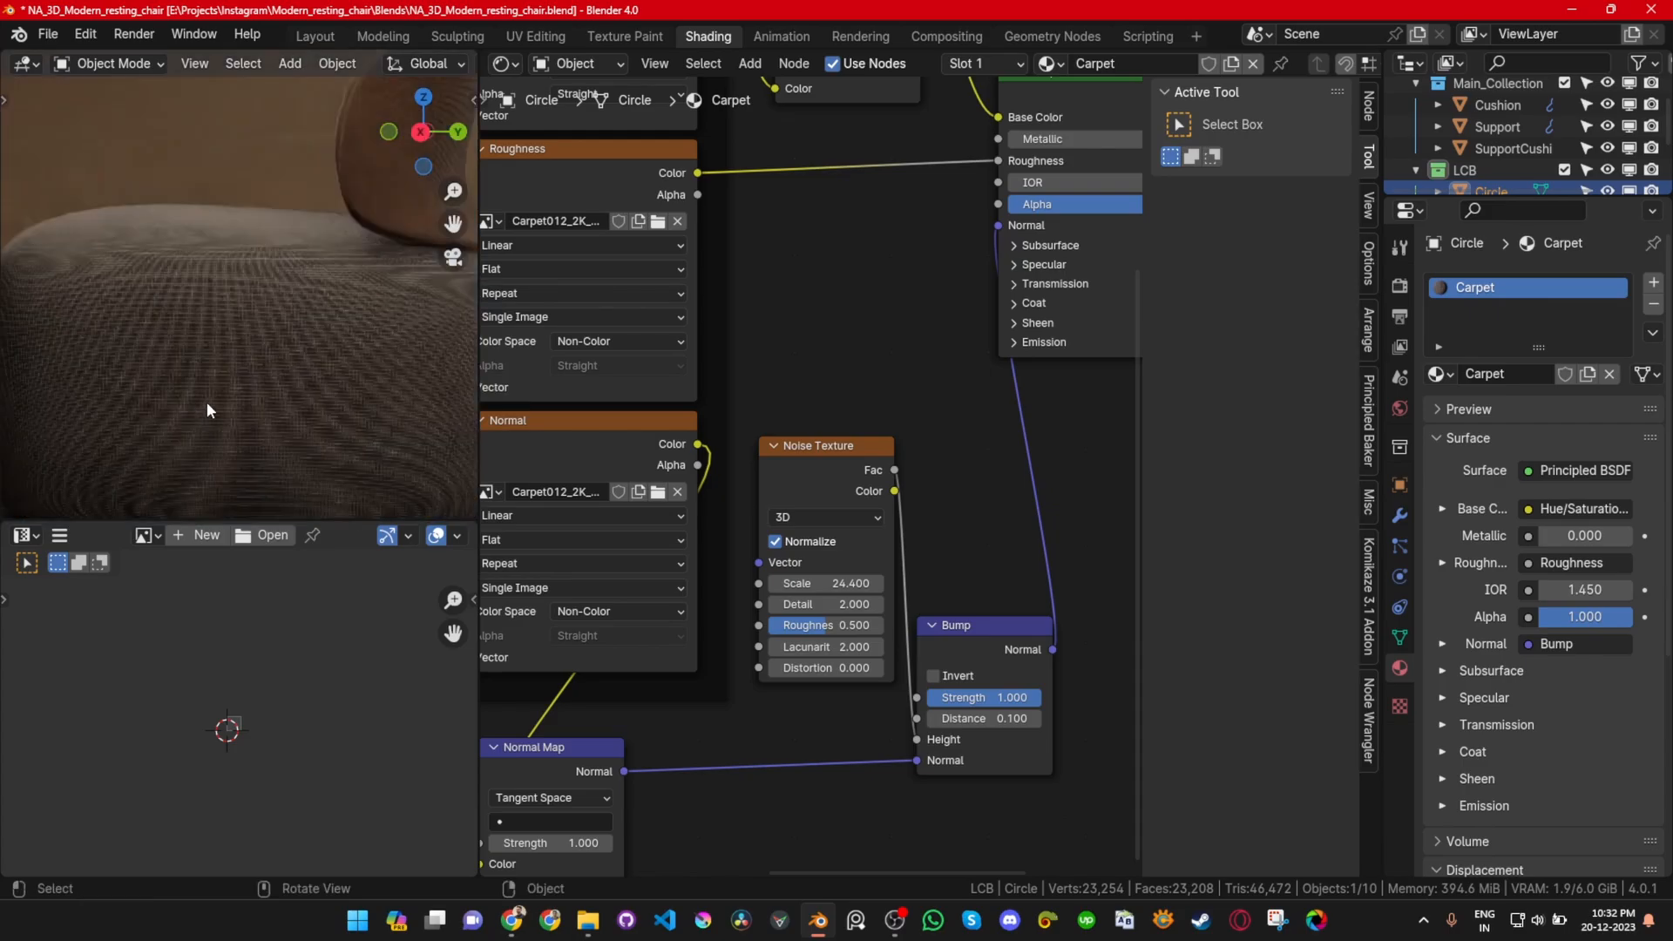
scroll(261, 392, "down", 6)
middle_click_drag(284, 446, 294, 453)
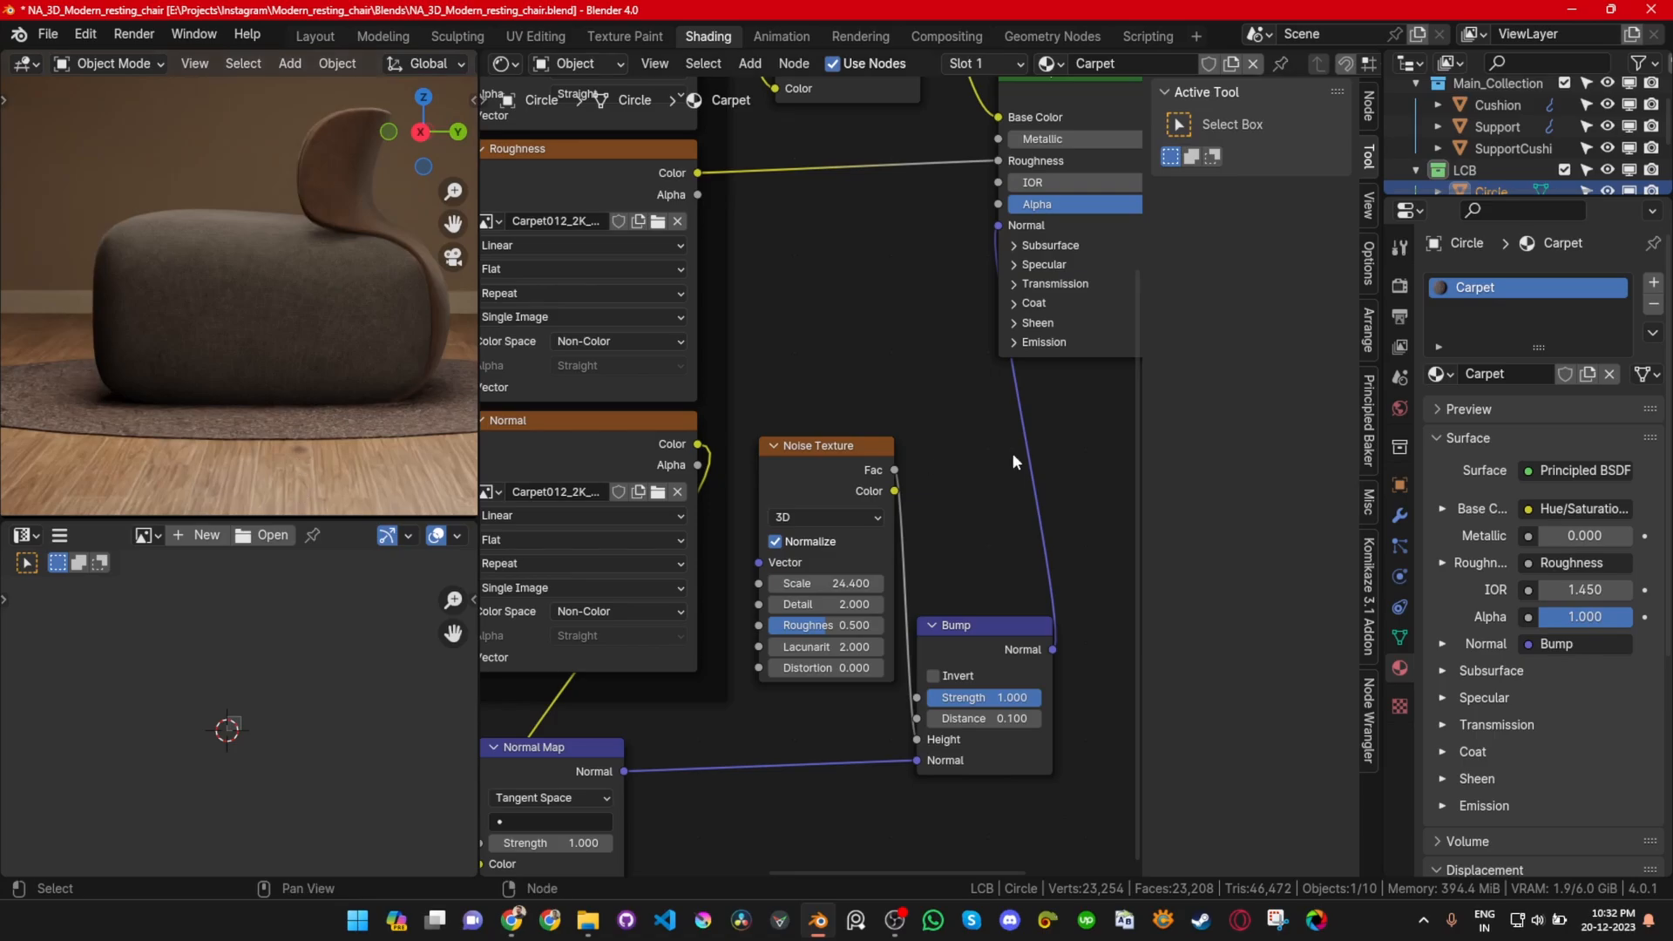
scroll(1013, 460, "down", 1)
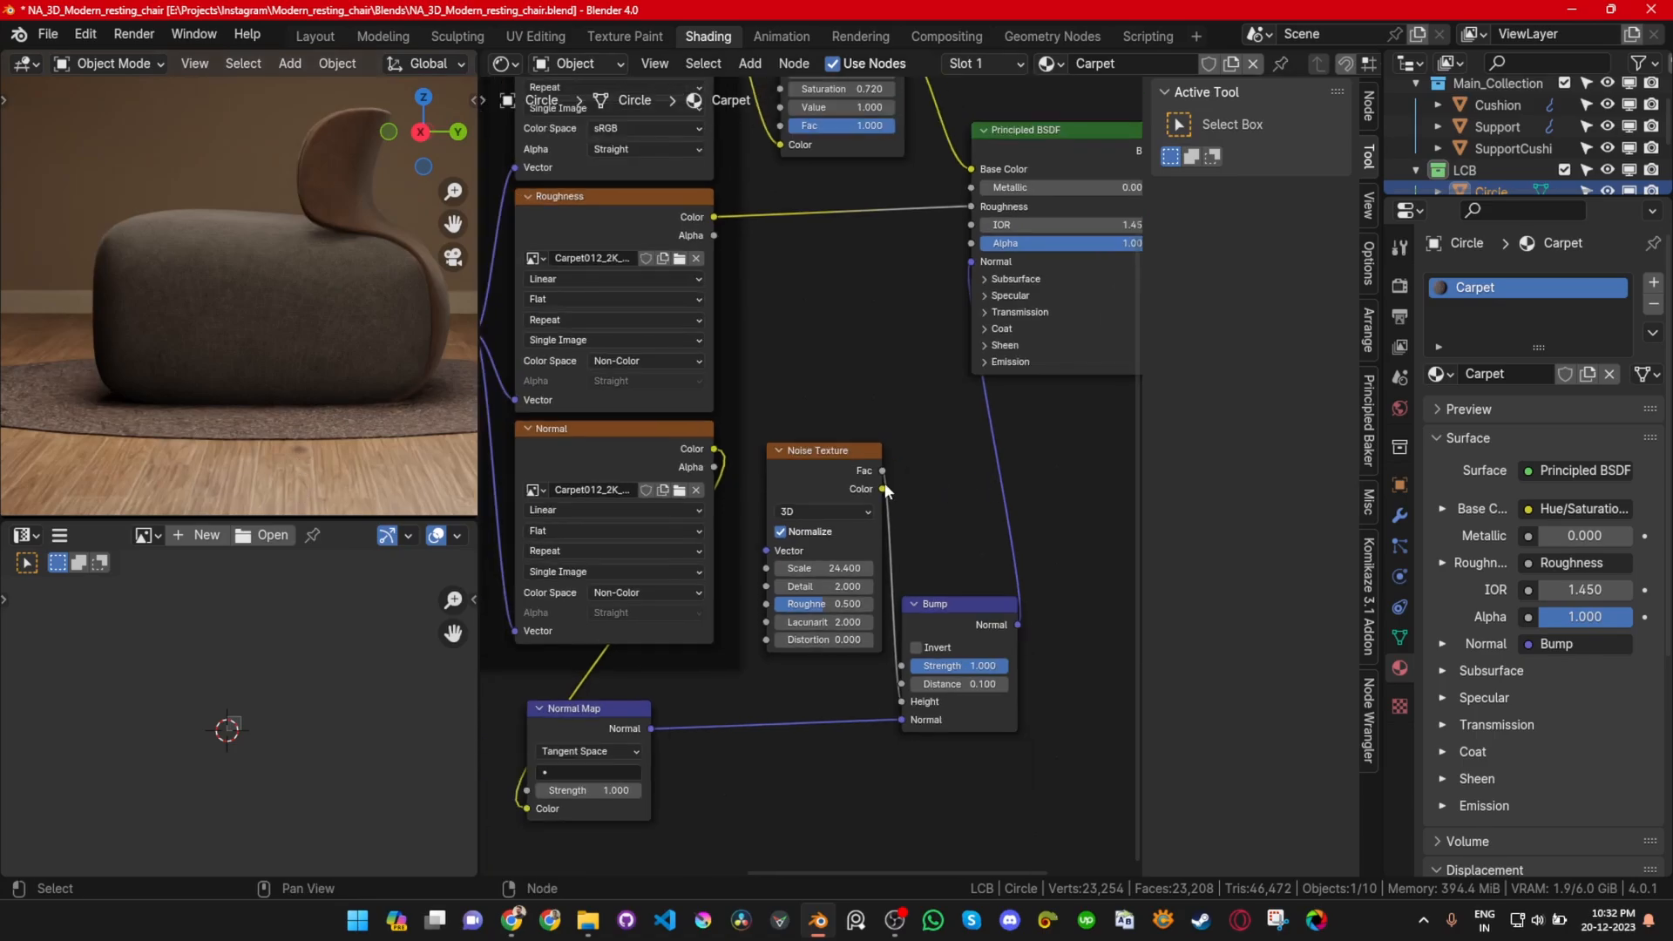
left_click(279, 295)
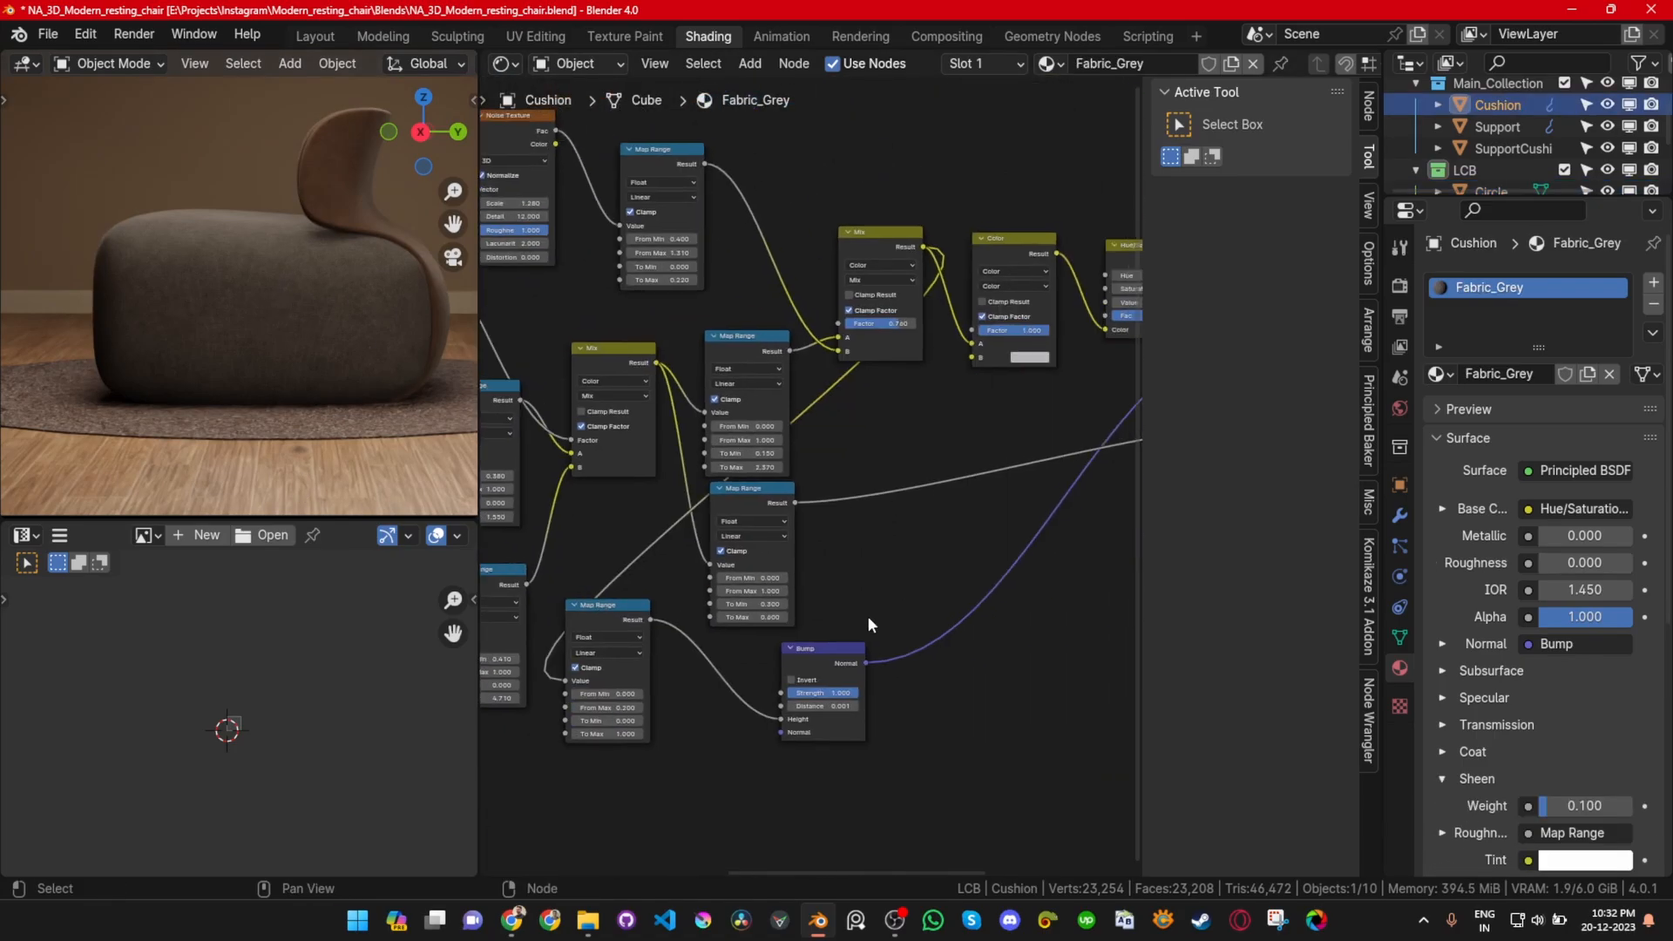
Step: Examine the Fabric_Grey node tree from the Bump node back to the Texture Coordinate node, and select the Texture Coordinate node
scroll(851, 622, "up", 3)
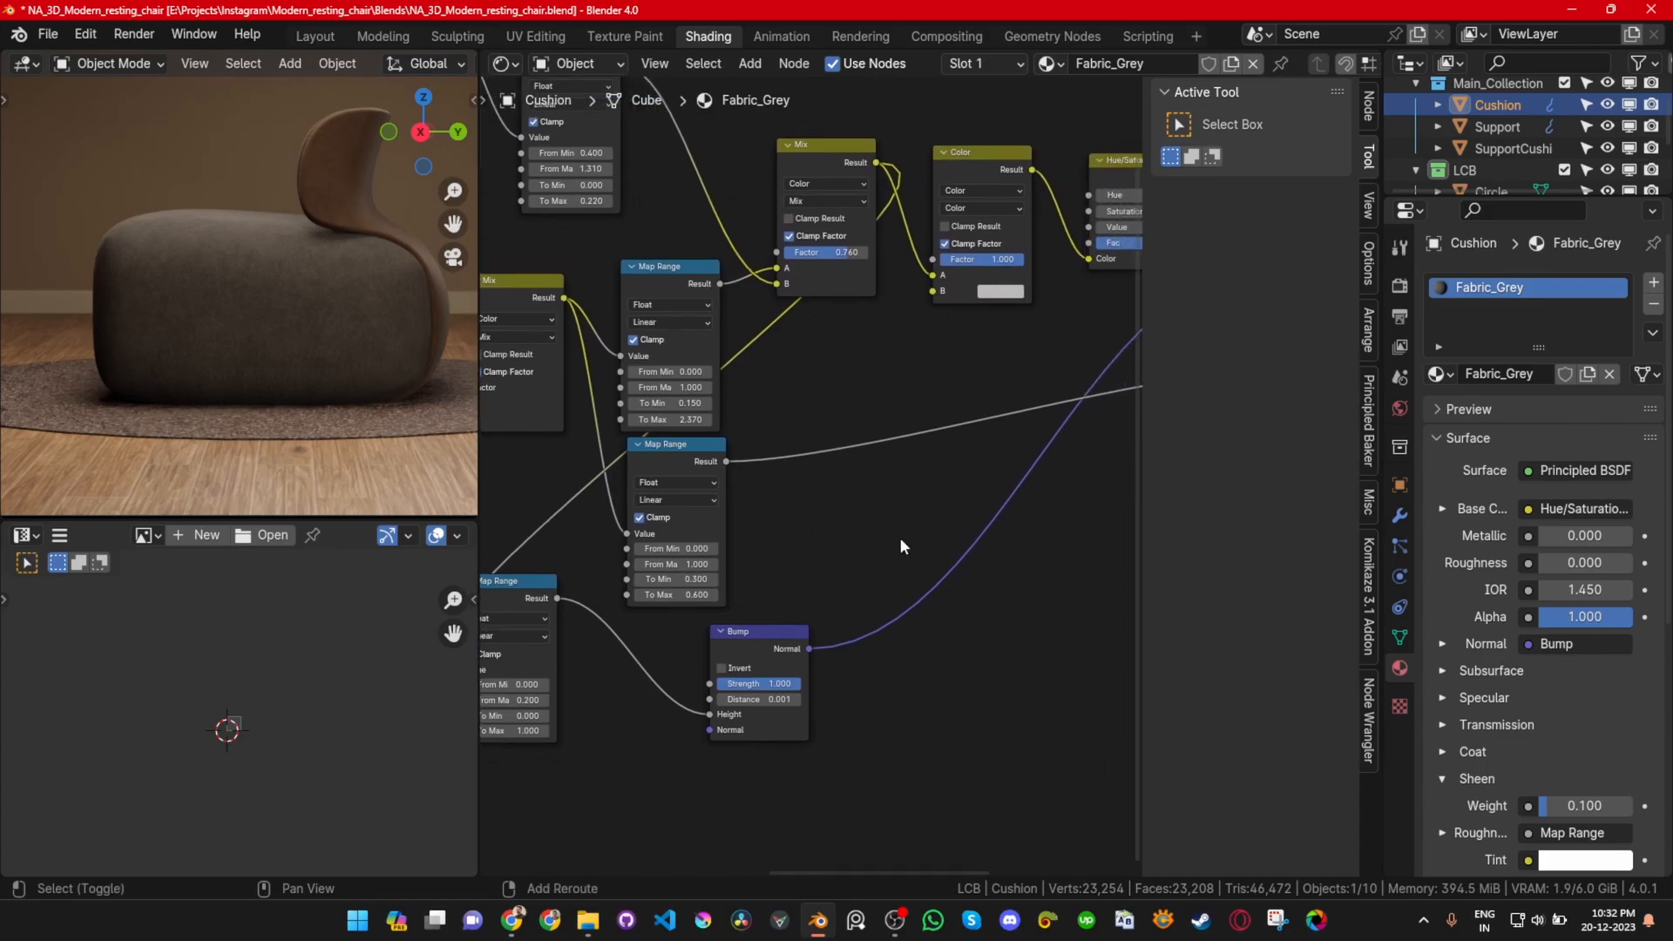
scroll(813, 594, "down", 2)
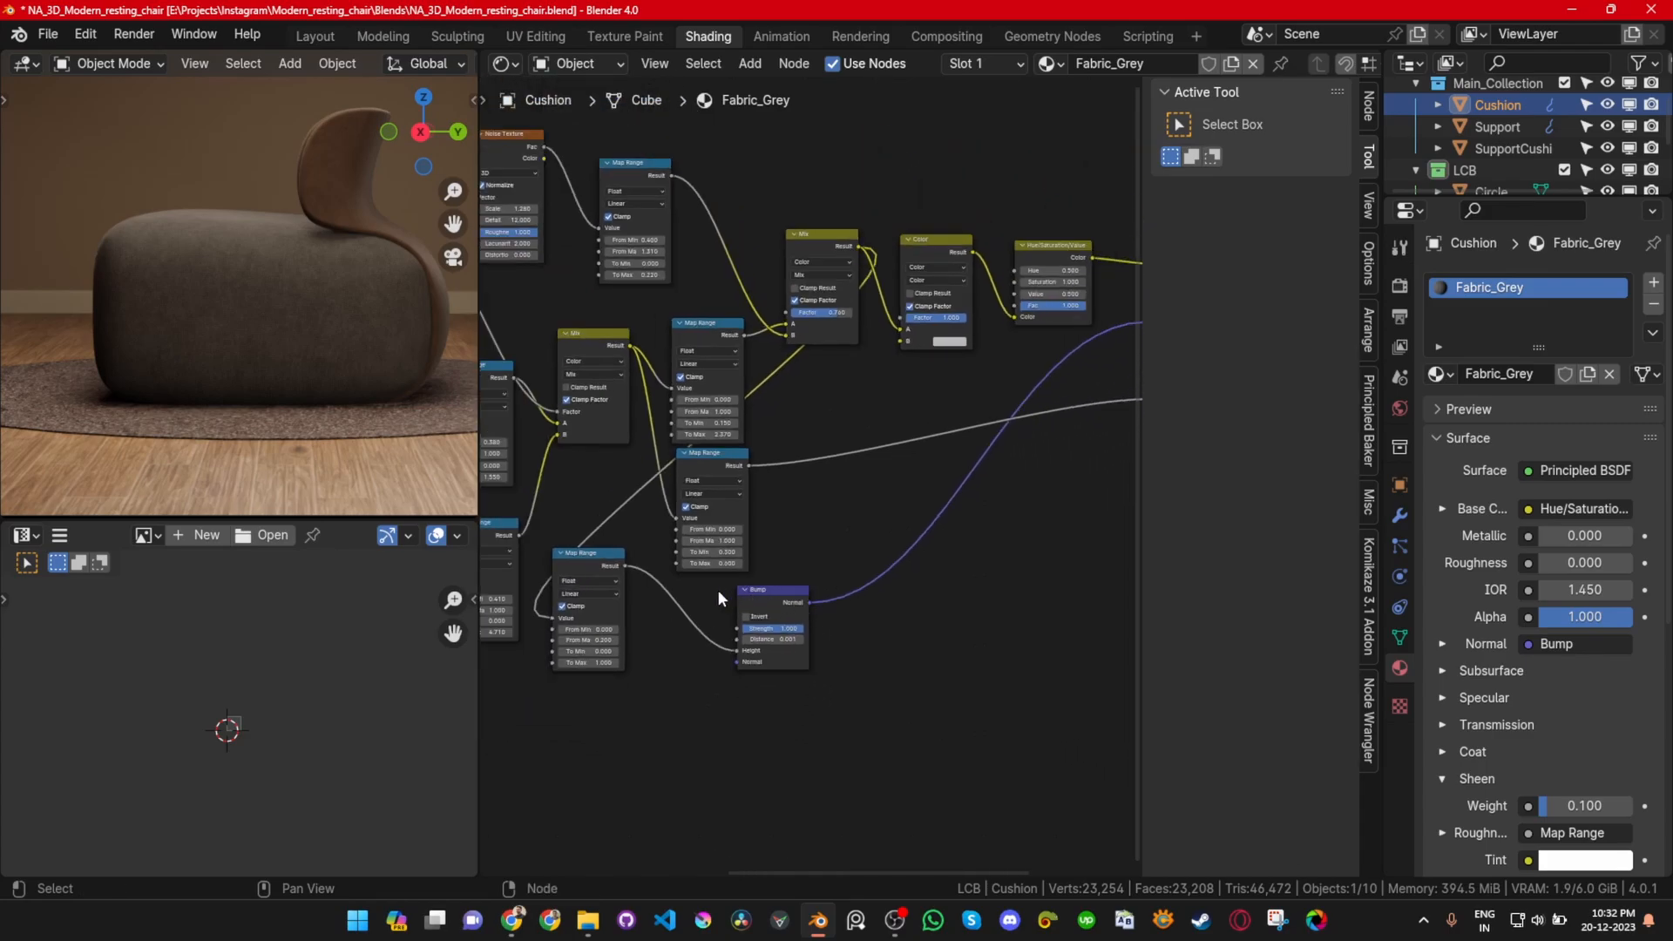
middle_click_drag(653, 464, 942, 479, "shift")
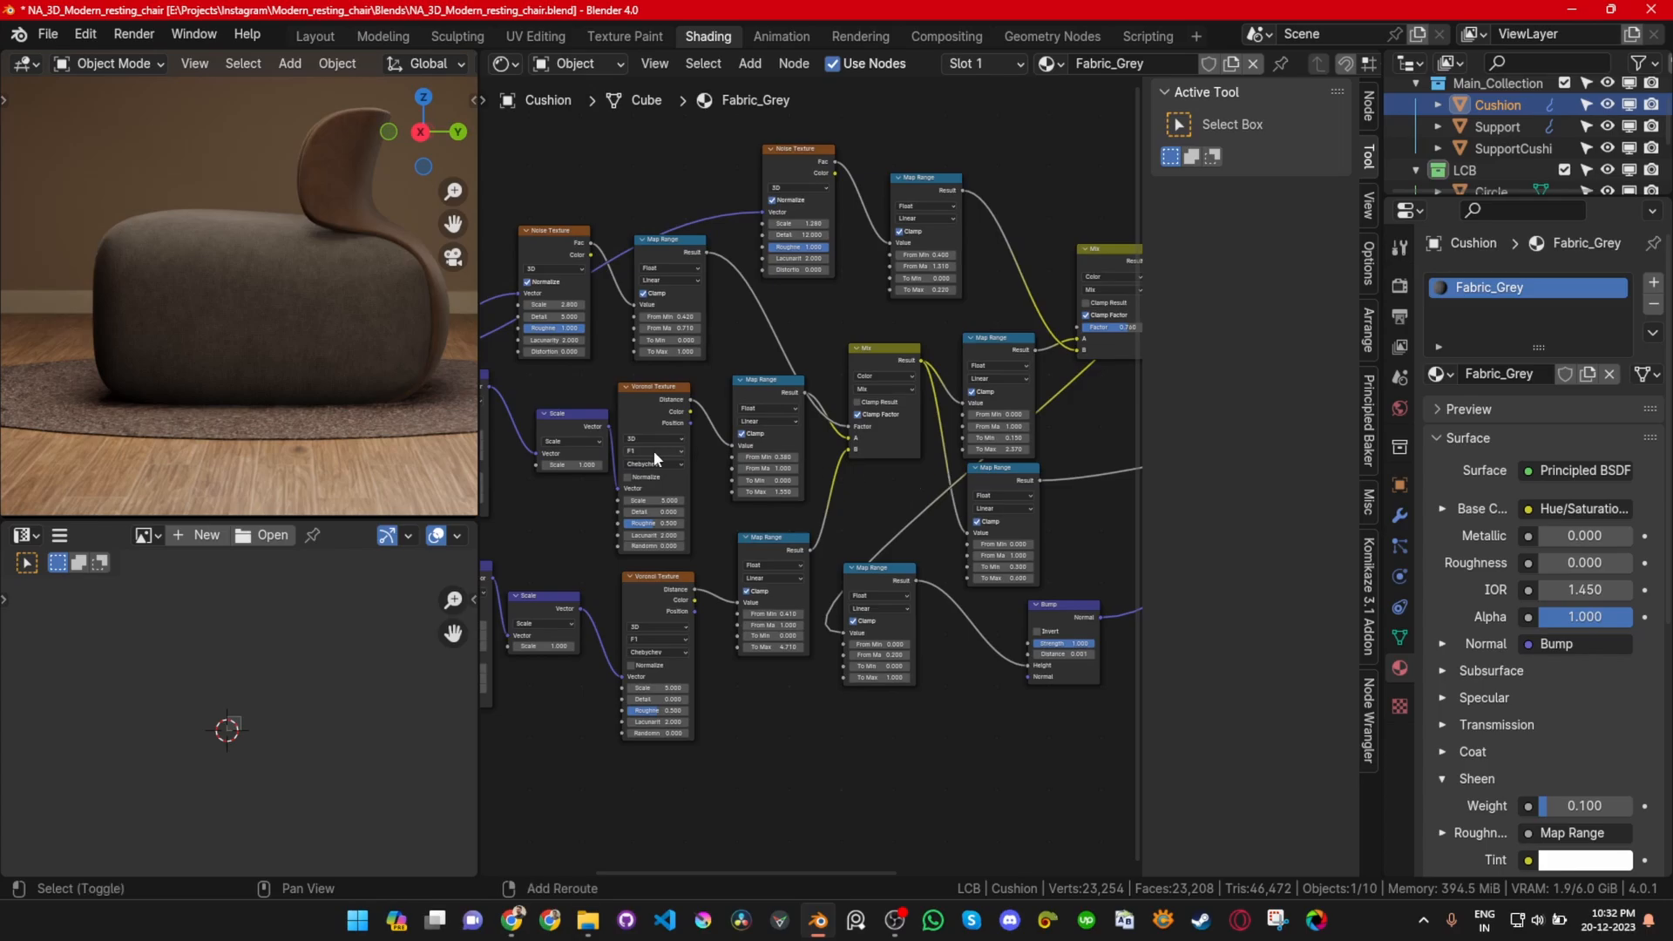
middle_click_drag(652, 453, 936, 479, "shift")
middle_click_drag(1000, 566, 904, 597, "shift")
middle_click_drag(645, 578, 915, 558)
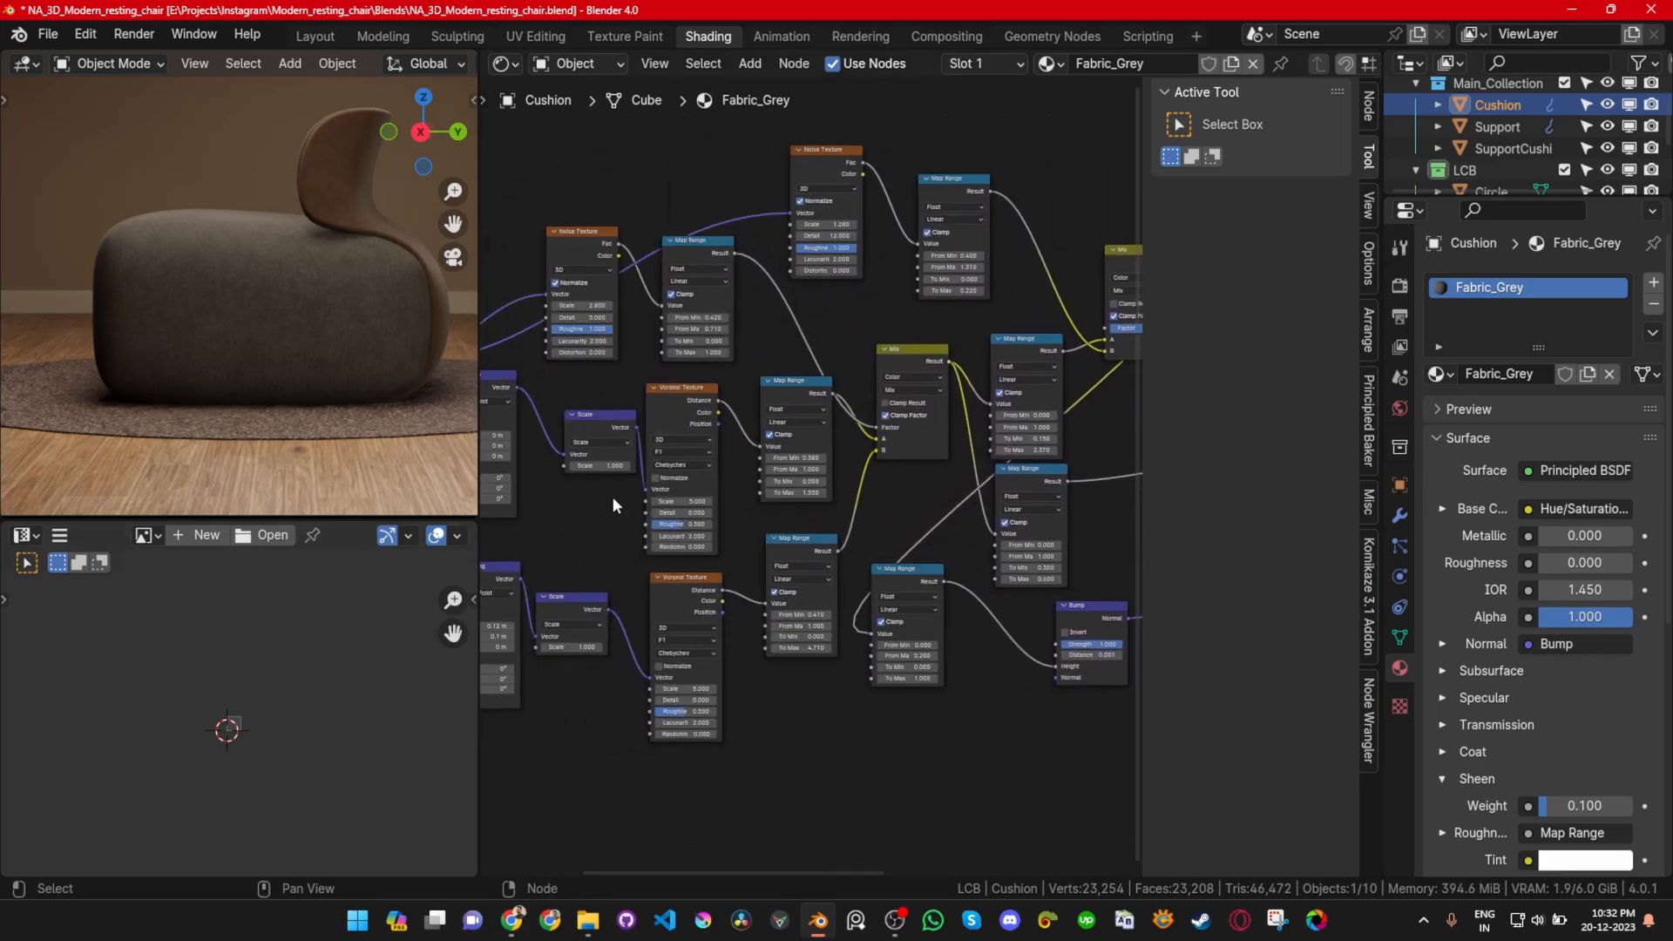
middle_click_drag(616, 504, 791, 519)
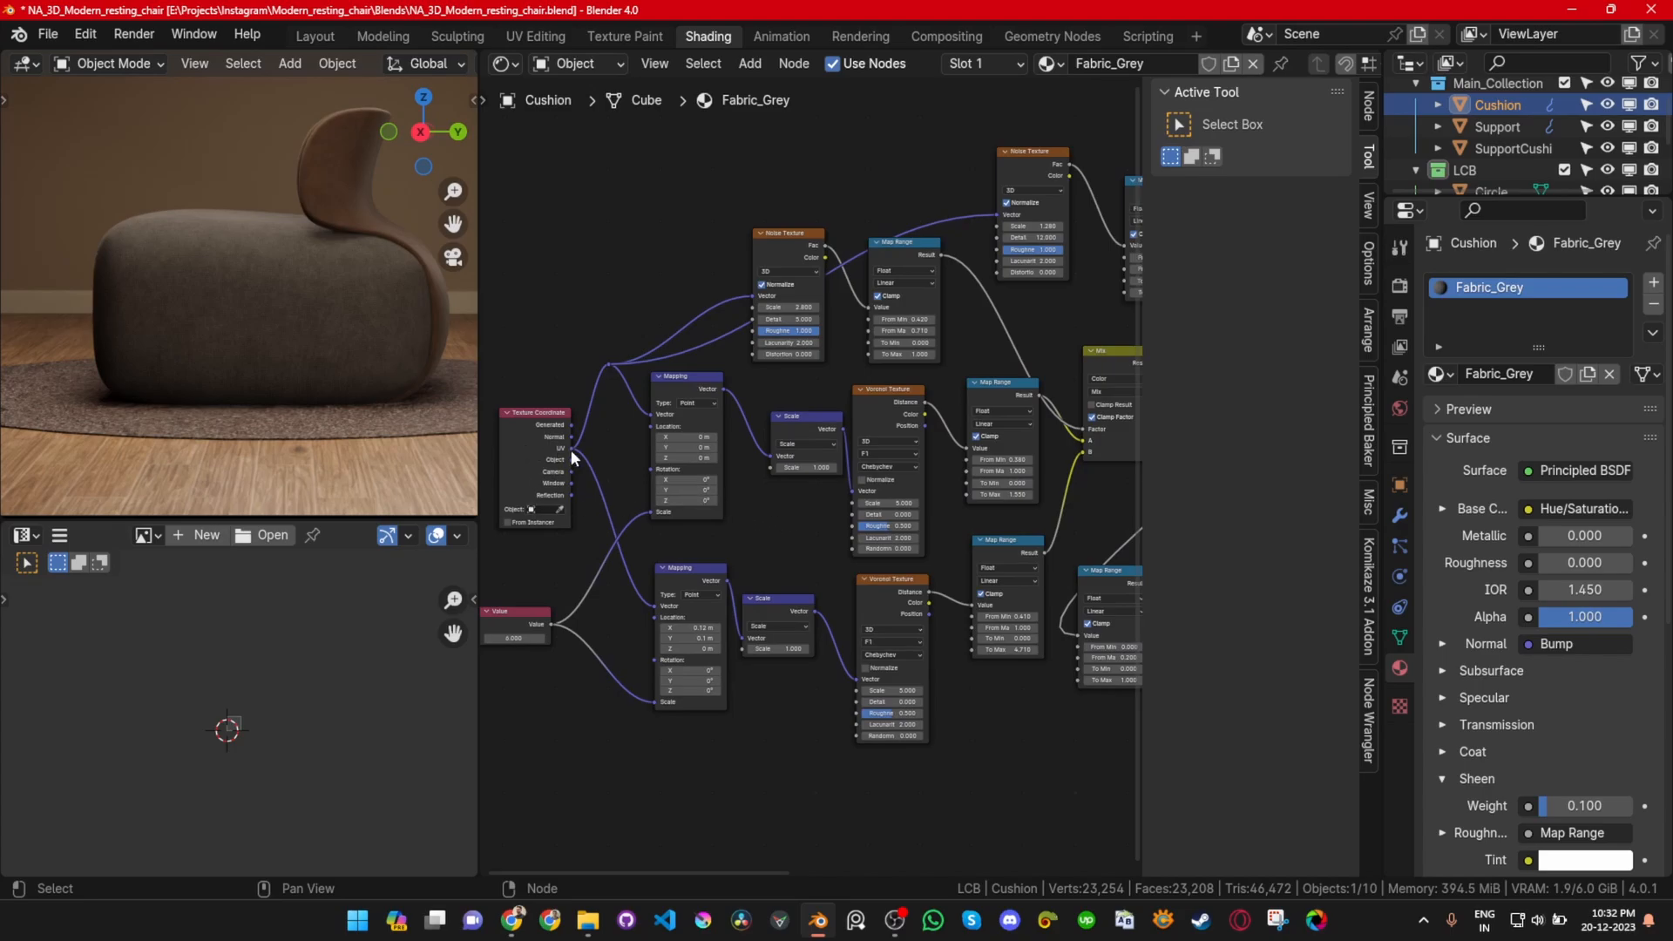
left_click(531, 459)
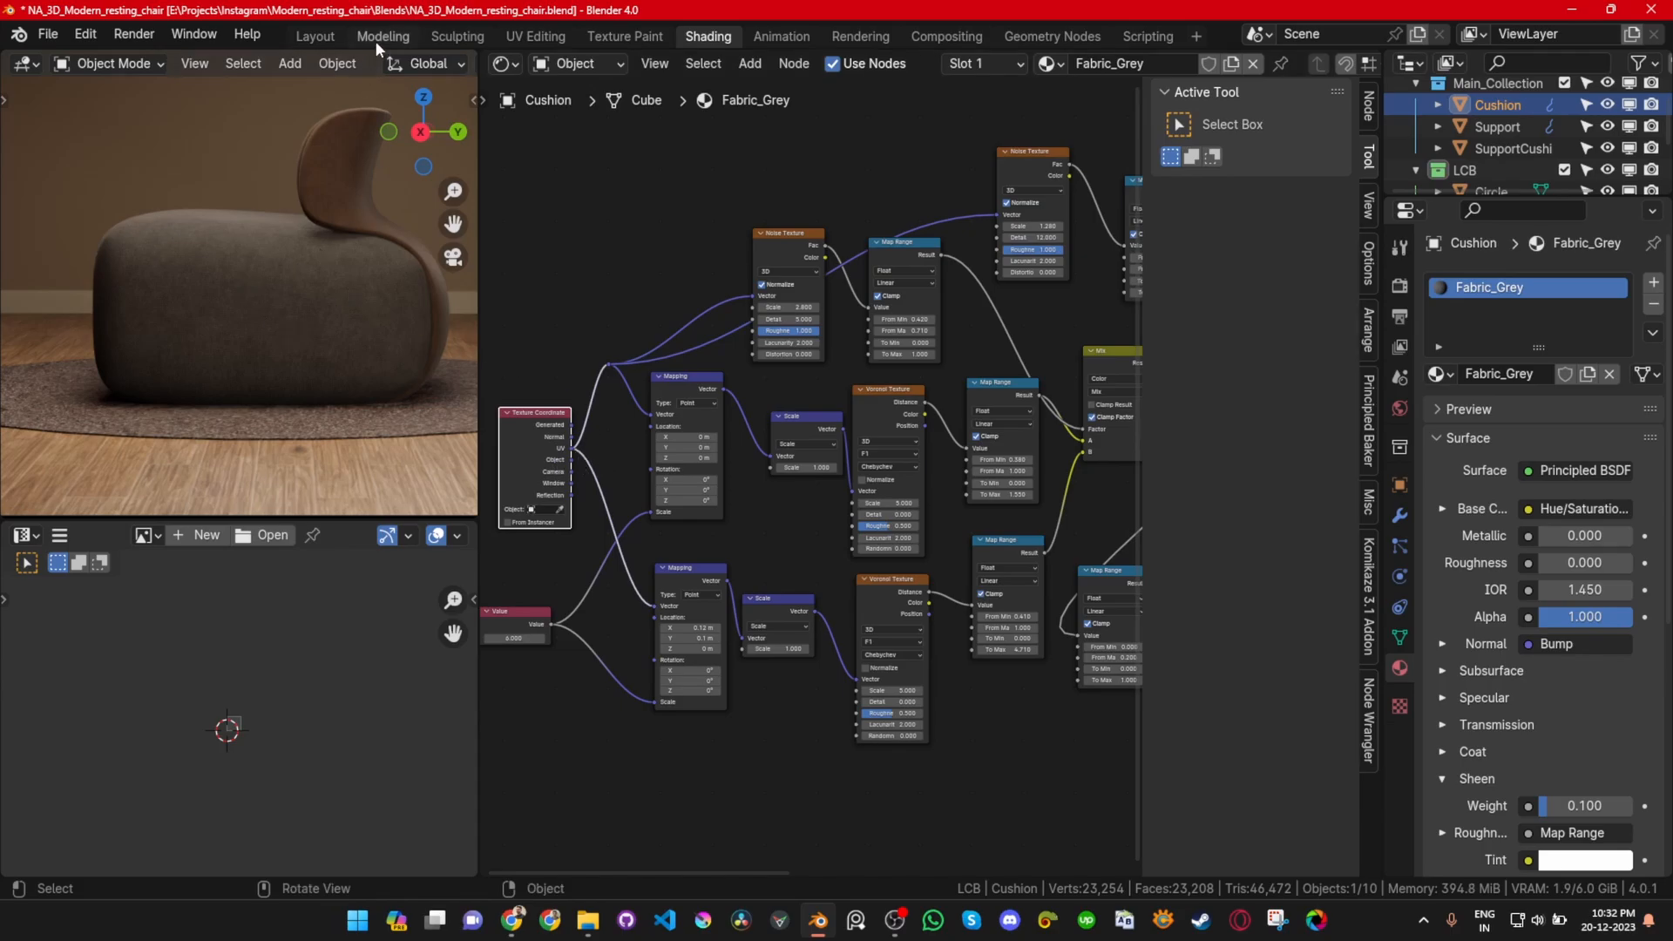
Step: Turn on viewport overlays and switch to wireframe shading to inspect the cushion's mesh
scroll(371, 70, "down", 5)
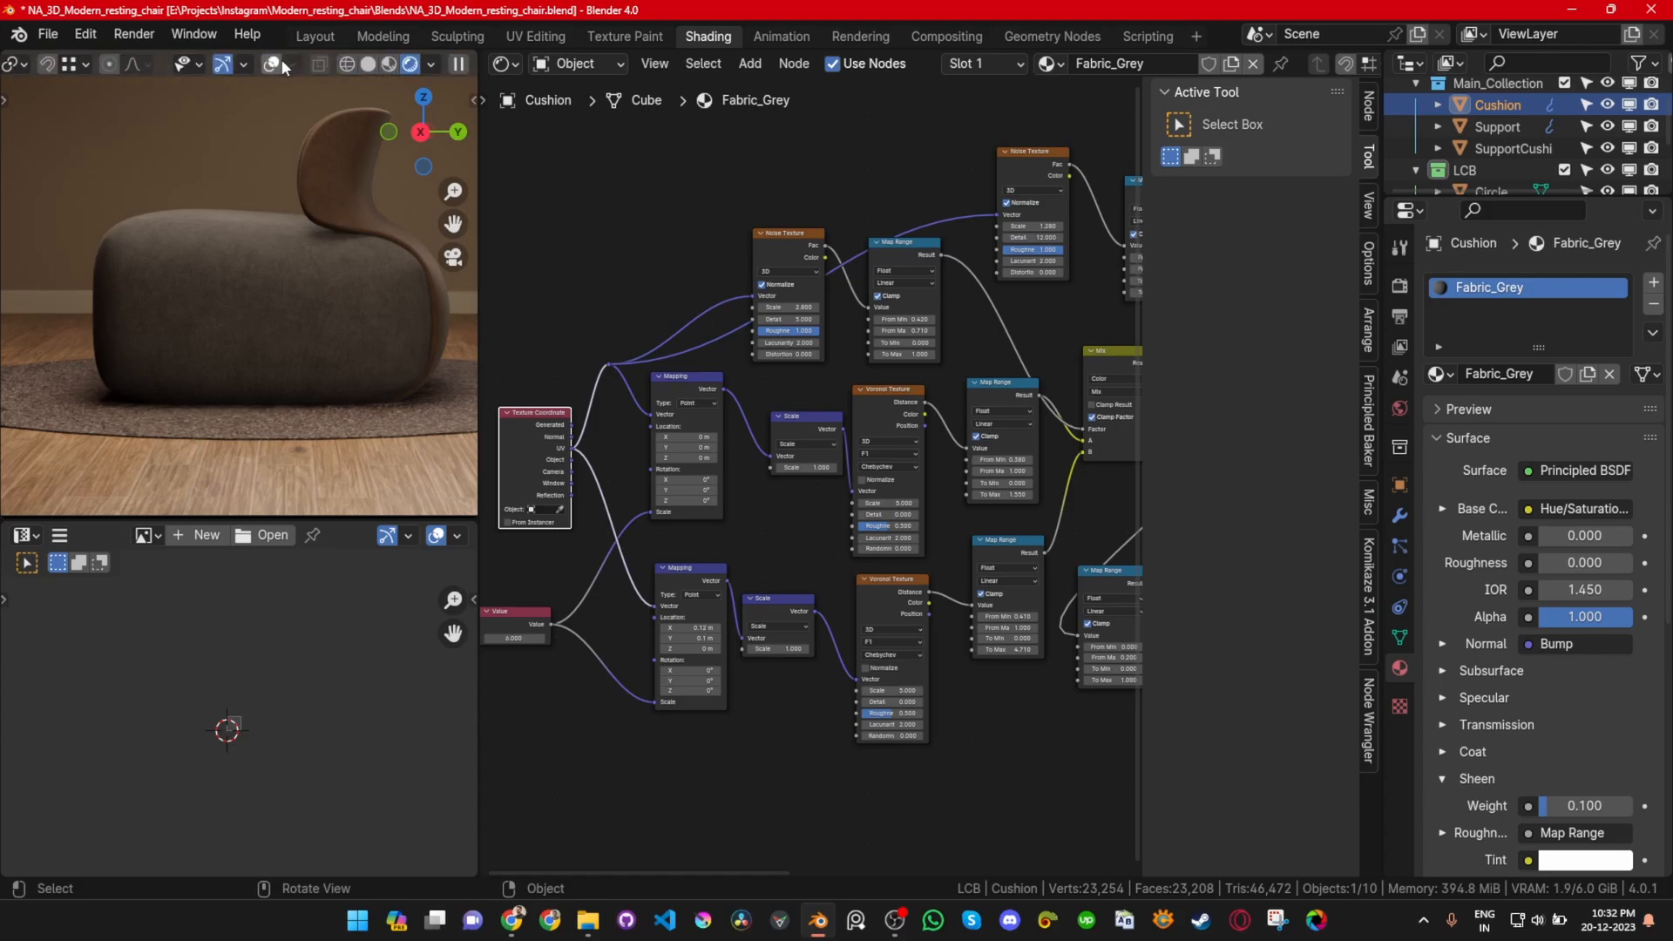
left_click(273, 63)
key("shift+z")
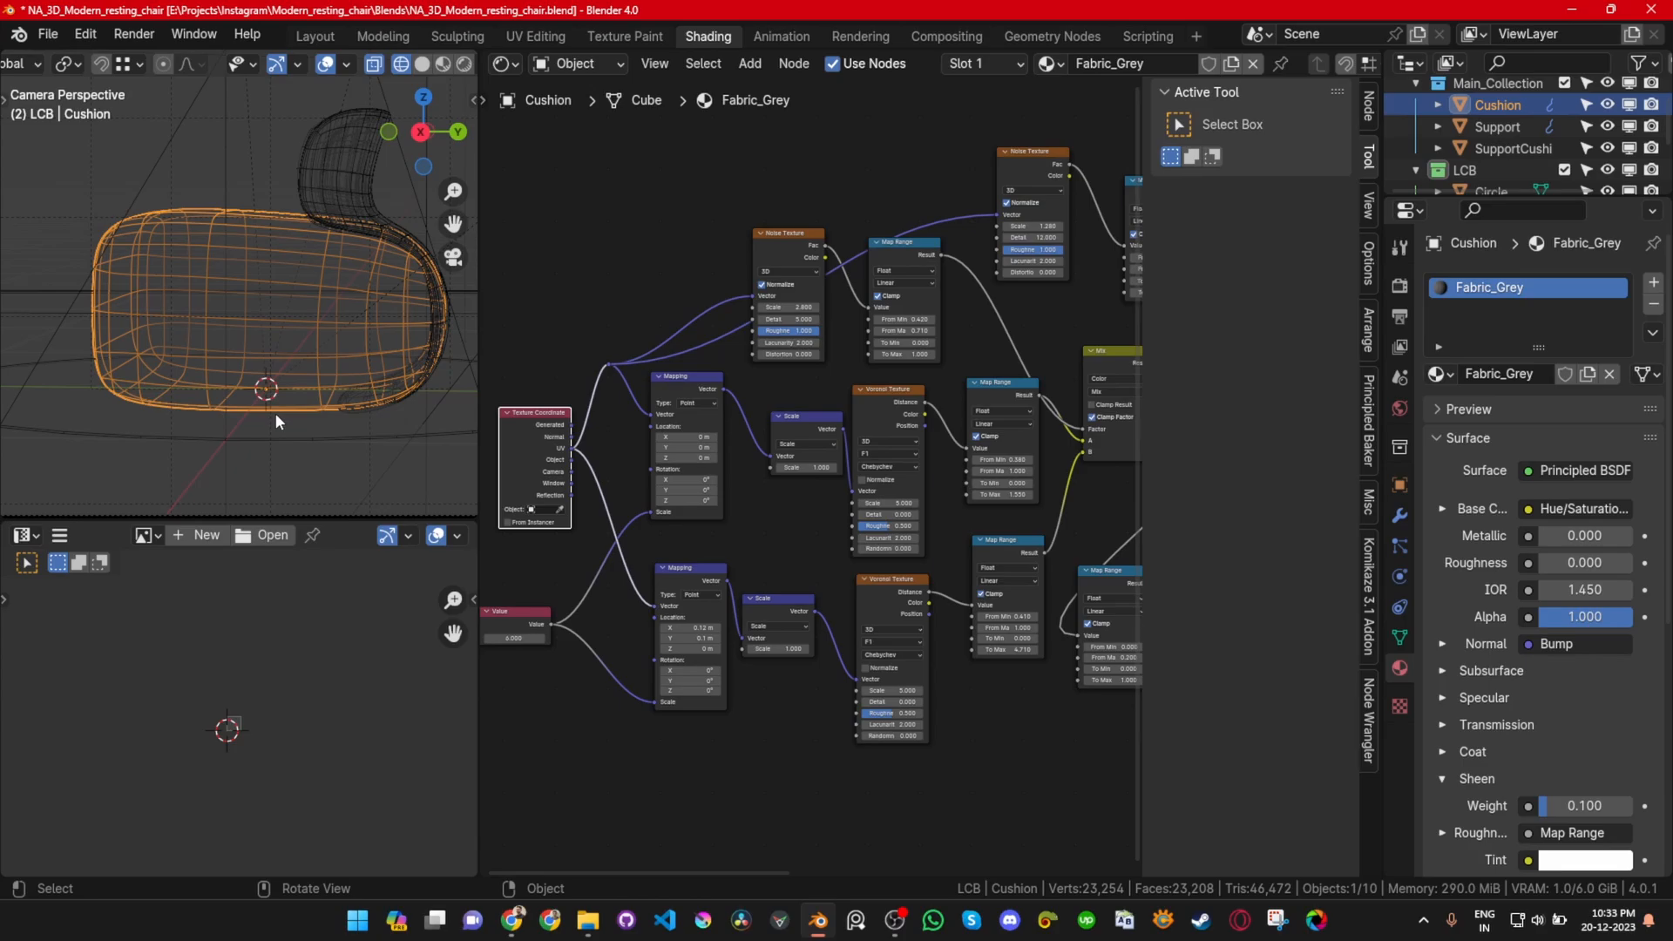
scroll(249, 65, "down", 1)
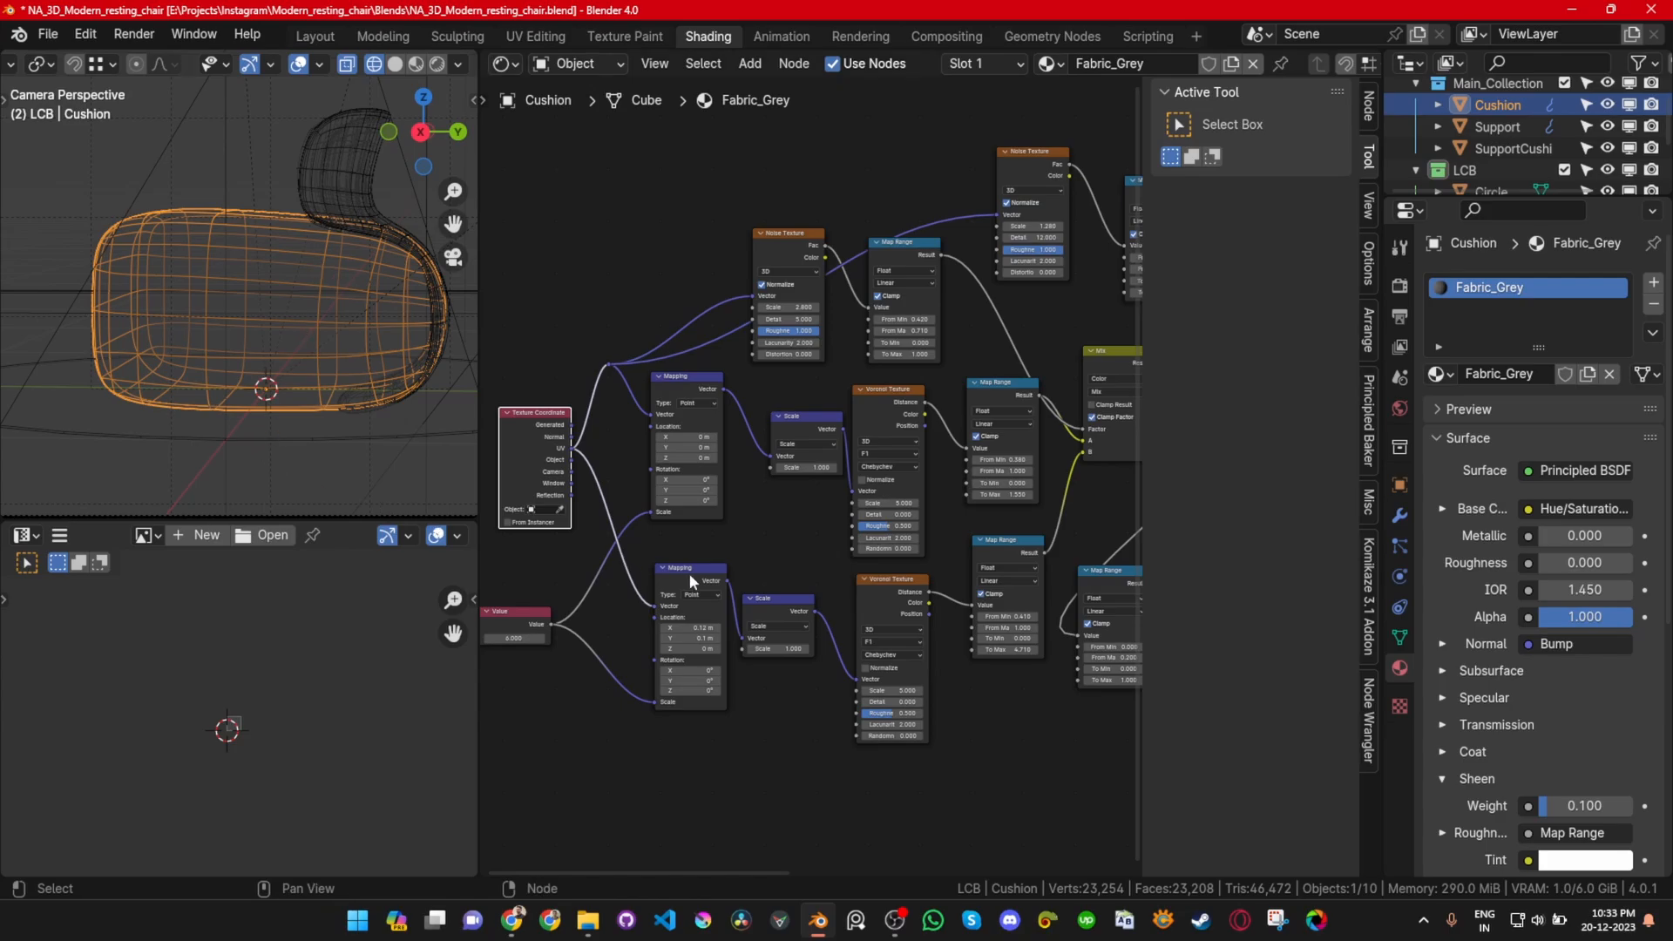
Step: Reposition the two Scale nodes in the gaps between the Mapping and Voronoi Texture nodes
scroll(737, 605, "down", 2)
scroll(795, 519, "up", 1)
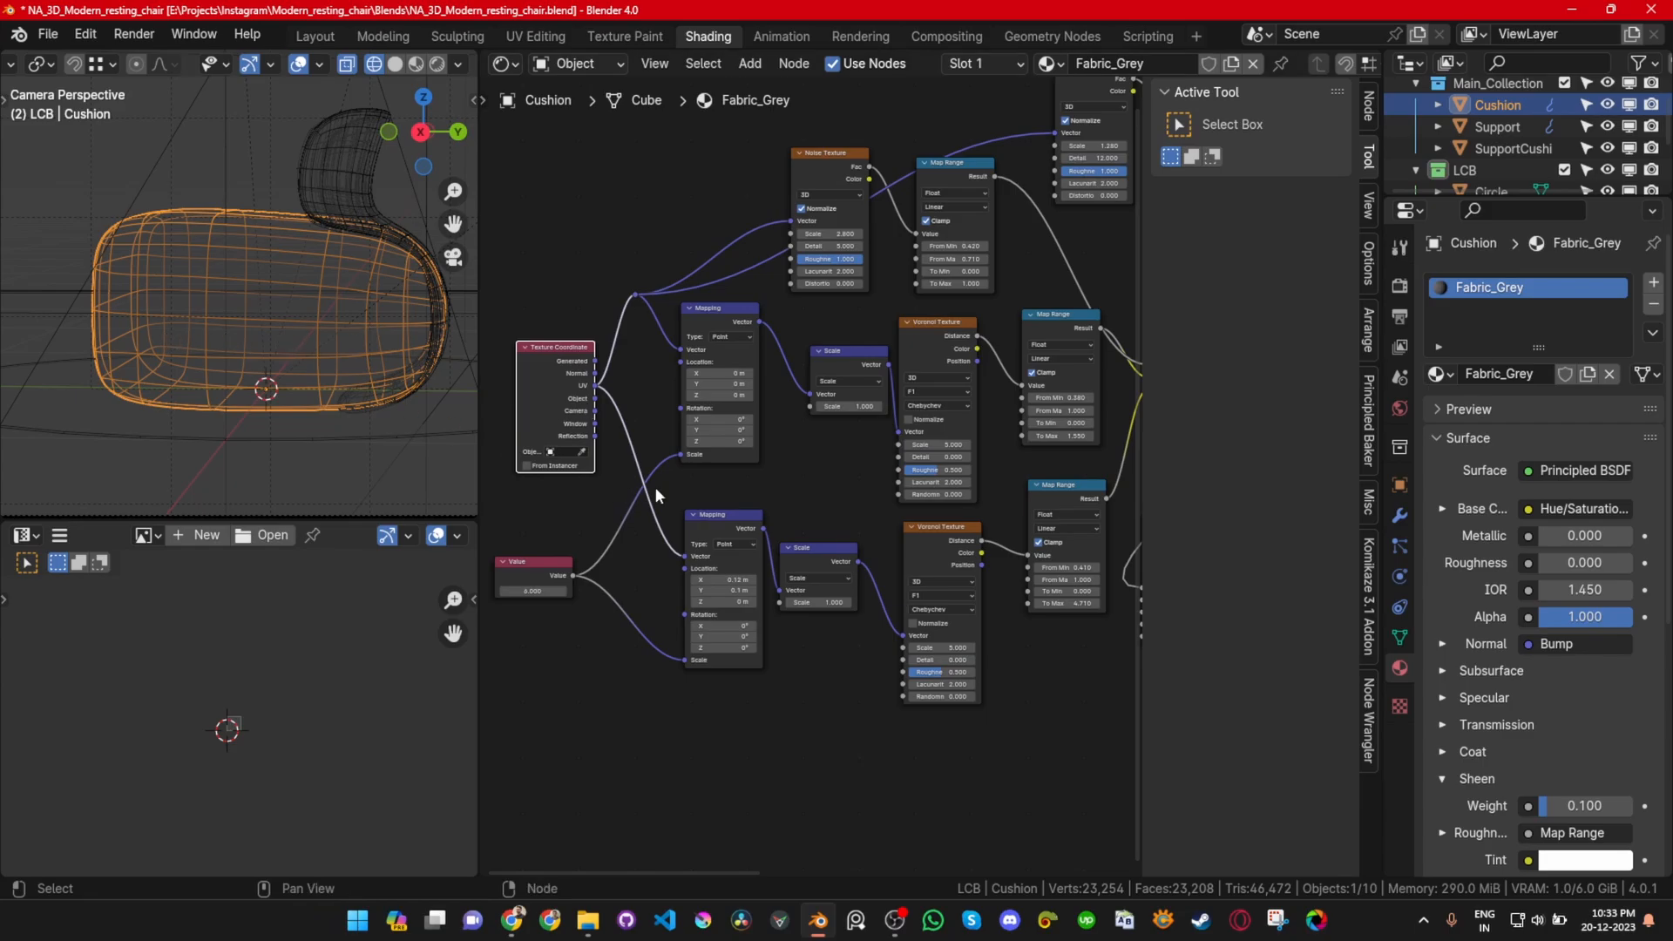
scroll(676, 444, "up", 4)
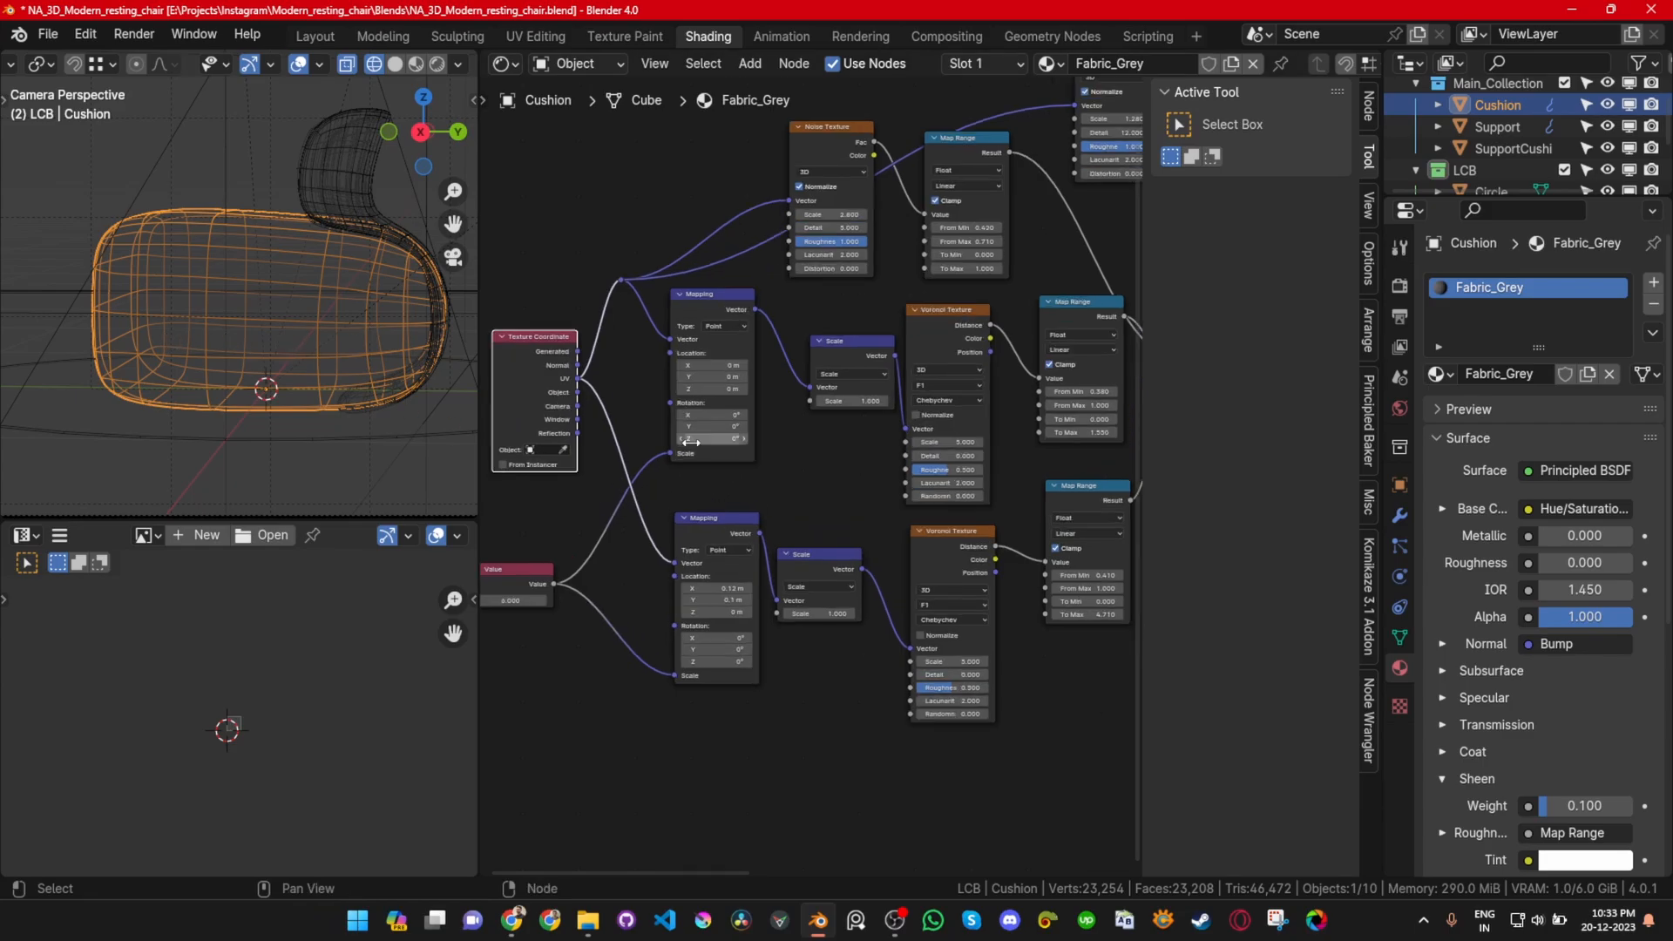
scroll(718, 441, "down", 4)
middle_click_drag(780, 433, 775, 470)
left_click(709, 357)
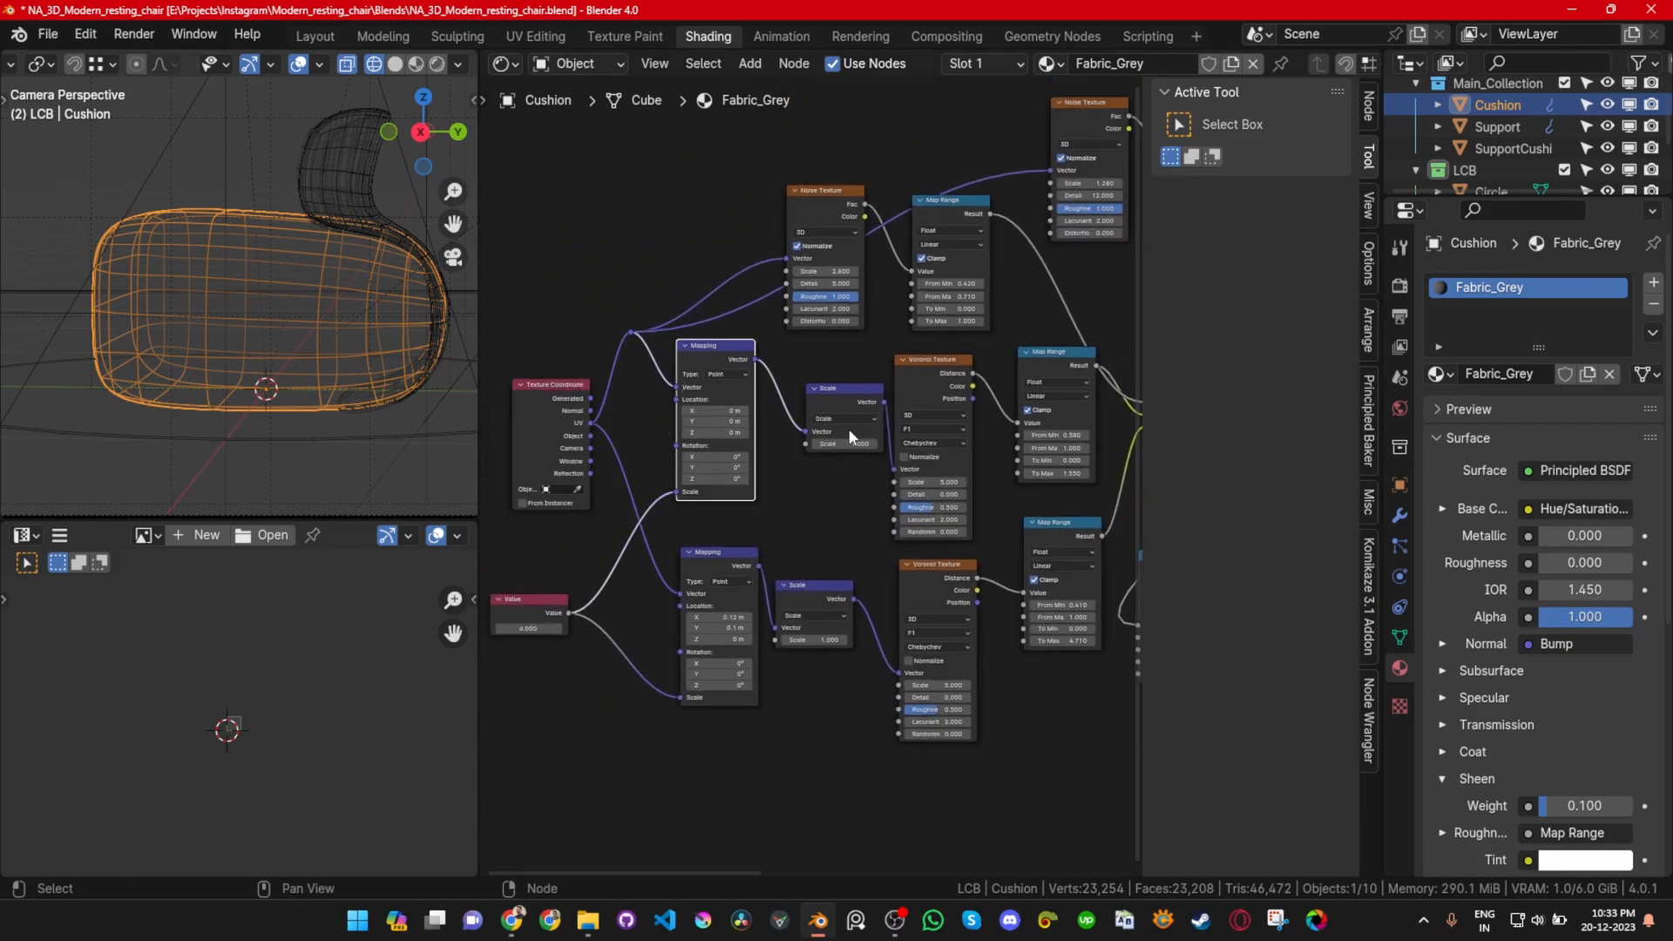
left_click_drag(849, 428, 818, 424)
left_click(832, 582)
left_click_drag(832, 579, 843, 554)
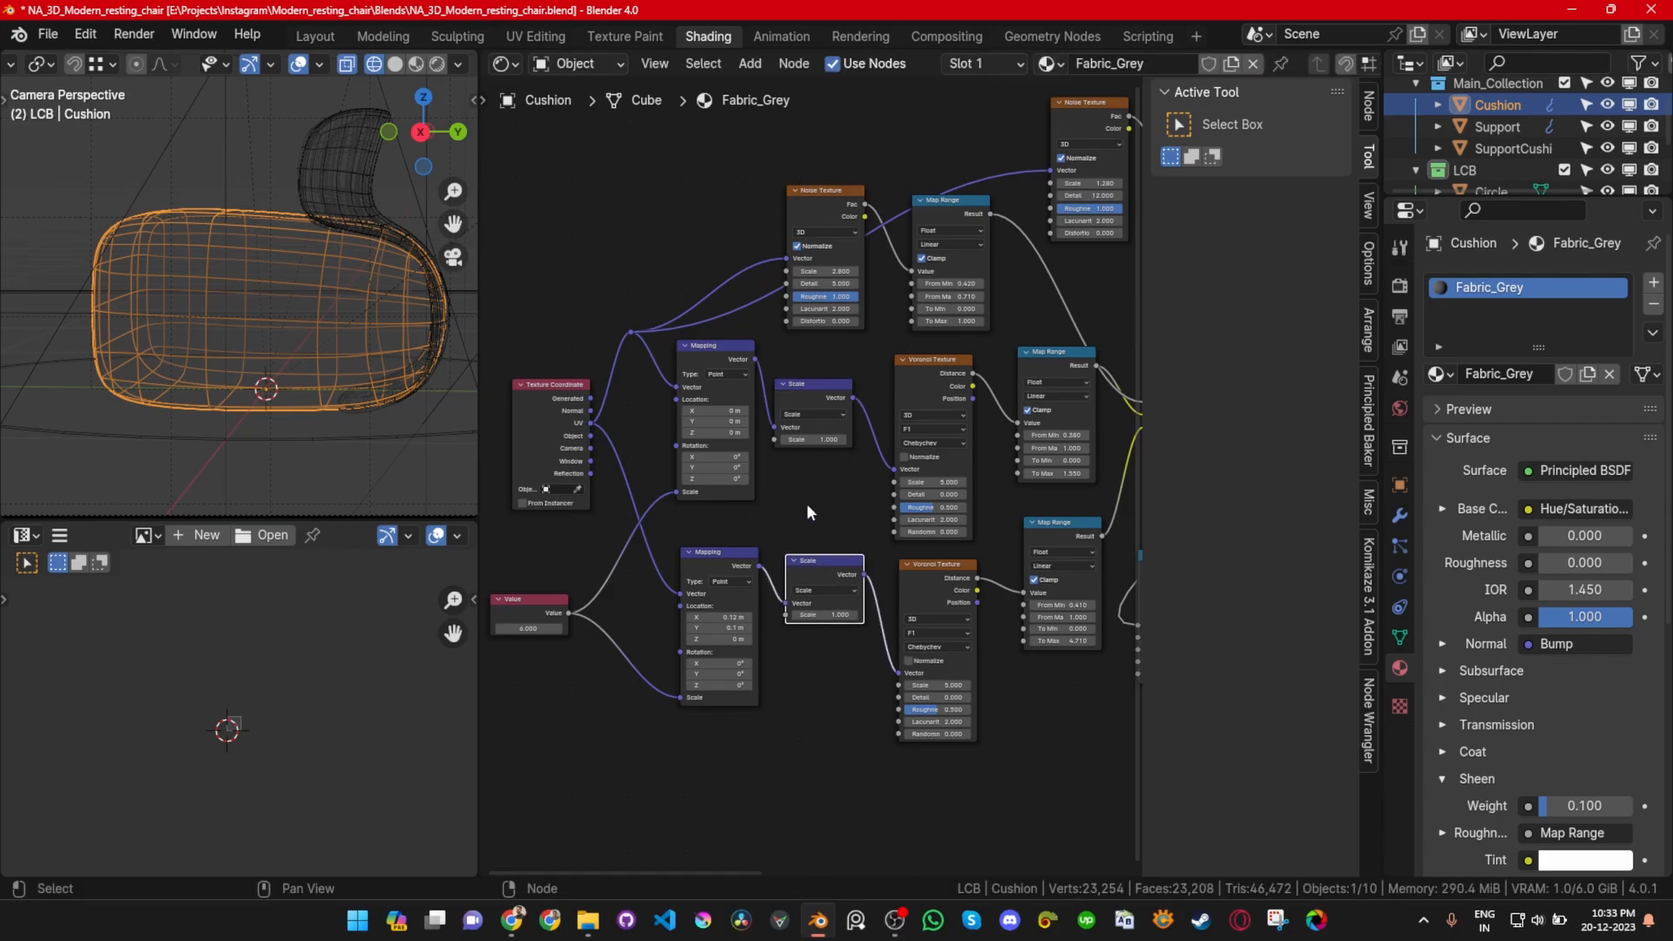
Step: Select both Voronoi Texture nodes and return the viewport to rendered shading
middle_click_drag(823, 486, 746, 547)
scroll(751, 521, "up", 4)
scroll(807, 358, "down", 4)
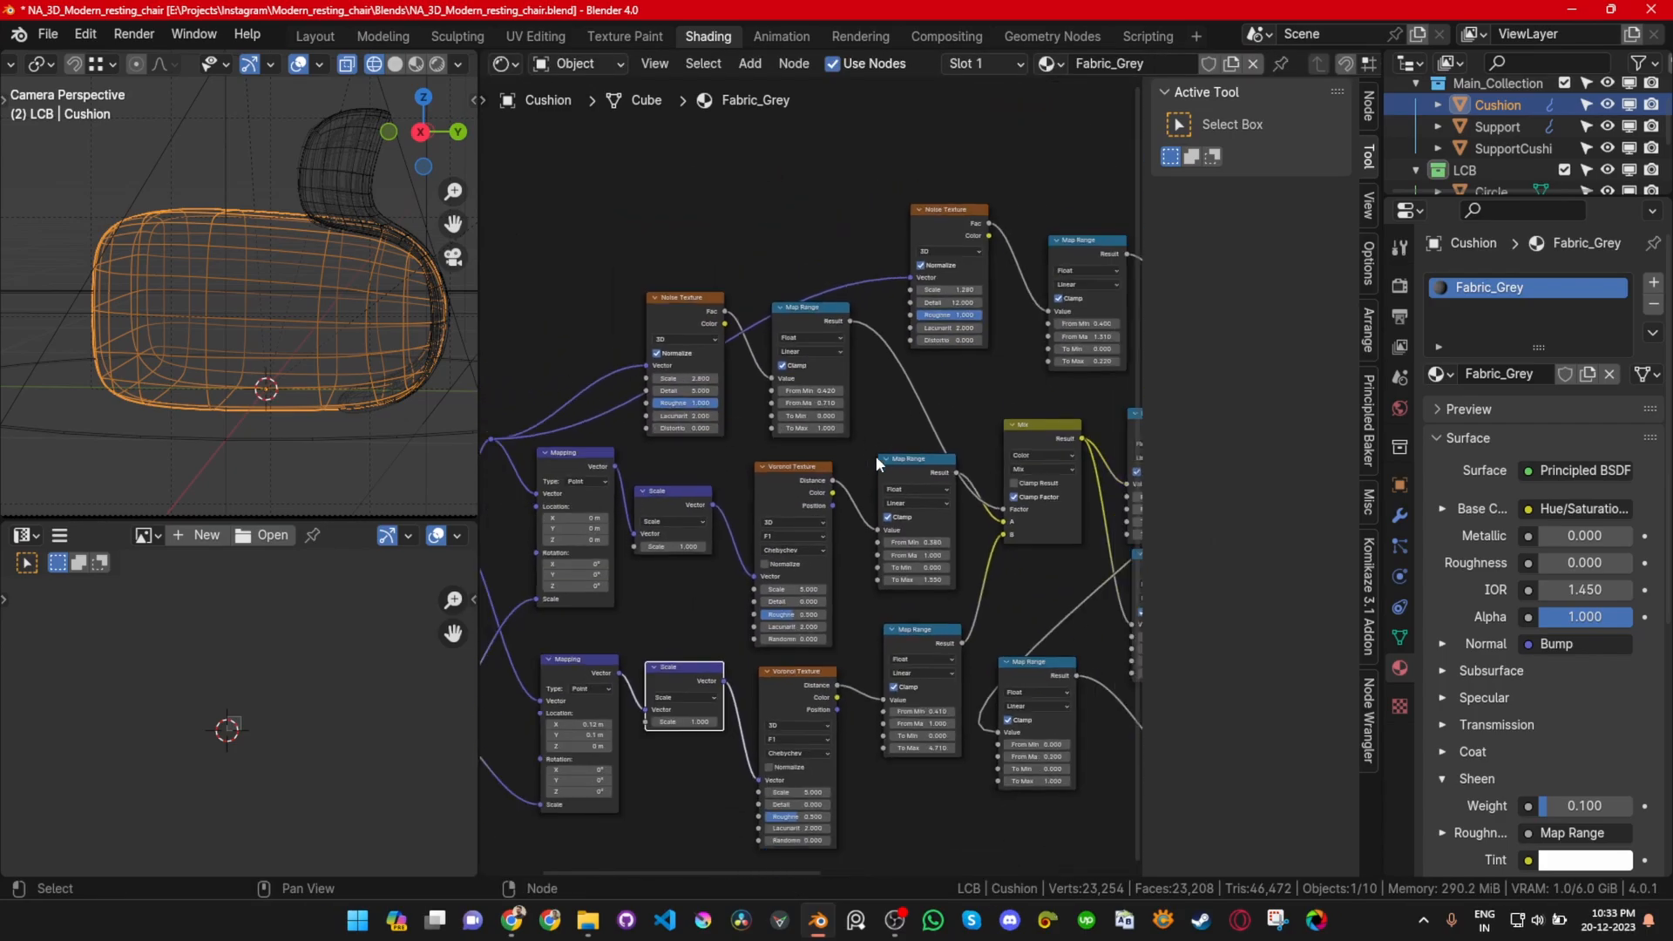
left_click(777, 455)
left_click(754, 647, "shift")
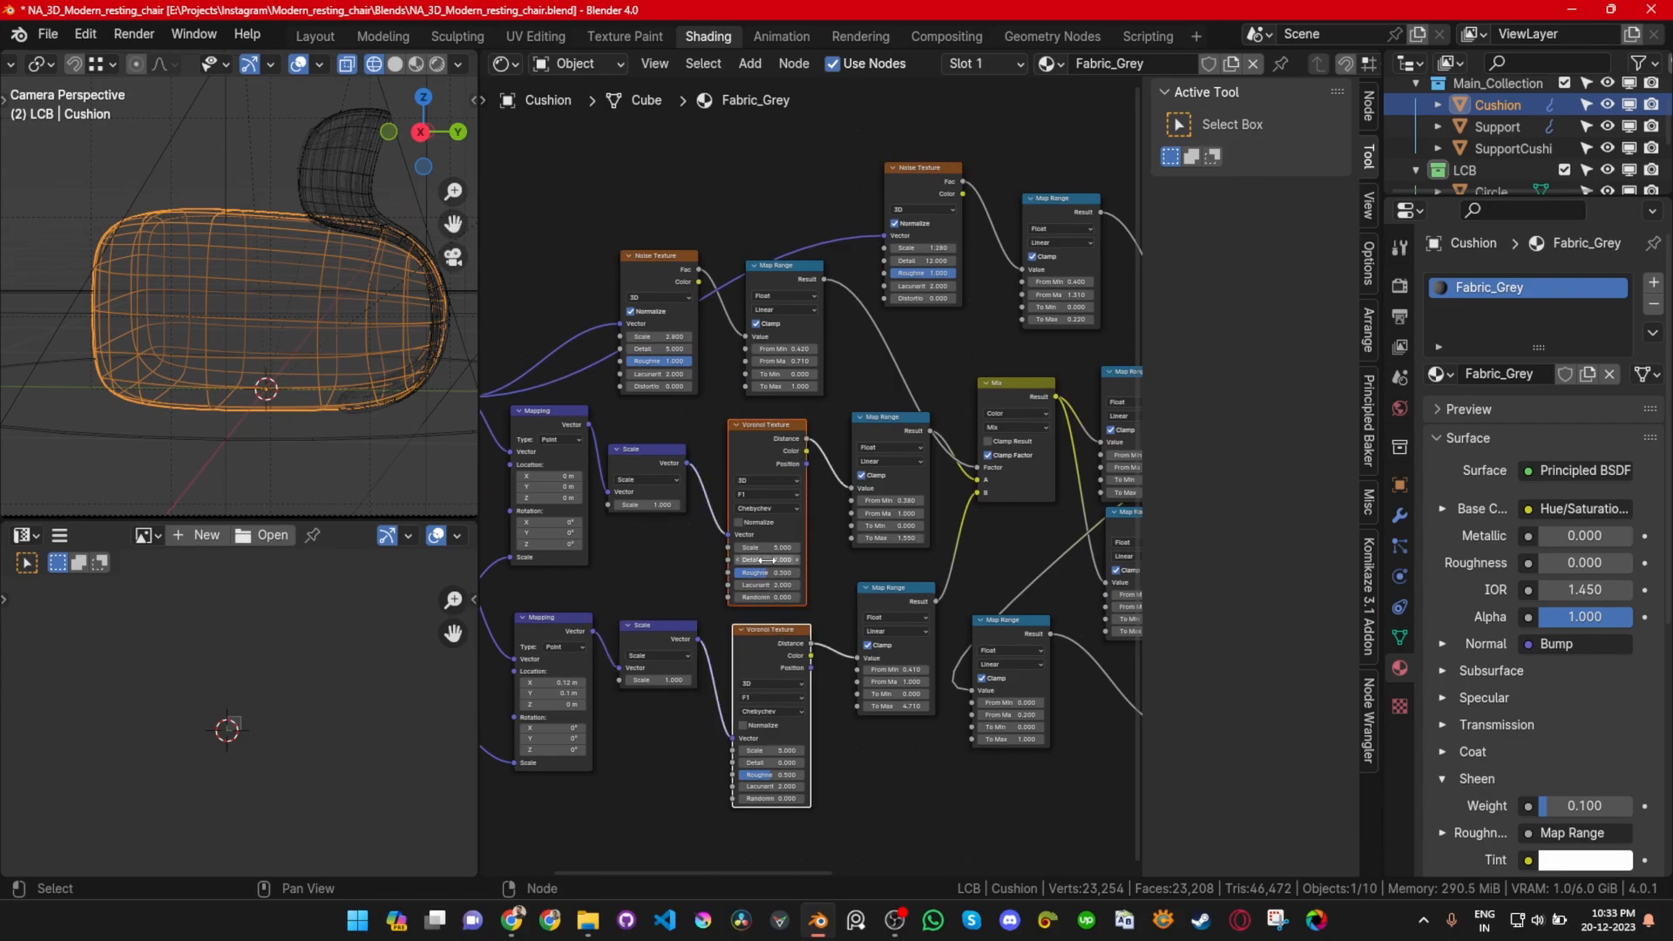
key("shift+z")
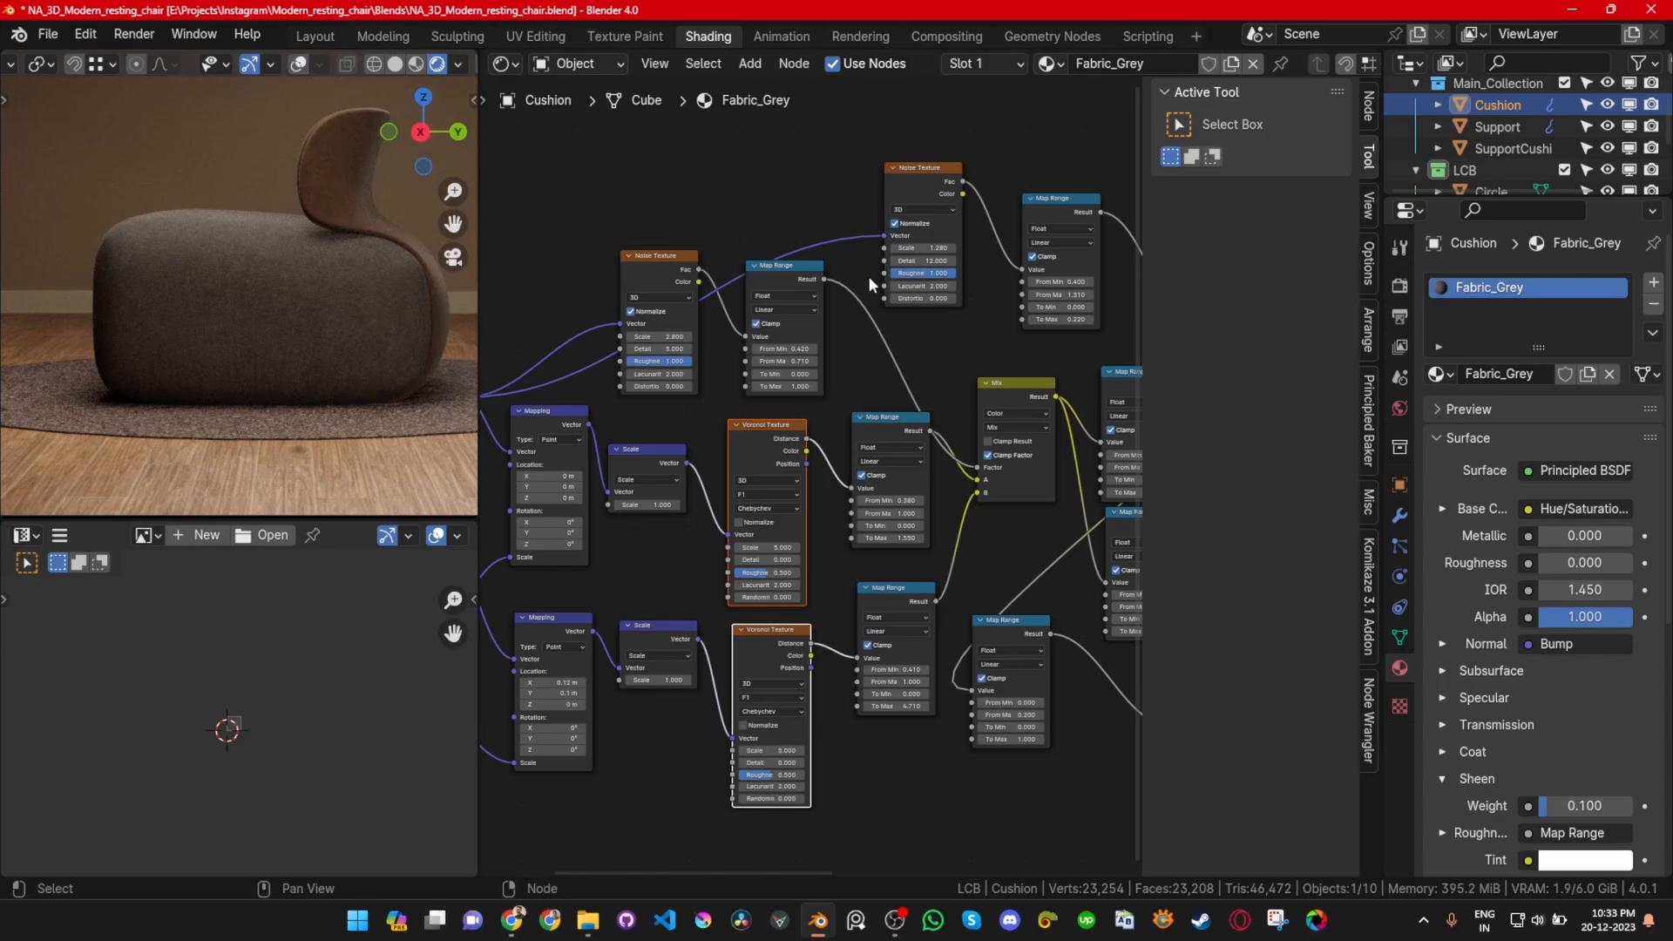
Step: Preview the upper Voronoi Texture and compare the two Voronoi Map Range outputs on the cushion up close
left_click(789, 441, "ctrl+shift")
left_click(907, 450, "ctrl+shift")
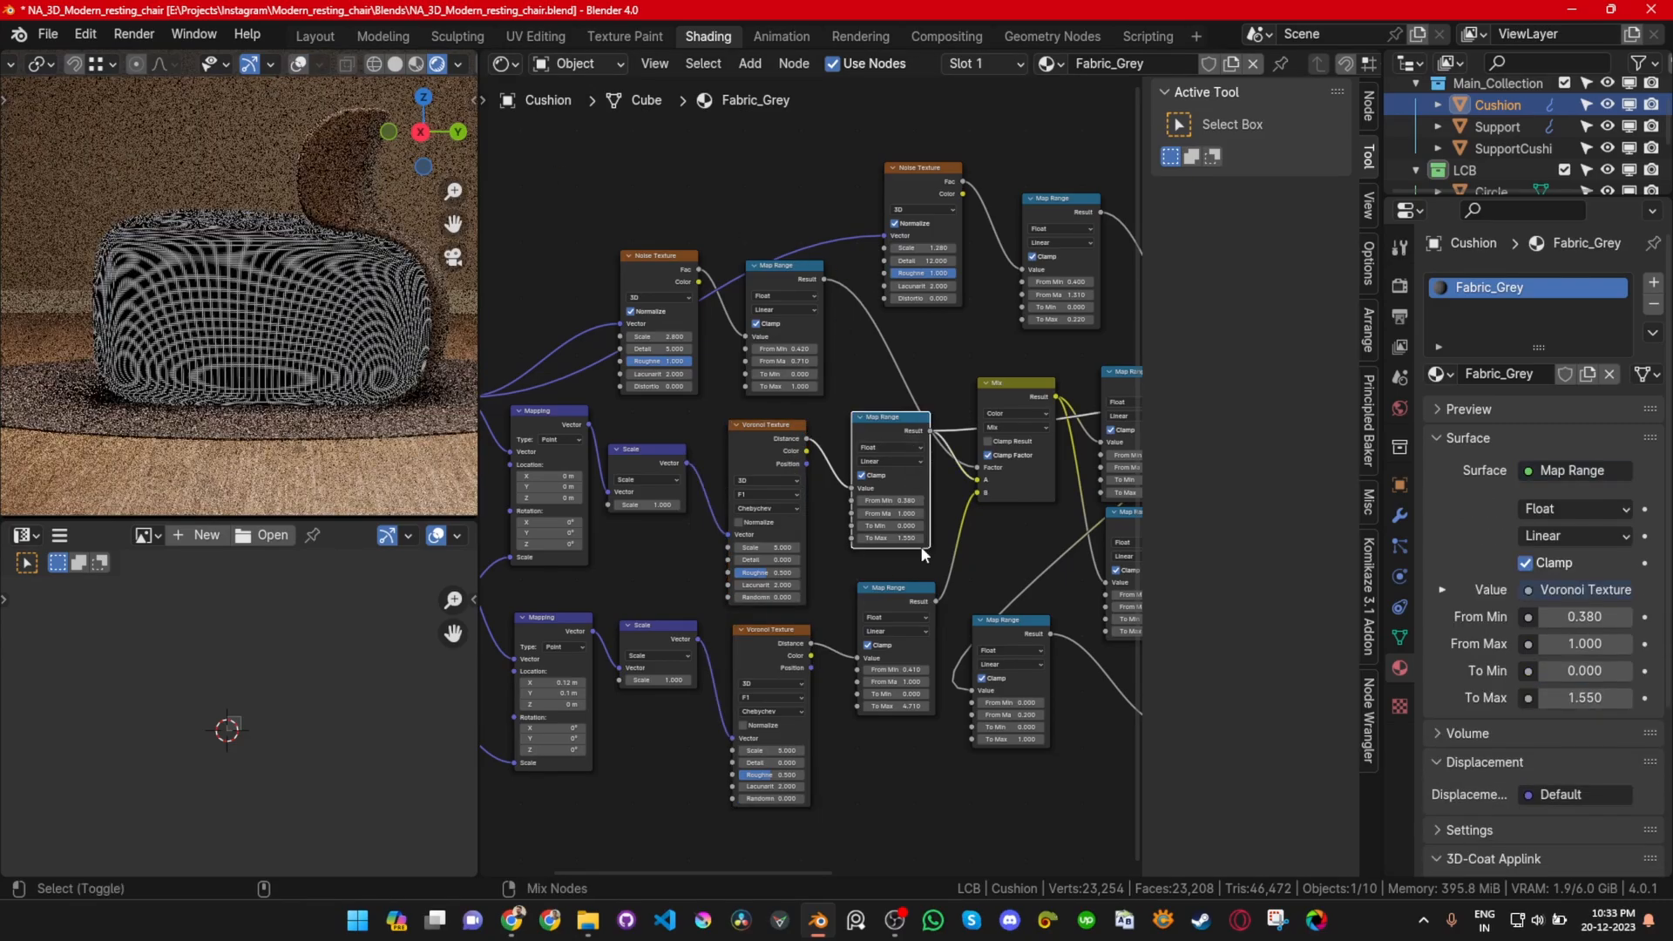
left_click(913, 603, "ctrl+shift")
scroll(157, 253, "up", 5)
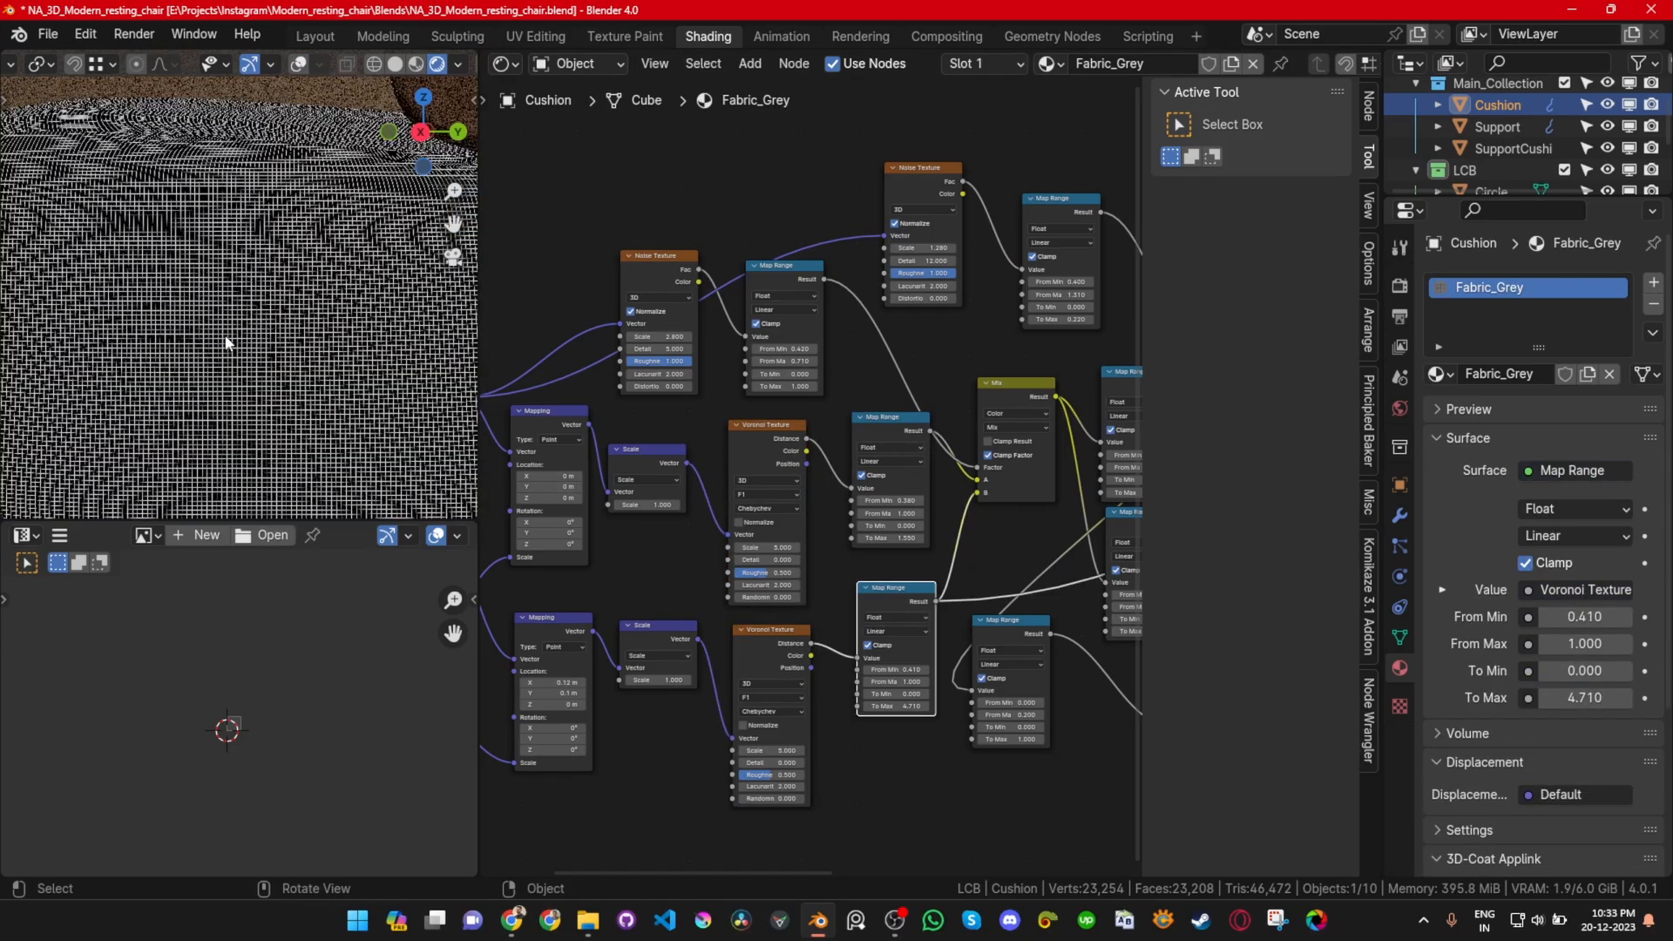
left_click(897, 436, "ctrl+shift")
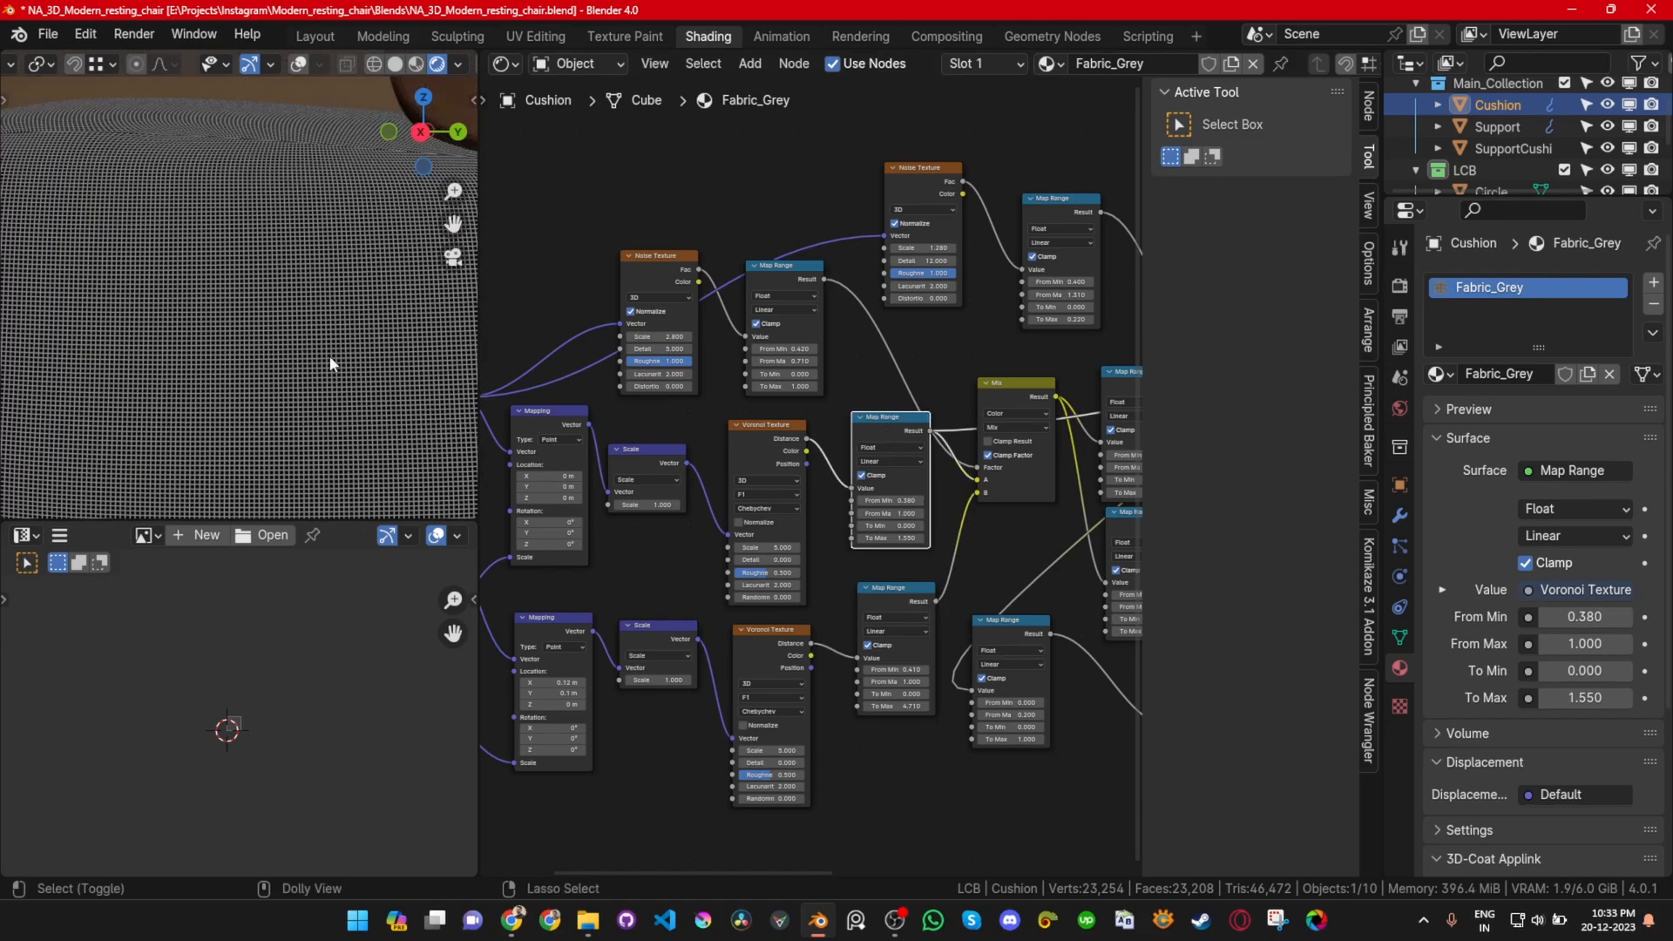
scroll(280, 329, "up", 3)
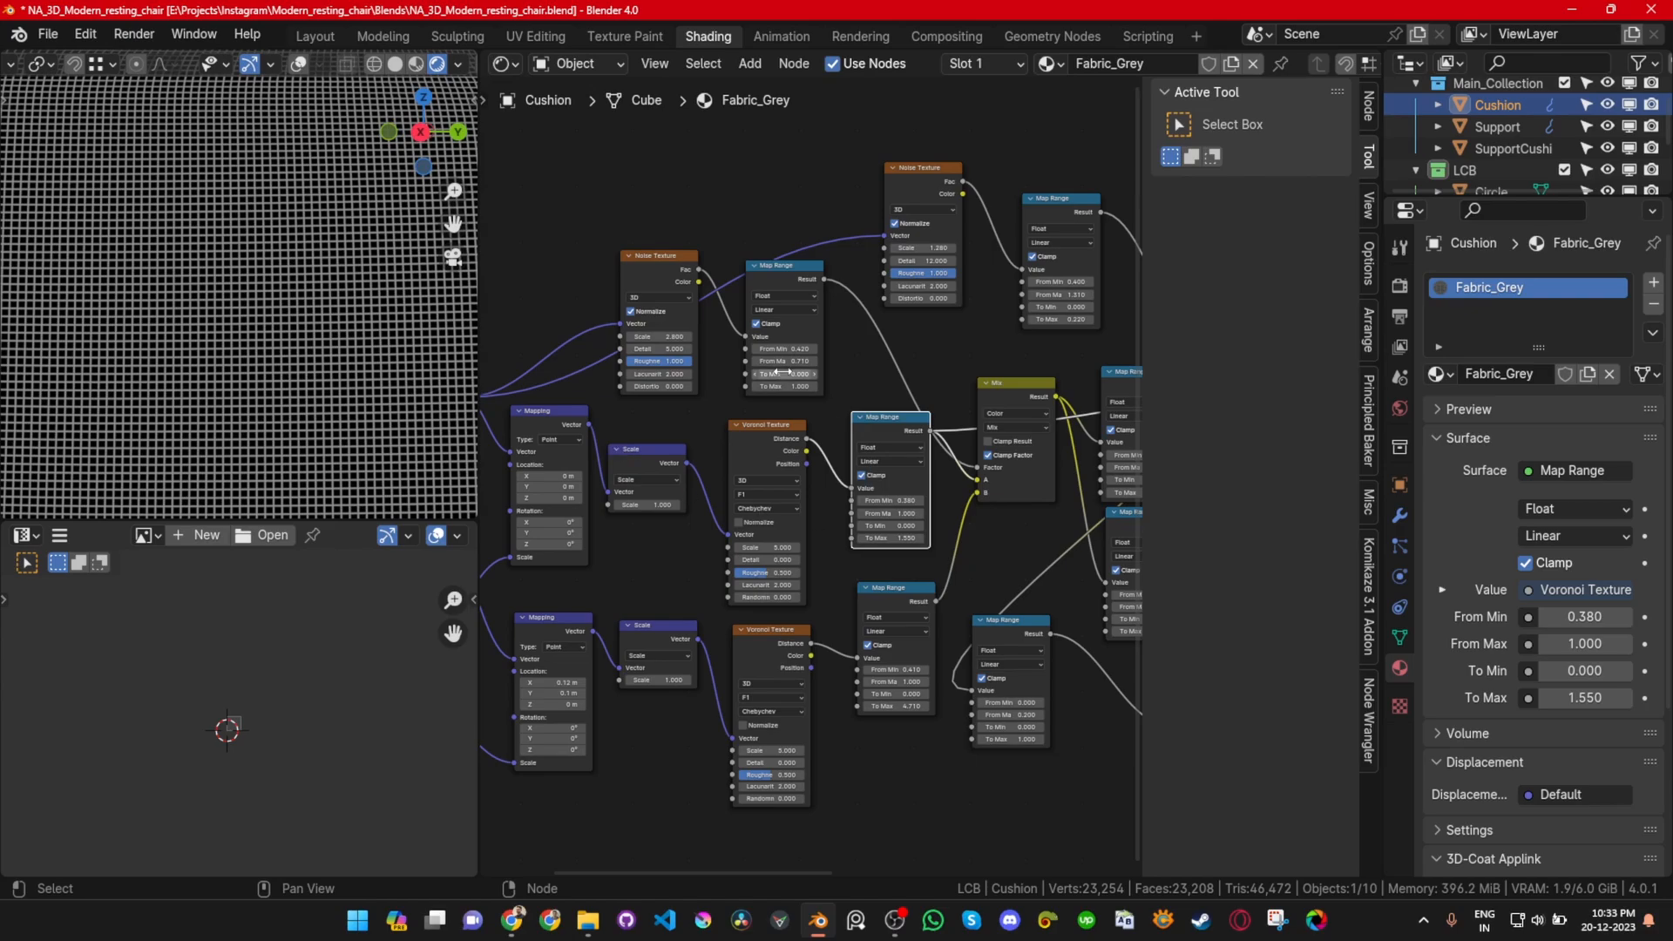
Step: Preview the noise mask's Map Range and the Mix node combining both weaves, and follow the Mix output to the downstream nodes
left_click(791, 280, "ctrl+shift")
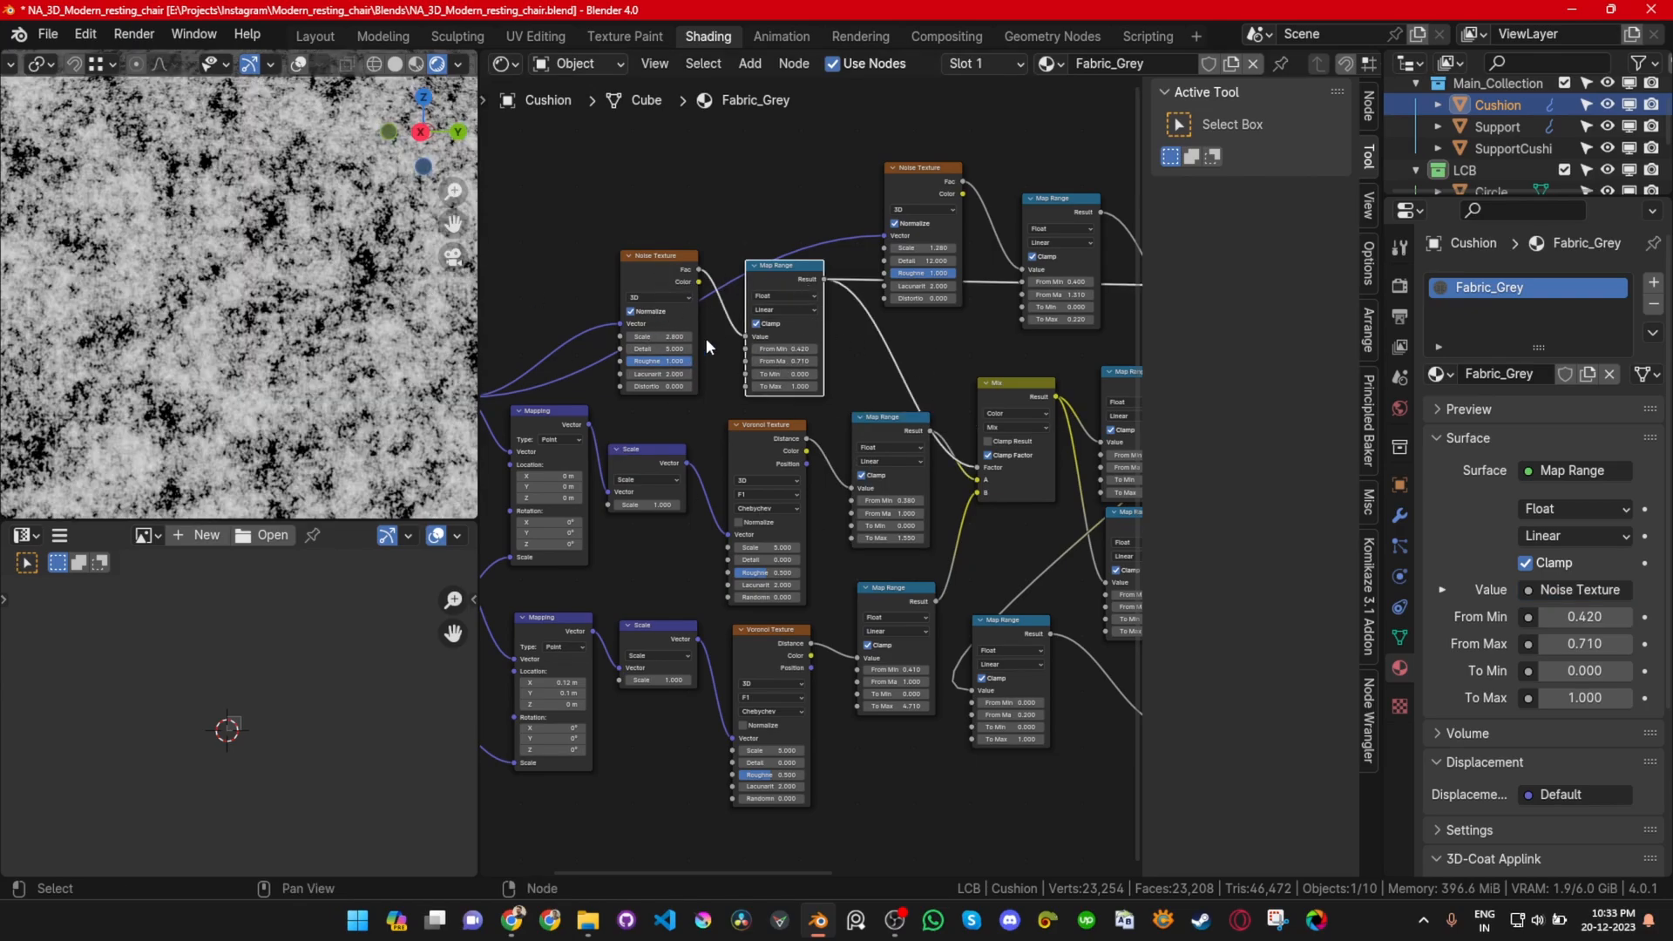
left_click(1016, 387, "ctrl+shift")
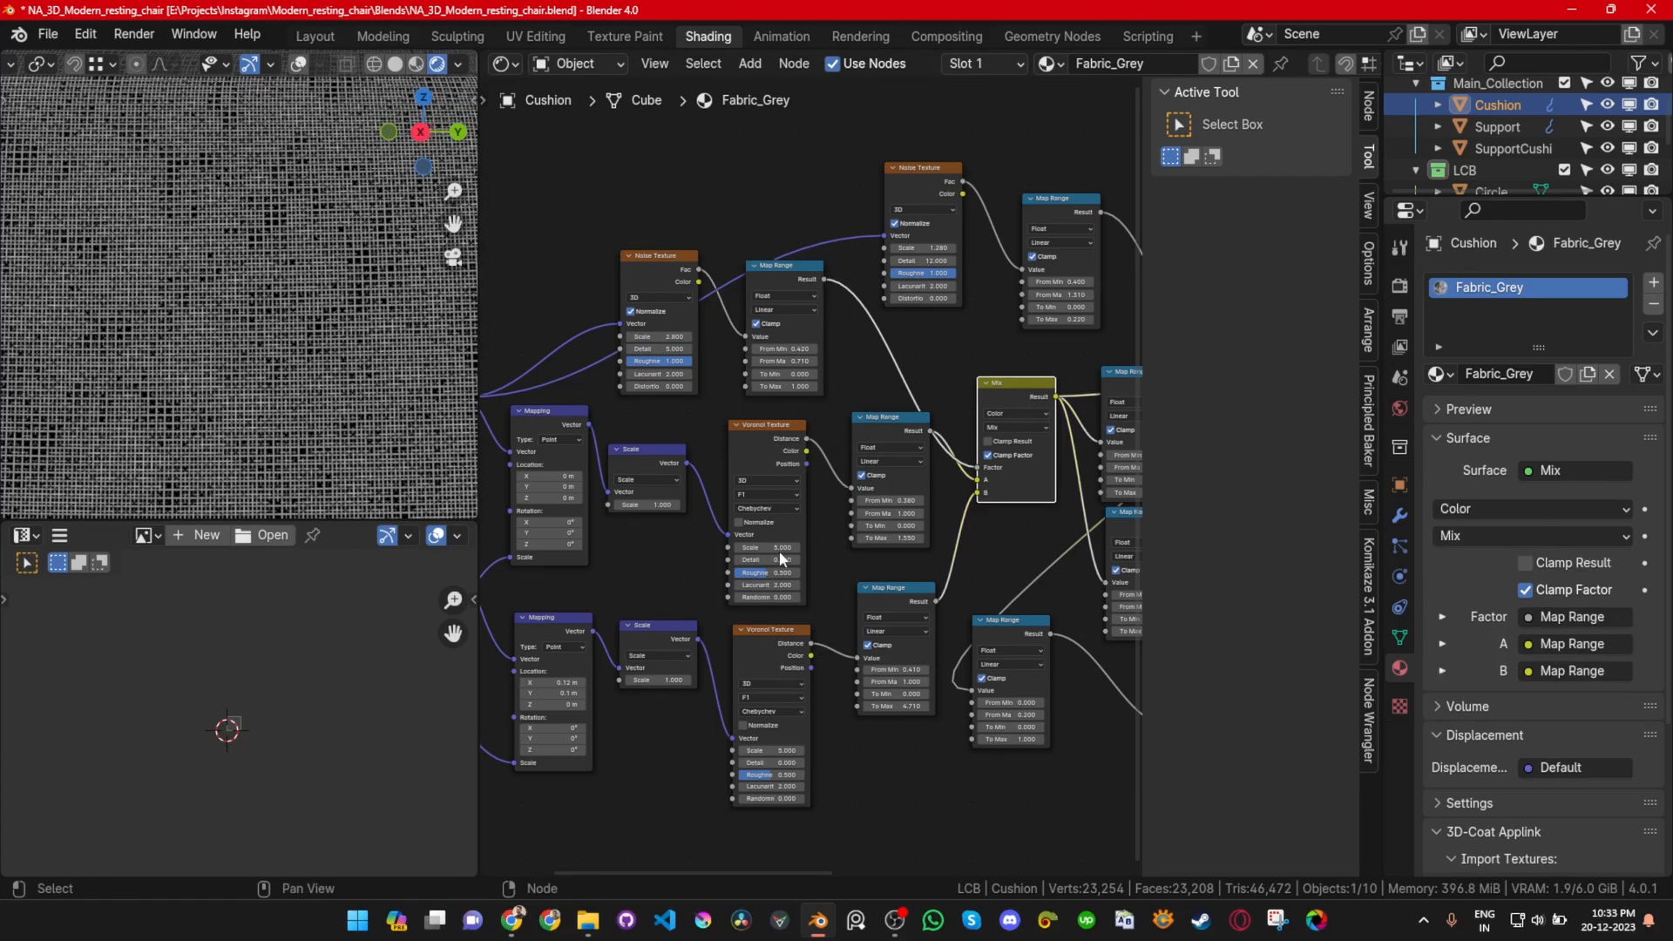
middle_click_drag(1131, 466, 822, 494, "shift")
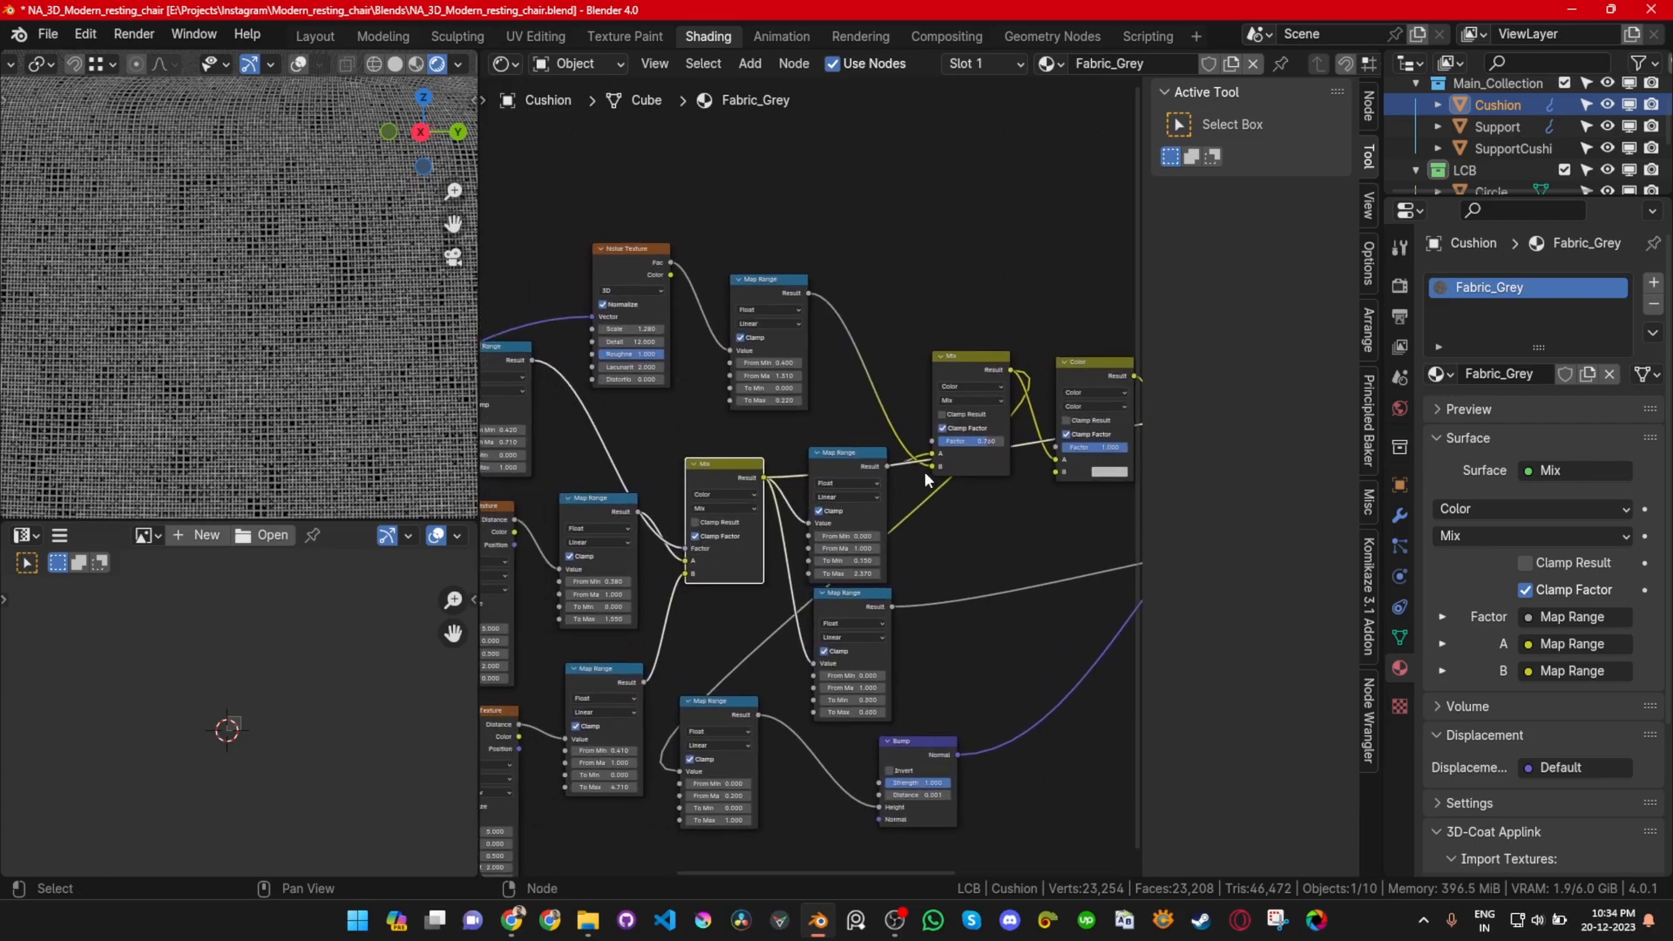
middle_click_drag(946, 471, 860, 494)
scroll(799, 463, "down", 1)
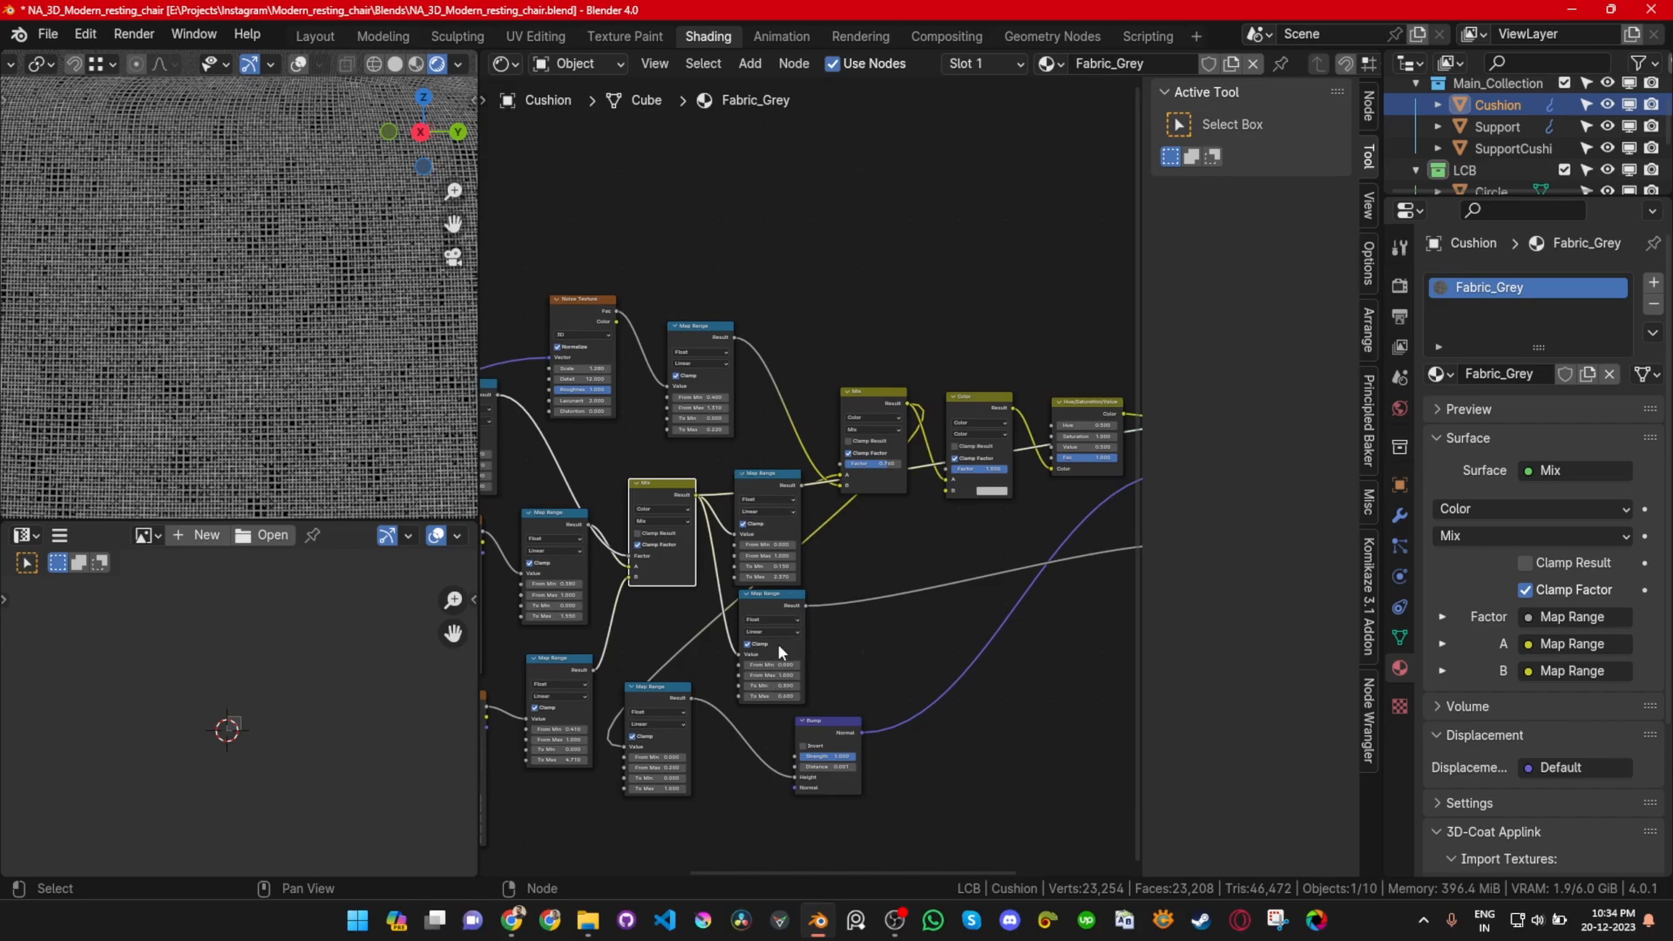
Step: Preview the colour node feeding the base color, the Map Range driving sheen roughness and the Bump node on the cushion
middle_click_drag(944, 562, 855, 528)
left_click(956, 415, "ctrl+shift")
left_click(678, 525, "ctrl+shift")
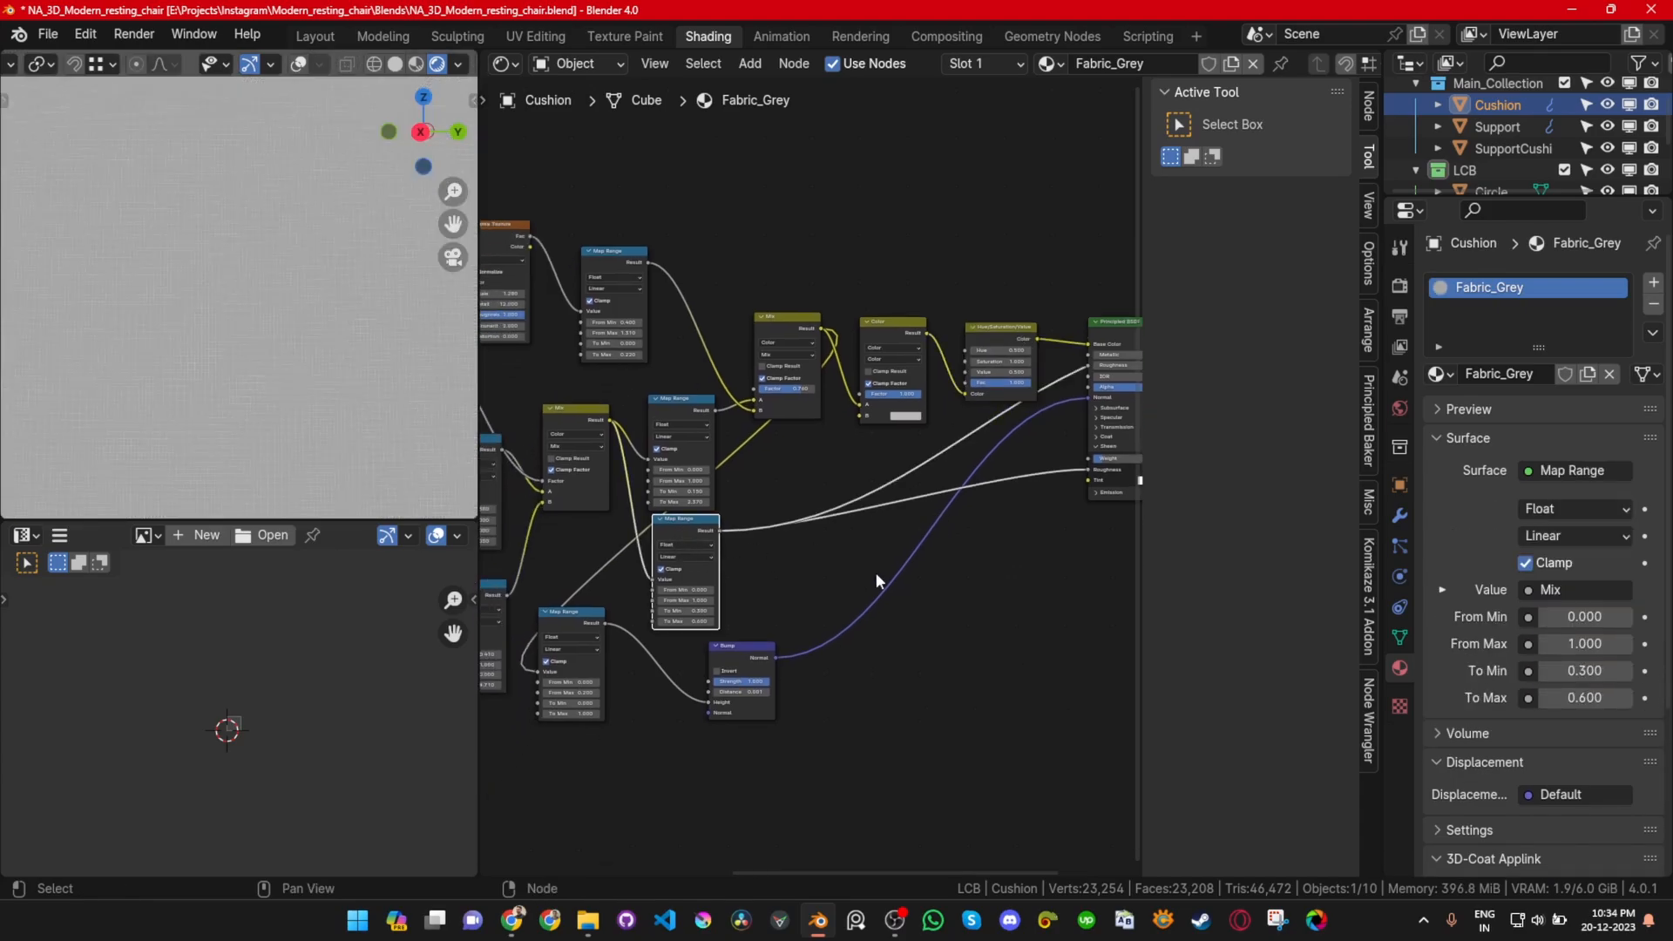
left_click(746, 664, "ctrl+shift")
scroll(938, 568, "up", 3)
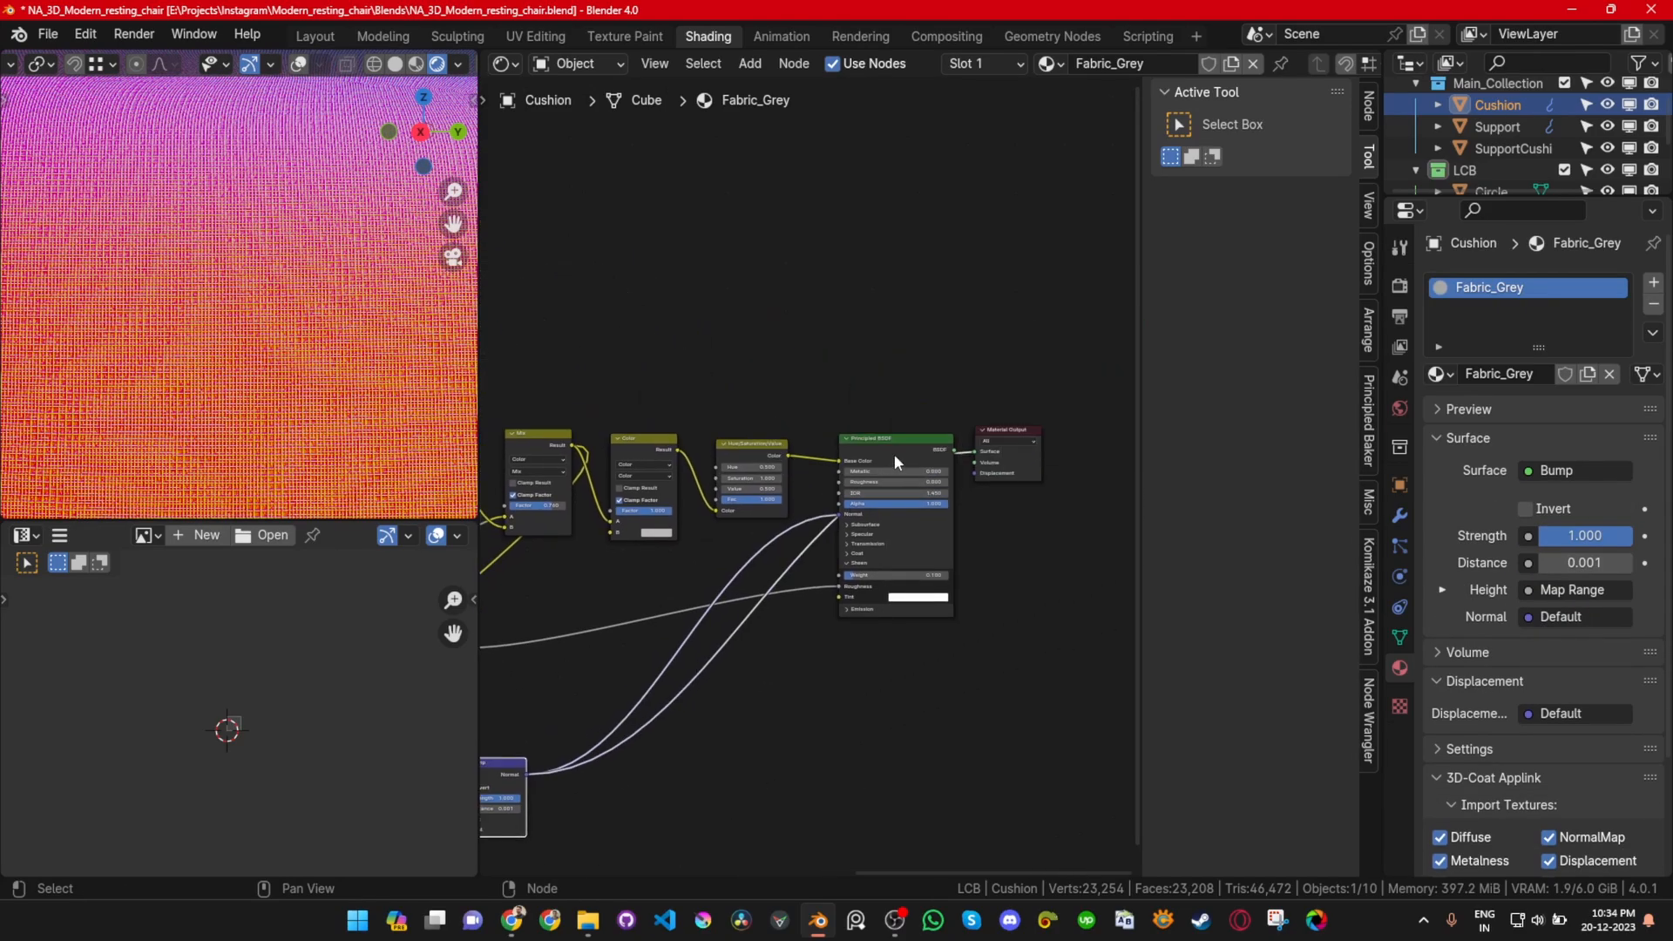
Step: Reconnect the Principled BSDF to the Material Output and examine the fabric on the whole cushion alongside its node tree
left_click(934, 447, "ctrl+shift")
scroll(703, 577, "down", 5)
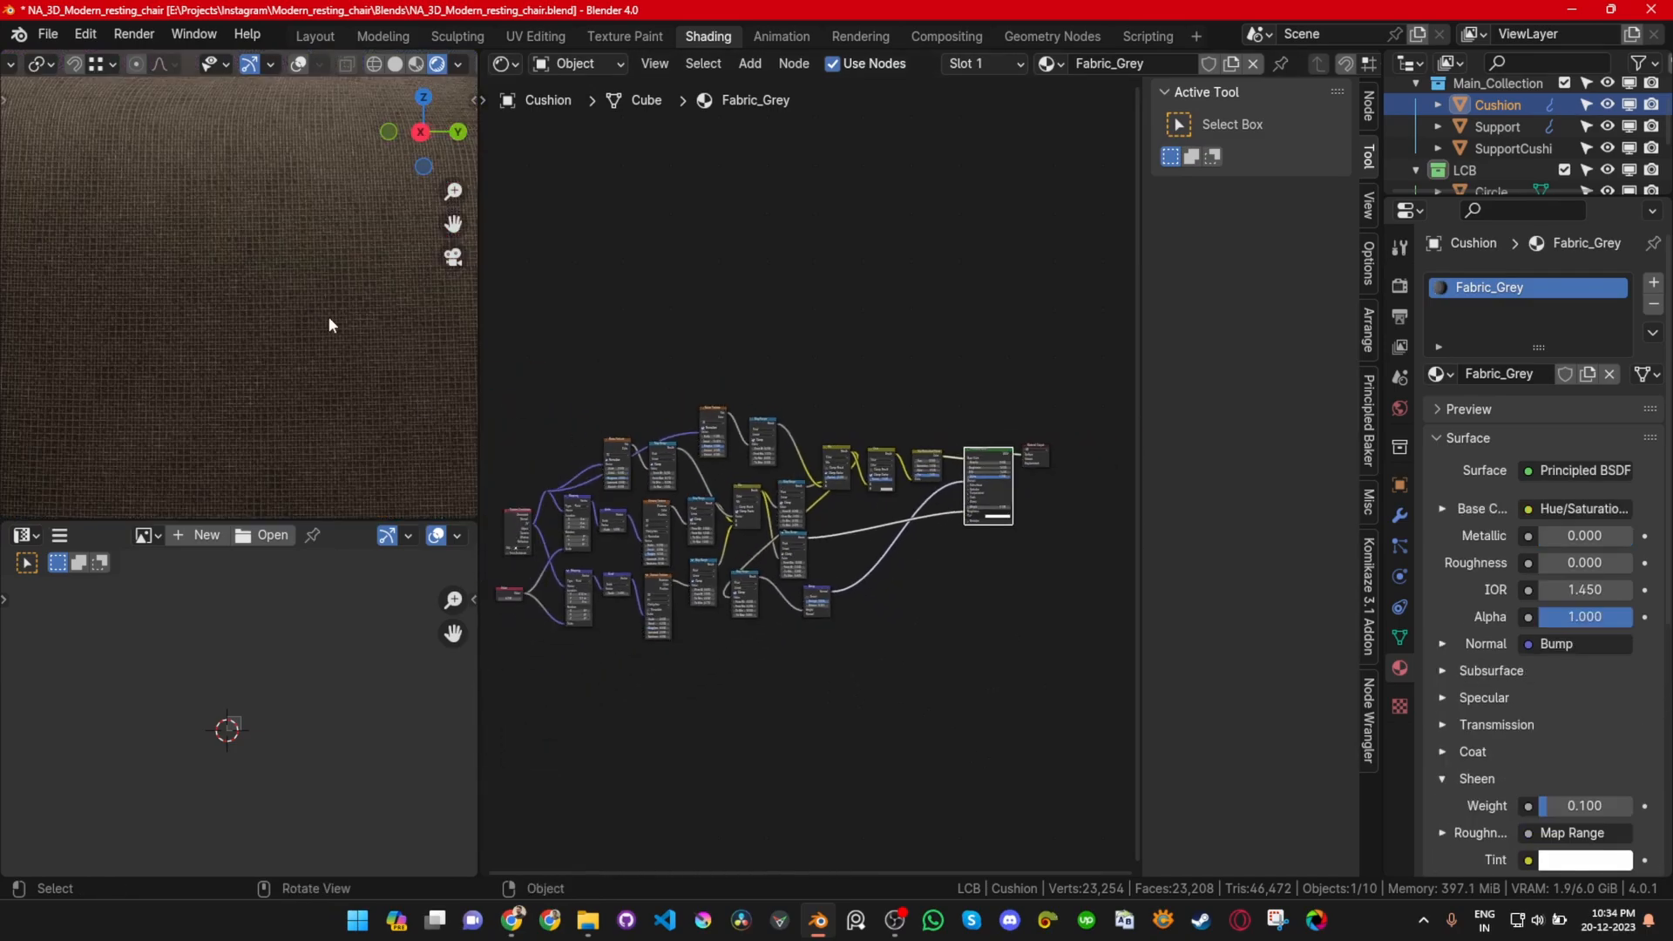
scroll(285, 299, "down", 3)
scroll(284, 299, "down", 3)
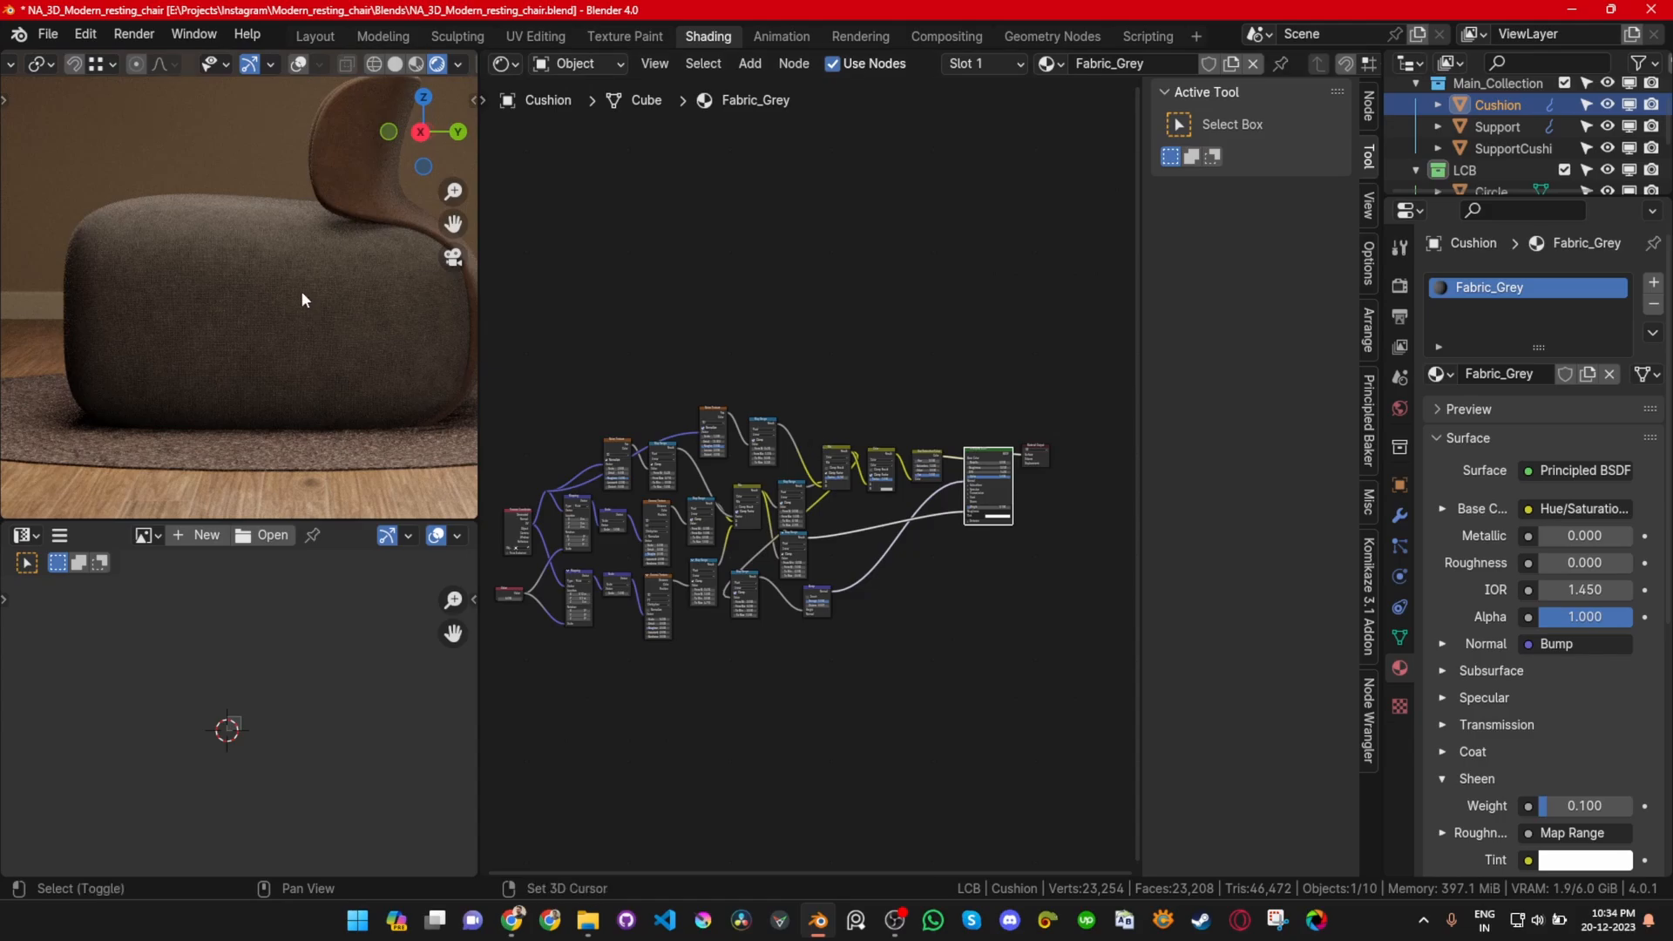
scroll(842, 490, "up", 3)
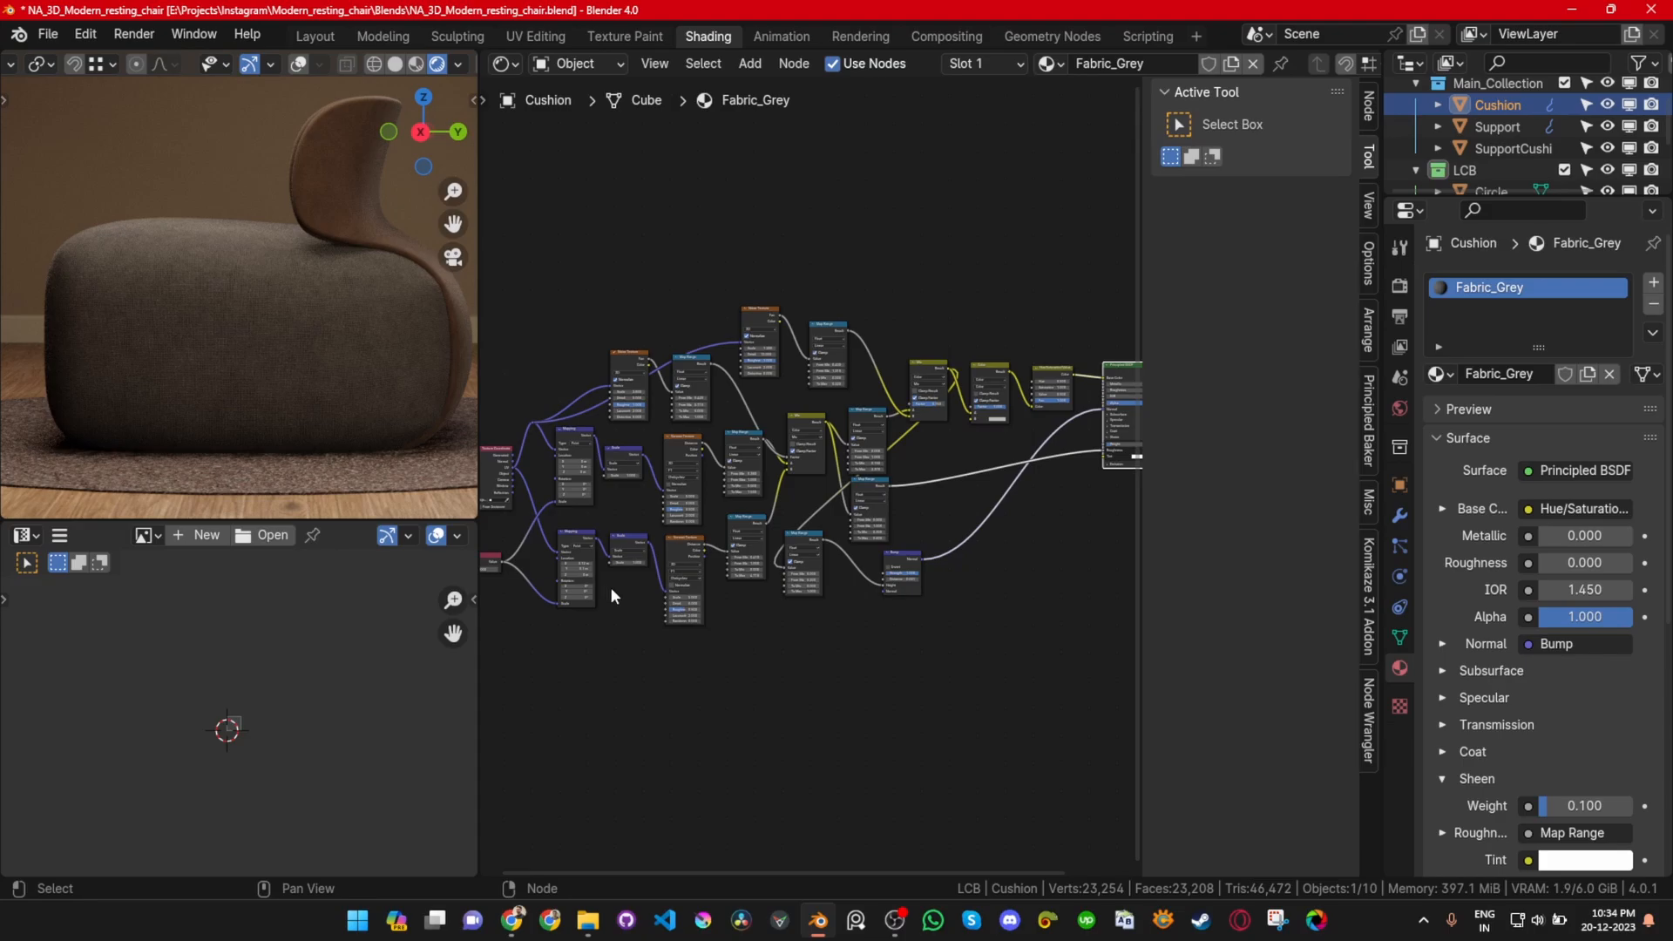
scroll(900, 566, "up", 7)
middle_click_drag(960, 556, 574, 593)
scroll(802, 559, "down", 2)
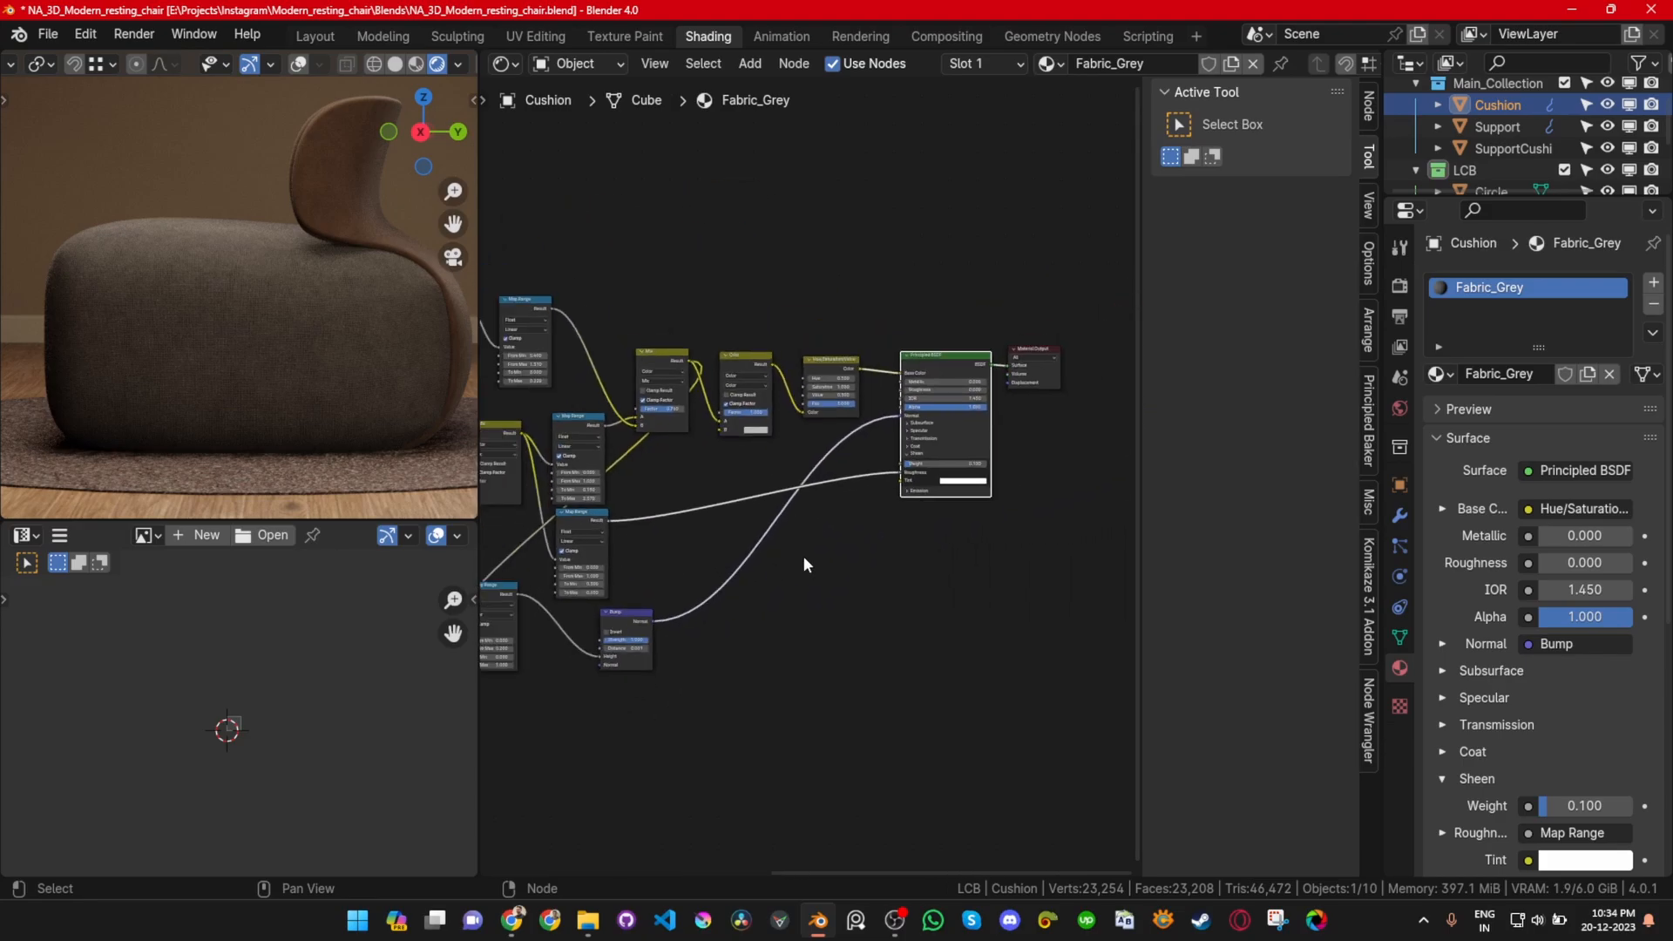